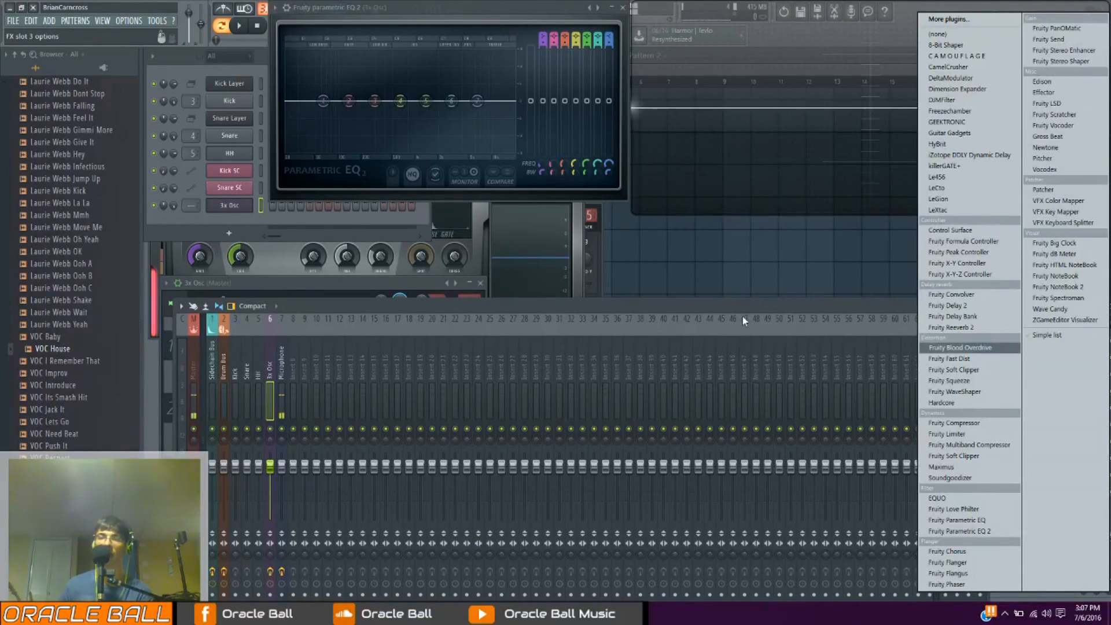
Dismiss the effect list, open the 3x Osc channel's settings and position its window over the mixer
{"action": "left_click", "coordinate": [697, 319]}
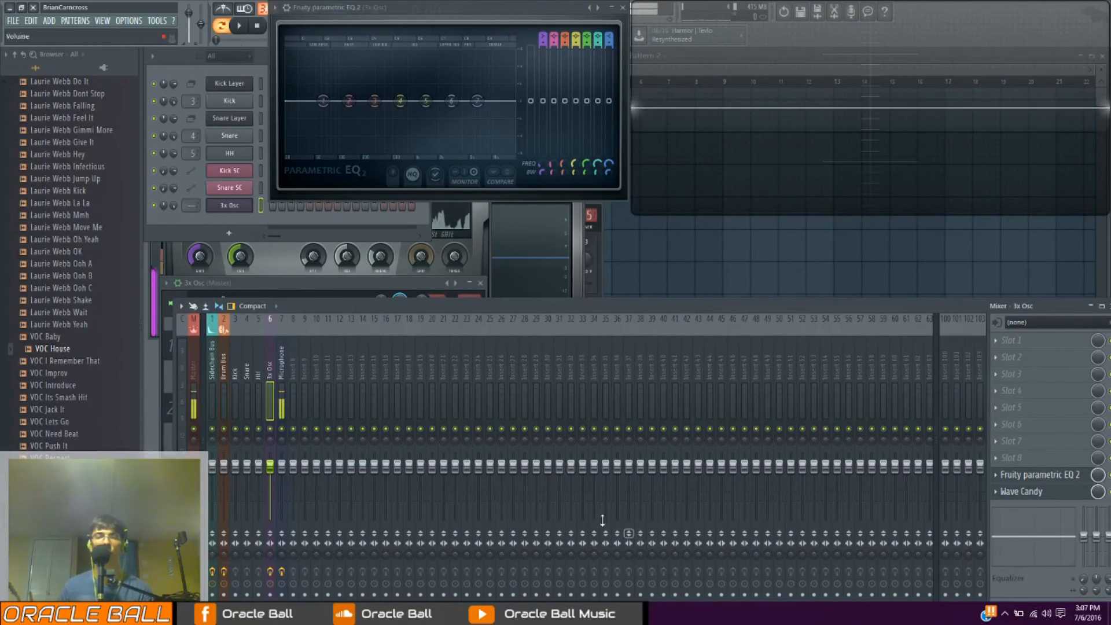
{"action": "left_click", "coordinate": [239, 207]}
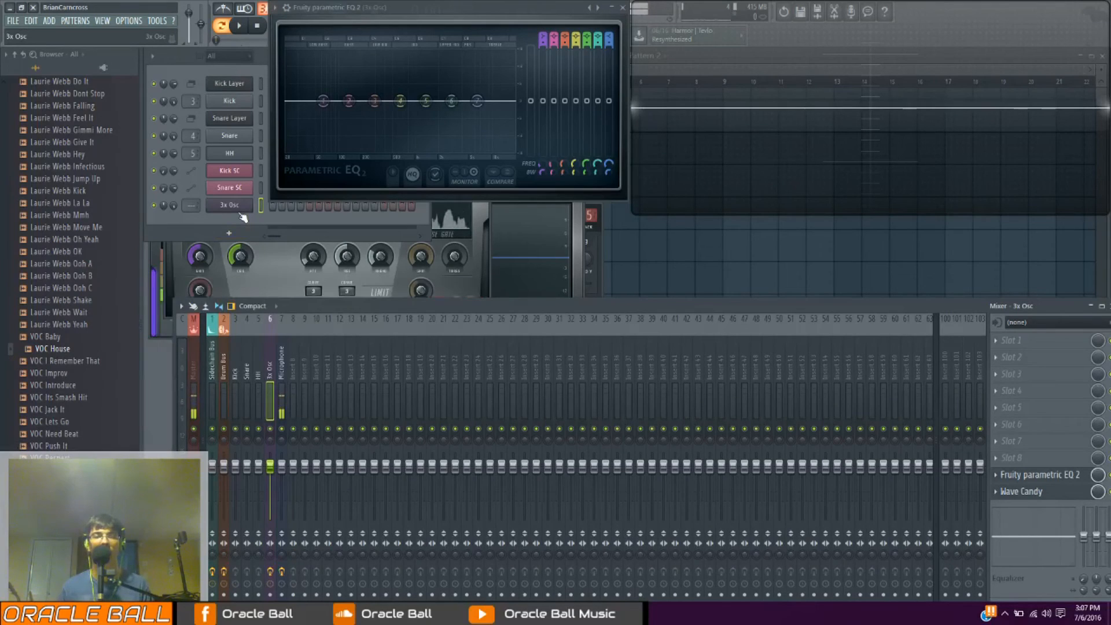
{"action": "left_click_drag", "start_coordinate": [264, 281], "coordinate": [322, 234]}
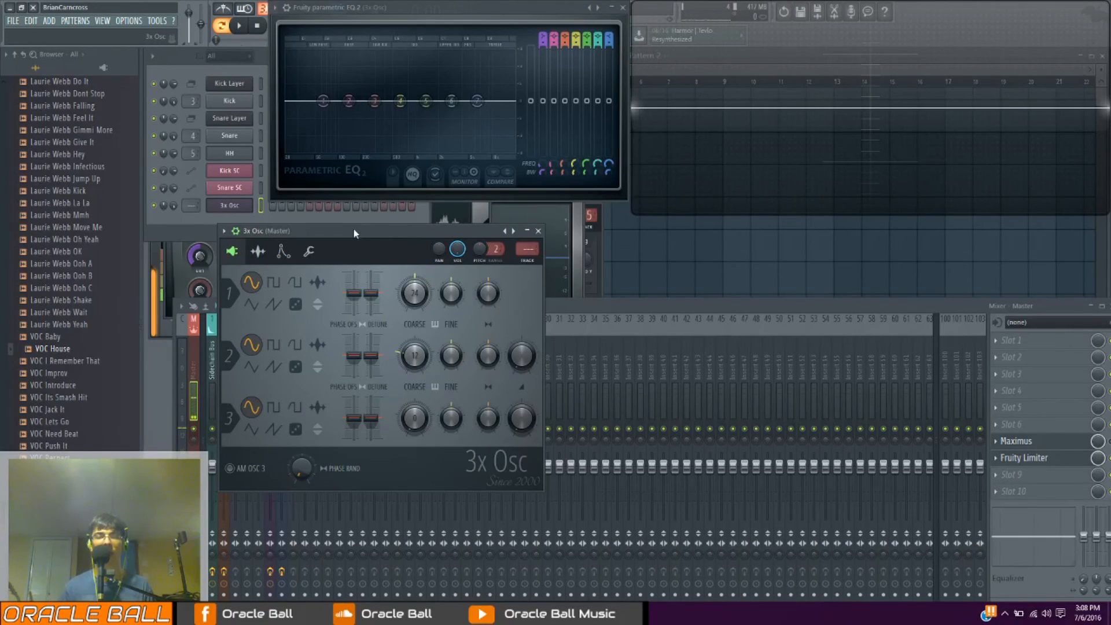
{"action": "left_click_drag", "start_coordinate": [353, 228], "coordinate": [508, 230]}
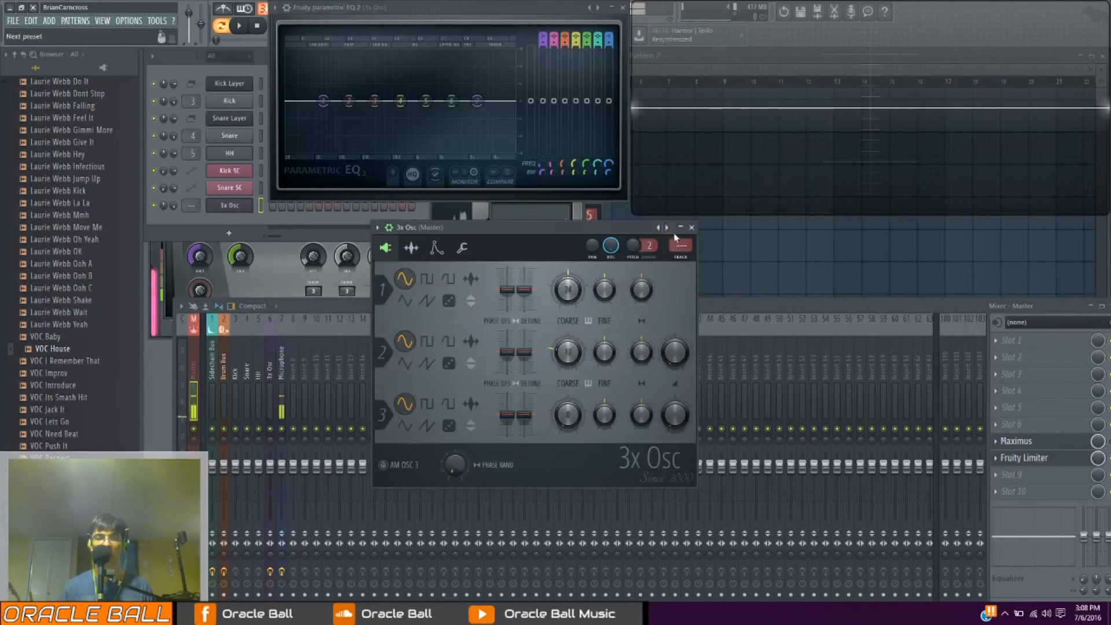
Route the 3x Osc channel to mixer track 6 and reposition its window clear of the waveform display
{"action": "key", "text": "ctrl+l"}
{"action": "left_click", "coordinate": [268, 374]}
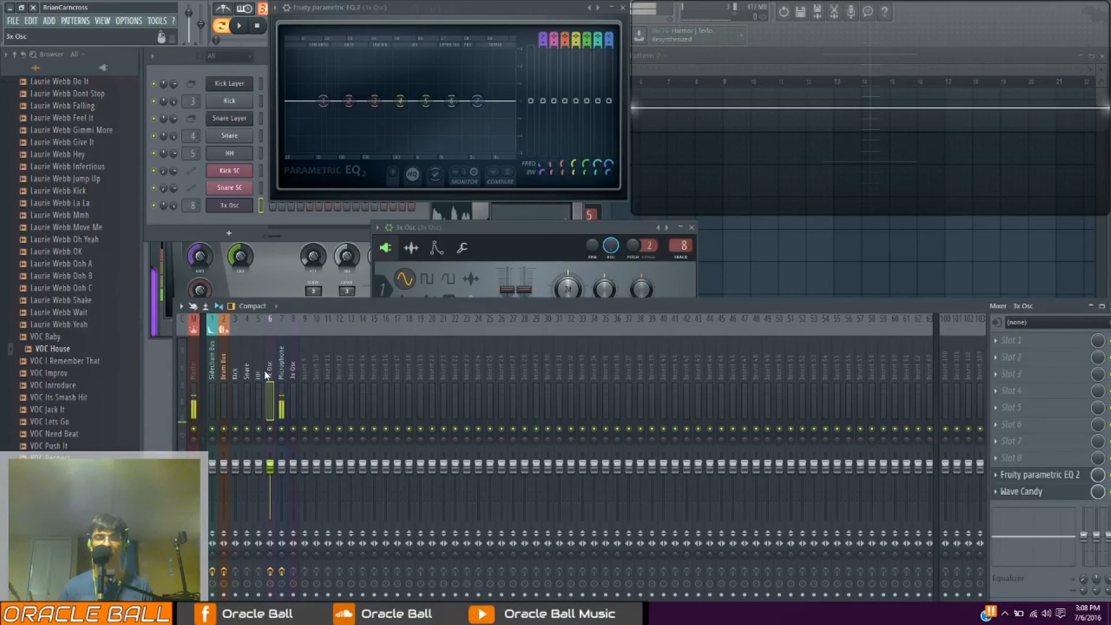
{"action": "left_click", "coordinate": [508, 234]}
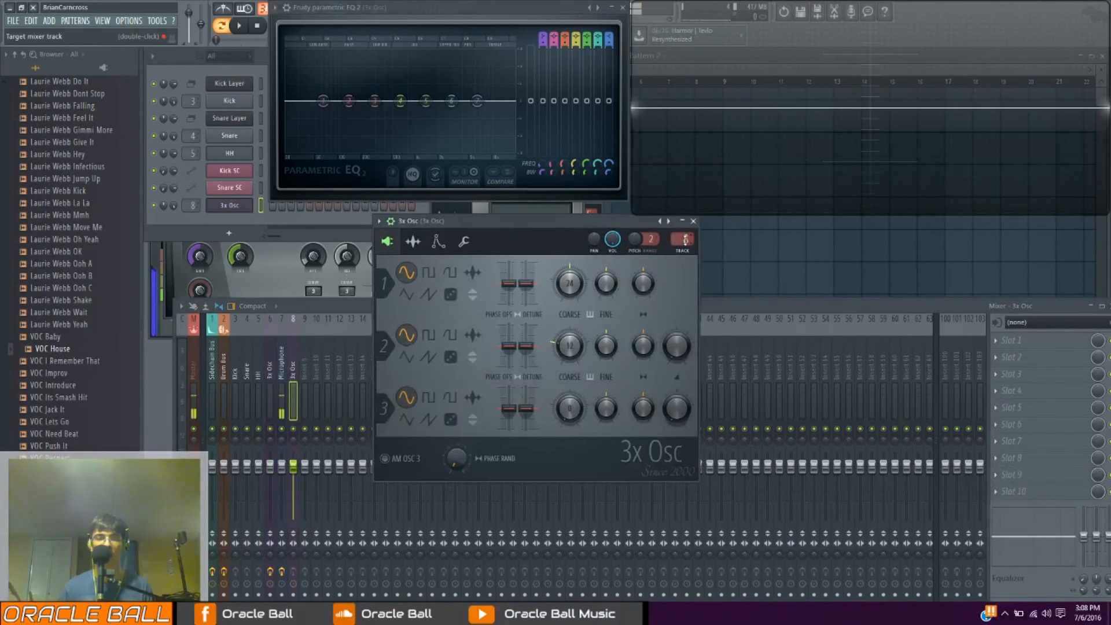
{"action": "left_click_drag", "start_coordinate": [685, 240], "coordinate": [685, 248]}
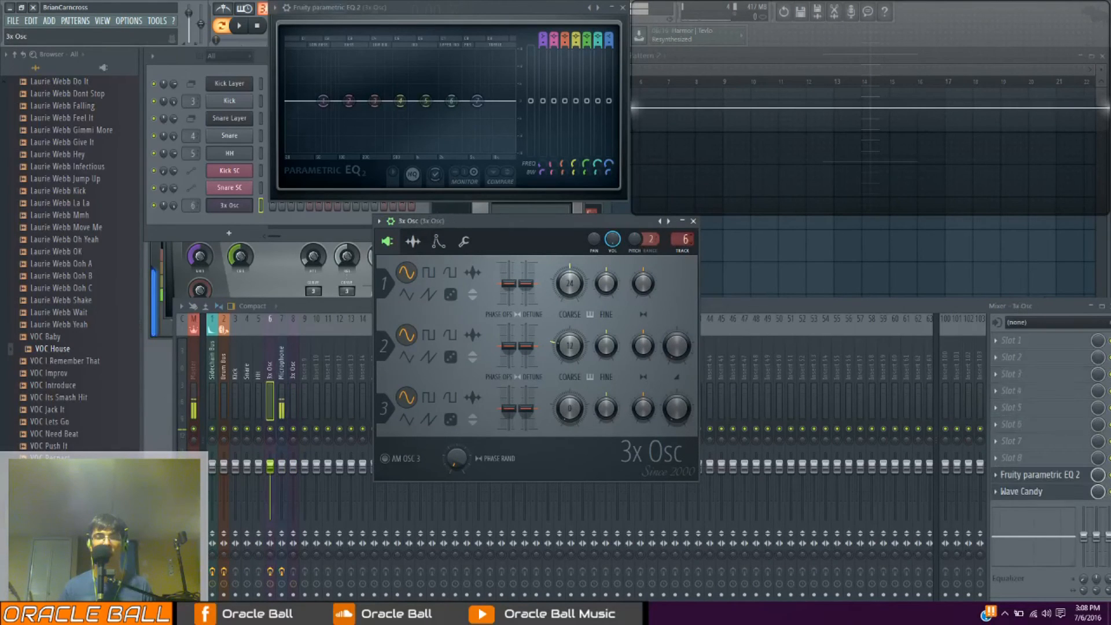
{"action": "left_click_drag", "start_coordinate": [521, 223], "coordinate": [480, 219]}
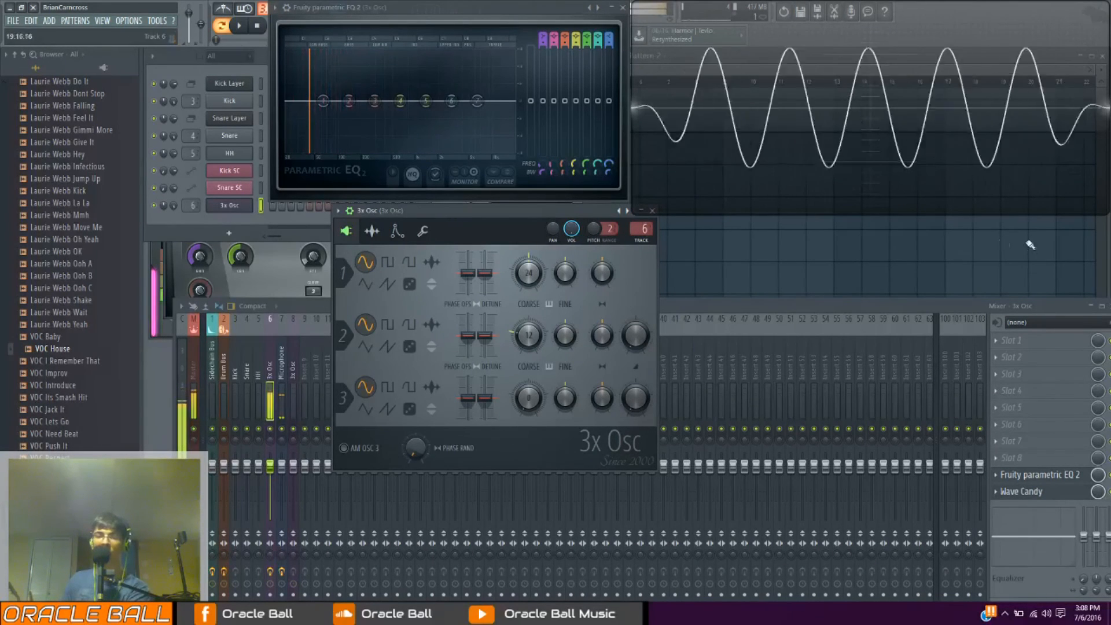
Load Fruity WaveShaper into effect slot 2 of the 3x Osc mixer track and place its window beside the oscillator
{"action": "left_click", "coordinate": [1032, 358]}
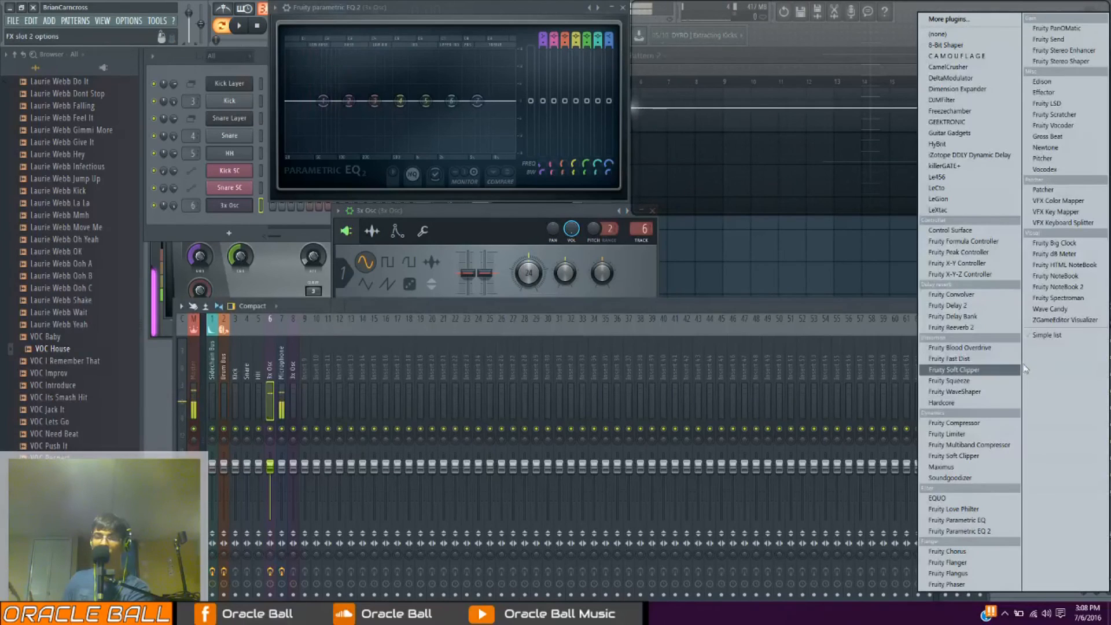
{"action": "left_click", "coordinate": [995, 392]}
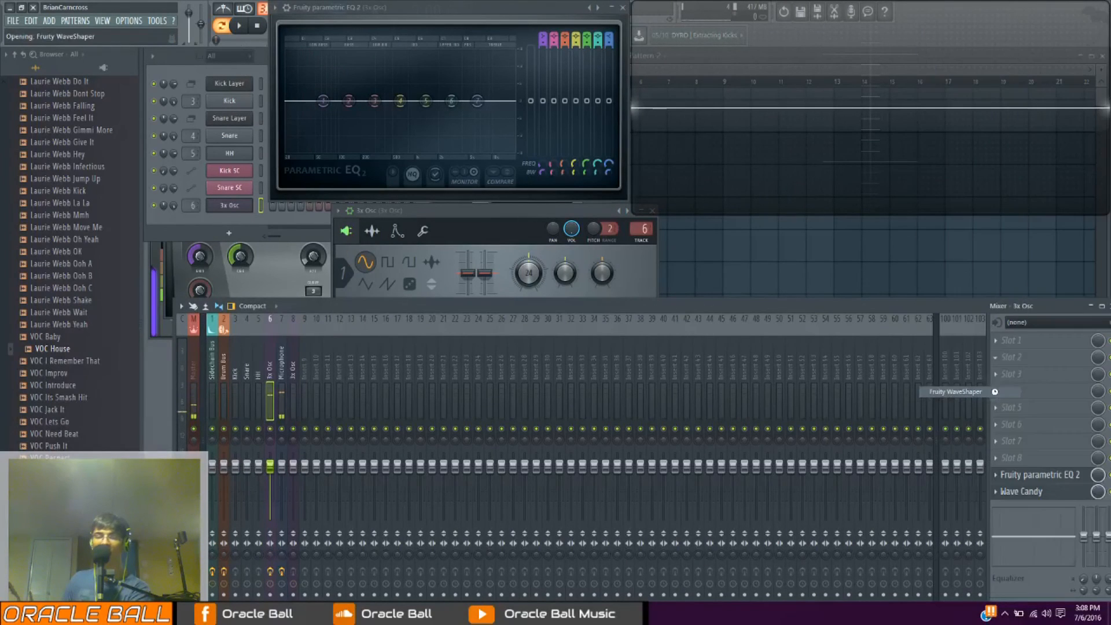
{"action": "left_click_drag", "start_coordinate": [356, 216], "coordinate": [725, 251]}
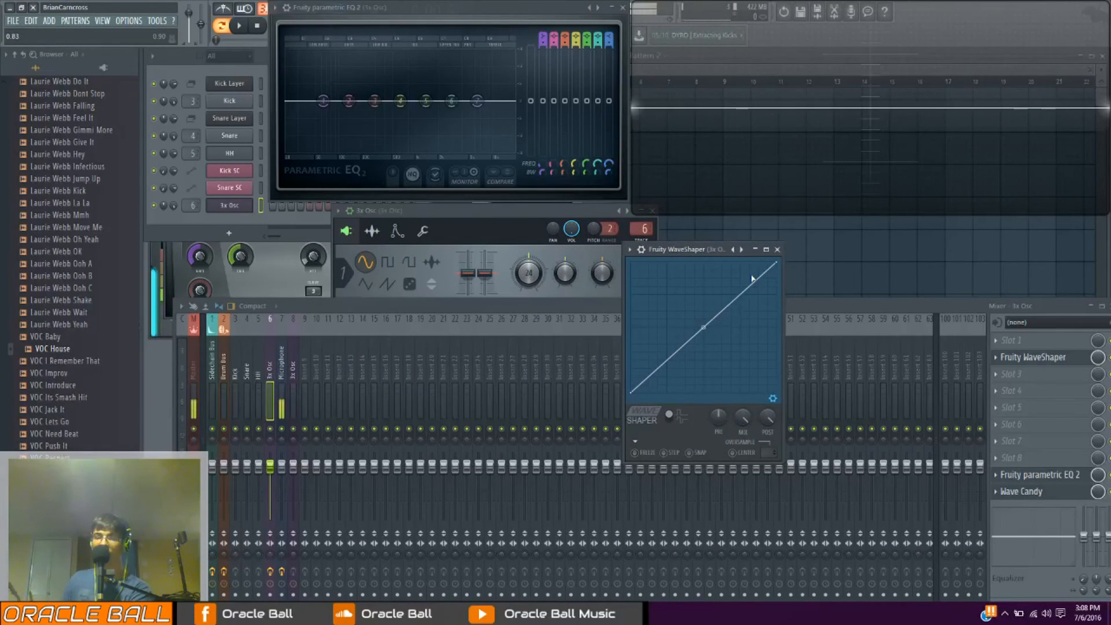
Add a point to the WaveShaper curve and move it to the upper-left corner of the graph for extreme clipping
{"action": "right_click", "coordinate": [752, 276]}
{"action": "left_click_drag", "start_coordinate": [754, 276], "coordinate": [656, 228]}
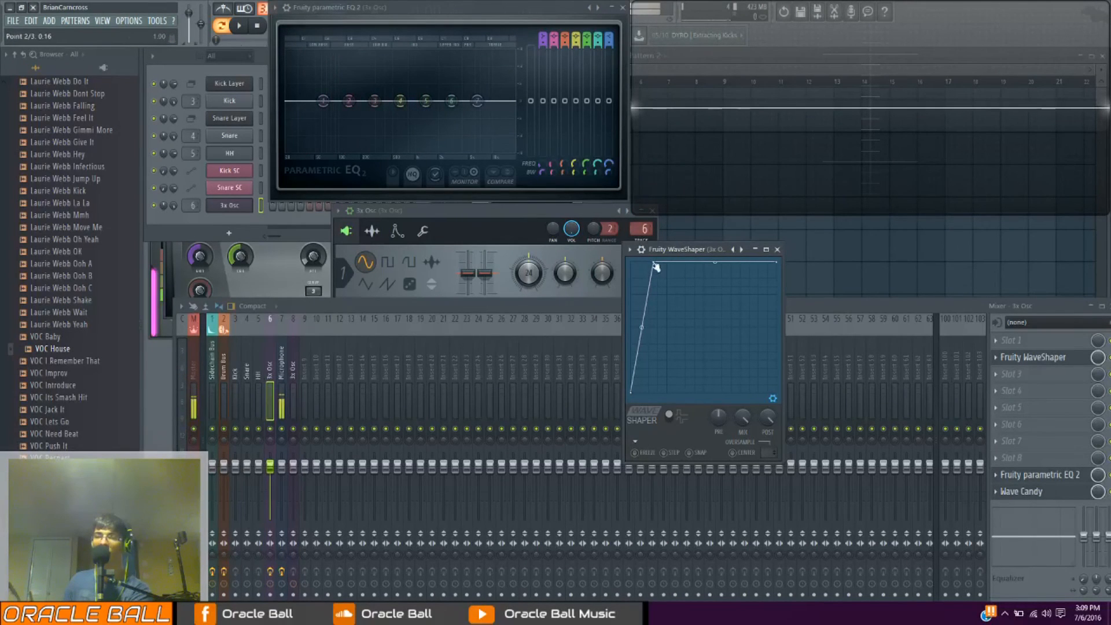
{"action": "left_click_drag", "start_coordinate": [656, 265], "coordinate": [611, 254]}
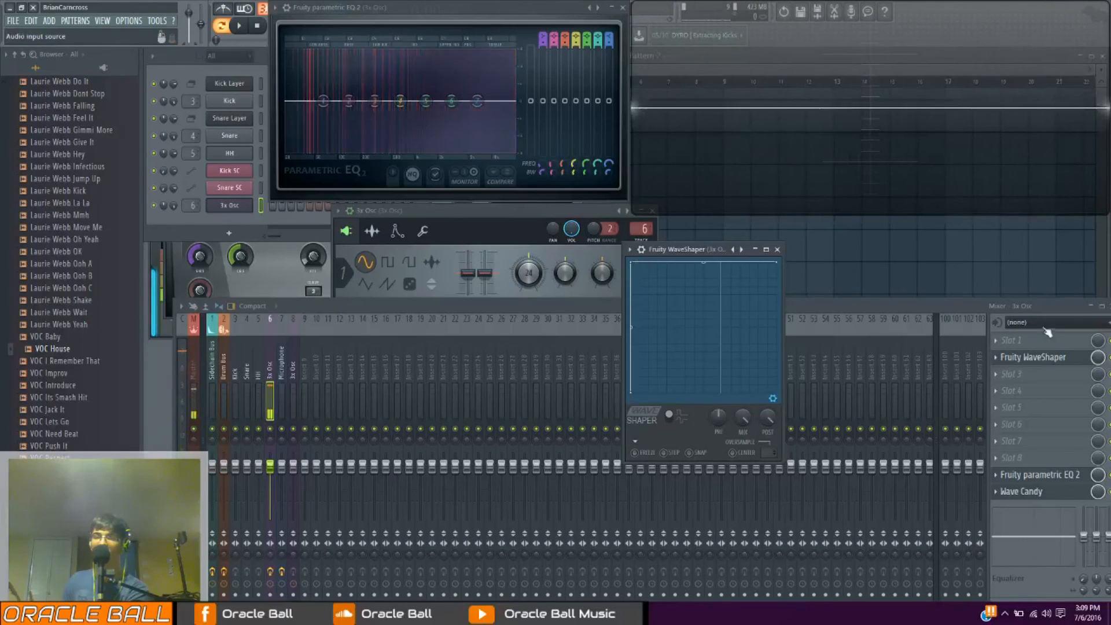
Audition oscillator 1 of 3x Osc as a square wave, then restore the sine wave and re-enable Fruity WaveShaper
{"action": "left_click", "coordinate": [453, 306]}
{"action": "left_click", "coordinate": [229, 205]}
{"action": "left_click", "coordinate": [388, 263]}
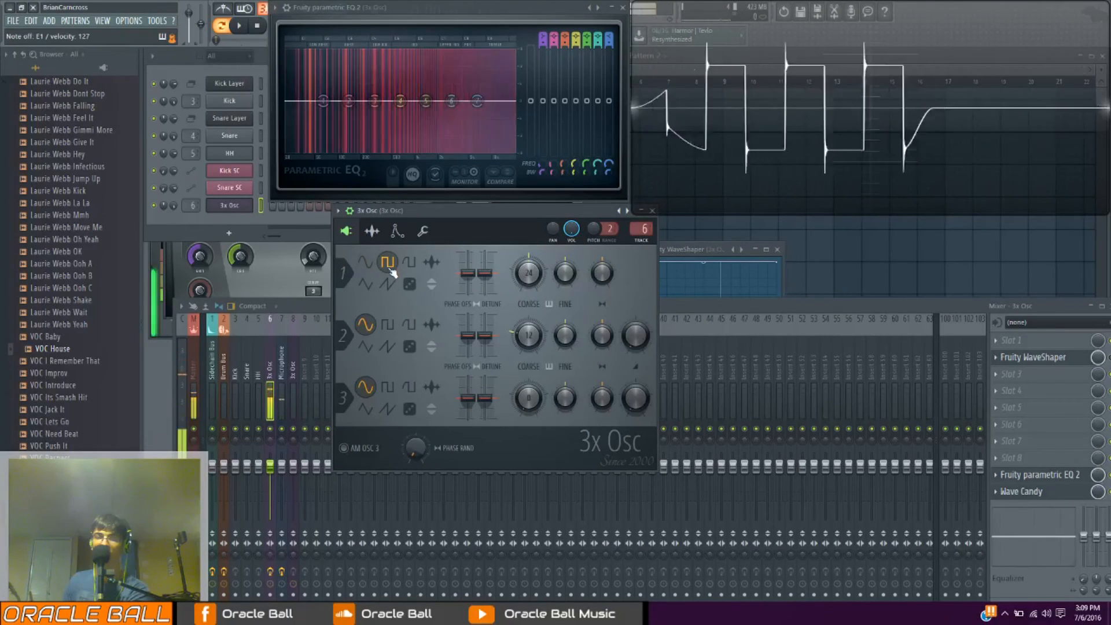
{"action": "left_click", "coordinate": [365, 262]}
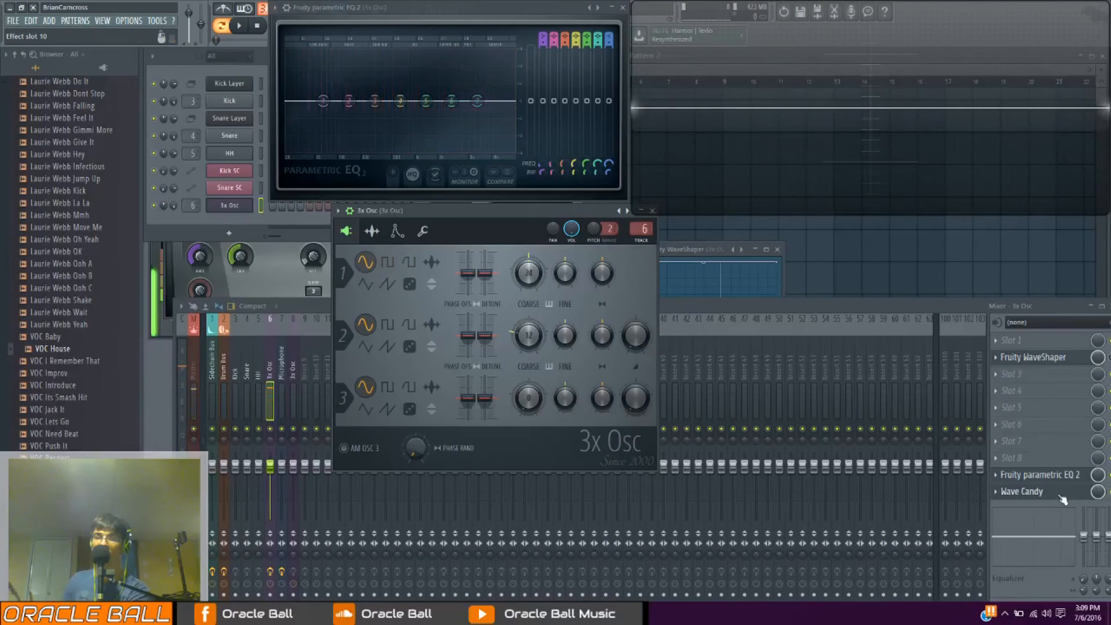
{"action": "left_click", "coordinate": [1109, 357]}
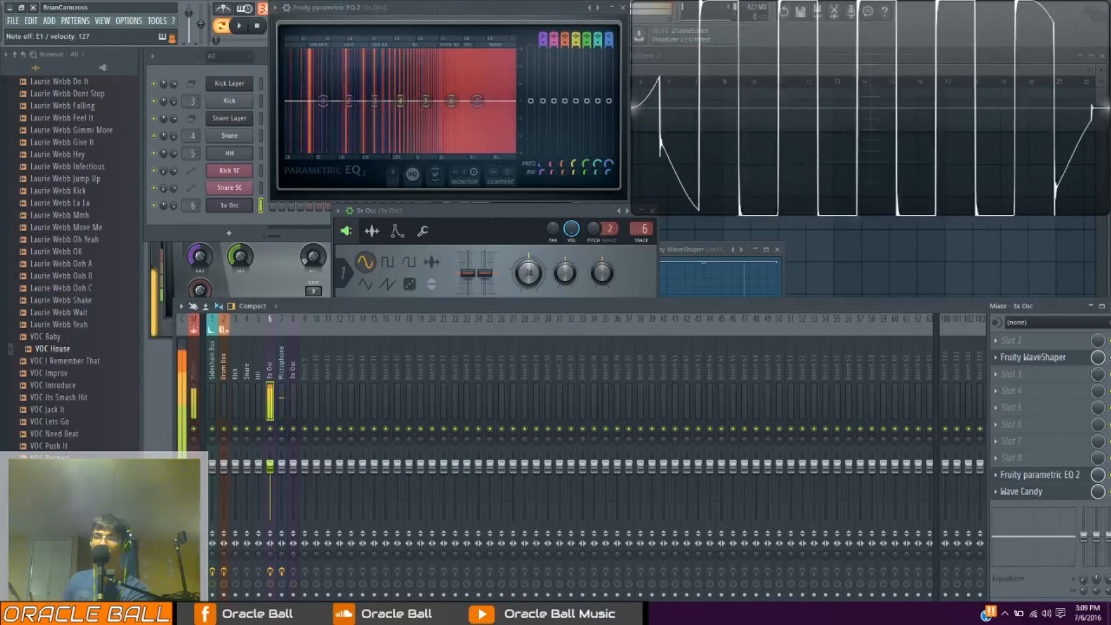
Reopen Fruity WaveShaper and delete the upper-left corner point to straighten the curve
{"action": "left_click", "coordinate": [1054, 354]}
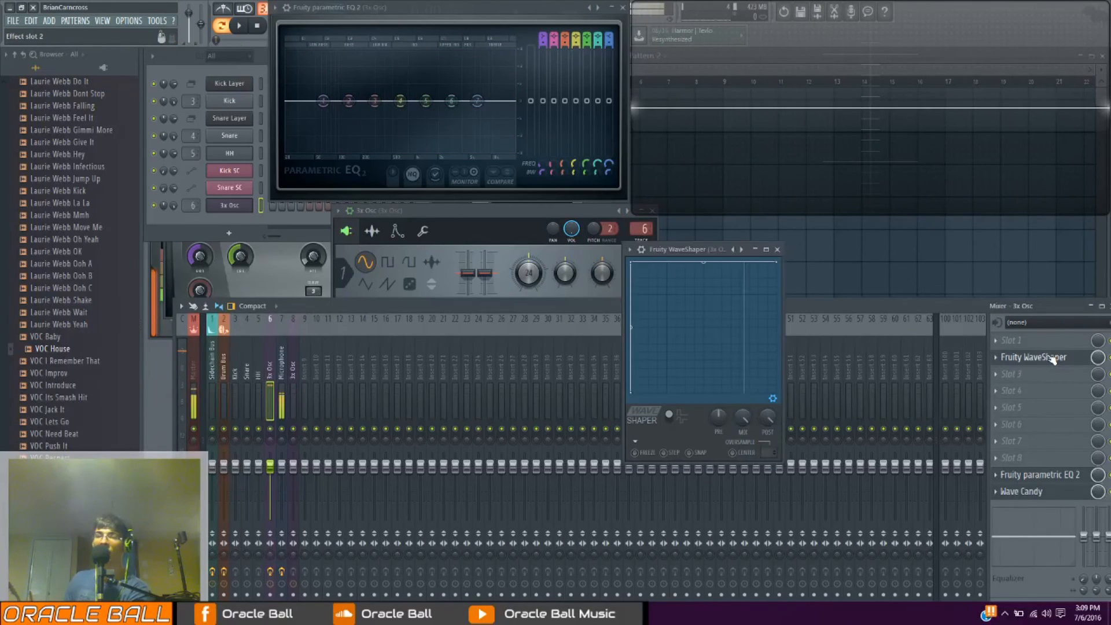
{"action": "right_click", "coordinate": [636, 266]}
{"action": "left_click", "coordinate": [683, 280]}
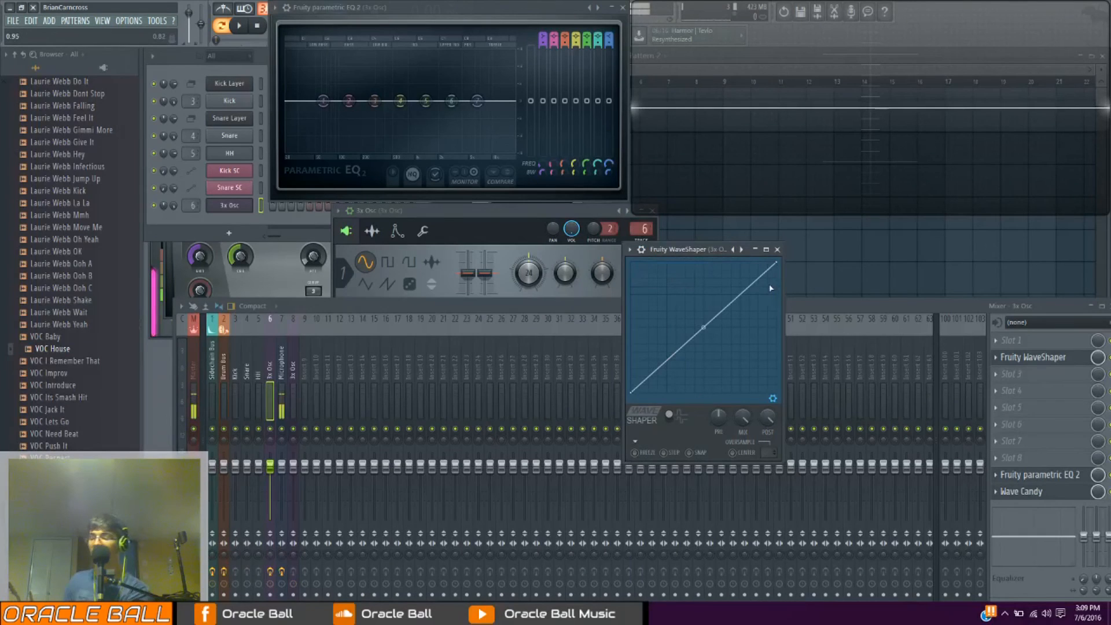
Add a curve point, slide it along the graph's upper edge to the middle to test clipping, and delete it
{"action": "left_click_drag", "start_coordinate": [747, 268], "coordinate": [752, 265]}
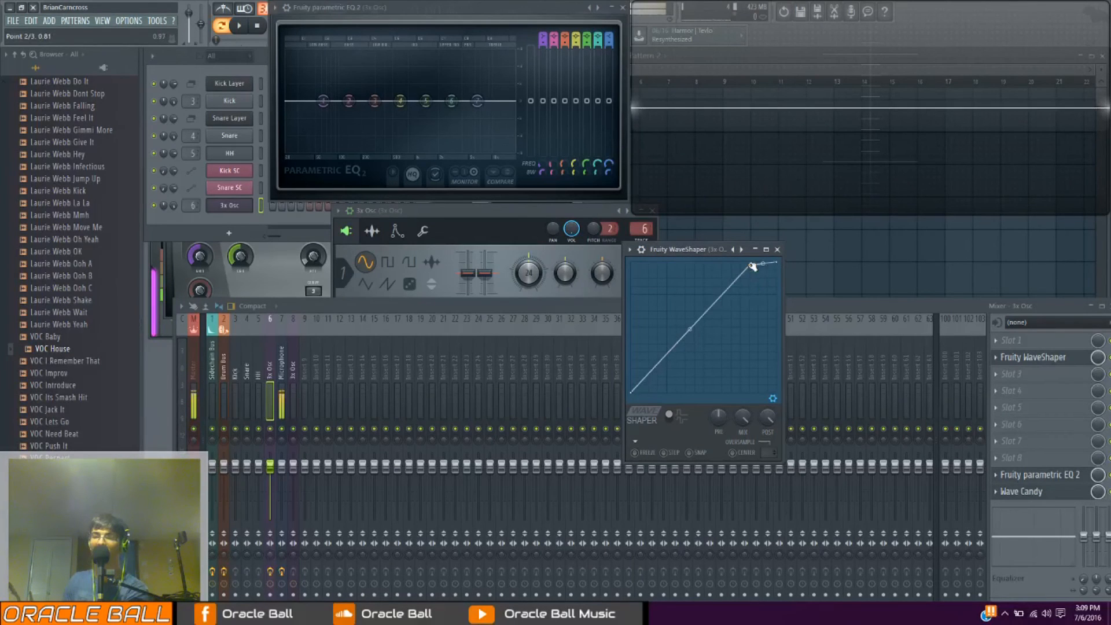
{"action": "left_click_drag", "start_coordinate": [752, 266], "coordinate": [740, 255]}
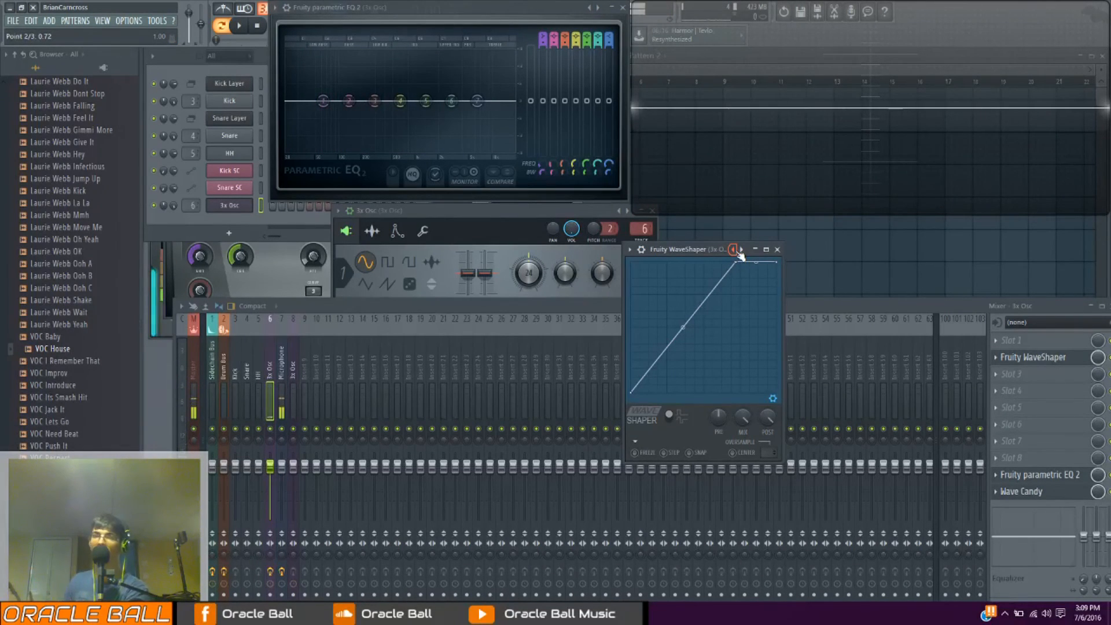
{"action": "left_click_drag", "start_coordinate": [742, 265], "coordinate": [706, 262]}
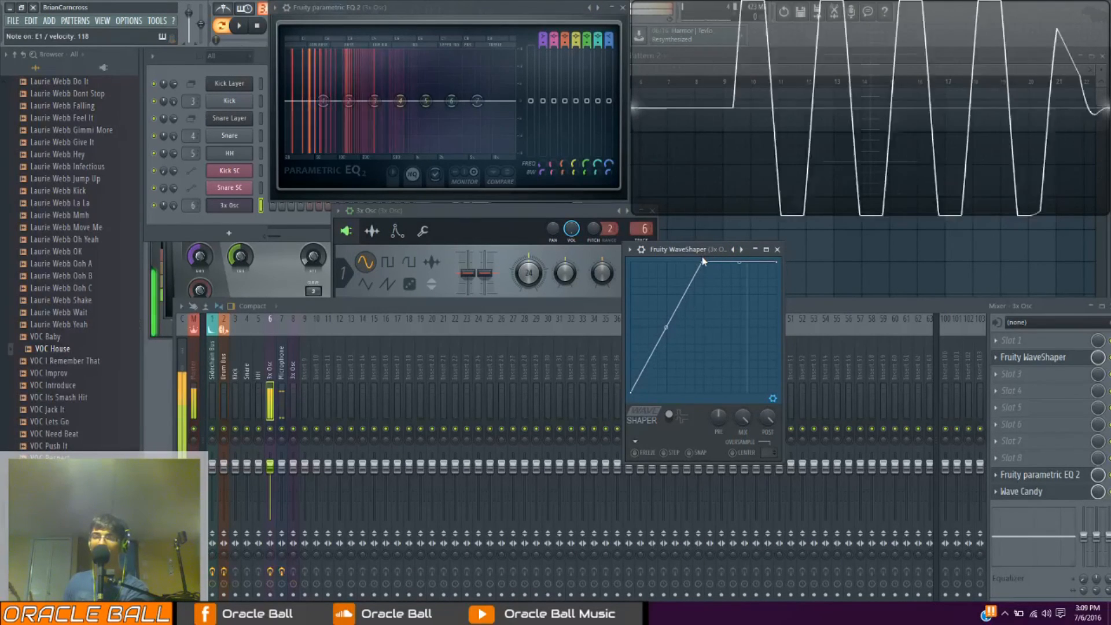
{"action": "right_click", "coordinate": [706, 262]}
{"action": "left_click", "coordinate": [731, 280]}
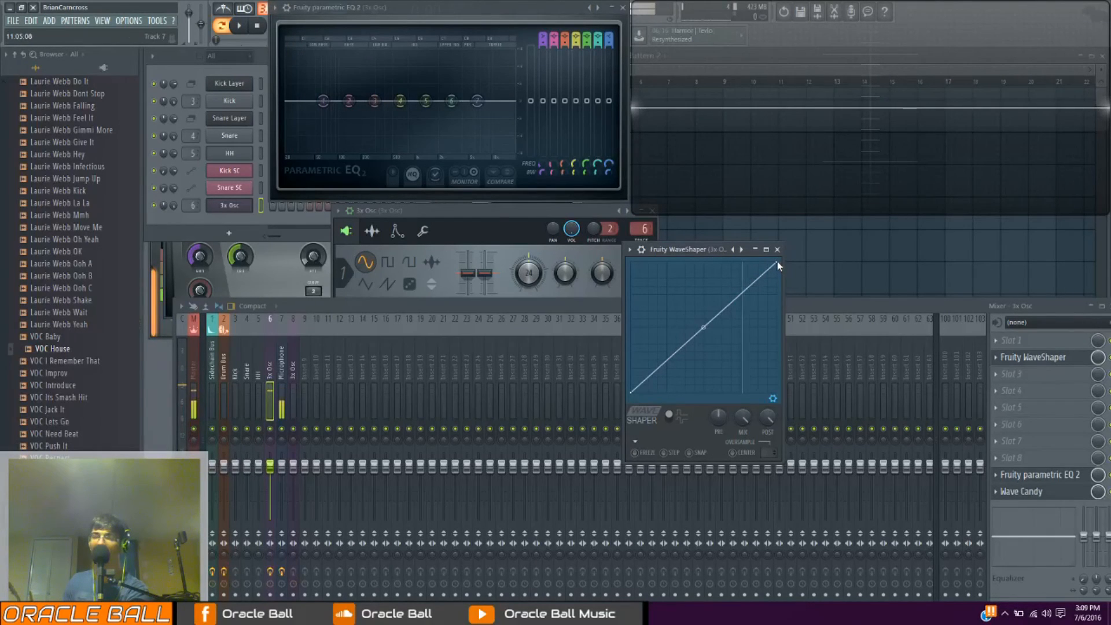
Lower the WaveShaper curve's right end point and bend the line upward into a gentle convex arc
{"action": "left_click_drag", "start_coordinate": [776, 261], "coordinate": [792, 334]}
{"action": "mouse_move", "coordinate": [701, 363]}
{"action": "left_mouse_down"}
{"action": "mouse_move", "coordinate": [701, 333]}
{"action": "mouse_move", "coordinate": [701, 349]}
{"action": "left_mouse_up"}
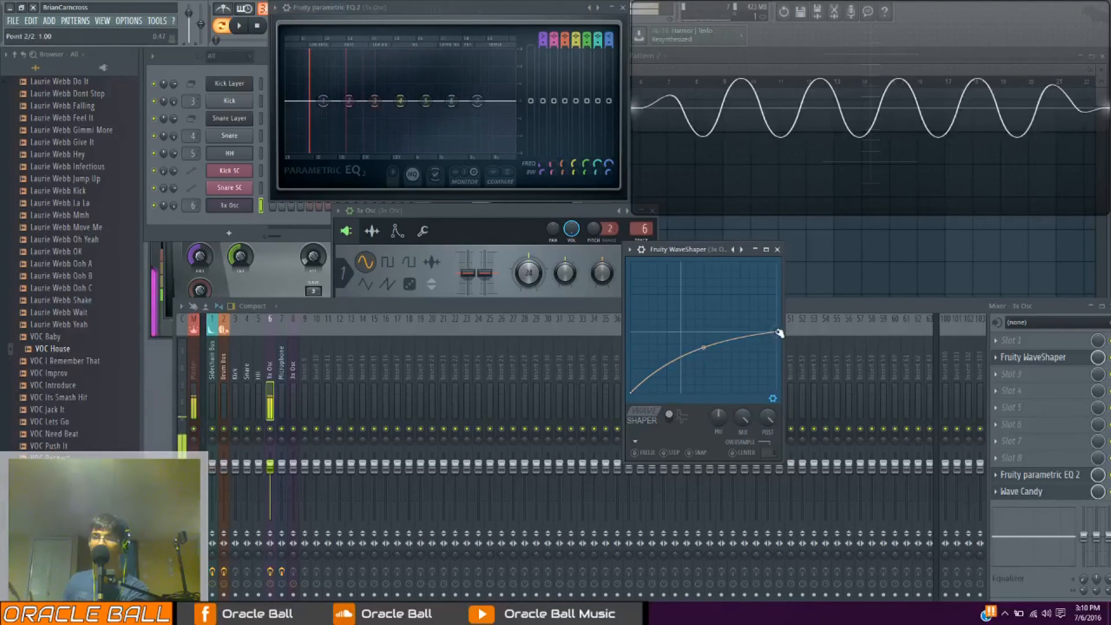
{"action": "left_click_drag", "start_coordinate": [784, 335], "coordinate": [783, 345]}
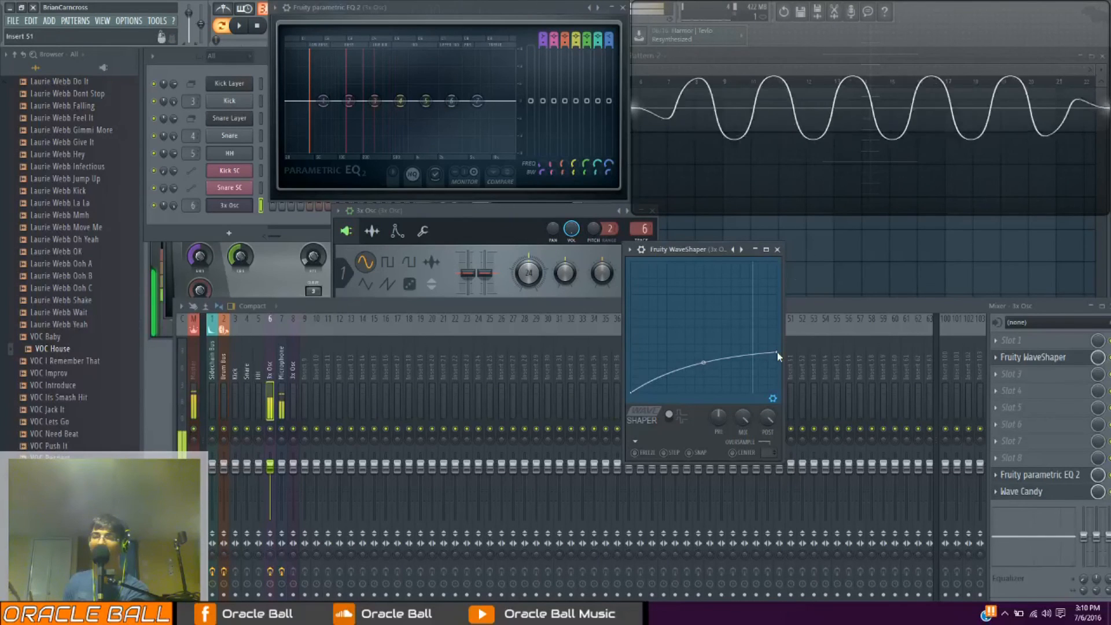
Raise the right end point back to the upper corner, reset the curve's tension and delete the extra upper point
{"action": "left_click_drag", "start_coordinate": [776, 352], "coordinate": [777, 262]}
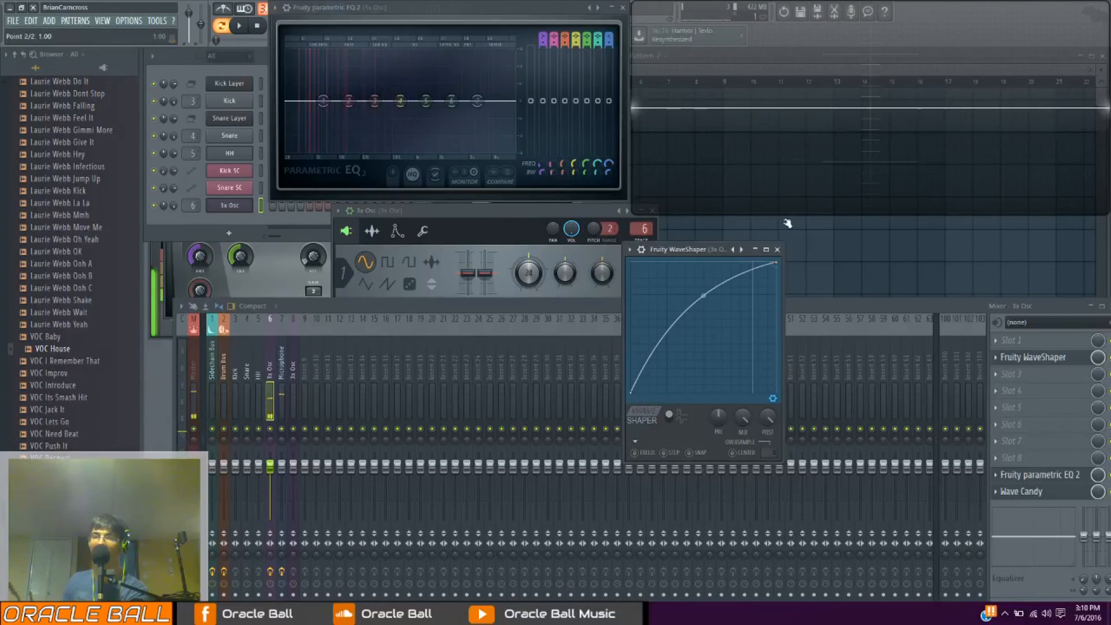
{"action": "right_click", "coordinate": [705, 296]}
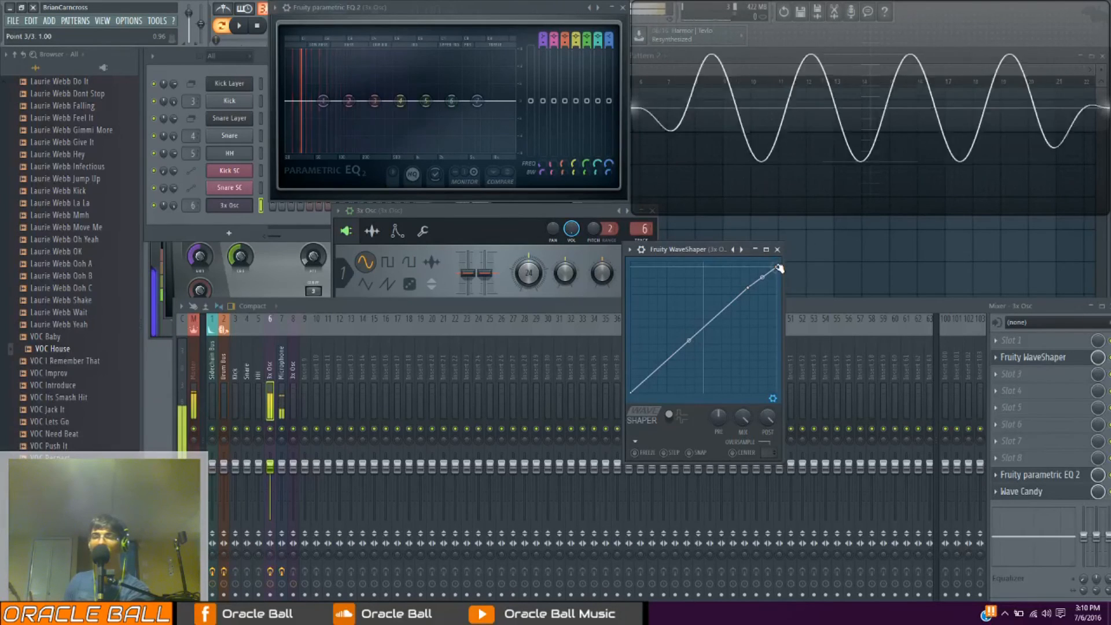
{"action": "right_click", "coordinate": [753, 287]}
{"action": "left_click", "coordinate": [761, 300]}
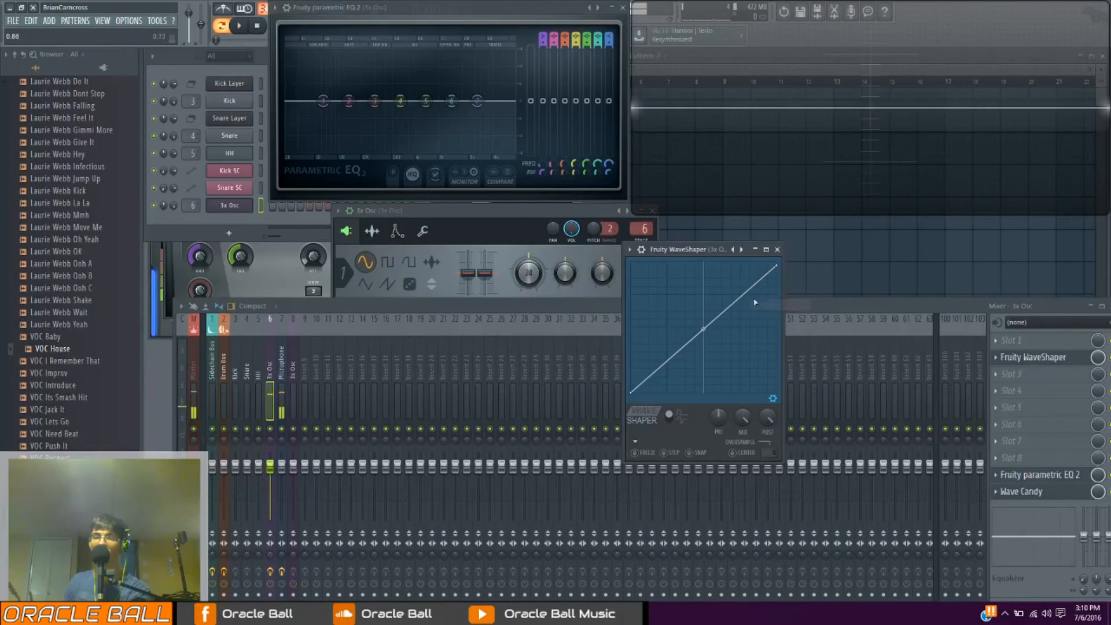
Add a point near the curve's lower end, pull it down to the graph's floor to test the shape, and delete it
{"action": "left_click_drag", "start_coordinate": [652, 368], "coordinate": [645, 396]}
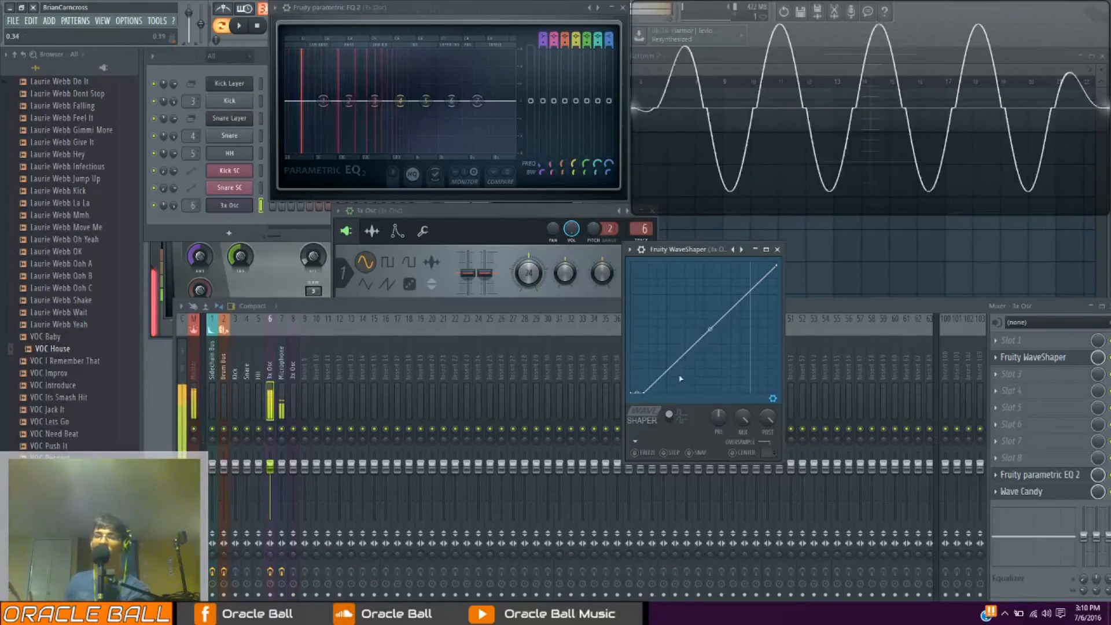
{"action": "right_click", "coordinate": [645, 396]}
{"action": "left_click", "coordinate": [664, 409]}
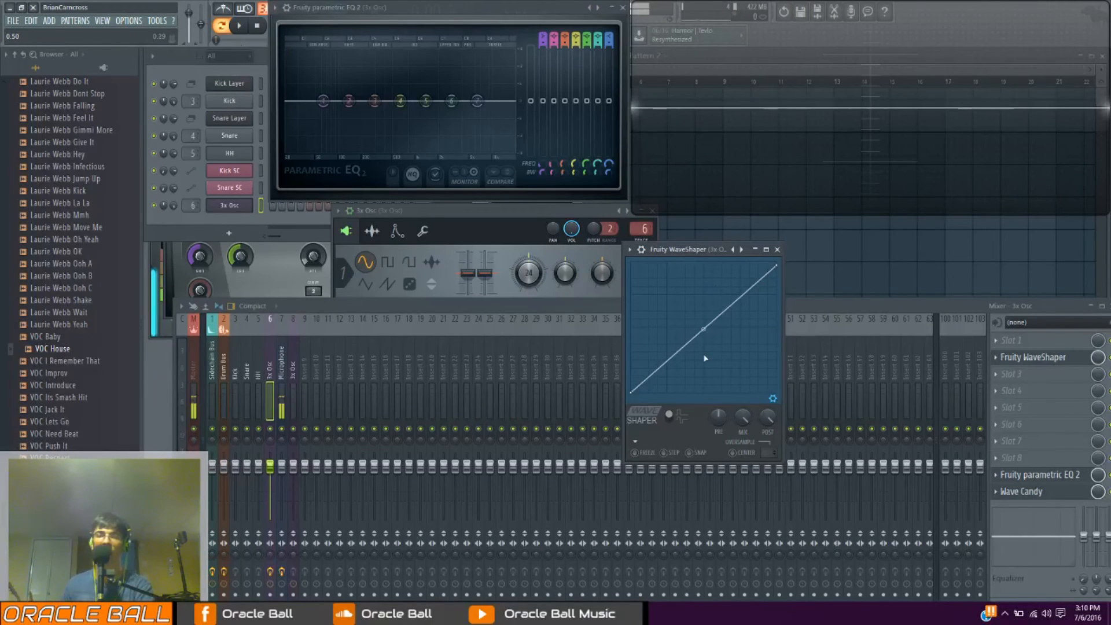
Bend the WaveShaper curve upward twice with its middle tension handle, resetting it to straight each time
{"action": "left_click_drag", "start_coordinate": [704, 328], "coordinate": [703, 293]}
{"action": "right_click", "coordinate": [703, 293]}
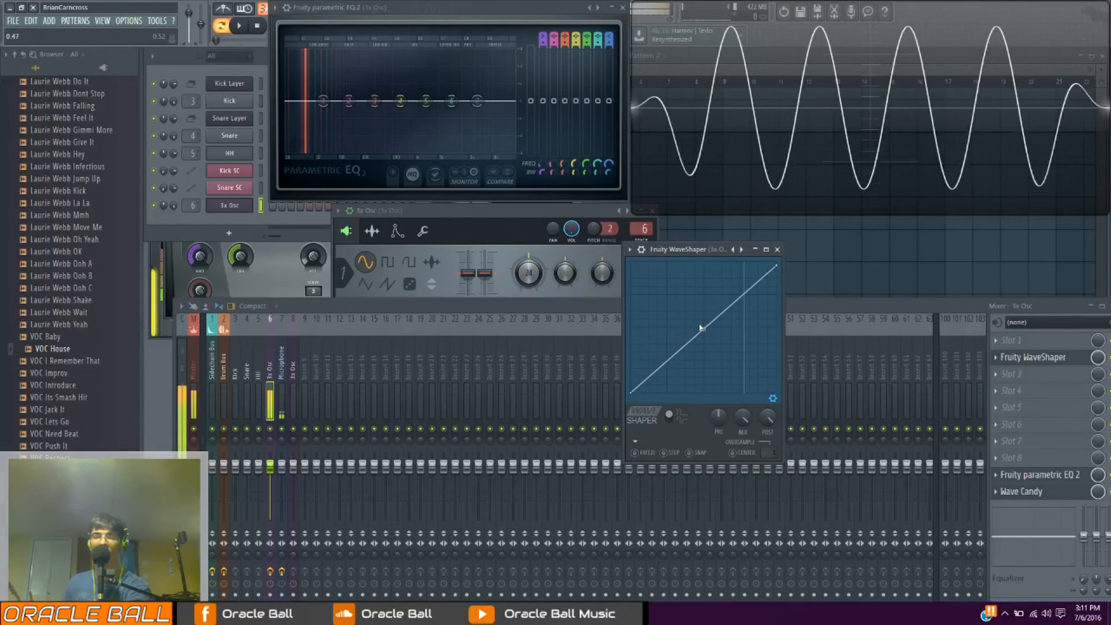
{"action": "left_click_drag", "start_coordinate": [701, 328], "coordinate": [703, 269]}
{"action": "right_click", "coordinate": [703, 269]}
Switch the WaveShaper to bipolar mode and square off the curve's upper half with an added point at 0.00, 1.00
{"action": "left_click", "coordinate": [673, 417]}
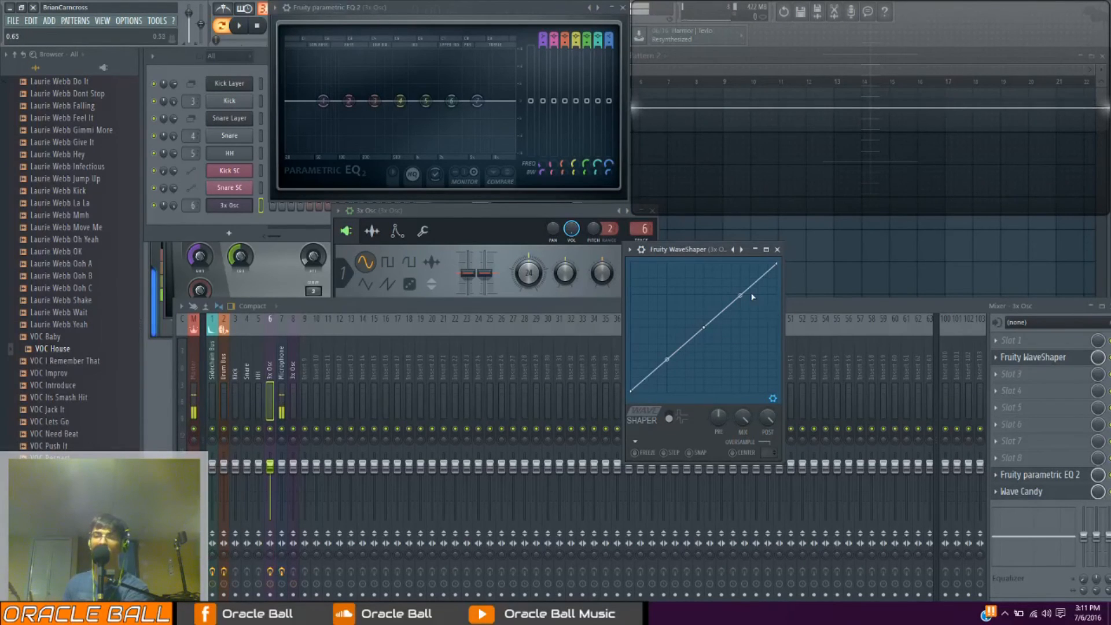
{"action": "left_click_drag", "start_coordinate": [740, 297], "coordinate": [705, 245]}
{"action": "right_click", "coordinate": [717, 283]}
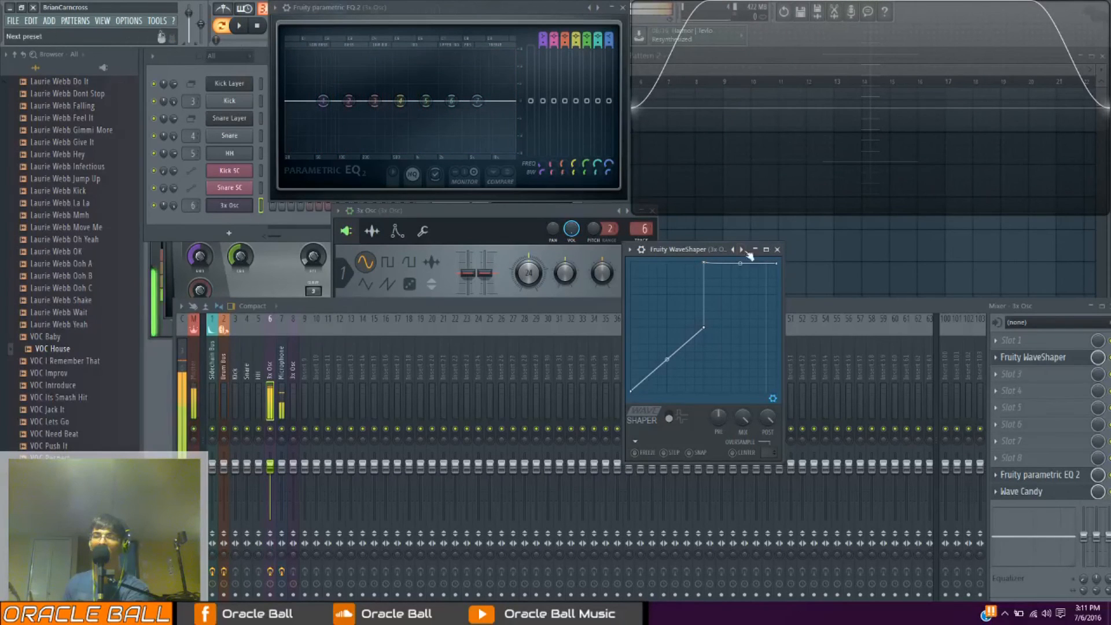
Delete the added point at 0.00, 1.00 and bend the curve's upper half into a convex arc
{"action": "right_click", "coordinate": [706, 263]}
{"action": "left_click", "coordinate": [694, 251]}
{"action": "right_click", "coordinate": [705, 264]}
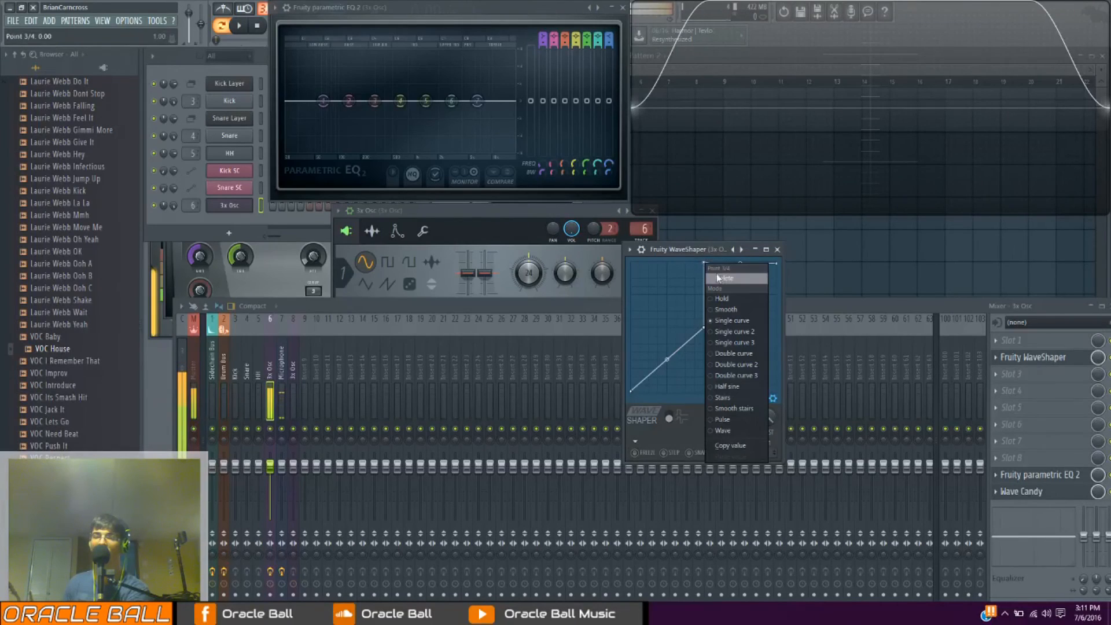
{"action": "left_click", "coordinate": [721, 277]}
{"action": "mouse_move", "coordinate": [740, 264]}
{"action": "left_mouse_down"}
{"action": "mouse_move", "coordinate": [740, 320]}
{"action": "mouse_move", "coordinate": [741, 278]}
{"action": "left_mouse_up"}
Bend the curve's lower half upward with an extra point in its middle, and delete that point
{"action": "left_click_drag", "start_coordinate": [667, 358], "coordinate": [667, 331]}
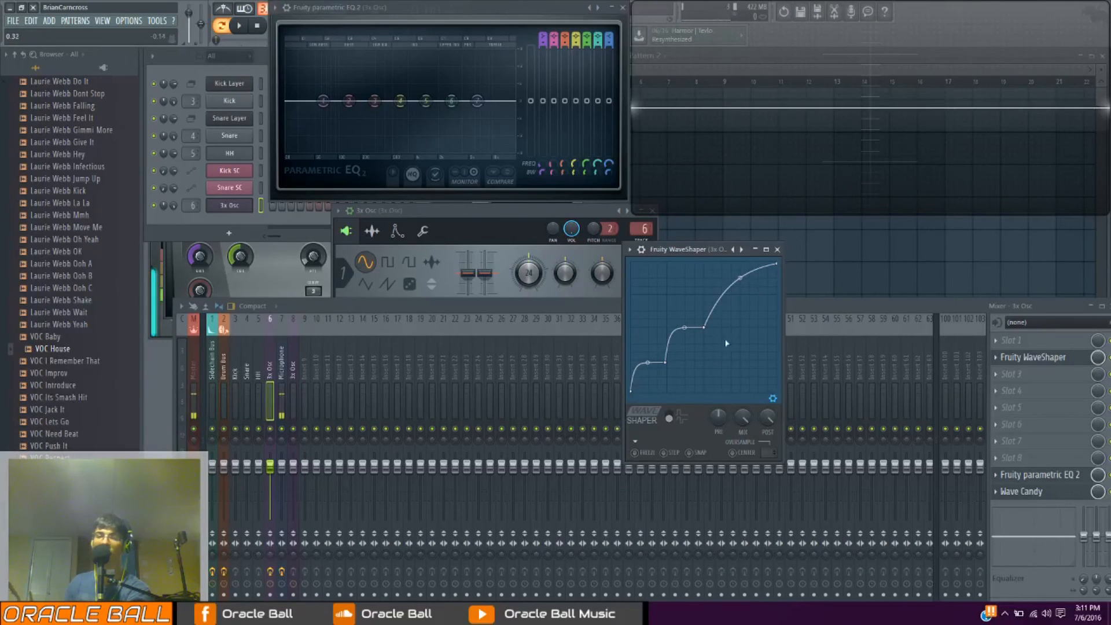
{"action": "right_click", "coordinate": [665, 362]}
{"action": "left_click", "coordinate": [678, 378]}
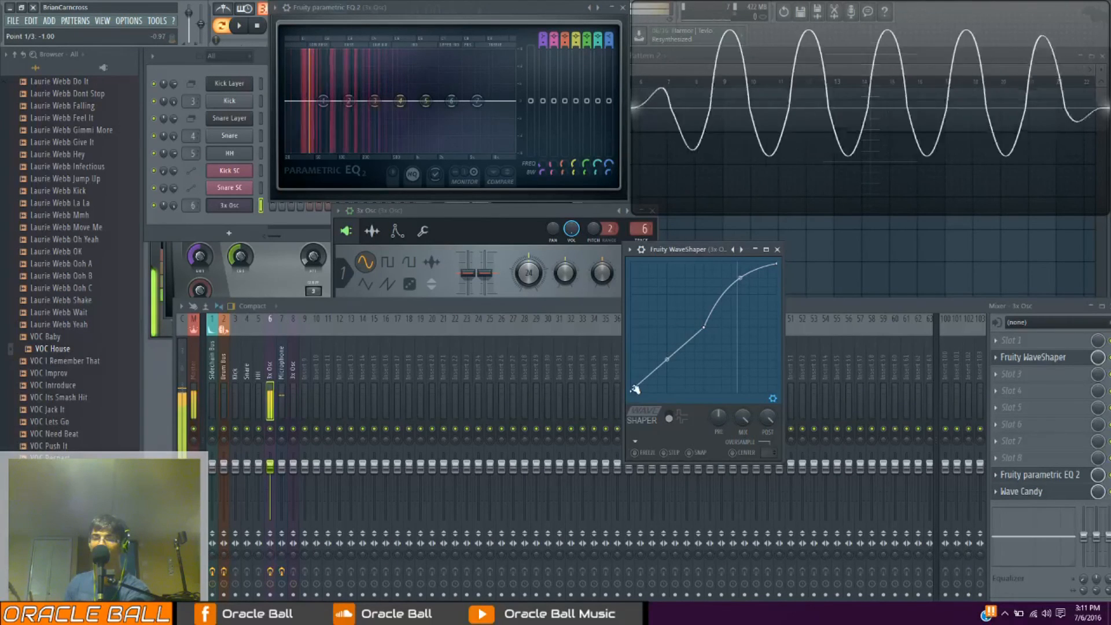
Raise the WaveShaper curve's left end to maximum, zigzag its lower half with added points, and straighten its upper half
{"action": "left_click_drag", "start_coordinate": [630, 391], "coordinate": [631, 263]}
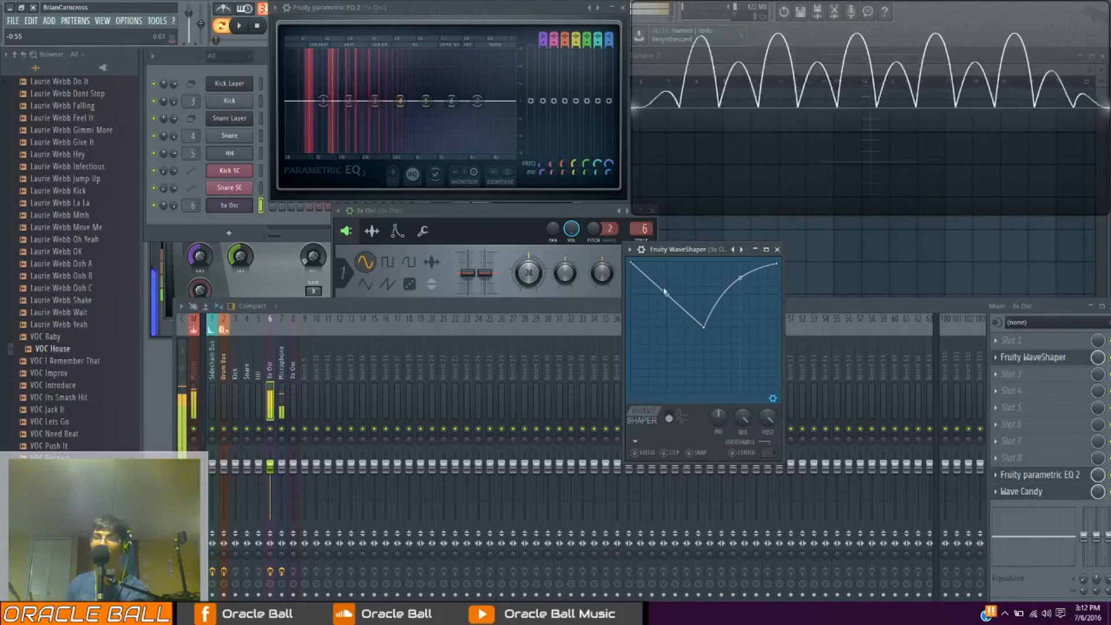
{"action": "left_click_drag", "start_coordinate": [667, 294], "coordinate": [657, 403]}
{"action": "left_click_drag", "start_coordinate": [679, 325], "coordinate": [680, 256]}
{"action": "left_click_drag", "start_coordinate": [703, 327], "coordinate": [694, 347]}
{"action": "left_click_drag", "start_coordinate": [739, 290], "coordinate": [740, 298]}
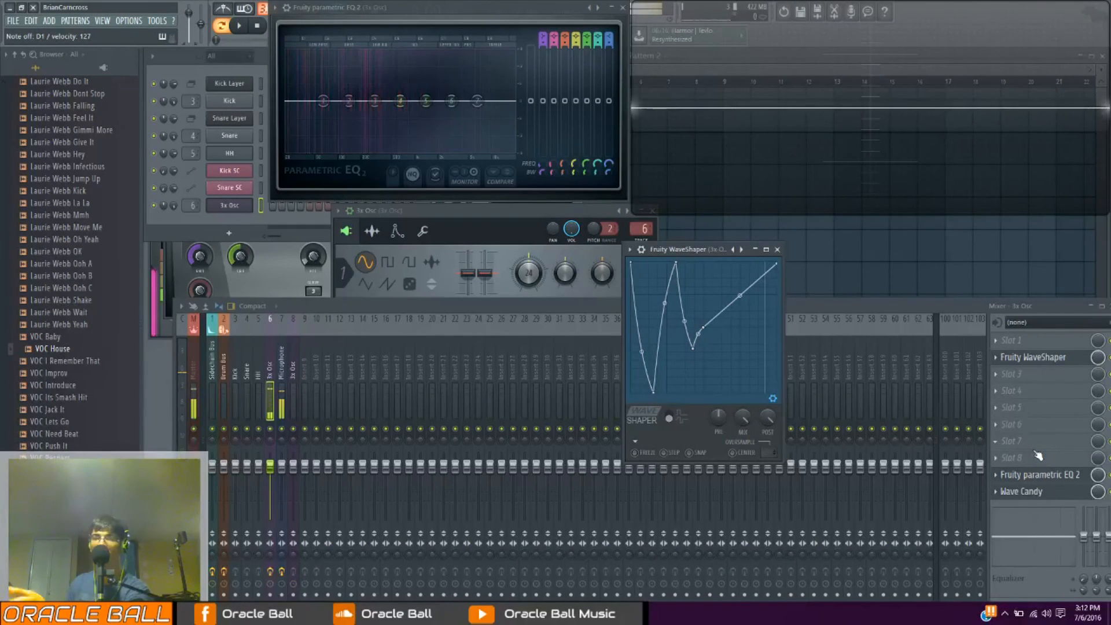
Reposition the WaveShaper and mixer windows and replace the WaveShaper in effect slot 2 with Fruity Fast Dist
{"action": "left_click_drag", "start_coordinate": [678, 251], "coordinate": [716, 270]}
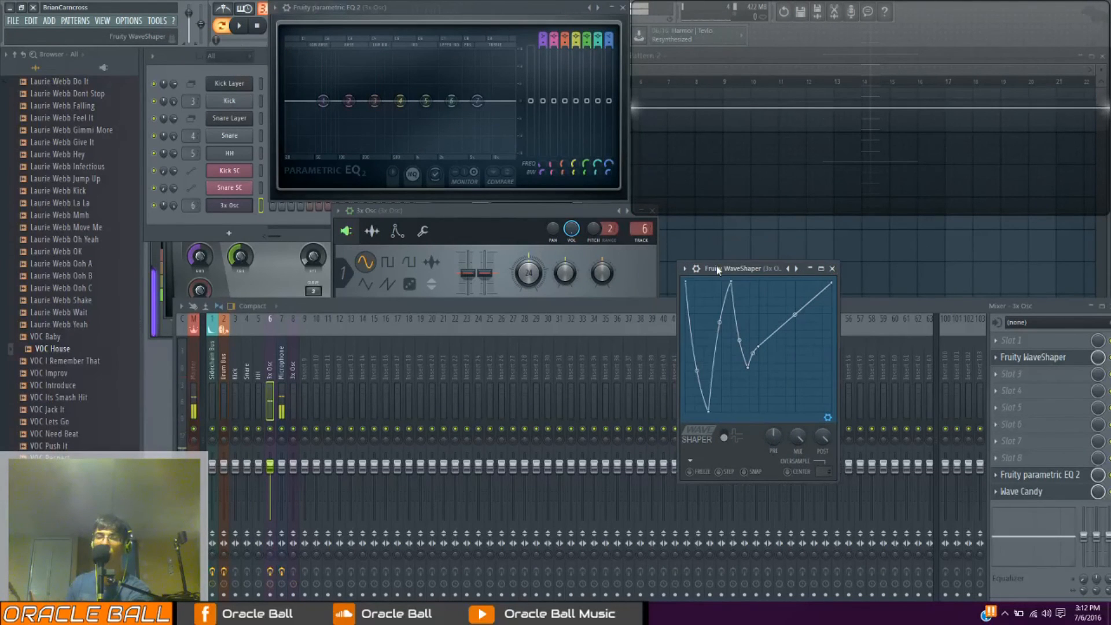
{"action": "left_click_drag", "start_coordinate": [951, 302], "coordinate": [922, 283]}
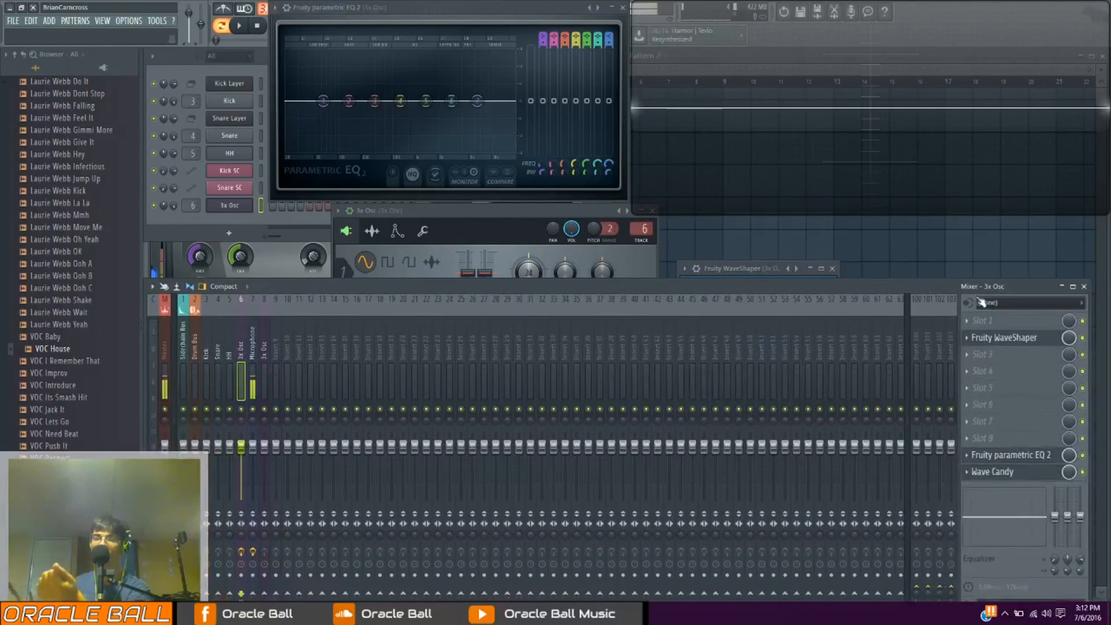
{"action": "left_click", "coordinate": [961, 340]}
{"action": "mouse_move", "coordinate": [973, 351]}
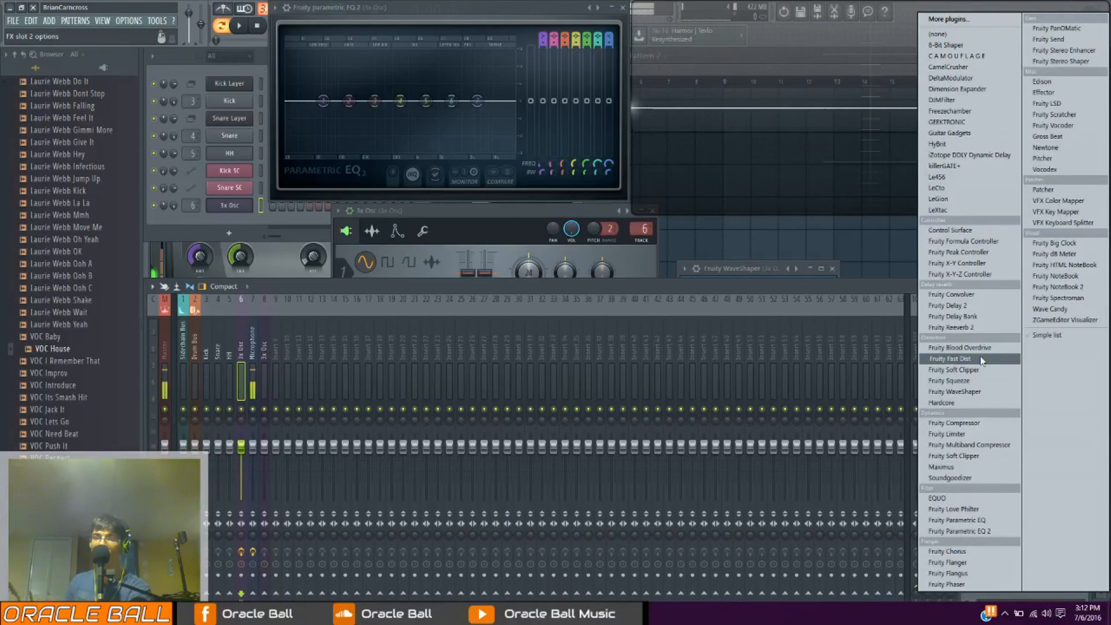
{"action": "left_click", "coordinate": [982, 359]}
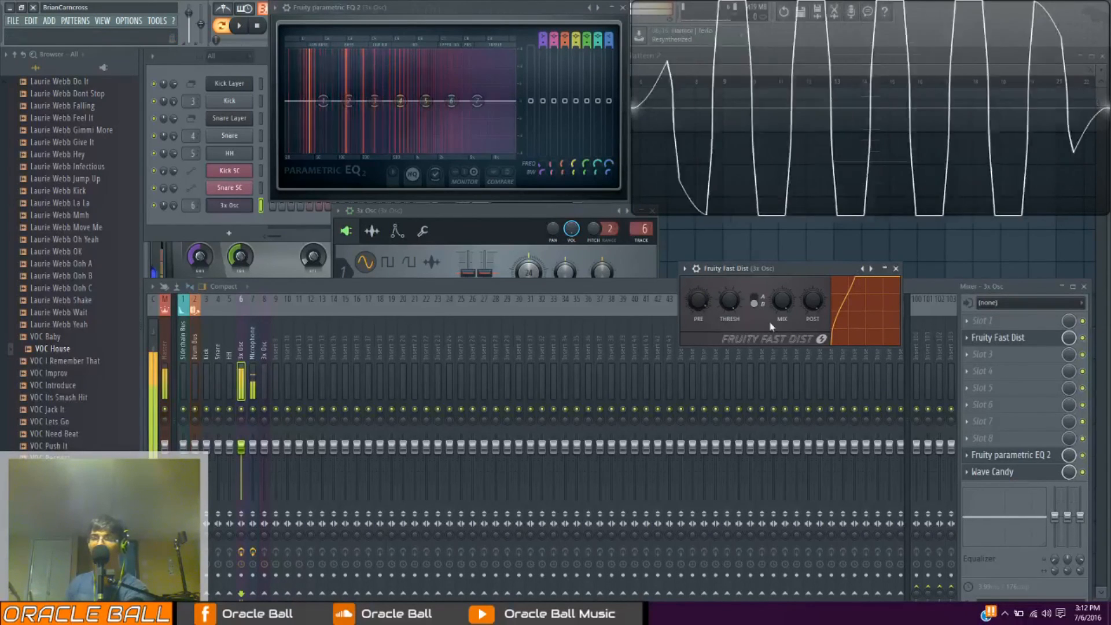
Replace Fruity Fast Dist in effect slot 2 with Fruity Blood Overdrive and move its window clear of the effect slots
{"action": "left_click", "coordinate": [975, 344]}
{"action": "mouse_move", "coordinate": [991, 345]}
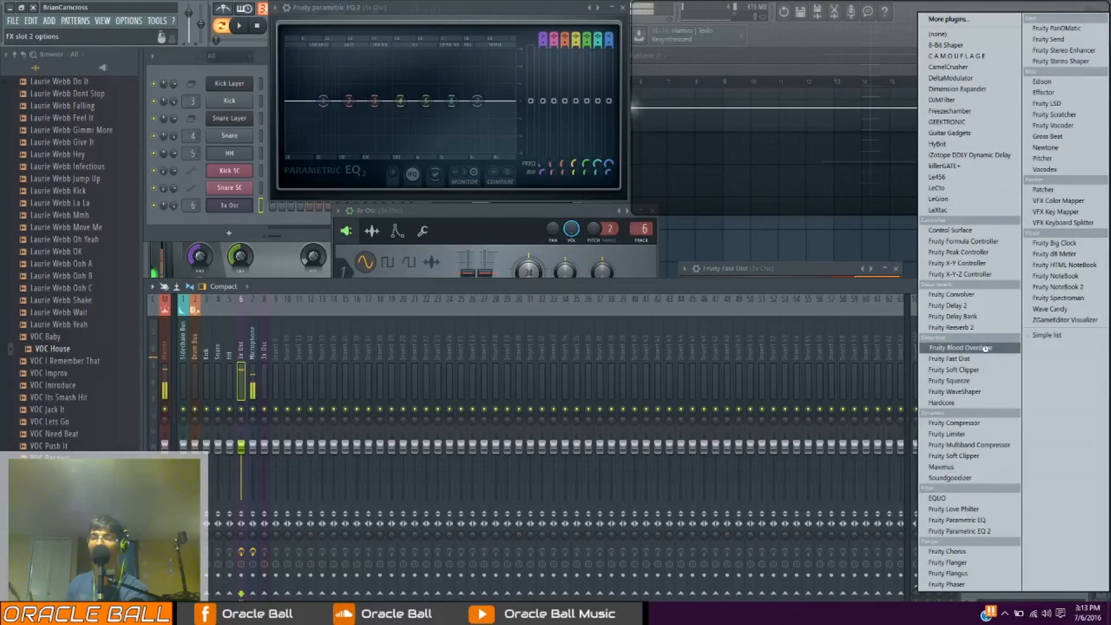
{"action": "left_click", "coordinate": [985, 347]}
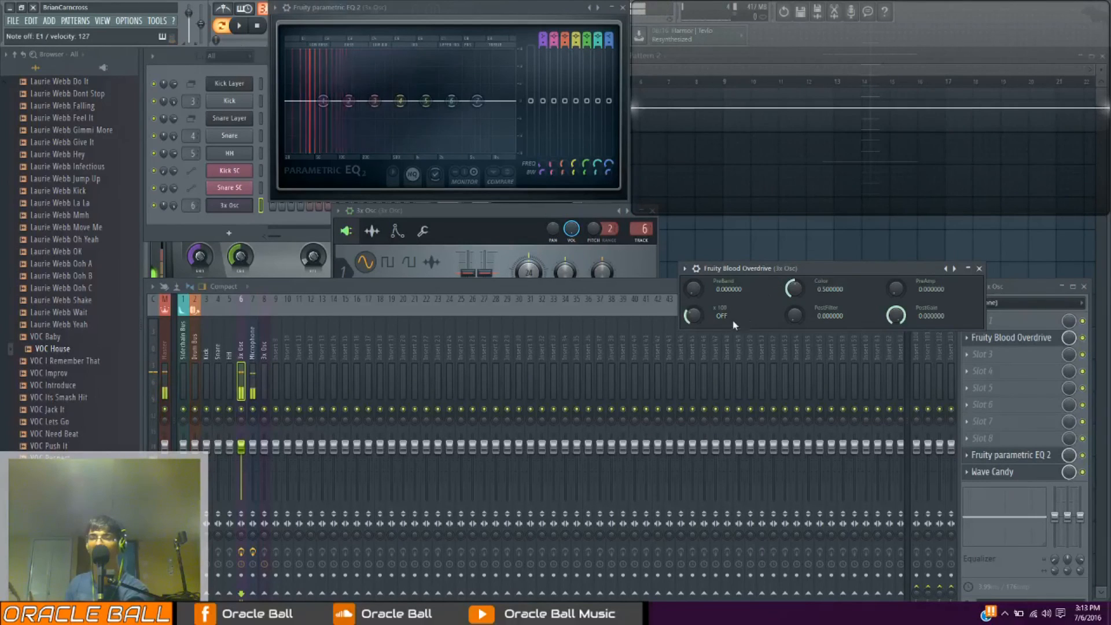
{"action": "left_click_drag", "start_coordinate": [764, 270], "coordinate": [708, 298]}
Set the Blood Overdrive's PreBand to about 0.18, Color to about 0.43 and PreAmp to about 0.83
{"action": "mouse_move", "coordinate": [637, 317]}
{"action": "left_mouse_down"}
{"action": "mouse_move", "coordinate": [636, 295]}
{"action": "mouse_move", "coordinate": [636, 308]}
{"action": "left_mouse_up"}
{"action": "left_click_drag", "start_coordinate": [738, 317], "coordinate": [738, 321]}
{"action": "left_click_drag", "start_coordinate": [839, 317], "coordinate": [839, 283]}
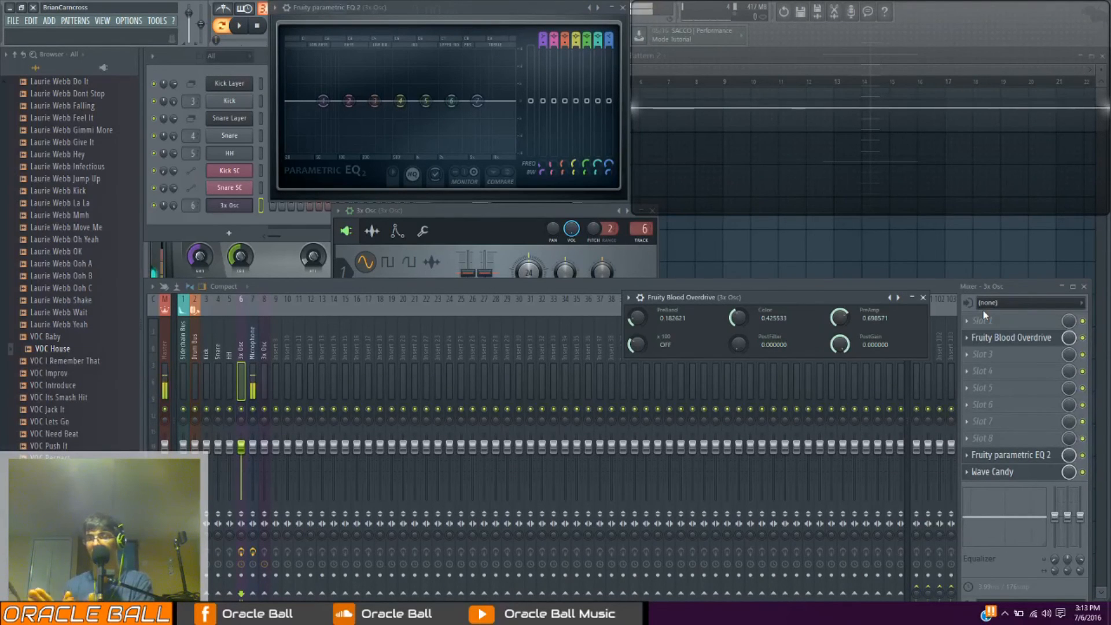
{"action": "left_click_drag", "start_coordinate": [840, 320], "coordinate": [839, 305]}
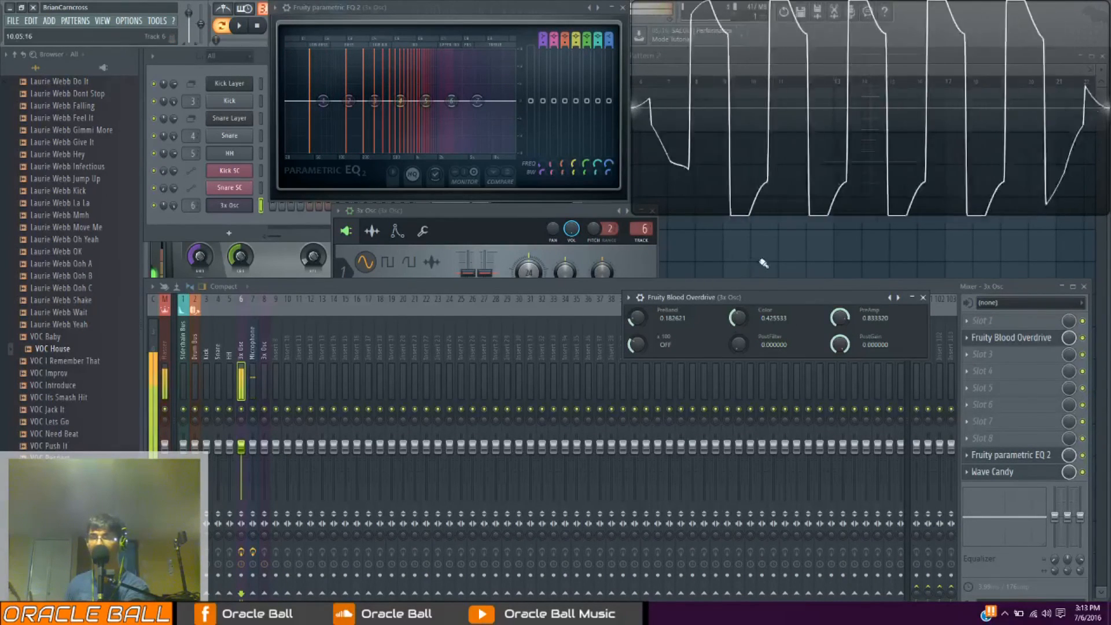
Set the Blood Overdrive's PreBand to about 0.21, lower PreAmp to about 0.35 and raise PostFilter
{"action": "mouse_move", "coordinate": [630, 323]}
{"action": "left_mouse_down"}
{"action": "mouse_move", "coordinate": [631, 307]}
{"action": "mouse_move", "coordinate": [630, 320]}
{"action": "left_mouse_up"}
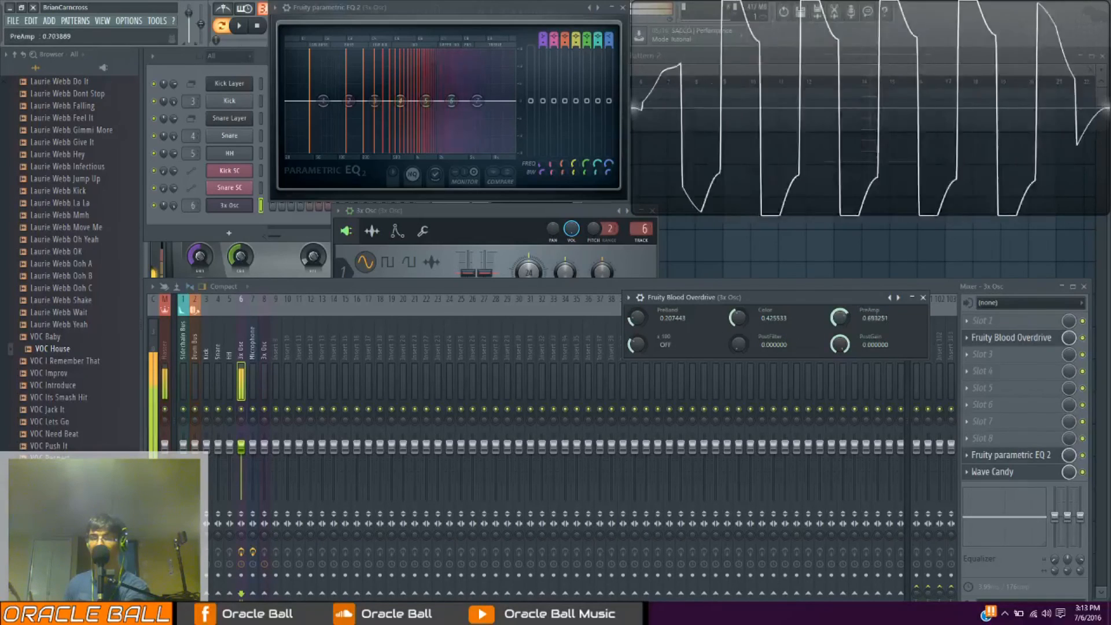
{"action": "left_click_drag", "start_coordinate": [850, 323], "coordinate": [849, 353]}
{"action": "mouse_move", "coordinate": [735, 345]}
{"action": "left_mouse_down"}
{"action": "mouse_move", "coordinate": [735, 328]}
{"action": "mouse_move", "coordinate": [735, 347]}
{"action": "left_mouse_up"}
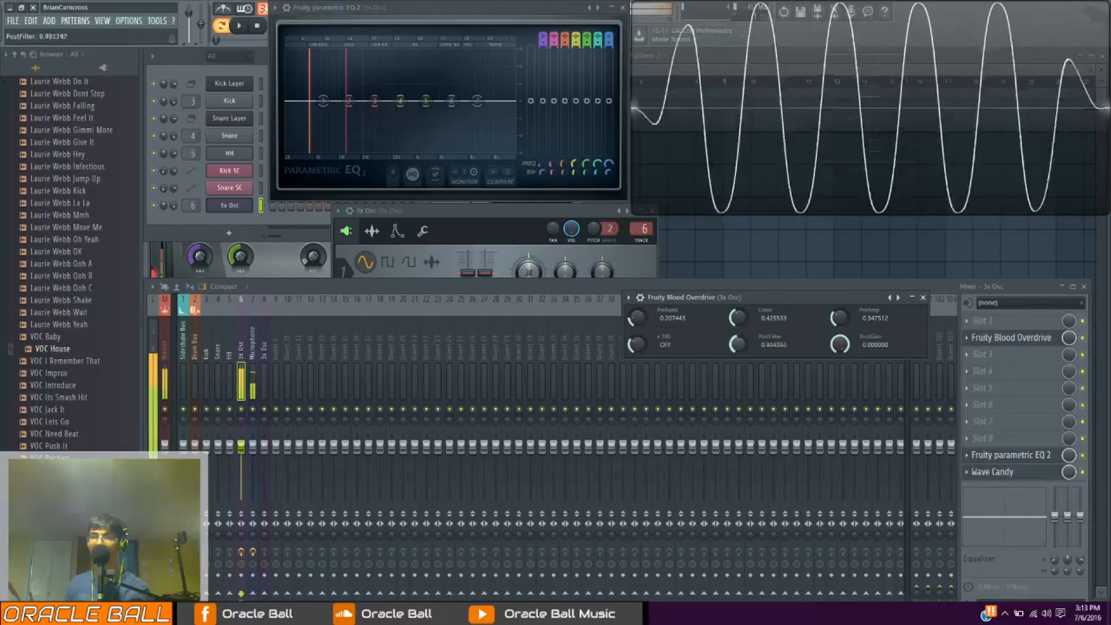
Turn on the Blood Overdrive's x100 option and set Color and PreAmp to about 0.65 and PreBand to about 0.29
{"action": "left_click", "coordinate": [652, 338]}
{"action": "left_click_drag", "start_coordinate": [738, 318], "coordinate": [738, 304]}
{"action": "left_click_drag", "start_coordinate": [839, 317], "coordinate": [839, 300]}
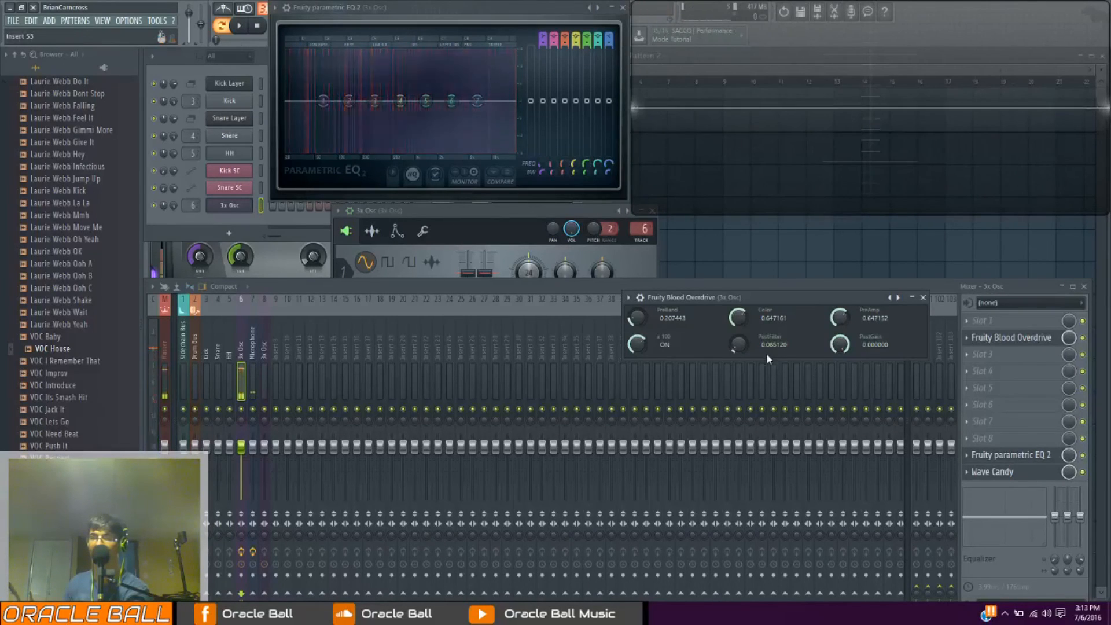
{"action": "left_click_drag", "start_coordinate": [637, 318], "coordinate": [636, 313]}
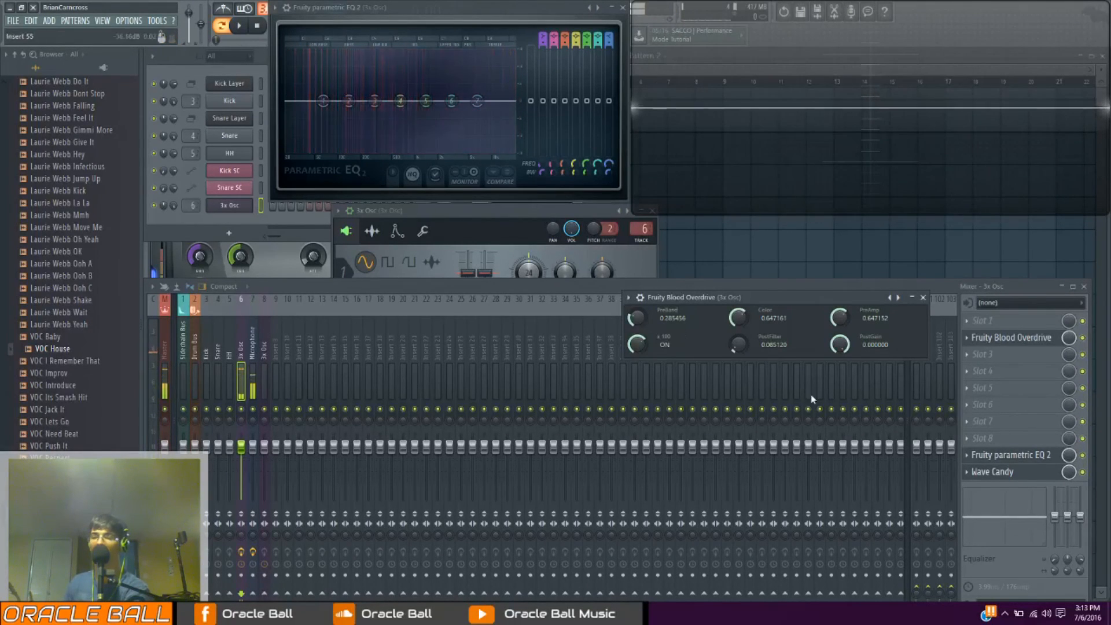
Replace the Blood Overdrive in effect slot 2 with Fruity Soft Clipper and lower its threshold to round the clipping curve
{"action": "left_click", "coordinate": [967, 342]}
{"action": "left_click", "coordinate": [988, 351]}
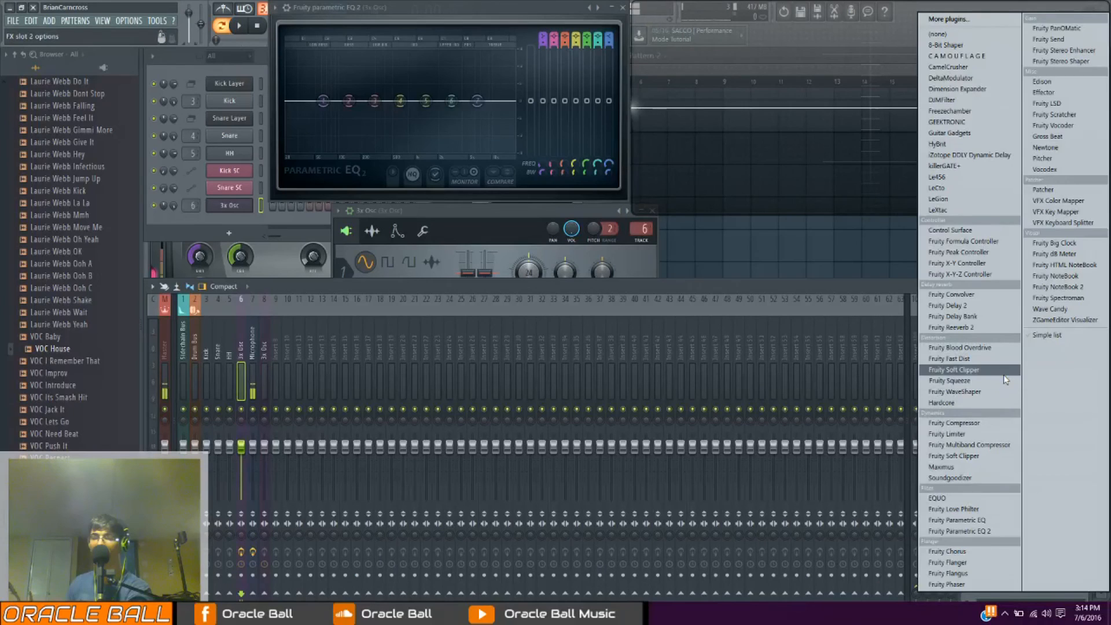
{"action": "left_click", "coordinate": [953, 369]}
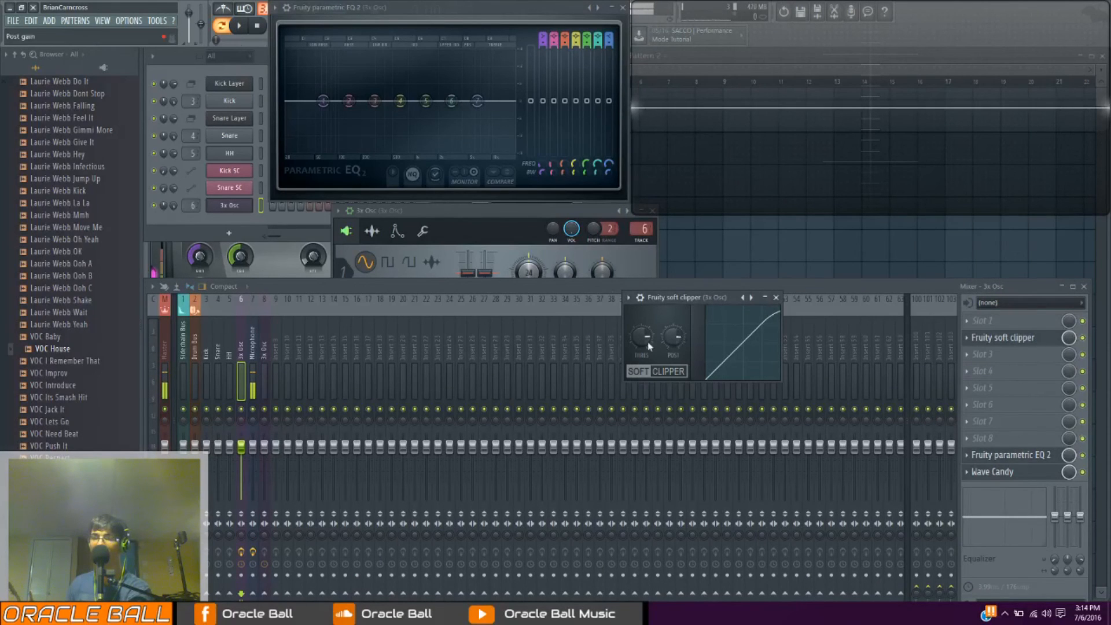
{"action": "mouse_move", "coordinate": [641, 337]}
{"action": "left_mouse_down"}
{"action": "mouse_move", "coordinate": [641, 373]}
{"action": "mouse_move", "coordinate": [642, 337]}
{"action": "mouse_move", "coordinate": [642, 359]}
{"action": "left_mouse_up"}
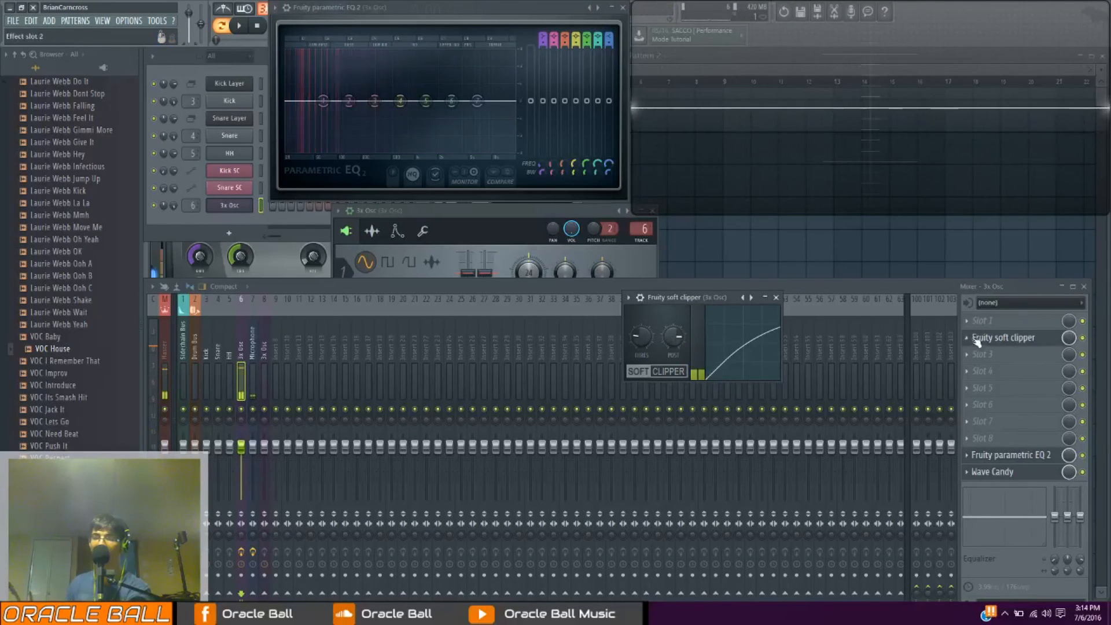
Replace Fruity Soft Clipper in effect slot 2 with Effector and move its window above the mixer
{"action": "right_click", "coordinate": [992, 342]}
{"action": "mouse_move", "coordinate": [993, 348]}
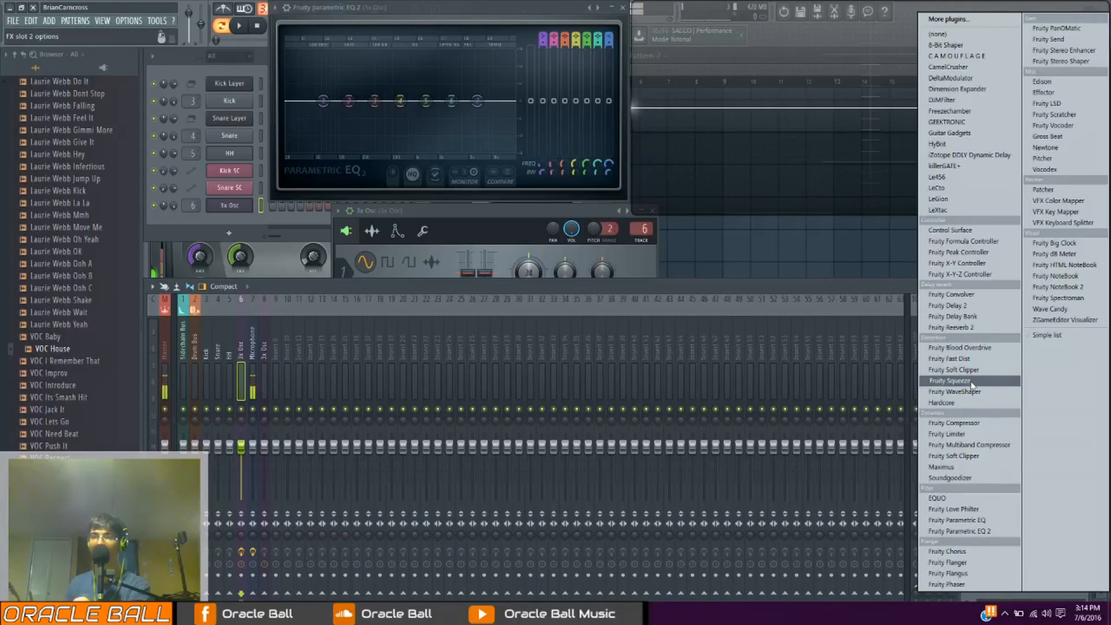
{"action": "left_click", "coordinate": [1043, 92]}
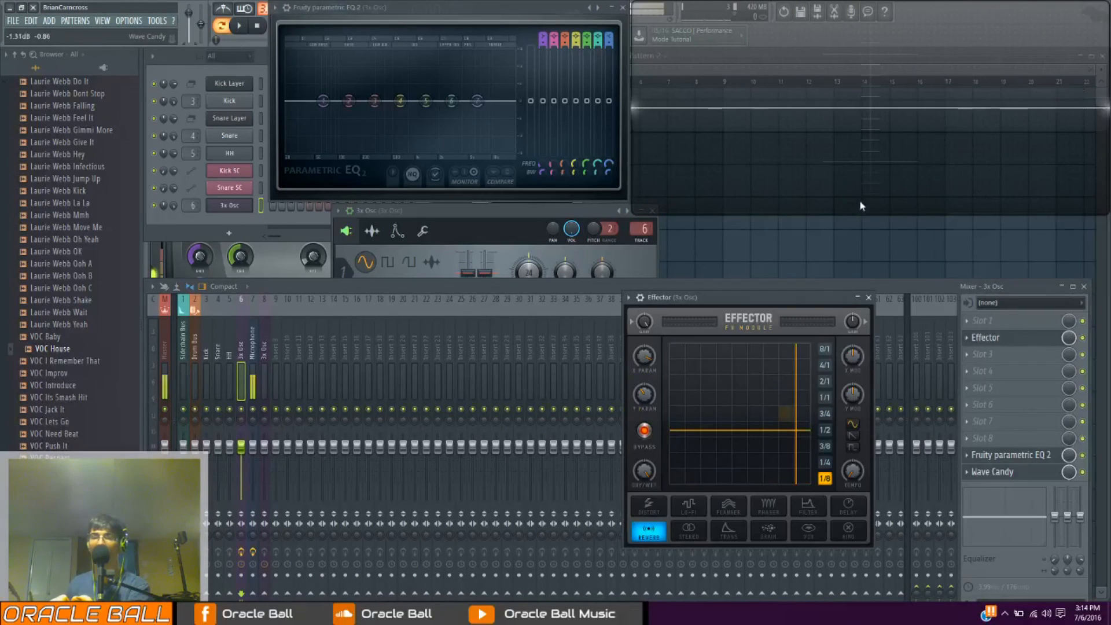
{"action": "left_click_drag", "start_coordinate": [775, 297], "coordinate": [765, 175]}
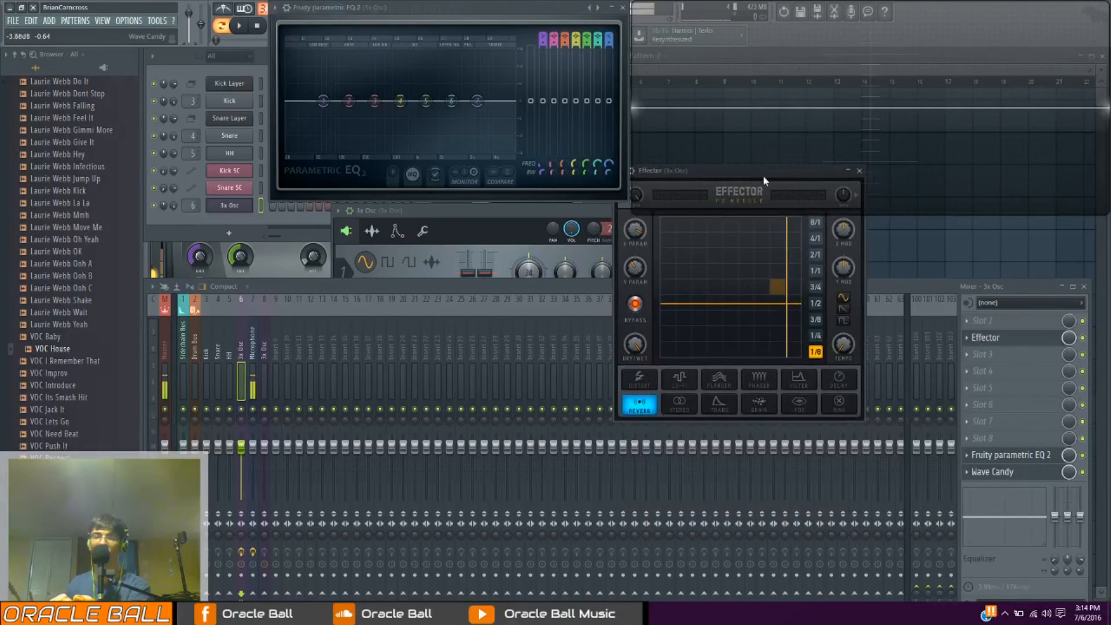
Switch Effector to its Lo-Fi effect and rearrange its window so it does not cover the waveform display
{"action": "left_click", "coordinate": [693, 375]}
{"action": "left_click_drag", "start_coordinate": [826, 179], "coordinate": [894, 162]}
{"action": "left_click_drag", "start_coordinate": [665, 173], "coordinate": [650, 277]}
{"action": "left_click_drag", "start_coordinate": [821, 171], "coordinate": [760, 186]}
{"action": "left_click_drag", "start_coordinate": [706, 277], "coordinate": [637, 266]}
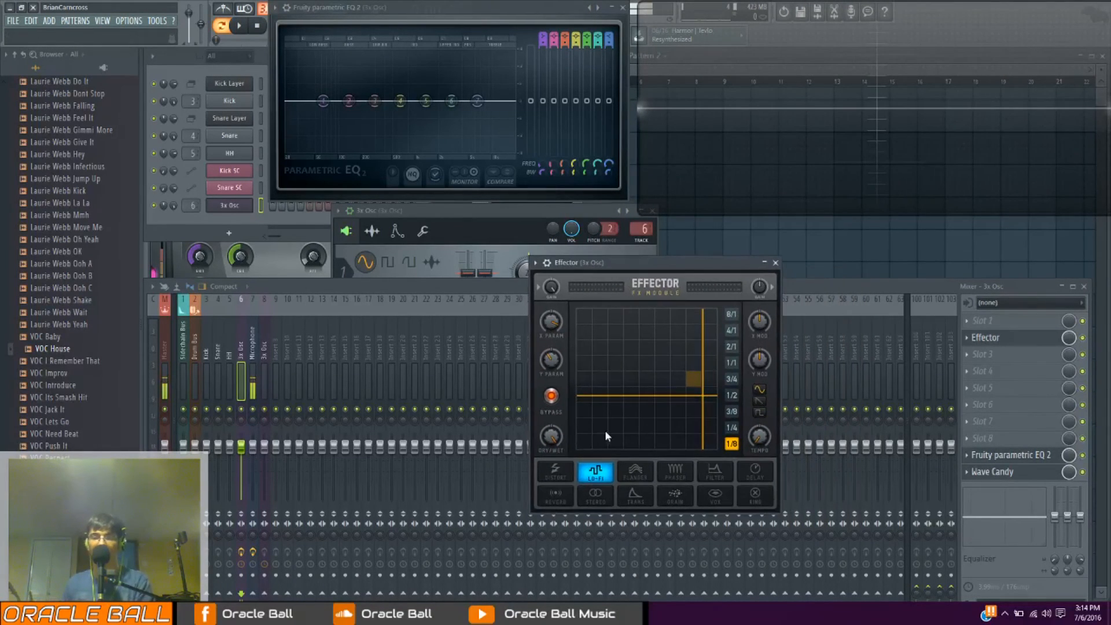
Turn off Effector's bypass and sweep the Lo-Fi XY point around the pad, leaving it above and right of centre
{"action": "left_click_drag", "start_coordinate": [693, 396], "coordinate": [716, 371]}
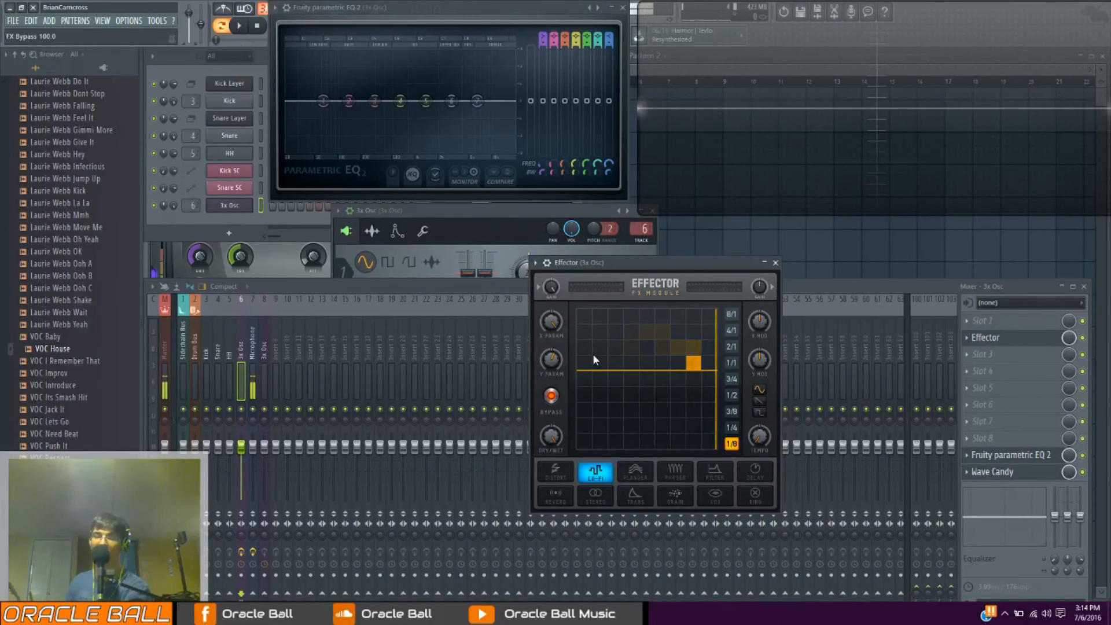
{"action": "left_click_drag", "start_coordinate": [696, 371], "coordinate": [648, 364]}
{"action": "left_click", "coordinate": [552, 396]}
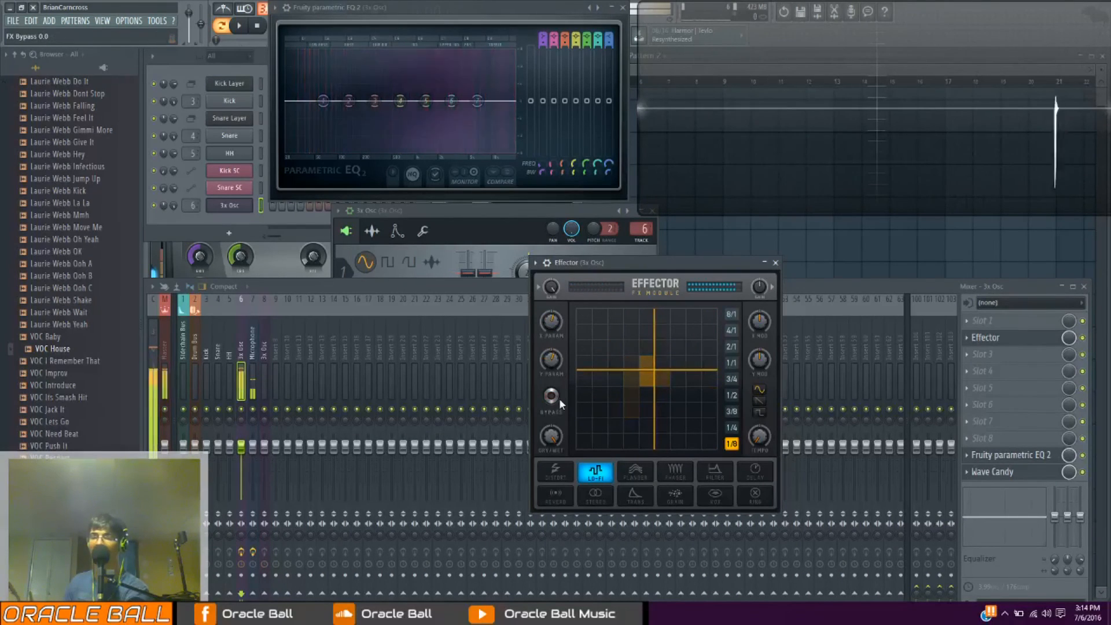
{"action": "left_click_drag", "start_coordinate": [677, 370], "coordinate": [687, 337]}
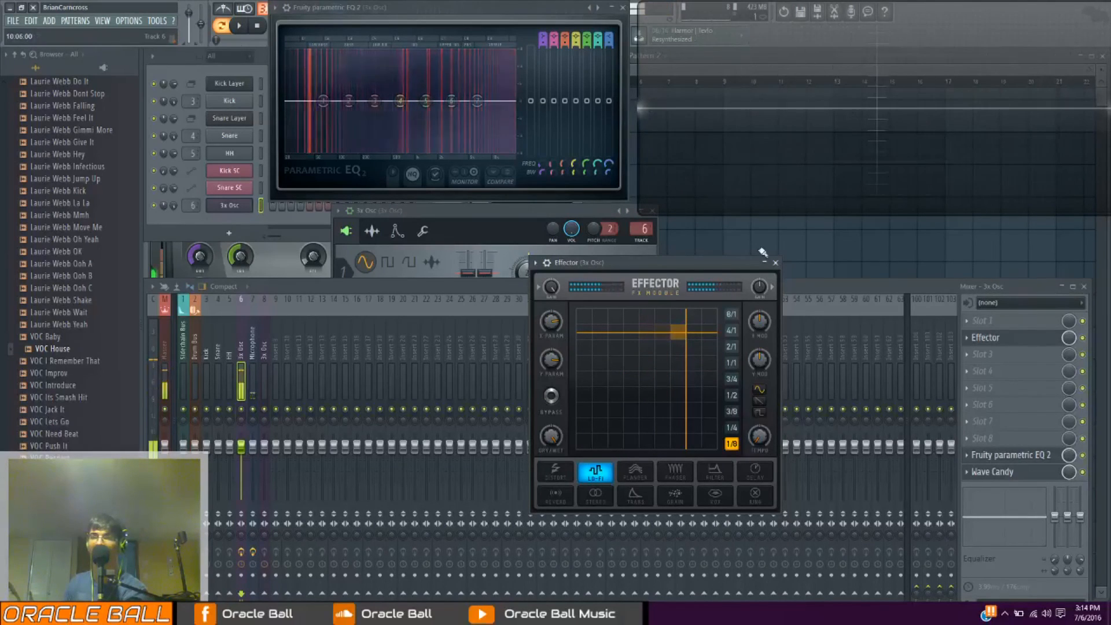
{"action": "left_click_drag", "start_coordinate": [687, 349], "coordinate": [715, 311]}
{"action": "left_click_drag", "start_coordinate": [690, 374], "coordinate": [677, 344]}
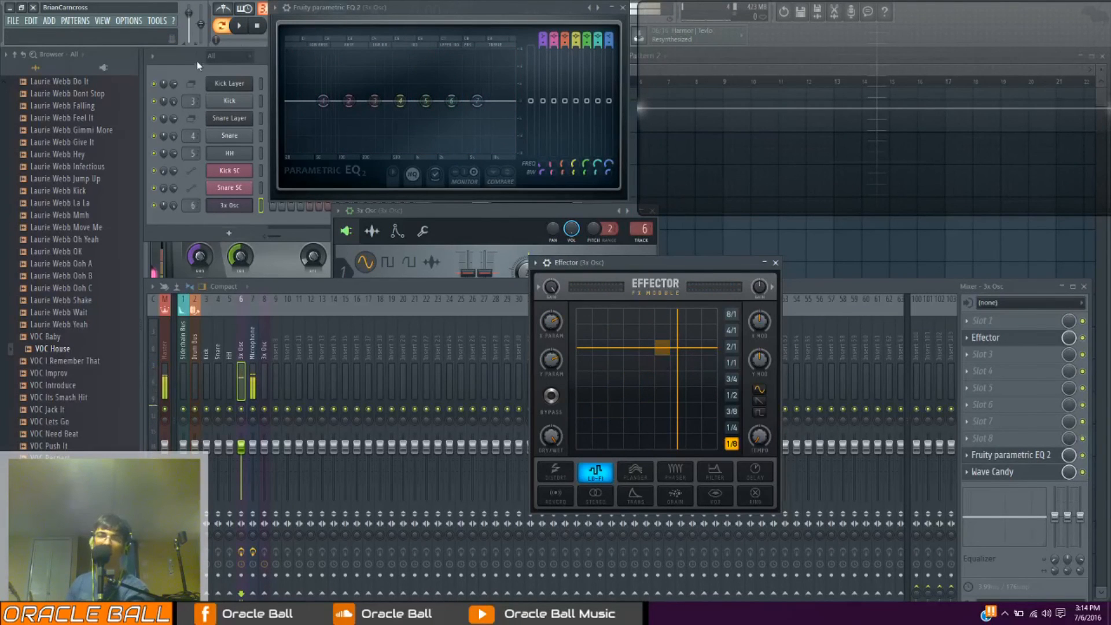
Add another 3x Osc channel, set its oscillator 1 to a saw wave and route it to mixer track 6
{"action": "left_click", "coordinate": [229, 233]}
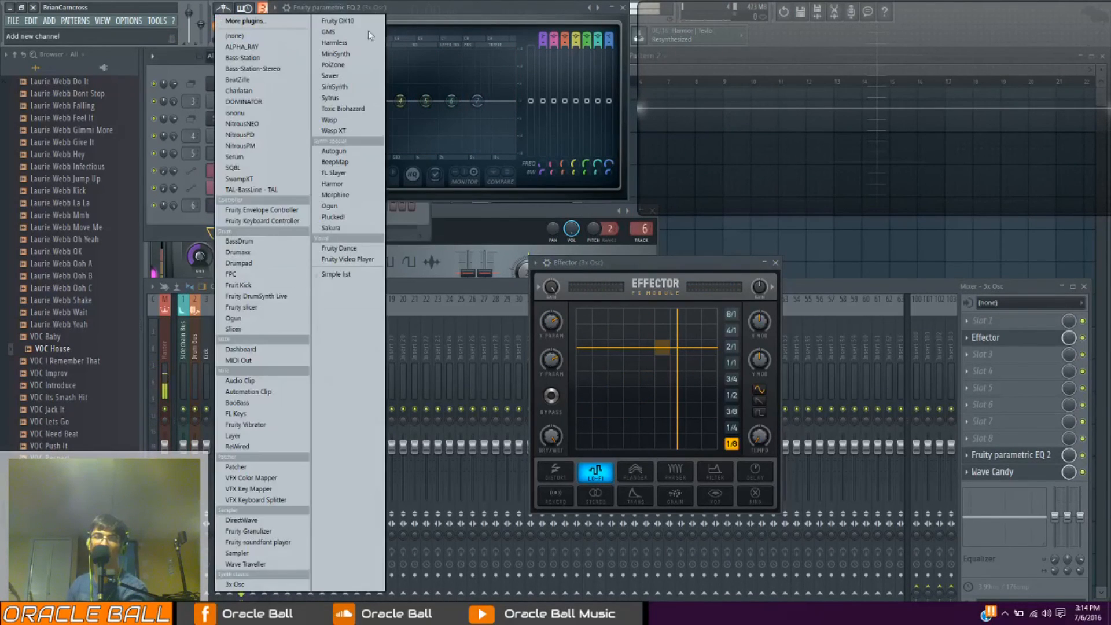
{"action": "left_click", "coordinate": [247, 587]}
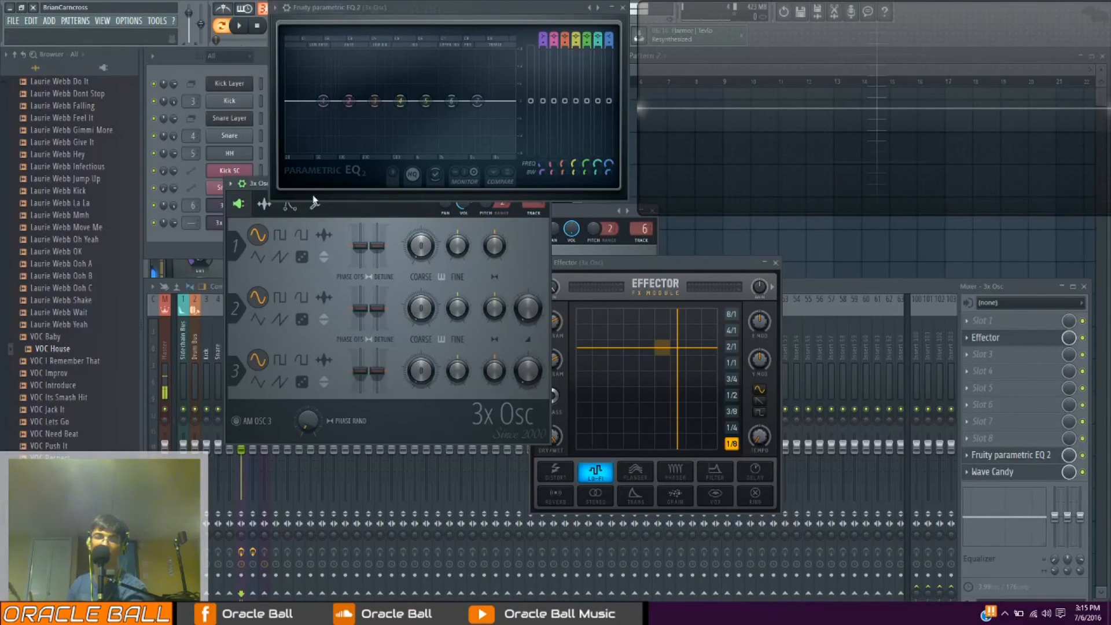
{"action": "left_click_drag", "start_coordinate": [266, 188], "coordinate": [318, 282]}
{"action": "left_click", "coordinate": [332, 350]}
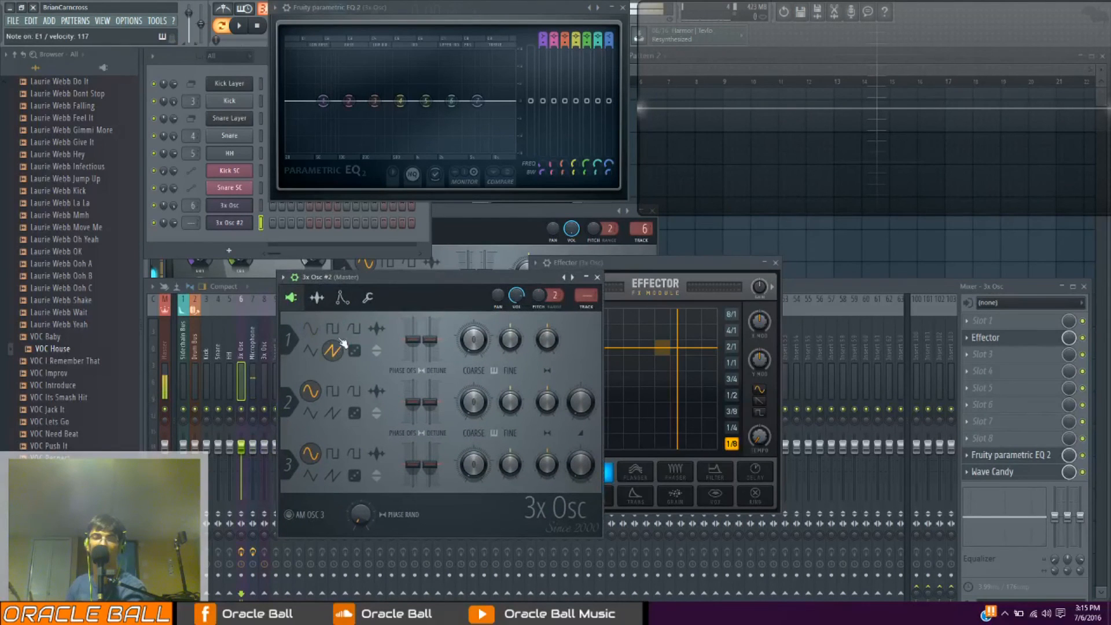
{"action": "left_click_drag", "start_coordinate": [585, 296], "coordinate": [585, 277]}
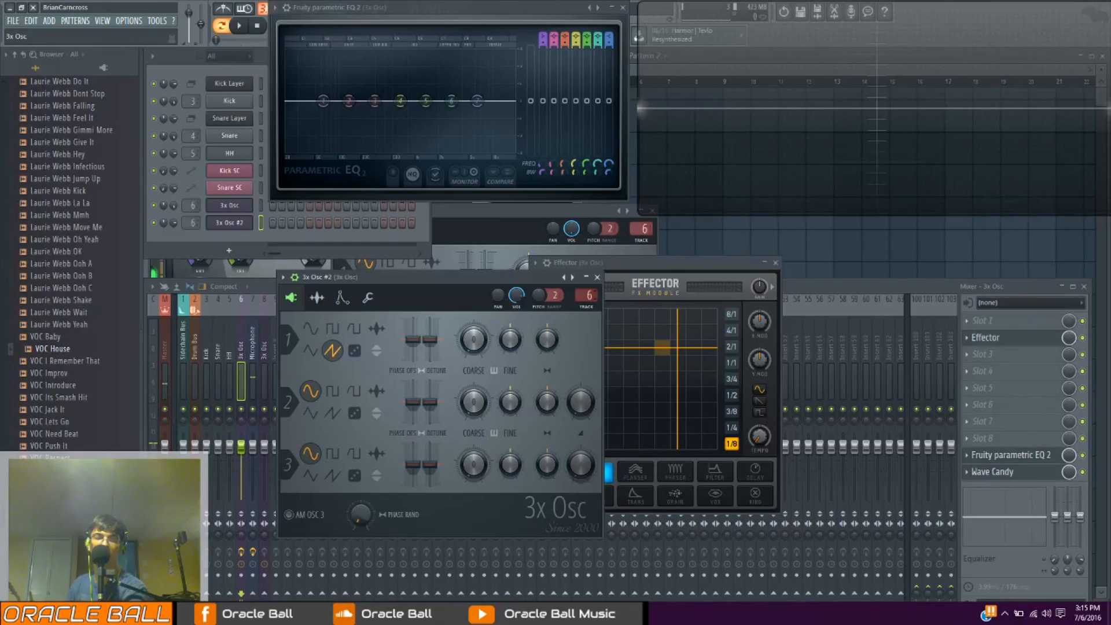
Adjust the coarse pitch of oscillator 1 on the new 3x Osc channel
{"action": "mouse_move", "coordinate": [473, 340]}
{"action": "left_mouse_down"}
{"action": "mouse_move", "coordinate": [473, 366]}
{"action": "mouse_move", "coordinate": [473, 318]}
{"action": "left_mouse_up"}
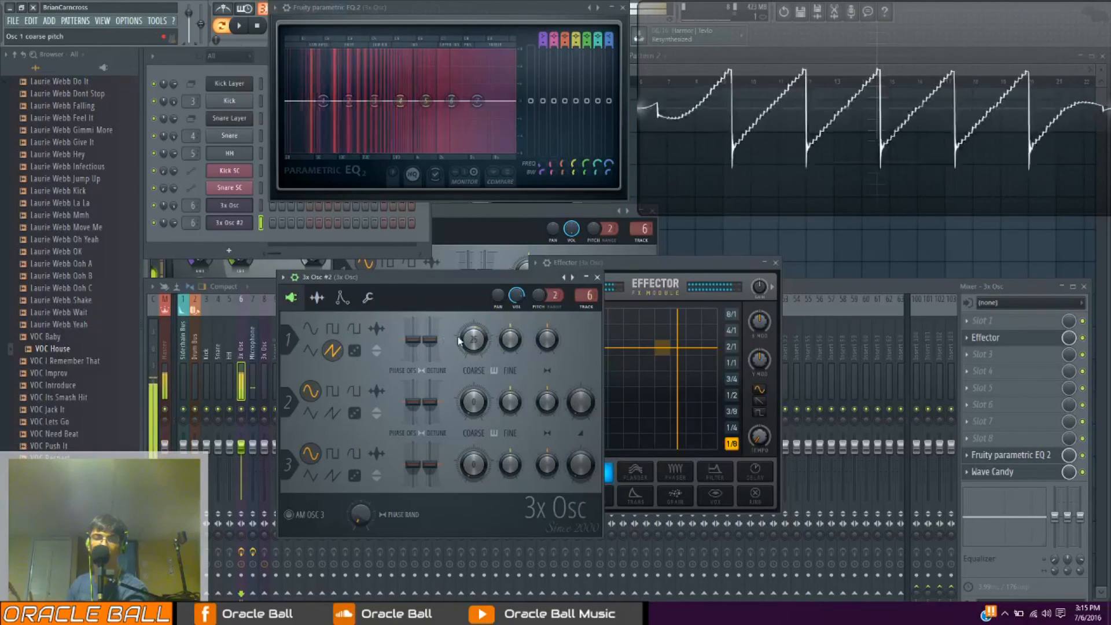
{"action": "left_click", "coordinate": [243, 225]}
{"action": "left_click", "coordinate": [243, 225]}
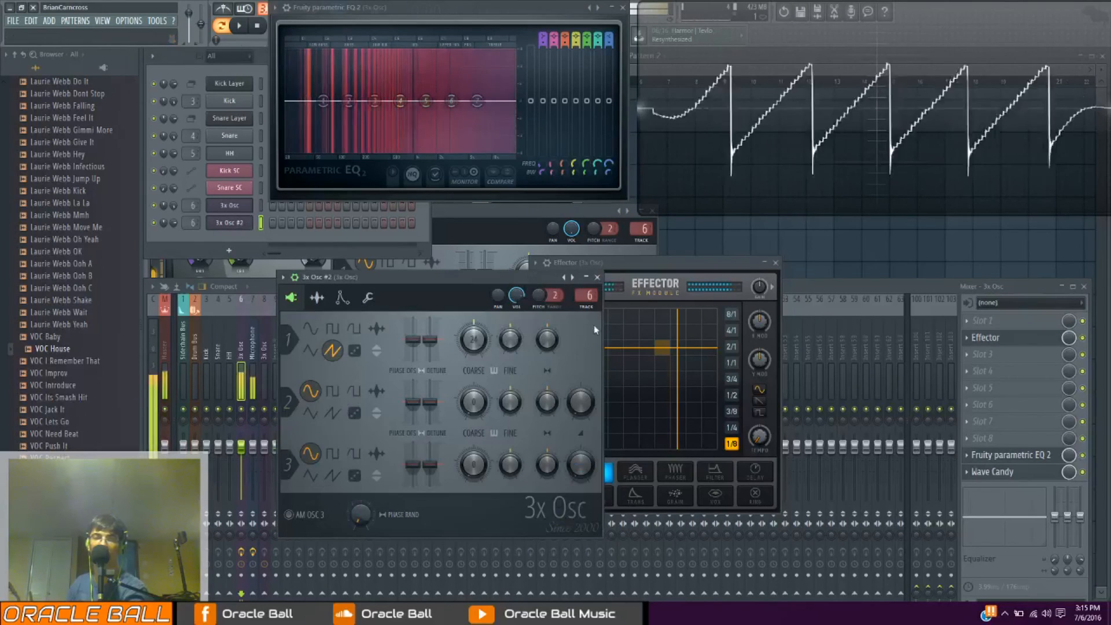
Show the new 3x Osc's envelope settings and move Effector's Lo-Fi XY point near the centre of the pad
{"action": "left_click", "coordinate": [342, 298]}
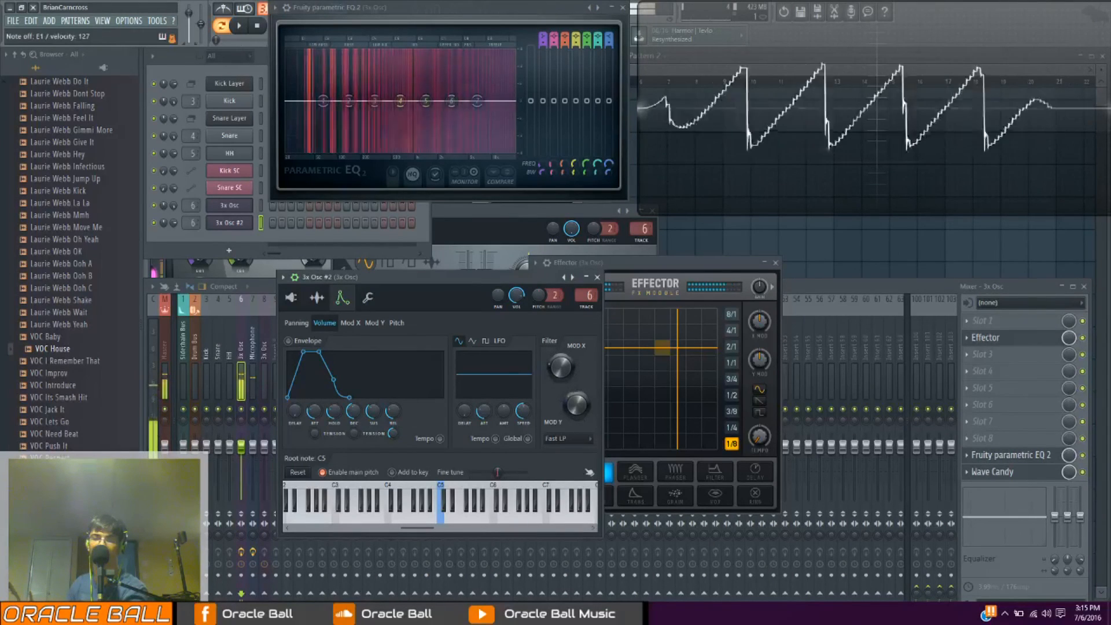
{"action": "mouse_move", "coordinate": [664, 363]}
{"action": "left_mouse_down"}
{"action": "mouse_move", "coordinate": [671, 382]}
{"action": "mouse_move", "coordinate": [637, 350]}
{"action": "mouse_move", "coordinate": [652, 380]}
{"action": "left_mouse_up"}
{"action": "left_click_drag", "start_coordinate": [479, 294], "coordinate": [463, 311]}
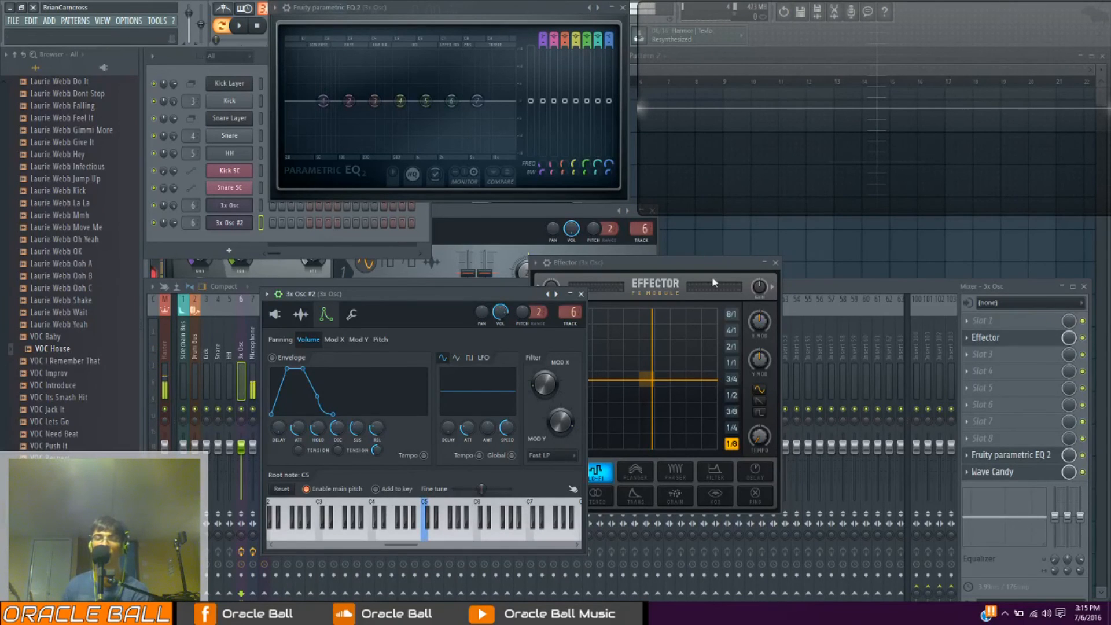
Move the Effector window clear of the 3x Osc #2 window and delete the 3x Osc #2 channel
{"action": "left_click_drag", "start_coordinate": [710, 265], "coordinate": [744, 265]}
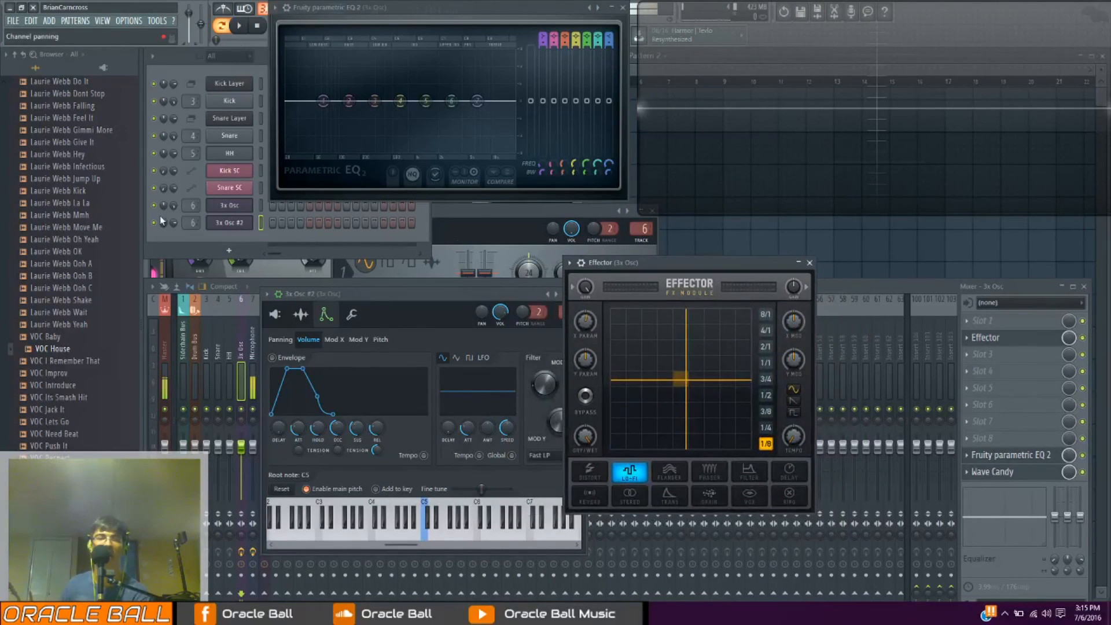
{"action": "right_click", "coordinate": [247, 231]}
{"action": "left_click", "coordinate": [283, 323]}
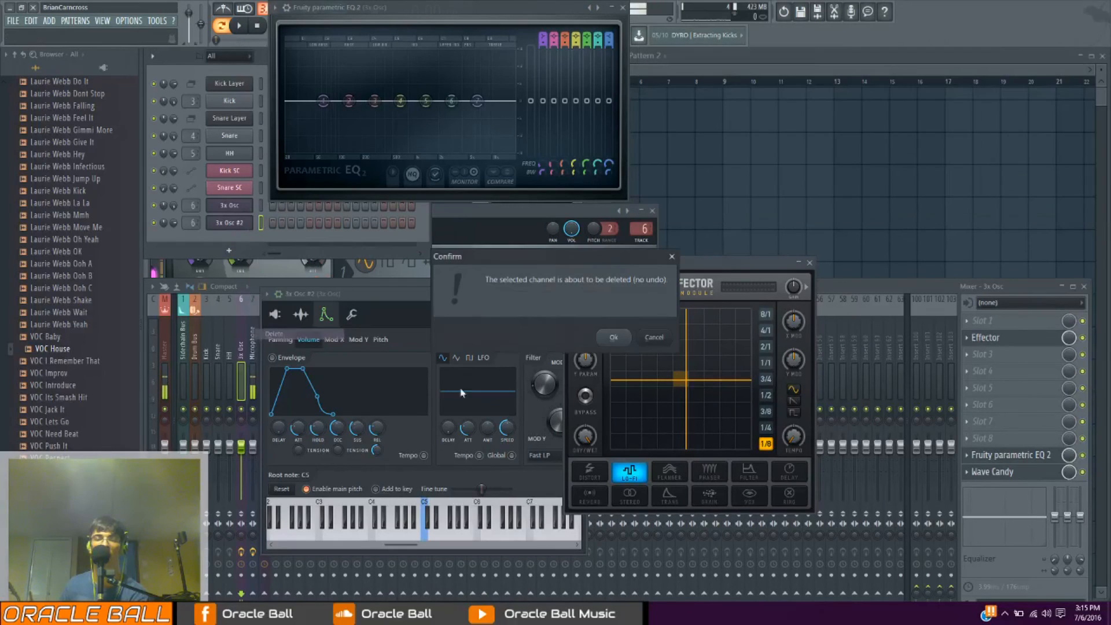
{"action": "left_click", "coordinate": [612, 350]}
Move Effector's Lo-Fi XY point above and right of centre and sweep it further across the pad while playing the 3x Osc
{"action": "left_click", "coordinate": [995, 338]}
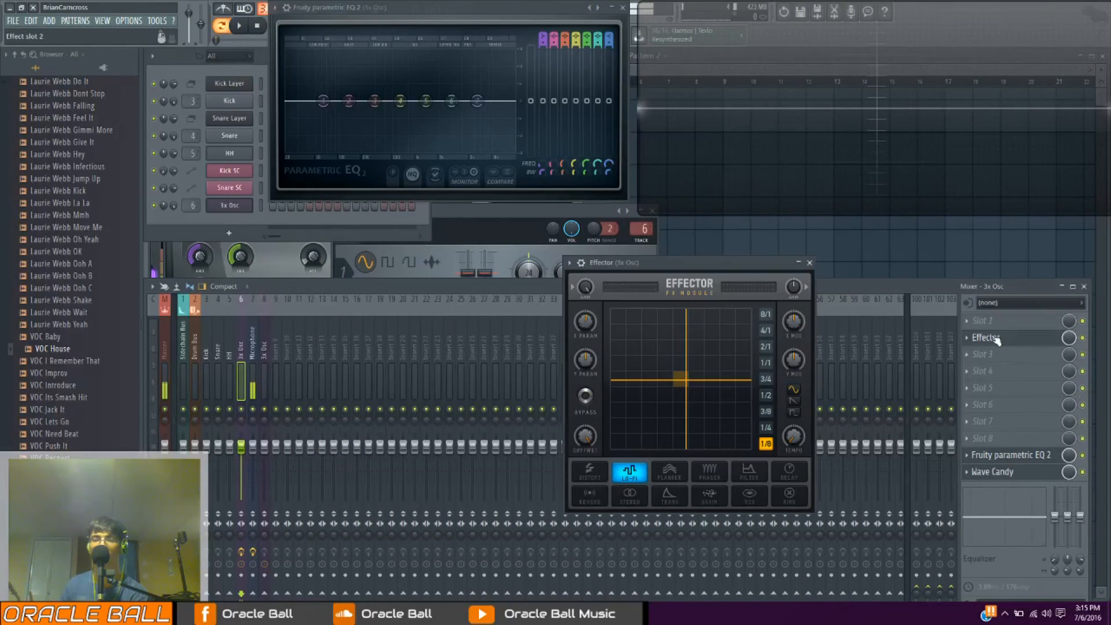
{"action": "left_click_drag", "start_coordinate": [701, 392], "coordinate": [705, 363]}
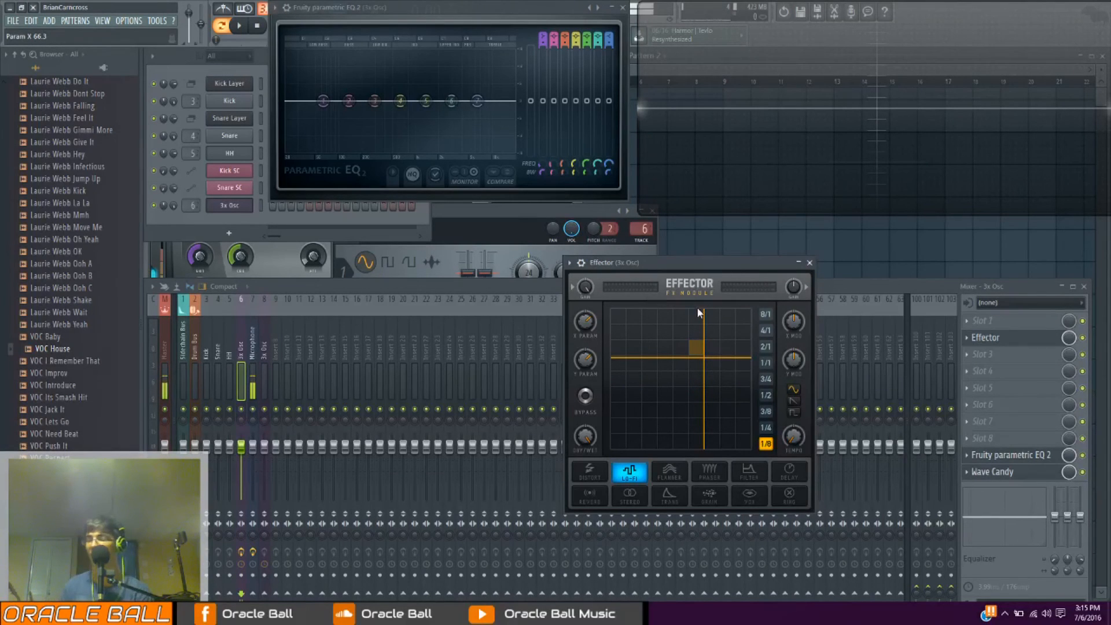
{"action": "left_click", "coordinate": [240, 208]}
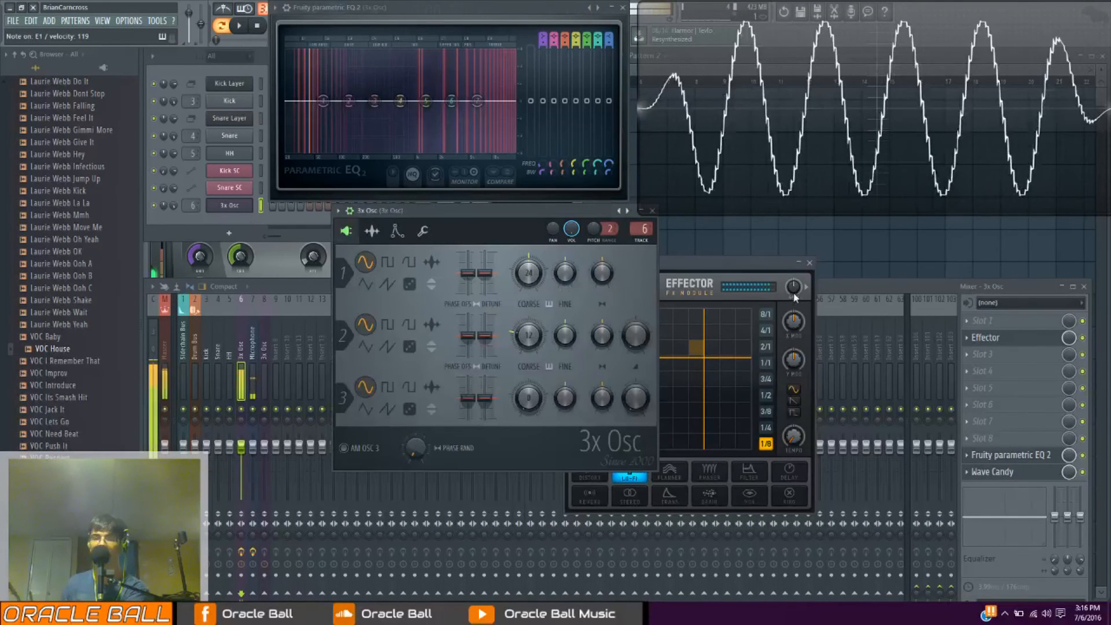
{"action": "left_click", "coordinate": [794, 292]}
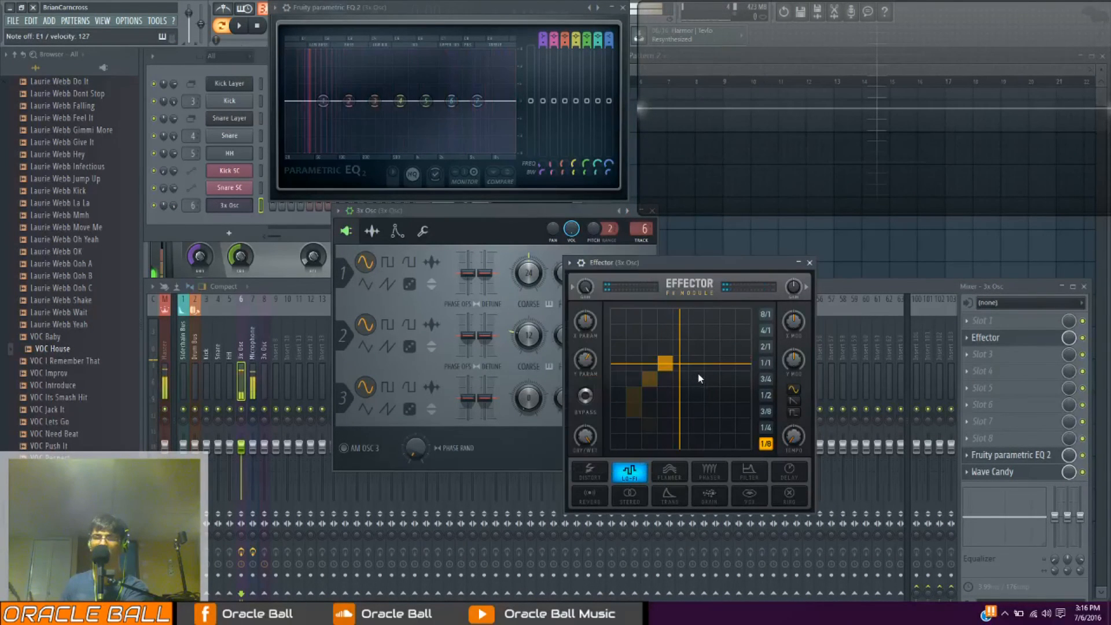
{"action": "mouse_move", "coordinate": [701, 374]}
{"action": "left_mouse_down"}
{"action": "mouse_move", "coordinate": [759, 324]}
{"action": "mouse_move", "coordinate": [649, 347]}
{"action": "mouse_move", "coordinate": [722, 407]}
{"action": "mouse_move", "coordinate": [723, 373]}
{"action": "left_mouse_up"}
Remove Effector from slot 2 of the 3x Osc mixer track
{"action": "right_click", "coordinate": [967, 338]}
{"action": "mouse_move", "coordinate": [984, 348]}
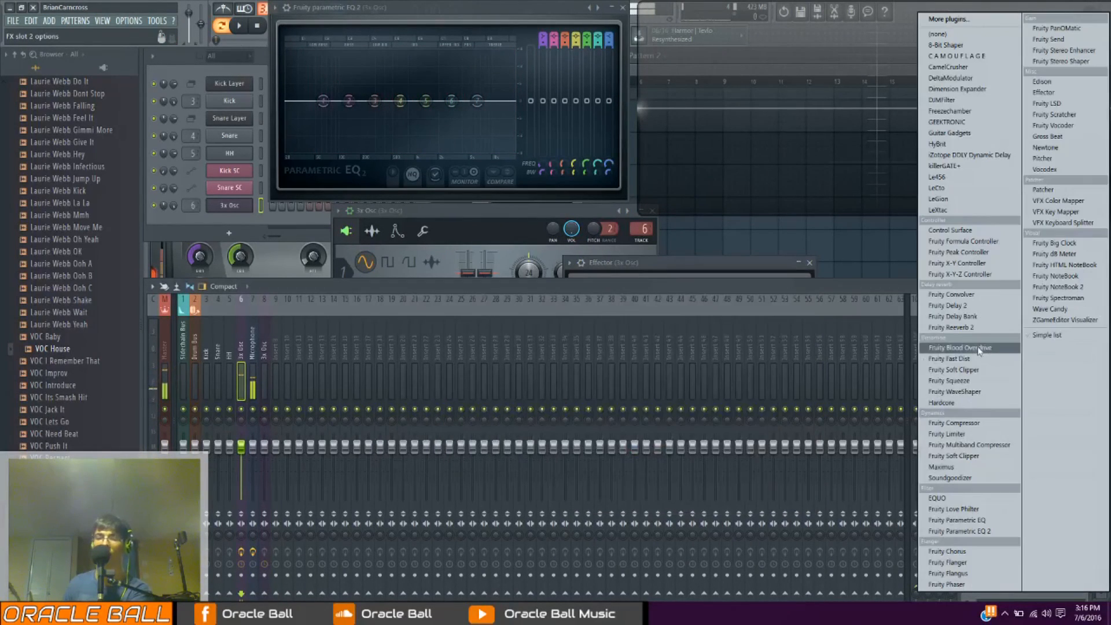
{"action": "left_click", "coordinate": [984, 37]}
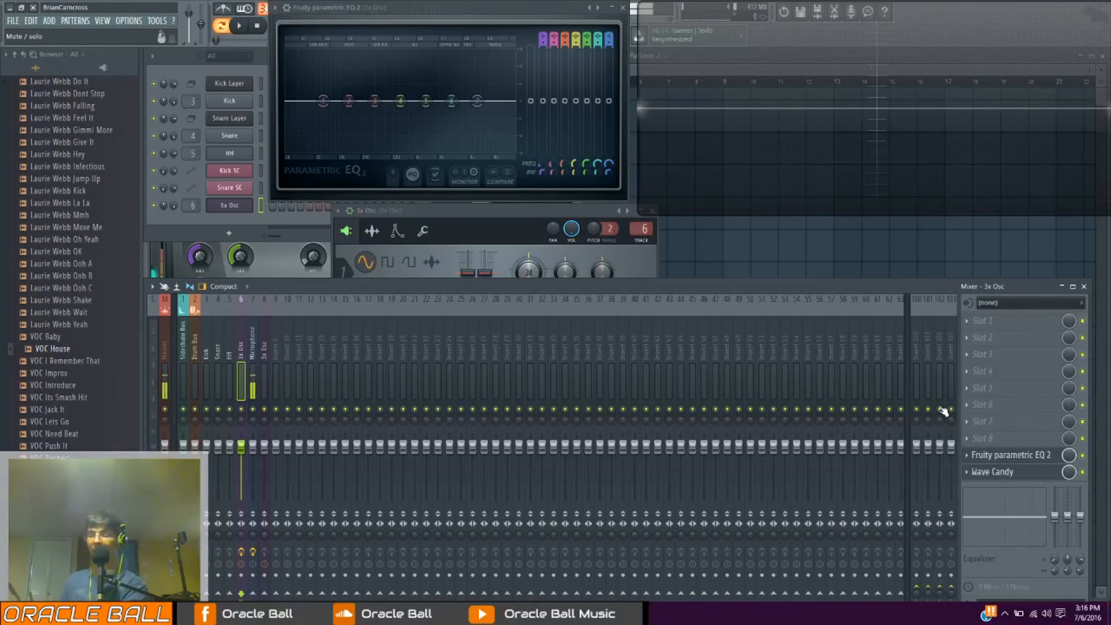
Try a triangle wave on oscillator 1 of the 3x Osc and switch it to a saw wave
{"action": "left_click", "coordinate": [230, 205]}
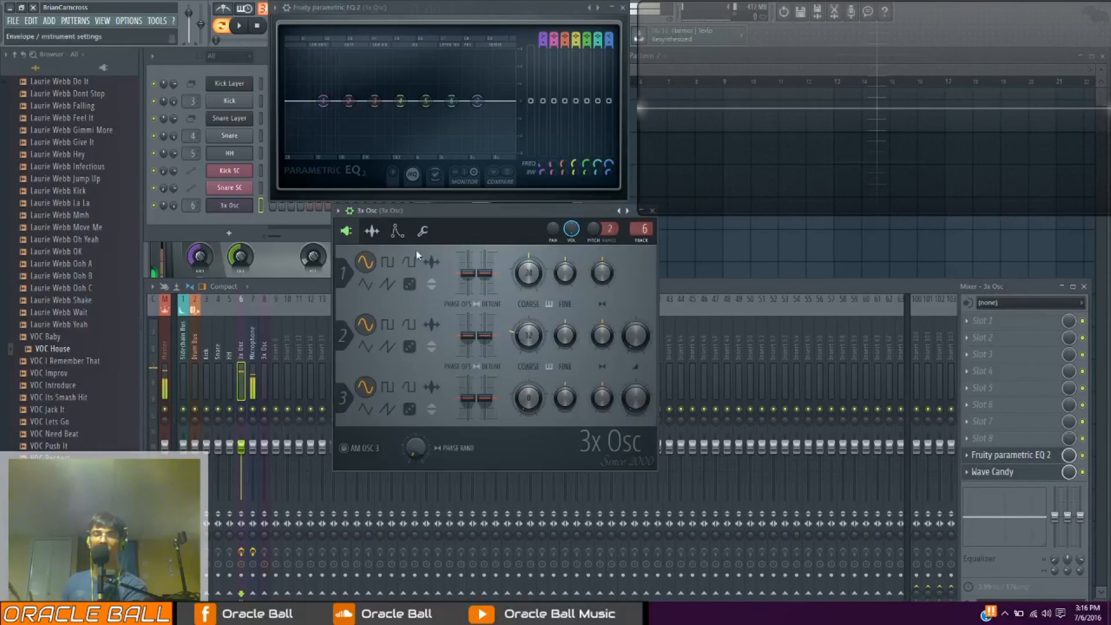
{"action": "left_click", "coordinate": [367, 287]}
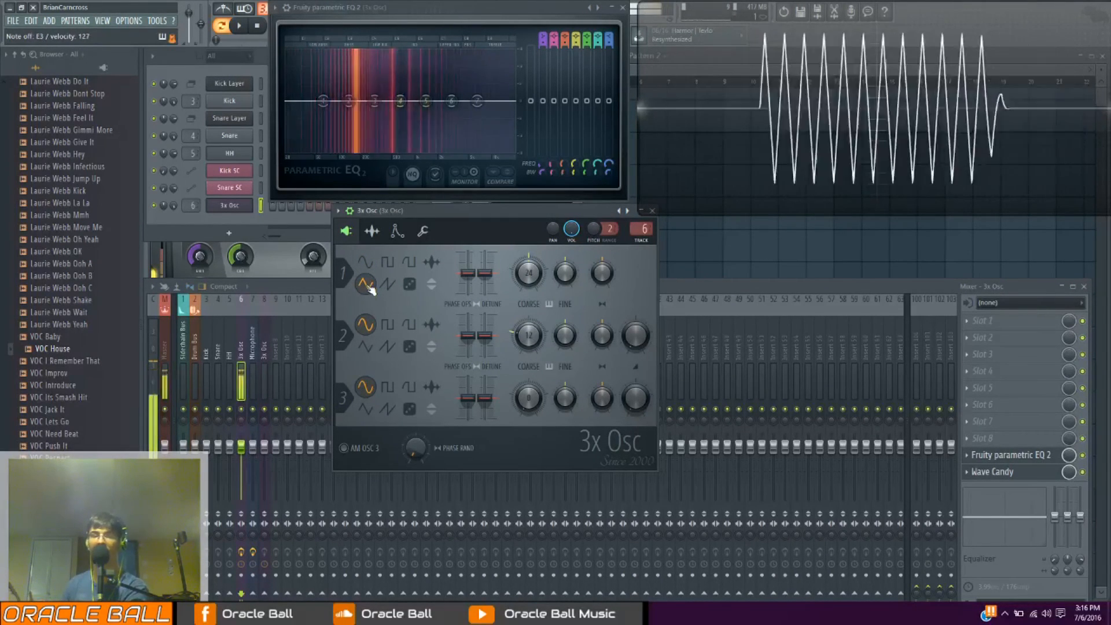
{"action": "left_click", "coordinate": [388, 282]}
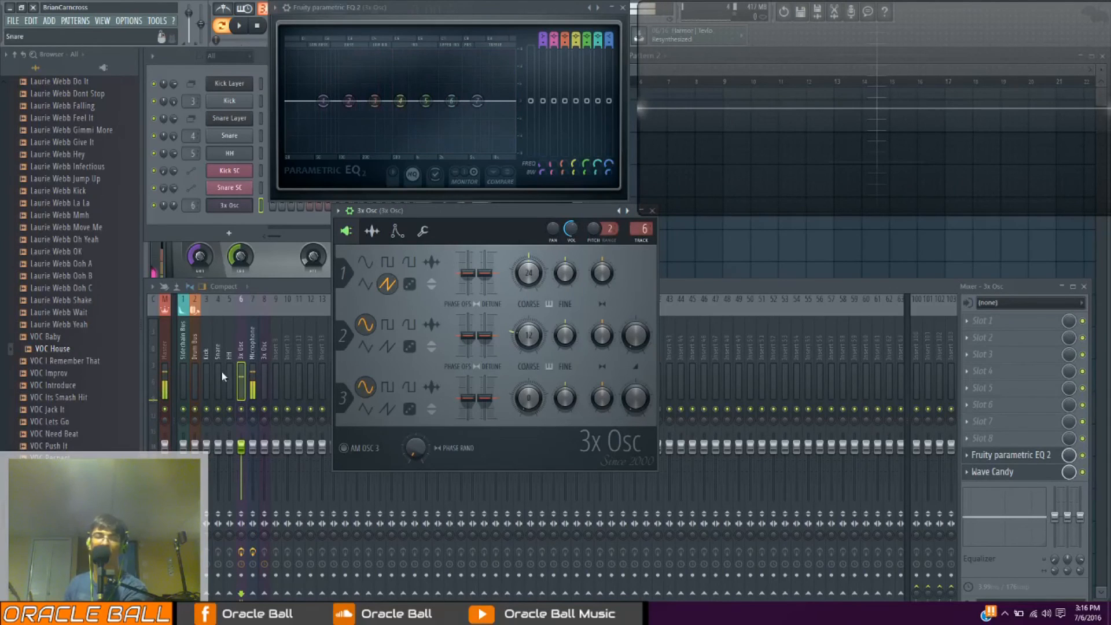
Load Fruity Delay 2 in slot 4 of the 3x Osc mixer track and run playback with the metronome on
{"action": "left_click", "coordinate": [242, 349]}
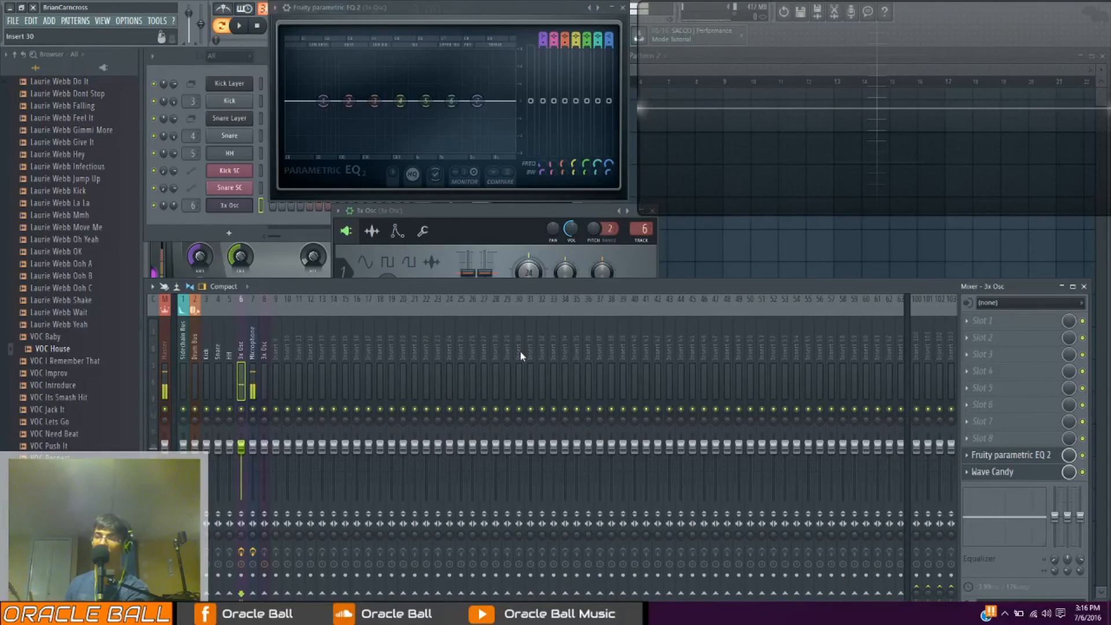
{"action": "left_click", "coordinate": [989, 370]}
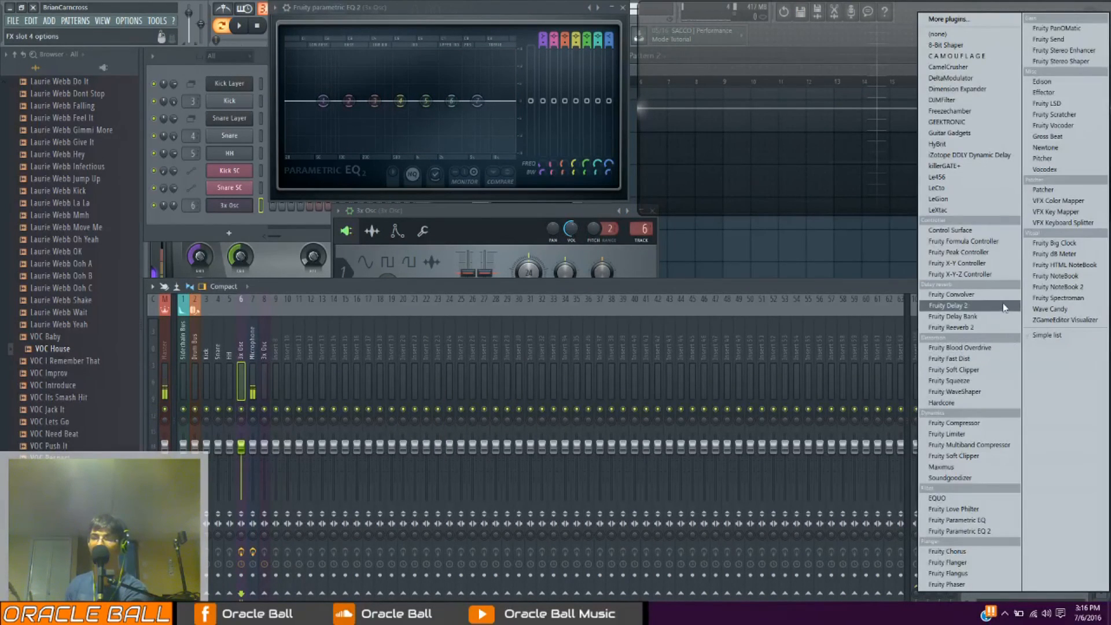
{"action": "left_click", "coordinate": [926, 318]}
{"action": "left_click_drag", "start_coordinate": [224, 124], "coordinate": [539, 307]}
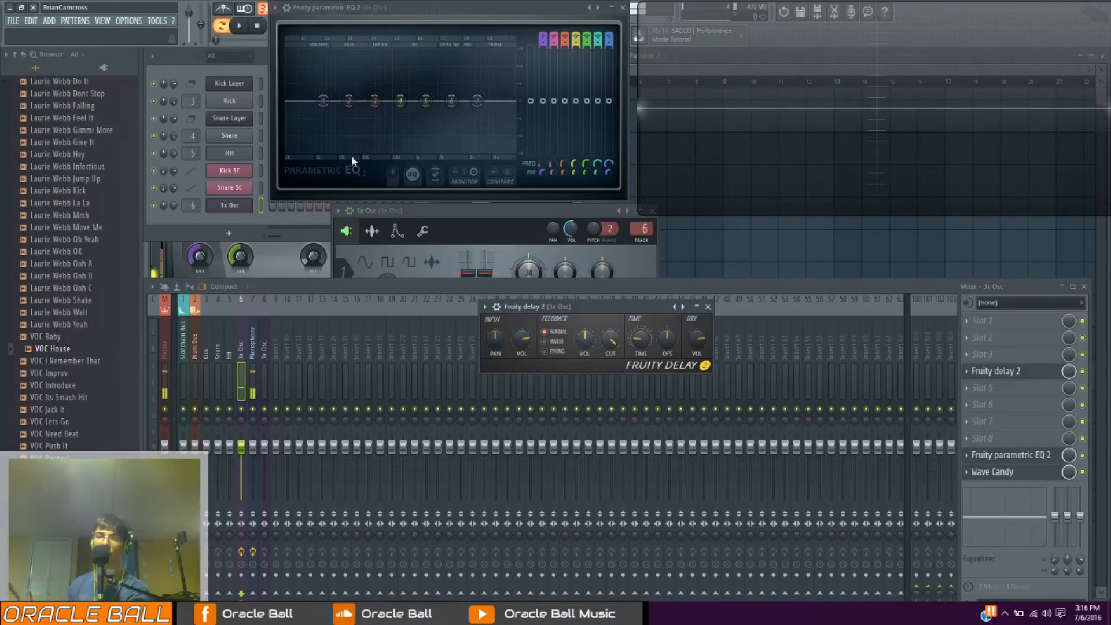
{"action": "left_click", "coordinate": [239, 26]}
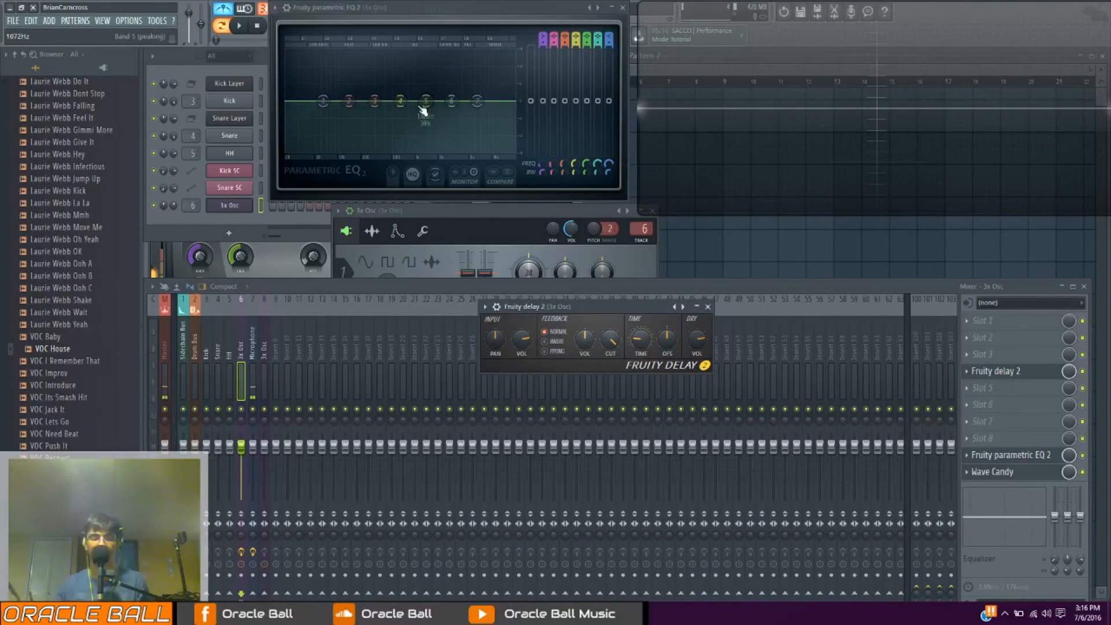
{"action": "key", "text": "space"}
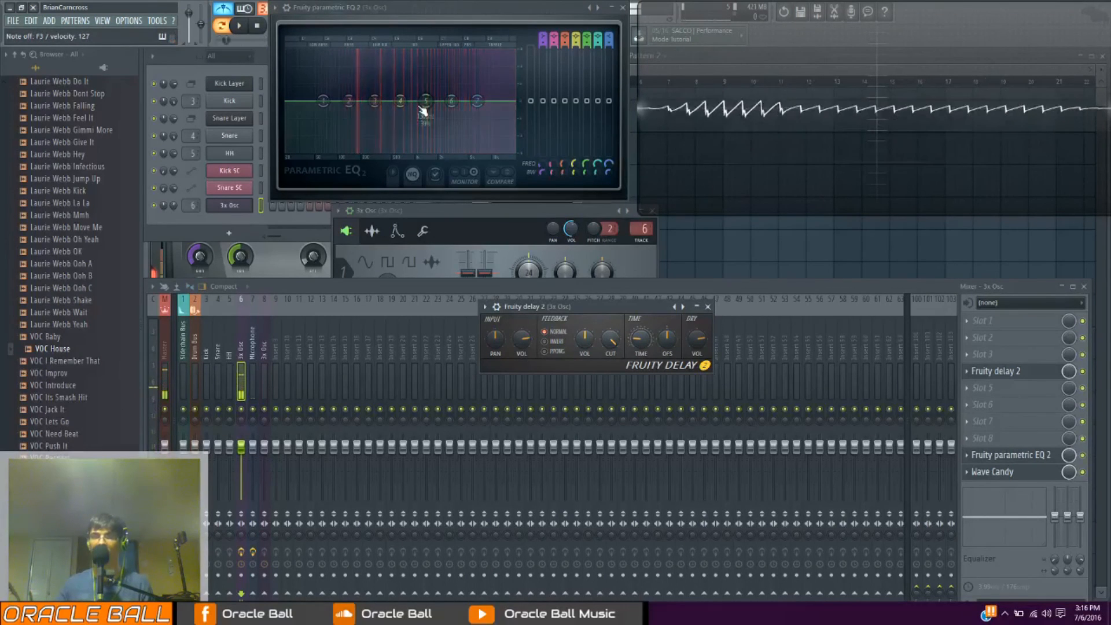
Compare Fruity Delay 2's delay time at 2 steps and at 1 step while playing notes
{"action": "right_click", "coordinate": [640, 341]}
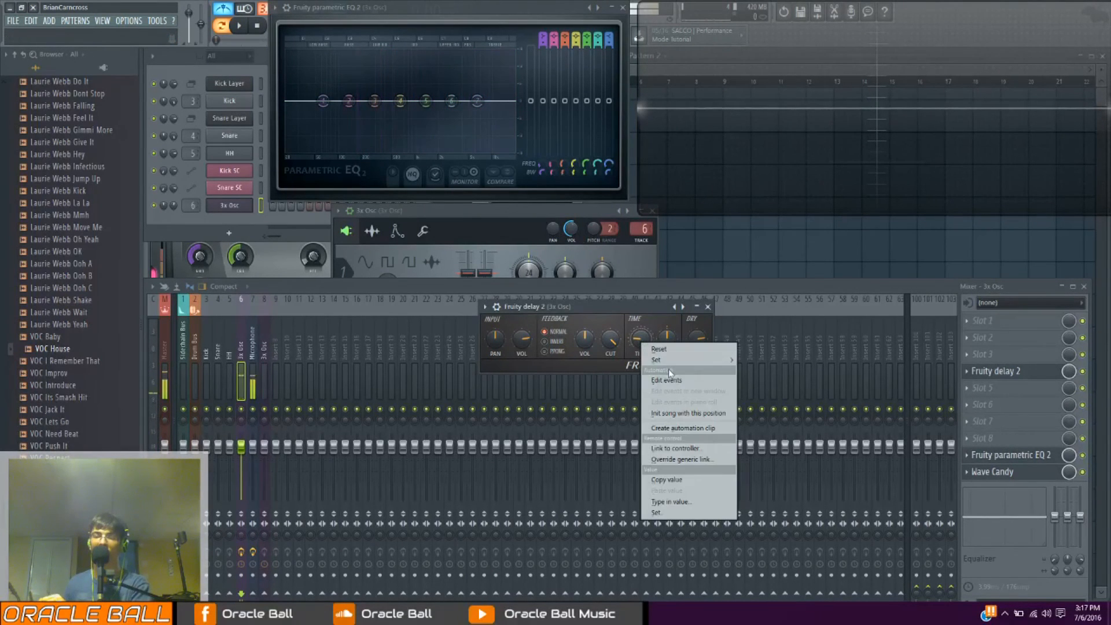
{"action": "mouse_move", "coordinate": [689, 361]}
{"action": "left_click", "coordinate": [763, 372]}
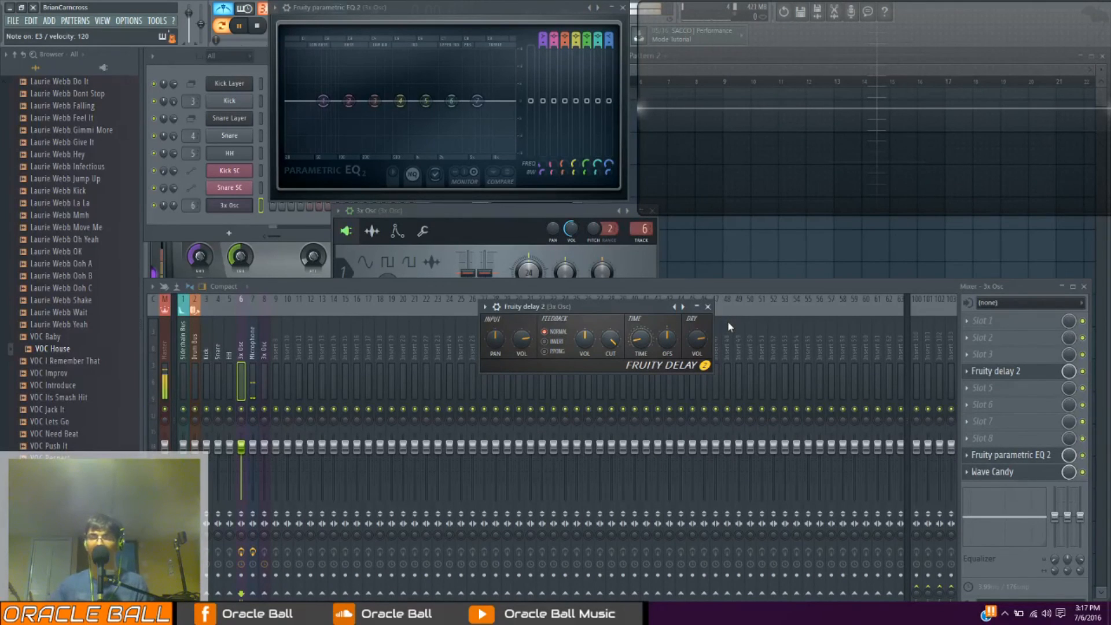
{"action": "right_click", "coordinate": [645, 351]}
{"action": "mouse_move", "coordinate": [668, 370]}
{"action": "left_click", "coordinate": [752, 370]}
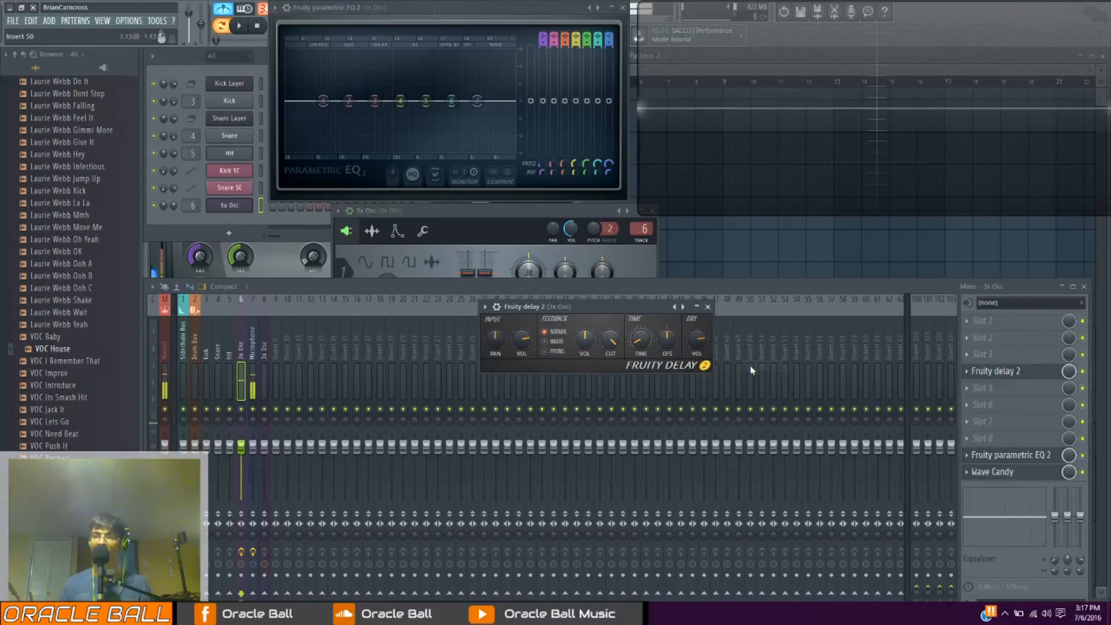
{"action": "key", "text": "space"}
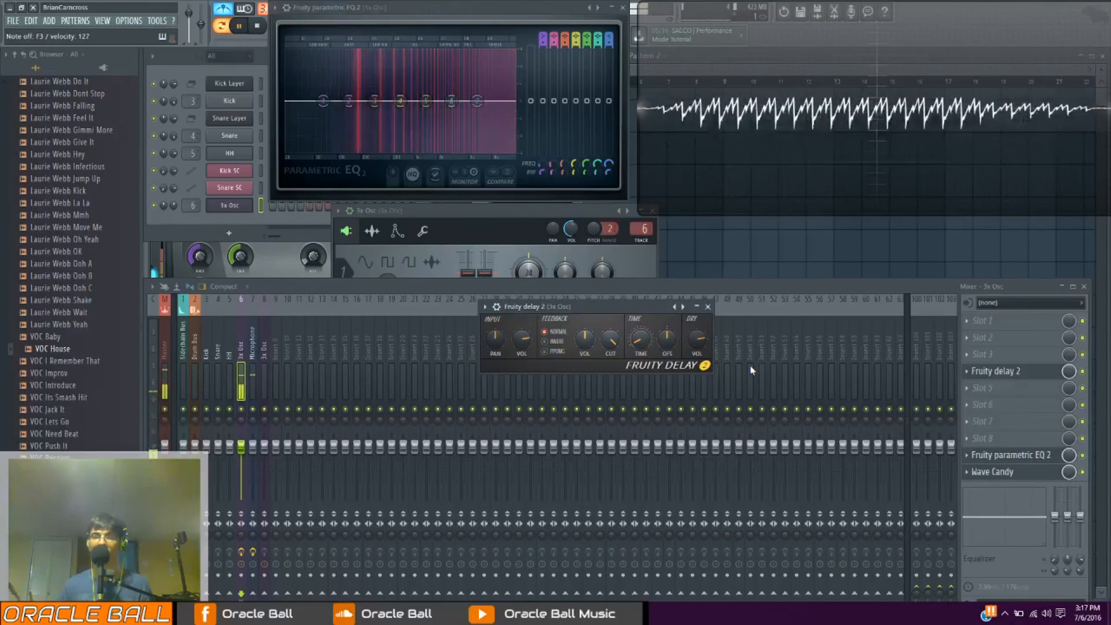
Set Fruity Delay 2's delay time to 4 steps and pick a preset step length once more while playing notes
{"action": "right_click", "coordinate": [634, 342]}
{"action": "mouse_move", "coordinate": [660, 360]}
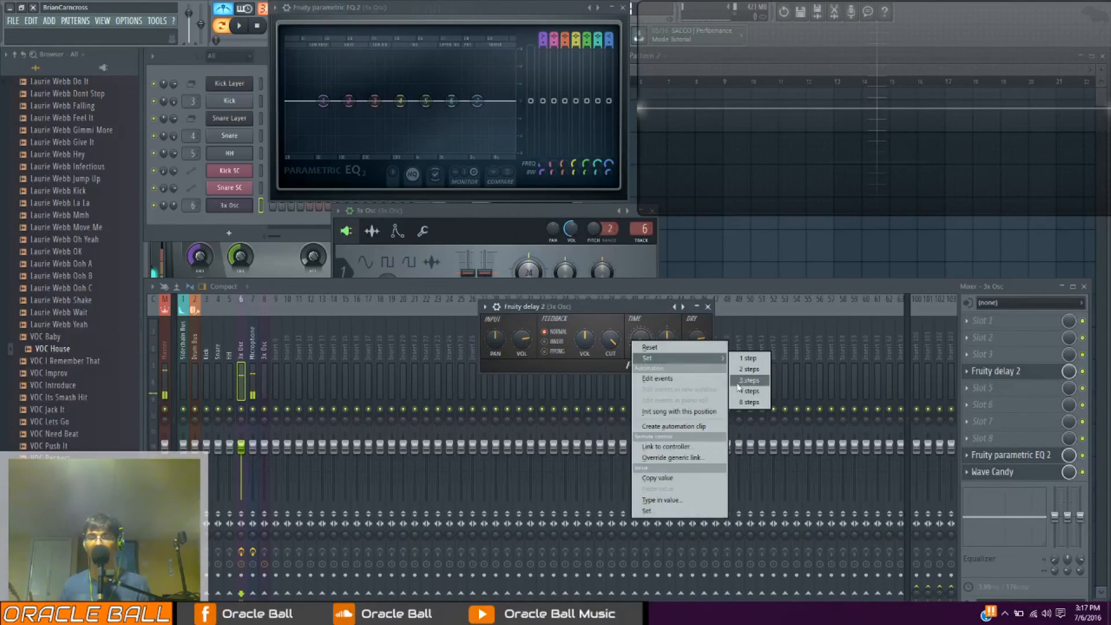
{"action": "left_click", "coordinate": [749, 392]}
{"action": "key", "text": "space"}
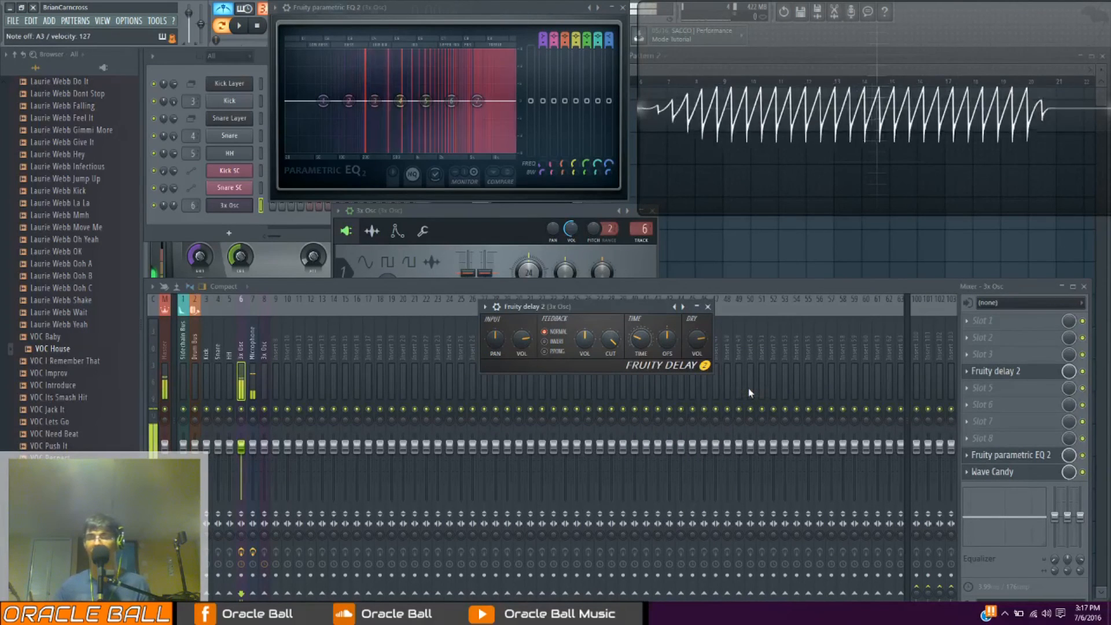
{"action": "right_click", "coordinate": [643, 349]}
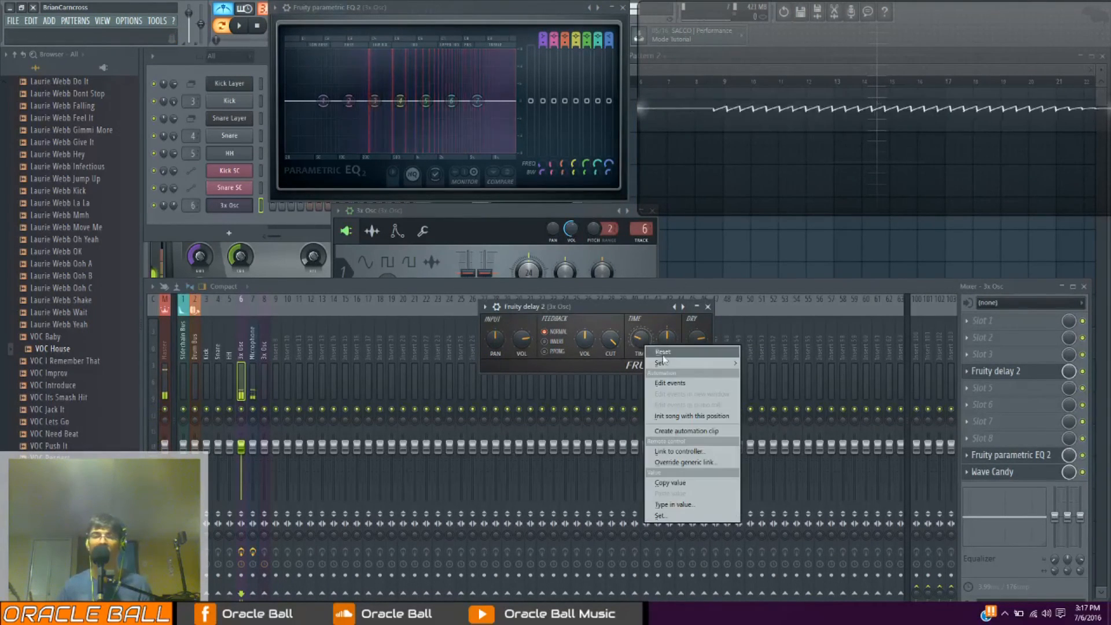
{"action": "mouse_move", "coordinate": [663, 367]}
{"action": "left_click", "coordinate": [746, 401]}
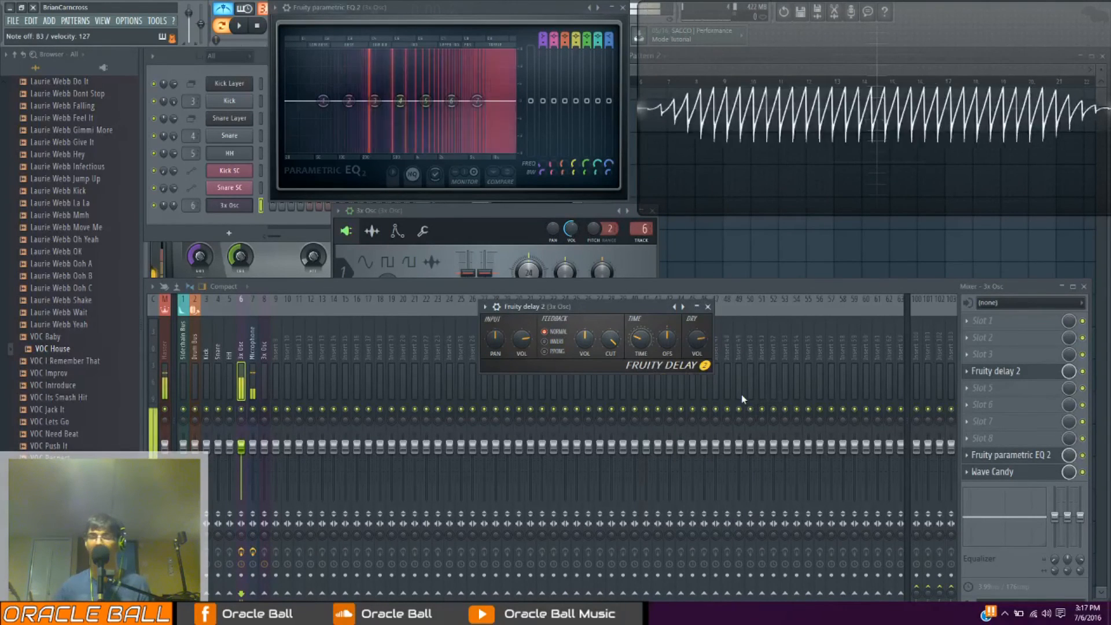
{"action": "key", "text": "space"}
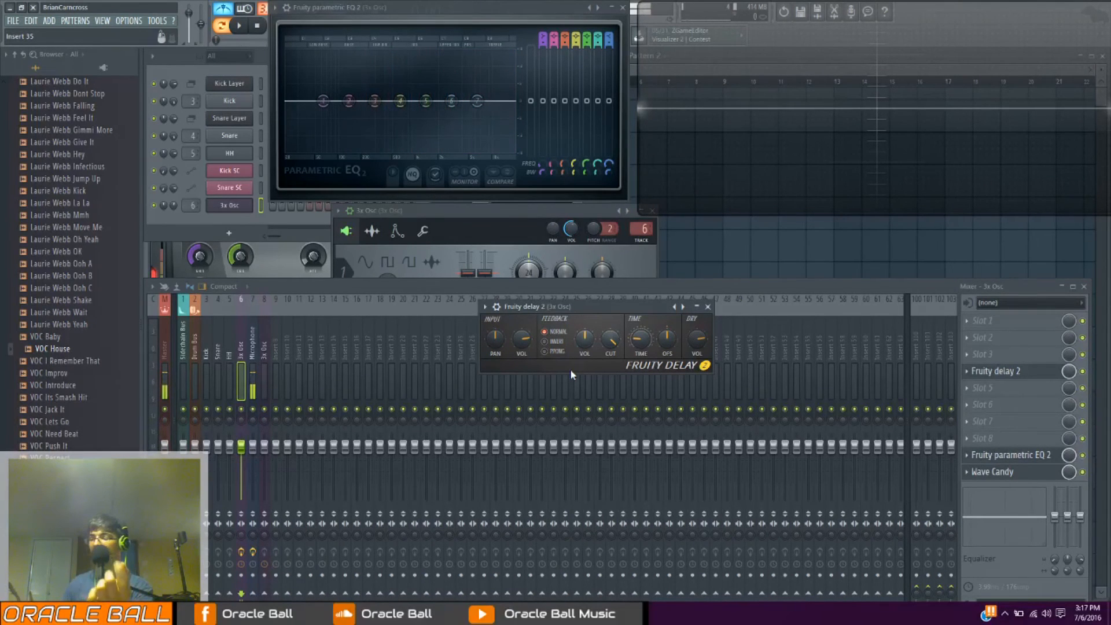
Reset Fruity Delay 2's input pan, switch its feedback to ping-pong and pan the input to the right while playing notes
{"action": "right_click", "coordinate": [503, 351]}
{"action": "left_click", "coordinate": [515, 352]}
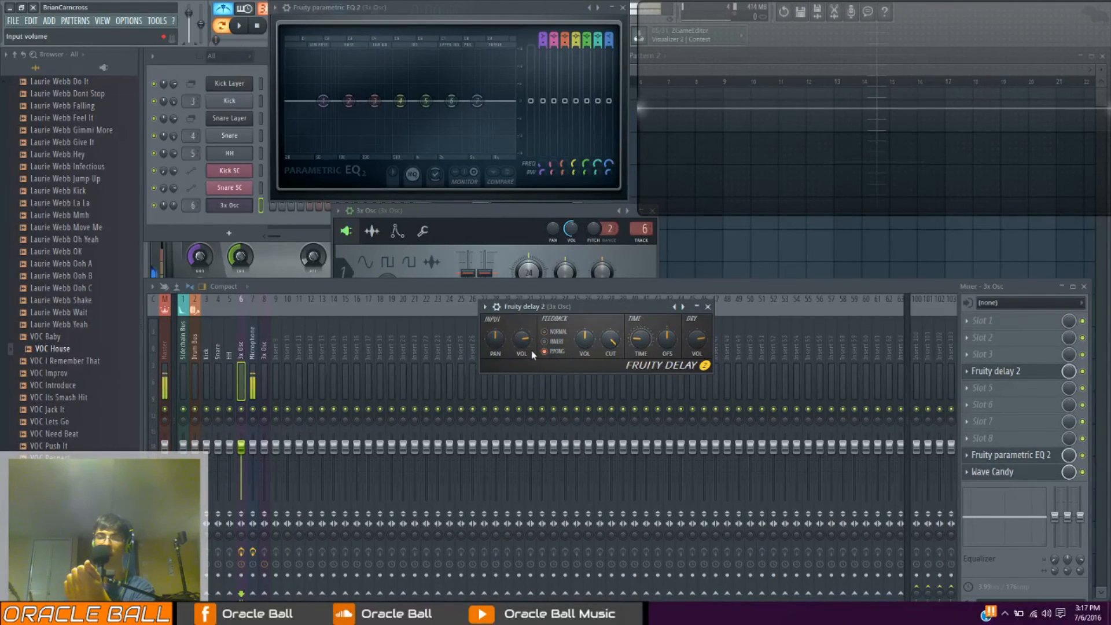
{"action": "left_click_drag", "start_coordinate": [494, 340], "coordinate": [494, 307]}
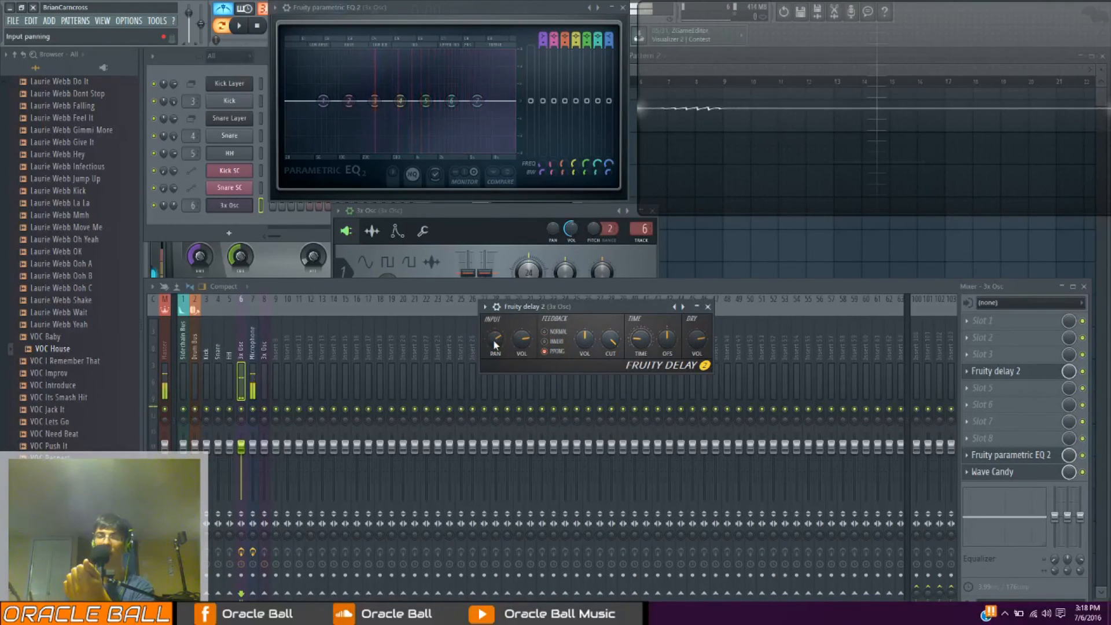
{"action": "key", "text": "x"}
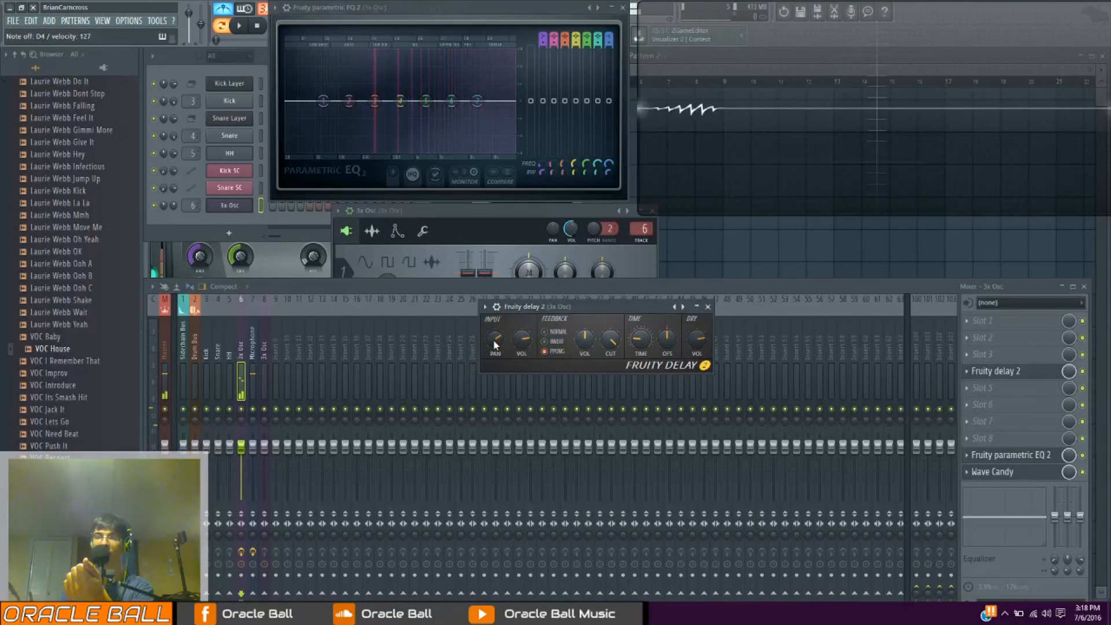
{"action": "key", "text": "x"}
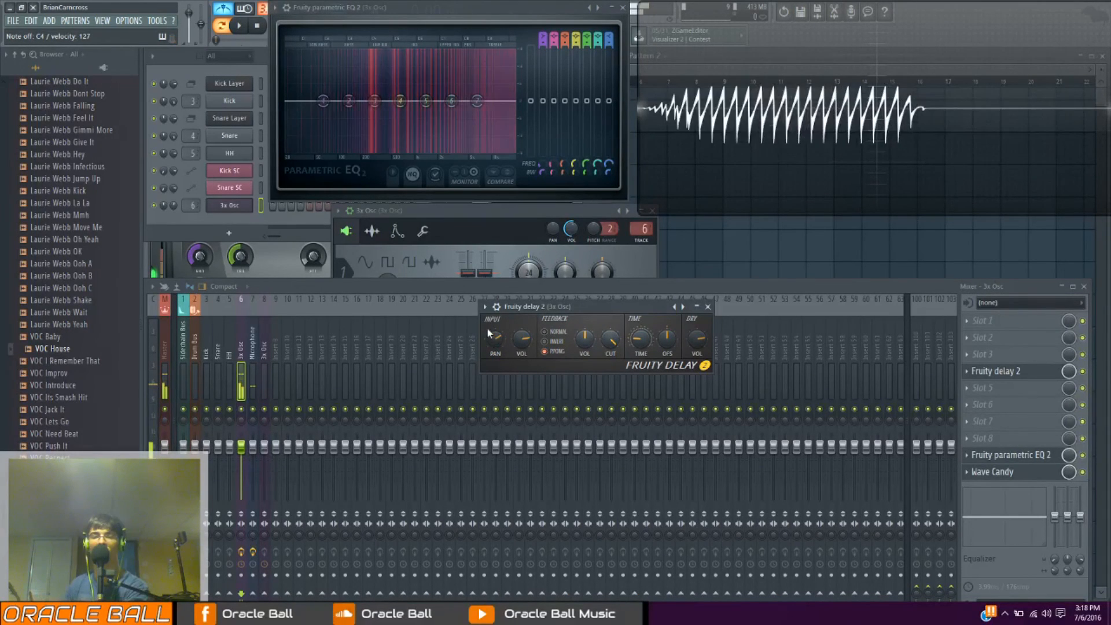
{"action": "left_click_drag", "start_coordinate": [501, 345], "coordinate": [501, 318]}
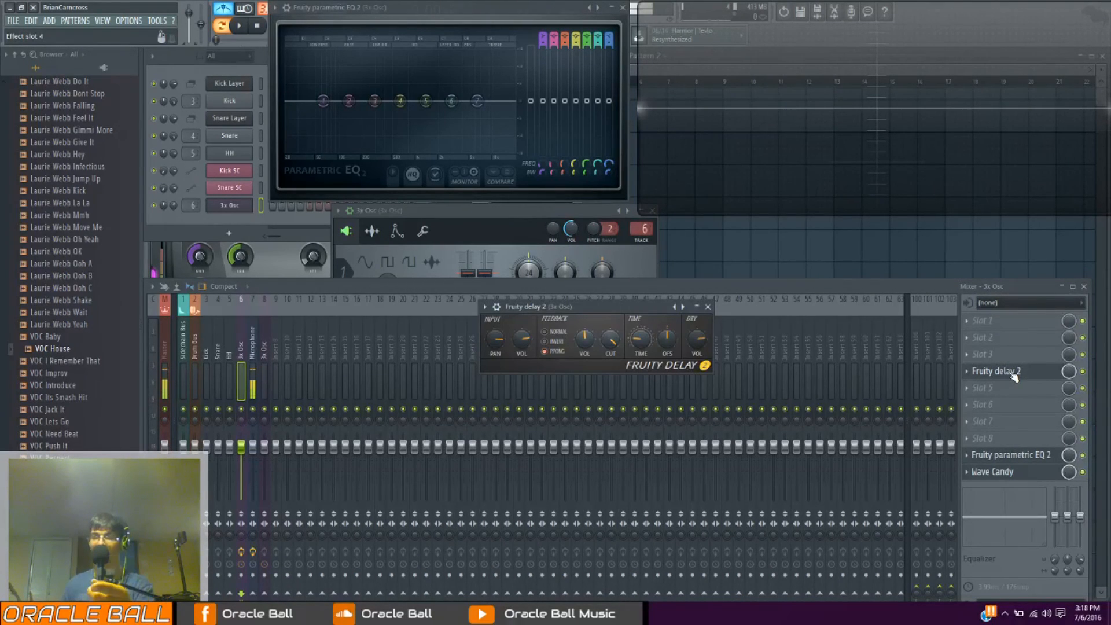
Reset Fruity Delay 2's dry volume and input volume to their default values
{"action": "right_click", "coordinate": [700, 340]}
{"action": "left_click", "coordinate": [711, 348]}
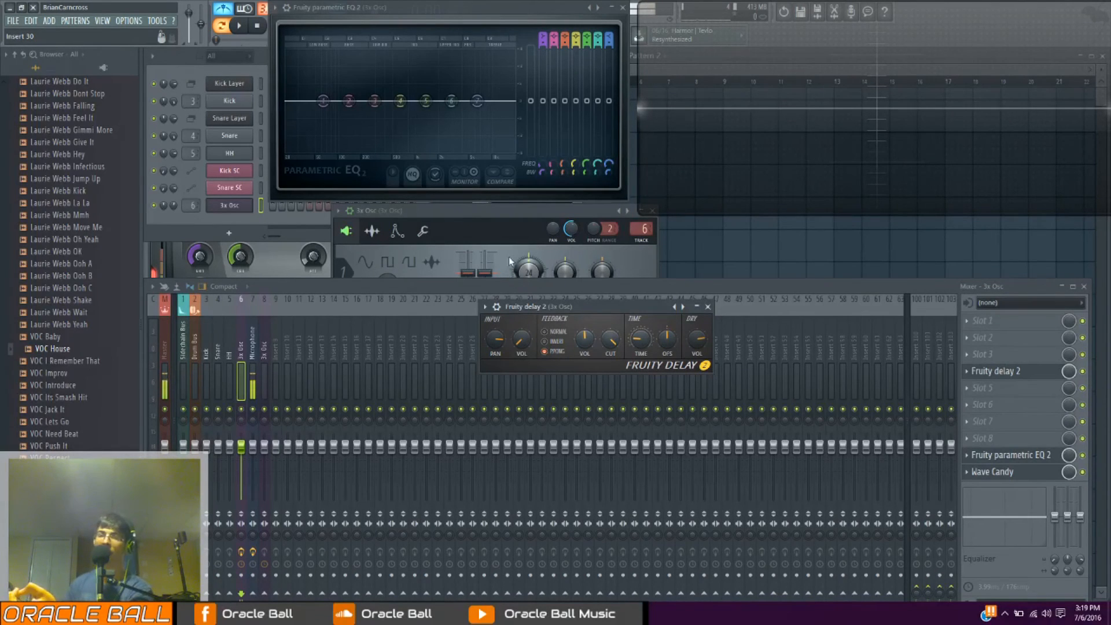
{"action": "right_click", "coordinate": [522, 350]}
{"action": "left_click", "coordinate": [518, 339]}
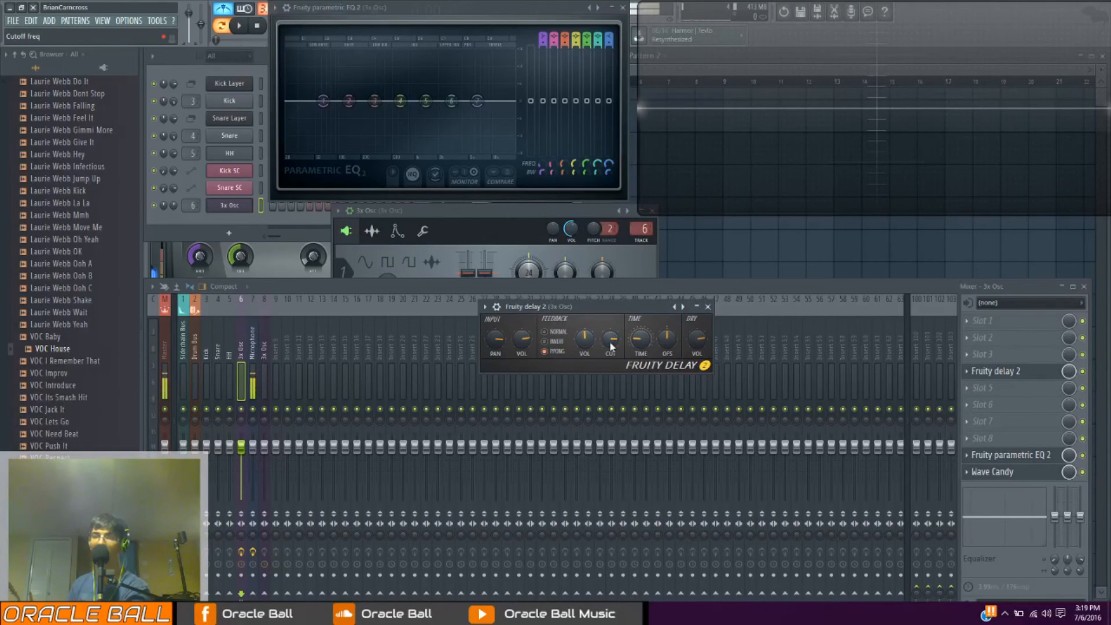
Lower and raise Fruity Delay 2's feedback cutoff, and set its time offset to 25.6 ms right
{"action": "left_click_drag", "start_coordinate": [610, 342], "coordinate": [610, 367]}
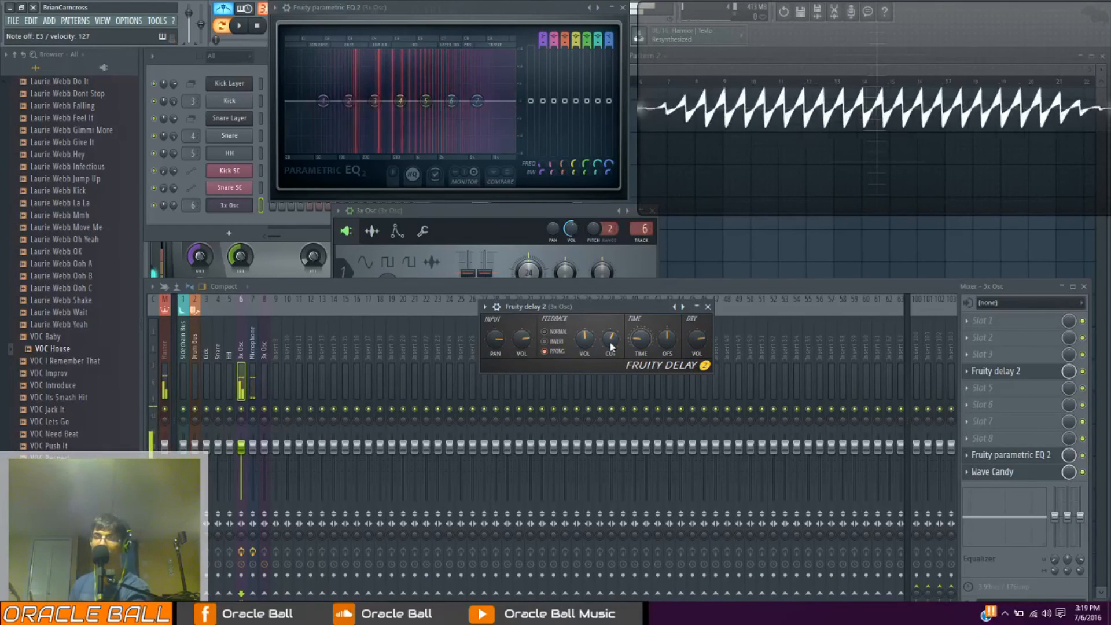
{"action": "left_click_drag", "start_coordinate": [610, 342], "coordinate": [610, 314]}
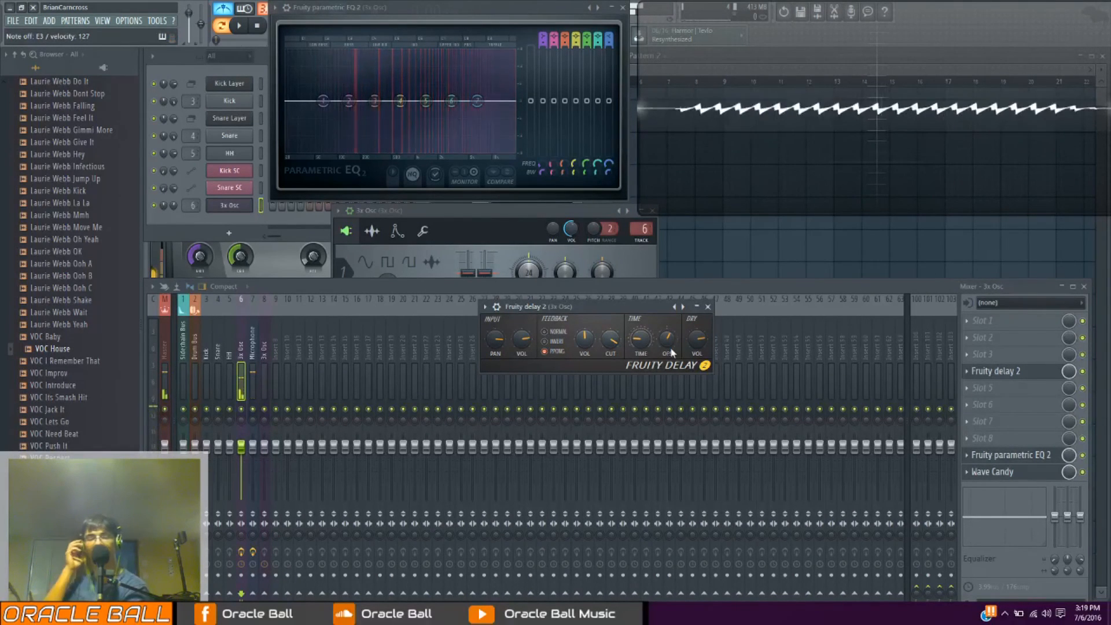
{"action": "left_click_drag", "start_coordinate": [670, 346], "coordinate": [670, 339]}
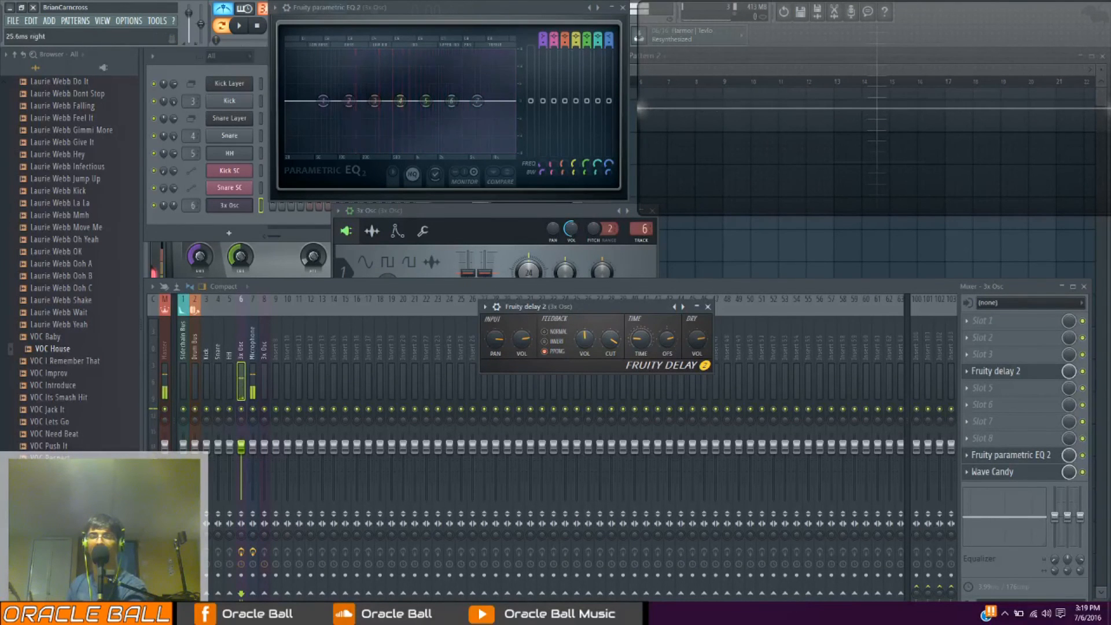
Vary and reset Fruity Delay 2's time offset while playing notes, and load the delay's Default preset
{"action": "mouse_move", "coordinate": [673, 351]}
{"action": "left_mouse_down"}
{"action": "mouse_move", "coordinate": [673, 362]}
{"action": "mouse_move", "coordinate": [673, 346]}
{"action": "left_mouse_up"}
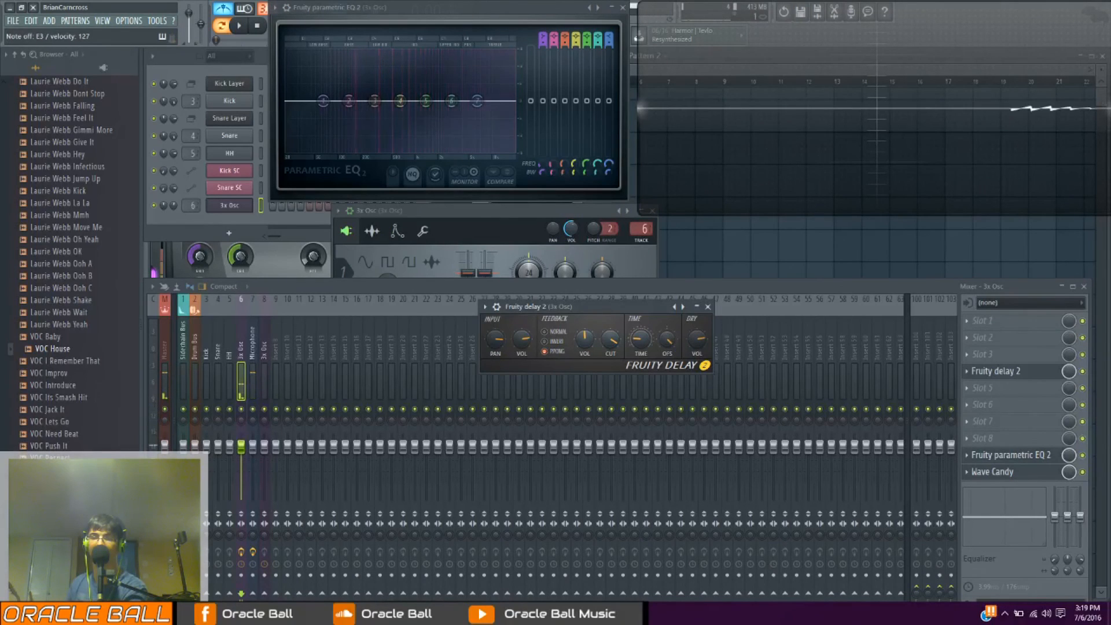
{"action": "left_click_drag", "start_coordinate": [669, 339], "coordinate": [669, 348]}
{"action": "right_click", "coordinate": [667, 339]}
{"action": "left_click", "coordinate": [537, 309]}
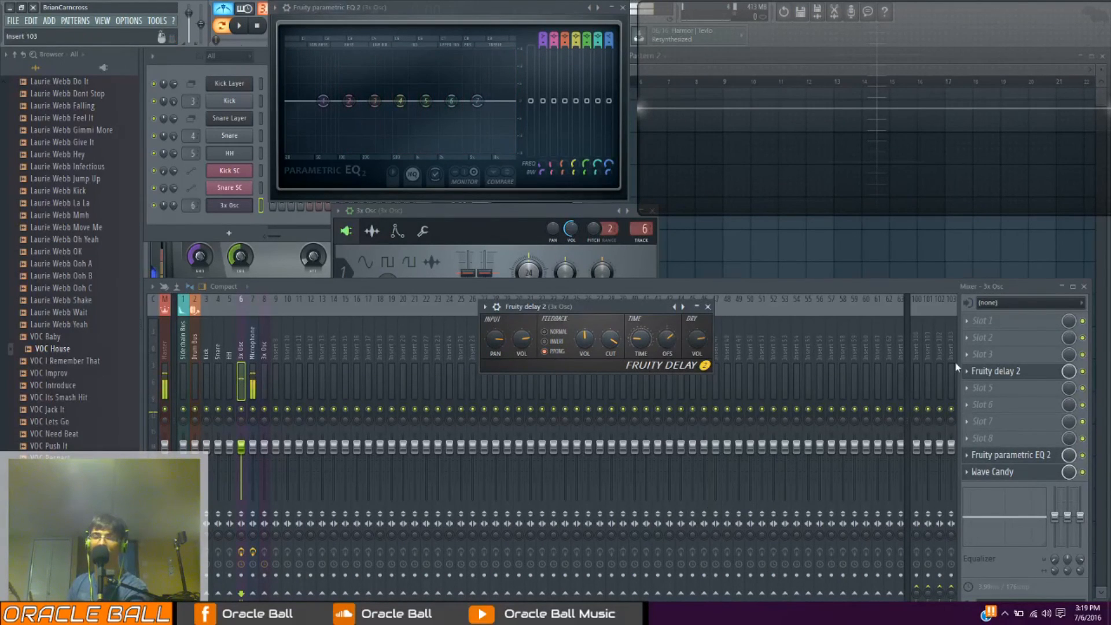
{"action": "left_click", "coordinate": [492, 313]}
{"action": "mouse_move", "coordinate": [524, 339]}
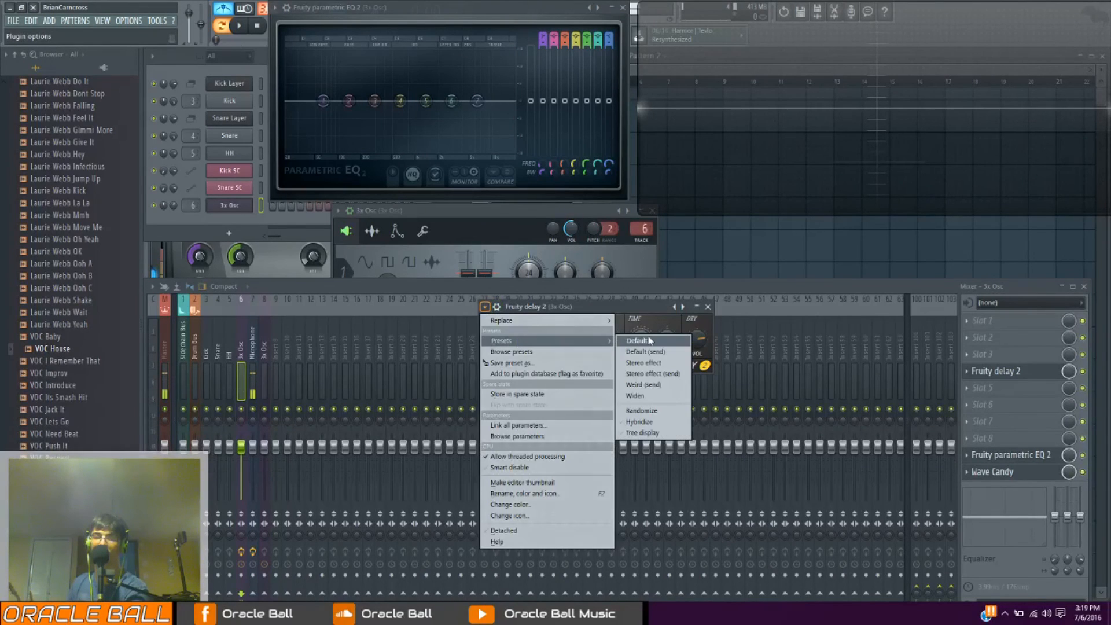
{"action": "left_click", "coordinate": [647, 339]}
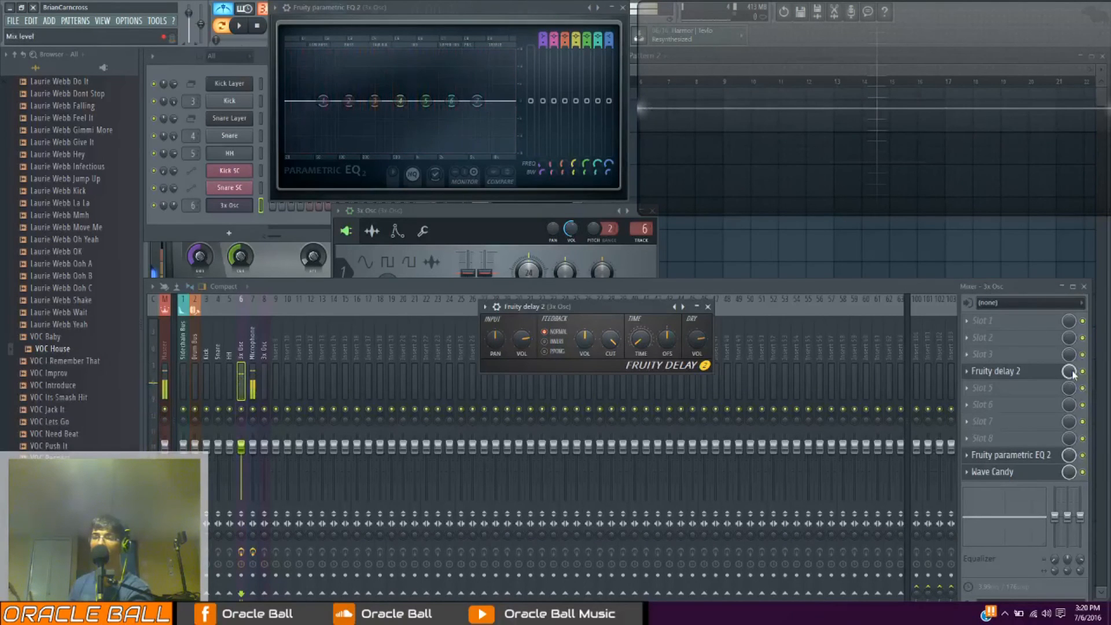
Test the mix level of Fruity Delay 2's effect slot and change the delay's input volume while playing notes
{"action": "left_click_drag", "start_coordinate": [1073, 374], "coordinate": [1072, 405]}
{"action": "left_click", "coordinate": [1045, 371]}
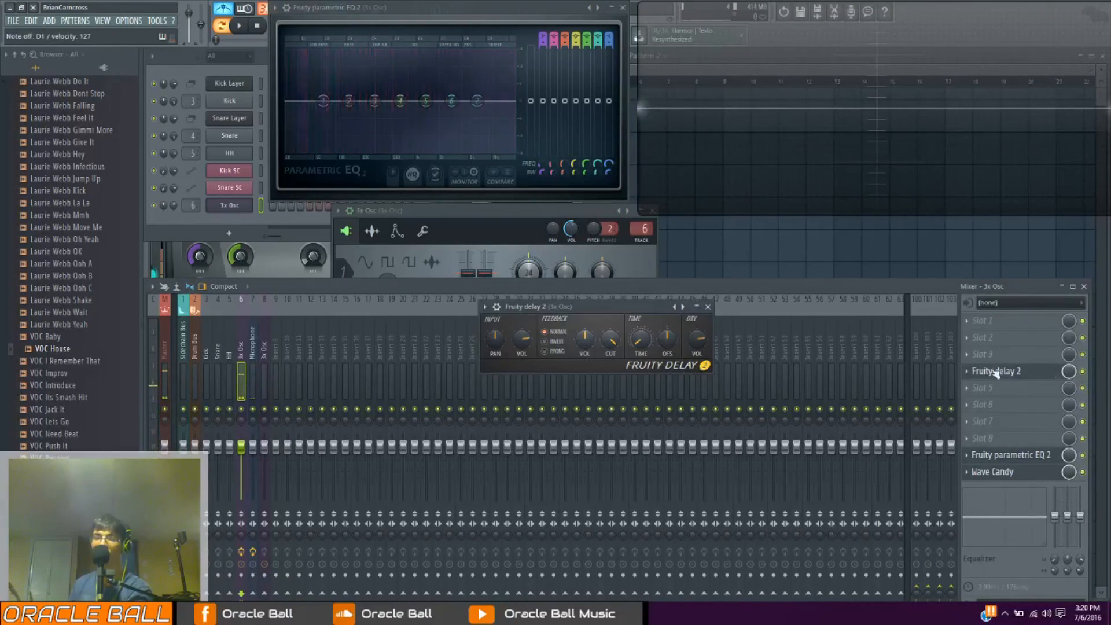
{"action": "left_click_drag", "start_coordinate": [524, 345], "coordinate": [525, 369]}
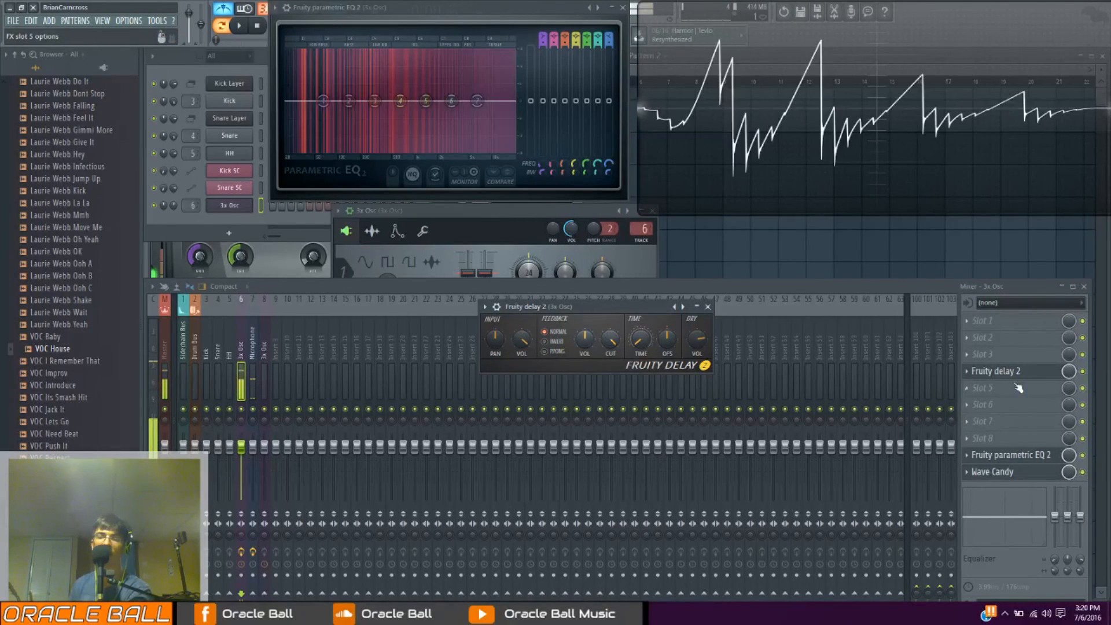
Remove Fruity Delay 2 from the 3x Osc mixer track, load Fruity Reeverb 2 in slot 3 and reposition its window
{"action": "left_click", "coordinate": [972, 376]}
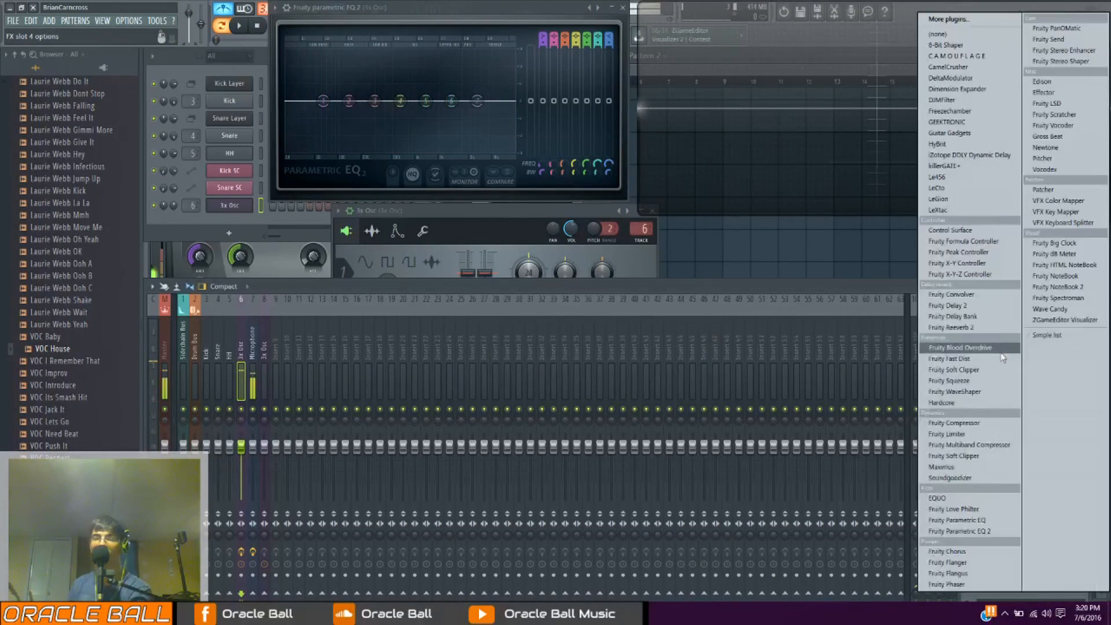
{"action": "left_click", "coordinate": [932, 47]}
{"action": "left_click", "coordinate": [1053, 390]}
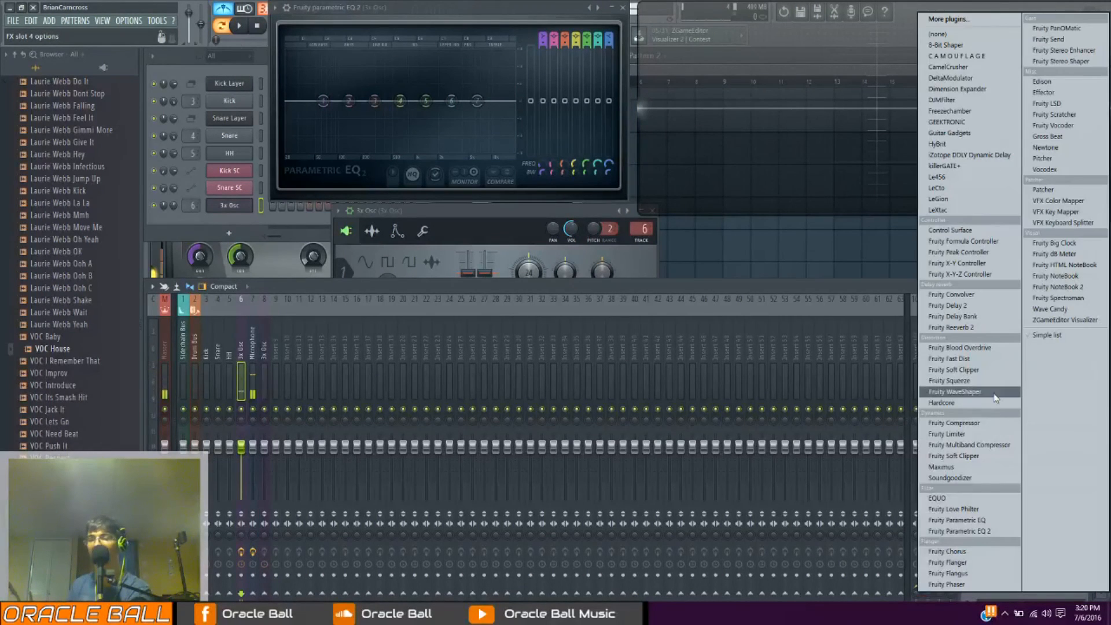
{"action": "left_click", "coordinate": [954, 327]}
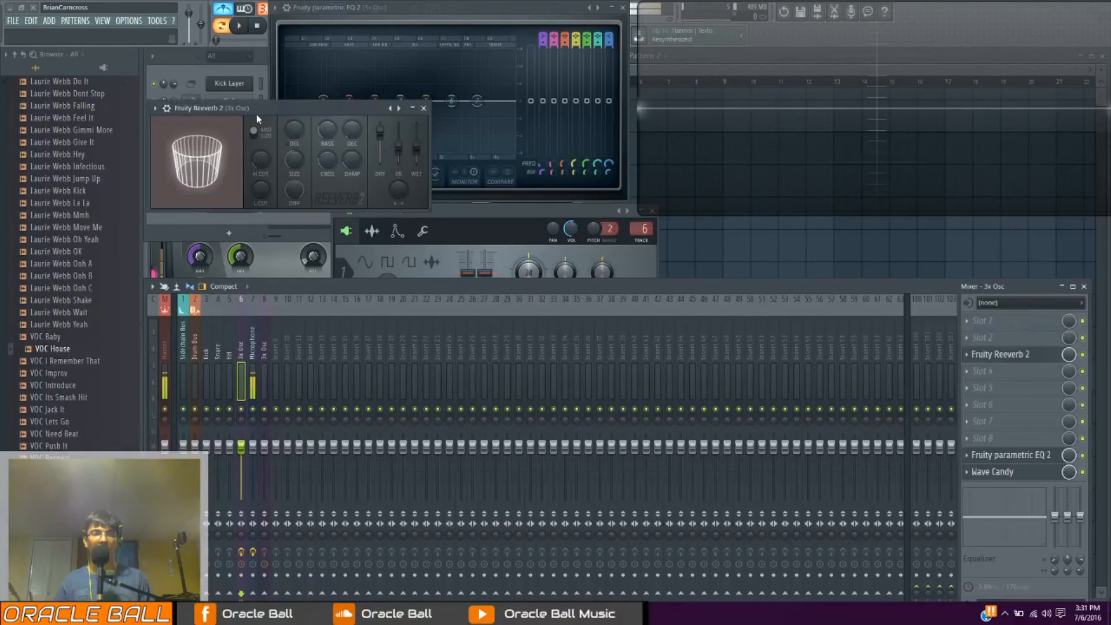
{"action": "left_click_drag", "start_coordinate": [256, 113], "coordinate": [572, 255]}
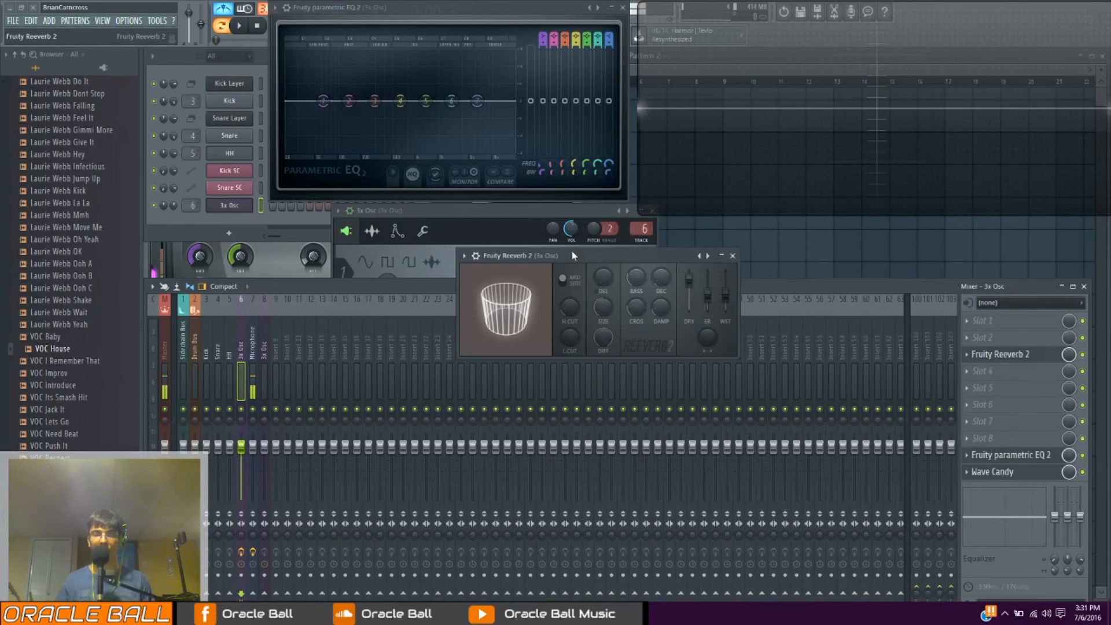
Show the full 3x Osc window and arrange it beside the Fruity Reeverb 2 window
{"action": "left_click", "coordinate": [231, 207]}
{"action": "left_click", "coordinate": [233, 211]}
{"action": "left_click_drag", "start_coordinate": [440, 240], "coordinate": [315, 236]}
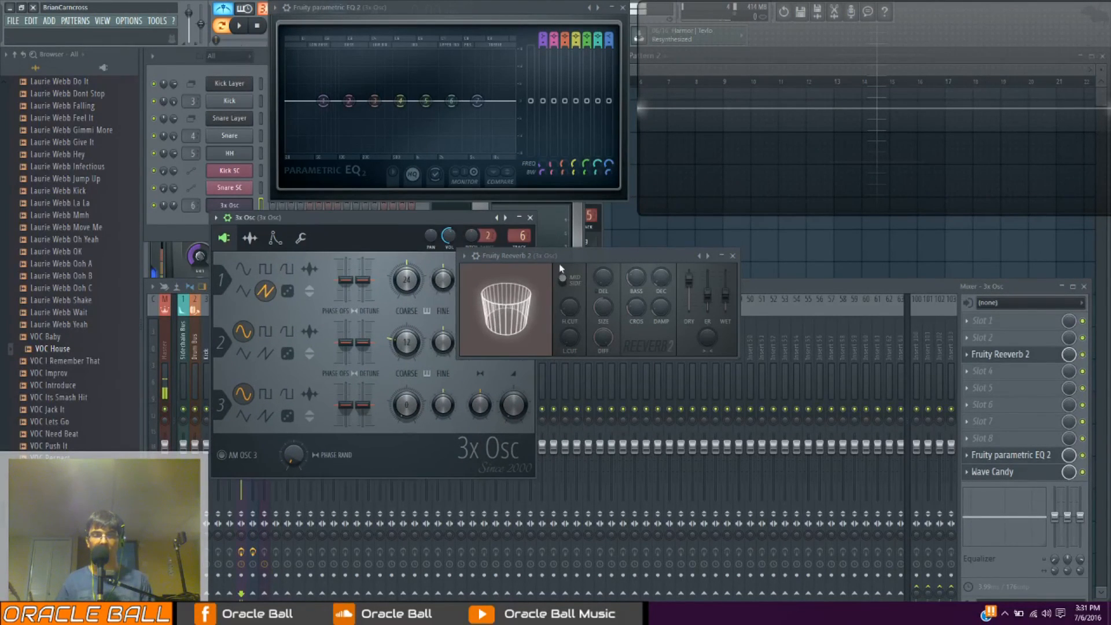
{"action": "left_click_drag", "start_coordinate": [559, 258], "coordinate": [619, 259]}
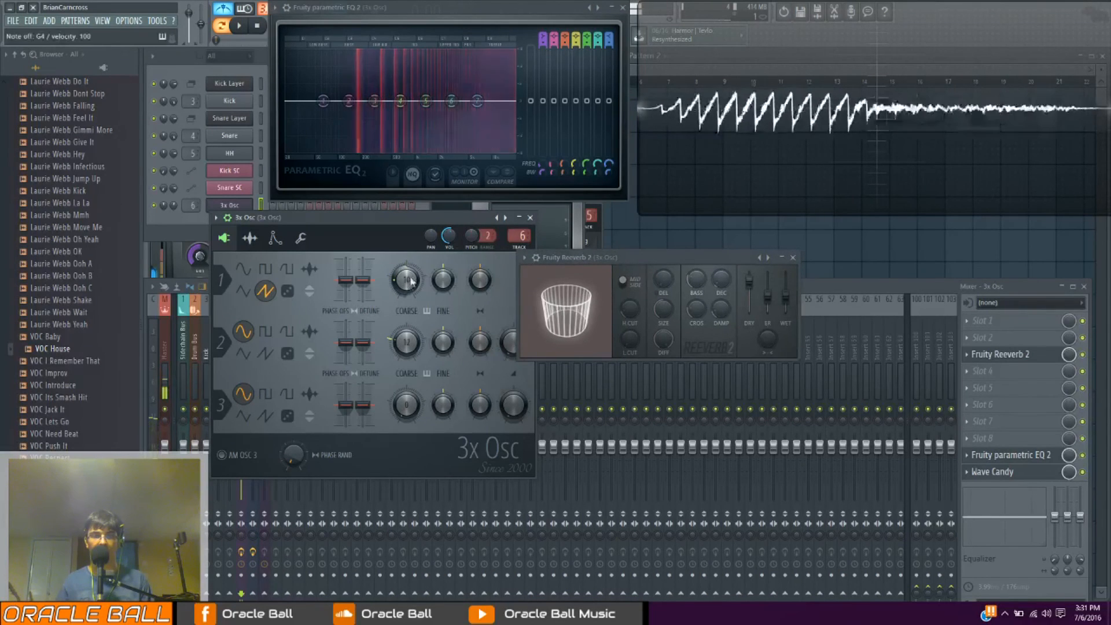
{"action": "left_click_drag", "start_coordinate": [641, 258], "coordinate": [649, 259]}
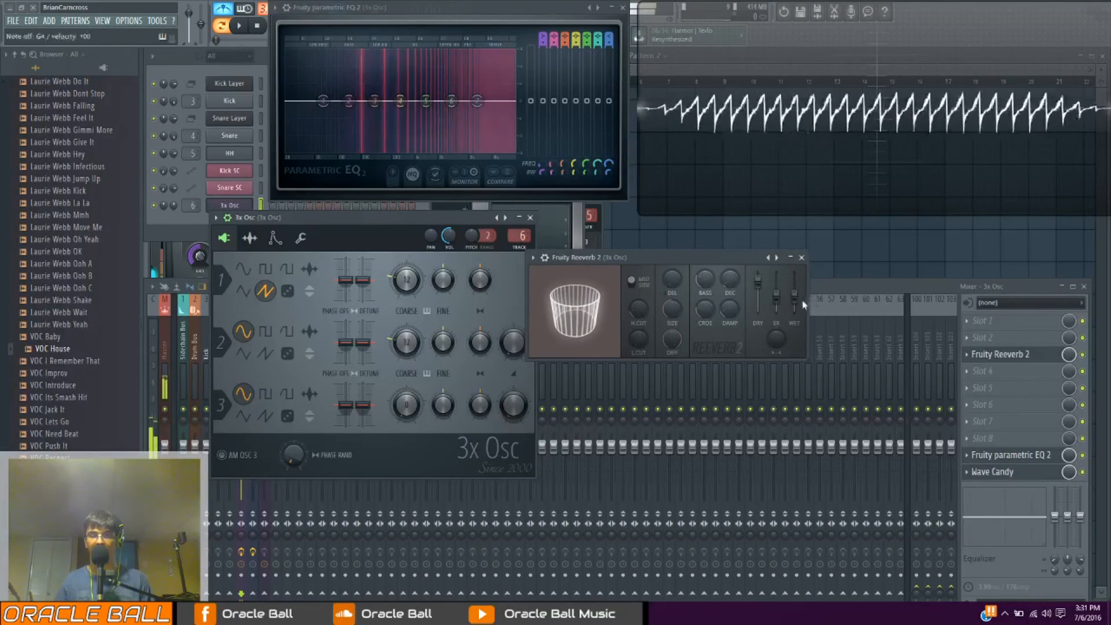
Raise Fruity Reeverb 2's early reflection level, bring it partly back down, and raise the wet level while playing notes
{"action": "left_click_drag", "start_coordinate": [795, 296], "coordinate": [795, 291]}
{"action": "left_click_drag", "start_coordinate": [776, 297], "coordinate": [777, 276]}
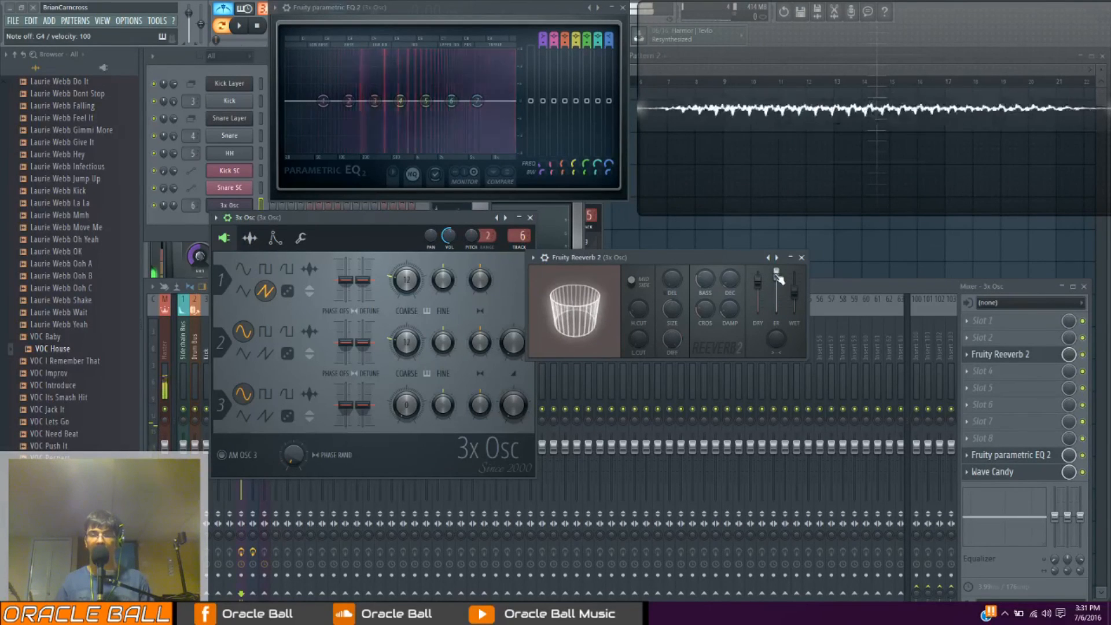
{"action": "mouse_move", "coordinate": [780, 279]}
{"action": "left_mouse_down"}
{"action": "mouse_move", "coordinate": [780, 311]}
{"action": "mouse_move", "coordinate": [780, 289]}
{"action": "left_mouse_up"}
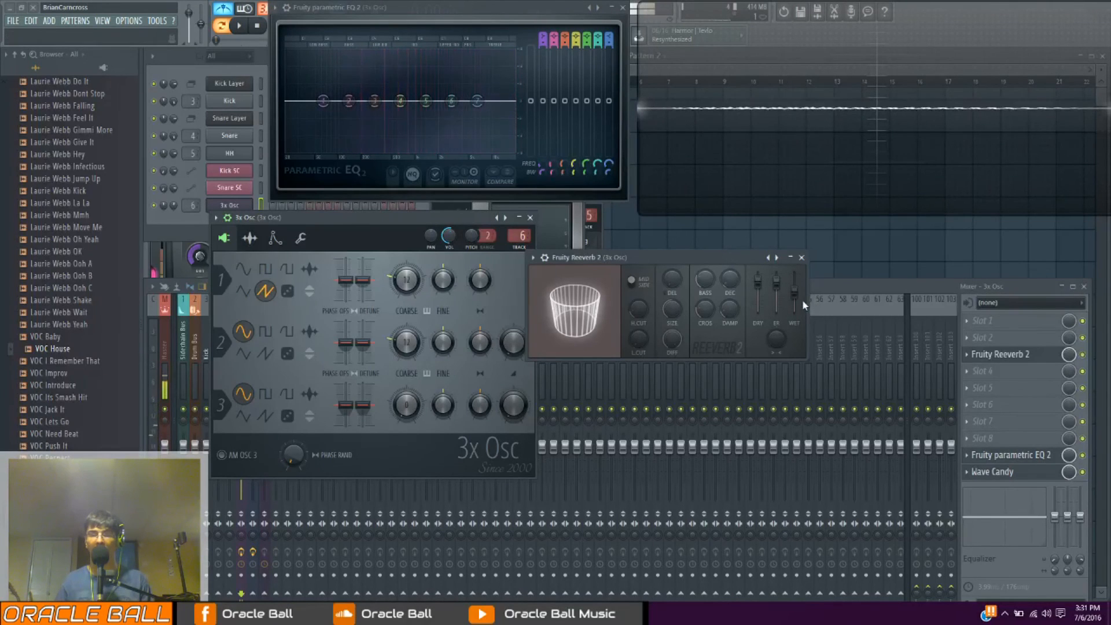
{"action": "left_click_drag", "start_coordinate": [803, 294], "coordinate": [804, 285]}
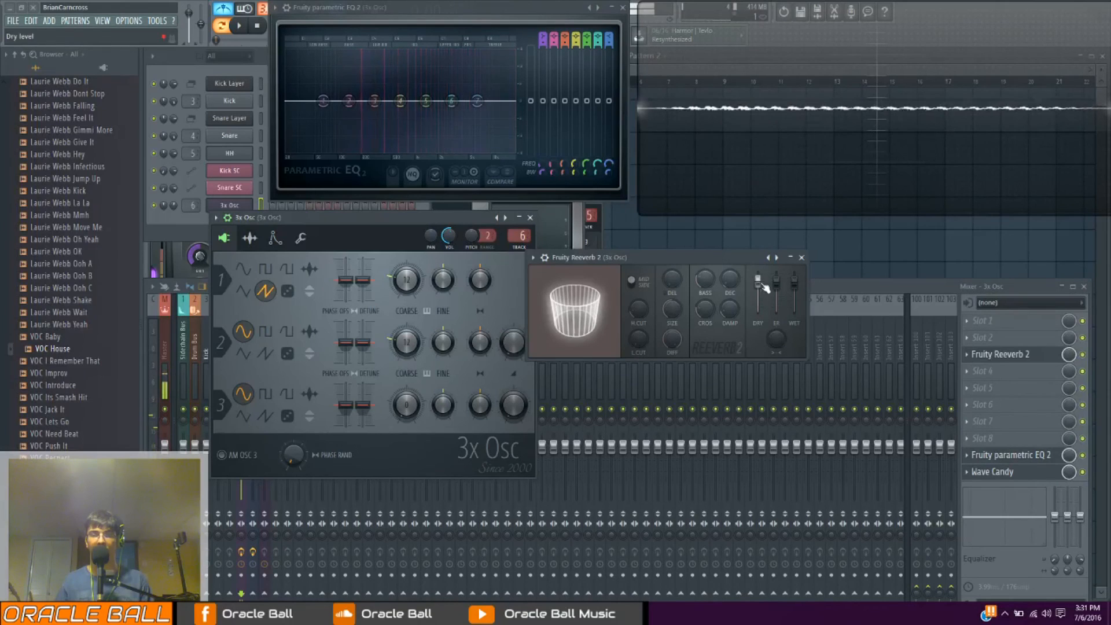
Lower Fruity Reeverb 2's dry level, reset it to default, and reduce the wet level
{"action": "left_click_drag", "start_coordinate": [765, 296], "coordinate": [766, 305]}
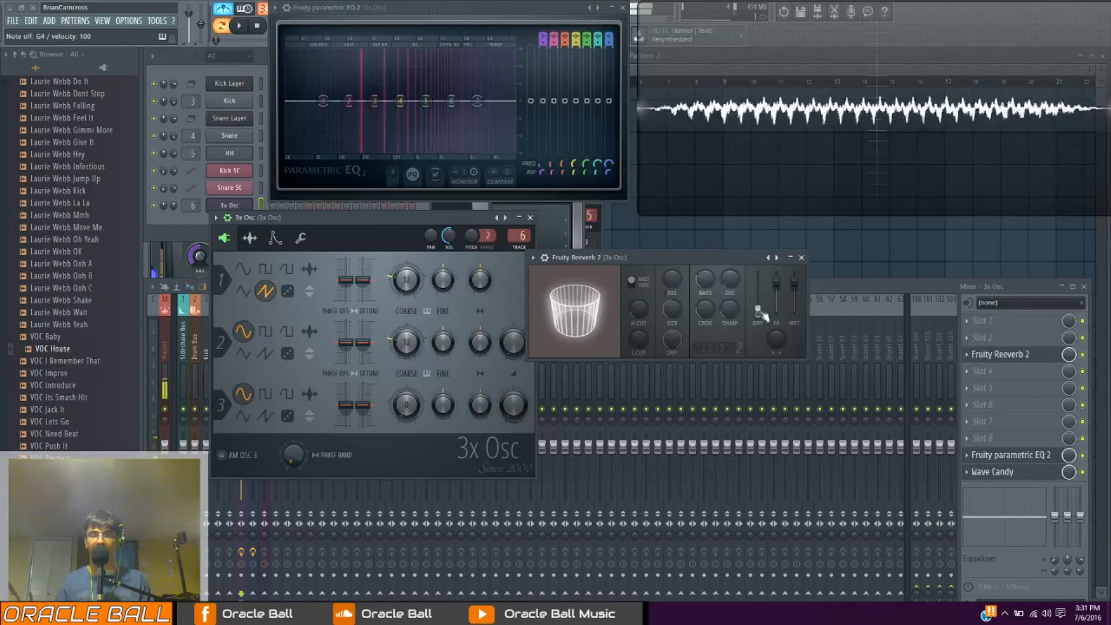
{"action": "right_click", "coordinate": [757, 307]}
{"action": "left_click_drag", "start_coordinate": [794, 282], "coordinate": [797, 301]}
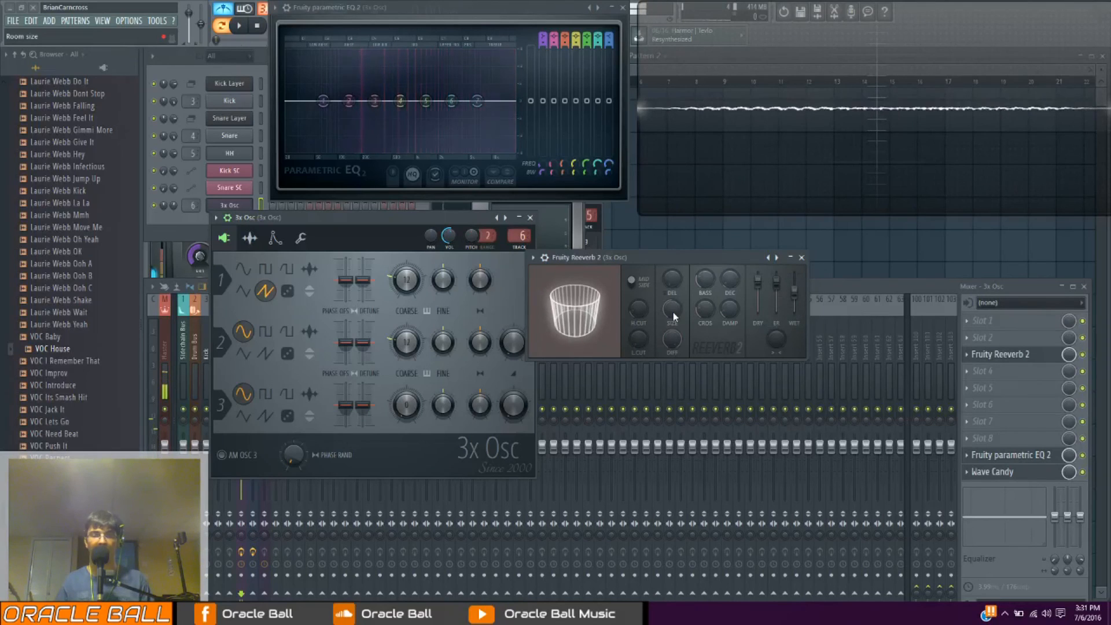
Increase Fruity Reeverb 2's room size and play the same note repeatedly to hear the larger room
{"action": "left_click_drag", "start_coordinate": [672, 311], "coordinate": [671, 303]}
{"action": "key", "text": "b"}
{"action": "key", "text": "b"}
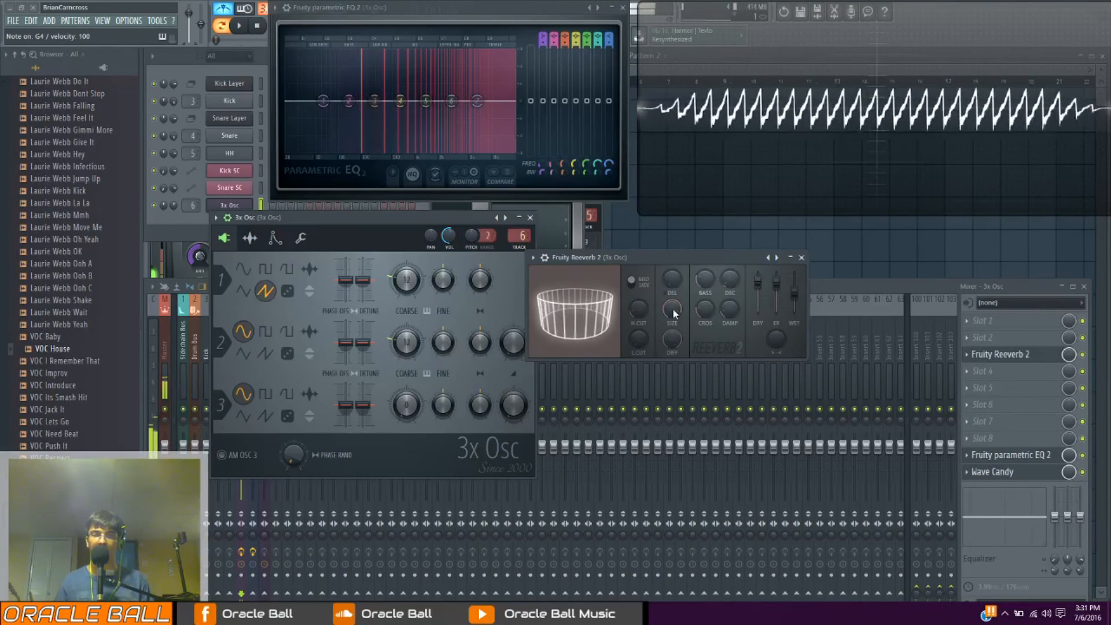
{"action": "key", "text": "b"}
{"action": "key", "text": "b"}
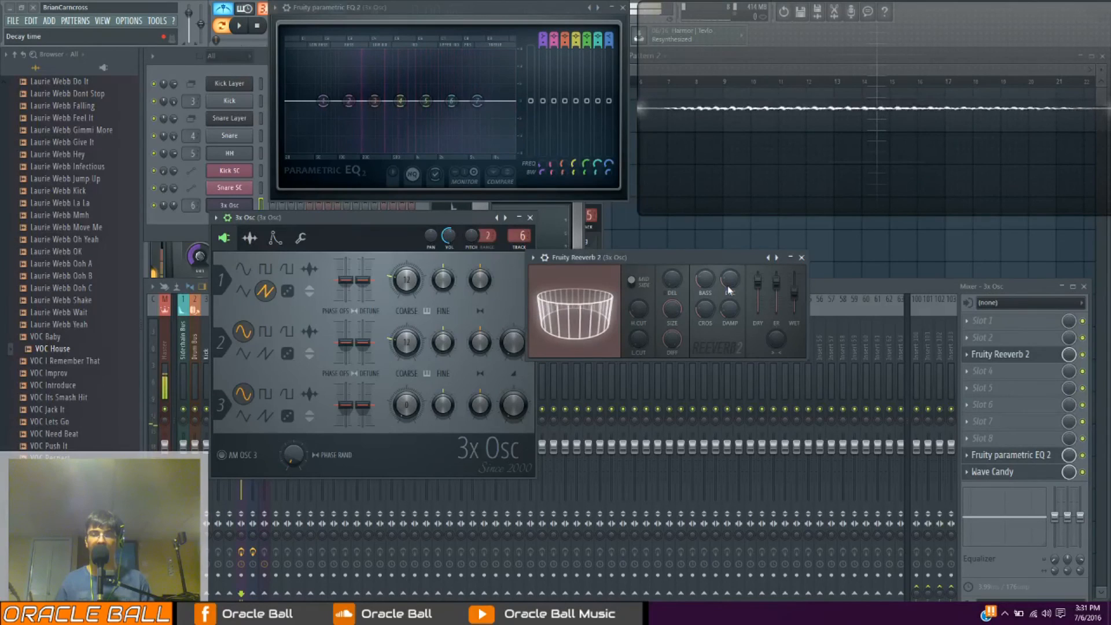
{"action": "key", "text": "b"}
Reduce Fruity Reeverb 2's room size and play the same note several times
{"action": "key", "text": "b"}
{"action": "left_click_drag", "start_coordinate": [674, 307], "coordinate": [677, 314]}
{"action": "key", "text": "b"}
{"action": "key", "text": "b"}
{"action": "key", "text": "b"}
{"action": "key", "text": "b"}
Sweep Fruity Reeverb 2's room size down to 22 and back up to a medium room while playing notes
{"action": "left_click_drag", "start_coordinate": [674, 310], "coordinate": [675, 312]}
{"action": "key", "text": "m"}
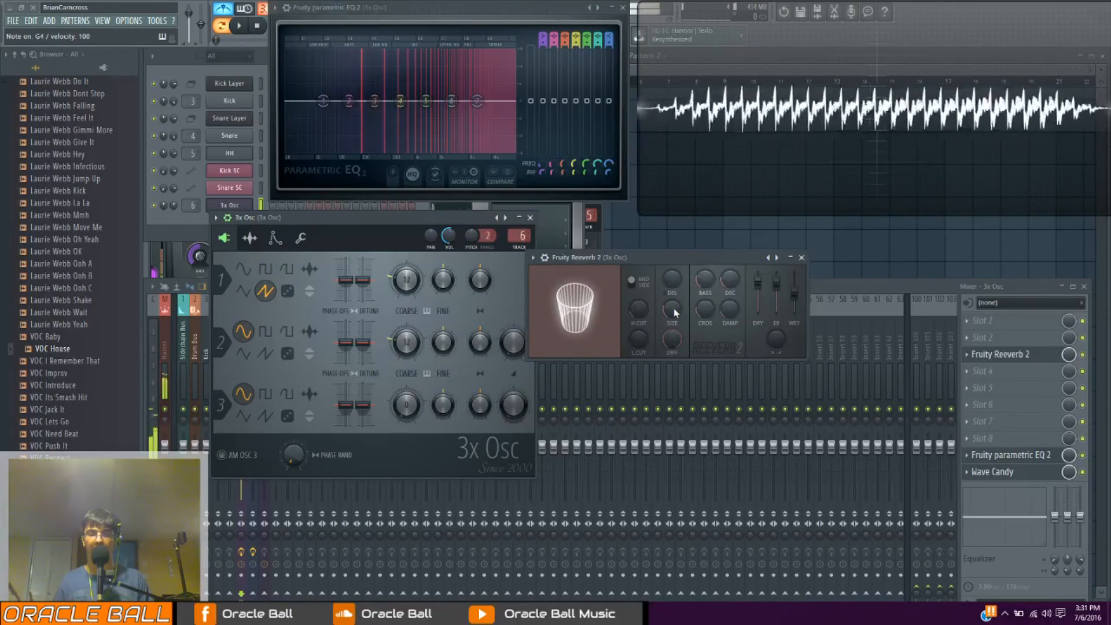
{"action": "key", "text": "b"}
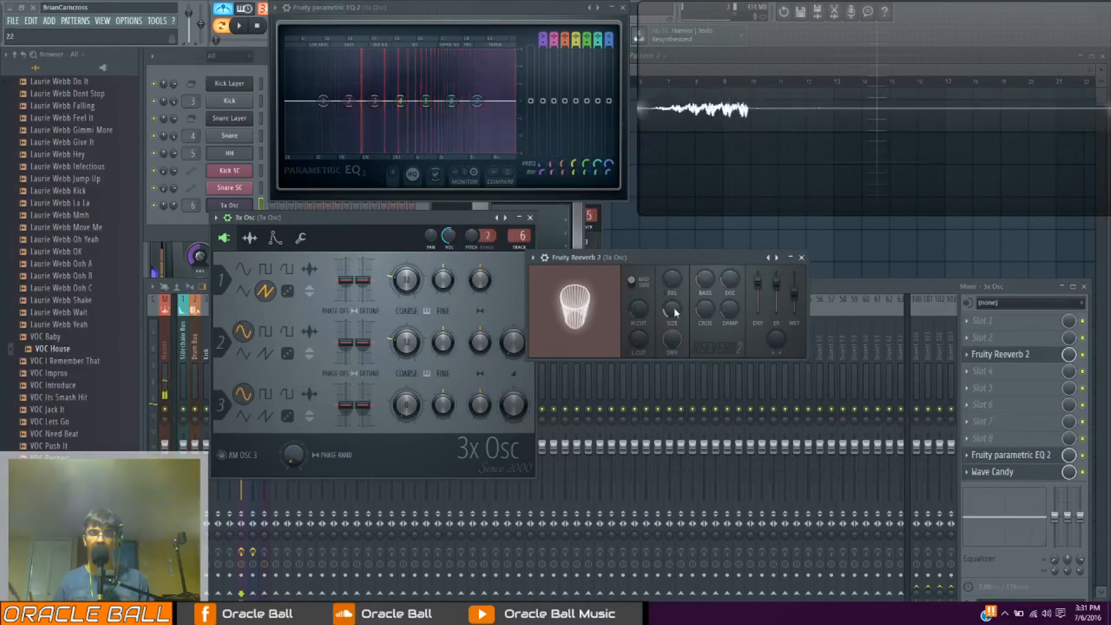
{"action": "key", "text": "b"}
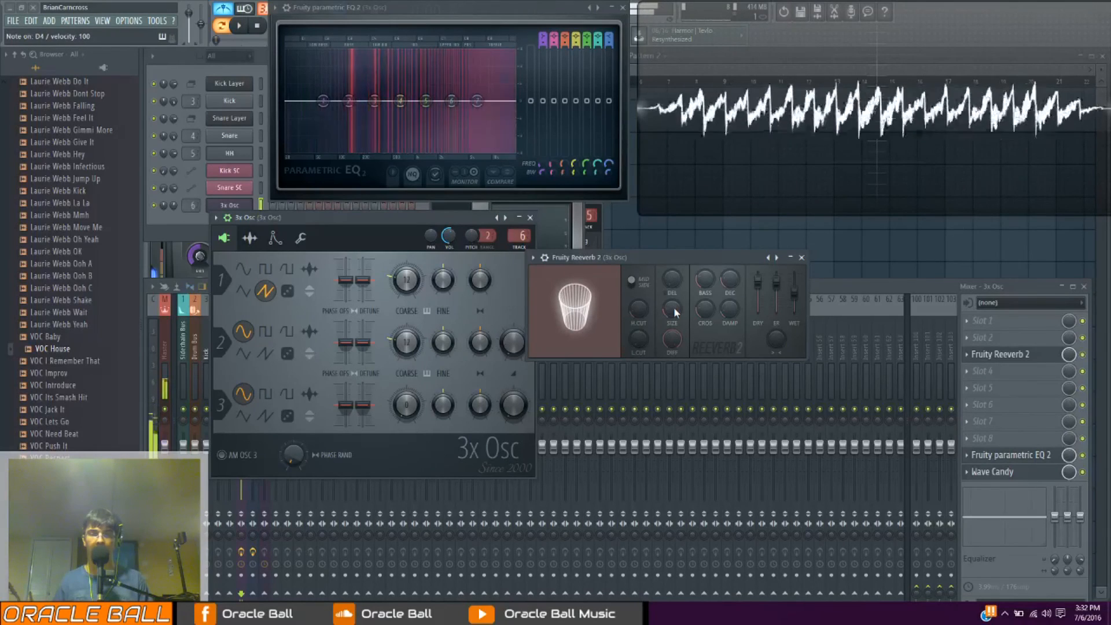
{"action": "left_click_drag", "start_coordinate": [674, 312], "coordinate": [672, 307]}
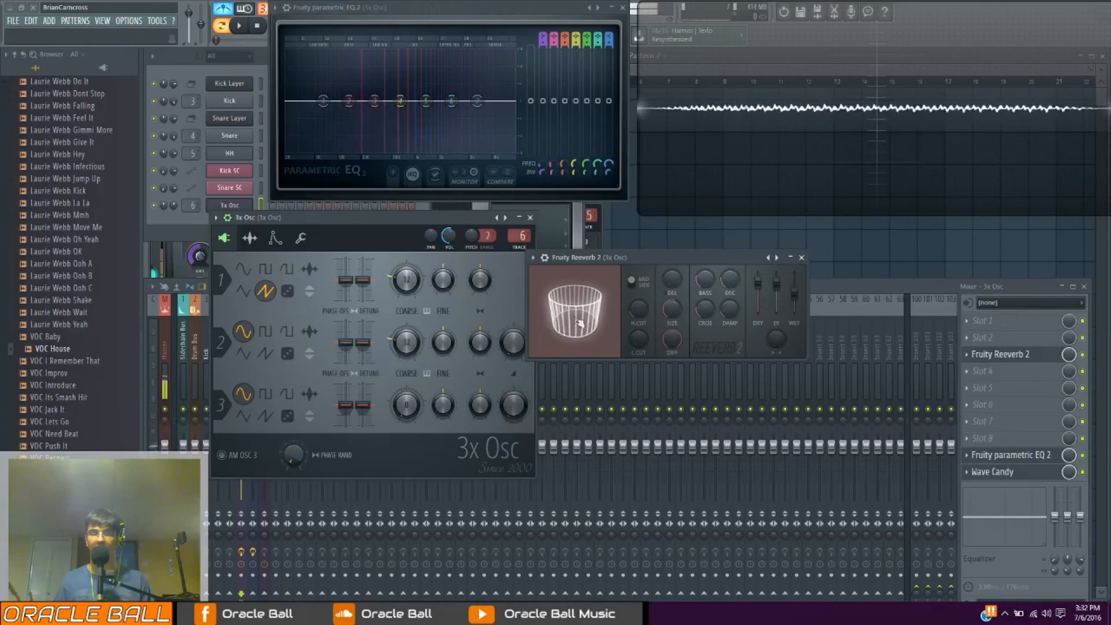
Lower Fruity Reeverb 2's diffusion in stages to its minimum and raise it back to a round room while playing notes
{"action": "left_click", "coordinate": [411, 283], "text": "alt"}
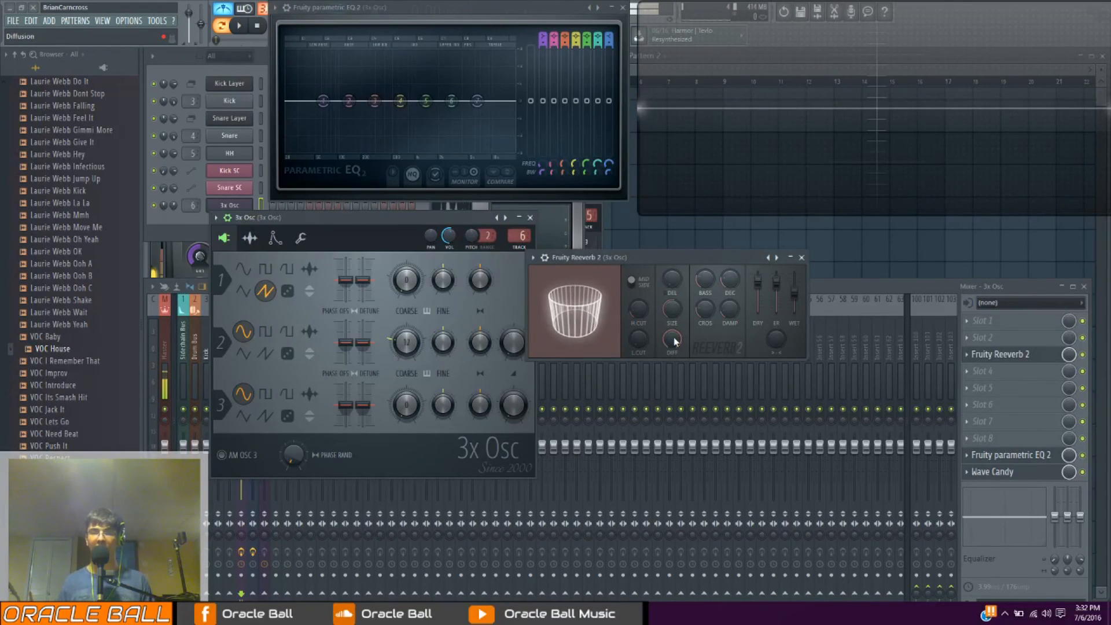
{"action": "left_click_drag", "start_coordinate": [675, 342], "coordinate": [674, 380]}
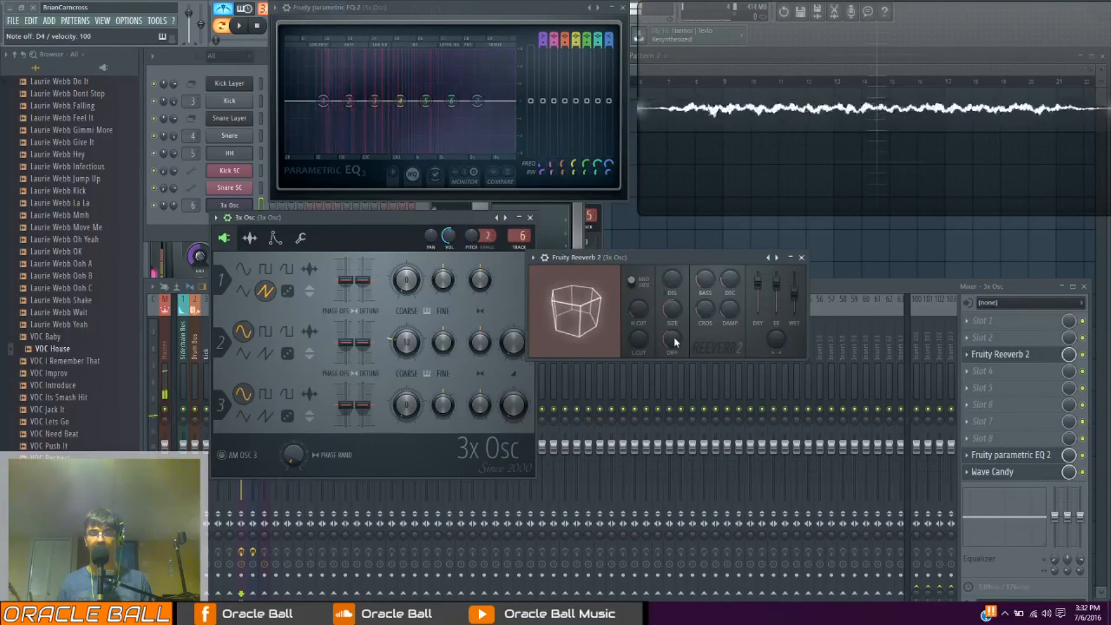
{"action": "left_click_drag", "start_coordinate": [673, 341], "coordinate": [673, 370]}
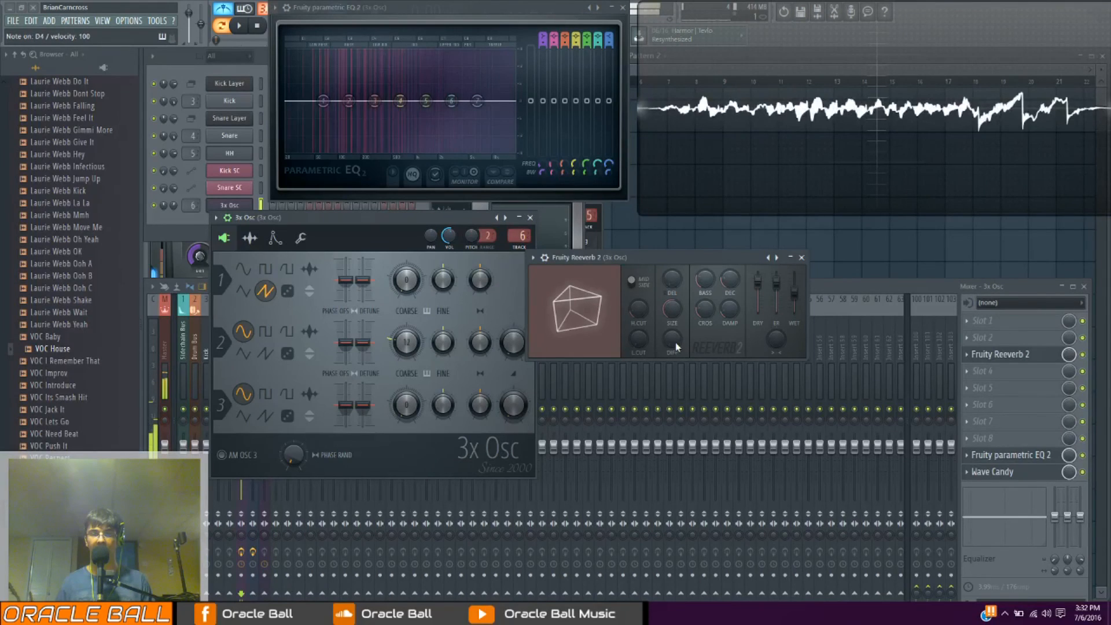
{"action": "left_click_drag", "start_coordinate": [675, 341], "coordinate": [676, 339]}
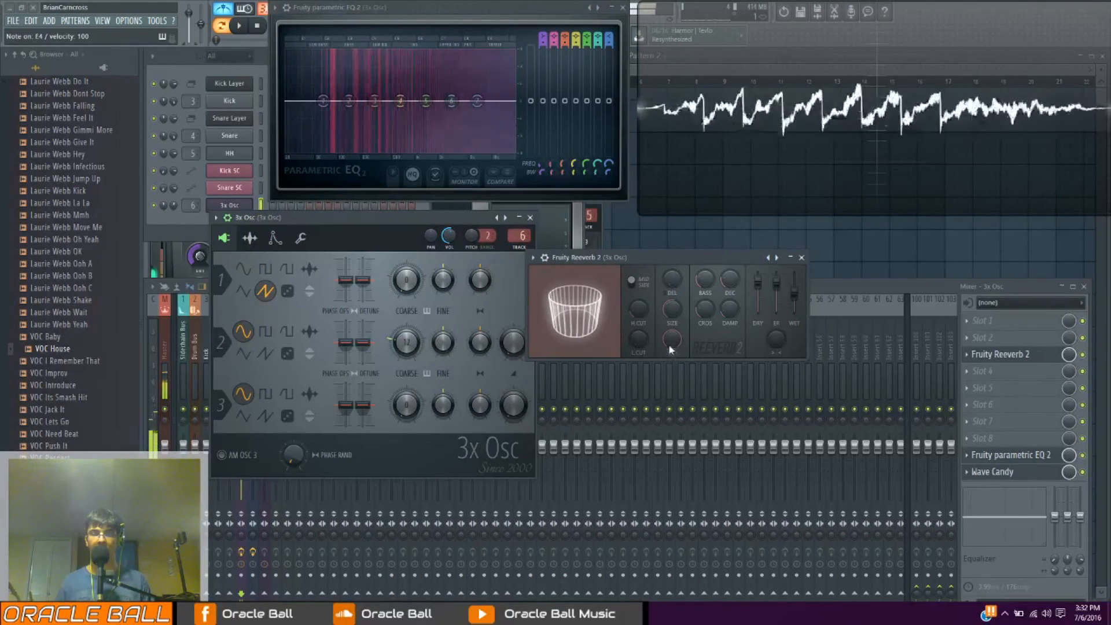
Adjust Fruity Reeverb 2's low cut and high cut, and switch its predelay to tempo-based
{"action": "mouse_move", "coordinate": [638, 341]}
{"action": "left_mouse_down"}
{"action": "mouse_move", "coordinate": [639, 327]}
{"action": "mouse_move", "coordinate": [640, 338]}
{"action": "left_mouse_up"}
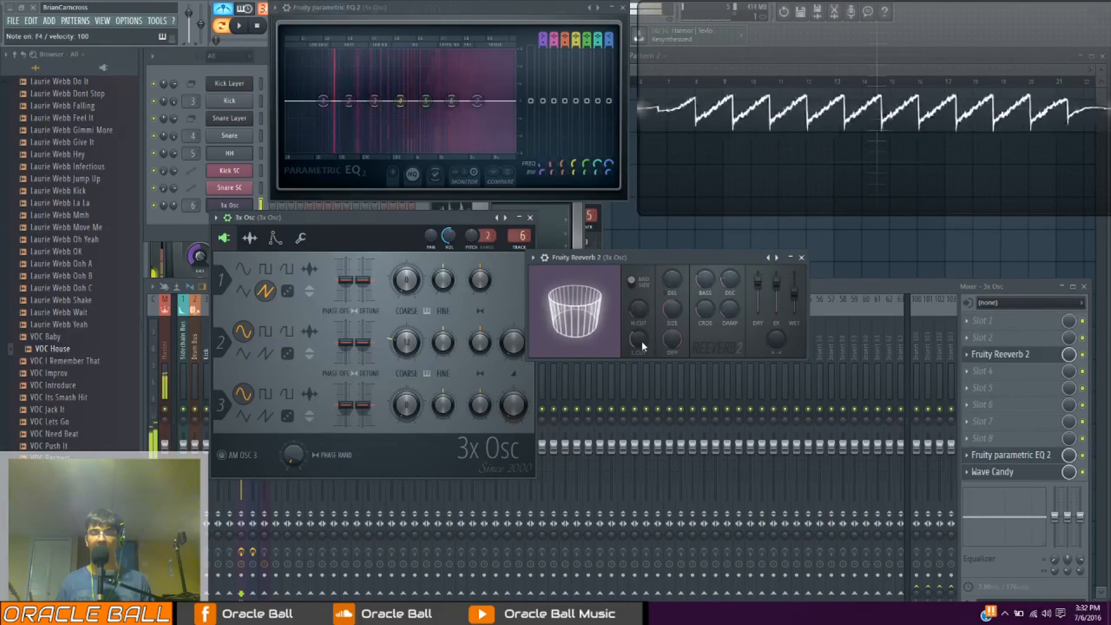
{"action": "left_click_drag", "start_coordinate": [640, 307], "coordinate": [640, 292]}
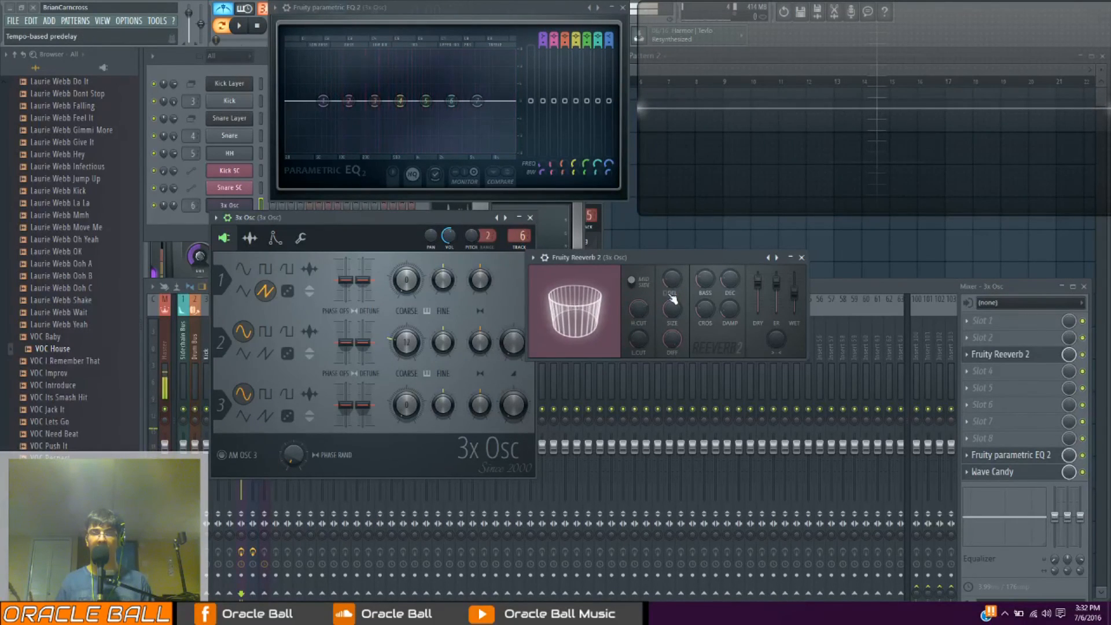
{"action": "mouse_move", "coordinate": [672, 298]}
{"action": "left_mouse_down"}
{"action": "mouse_move", "coordinate": [672, 283]}
{"action": "mouse_move", "coordinate": [672, 294]}
{"action": "left_mouse_up"}
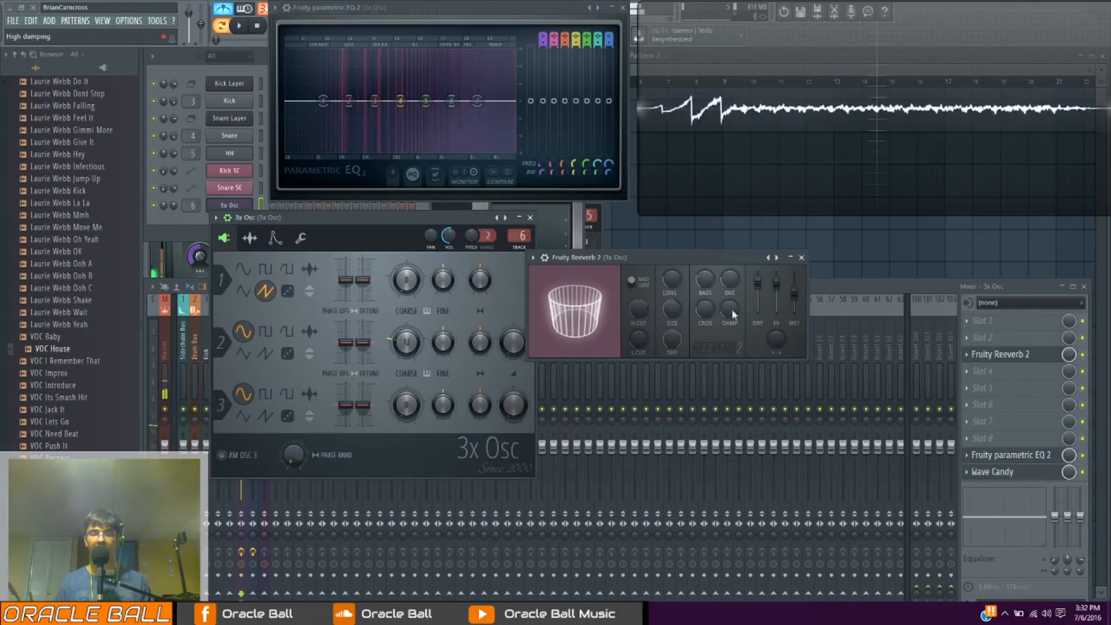
Adjust Fruity Reeverb 2's bass crossover, set the stereo separation to 100% and return it to centre
{"action": "left_click_drag", "start_coordinate": [704, 309], "coordinate": [709, 284]}
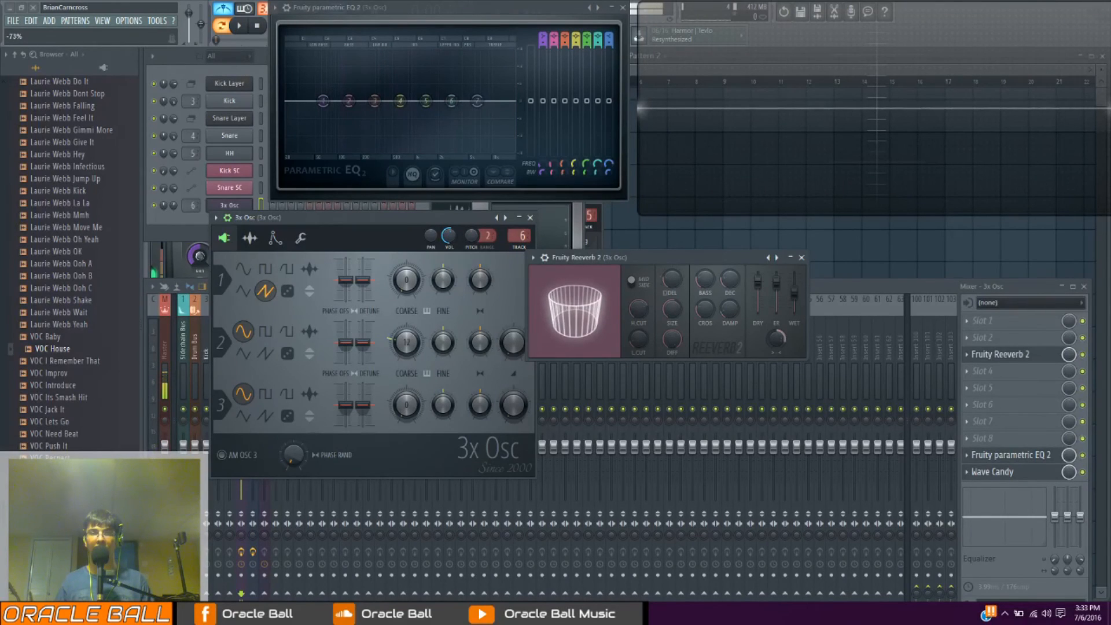
{"action": "left_click_drag", "start_coordinate": [777, 340], "coordinate": [777, 342]}
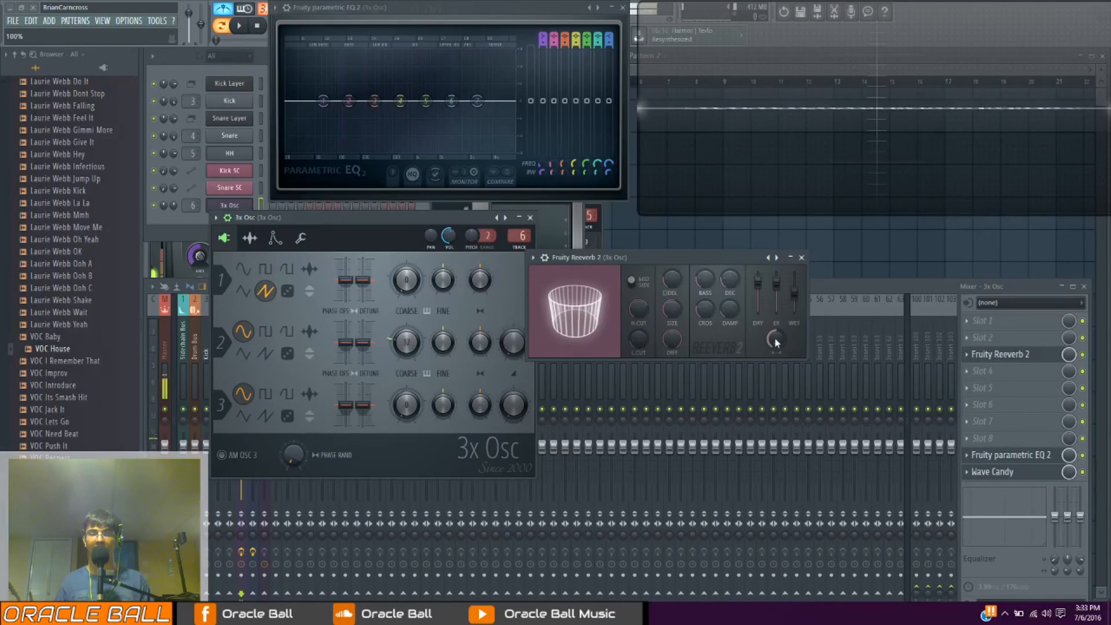
{"action": "left_click_drag", "start_coordinate": [777, 341], "coordinate": [774, 342]}
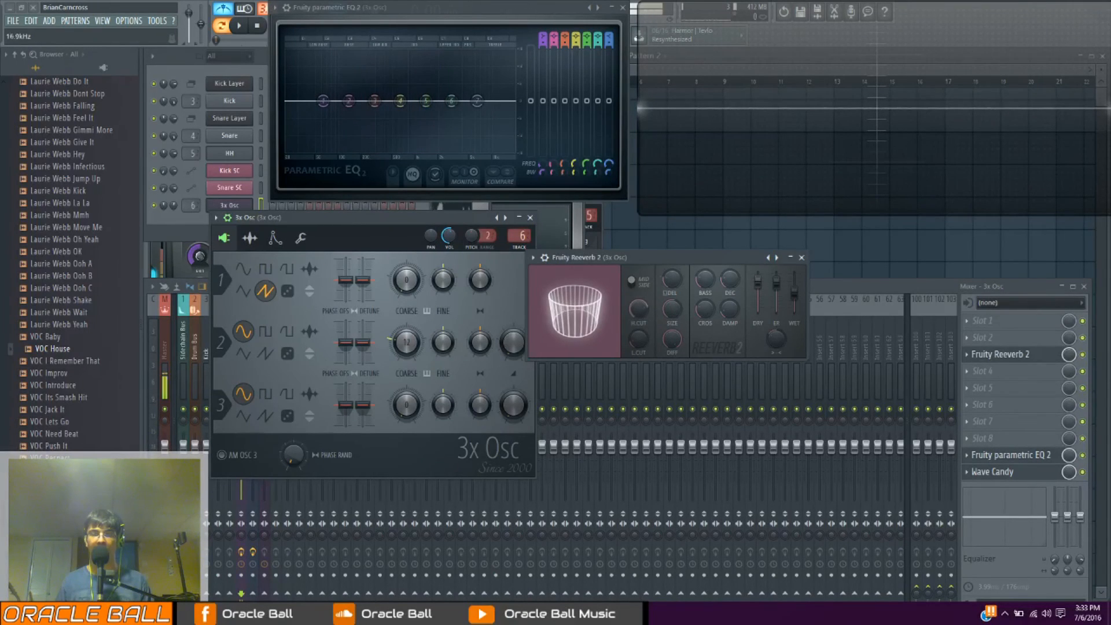
Adjust Fruity Reeverb 2's high damping and play notes to hear the effect on the reverb tail
{"action": "mouse_move", "coordinate": [731, 311]}
{"action": "left_mouse_down"}
{"action": "mouse_move", "coordinate": [730, 341]}
{"action": "mouse_move", "coordinate": [730, 279]}
{"action": "mouse_move", "coordinate": [731, 311]}
{"action": "left_mouse_up"}
{"action": "key", "text": "y"}
{"action": "key", "text": "y"}
{"action": "key", "text": "y"}
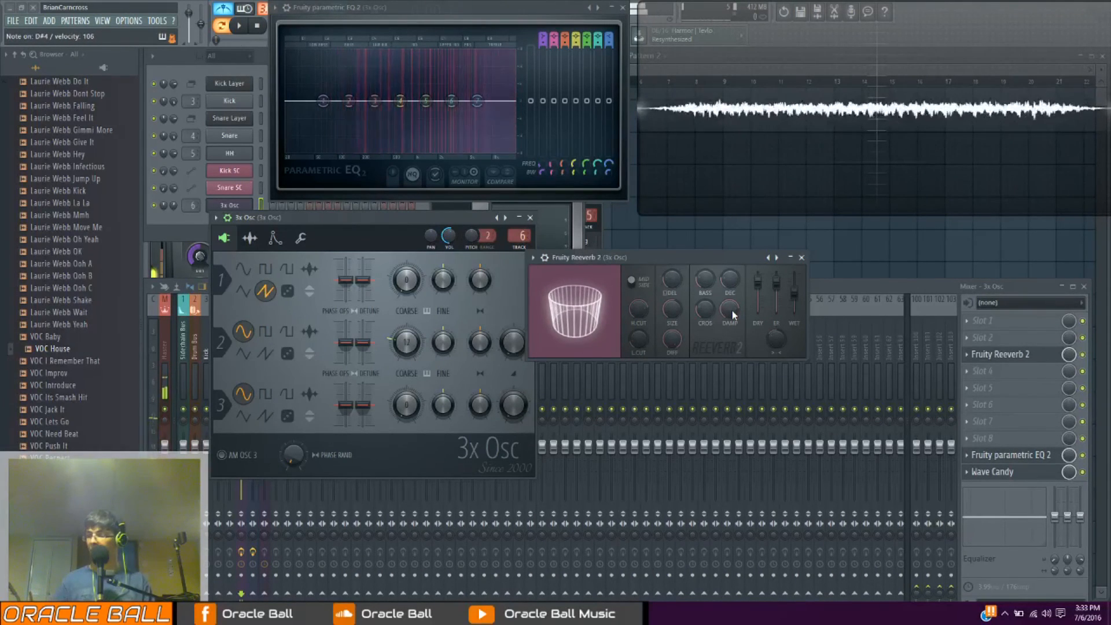
{"action": "key", "text": "j"}
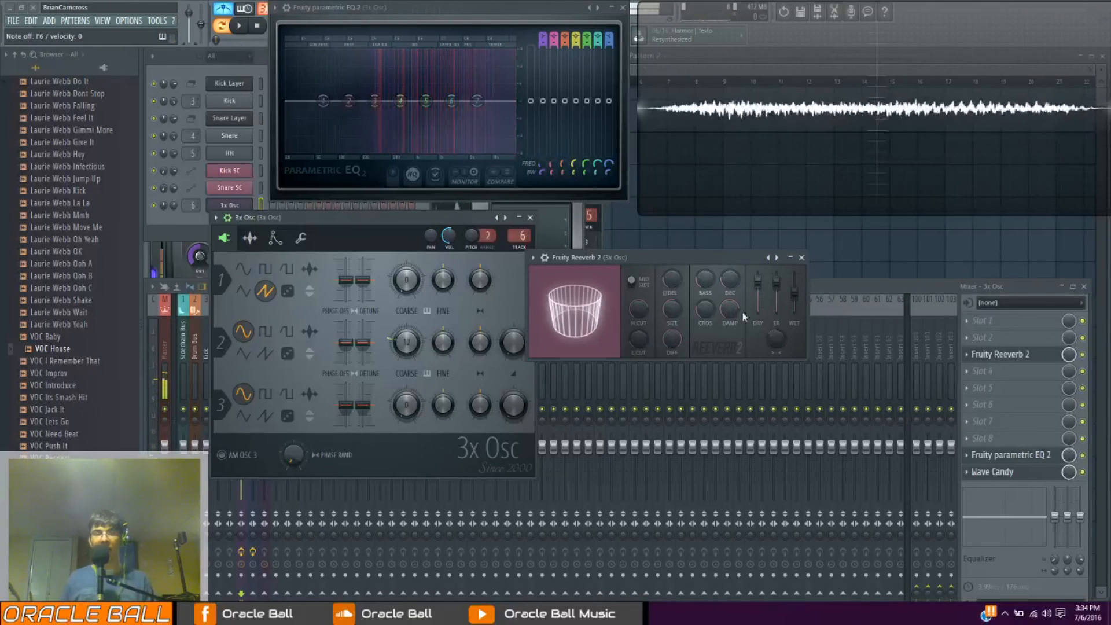
Load Fruity Convolver into effect slot 3 of the 3x Osc mixer track
{"action": "left_click_drag", "start_coordinate": [668, 262], "coordinate": [674, 250]}
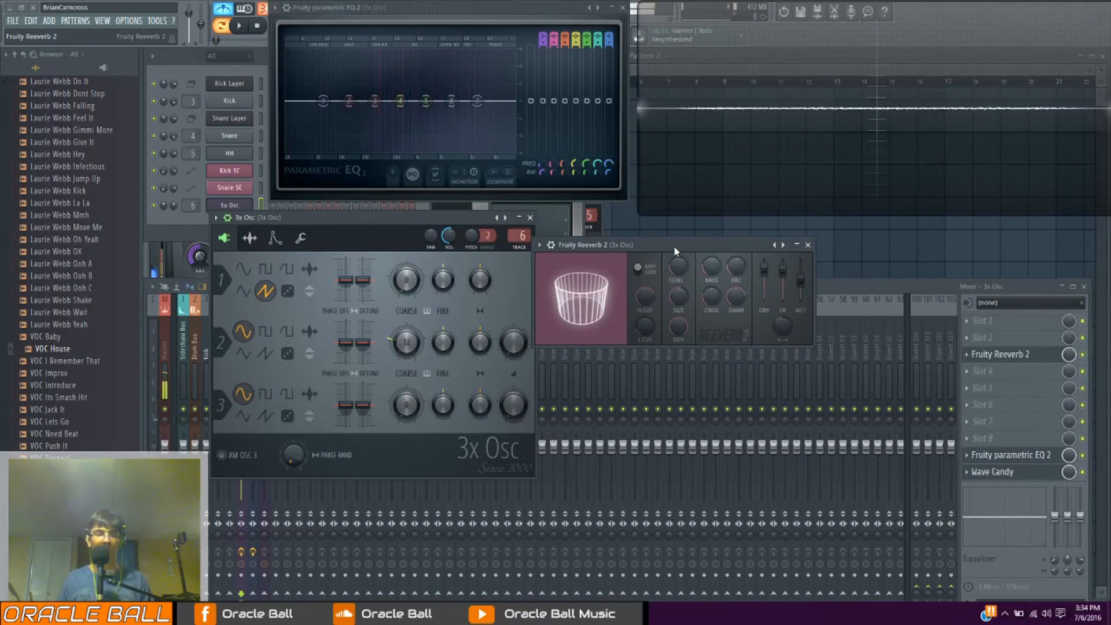
{"action": "left_click", "coordinate": [967, 354]}
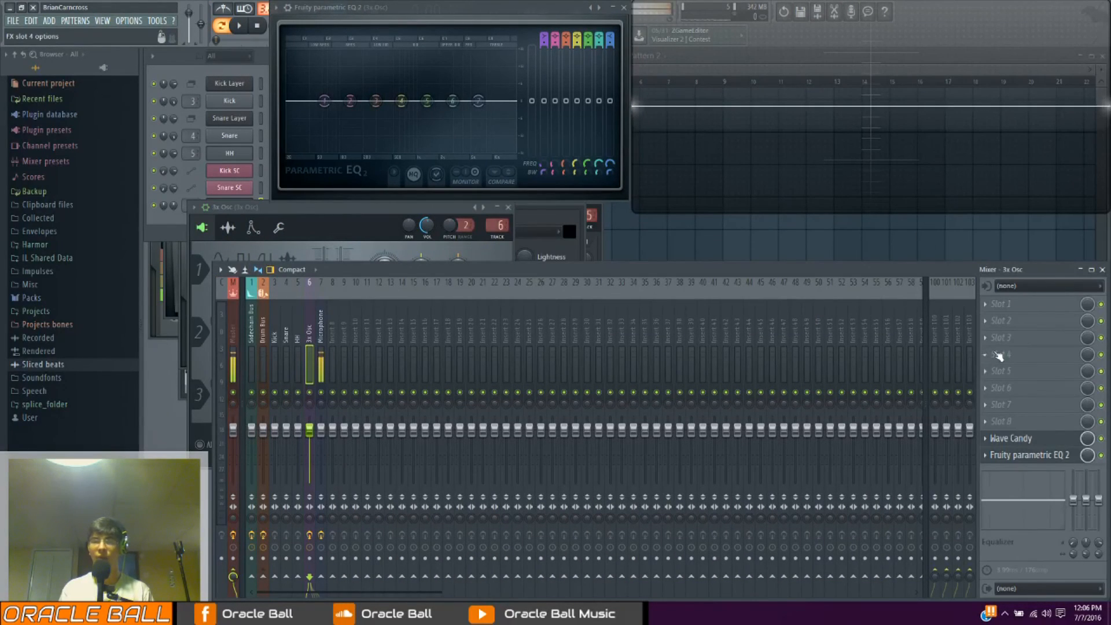
{"action": "left_click", "coordinate": [998, 355]}
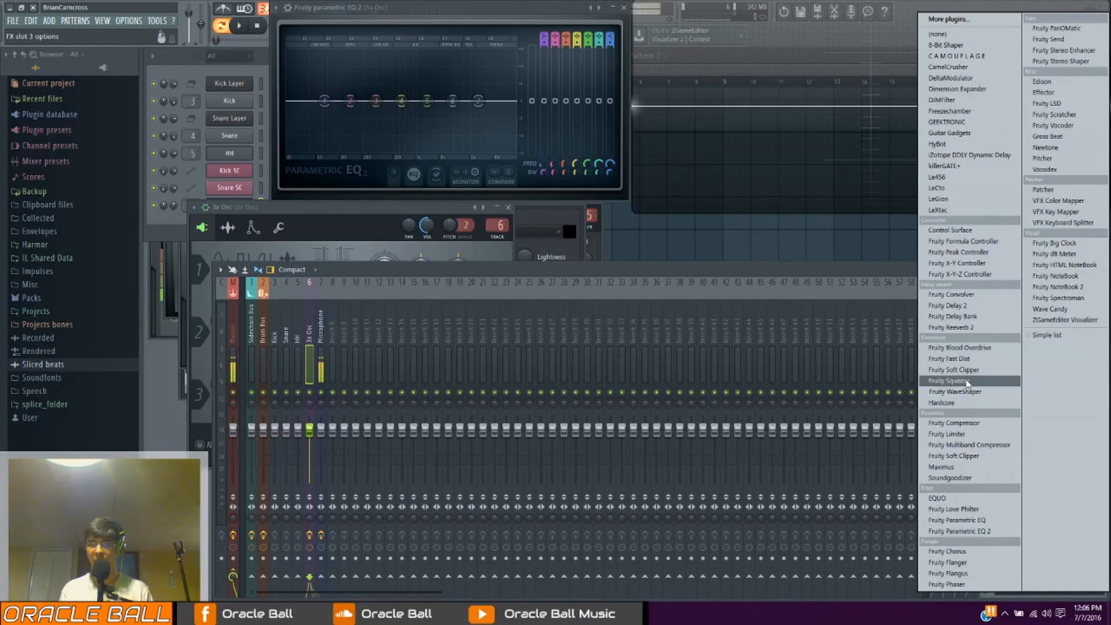
{"action": "left_click", "coordinate": [978, 295]}
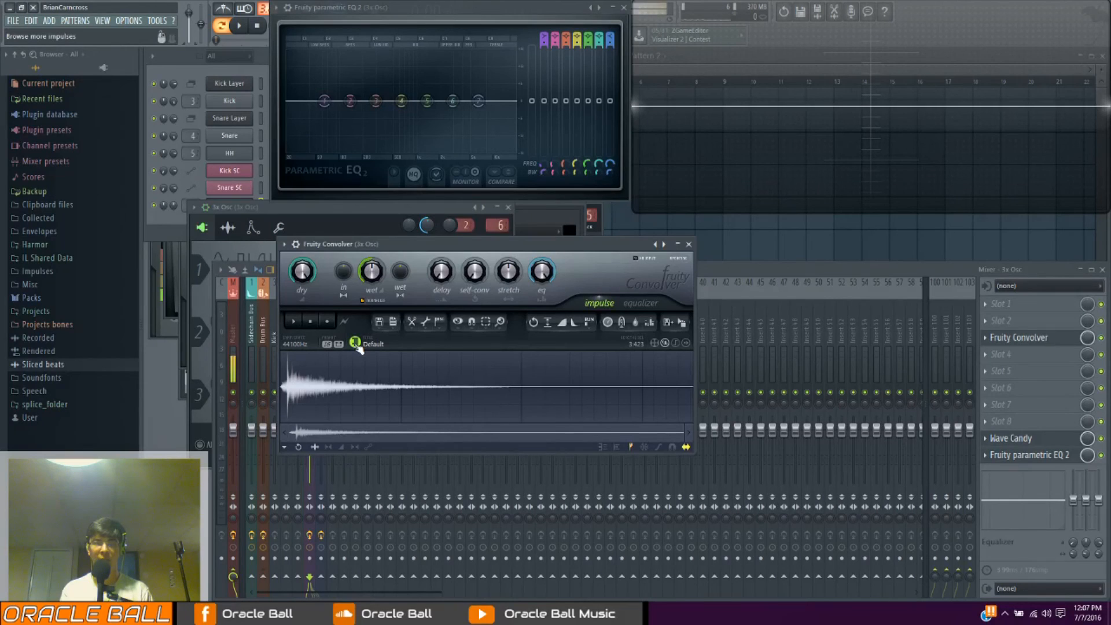
Browse Fruity Convolver's impulse library through the Chambers, Exteriors and FX folders to the Halls folder
{"action": "left_click", "coordinate": [355, 343]}
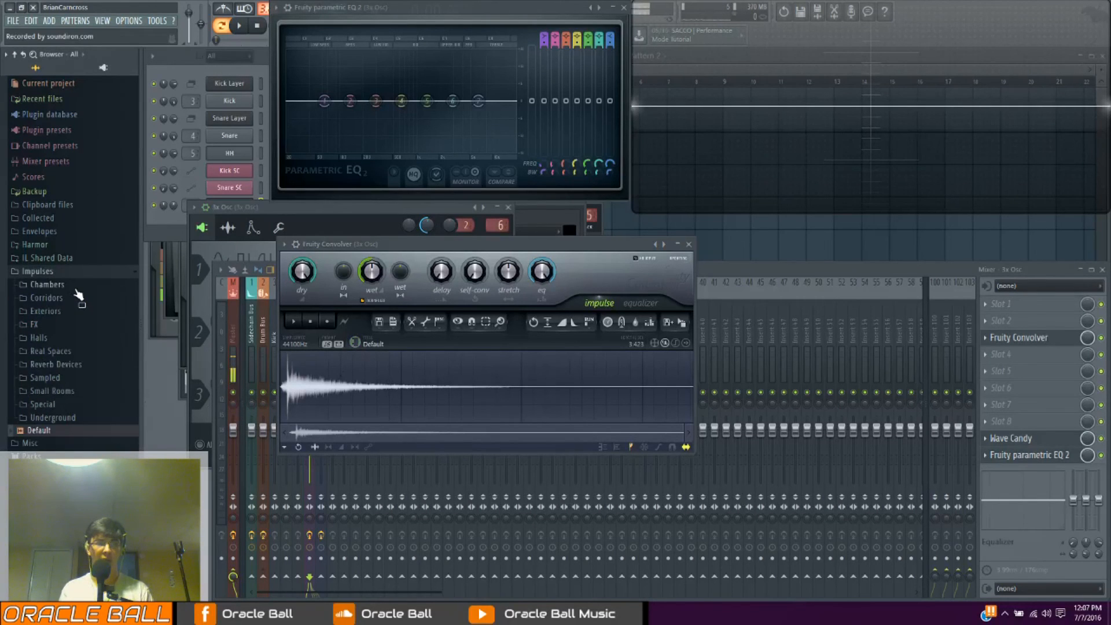
{"action": "left_click", "coordinate": [75, 286]}
{"action": "left_click", "coordinate": [75, 287]}
{"action": "left_click", "coordinate": [71, 311]}
{"action": "left_click", "coordinate": [69, 311]}
{"action": "left_click", "coordinate": [74, 325]}
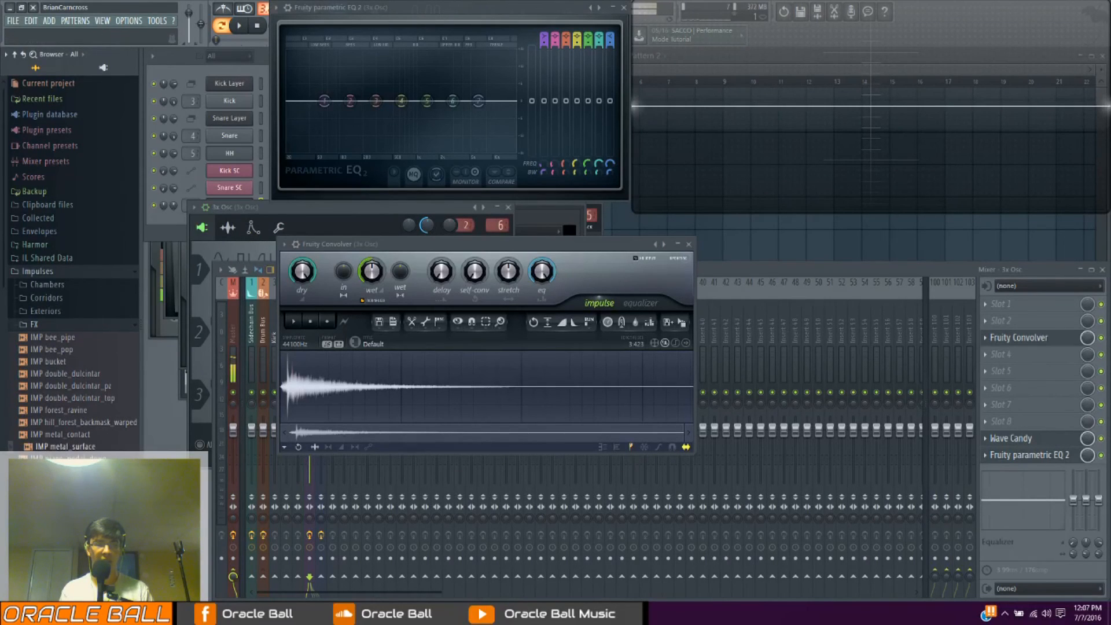
{"action": "left_click", "coordinate": [70, 325]}
{"action": "left_click", "coordinate": [63, 338]}
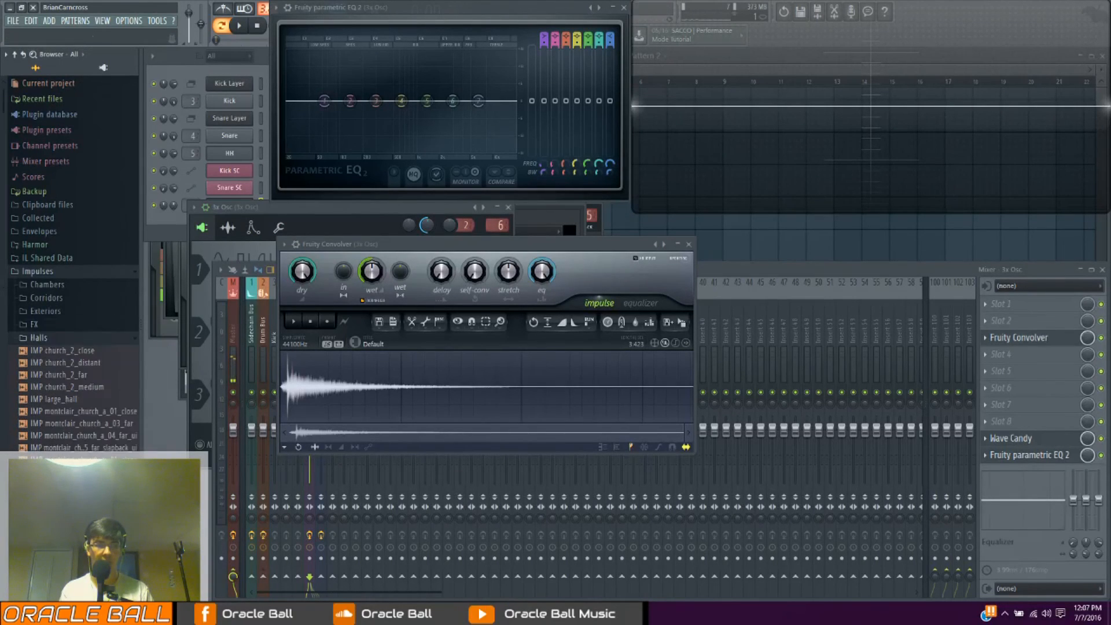
Preview hall impulses such as large_hall and load IMP montclair_church_b_01_close into Fruity Convolver
{"action": "left_click", "coordinate": [77, 400]}
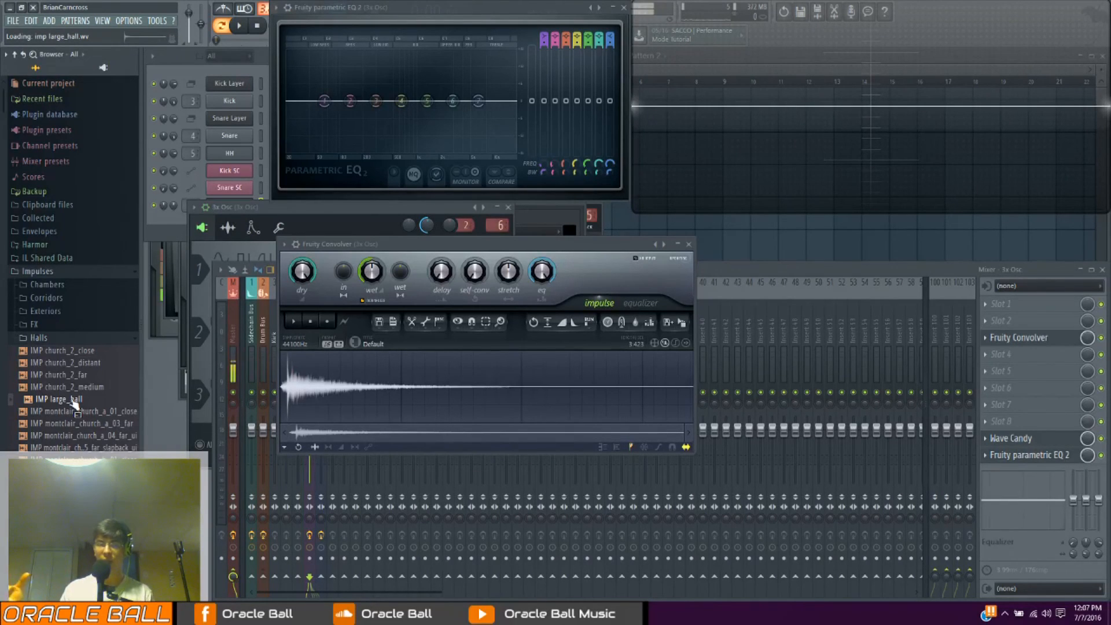
{"action": "left_click", "coordinate": [72, 471]}
{"action": "left_click", "coordinate": [73, 484]}
{"action": "left_click", "coordinate": [75, 459]}
{"action": "left_click_drag", "start_coordinate": [75, 460], "coordinate": [383, 390]}
Rearrange the Fruity Convolver and 3x Osc windows so both sets of controls can be reached
{"action": "left_click_drag", "start_coordinate": [386, 248], "coordinate": [463, 255]}
{"action": "left_click_drag", "start_coordinate": [315, 216], "coordinate": [297, 215]}
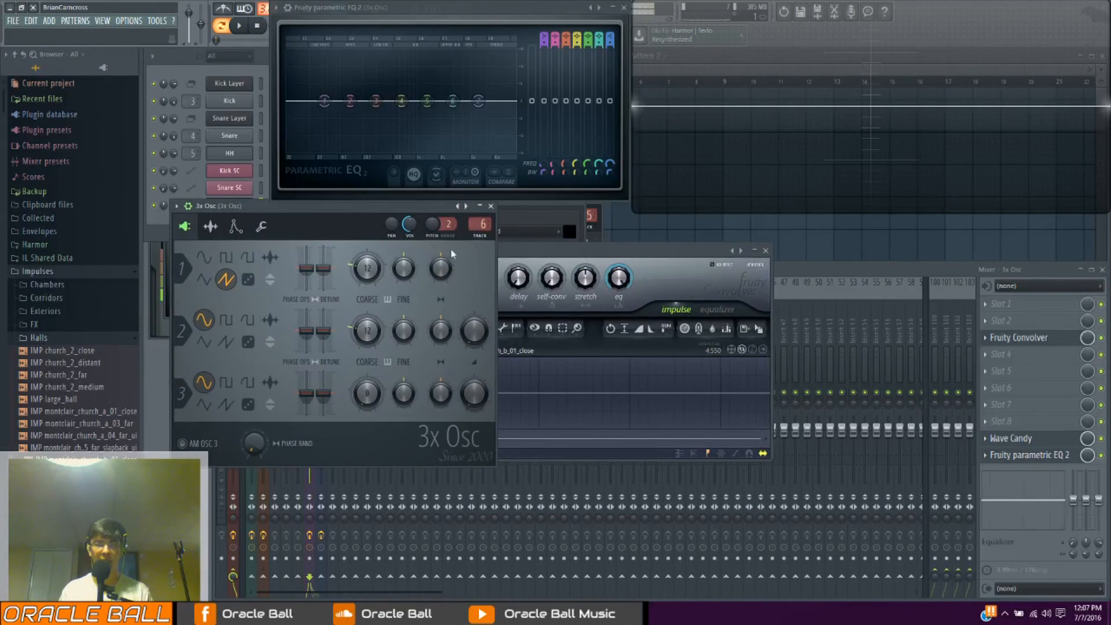
{"action": "left_click_drag", "start_coordinate": [544, 250], "coordinate": [597, 255]}
Adjust Fruity Convolver's wet level, dry level and input stereo separation
{"action": "left_click_drag", "start_coordinate": [502, 290], "coordinate": [503, 269]}
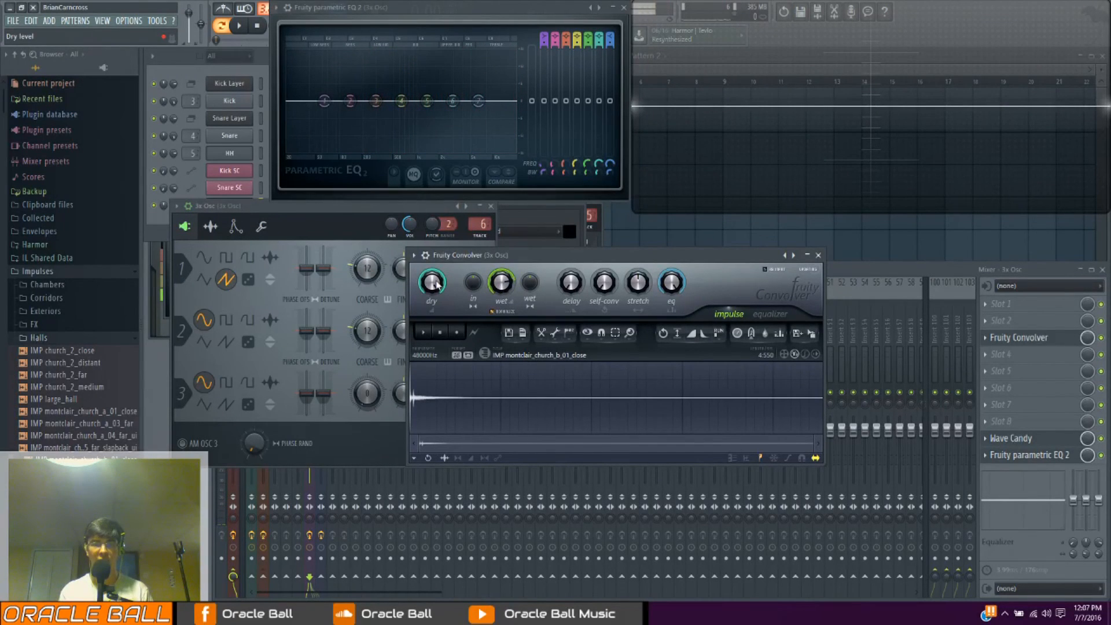
{"action": "left_click_drag", "start_coordinate": [431, 282], "coordinate": [437, 254]}
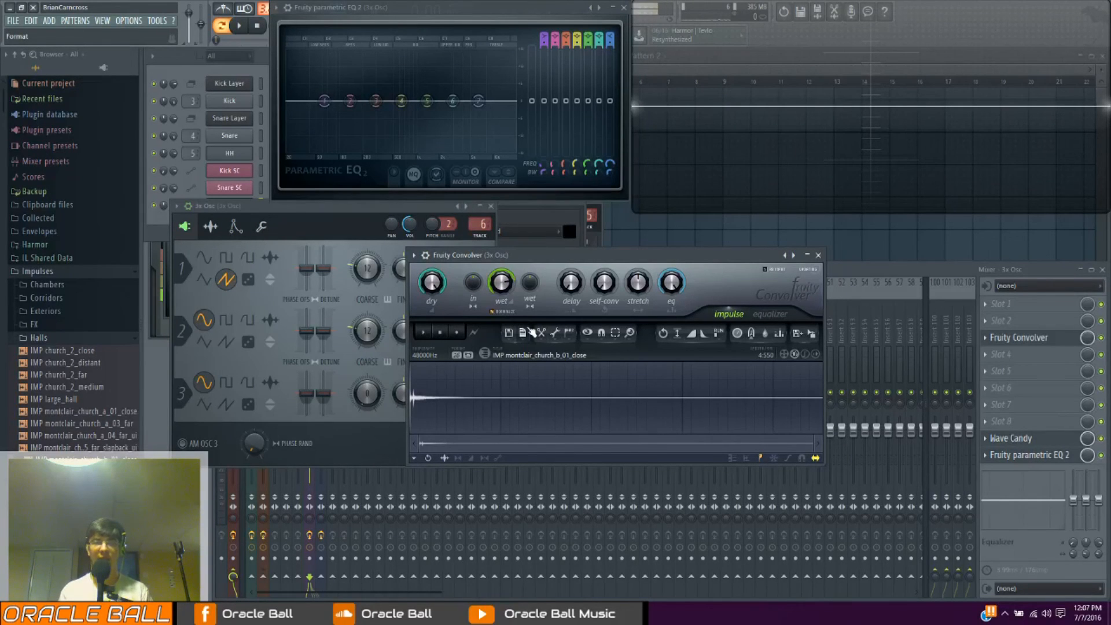
{"action": "left_click_drag", "start_coordinate": [472, 283], "coordinate": [473, 330]}
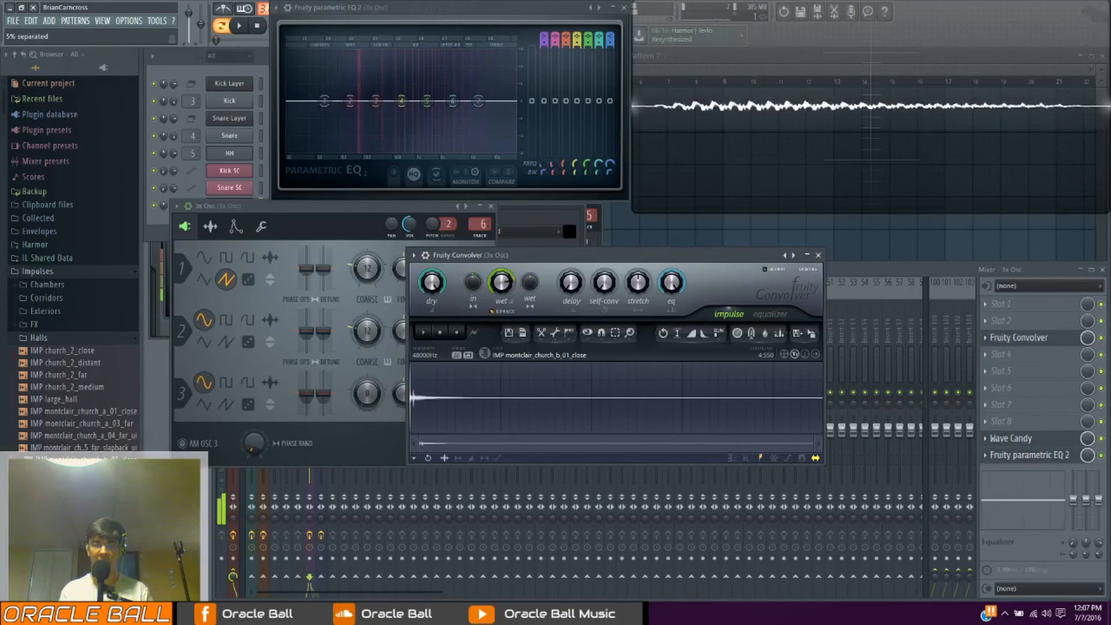
Sweep Fruity Convolver's wet stereo separation in both directions and reset it to its default
{"action": "left_click_drag", "start_coordinate": [531, 295], "coordinate": [530, 232]}
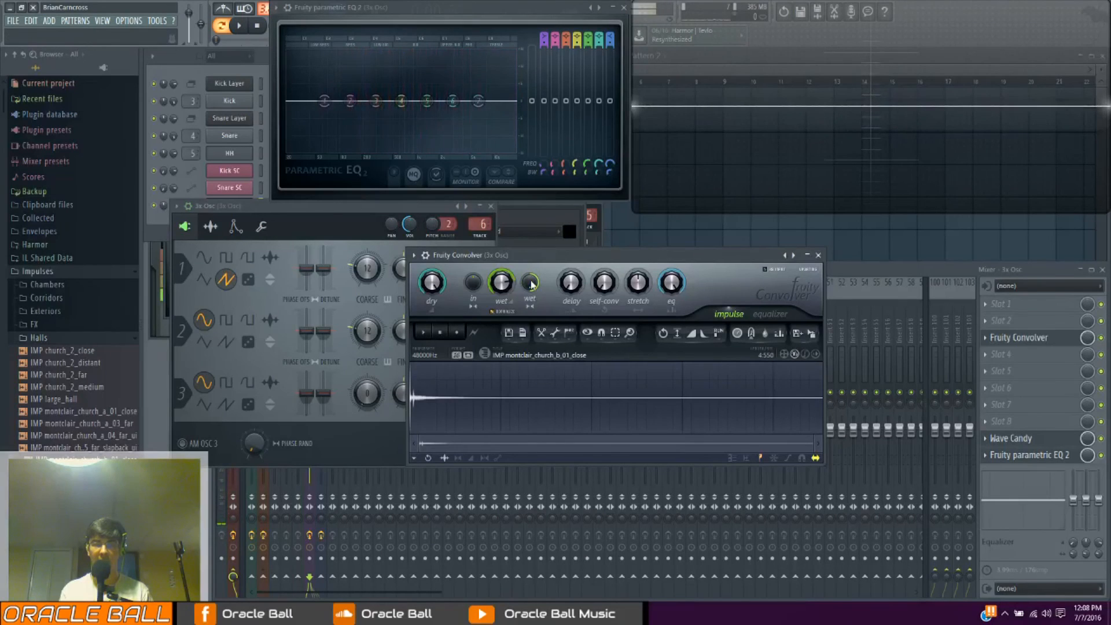
{"action": "left_click_drag", "start_coordinate": [530, 284], "coordinate": [531, 330]}
{"action": "right_click", "coordinate": [531, 283]}
{"action": "left_click", "coordinate": [544, 288]}
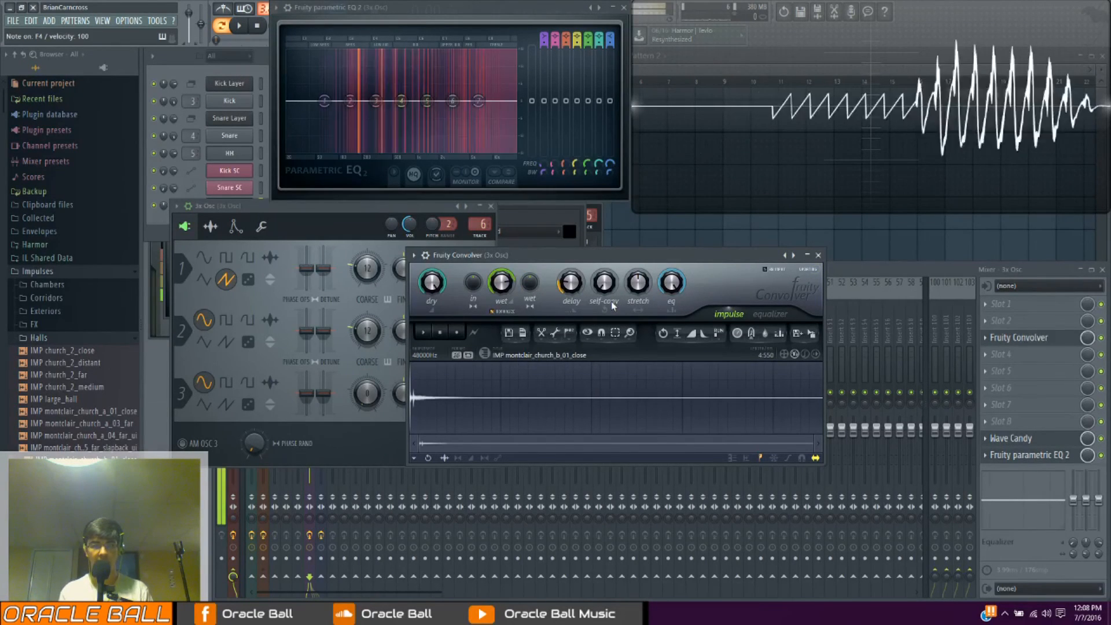
Raise Fruity Convolver's delay and play notes to hear the postponed reverb
{"action": "left_click_drag", "start_coordinate": [579, 283], "coordinate": [579, 249]}
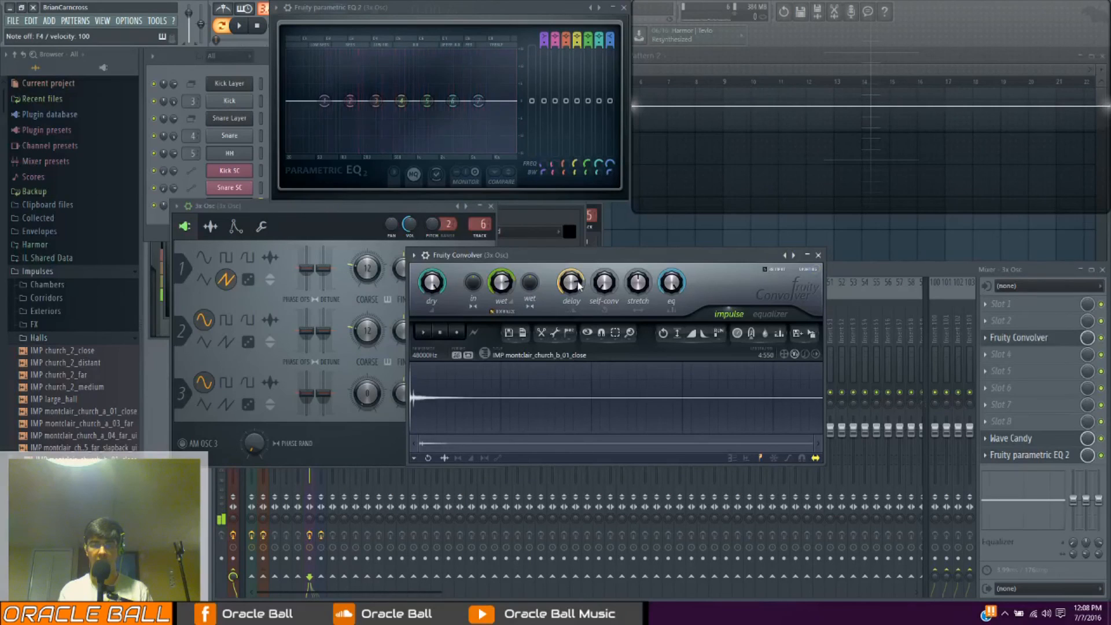
{"action": "key", "text": "v"}
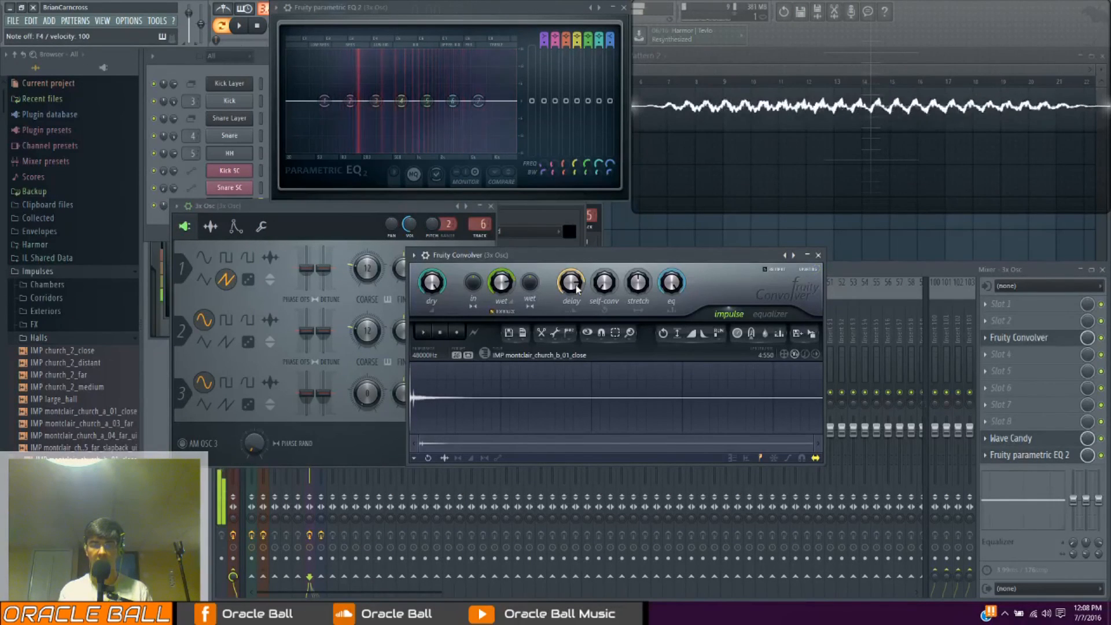
{"action": "key", "text": "v"}
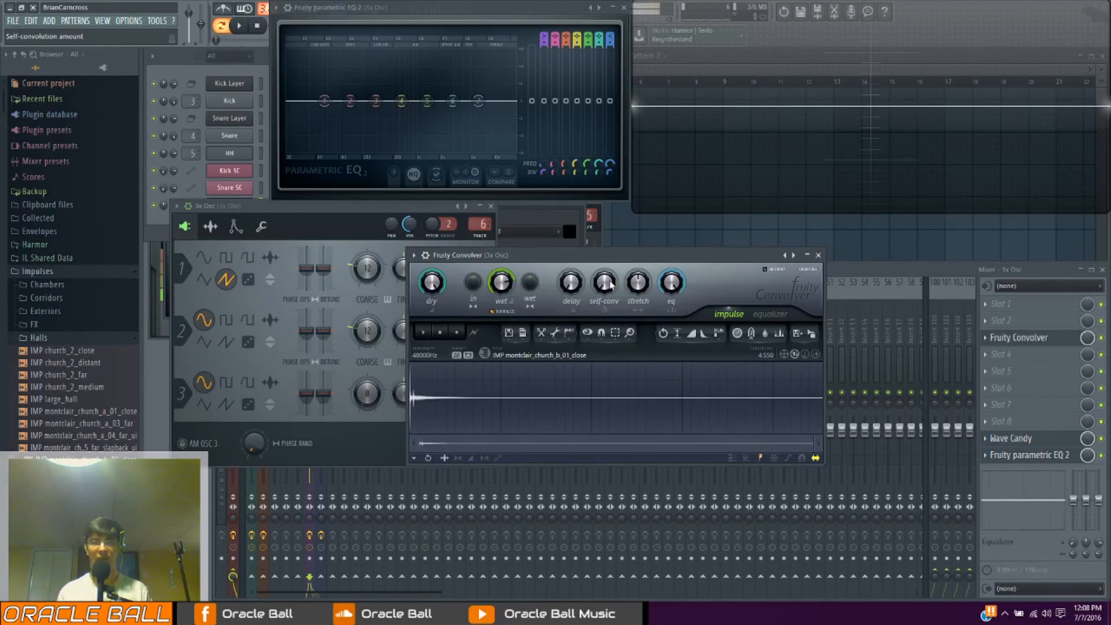
Raise Fruity Convolver's self-convolution amount and set the stretch to 50% while playing notes
{"action": "left_click_drag", "start_coordinate": [607, 282], "coordinate": [610, 281]}
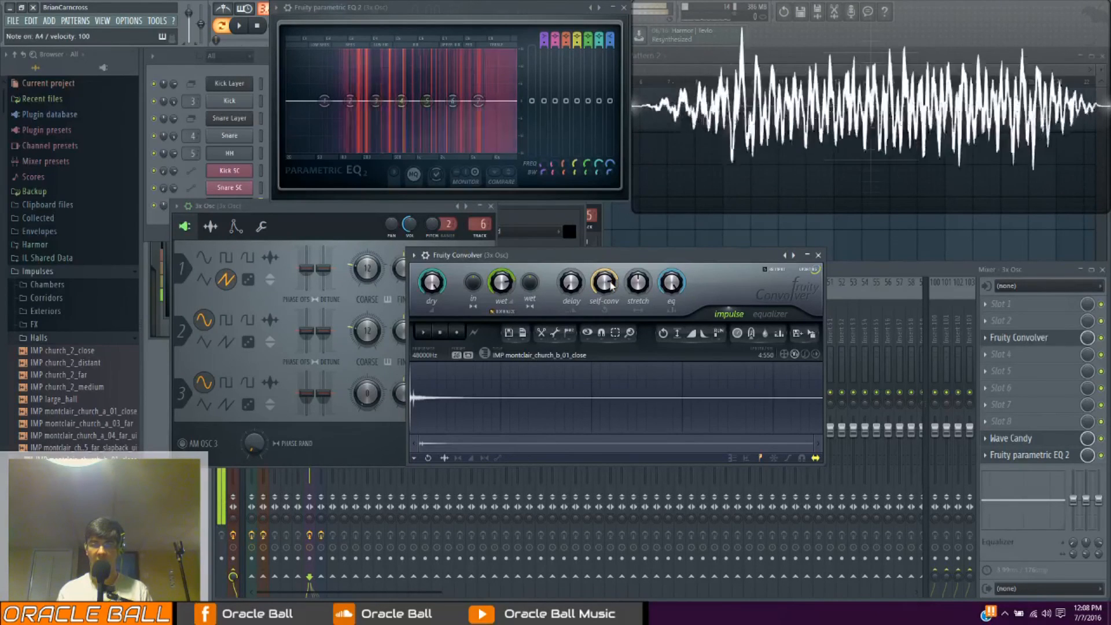
{"action": "left_click_drag", "start_coordinate": [638, 281], "coordinate": [637, 276]}
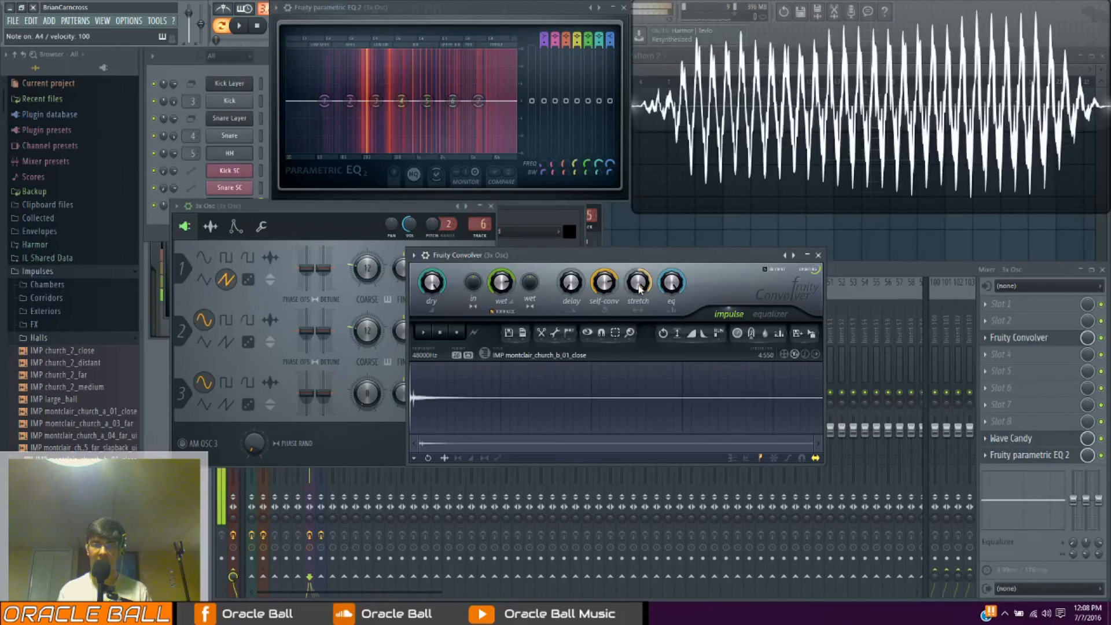
{"action": "left_click_drag", "start_coordinate": [638, 285], "coordinate": [638, 290]}
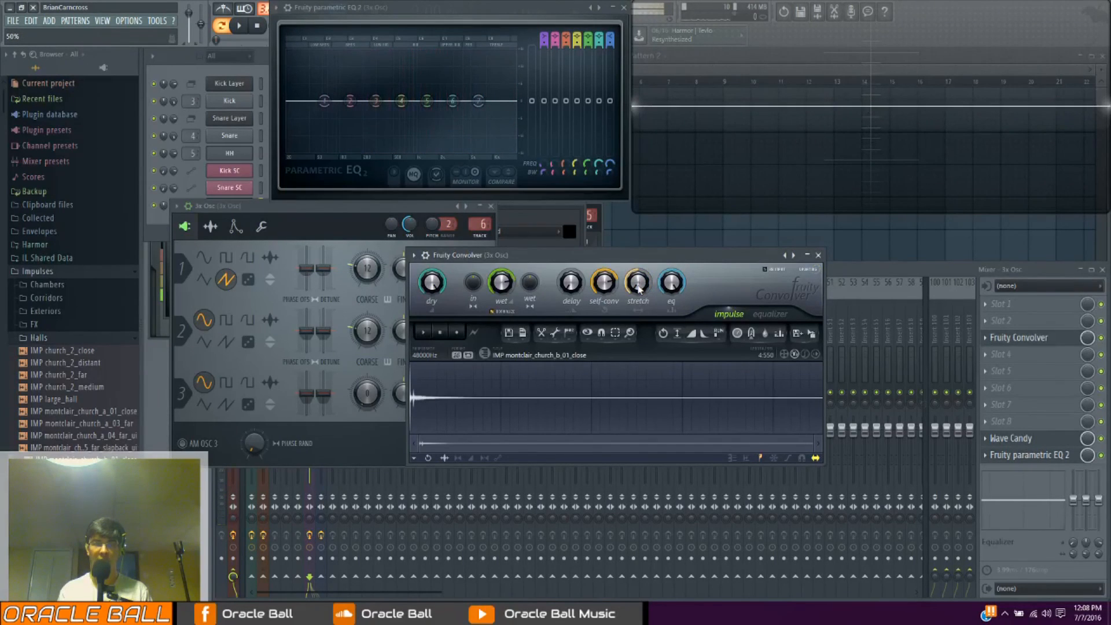
{"action": "key", "text": "v"}
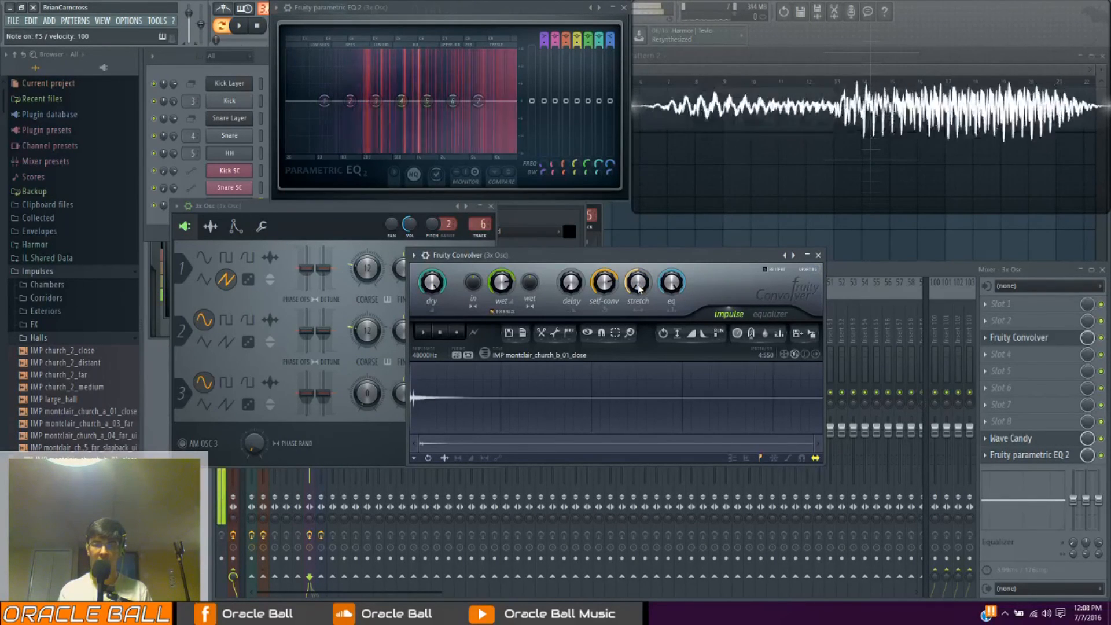
In Fruity Convolver's equalizer, pull the curve down to its minimum from the lowest frequencies to about 500 Hz
{"action": "left_click_drag", "start_coordinate": [578, 255], "coordinate": [569, 300]}
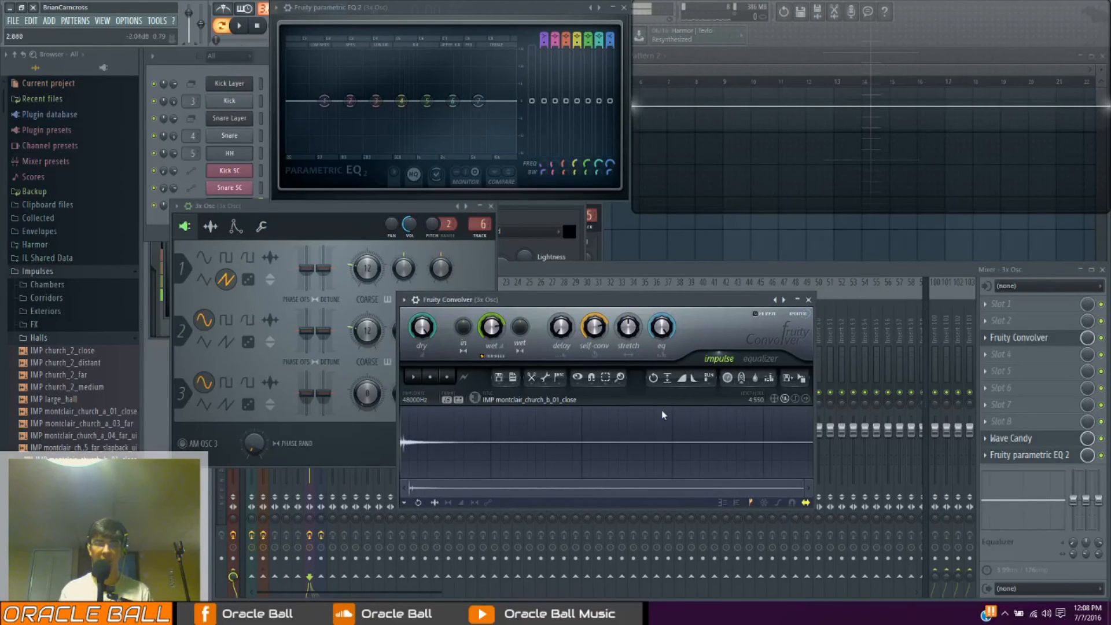
{"action": "left_click", "coordinate": [780, 358]}
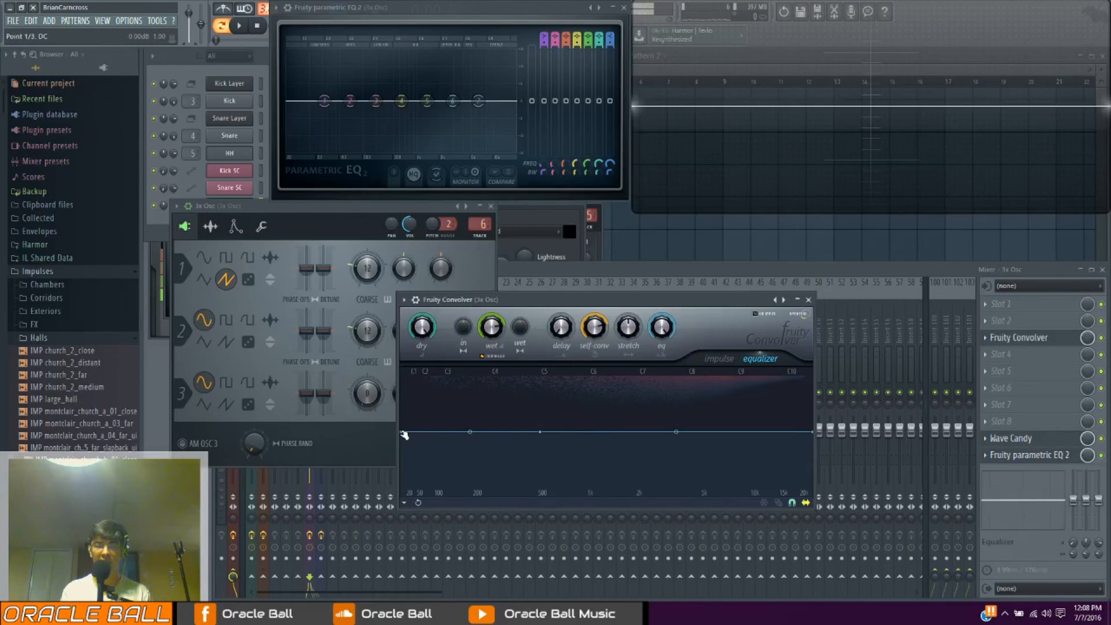
{"action": "left_click_drag", "start_coordinate": [404, 435], "coordinate": [401, 488]}
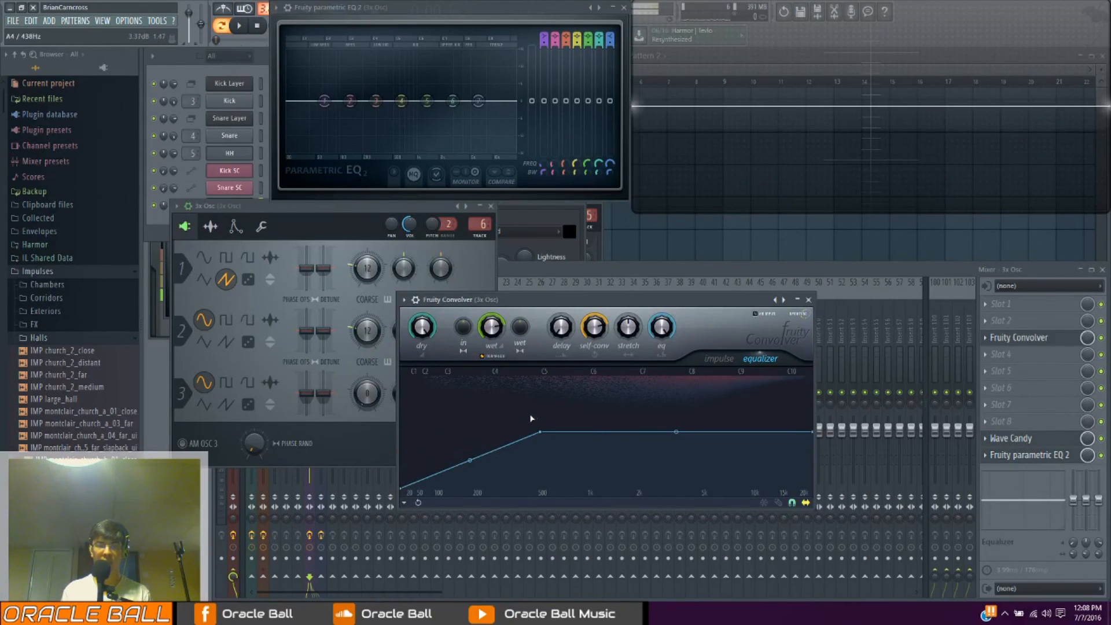
{"action": "left_click_drag", "start_coordinate": [541, 433], "coordinate": [543, 495]}
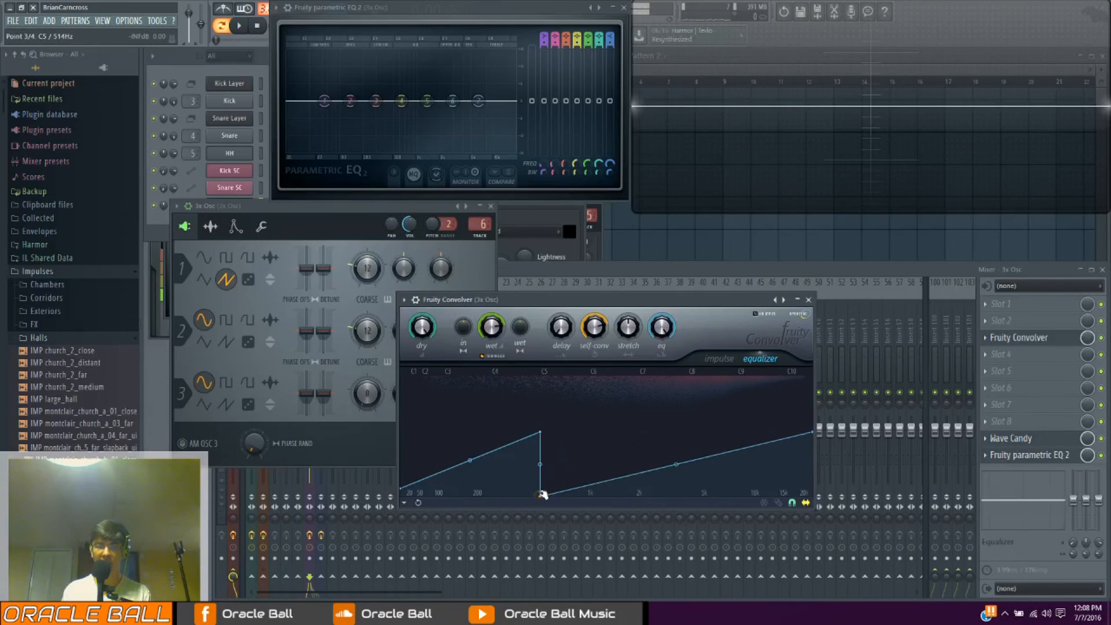
{"action": "left_click_drag", "start_coordinate": [542, 431], "coordinate": [544, 496]}
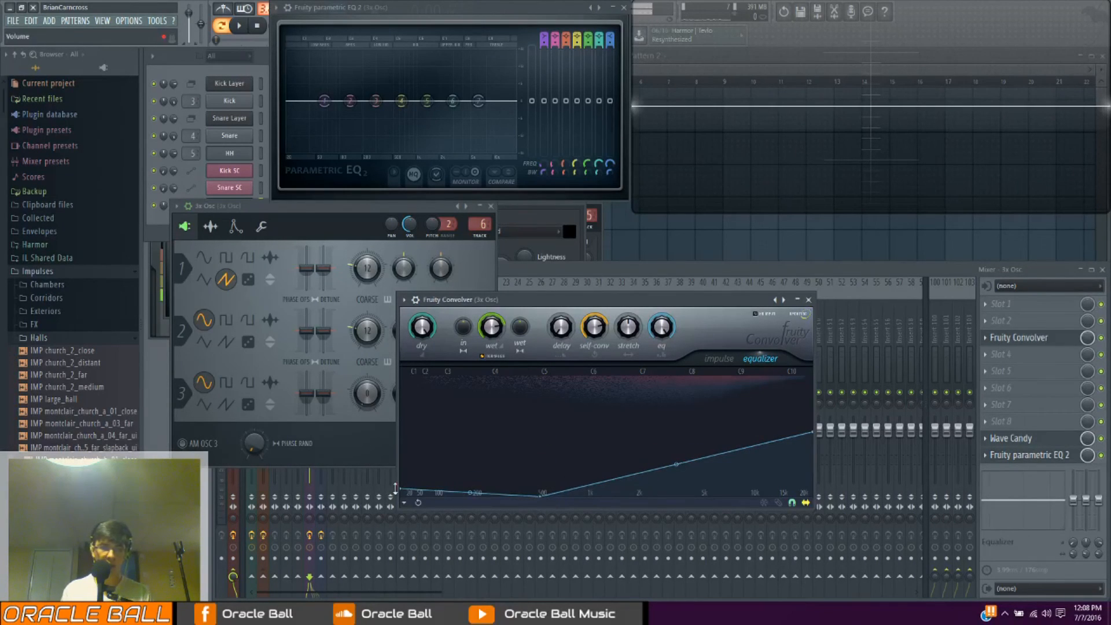
{"action": "left_click_drag", "start_coordinate": [404, 493], "coordinate": [407, 505]}
Add points to the convolver's equalizer curve above 500 Hz, shaping alternating peaks and deep notches up to about 7.5 kHz
{"action": "right_click", "coordinate": [539, 431]}
{"action": "left_click_drag", "start_coordinate": [567, 448], "coordinate": [567, 499]}
{"action": "right_click", "coordinate": [608, 443]}
{"action": "left_click_drag", "start_coordinate": [611, 434], "coordinate": [608, 424]}
{"action": "right_click", "coordinate": [618, 487]}
{"action": "right_click", "coordinate": [650, 409]}
{"action": "right_click", "coordinate": [676, 418]}
{"action": "right_click", "coordinate": [676, 454]}
{"action": "left_click_drag", "start_coordinate": [676, 455], "coordinate": [671, 531]}
{"action": "right_click", "coordinate": [715, 435]}
{"action": "left_click_drag", "start_coordinate": [716, 435], "coordinate": [715, 409]}
{"action": "right_click", "coordinate": [731, 483]}
{"action": "left_click_drag", "start_coordinate": [731, 484], "coordinate": [729, 519]}
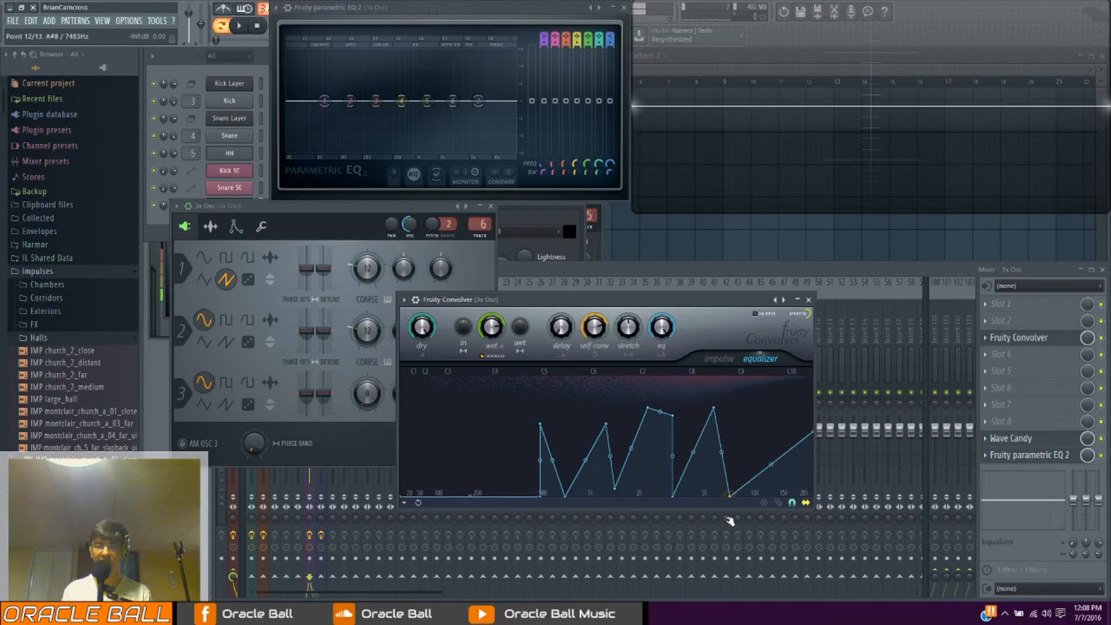
Replace the peak near 500 Hz with a flat-topped band ending at about 1.3 kHz in the equalizer curve
{"action": "mouse_move", "coordinate": [605, 428]}
{"action": "left_mouse_down"}
{"action": "mouse_move", "coordinate": [589, 426]}
{"action": "mouse_move", "coordinate": [632, 431]}
{"action": "mouse_move", "coordinate": [601, 439]}
{"action": "mouse_move", "coordinate": [608, 426]}
{"action": "left_mouse_up"}
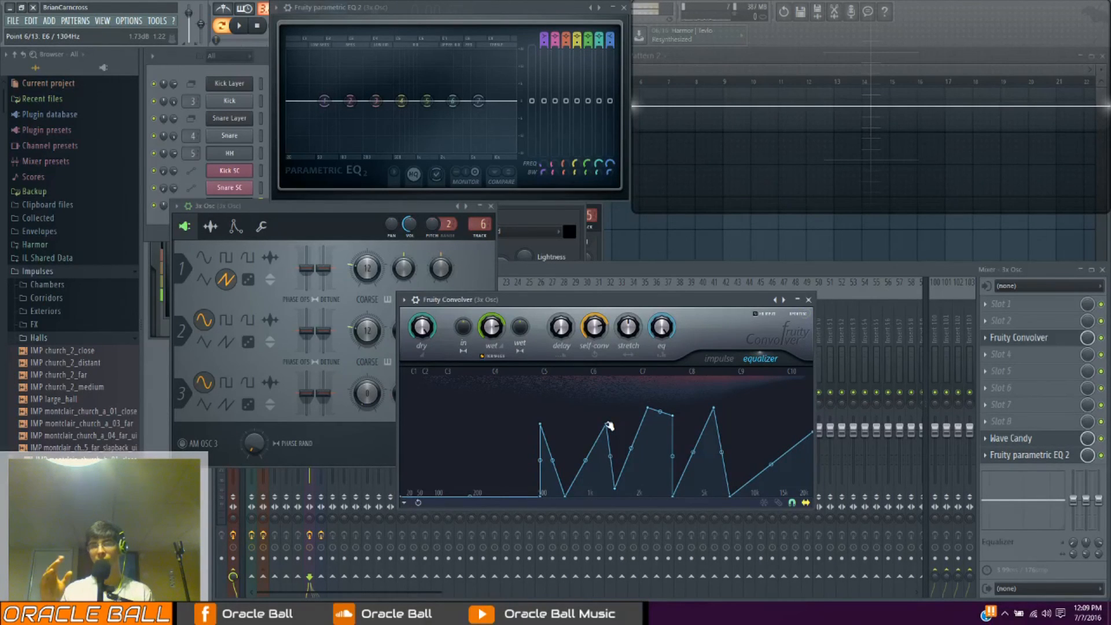
{"action": "right_click", "coordinate": [540, 425]}
{"action": "left_click", "coordinate": [559, 427]}
{"action": "mouse_move", "coordinate": [561, 433]}
{"action": "left_mouse_down"}
{"action": "mouse_move", "coordinate": [575, 432]}
{"action": "mouse_move", "coordinate": [565, 422]}
{"action": "left_mouse_up"}
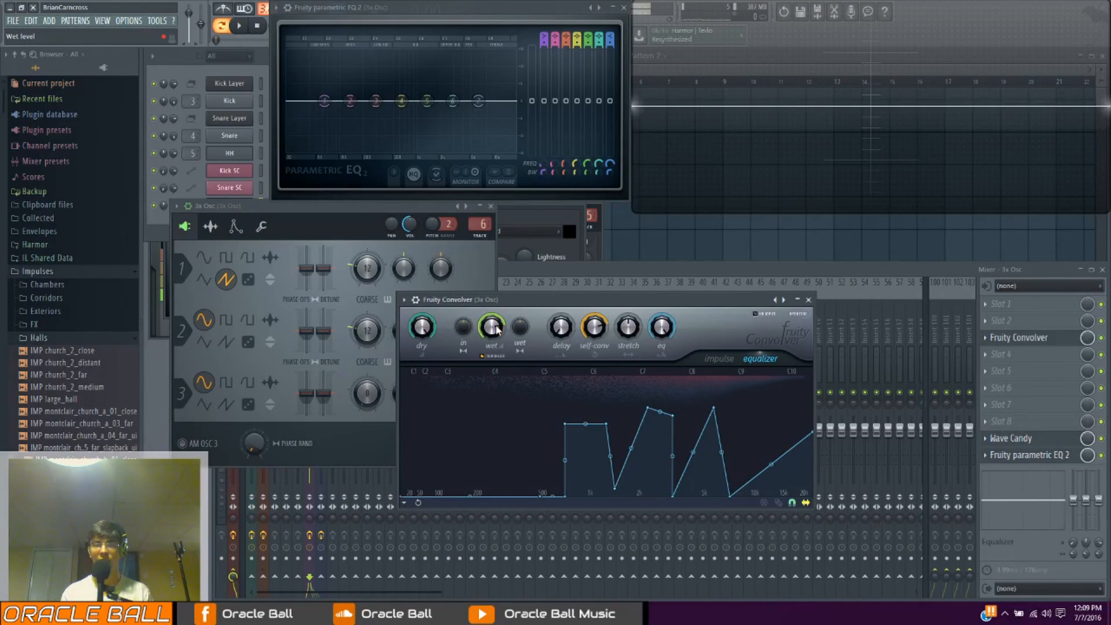
Return to the convolver's impulse view and play notes to hear the equalized reverb
{"action": "left_click", "coordinate": [730, 363]}
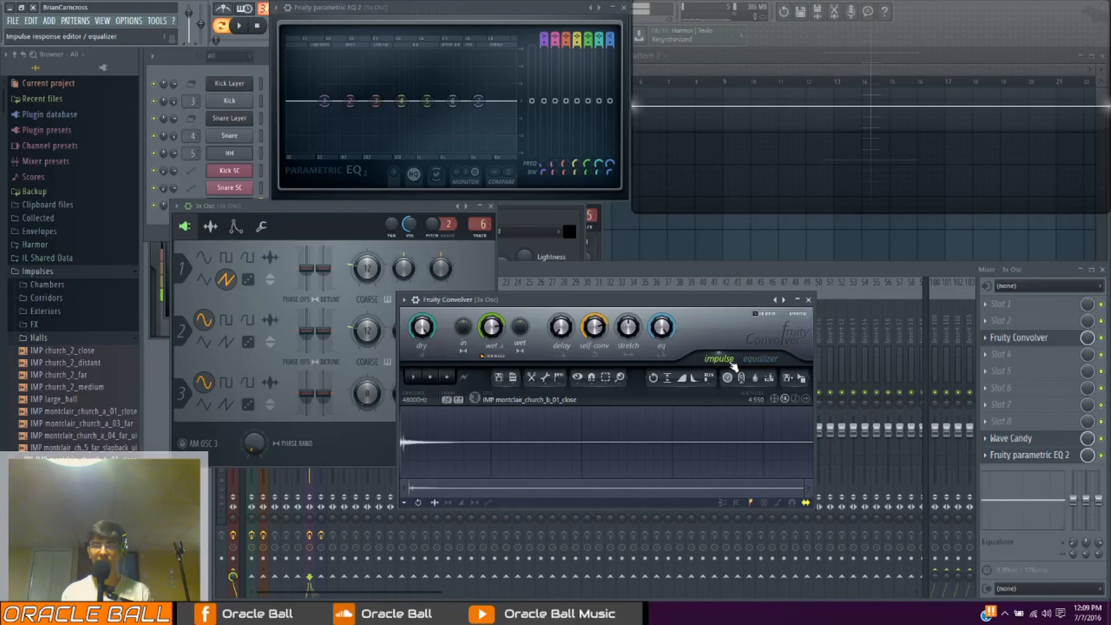
{"action": "key", "text": "r"}
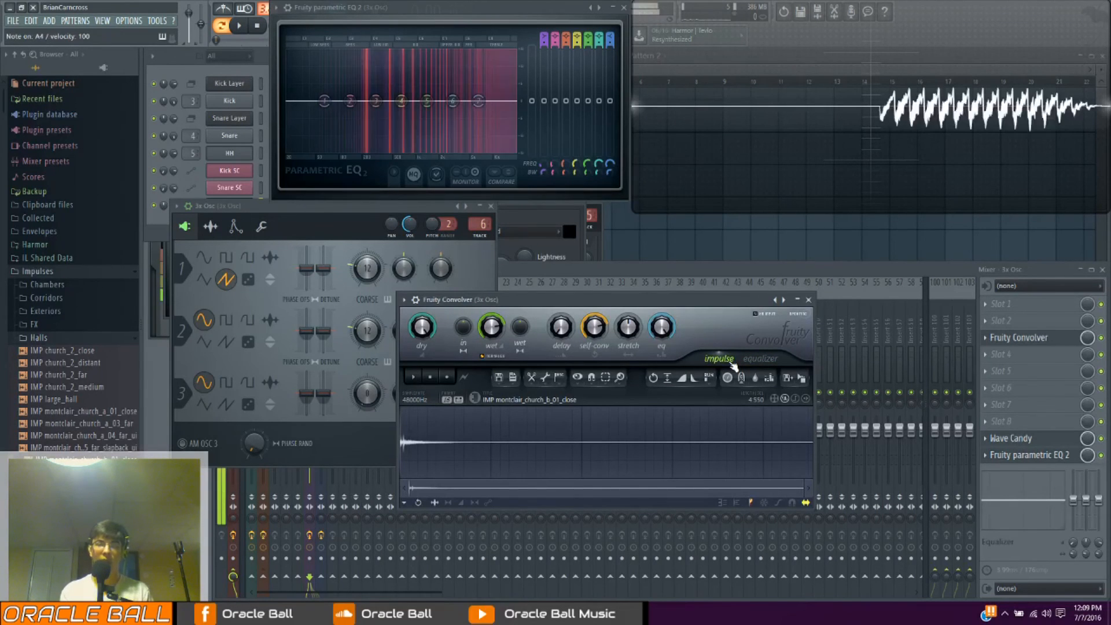
{"action": "key", "text": "r"}
{"action": "key", "text": "v"}
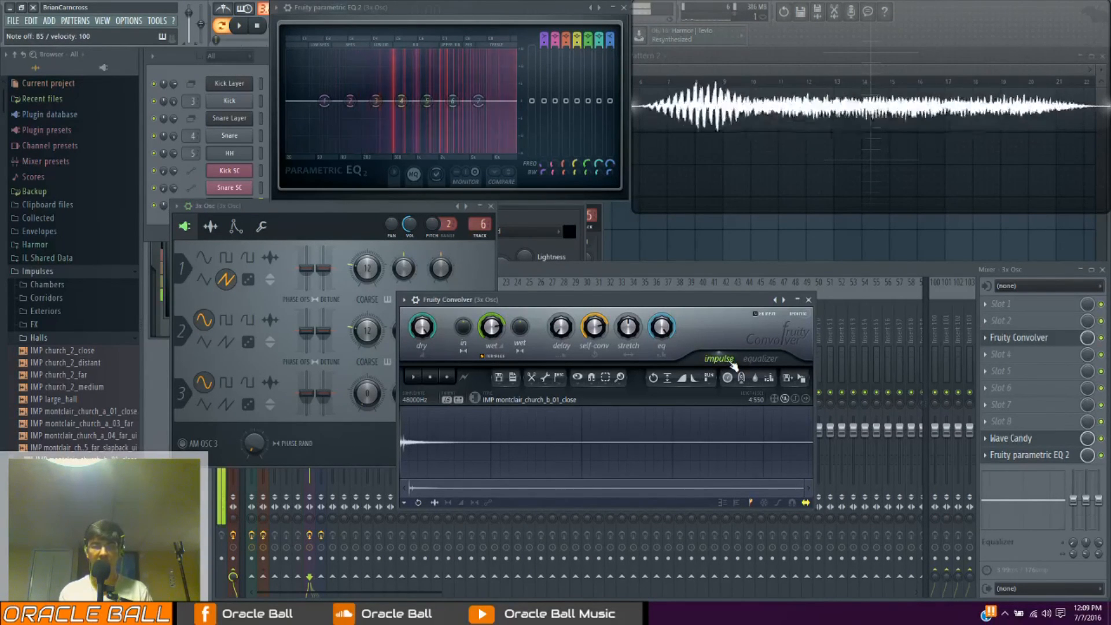
Add a low-frequency peak near 200 Hz to the convolver's equalizer while playing notes, and return to the impulse view
{"action": "left_click", "coordinate": [758, 358]}
{"action": "key", "text": "v"}
{"action": "key", "text": "r"}
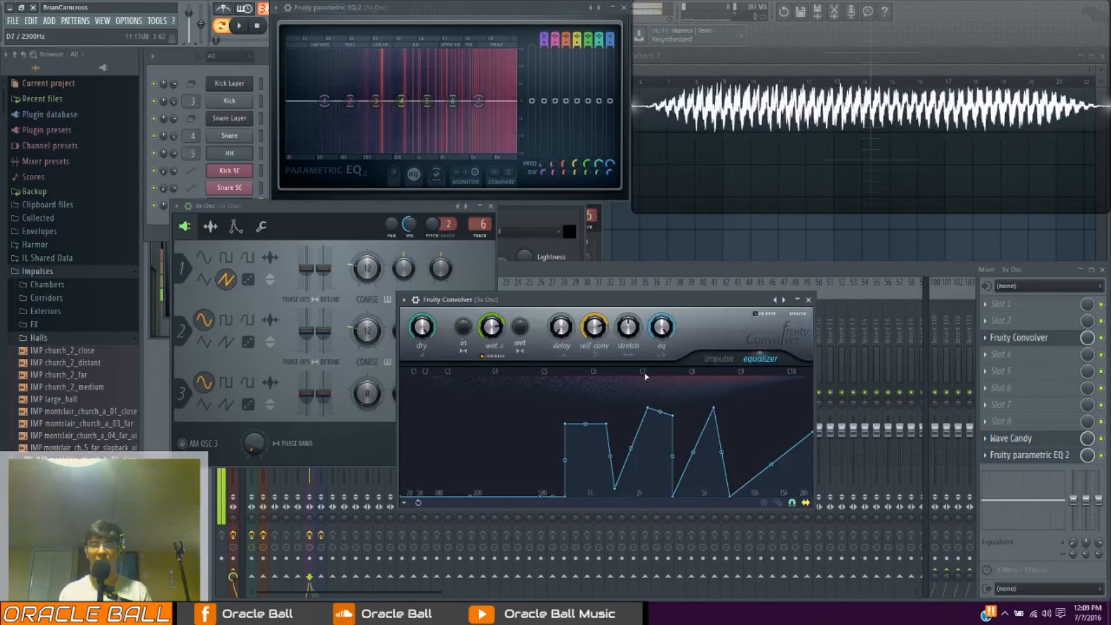
{"action": "left_click", "coordinate": [477, 433]}
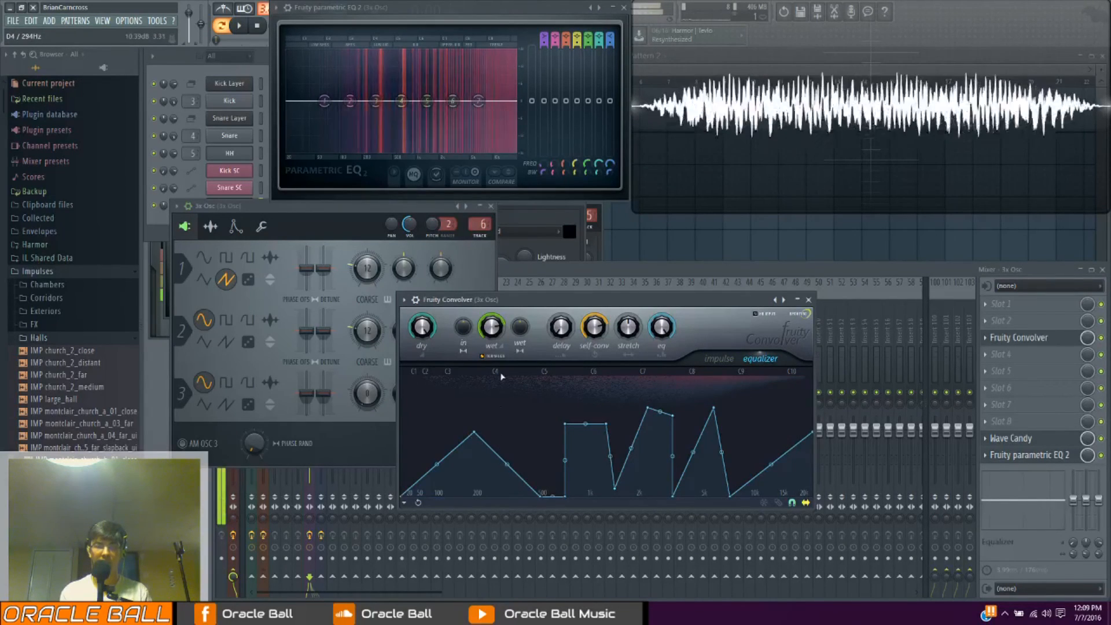
{"action": "left_click", "coordinate": [718, 358]}
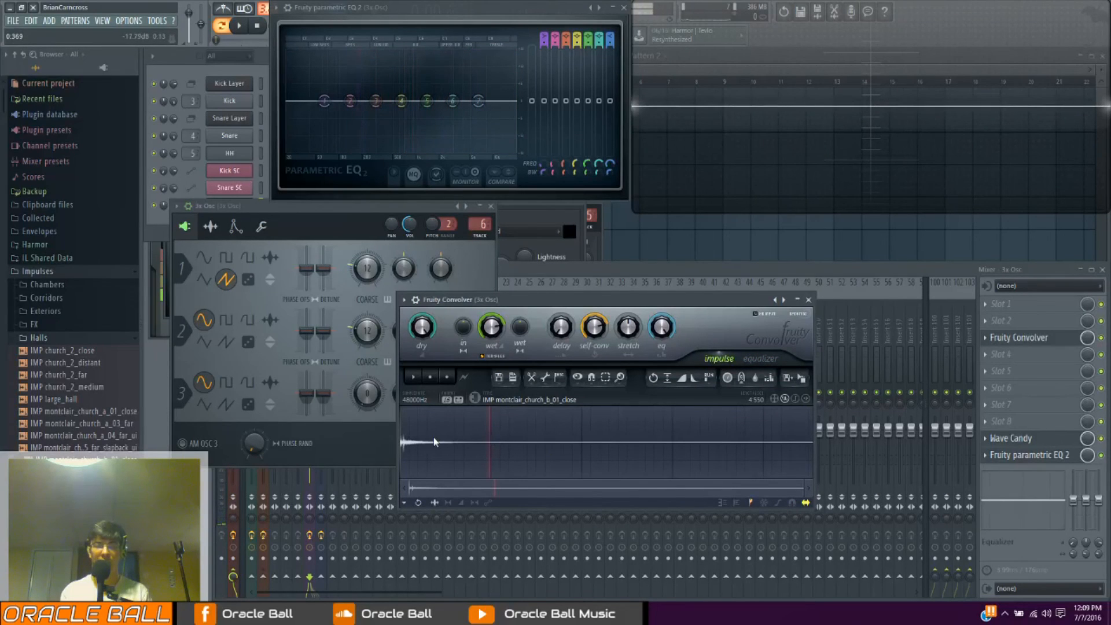
Find the Vocals pack in the browser and load the "Come On B" vocal sample as the convolver's impulse
{"action": "left_click", "coordinate": [432, 379]}
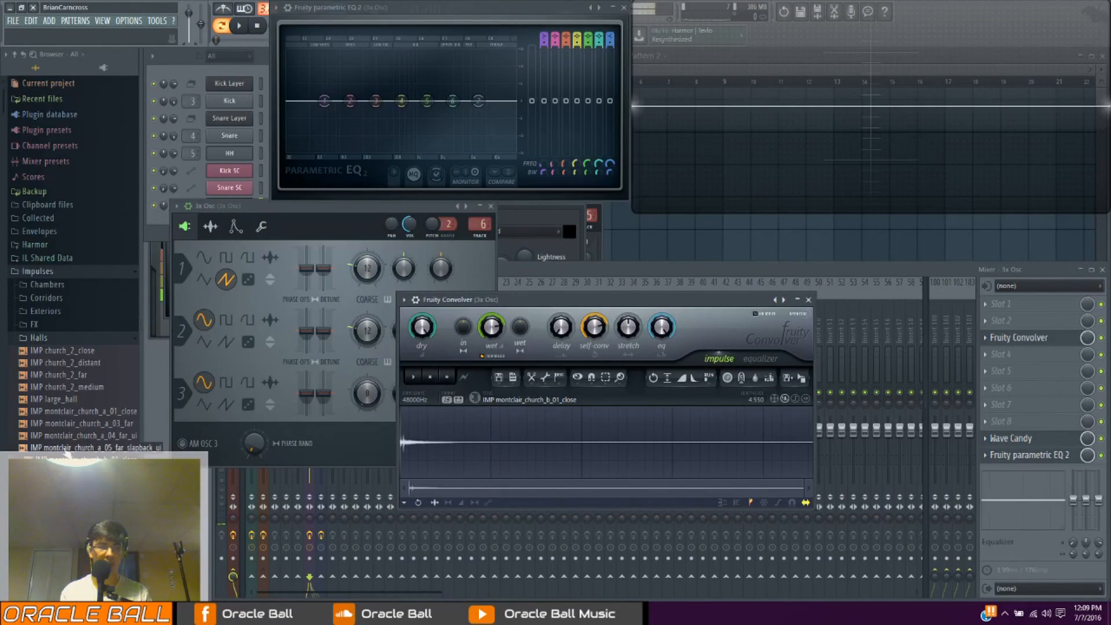
{"action": "scroll", "coordinate": [42, 389], "scroll_direction": "down", "scroll_amount": 5}
{"action": "scroll", "coordinate": [41, 389], "scroll_direction": "up", "scroll_amount": 5}
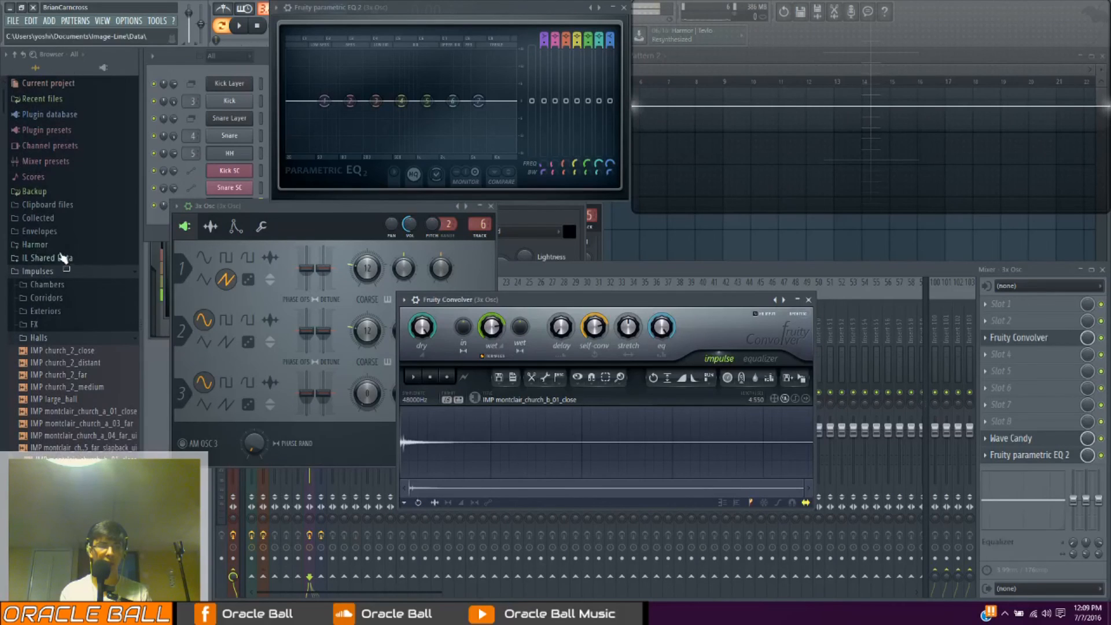
{"action": "left_click", "coordinate": [42, 339]}
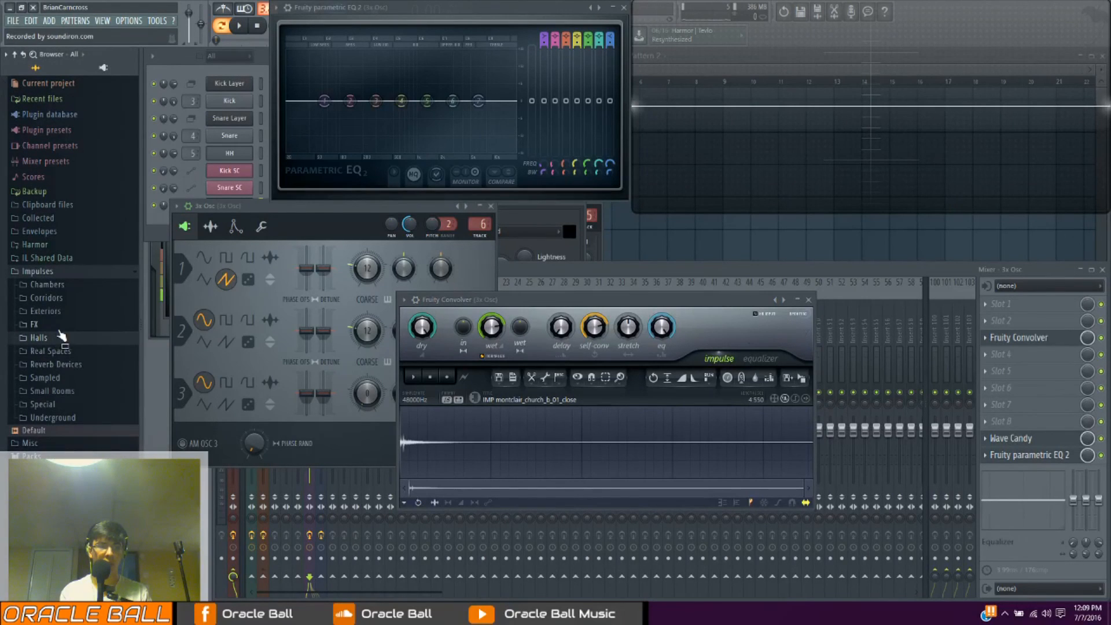
{"action": "left_click", "coordinate": [65, 277]}
{"action": "left_click", "coordinate": [35, 298]}
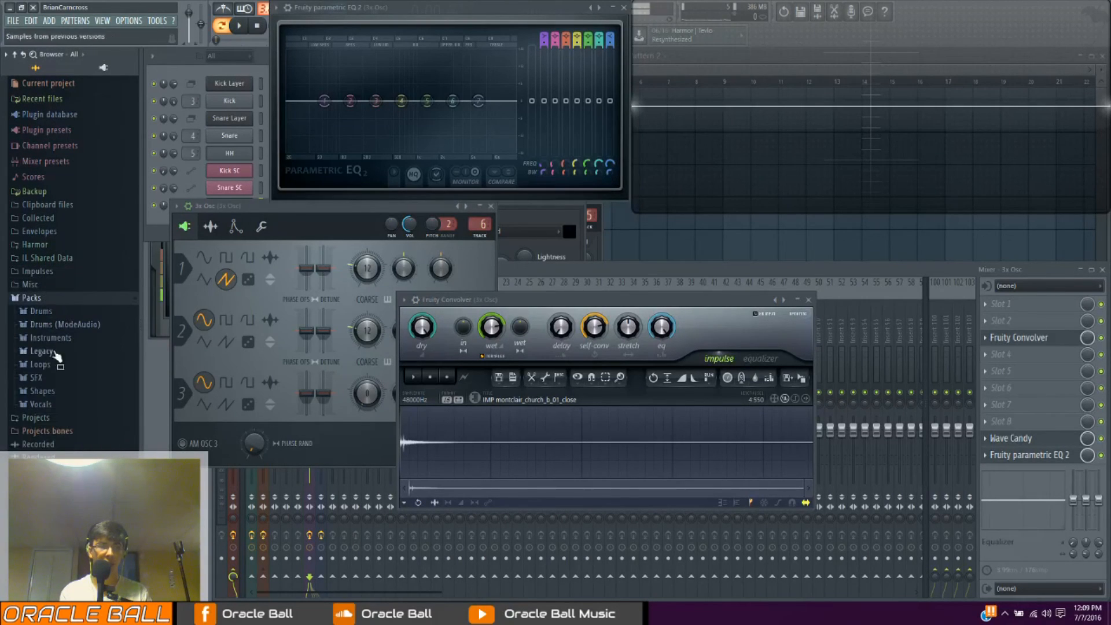
{"action": "left_click", "coordinate": [44, 404]}
{"action": "left_click_drag", "start_coordinate": [72, 423], "coordinate": [503, 452]}
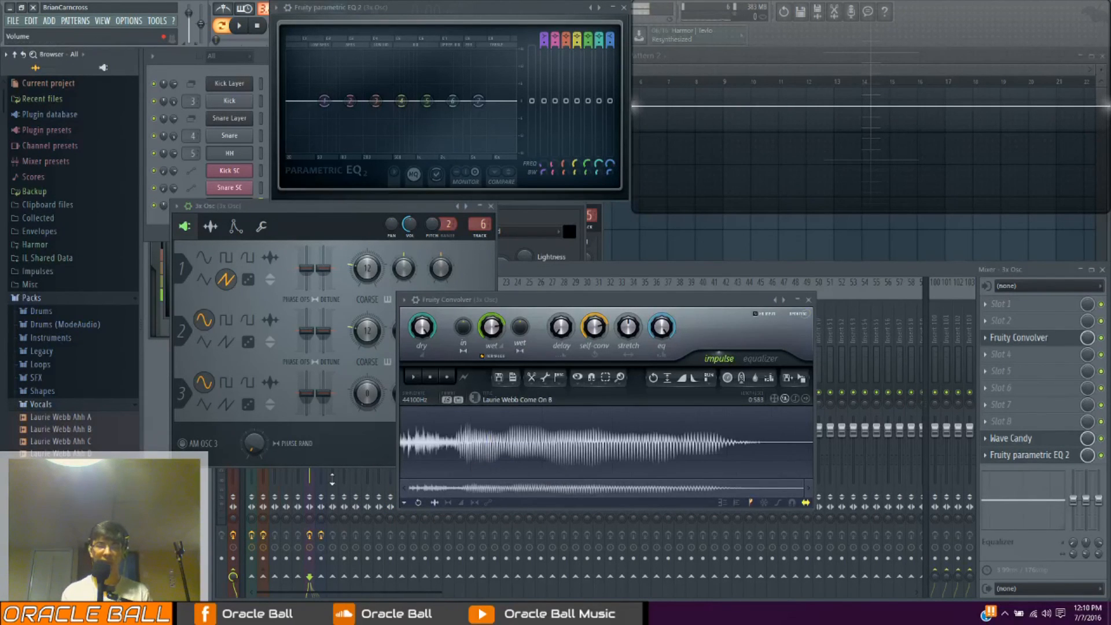
Play notes through the vocal impulse while lowering the convolver's self-convolution and raising its stretch
{"action": "left_click", "coordinate": [368, 213]}
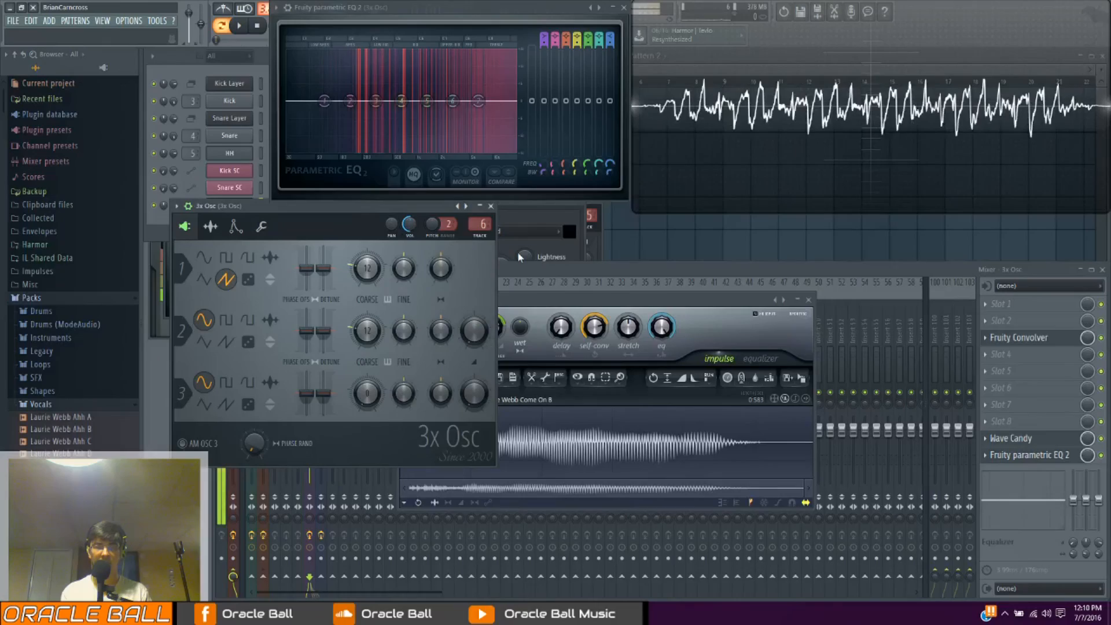
{"action": "left_click", "coordinate": [529, 299]}
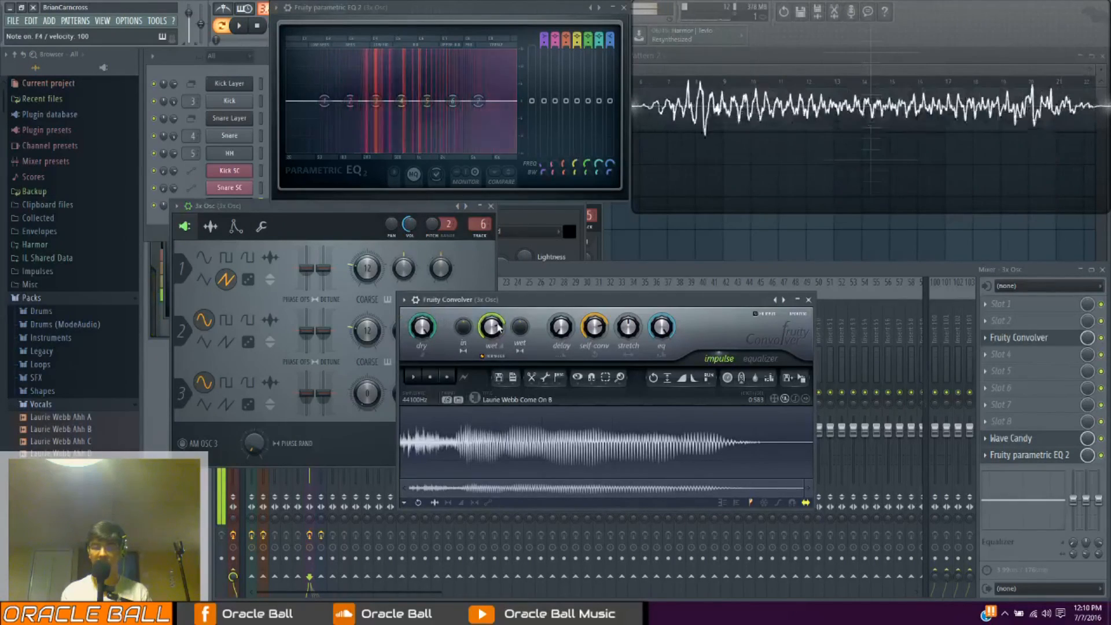
{"action": "left_click_drag", "start_coordinate": [597, 330], "coordinate": [635, 311]}
{"action": "key", "text": "x"}
{"action": "key", "text": "w"}
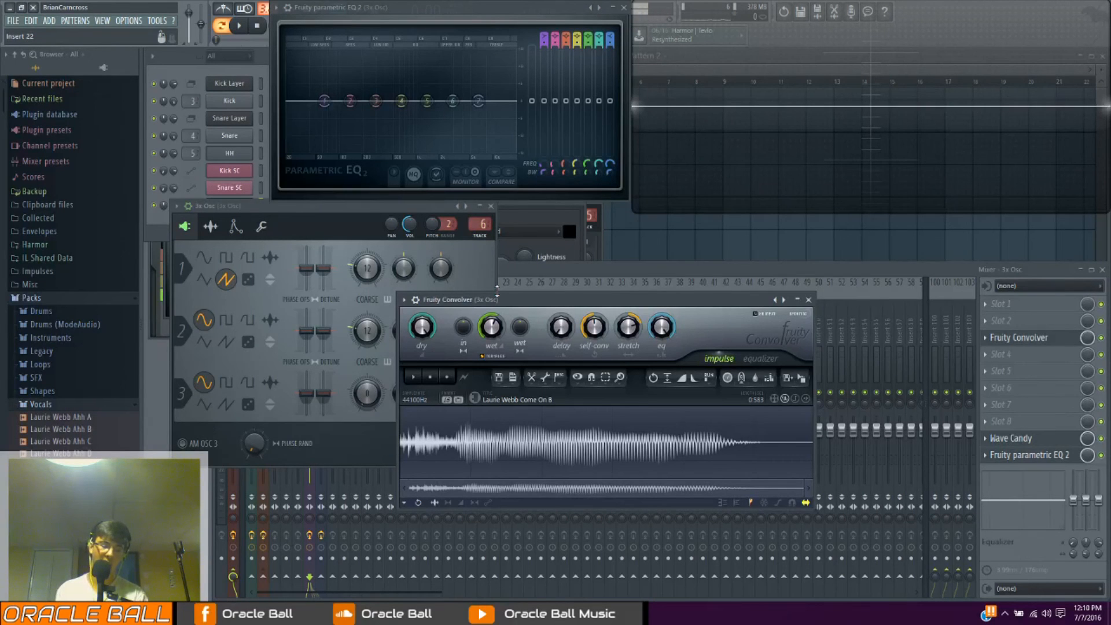
{"action": "left_click_drag", "start_coordinate": [308, 216], "coordinate": [311, 213]}
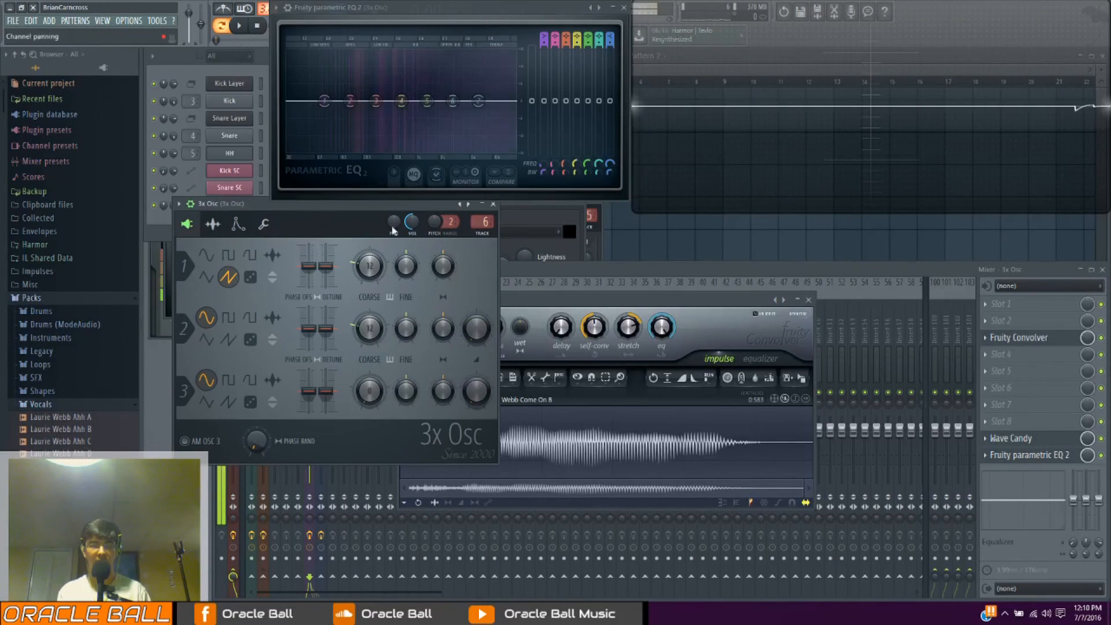
Replace the Fruity Convolver in mixer slot 3 with Fruity Chorus and move its window clear over the mixer
{"action": "left_click", "coordinate": [989, 345]}
{"action": "mouse_move", "coordinate": [992, 362]}
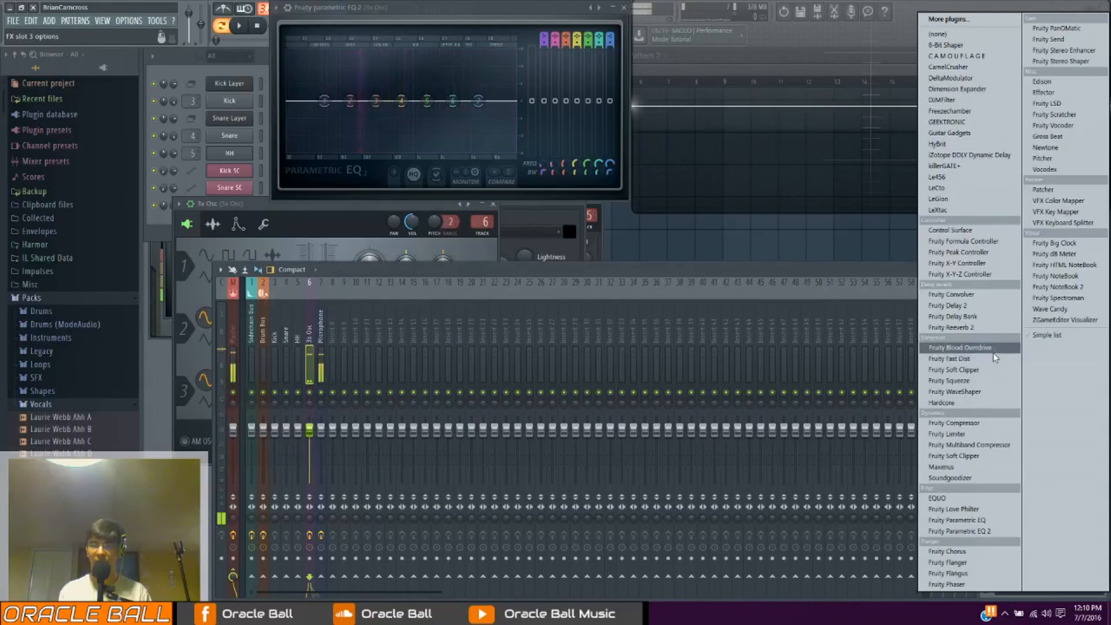
{"action": "left_click", "coordinate": [981, 546]}
{"action": "left_click_drag", "start_coordinate": [521, 301], "coordinate": [561, 317]}
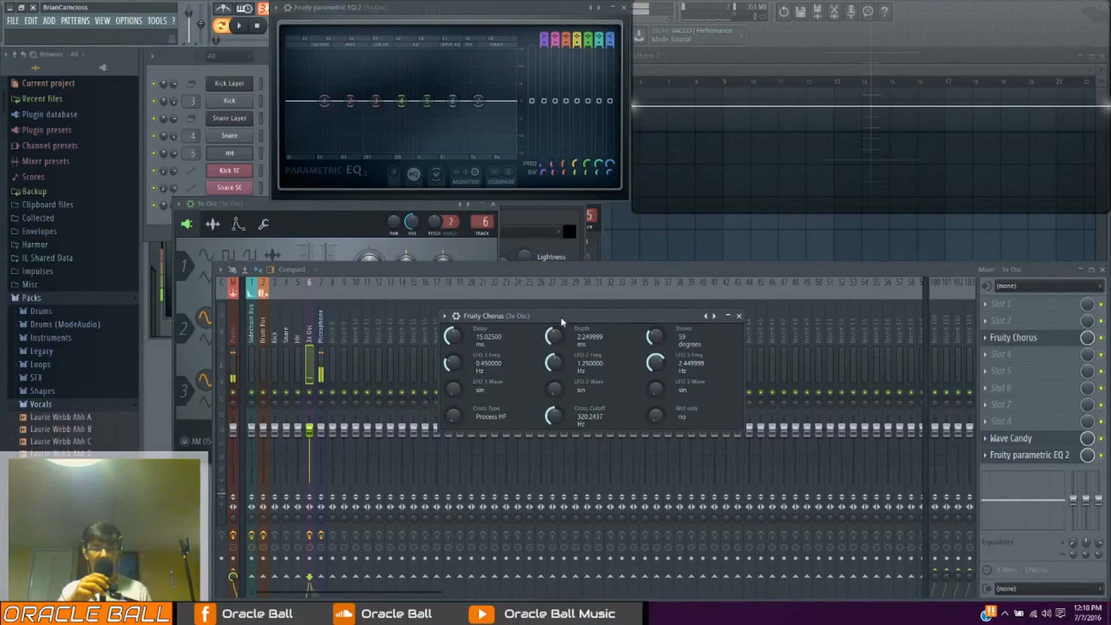
{"action": "left_click_drag", "start_coordinate": [540, 315], "coordinate": [563, 327]}
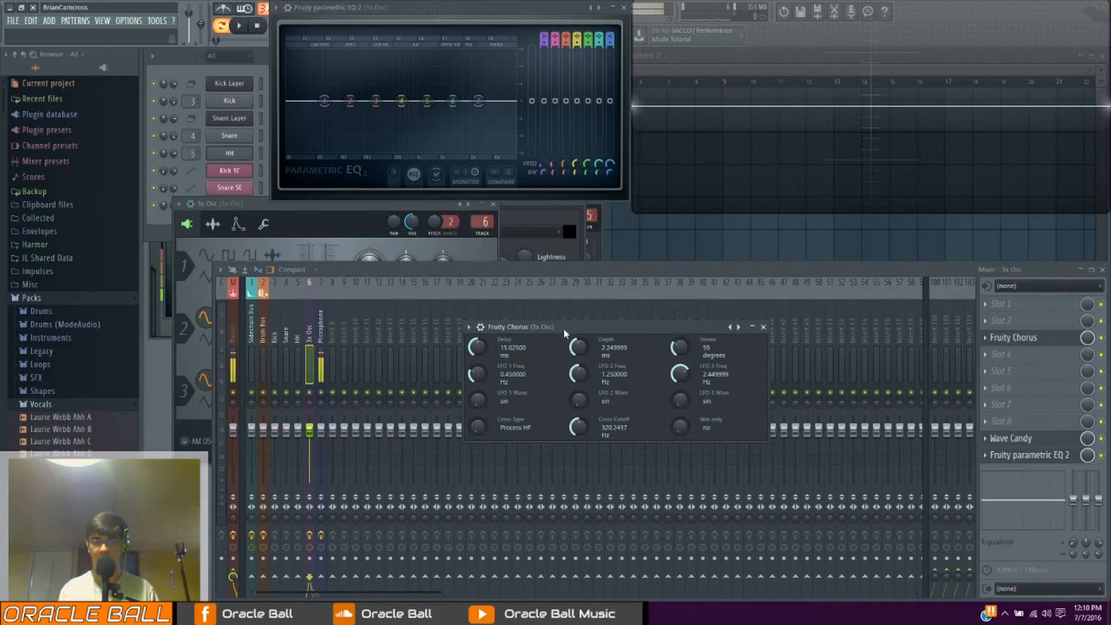
Set the chorus delay to about 11.5 ms, depth to about 3.2 ms and stereo to 73 degrees
{"action": "mouse_move", "coordinate": [474, 351]}
{"action": "left_mouse_down"}
{"action": "mouse_move", "coordinate": [475, 382]}
{"action": "mouse_move", "coordinate": [474, 359]}
{"action": "left_mouse_up"}
{"action": "left_click_drag", "start_coordinate": [577, 353], "coordinate": [577, 336]}
{"action": "left_click_drag", "start_coordinate": [671, 363], "coordinate": [672, 350]}
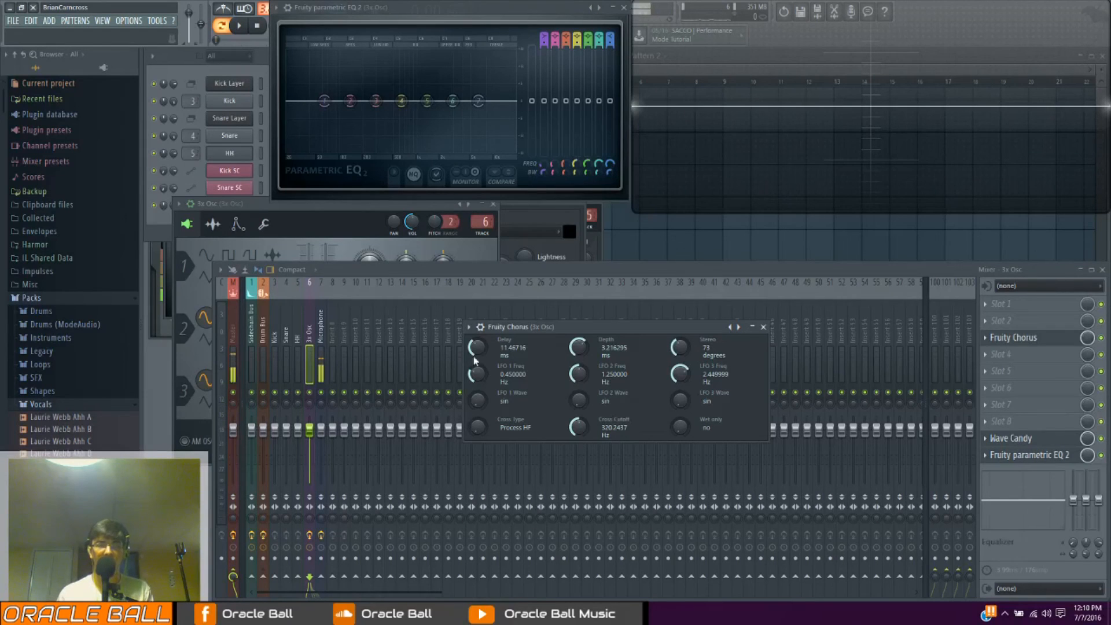
Arrange the 3x Osc and Fruity Chorus windows side by side below the EQ display
{"action": "left_click_drag", "start_coordinate": [253, 202], "coordinate": [396, 197]}
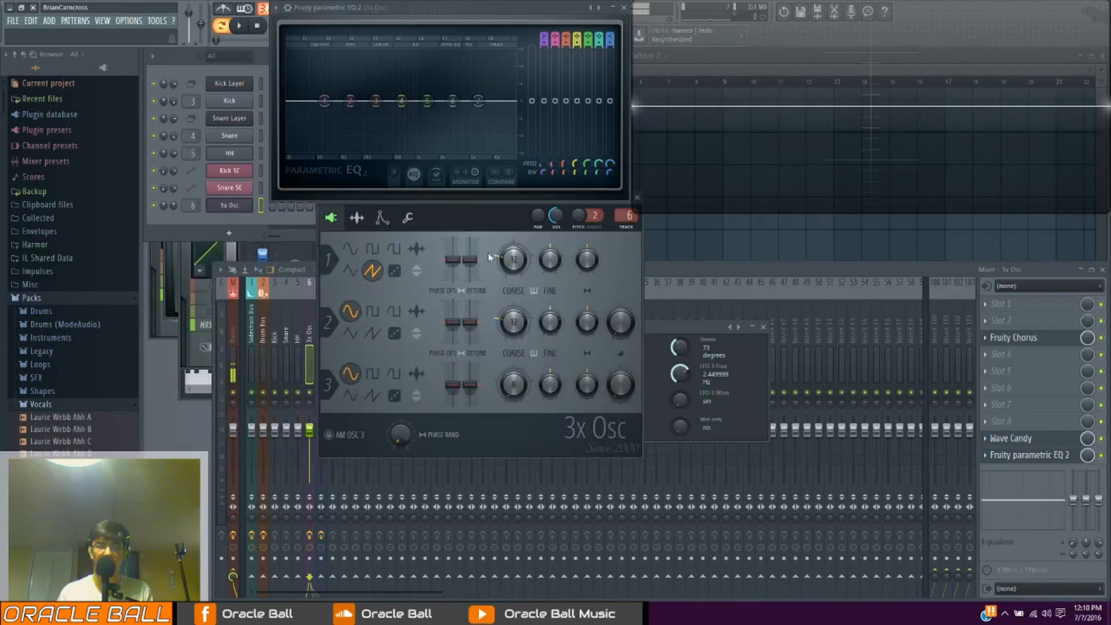
{"action": "left_click_drag", "start_coordinate": [479, 208], "coordinate": [477, 208]}
{"action": "left_click_drag", "start_coordinate": [340, 240], "coordinate": [308, 276]}
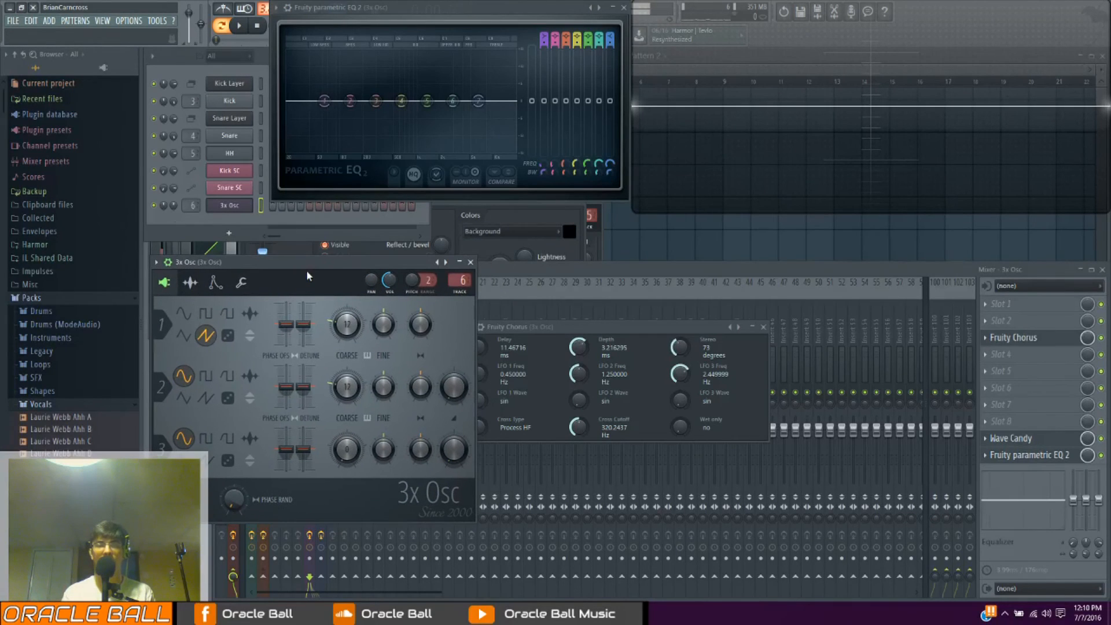
{"action": "left_click_drag", "start_coordinate": [558, 328], "coordinate": [603, 317]}
{"action": "left_click_drag", "start_coordinate": [394, 261], "coordinate": [388, 325]}
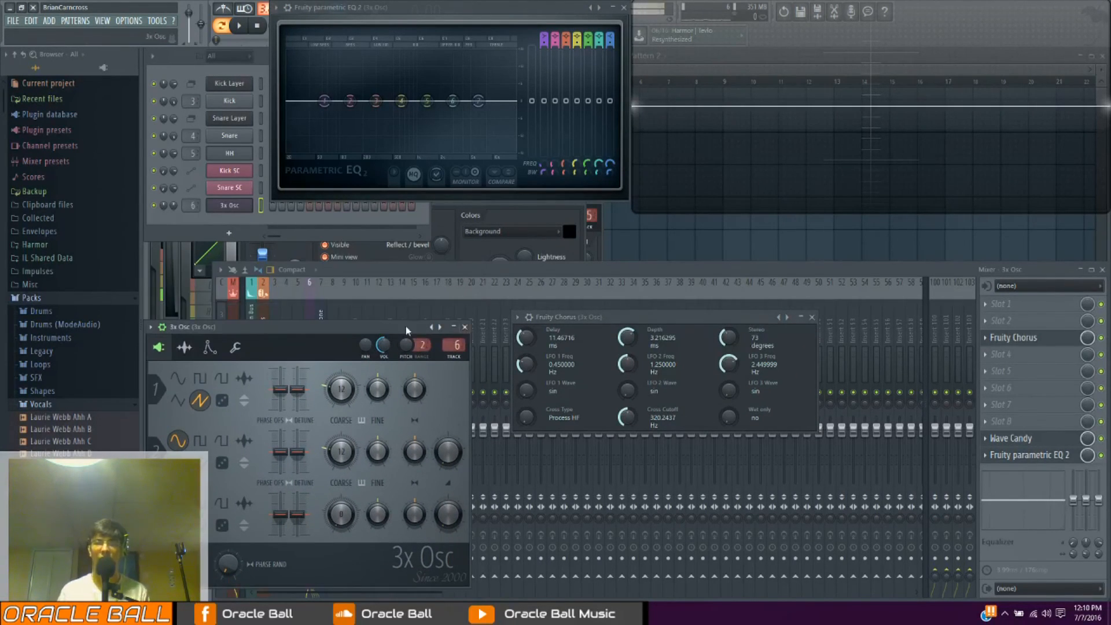
{"action": "left_click_drag", "start_coordinate": [613, 314], "coordinate": [639, 297]}
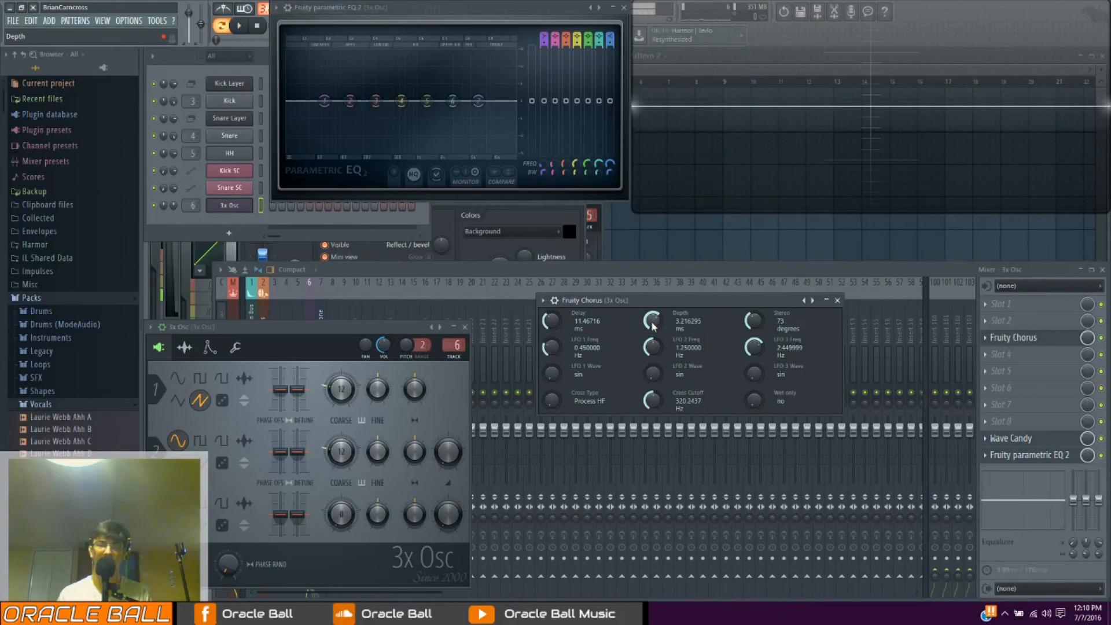
Lower the chorus LFO frequencies to about 0.09 Hz for LFO 1, 0.9 Hz for LFO 2 and 2.05 Hz for LFO 3
{"action": "left_click_drag", "start_coordinate": [550, 348], "coordinate": [551, 356]}
{"action": "left_click_drag", "start_coordinate": [653, 348], "coordinate": [652, 356]}
{"action": "left_click_drag", "start_coordinate": [551, 348], "coordinate": [551, 355]}
{"action": "left_click_drag", "start_coordinate": [755, 349], "coordinate": [755, 354]}
Widen the chorus stereo to 128 degrees and sweep the cross cutoff to about 324 Hz while playing notes
{"action": "left_click_drag", "start_coordinate": [669, 300], "coordinate": [655, 294]}
{"action": "left_click_drag", "start_coordinate": [740, 314], "coordinate": [739, 301]}
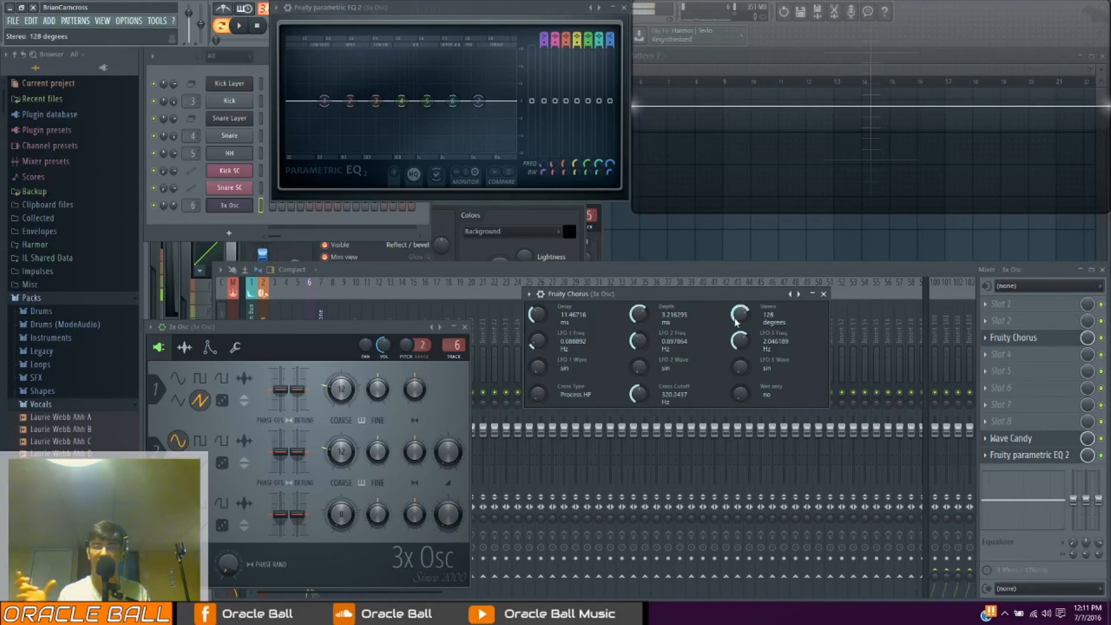
{"action": "mouse_move", "coordinate": [642, 395]}
{"action": "left_mouse_down"}
{"action": "mouse_move", "coordinate": [640, 423]}
{"action": "mouse_move", "coordinate": [640, 397]}
{"action": "left_mouse_up"}
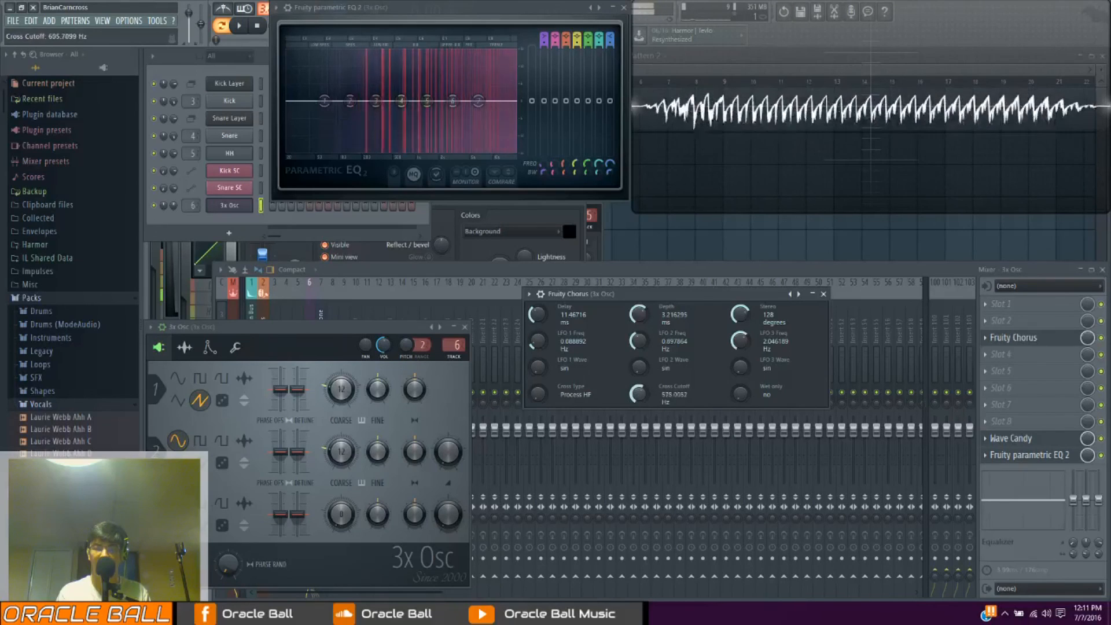
Try another LFO 1 wave and return it to sin, and set LFO 2 and LFO 3 waves to sin^3 while playing notes
{"action": "left_click_drag", "start_coordinate": [540, 371], "coordinate": [540, 369]}
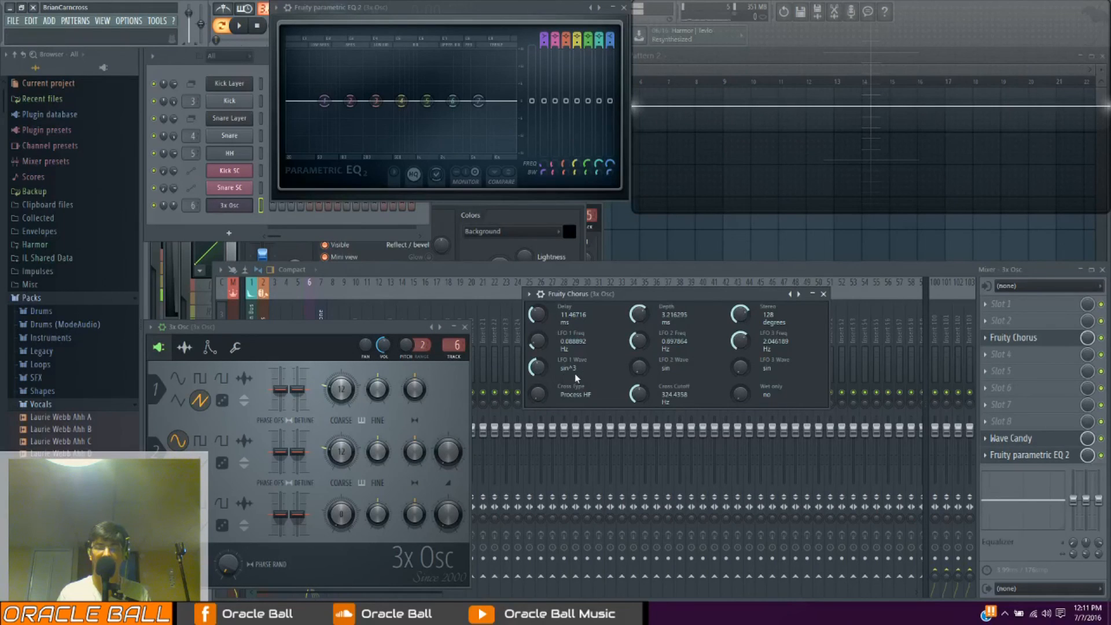
{"action": "left_click_drag", "start_coordinate": [565, 379], "coordinate": [533, 405]}
{"action": "key", "text": "n"}
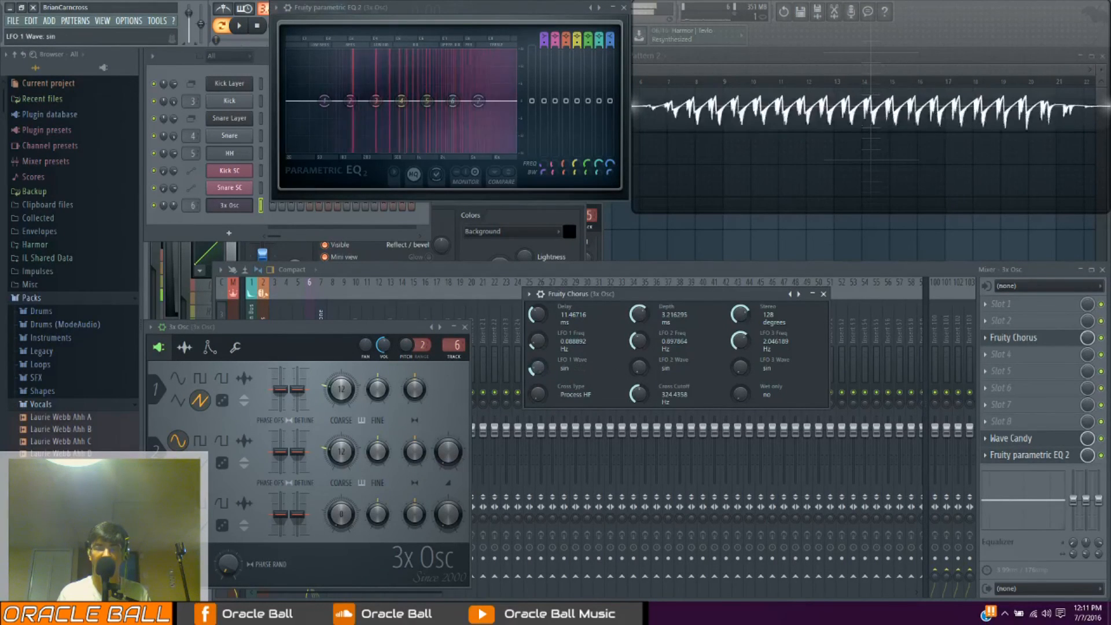
{"action": "left_click_drag", "start_coordinate": [639, 369], "coordinate": [639, 354]}
{"action": "key", "text": "x"}
{"action": "left_click_drag", "start_coordinate": [736, 362], "coordinate": [737, 376]}
{"action": "left_click_drag", "start_coordinate": [642, 364], "coordinate": [642, 371]}
{"action": "key", "text": "x"}
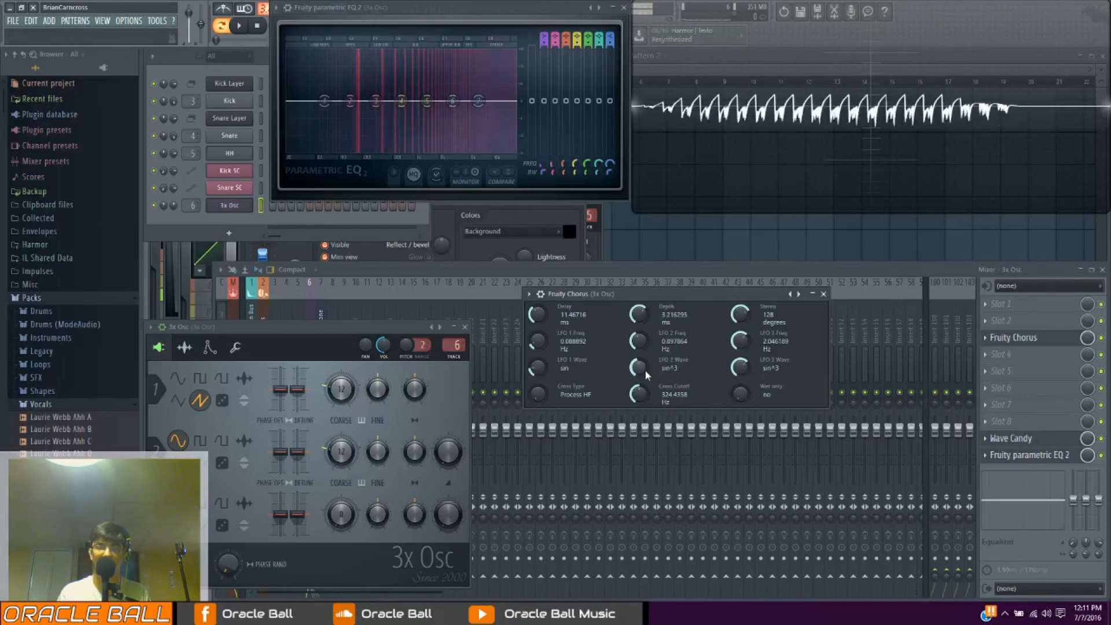
{"action": "key", "text": "x"}
Set LFO 3 to about 3.12 Hz, LFO 2 to about 0.33 Hz and LFO 1 to about 0.22 Hz while playing notes
{"action": "left_click_drag", "start_coordinate": [731, 357], "coordinate": [727, 345]}
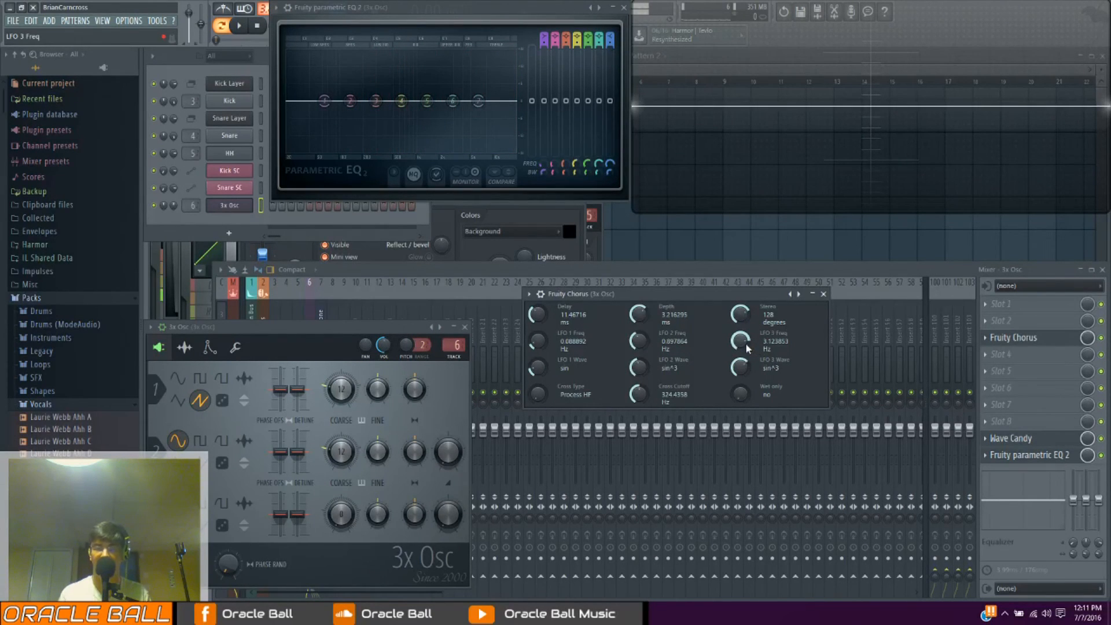
{"action": "left_click_drag", "start_coordinate": [638, 343], "coordinate": [636, 354]}
{"action": "key", "text": "x"}
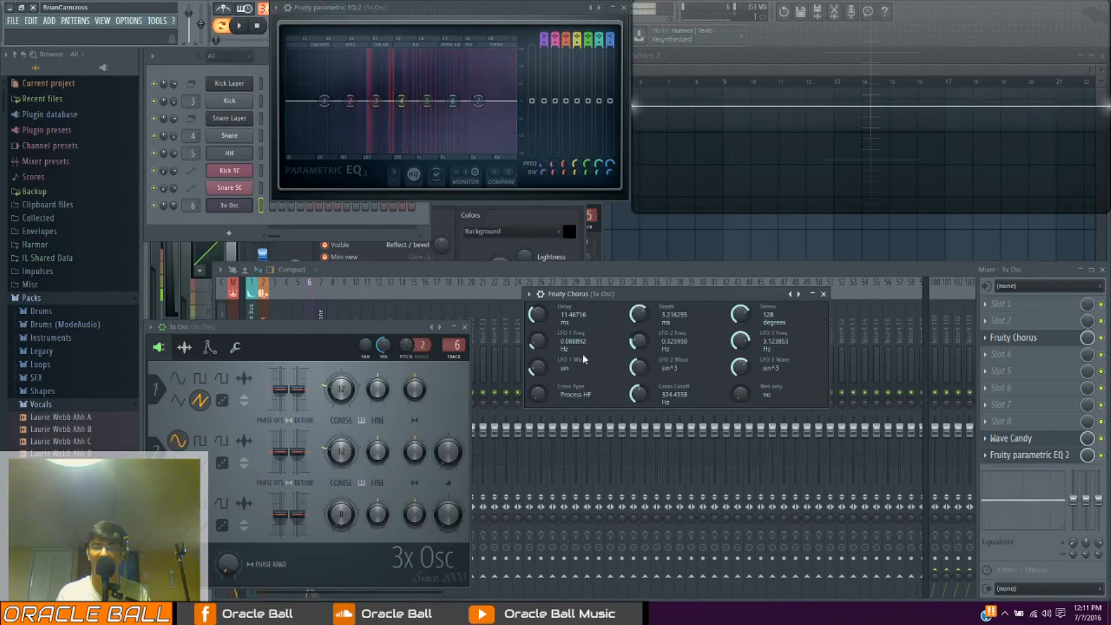
{"action": "left_click_drag", "start_coordinate": [536, 344], "coordinate": [536, 341]}
{"action": "key", "text": "x"}
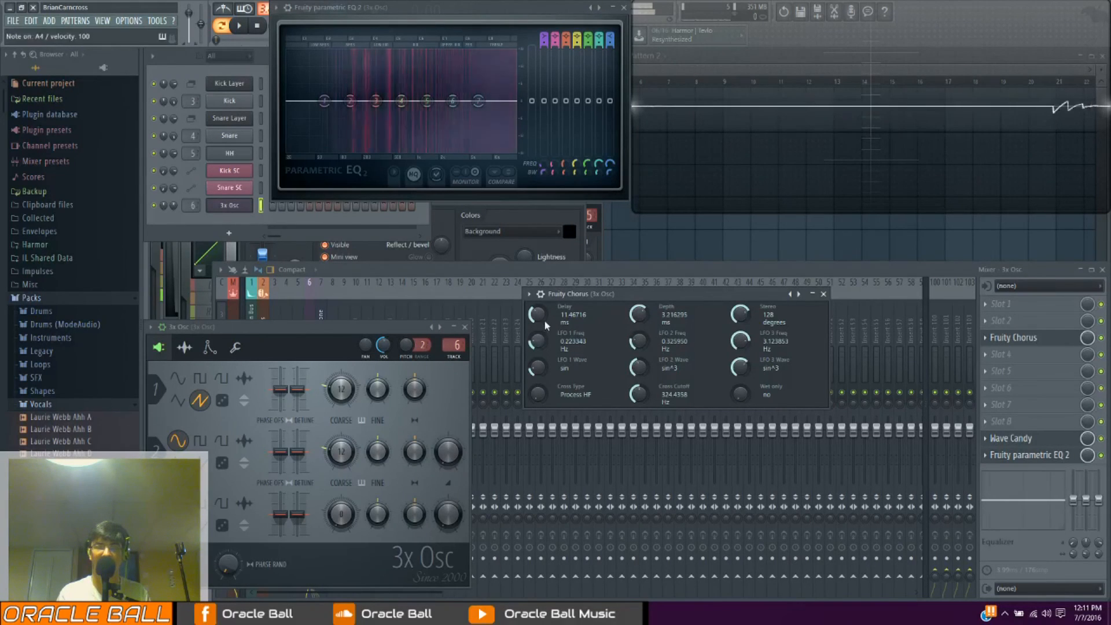
Load the chorus's 50 detune preset and step through the following presets, playing notes to hear them
{"action": "left_click", "coordinate": [526, 294]}
{"action": "mouse_move", "coordinate": [558, 331]}
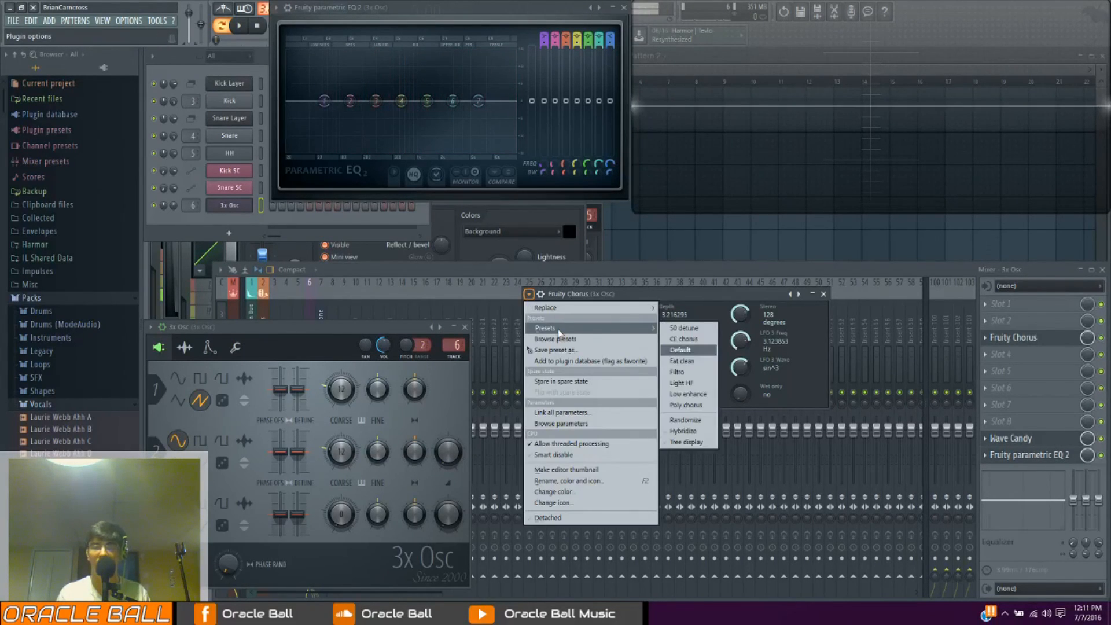
{"action": "left_click", "coordinate": [688, 328]}
{"action": "key", "text": "x"}
{"action": "left_click", "coordinate": [798, 294]}
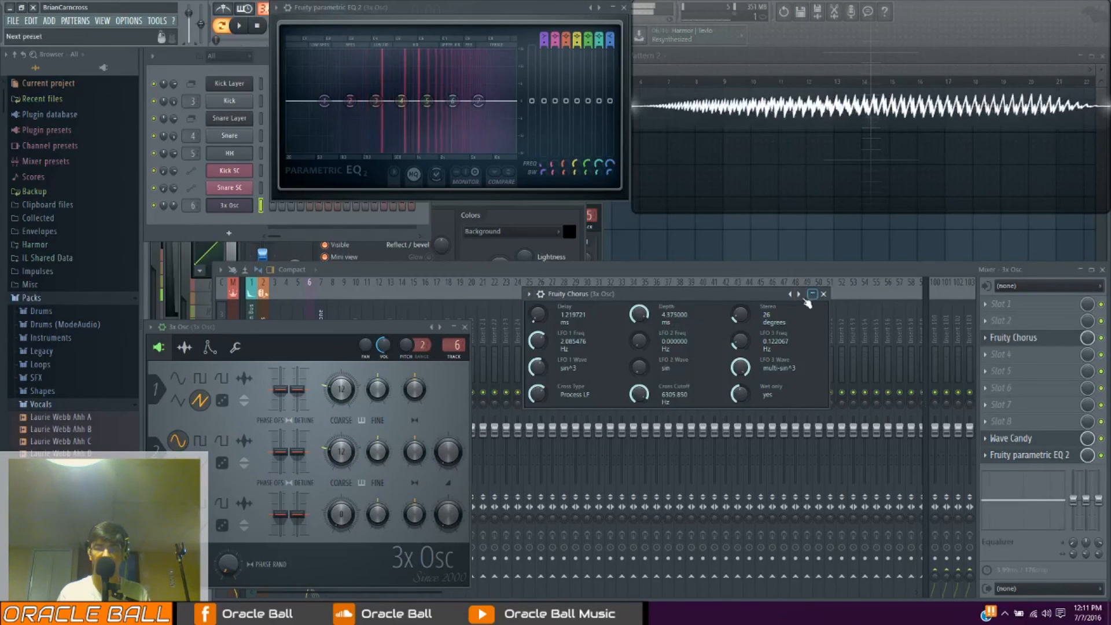
{"action": "key", "text": "x"}
{"action": "left_click", "coordinate": [798, 294]}
Load the Poly chorus preset and play notes to hear it on the 3x Osc wave
{"action": "left_click", "coordinate": [528, 293]}
{"action": "mouse_move", "coordinate": [579, 328]}
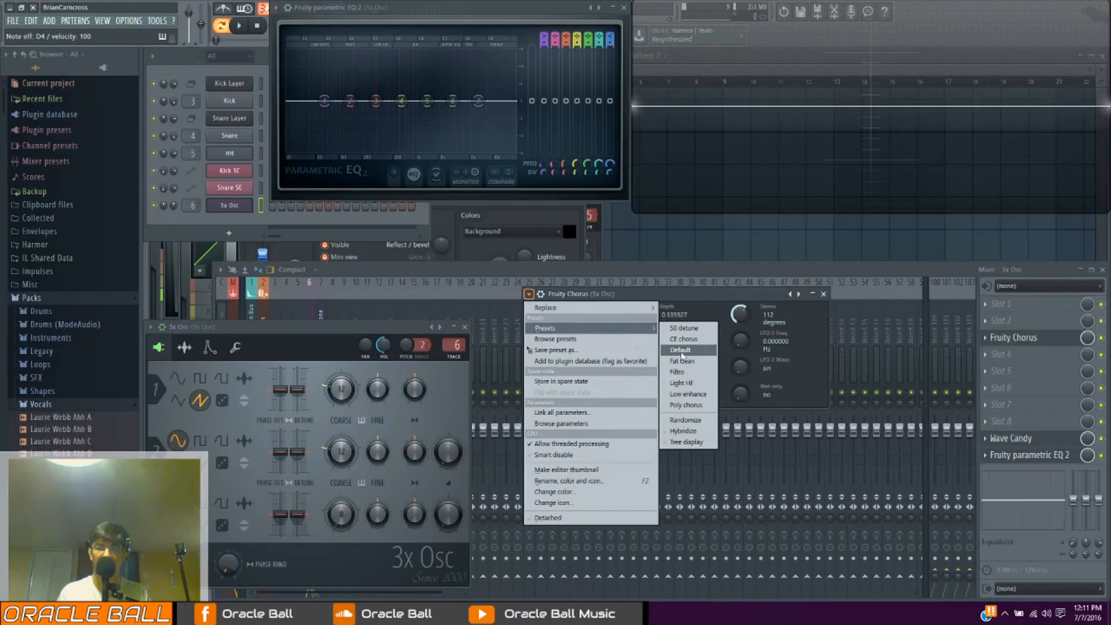
{"action": "left_click", "coordinate": [692, 405]}
{"action": "key", "text": "z"}
{"action": "key", "text": "c"}
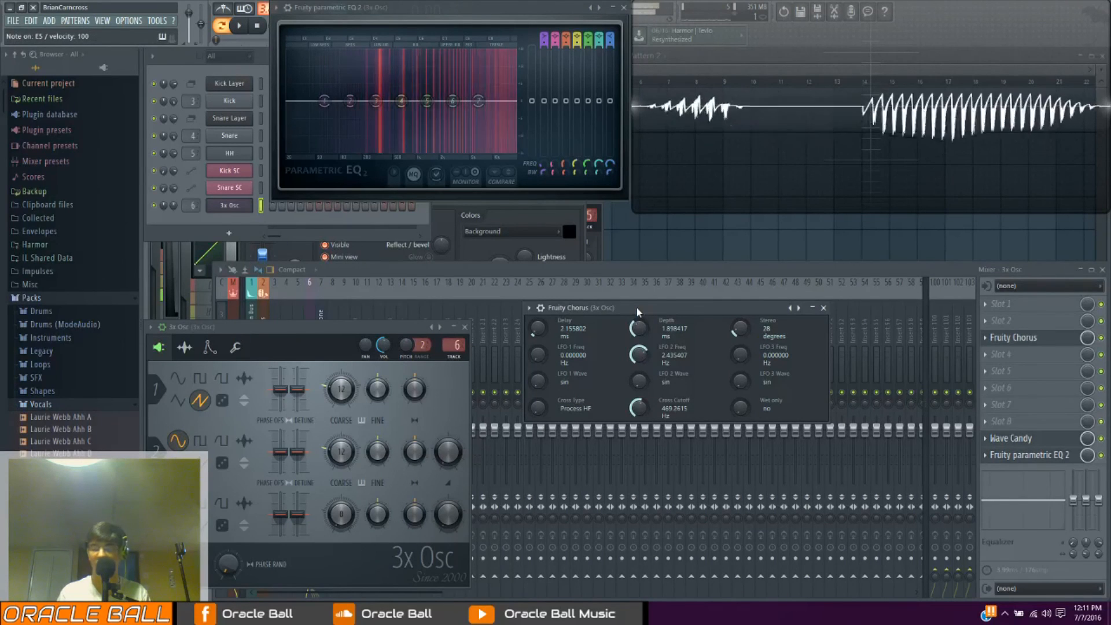
Raise the chorus delay to about 5 ms, depth to about 2.5 ms and stereo to 56 degrees
{"action": "left_click_drag", "start_coordinate": [538, 329], "coordinate": [539, 317]}
{"action": "left_click_drag", "start_coordinate": [642, 337], "coordinate": [647, 333]}
{"action": "left_click_drag", "start_coordinate": [740, 330], "coordinate": [741, 323]}
Set LFO 2 to about 1.42 Hz, LFO 1 to 0.13 Hz, LFO 3 to 0.78 Hz and cross cutoff to 111 Hz, playing notes
{"action": "left_click_drag", "start_coordinate": [641, 351], "coordinate": [644, 356]}
{"action": "left_click_drag", "start_coordinate": [540, 356], "coordinate": [541, 350]}
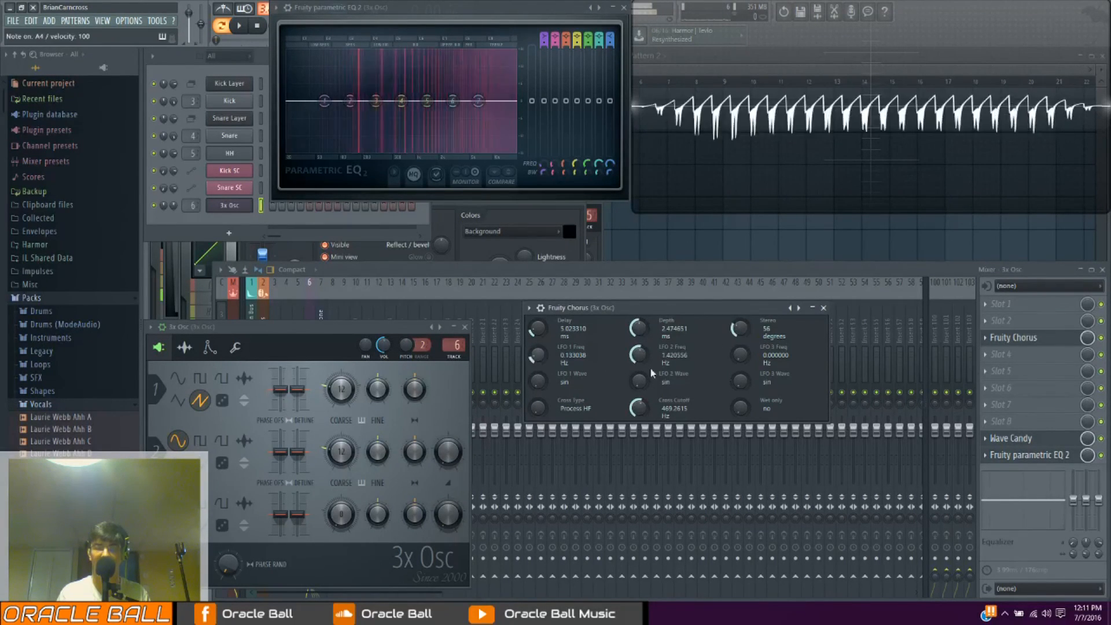
{"action": "left_click_drag", "start_coordinate": [740, 354], "coordinate": [740, 347]}
{"action": "left_click_drag", "start_coordinate": [639, 408], "coordinate": [641, 408]}
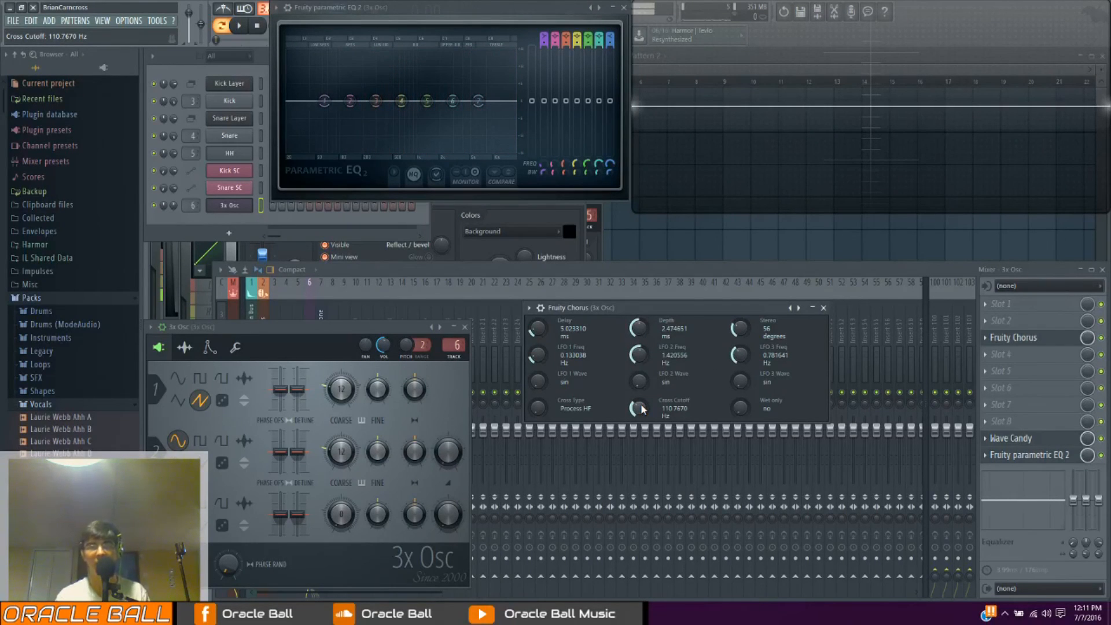
{"action": "key", "text": "n"}
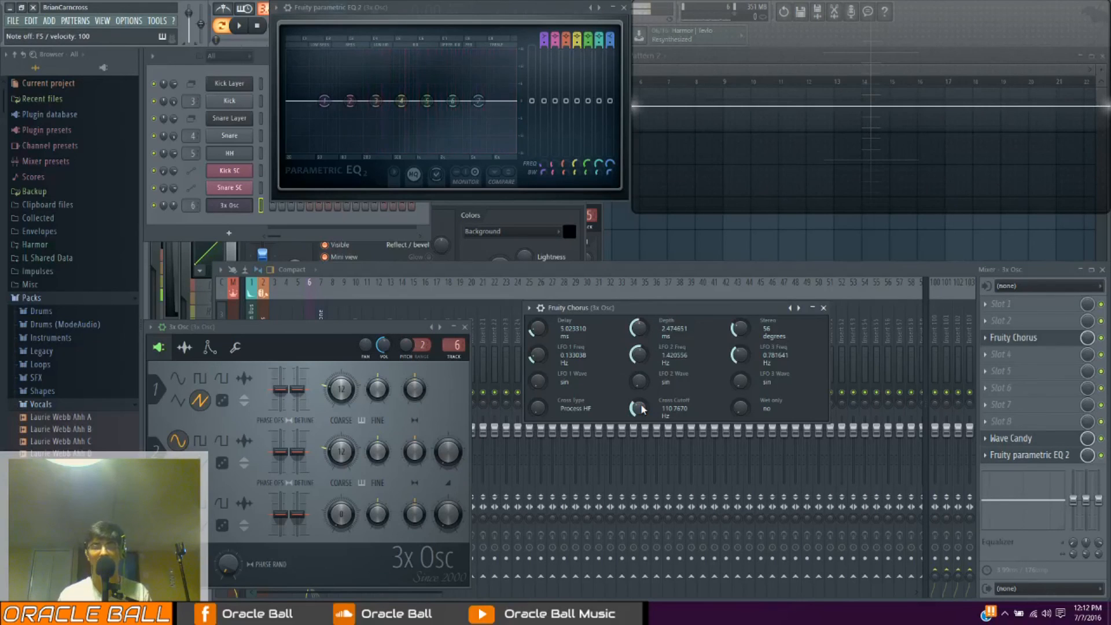
Replace the Fruity Chorus in the 3x Osc track's effect slot 3 with Fruity Flanger and reposition its window
{"action": "left_click", "coordinate": [237, 206]}
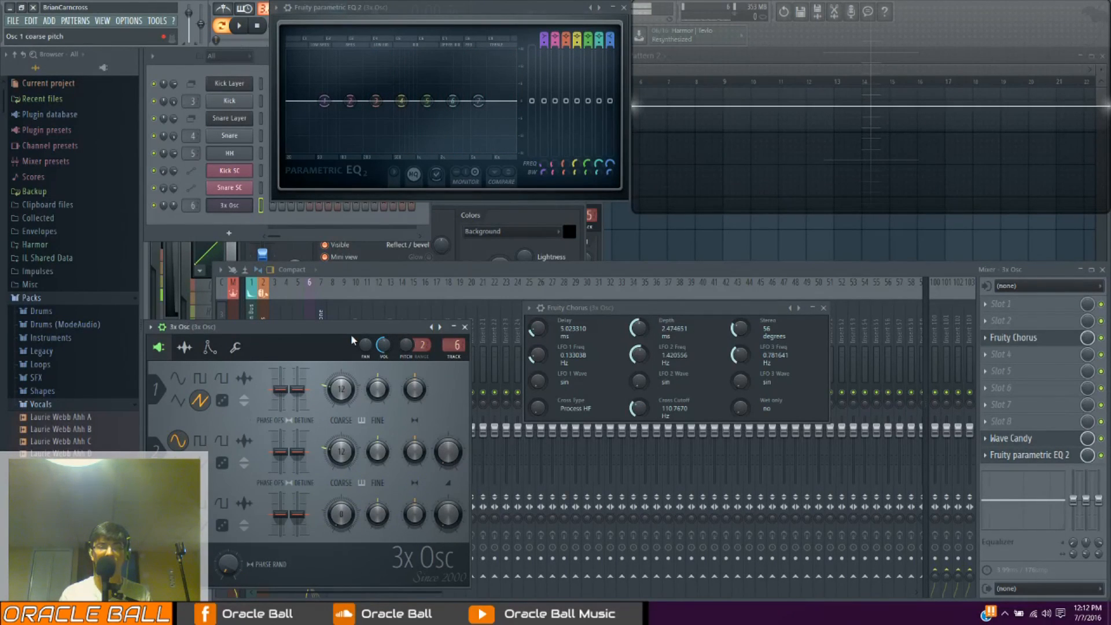
{"action": "left_click_drag", "start_coordinate": [711, 313], "coordinate": [731, 299]}
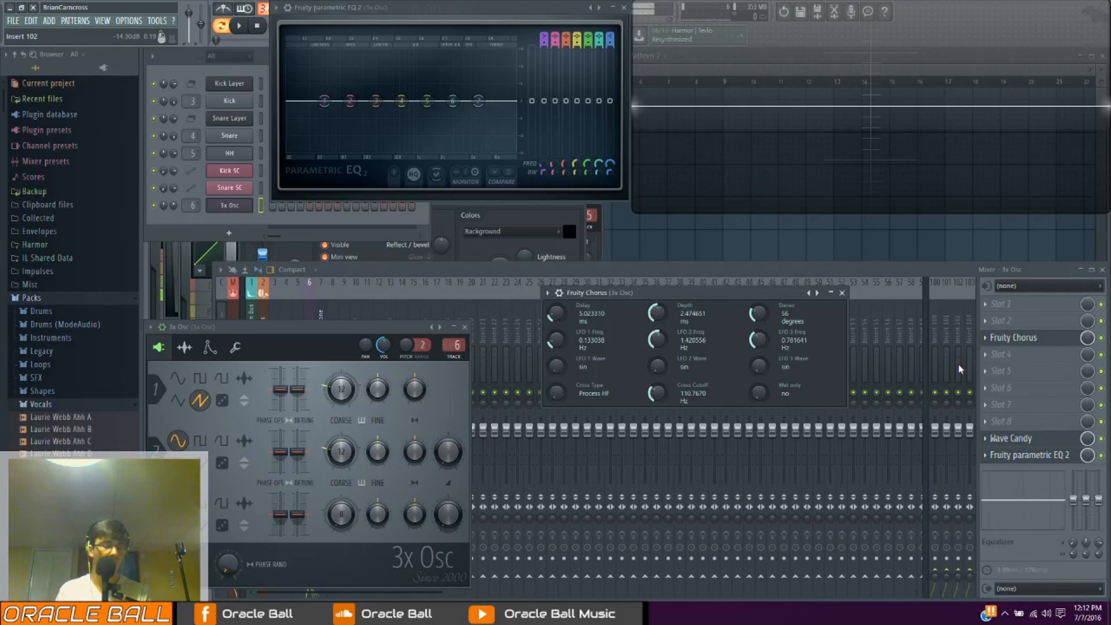
{"action": "left_click", "coordinate": [986, 338]}
{"action": "mouse_move", "coordinate": [990, 352]}
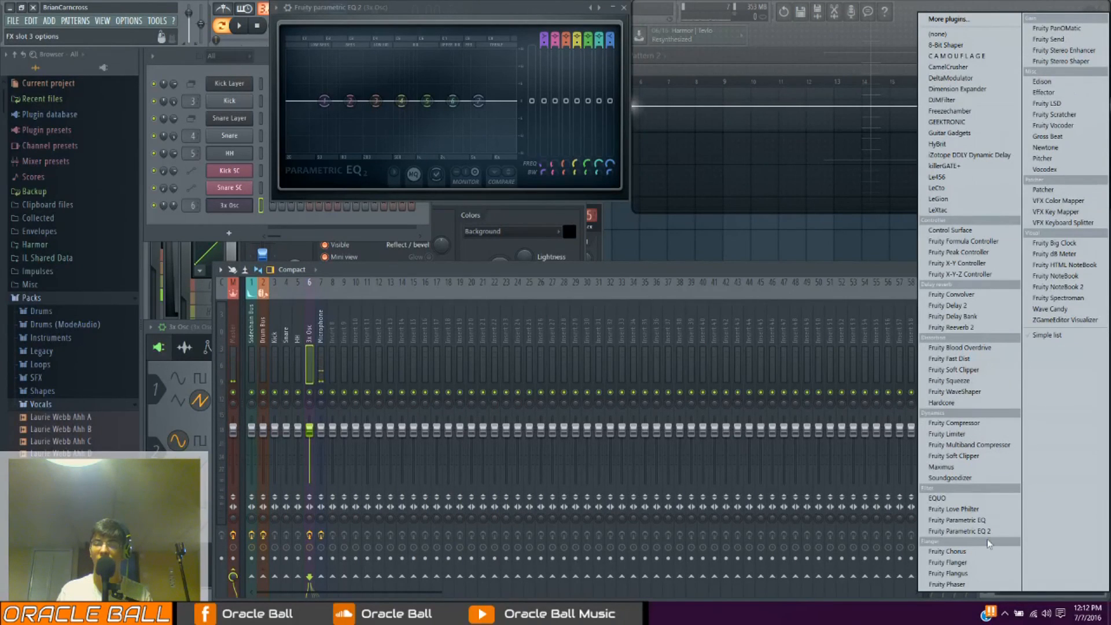
{"action": "left_click", "coordinate": [954, 562]}
{"action": "left_click_drag", "start_coordinate": [631, 315], "coordinate": [514, 272]}
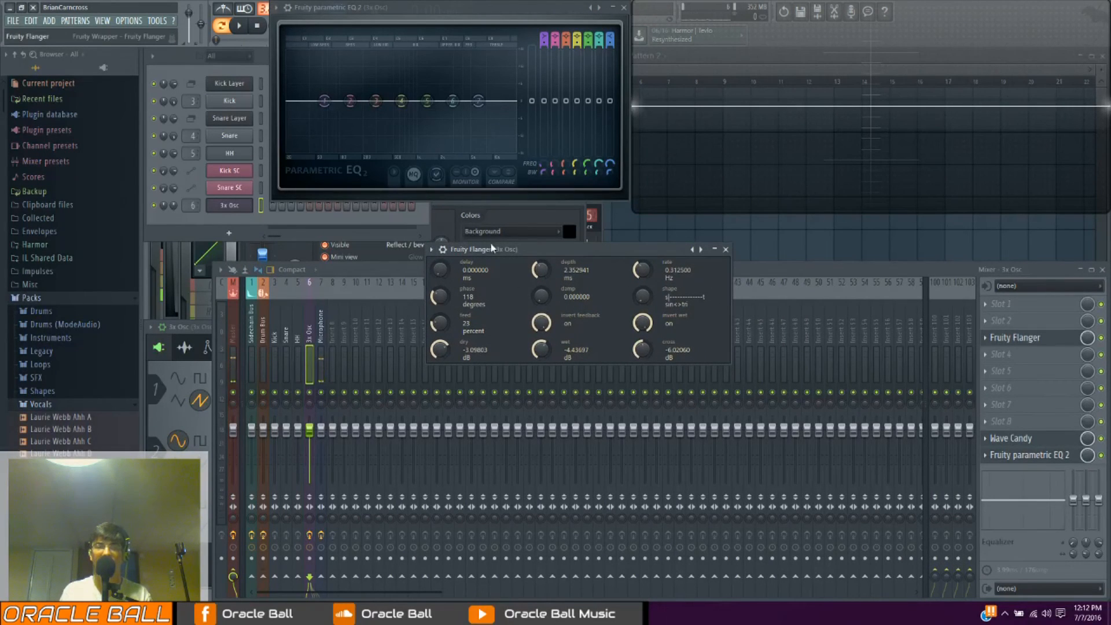
{"action": "left_click_drag", "start_coordinate": [493, 253], "coordinate": [552, 281]}
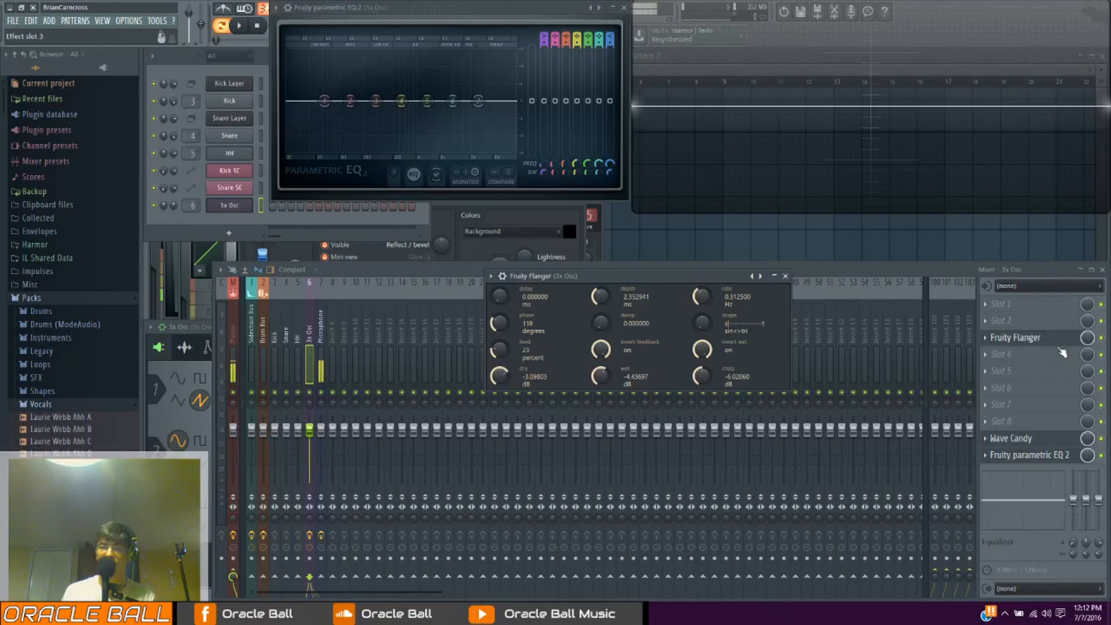
Load Fruity delay 2 into effect slot 2 of the 3x Osc track, clear that slot again and return to the flanger
{"action": "left_click", "coordinate": [1022, 320]}
{"action": "left_click", "coordinate": [1001, 306]}
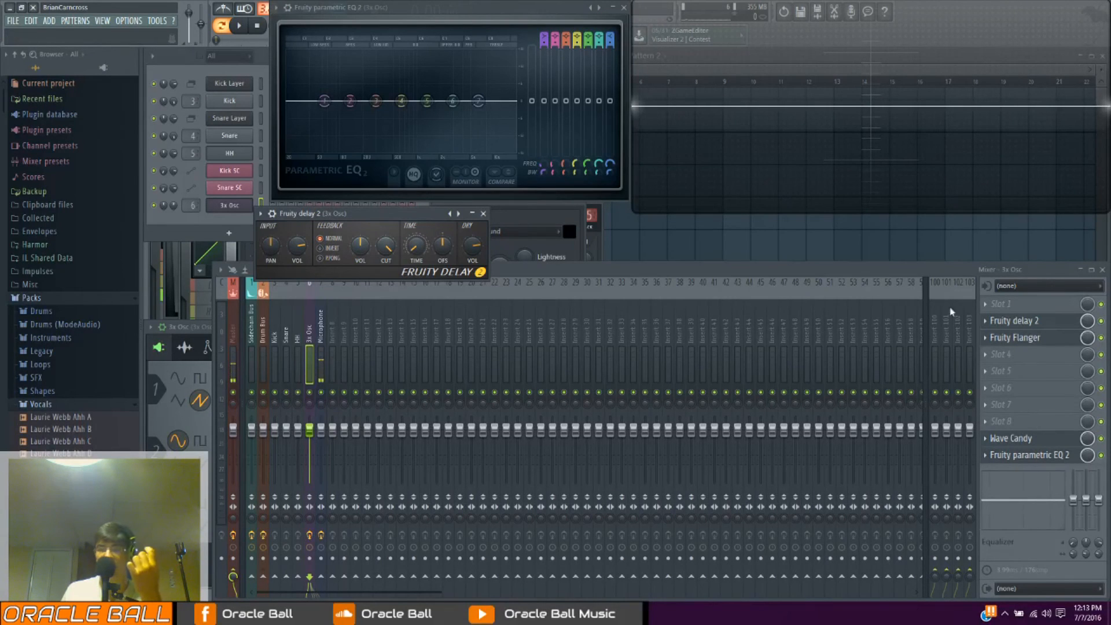
{"action": "left_click", "coordinate": [985, 322]}
{"action": "left_click", "coordinate": [996, 335]}
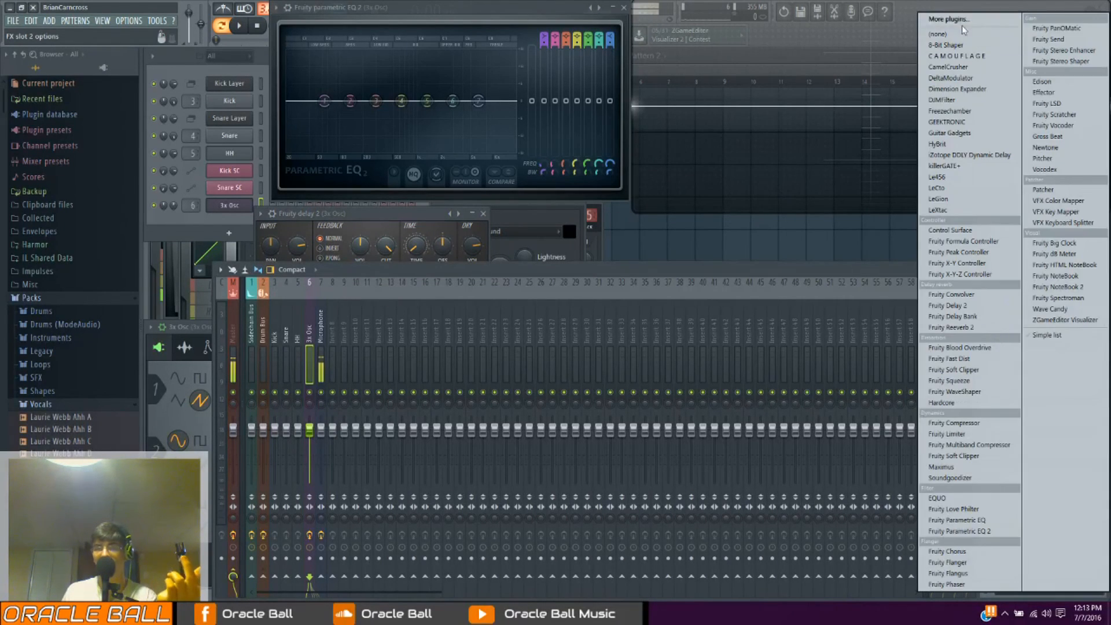
{"action": "left_click", "coordinate": [947, 562]}
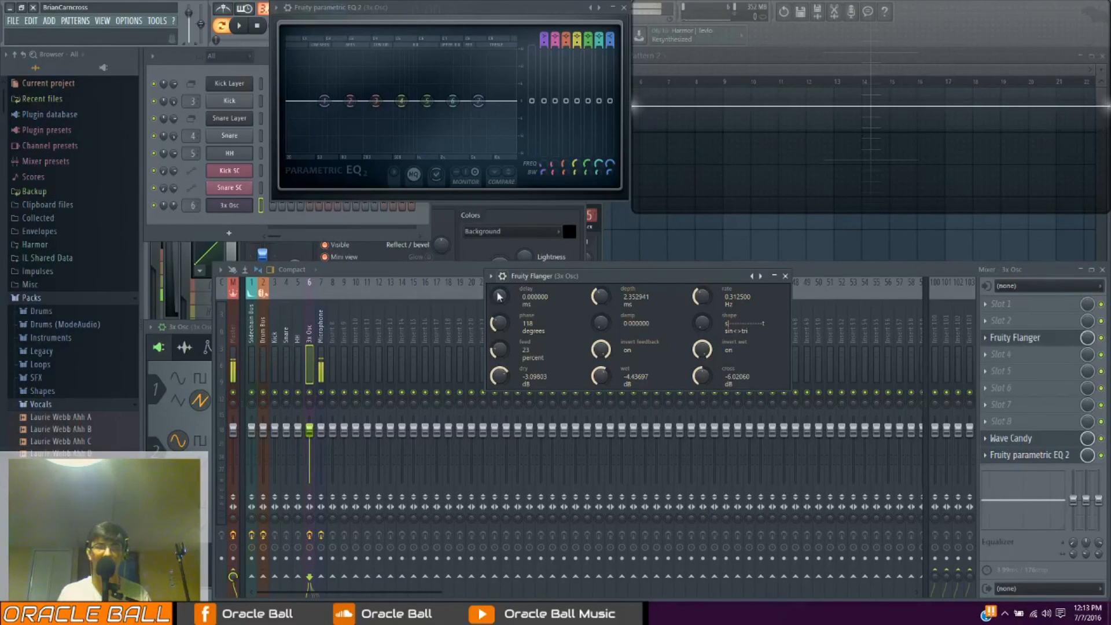
Raise the flanger's delay to about 0.29 ms and its depth to about 5.2 ms, and try the shape control
{"action": "mouse_move", "coordinate": [501, 306]}
{"action": "left_mouse_down"}
{"action": "mouse_move", "coordinate": [501, 297]}
{"action": "mouse_move", "coordinate": [503, 310]}
{"action": "left_mouse_up"}
{"action": "mouse_move", "coordinate": [600, 296]}
{"action": "left_mouse_down"}
{"action": "mouse_move", "coordinate": [600, 287]}
{"action": "mouse_move", "coordinate": [600, 300]}
{"action": "left_mouse_up"}
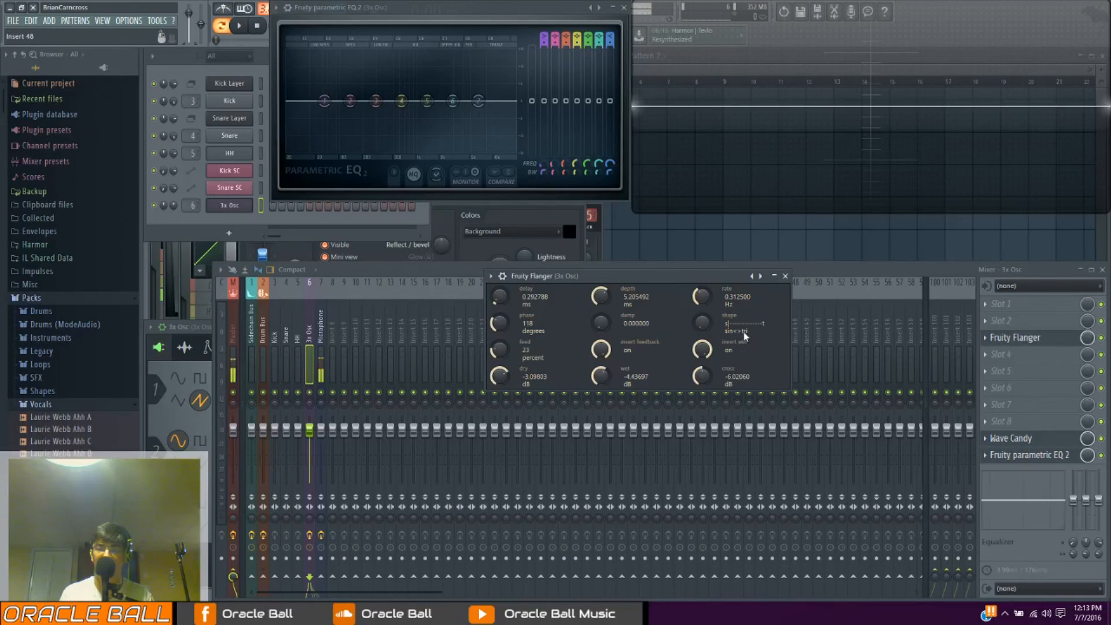
{"action": "mouse_move", "coordinate": [708, 322]}
{"action": "left_mouse_down"}
{"action": "mouse_move", "coordinate": [707, 301]}
{"action": "mouse_move", "coordinate": [698, 336]}
{"action": "left_mouse_up"}
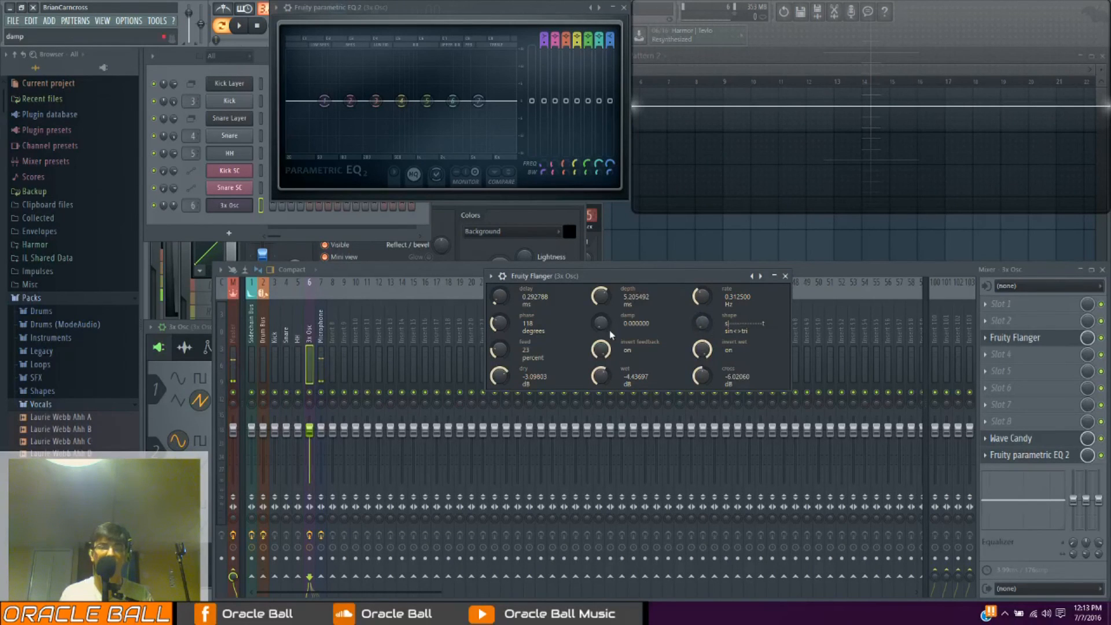
Raise the flanger's damping slightly, set its phase to 105 degrees and its feedback to 78 percent, playing notes
{"action": "mouse_move", "coordinate": [600, 322]}
{"action": "left_mouse_down"}
{"action": "mouse_move", "coordinate": [600, 295]}
{"action": "mouse_move", "coordinate": [600, 322]}
{"action": "left_mouse_up"}
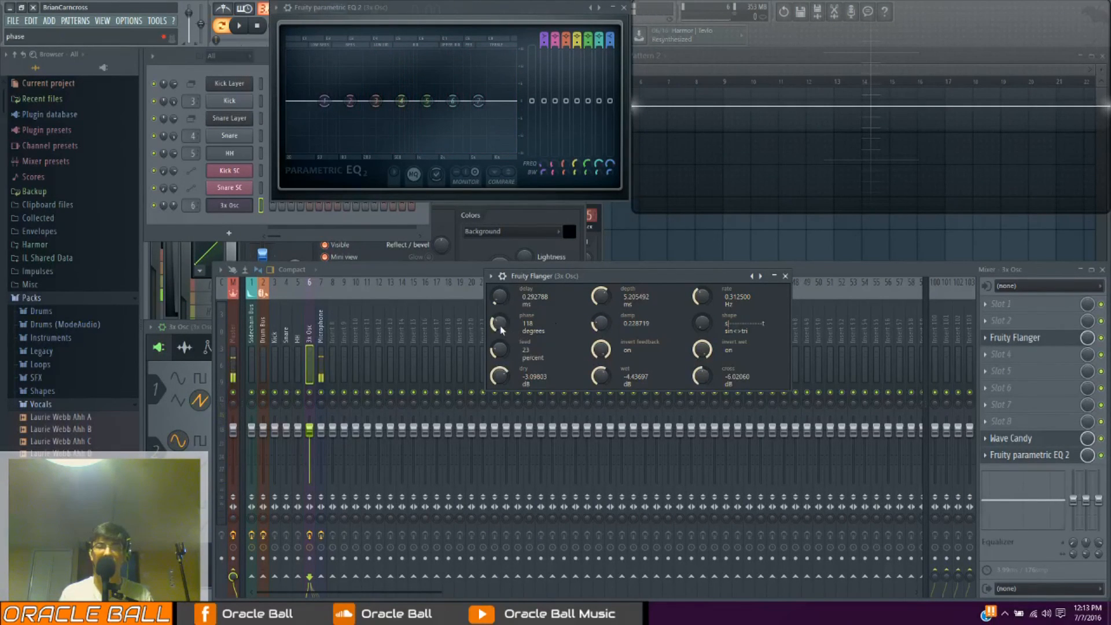
{"action": "mouse_move", "coordinate": [503, 332]}
{"action": "left_mouse_down"}
{"action": "mouse_move", "coordinate": [502, 304]}
{"action": "mouse_move", "coordinate": [501, 354]}
{"action": "mouse_move", "coordinate": [499, 316]}
{"action": "left_mouse_up"}
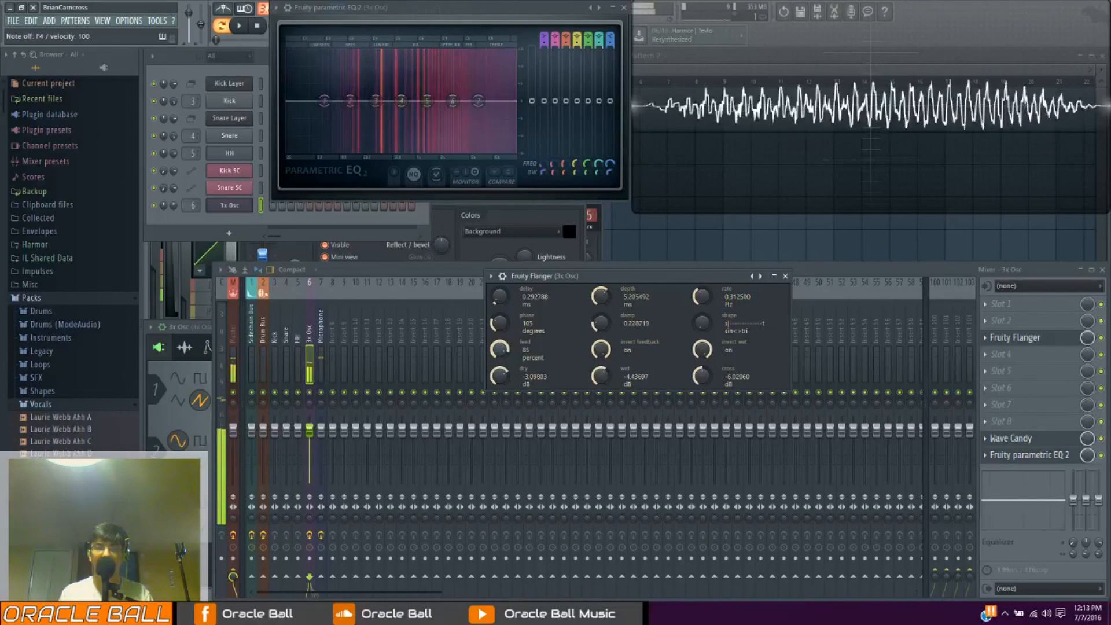
{"action": "left_click_drag", "start_coordinate": [505, 354], "coordinate": [505, 362]}
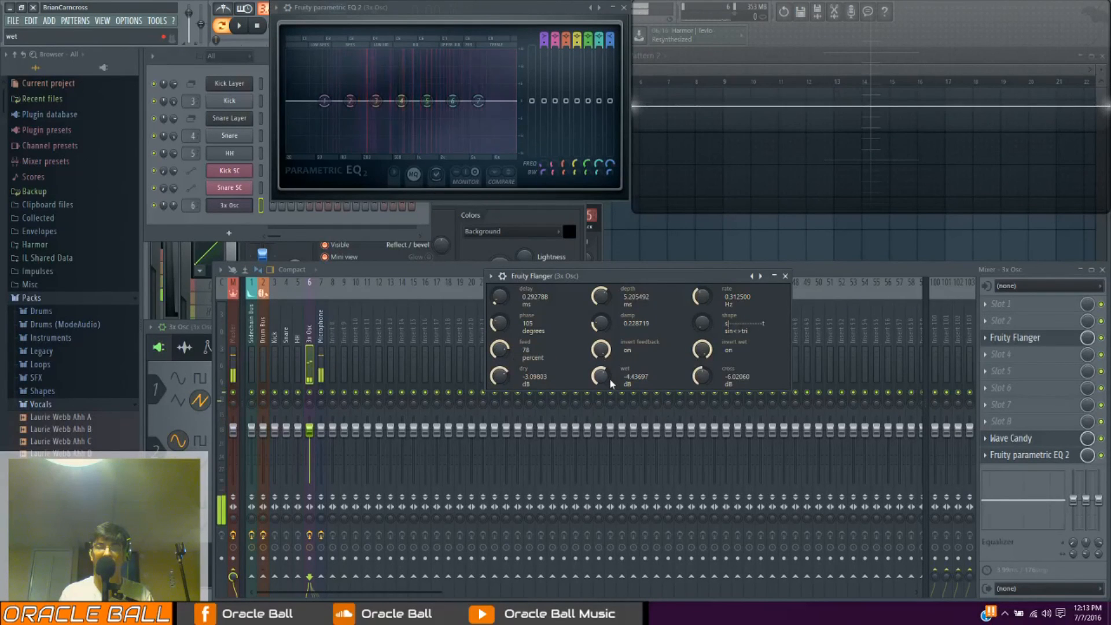
Set the flanger's wet level to about -4.9 dB and its cross level to about -11.2 dB, playing notes
{"action": "left_click_drag", "start_coordinate": [605, 377], "coordinate": [605, 373]}
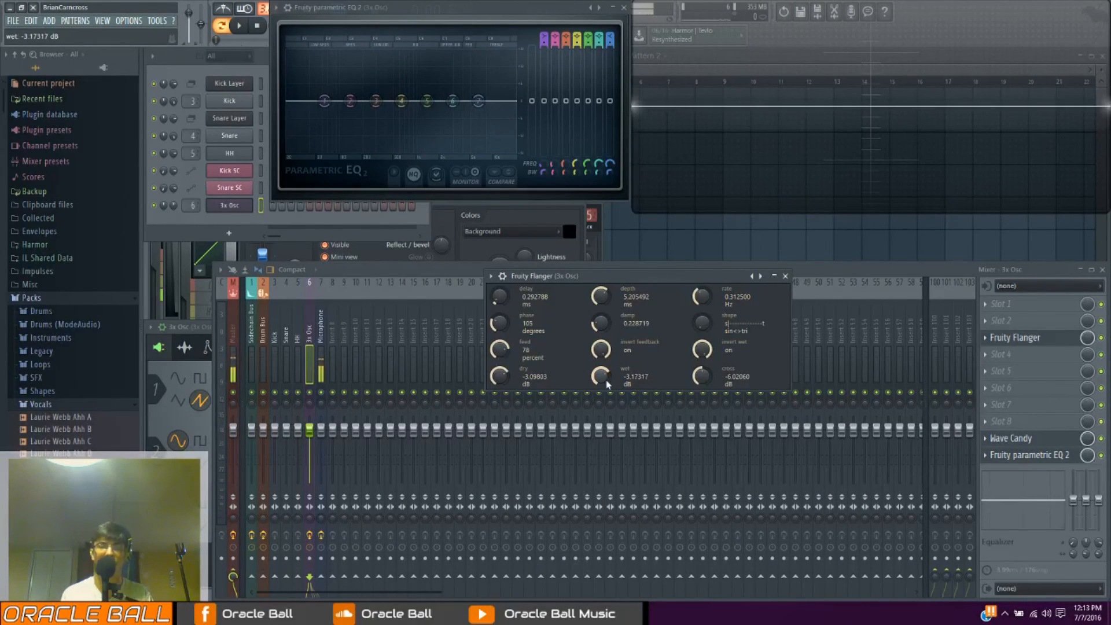
{"action": "left_click_drag", "start_coordinate": [605, 379], "coordinate": [606, 385]}
{"action": "key", "text": "space"}
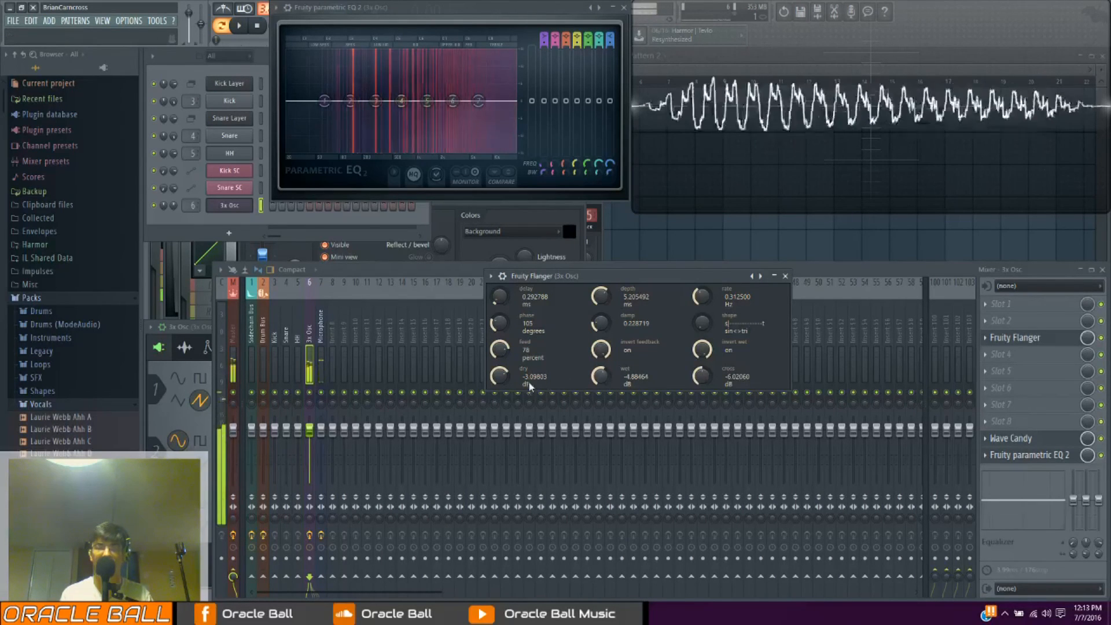
{"action": "key", "text": "space"}
{"action": "mouse_move", "coordinate": [703, 377]}
{"action": "left_mouse_down"}
{"action": "mouse_move", "coordinate": [703, 388]}
{"action": "mouse_move", "coordinate": [705, 368]}
{"action": "left_mouse_up"}
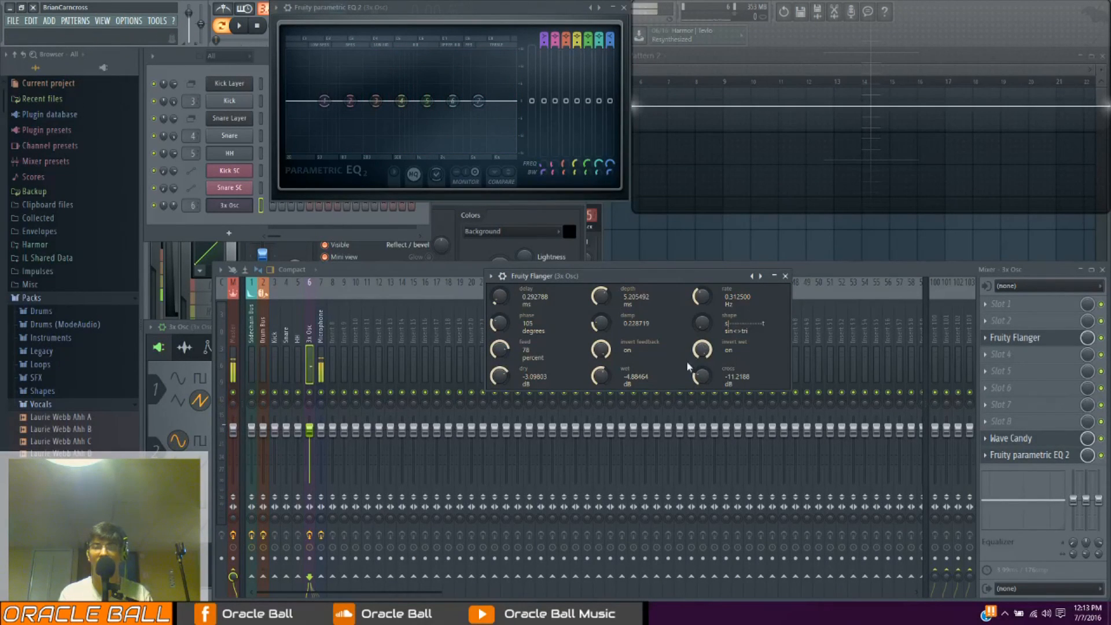
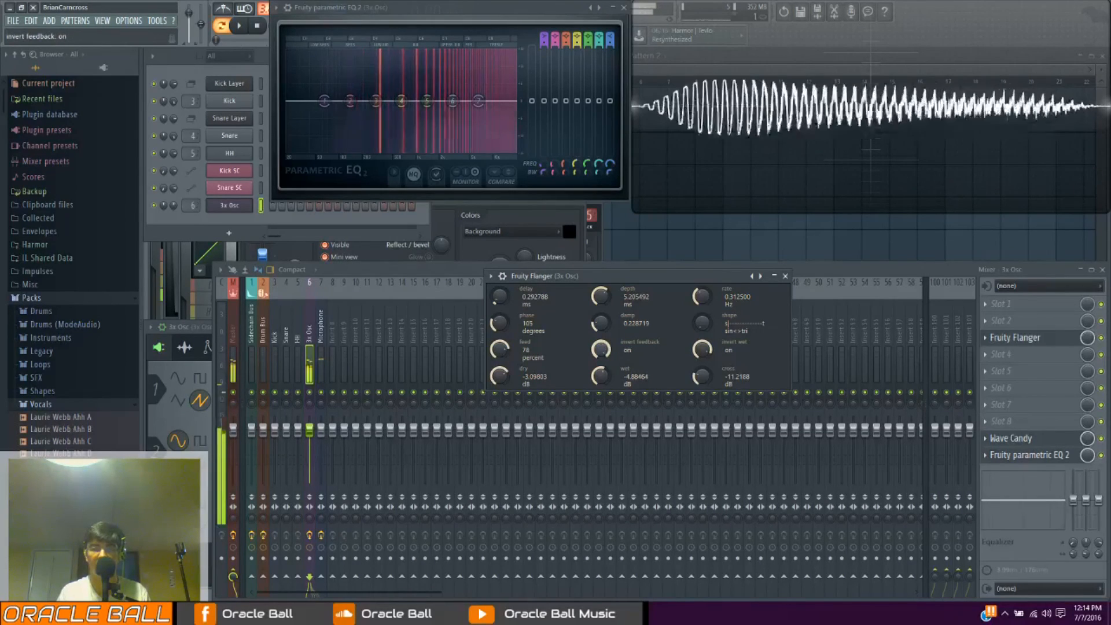
Try the flanger's feedback inversion, set its feedback to 60 percent, and shift the plugin window aside
{"action": "left_click_drag", "start_coordinate": [600, 350], "coordinate": [600, 370]}
{"action": "mouse_move", "coordinate": [500, 349]}
{"action": "left_mouse_down"}
{"action": "mouse_move", "coordinate": [499, 333]}
{"action": "mouse_move", "coordinate": [508, 369]}
{"action": "mouse_move", "coordinate": [507, 346]}
{"action": "left_mouse_up"}
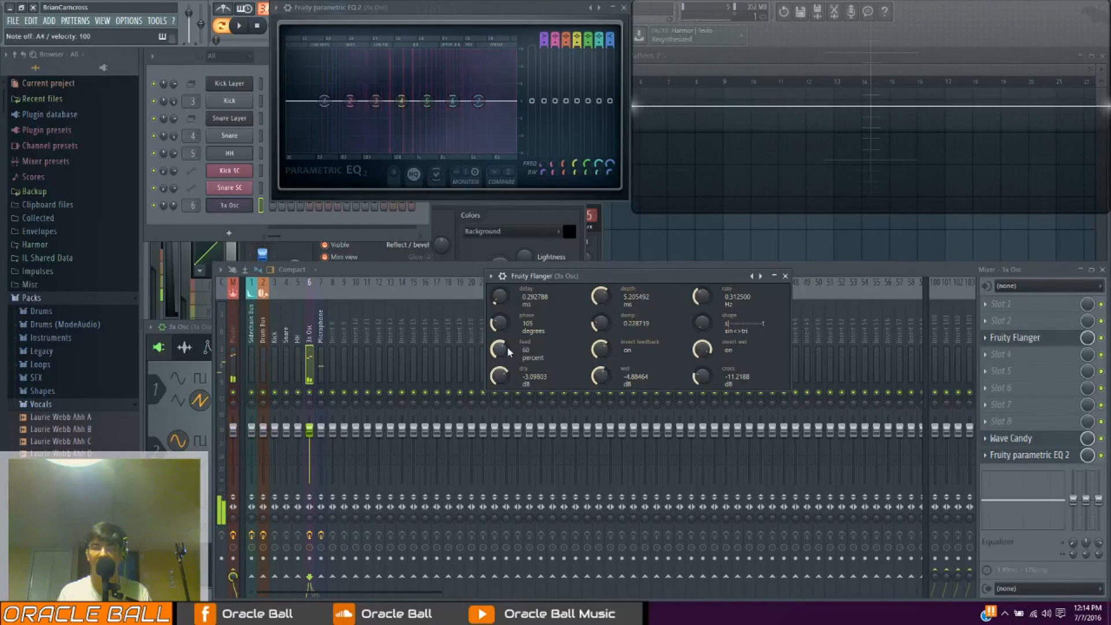
{"action": "left_click_drag", "start_coordinate": [602, 272], "coordinate": [574, 278]}
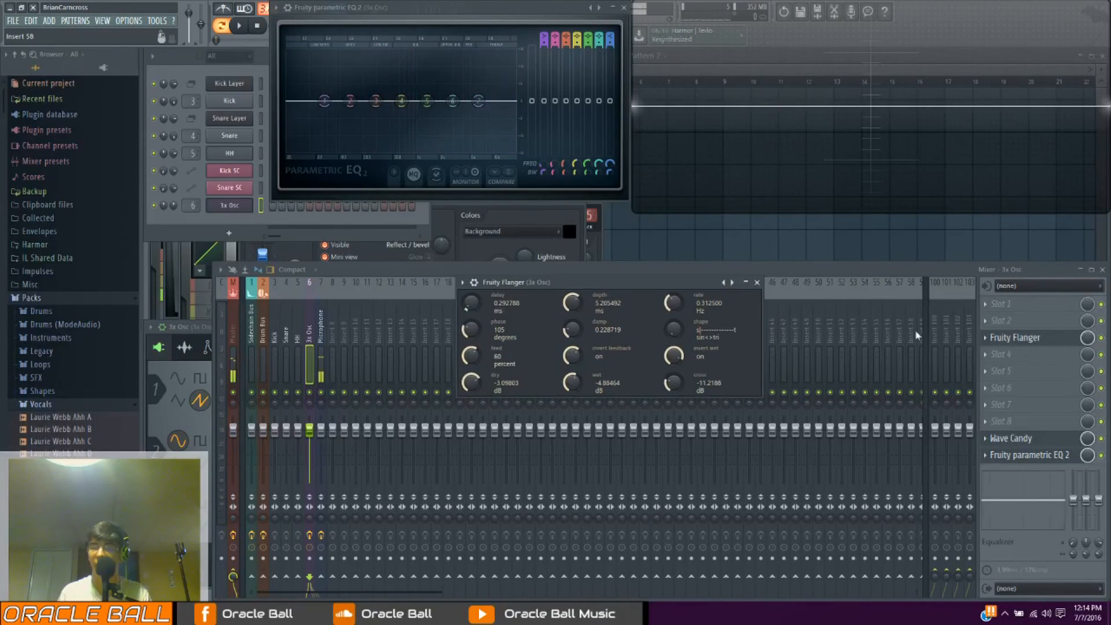
Replace the flanger in effect slot 3 of the 3x Osc track with Fruity Phaser and reposition its window
{"action": "left_click", "coordinate": [985, 338]}
{"action": "mouse_move", "coordinate": [995, 358]}
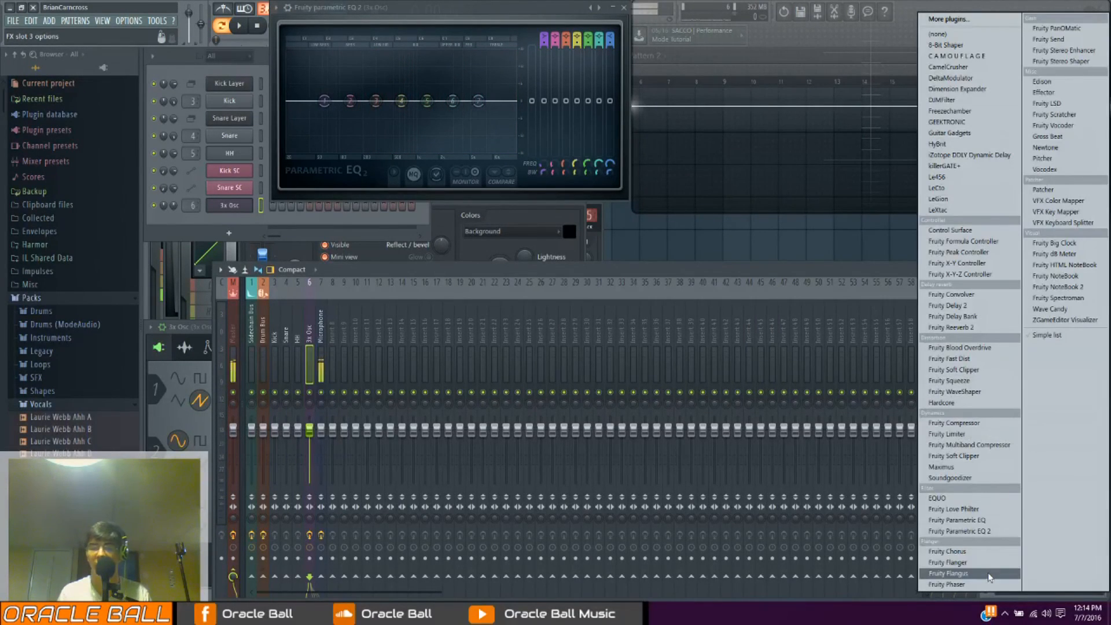
{"action": "left_click", "coordinate": [977, 586]}
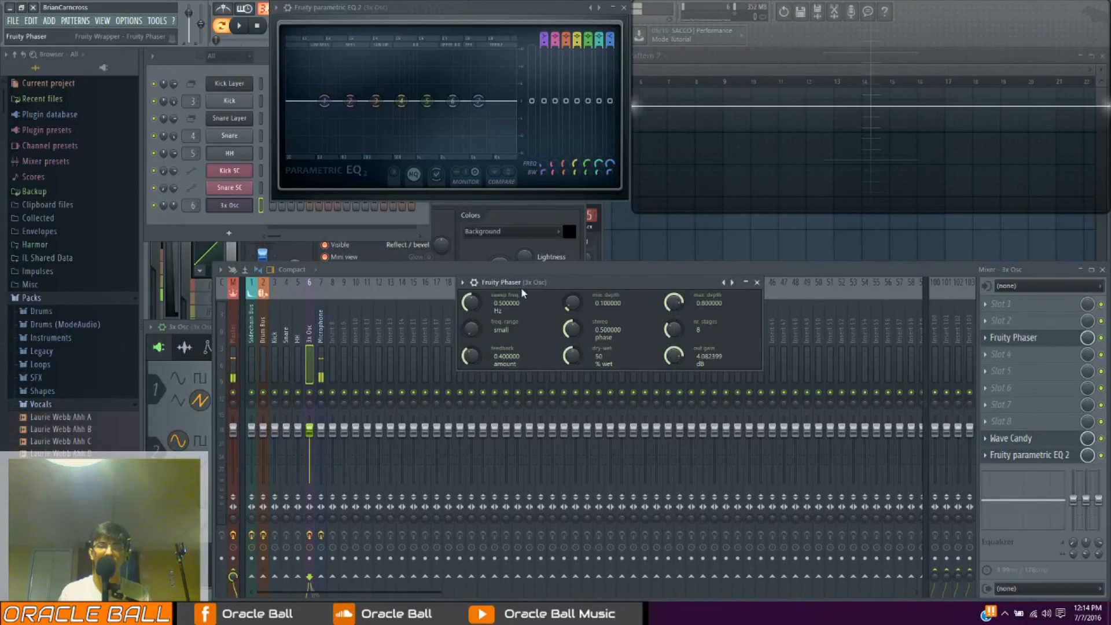
{"action": "left_click_drag", "start_coordinate": [521, 287], "coordinate": [546, 336]}
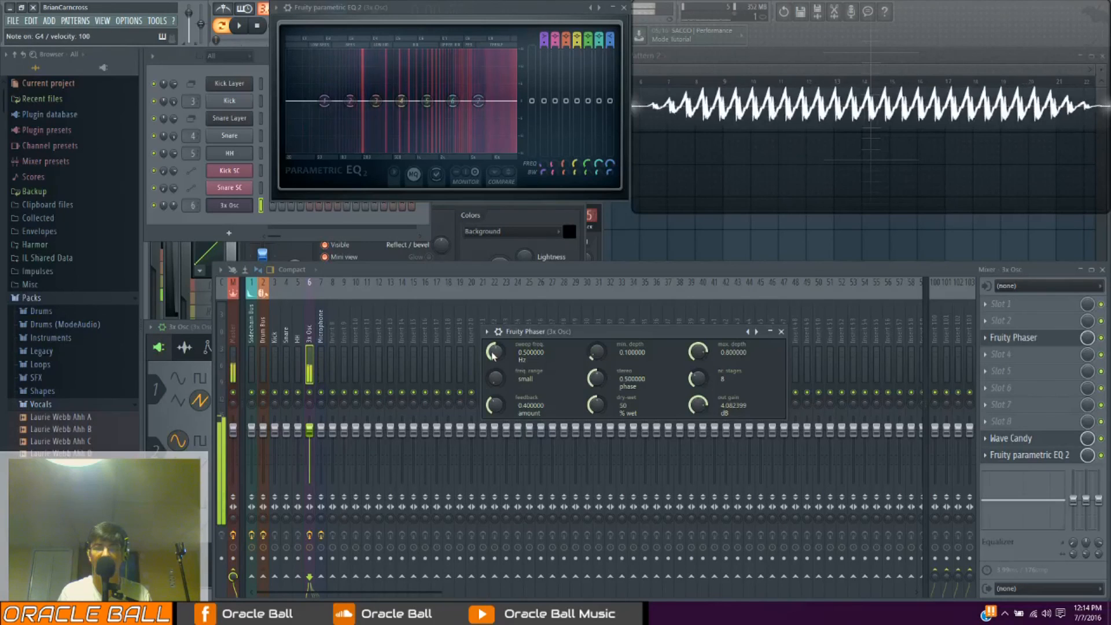
Set the phaser's sweep frequency to about 0.45 Hz, minimum depth to 0.15, maximum depth to 0.56 and stereo phase to about 0.74
{"action": "left_click_drag", "start_coordinate": [496, 352], "coordinate": [496, 327]}
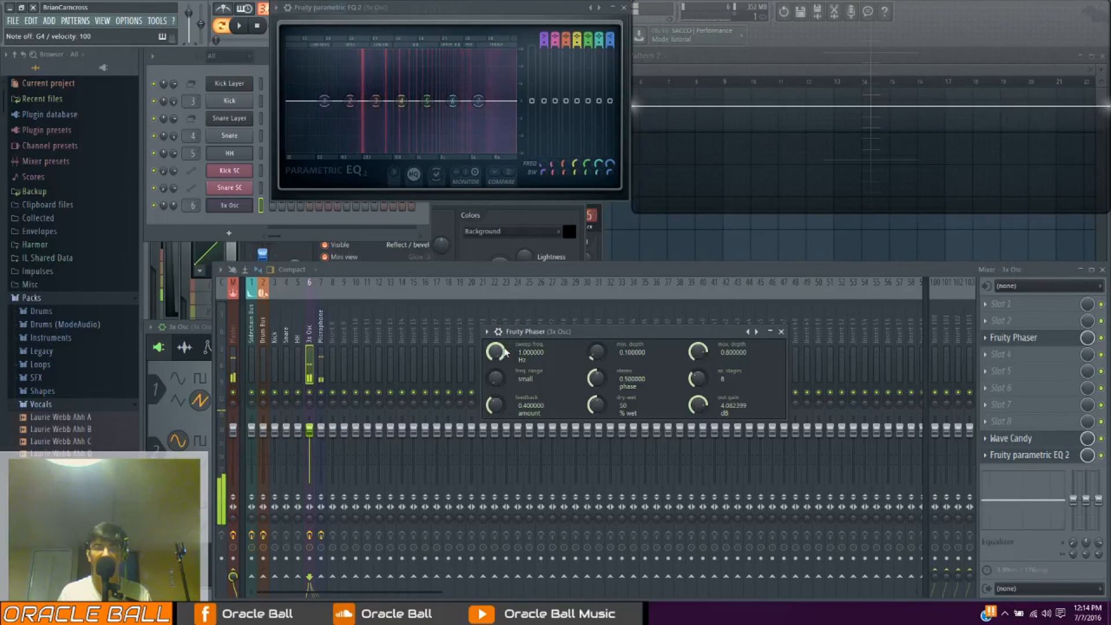
{"action": "left_click_drag", "start_coordinate": [505, 353], "coordinate": [506, 376]}
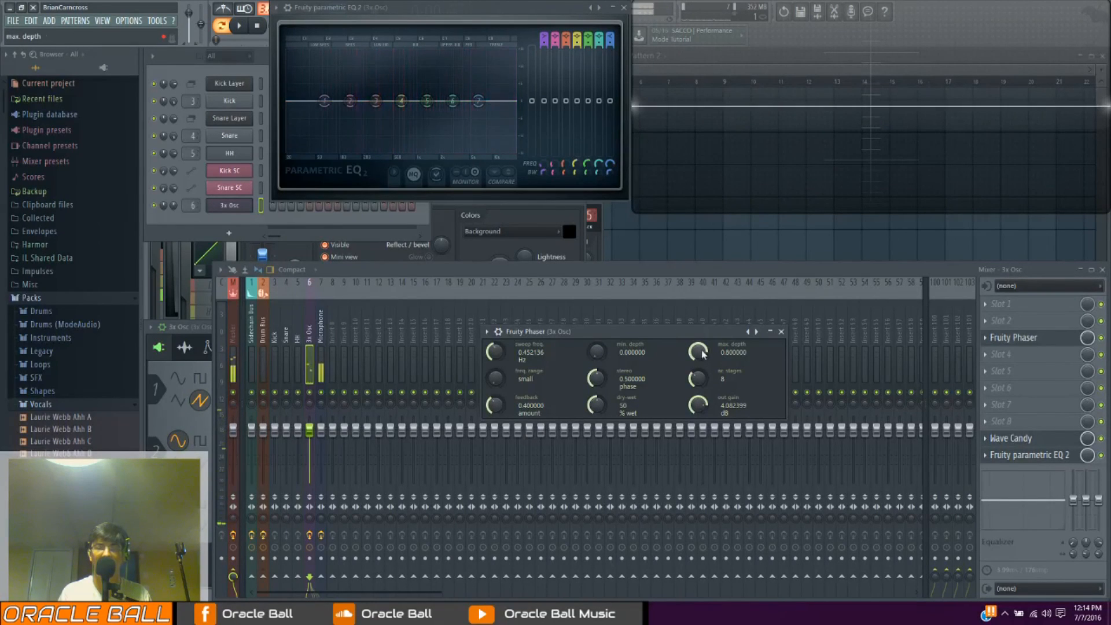
{"action": "left_click_drag", "start_coordinate": [698, 351], "coordinate": [698, 363]}
{"action": "mouse_move", "coordinate": [596, 351]}
{"action": "left_mouse_down"}
{"action": "mouse_move", "coordinate": [596, 330]}
{"action": "mouse_move", "coordinate": [597, 368]}
{"action": "left_mouse_up"}
{"action": "left_click_drag", "start_coordinate": [702, 352], "coordinate": [702, 335]}
{"action": "mouse_move", "coordinate": [603, 381]}
{"action": "left_mouse_down"}
{"action": "mouse_move", "coordinate": [603, 368]}
{"action": "mouse_move", "coordinate": [603, 385]}
{"action": "left_mouse_up"}
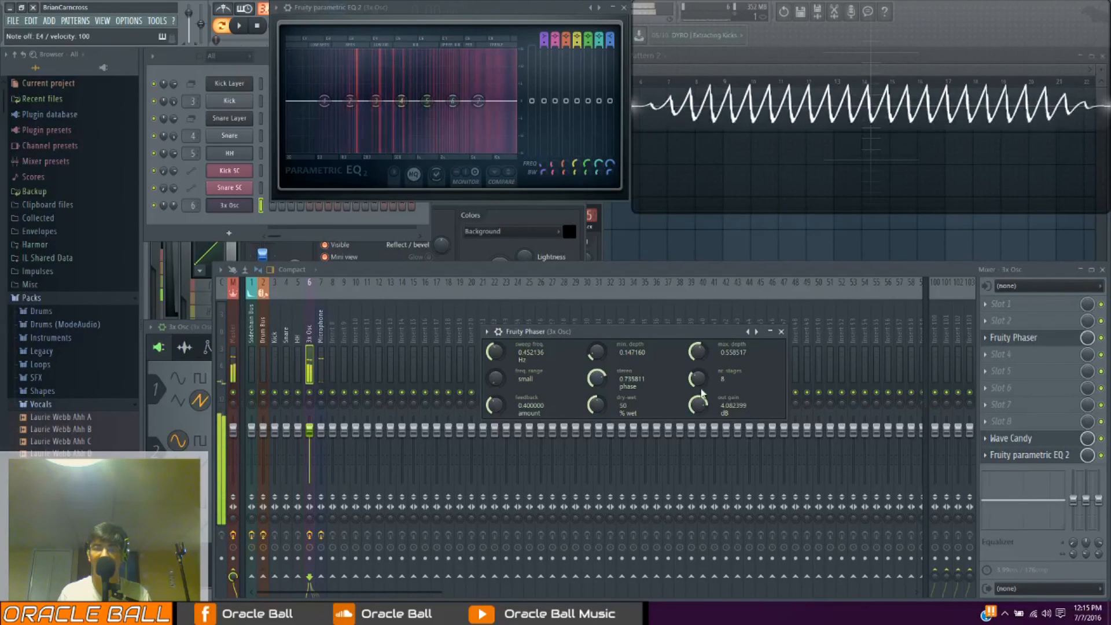
Try different stage counts, settling on 21, and set the phaser's frequency range to large with depths of about 0.25 and 0.72
{"action": "left_click_drag", "start_coordinate": [710, 383], "coordinate": [710, 374]}
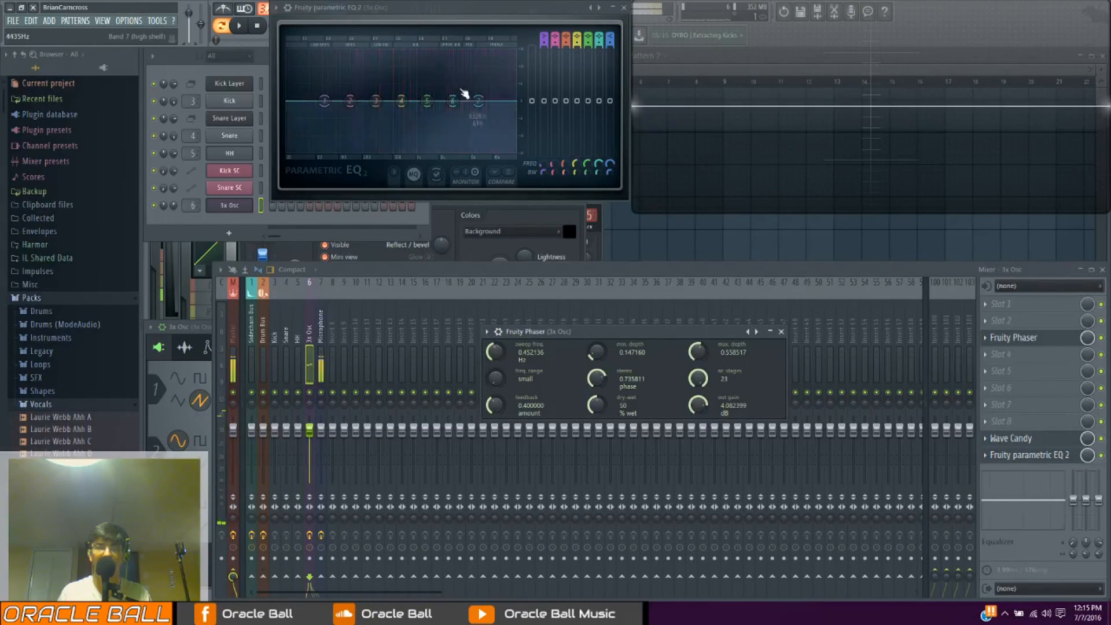
{"action": "left_click_drag", "start_coordinate": [689, 381], "coordinate": [688, 384]}
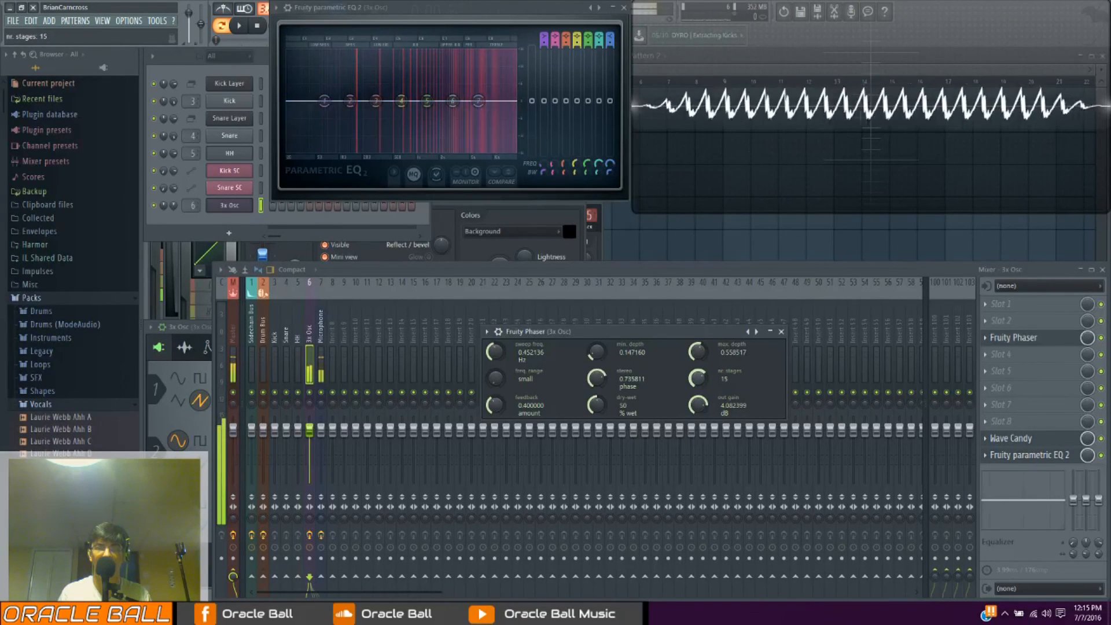
{"action": "left_click_drag", "start_coordinate": [702, 383], "coordinate": [702, 386]}
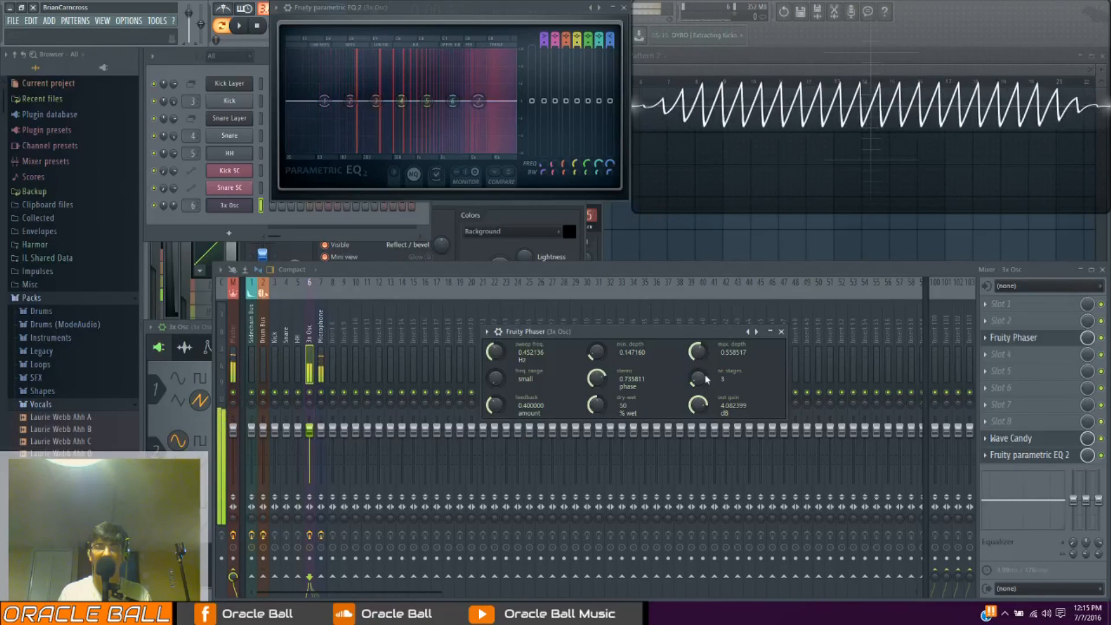
{"action": "left_click_drag", "start_coordinate": [698, 380], "coordinate": [699, 353]}
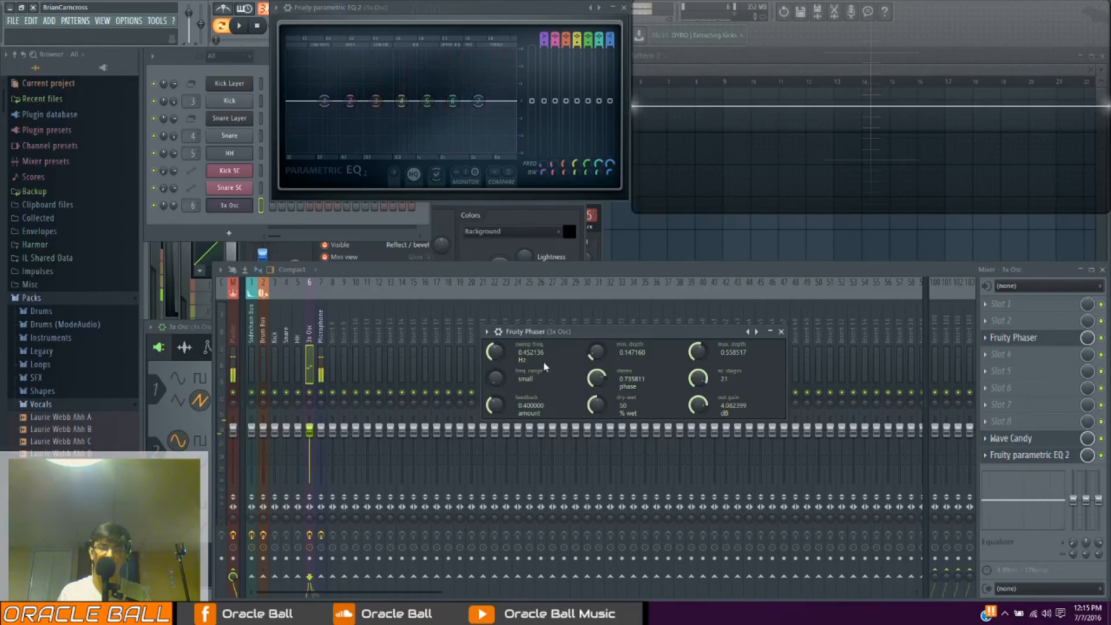
{"action": "left_click_drag", "start_coordinate": [496, 379], "coordinate": [495, 370]}
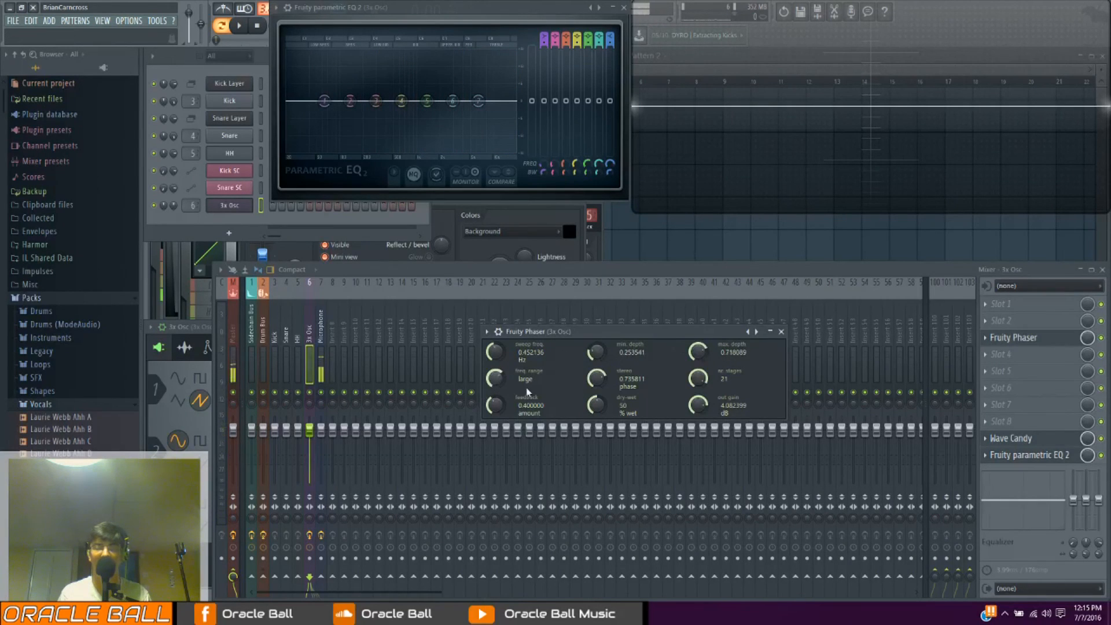
Raise the phaser's feedback to about 0.91 and lower it gradually to about 0.46, playing notes in between
{"action": "left_click_drag", "start_coordinate": [497, 405], "coordinate": [497, 354]}
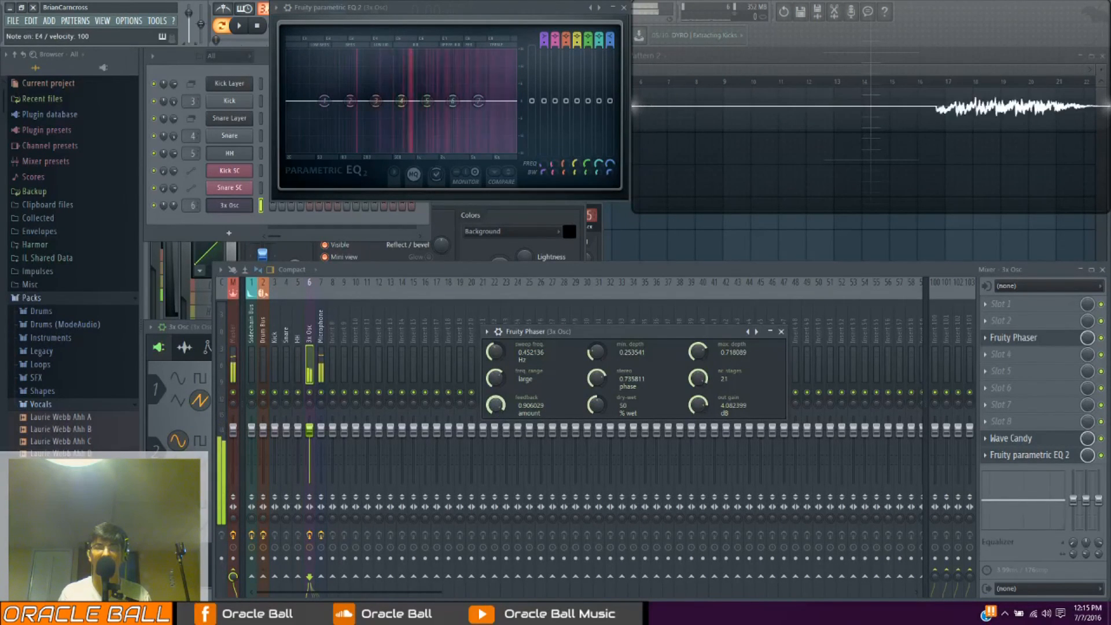
{"action": "left_click_drag", "start_coordinate": [496, 409], "coordinate": [496, 415]}
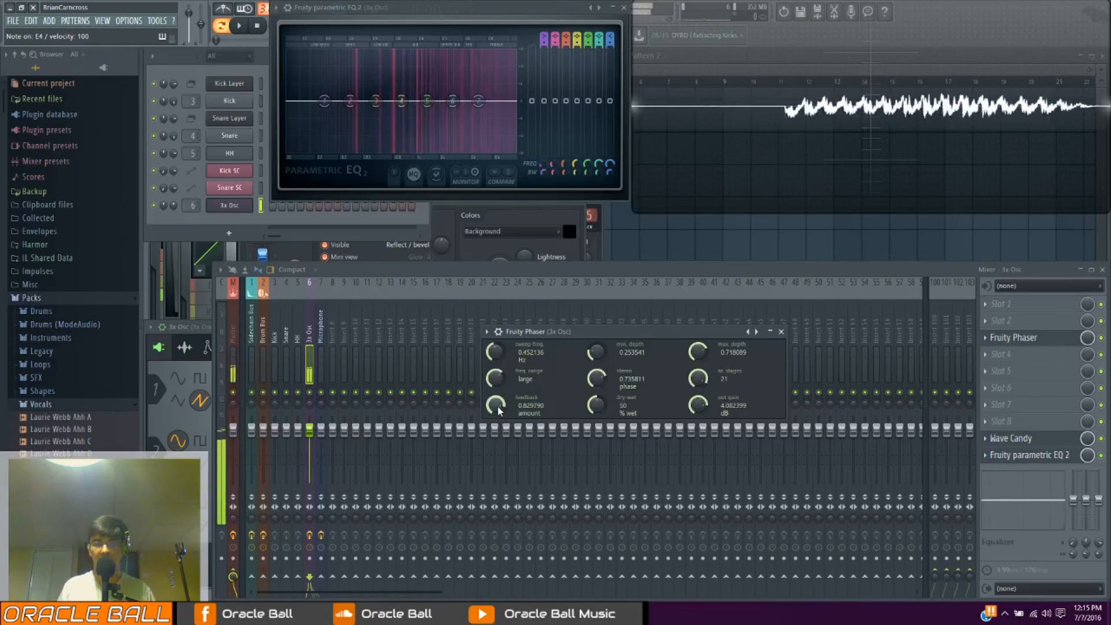
{"action": "left_click_drag", "start_coordinate": [497, 409], "coordinate": [504, 412]}
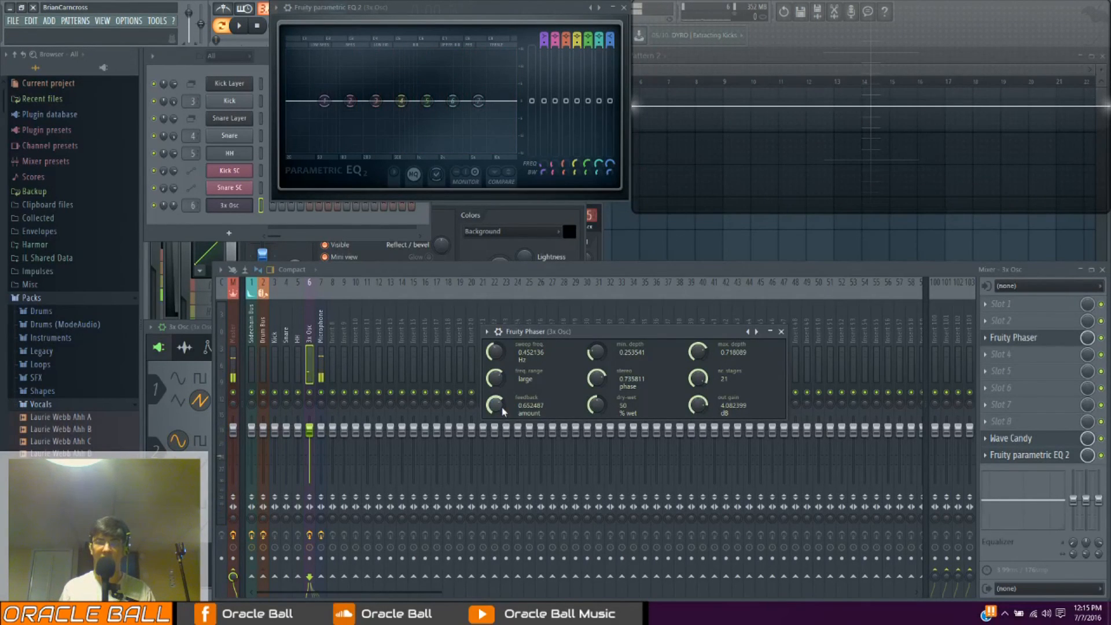
{"action": "scroll", "coordinate": [503, 411], "scroll_direction": "down", "scroll_amount": 1}
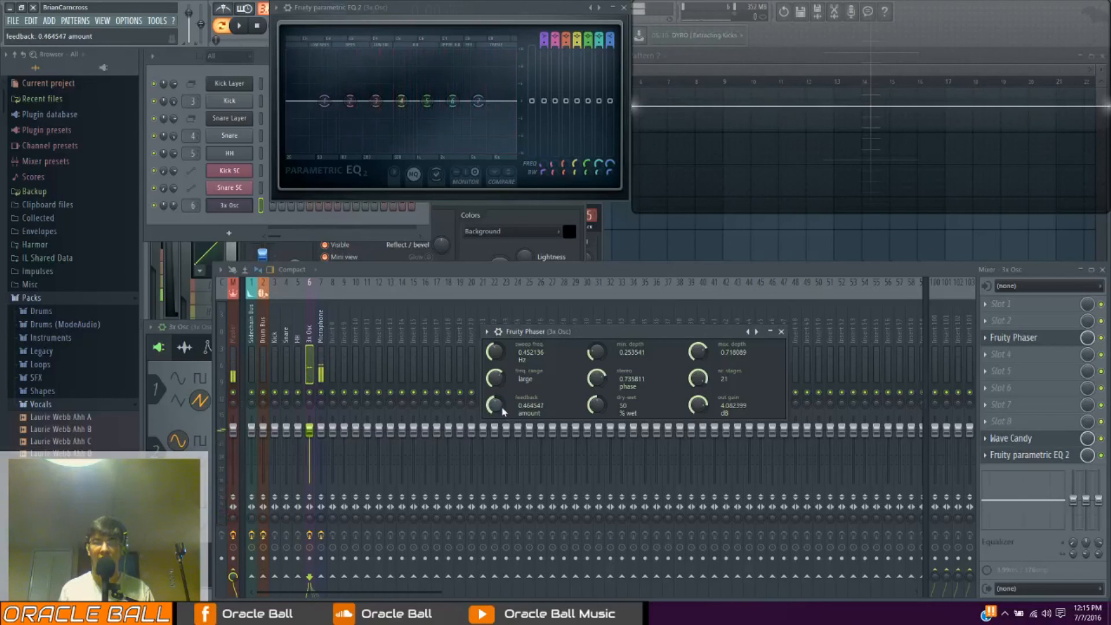
Try the phaser's feedback at 1.0, reduce it to about 0.56, and set dry-wet to 52 percent and output gain to about 4.8 dB
{"action": "left_click_drag", "start_coordinate": [502, 412], "coordinate": [502, 324]}
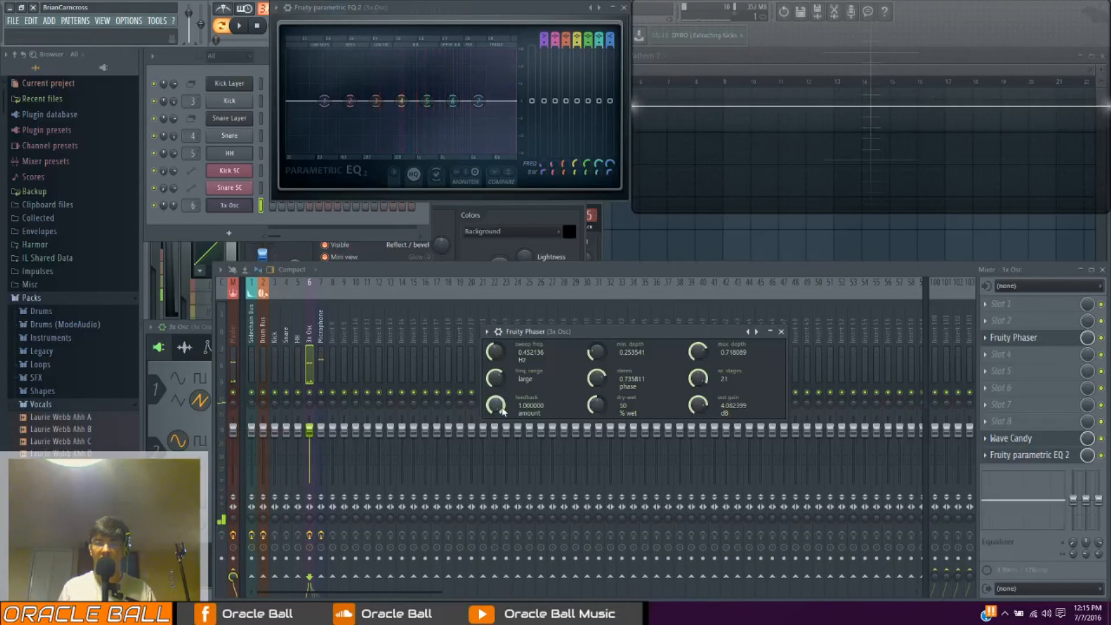
{"action": "left_click_drag", "start_coordinate": [500, 408], "coordinate": [500, 466]}
{"action": "mouse_move", "coordinate": [598, 406]}
{"action": "left_mouse_down"}
{"action": "mouse_move", "coordinate": [598, 378]}
{"action": "mouse_move", "coordinate": [598, 409]}
{"action": "left_mouse_up"}
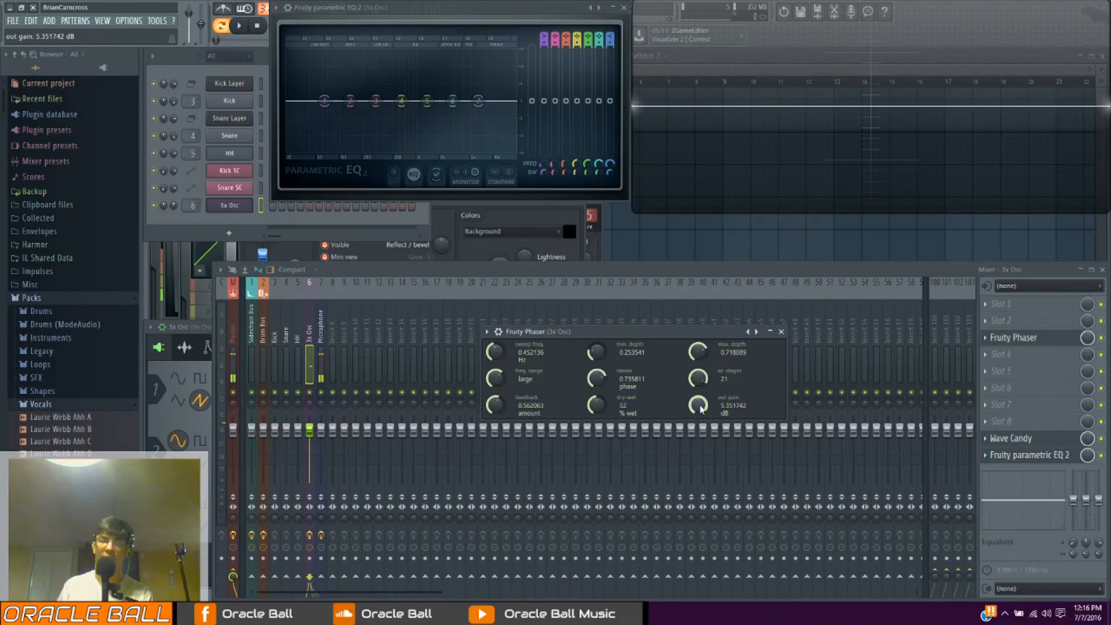
{"action": "mouse_move", "coordinate": [702, 408]}
{"action": "left_mouse_down"}
{"action": "mouse_move", "coordinate": [702, 427]}
{"action": "mouse_move", "coordinate": [702, 411]}
{"action": "left_mouse_up"}
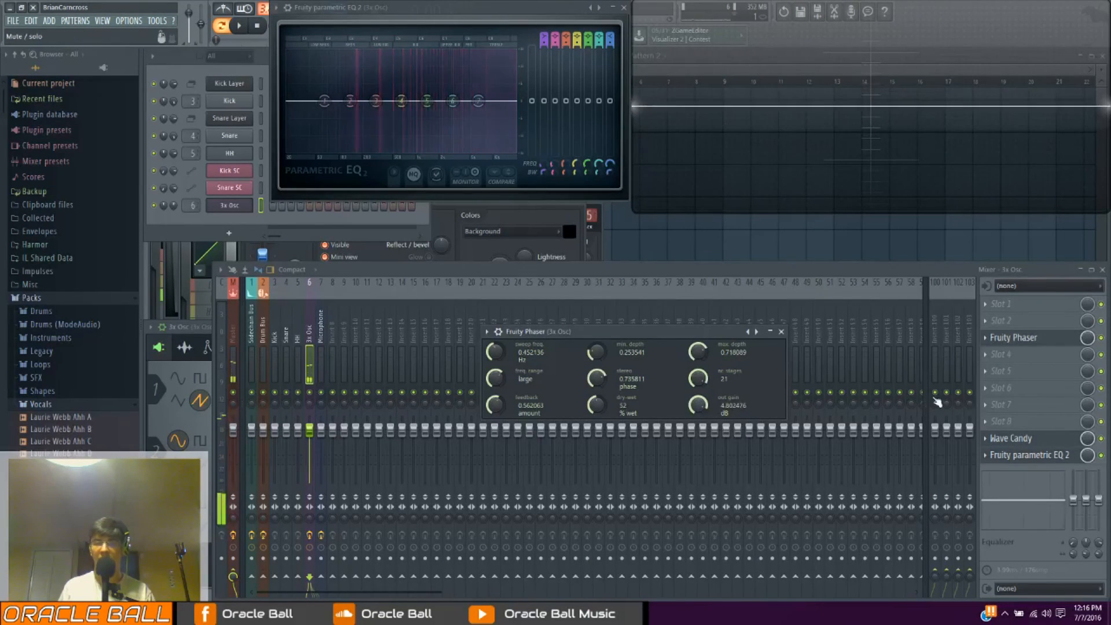
Replace the phaser in effect slot 3 with Fruity Parametric EQ 2 and place its window below the existing EQ
{"action": "left_click", "coordinate": [987, 338]}
{"action": "mouse_move", "coordinate": [1003, 348]}
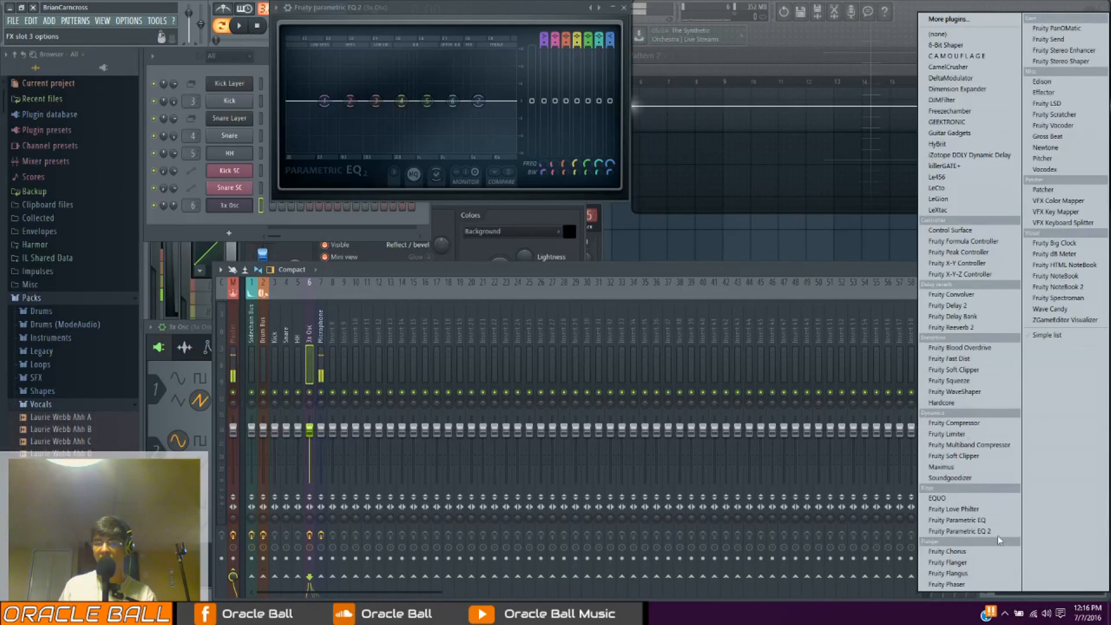
{"action": "left_click", "coordinate": [1003, 532]}
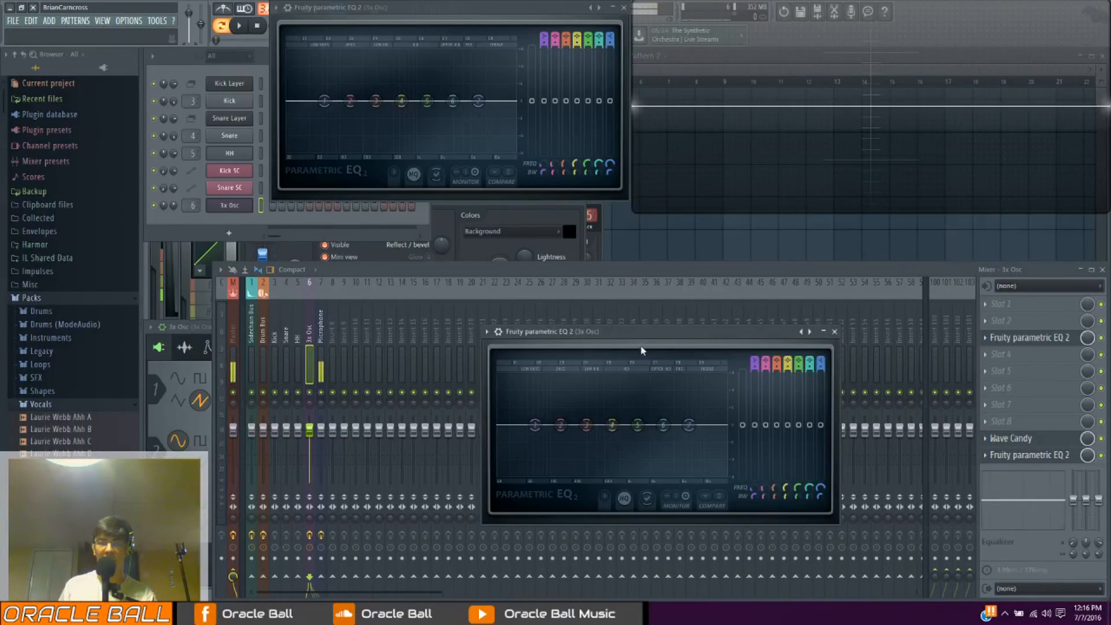
{"action": "left_click_drag", "start_coordinate": [676, 347], "coordinate": [608, 289]}
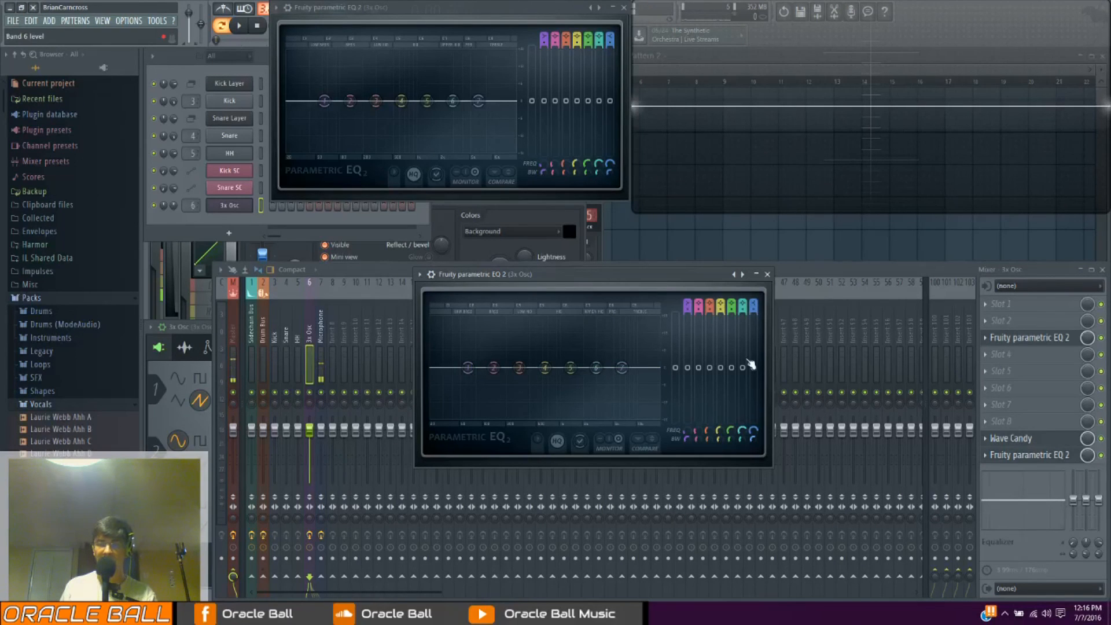
Boost the EQ's band 7 high shelf to about 10.9 dB near 6040 Hz and raise band 1 slightly, playing notes
{"action": "mouse_move", "coordinate": [622, 368]}
{"action": "left_mouse_down"}
{"action": "mouse_move", "coordinate": [622, 383]}
{"action": "mouse_move", "coordinate": [621, 346]}
{"action": "left_mouse_up"}
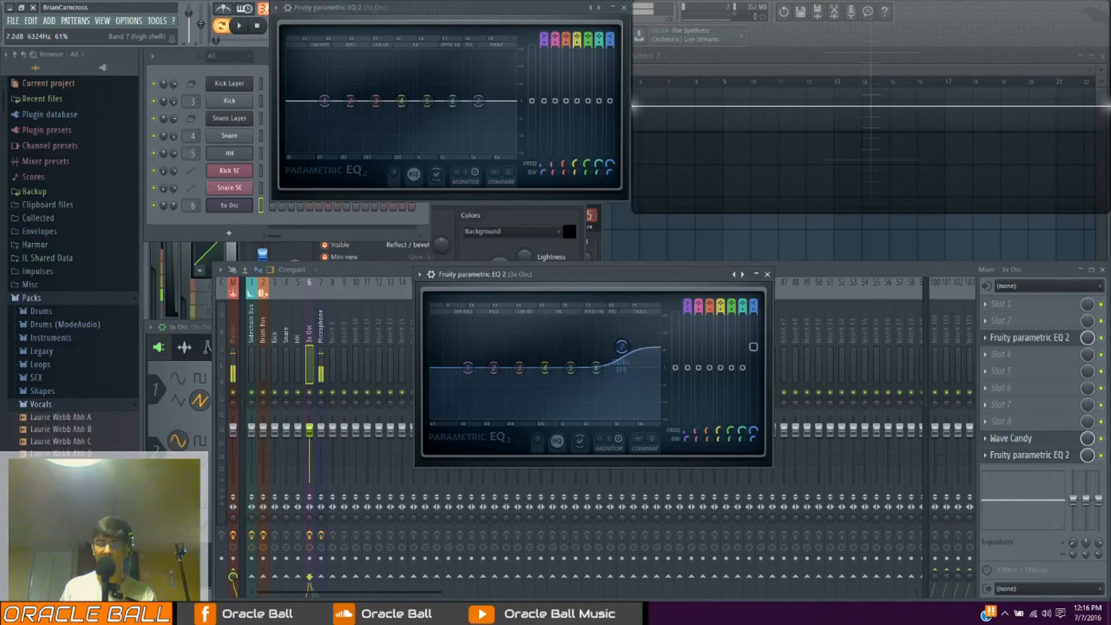
{"action": "left_click_drag", "start_coordinate": [621, 347], "coordinate": [621, 357]}
{"action": "left_click_drag", "start_coordinate": [463, 381], "coordinate": [482, 358]}
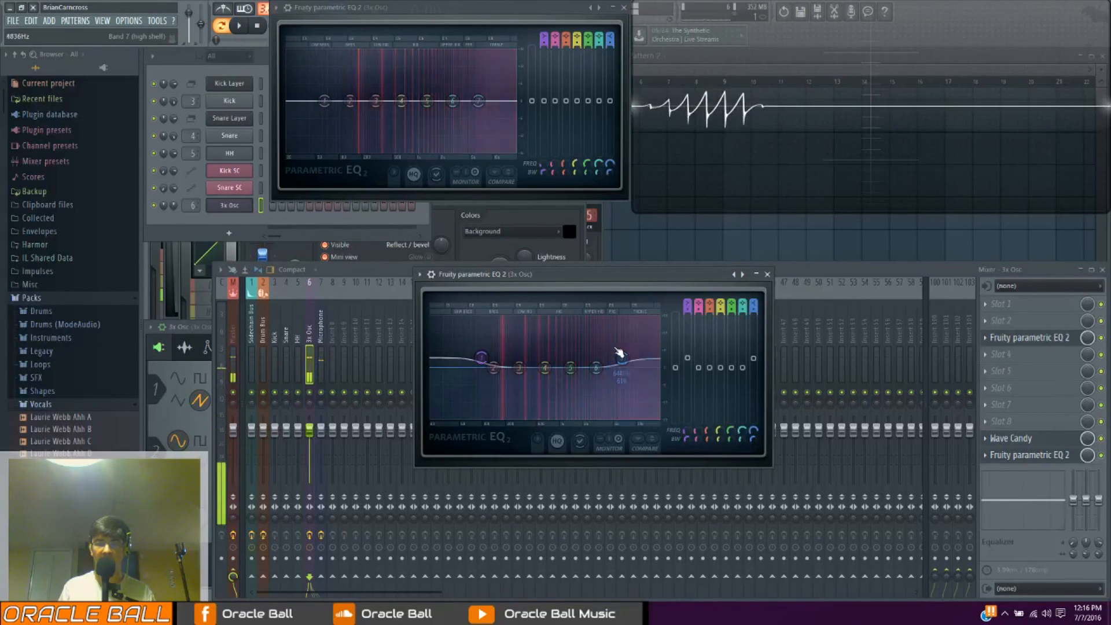
{"action": "left_click_drag", "start_coordinate": [622, 358], "coordinate": [620, 336]}
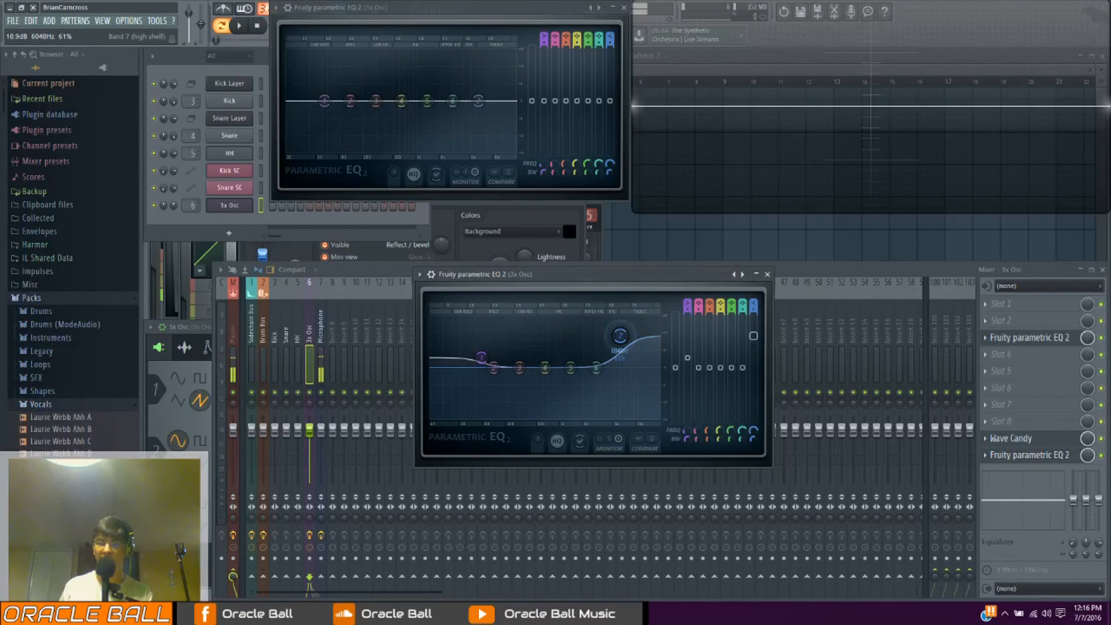
Pull the EQ's band 7 down to remove its boost and lower band 1 to cut the low end
{"action": "key", "text": "space"}
{"action": "left_click_drag", "start_coordinate": [620, 335], "coordinate": [628, 370]}
{"action": "left_click_drag", "start_coordinate": [481, 357], "coordinate": [475, 390]}
Raise the band 7 high shelf to about 9.5 dB near 6807 Hz and boost band 6, trying different peak frequencies
{"action": "left_click_drag", "start_coordinate": [627, 370], "coordinate": [629, 360]}
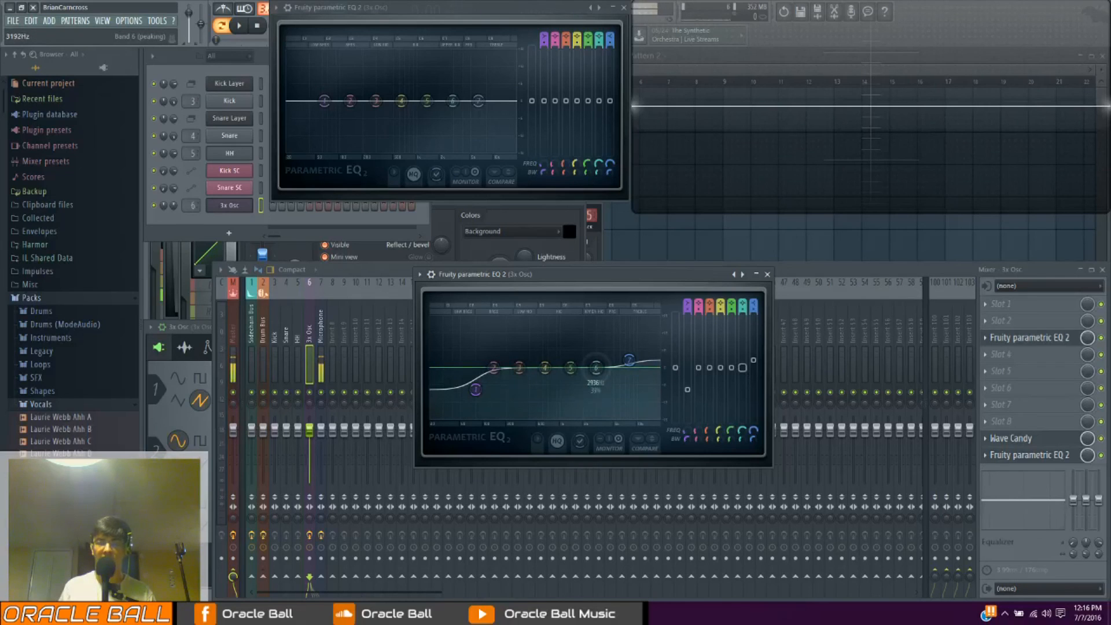
{"action": "left_click_drag", "start_coordinate": [594, 349], "coordinate": [558, 338]}
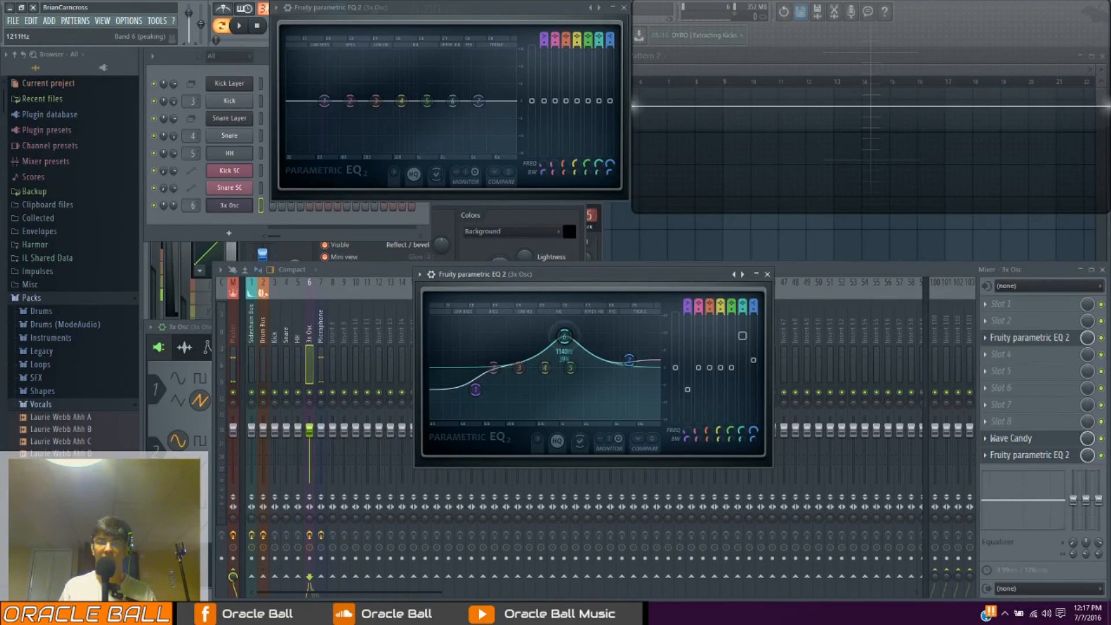
{"action": "left_click_drag", "start_coordinate": [565, 336], "coordinate": [586, 357]}
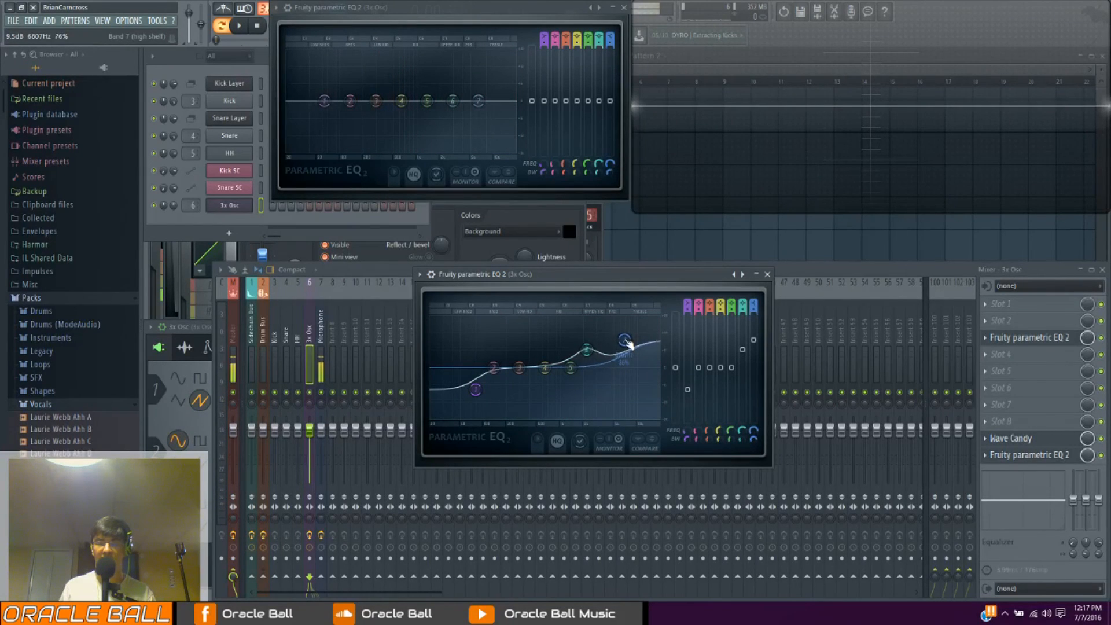
Lower bands 7 and 3, and boost band 4 to about 9.6 dB near 897 Hz with its width narrowed to 0 percent
{"action": "left_click_drag", "start_coordinate": [627, 324], "coordinate": [530, 339]}
{"action": "scroll", "coordinate": [624, 335], "scroll_direction": "up", "scroll_amount": 5}
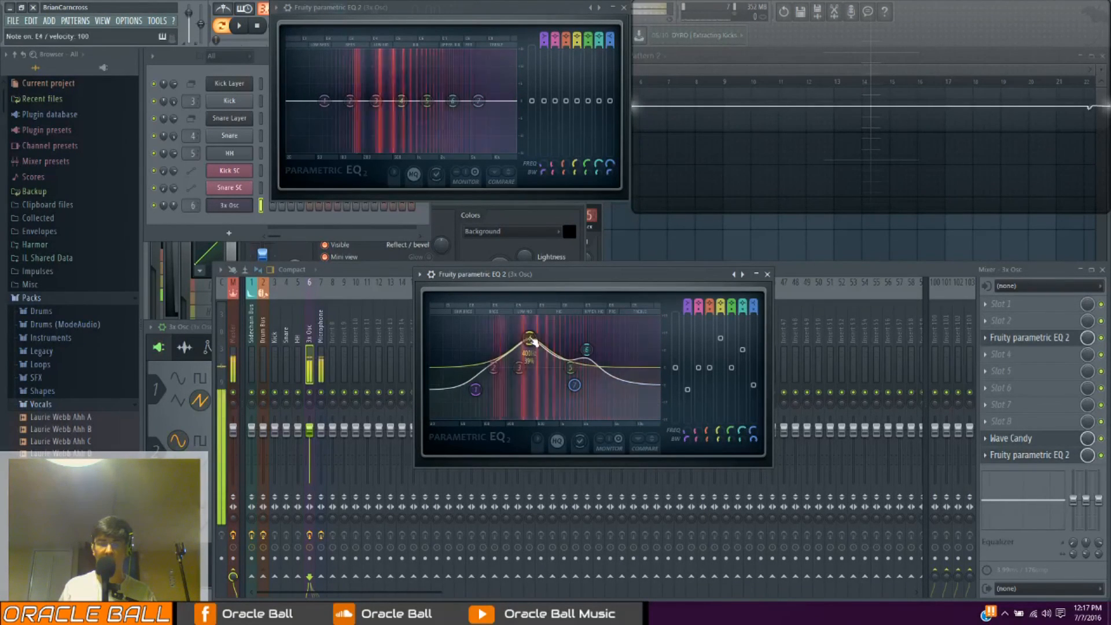
{"action": "scroll", "coordinate": [531, 341], "scroll_direction": "down", "scroll_amount": 5}
{"action": "left_click_drag", "start_coordinate": [531, 341], "coordinate": [563, 369]}
{"action": "mouse_move", "coordinate": [716, 374]}
{"action": "left_mouse_down"}
{"action": "mouse_move", "coordinate": [717, 357]}
{"action": "mouse_move", "coordinate": [714, 380]}
{"action": "left_mouse_up"}
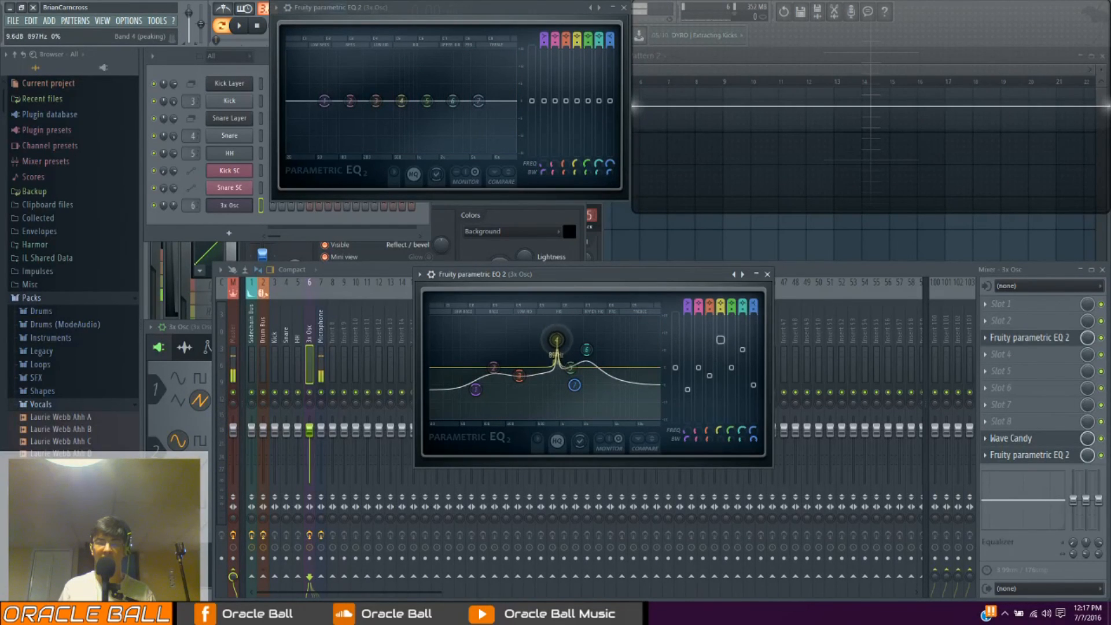
Widen band 4 to 25 percent and sweep its boost of about 9.5 dB back and forth along the spectrum
{"action": "left_click_drag", "start_coordinate": [528, 331], "coordinate": [515, 341]}
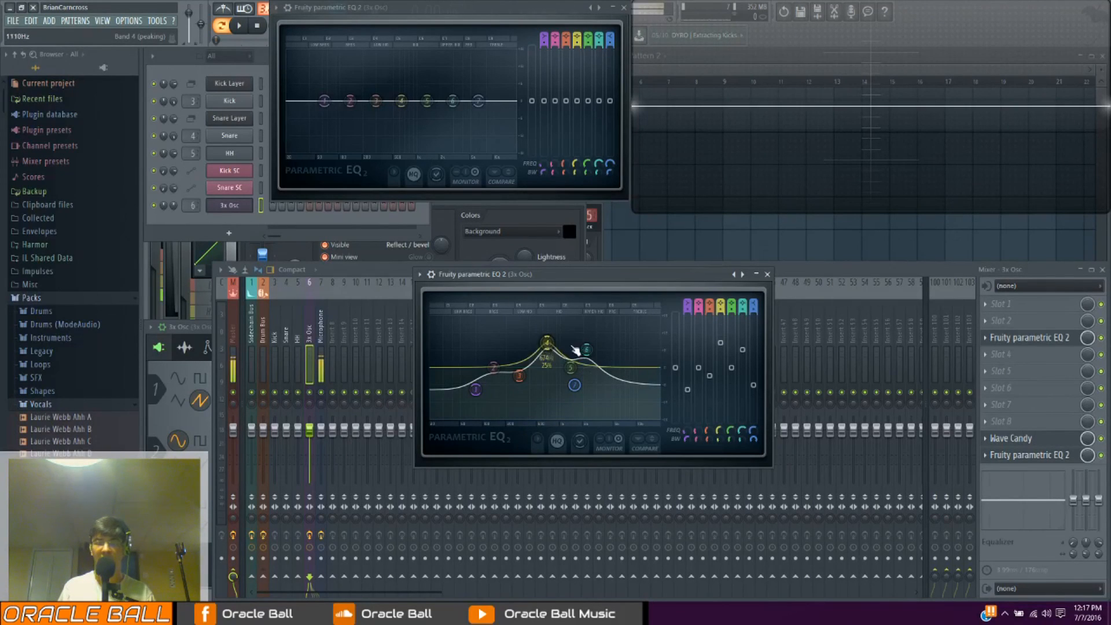
{"action": "mouse_move", "coordinate": [720, 349]}
{"action": "left_mouse_down"}
{"action": "mouse_move", "coordinate": [721, 365]}
{"action": "mouse_move", "coordinate": [721, 340]}
{"action": "left_mouse_up"}
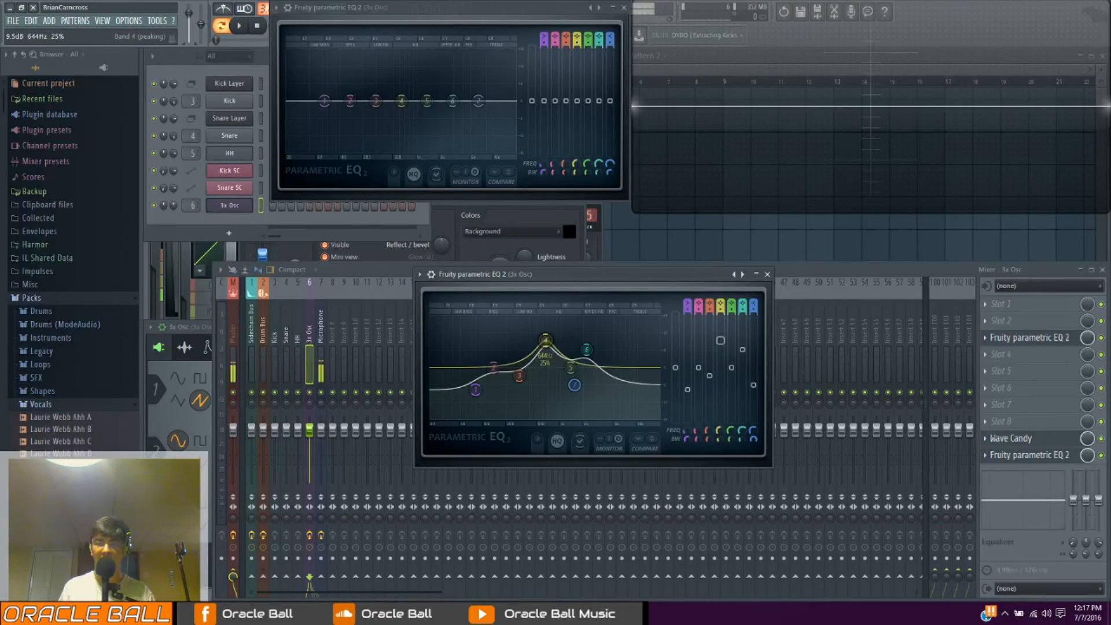
{"action": "left_click_drag", "start_coordinate": [545, 340], "coordinate": [601, 340]}
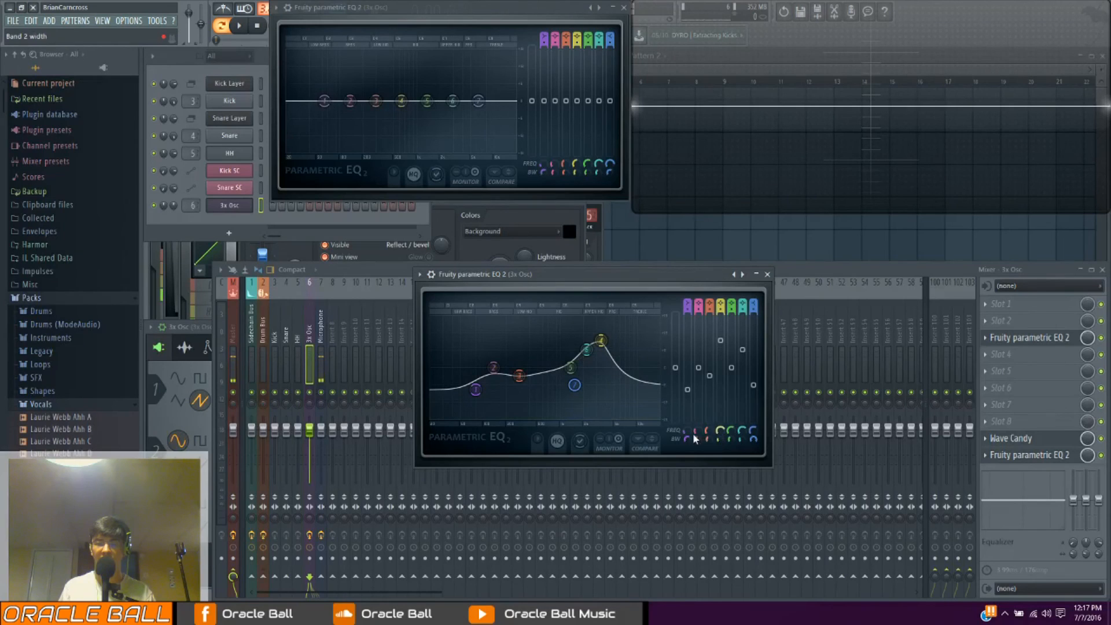
{"action": "left_click_drag", "start_coordinate": [601, 340], "coordinate": [546, 335]}
Try narrower and wider settings for band 4, reduce its boost, and move the EQ window aside
{"action": "scroll", "coordinate": [546, 335], "scroll_direction": "down", "scroll_amount": 15}
{"action": "scroll", "coordinate": [546, 335], "scroll_direction": "up", "scroll_amount": 7}
{"action": "left_click_drag", "start_coordinate": [721, 336], "coordinate": [632, 343]}
{"action": "left_click_drag", "start_coordinate": [451, 269], "coordinate": [550, 288]}
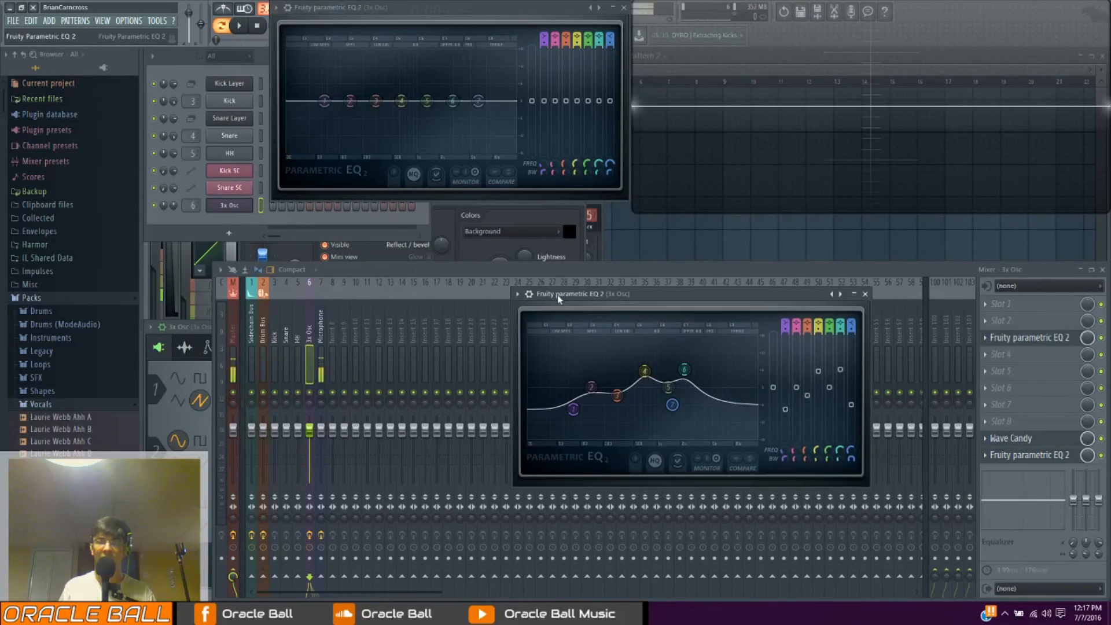
Load the Default preset in the Fruity parametric EQ 2 over the mixer and move its window clear of the effect slots
{"action": "left_click", "coordinate": [517, 293]}
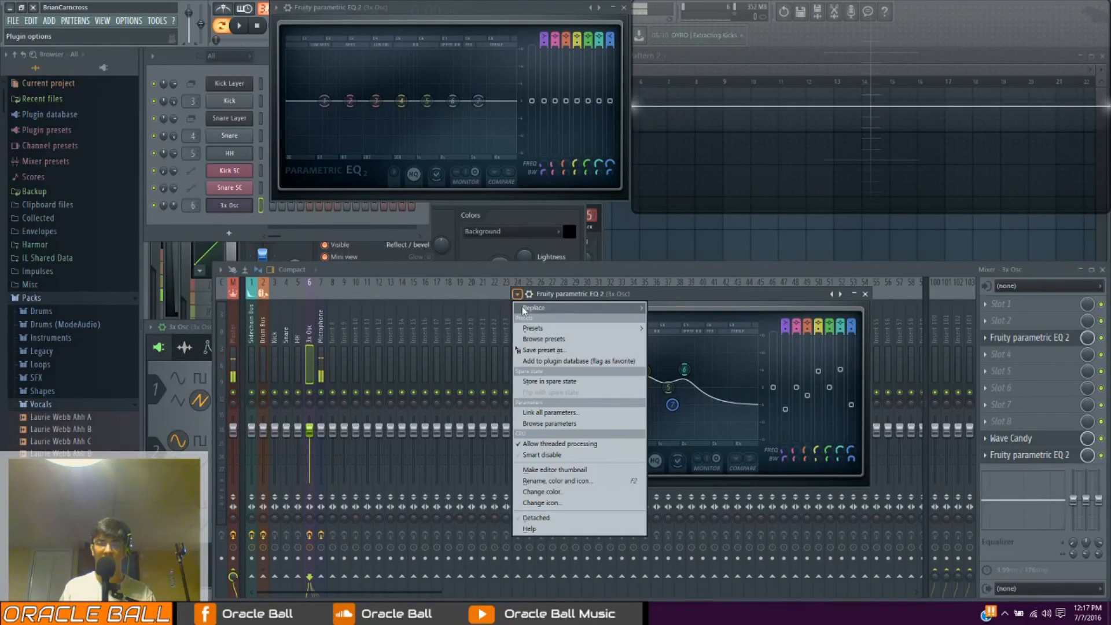
{"action": "mouse_move", "coordinate": [585, 328]}
{"action": "left_click", "coordinate": [669, 319]}
{"action": "left_click_drag", "start_coordinate": [667, 293], "coordinate": [549, 266]}
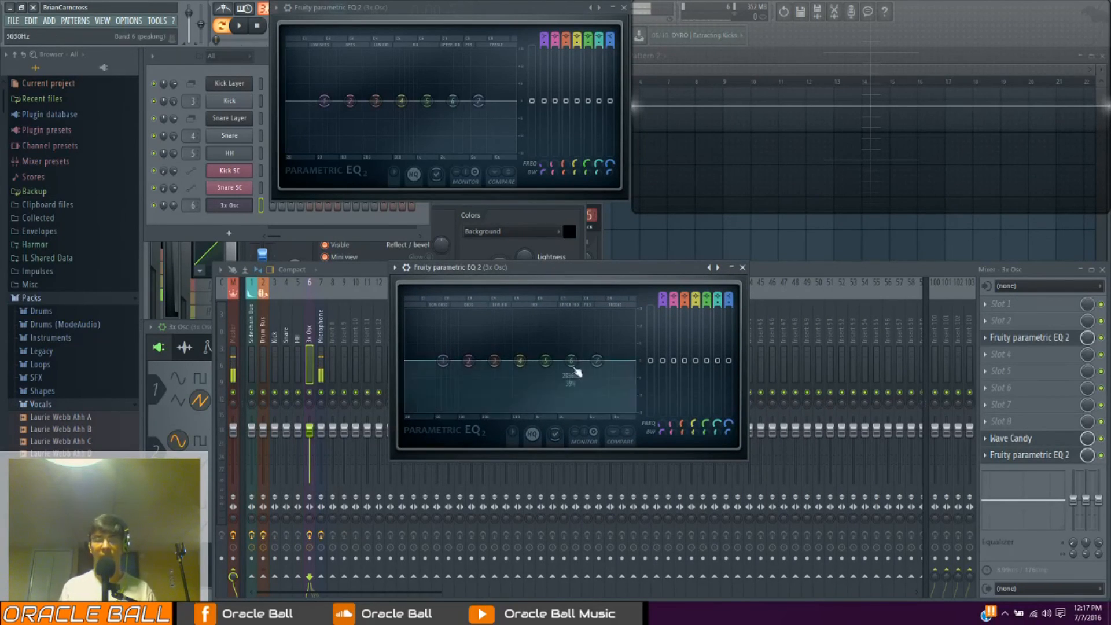
Change band 7 to a low pass filter, adjust its resonance peak and cutoff frequency, and shift band 4 along the spectrum
{"action": "right_click", "coordinate": [604, 363]}
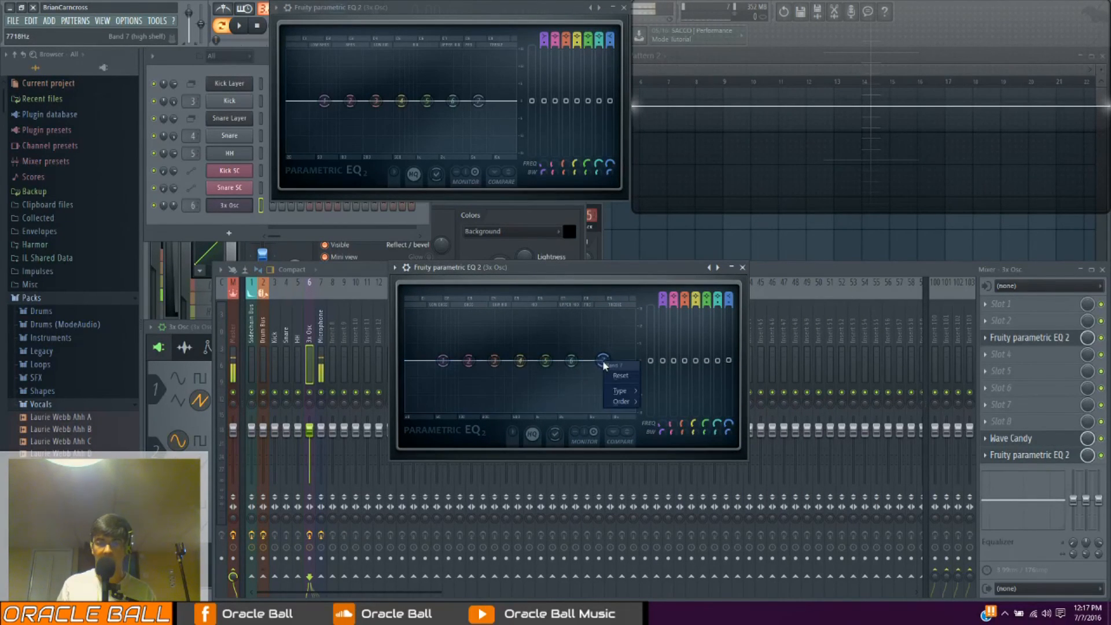
{"action": "mouse_move", "coordinate": [624, 393]}
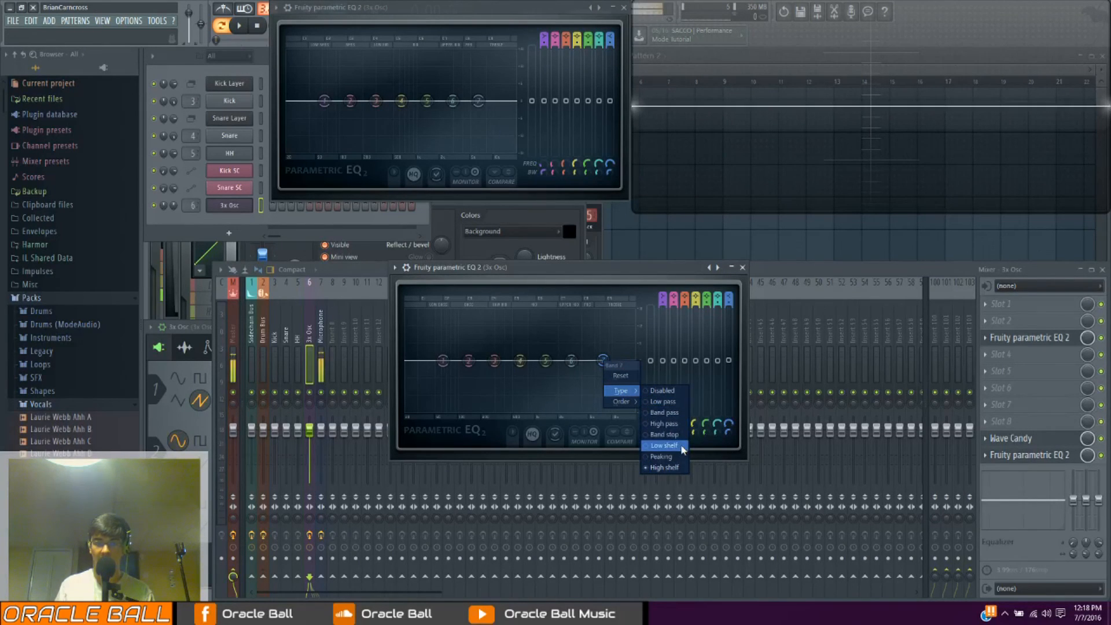
{"action": "left_click", "coordinate": [665, 401]}
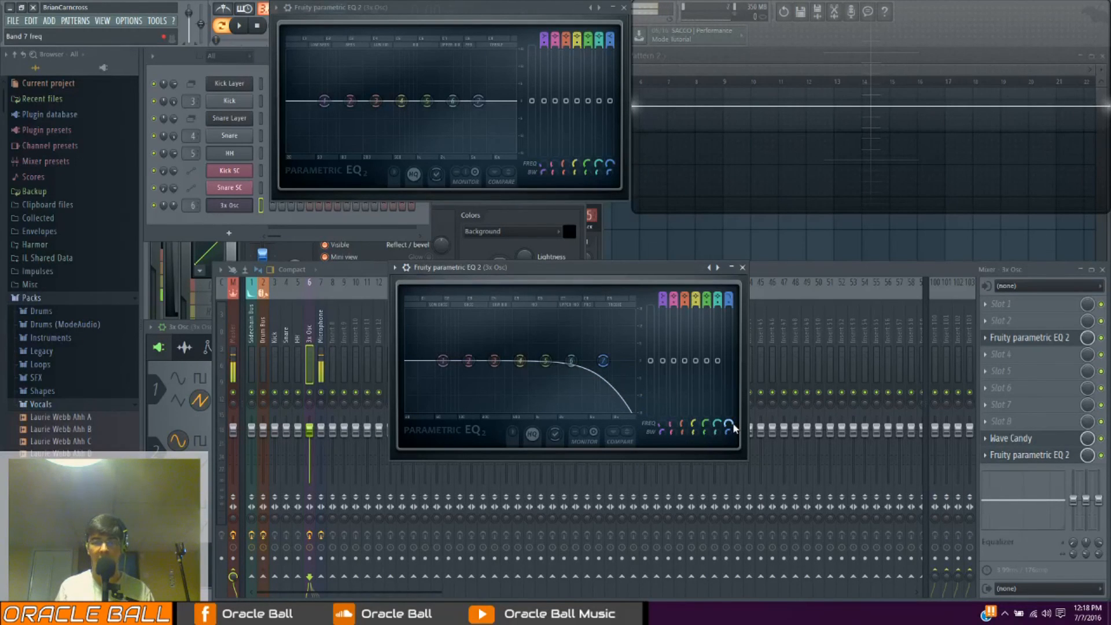
{"action": "mouse_move", "coordinate": [730, 426]}
{"action": "left_mouse_down"}
{"action": "mouse_move", "coordinate": [730, 399]}
{"action": "mouse_move", "coordinate": [729, 468]}
{"action": "mouse_move", "coordinate": [730, 407]}
{"action": "mouse_move", "coordinate": [729, 456]}
{"action": "mouse_move", "coordinate": [728, 409]}
{"action": "mouse_move", "coordinate": [729, 443]}
{"action": "mouse_move", "coordinate": [728, 422]}
{"action": "mouse_move", "coordinate": [737, 435]}
{"action": "left_mouse_up"}
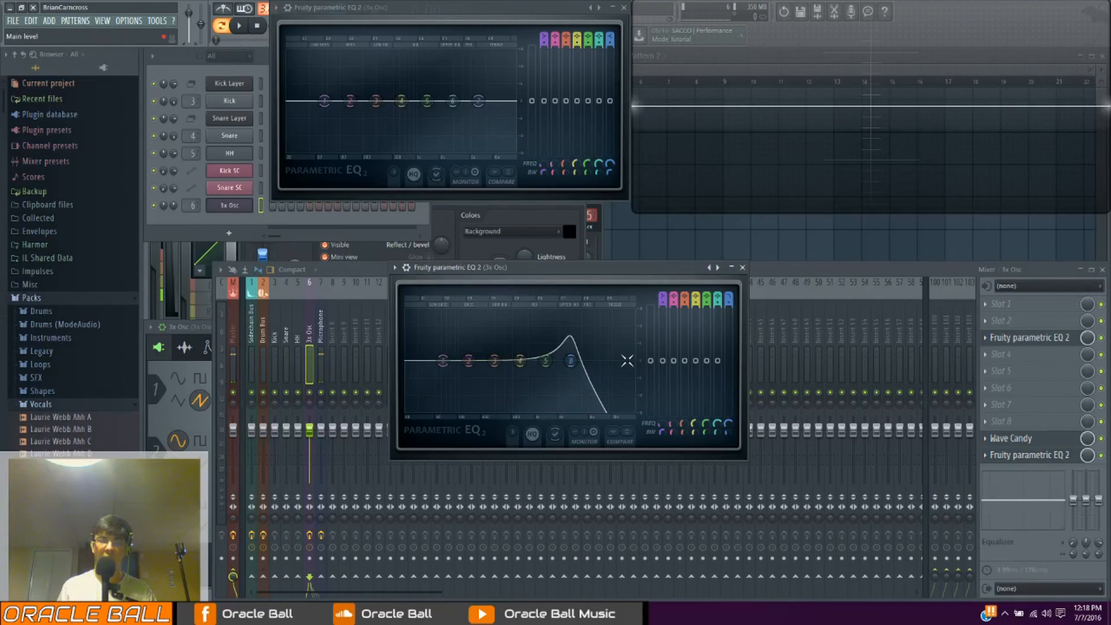
{"action": "left_click_drag", "start_coordinate": [726, 435], "coordinate": [726, 429]}
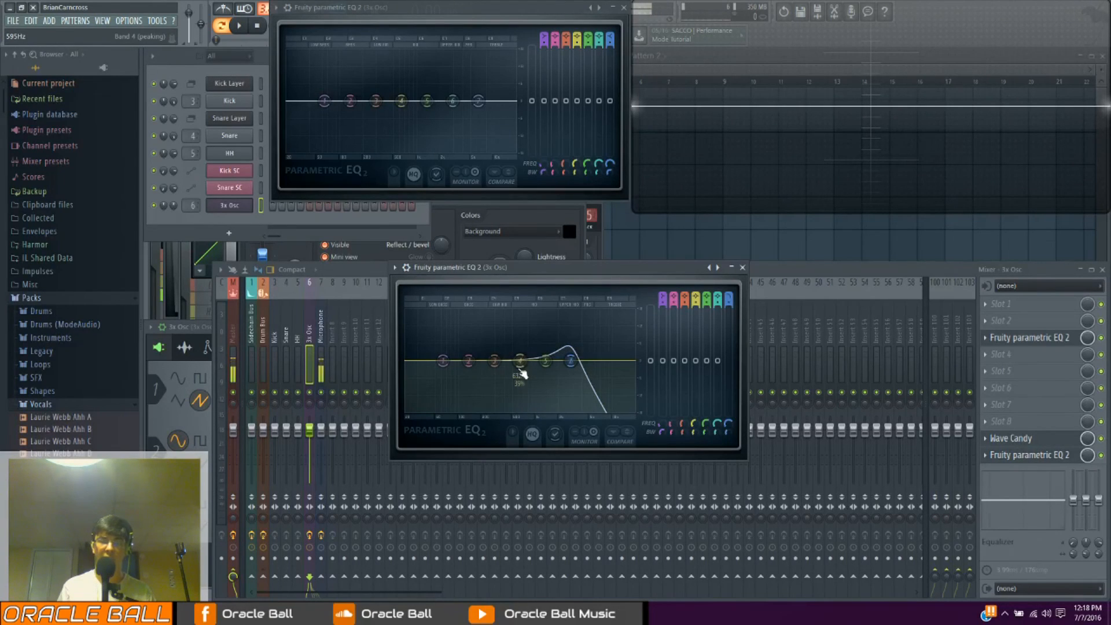
{"action": "mouse_move", "coordinate": [520, 360]}
{"action": "left_mouse_down"}
{"action": "mouse_move", "coordinate": [550, 318]}
{"action": "mouse_move", "coordinate": [559, 322]}
{"action": "mouse_move", "coordinate": [498, 356]}
{"action": "mouse_move", "coordinate": [541, 318]}
{"action": "mouse_move", "coordinate": [544, 341]}
{"action": "mouse_move", "coordinate": [527, 337]}
{"action": "mouse_move", "coordinate": [508, 363]}
{"action": "left_mouse_up"}
{"action": "left_click_drag", "start_coordinate": [559, 322], "coordinate": [609, 360]}
Reset all bands of the EQ by loading the Default preset
{"action": "left_click", "coordinate": [394, 268]}
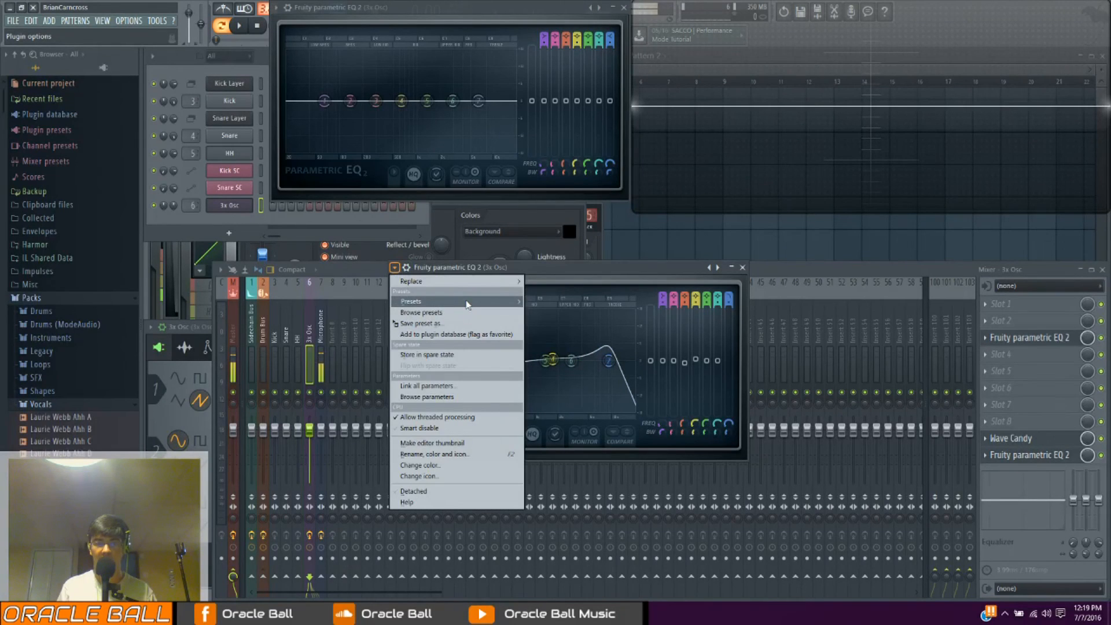
{"action": "mouse_move", "coordinate": [524, 307]}
{"action": "left_click", "coordinate": [555, 313]}
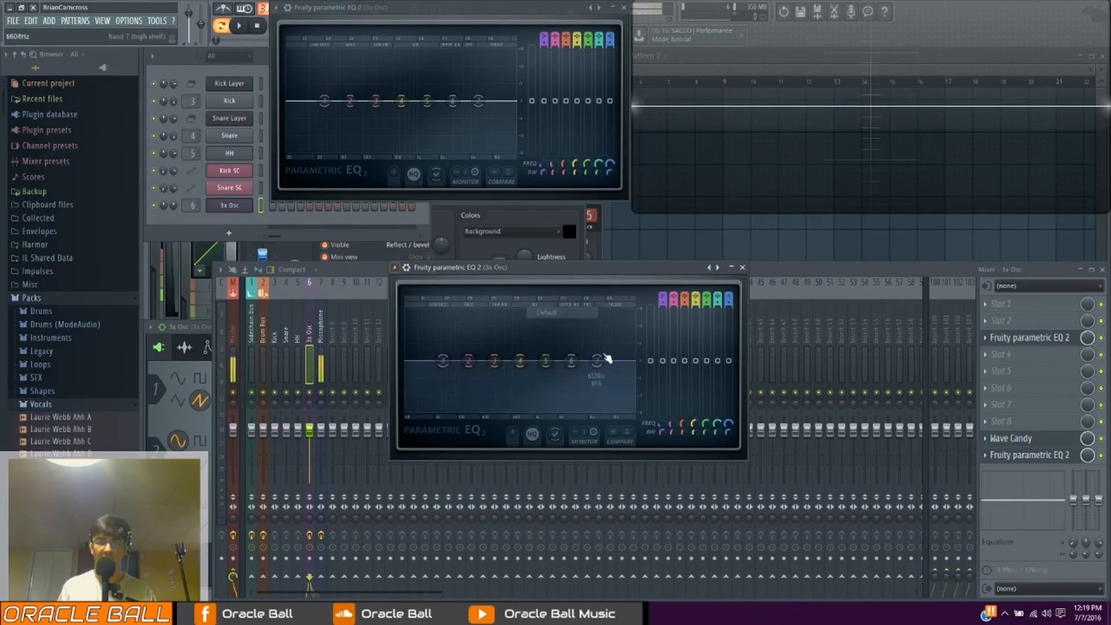
Change band 1 to a high pass filter and sweep its cutoff frequency up and back down to the low end
{"action": "right_click", "coordinate": [443, 362]}
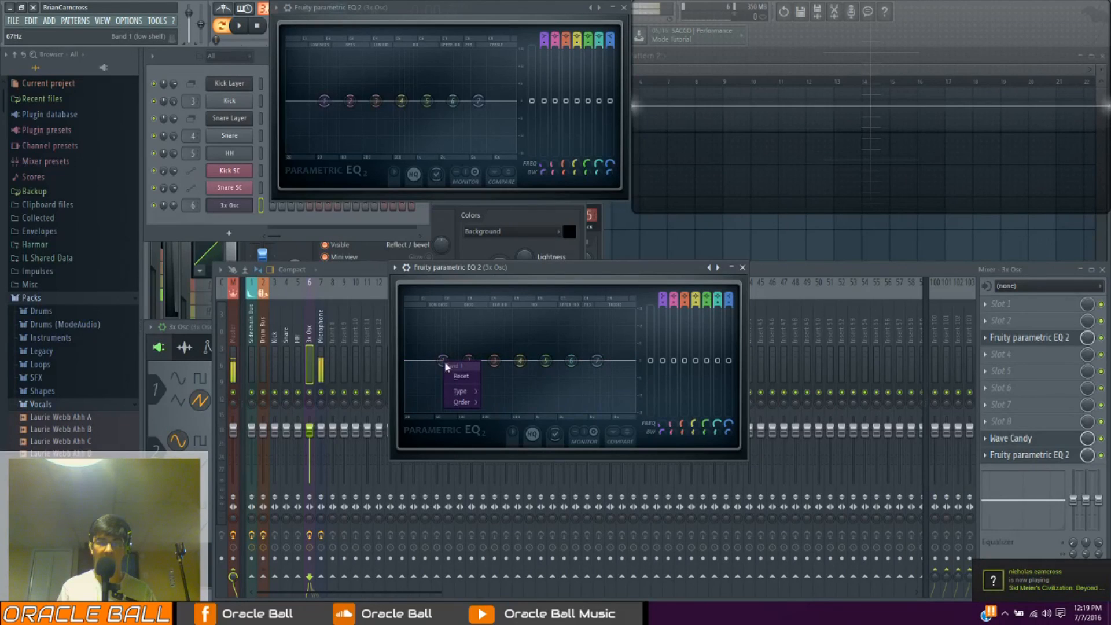
{"action": "mouse_move", "coordinate": [460, 391]}
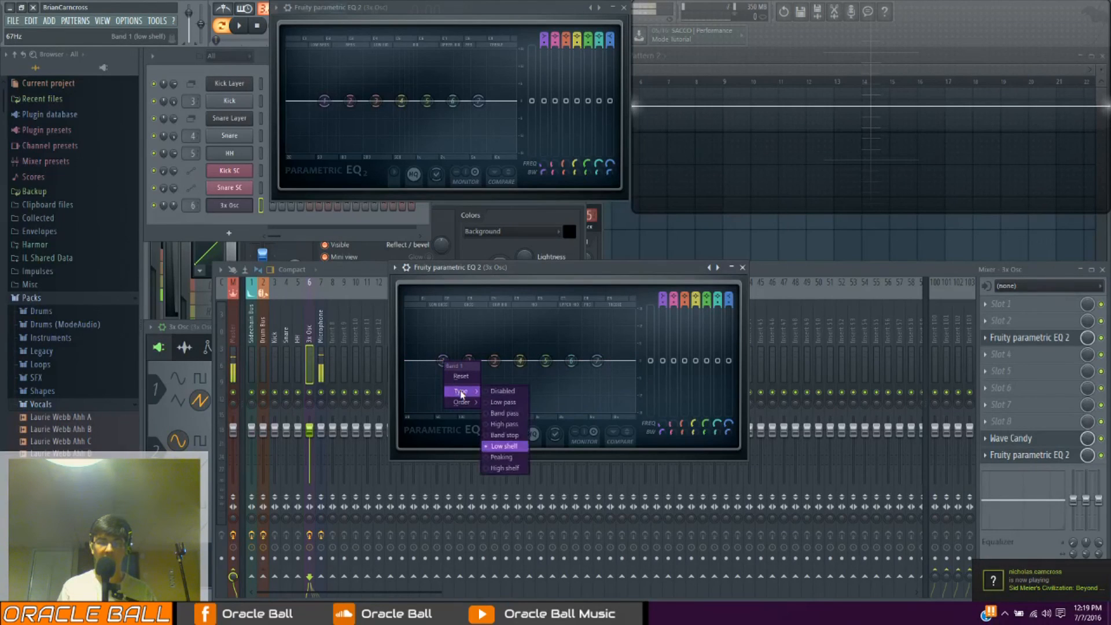
{"action": "left_click", "coordinate": [508, 424]}
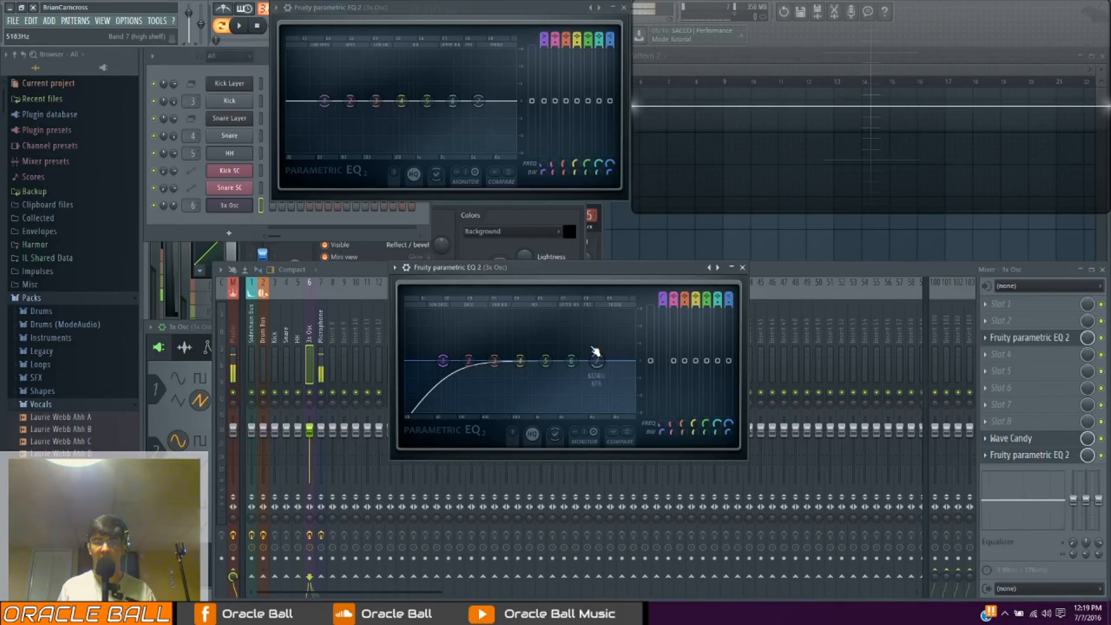
{"action": "mouse_move", "coordinate": [662, 423]}
{"action": "left_mouse_down"}
{"action": "mouse_move", "coordinate": [663, 367]}
{"action": "mouse_move", "coordinate": [663, 460]}
{"action": "mouse_move", "coordinate": [663, 424]}
{"action": "left_mouse_up"}
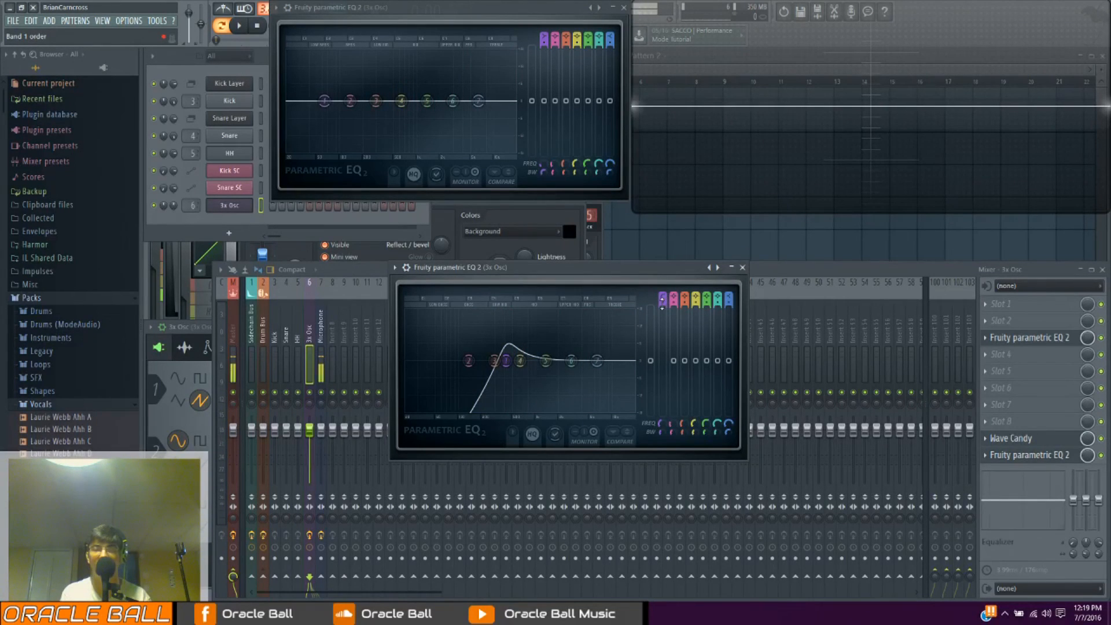
{"action": "left_click_drag", "start_coordinate": [660, 424], "coordinate": [660, 443]}
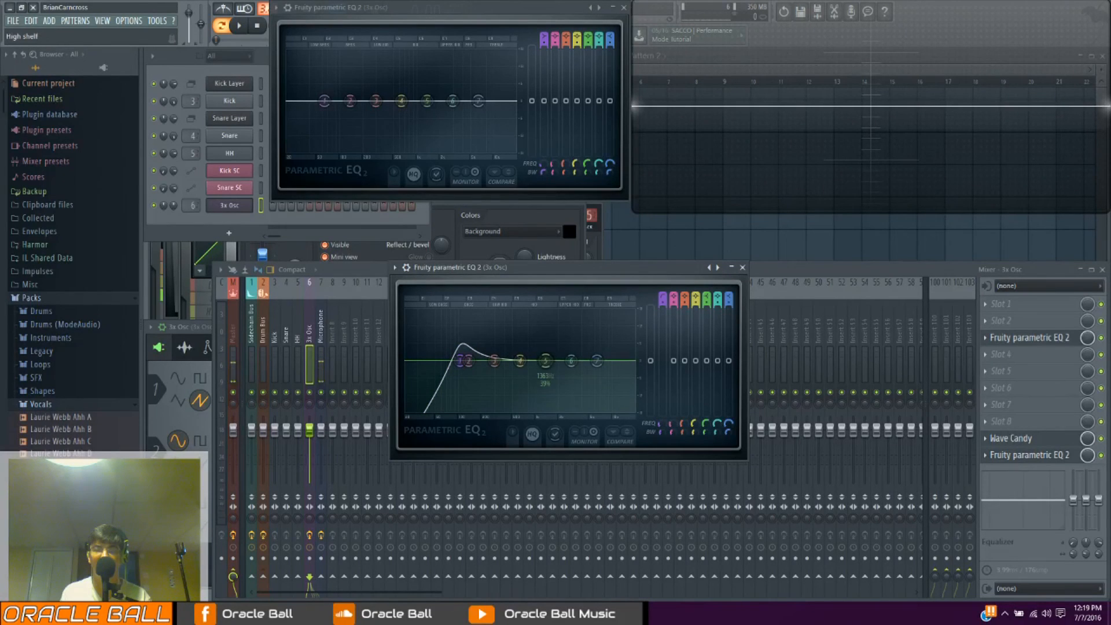
{"action": "mouse_move", "coordinate": [706, 298]}
{"action": "left_mouse_down"}
{"action": "mouse_move", "coordinate": [707, 316]}
{"action": "mouse_move", "coordinate": [707, 298]}
{"action": "left_mouse_up"}
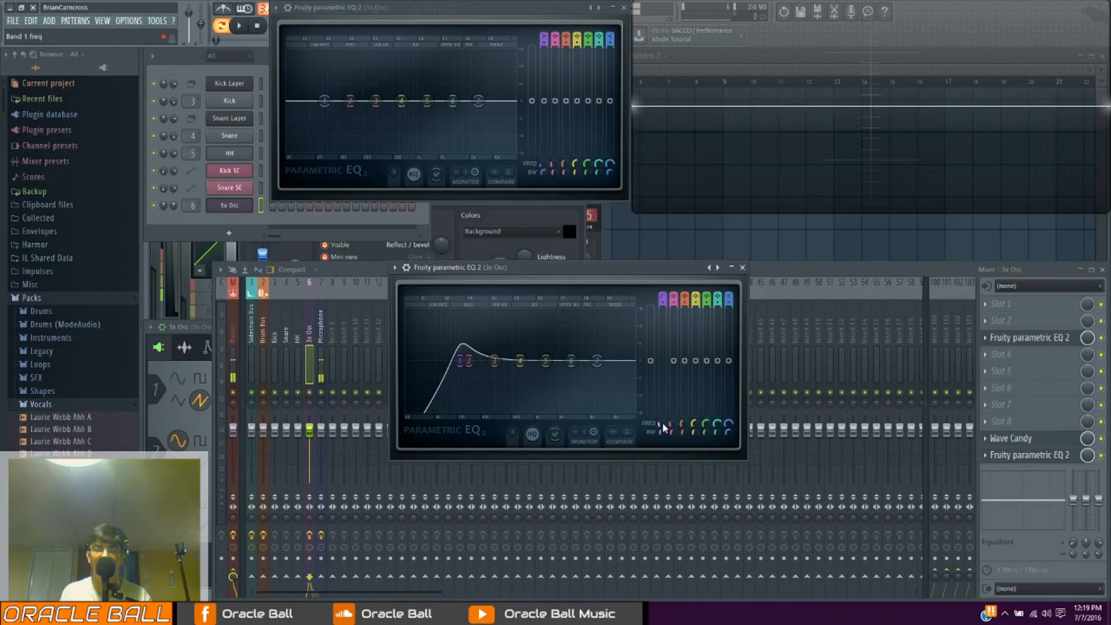
{"action": "left_click_drag", "start_coordinate": [461, 361], "coordinate": [444, 365]}
Set the order of the band 1 high pass to Gentle 4 and sweep its cutoff up and back to about 48 Hz
{"action": "right_click", "coordinate": [443, 362]}
{"action": "mouse_move", "coordinate": [461, 401]}
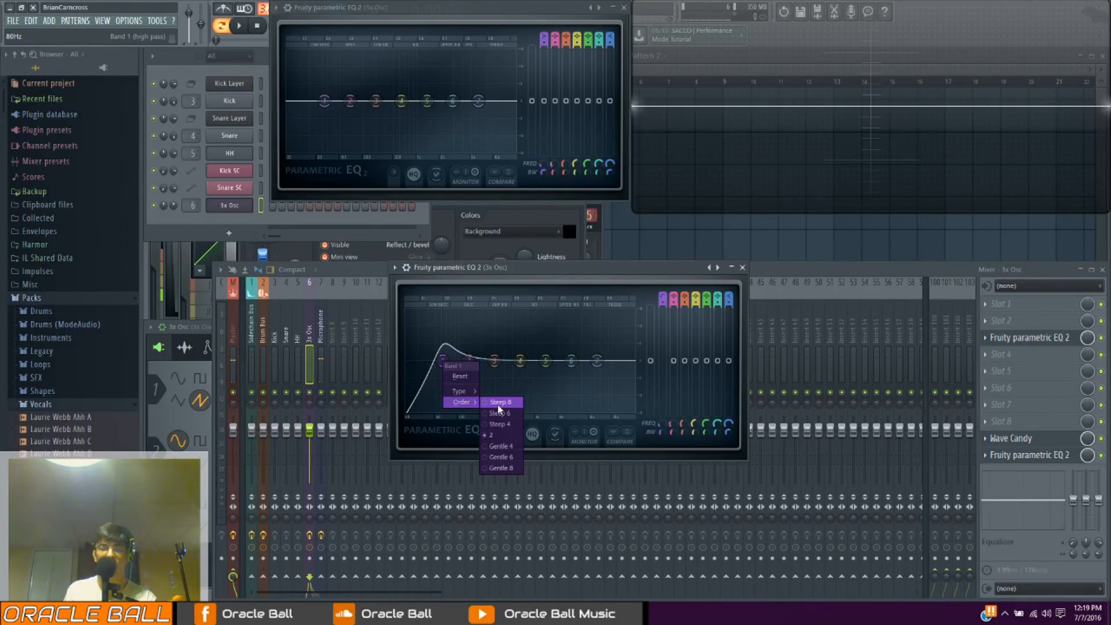
{"action": "left_click", "coordinate": [493, 447]}
{"action": "left_click_drag", "start_coordinate": [662, 423], "coordinate": [662, 391]}
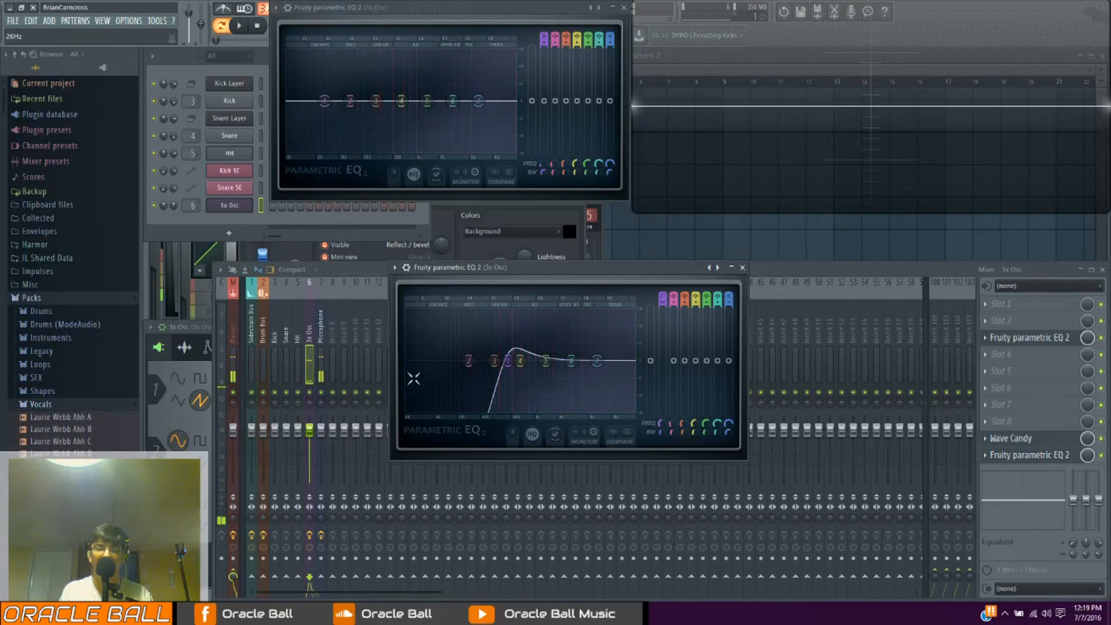
{"action": "left_click_drag", "start_coordinate": [665, 426], "coordinate": [663, 464]}
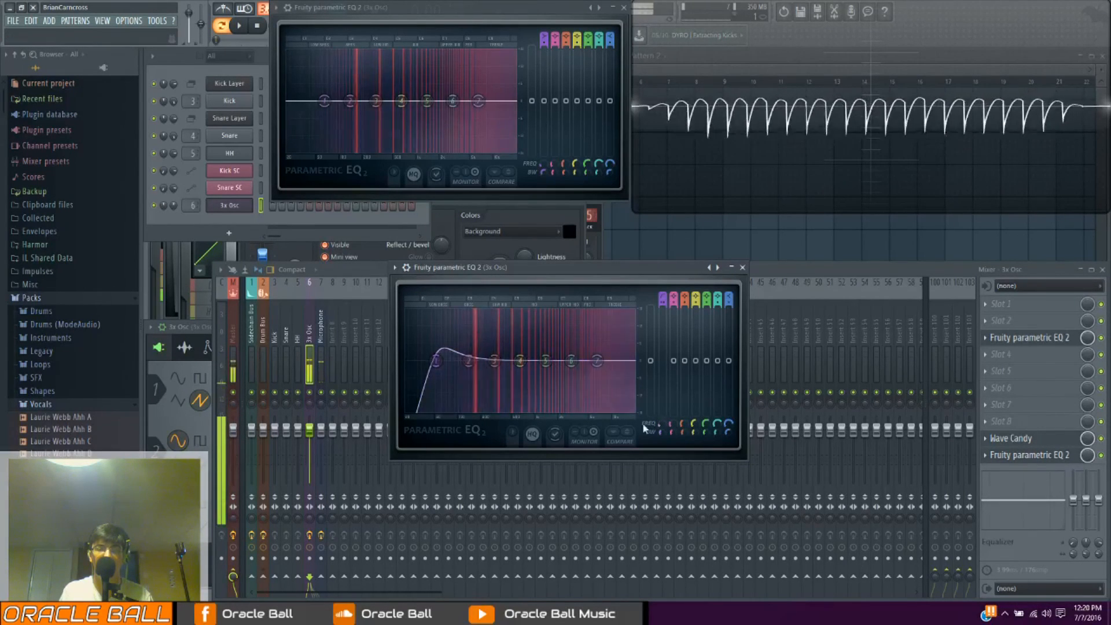
Set the order of the band 1 high pass to Steep 4 and sweep its cutoff, ending near 81 Hz
{"action": "right_click", "coordinate": [438, 369]}
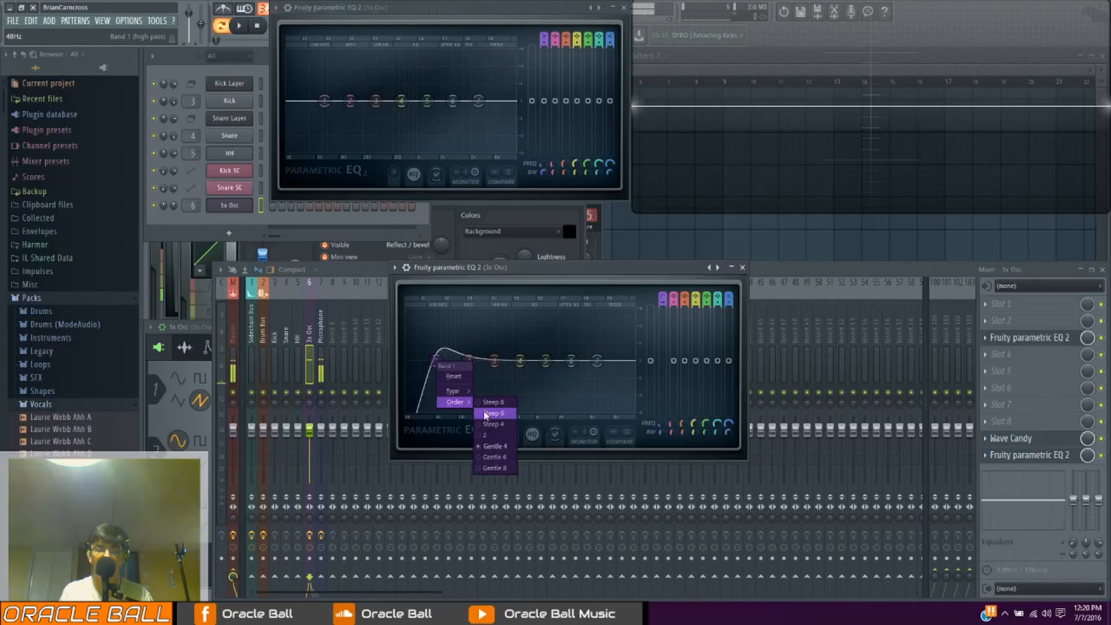
{"action": "left_click", "coordinate": [509, 425]}
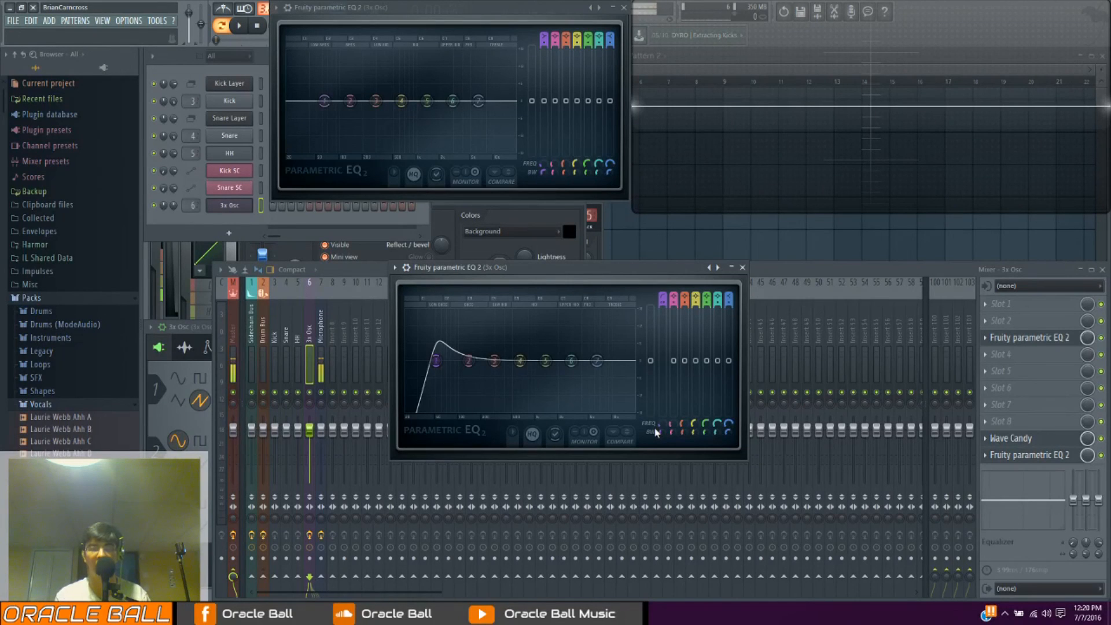
{"action": "mouse_move", "coordinate": [662, 424]}
{"action": "left_mouse_down"}
{"action": "mouse_move", "coordinate": [662, 359]}
{"action": "mouse_move", "coordinate": [662, 419]}
{"action": "left_mouse_up"}
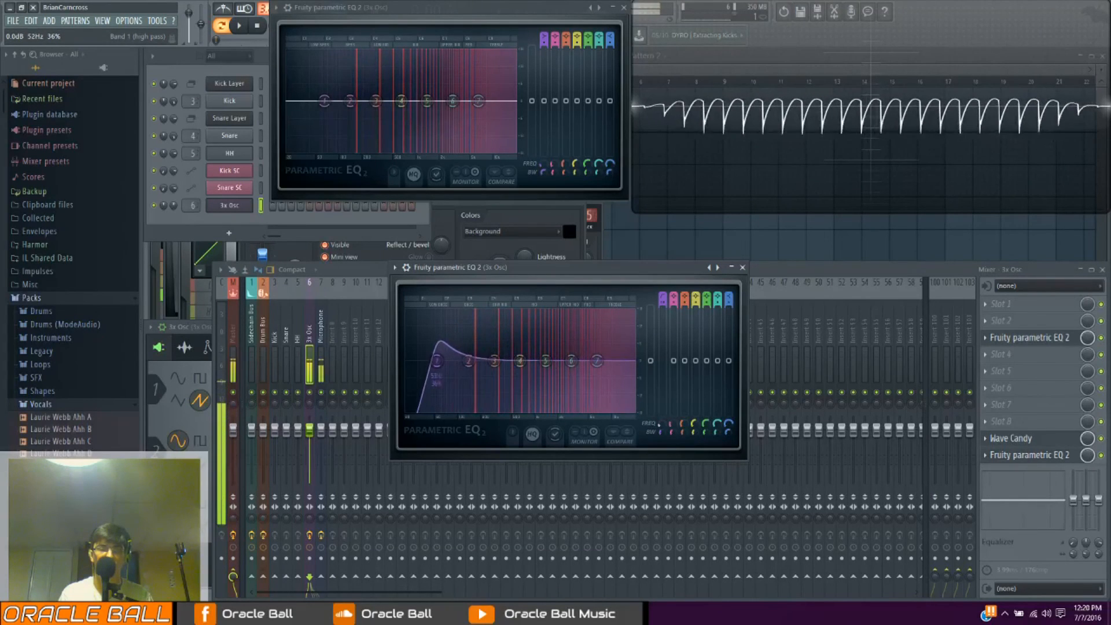
Set the order of the band 1 high pass to Steep 8 and lower its cutoff frequency
{"action": "right_click", "coordinate": [457, 362]}
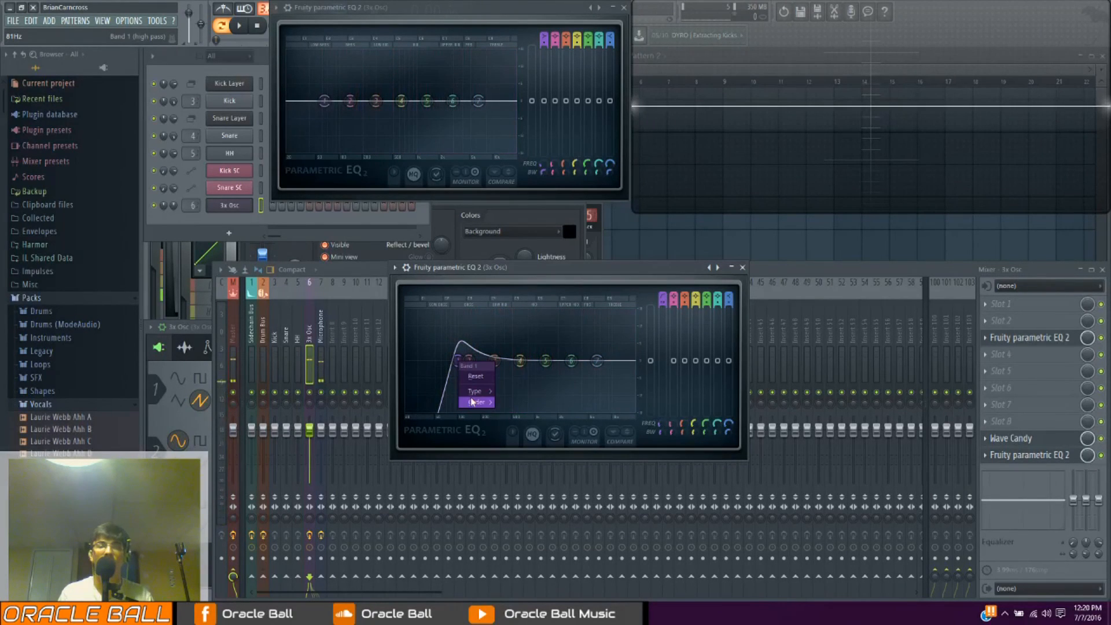
{"action": "mouse_move", "coordinate": [476, 394]}
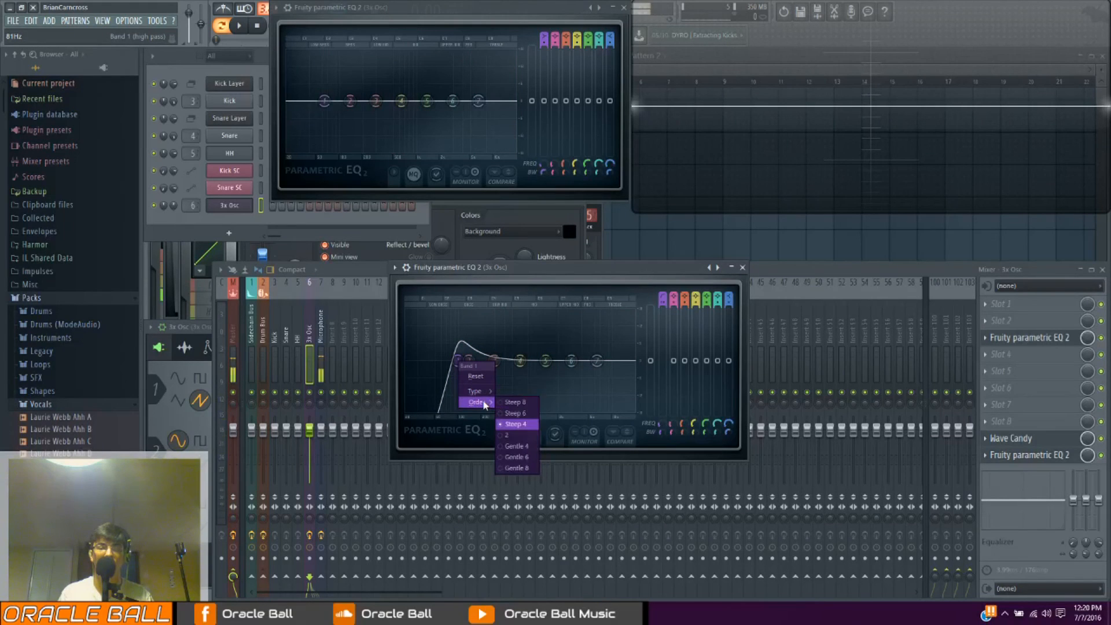
{"action": "left_click", "coordinate": [518, 402]}
{"action": "left_click_drag", "start_coordinate": [661, 419], "coordinate": [660, 422]}
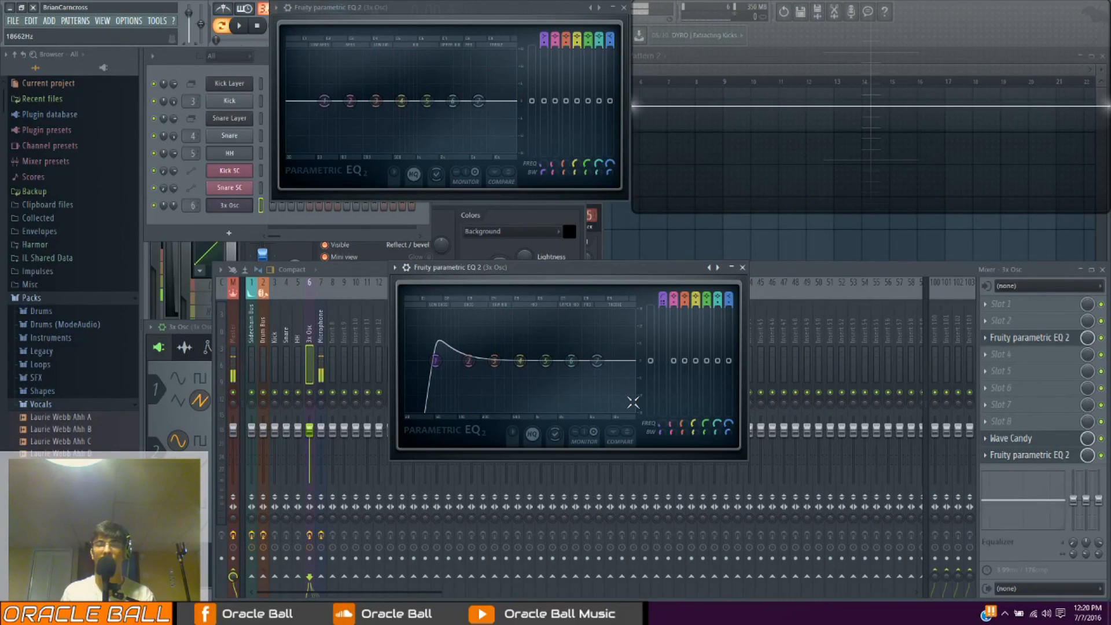
Restore the EQ to the Default preset to clear the band 1 high pass
{"action": "left_click", "coordinate": [394, 267]}
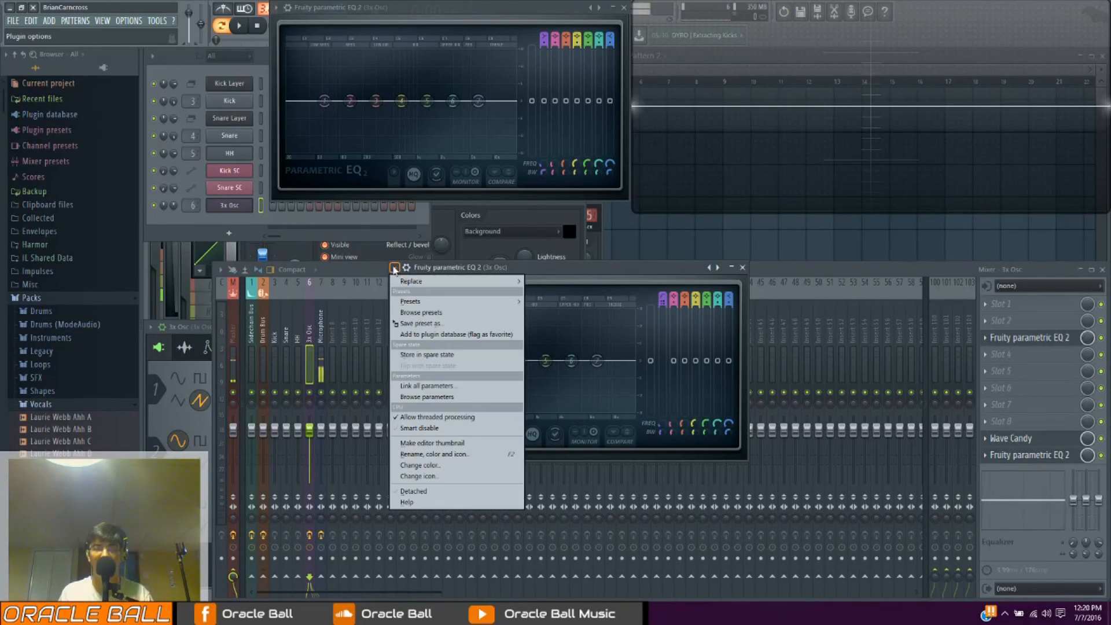
{"action": "mouse_move", "coordinate": [413, 306]}
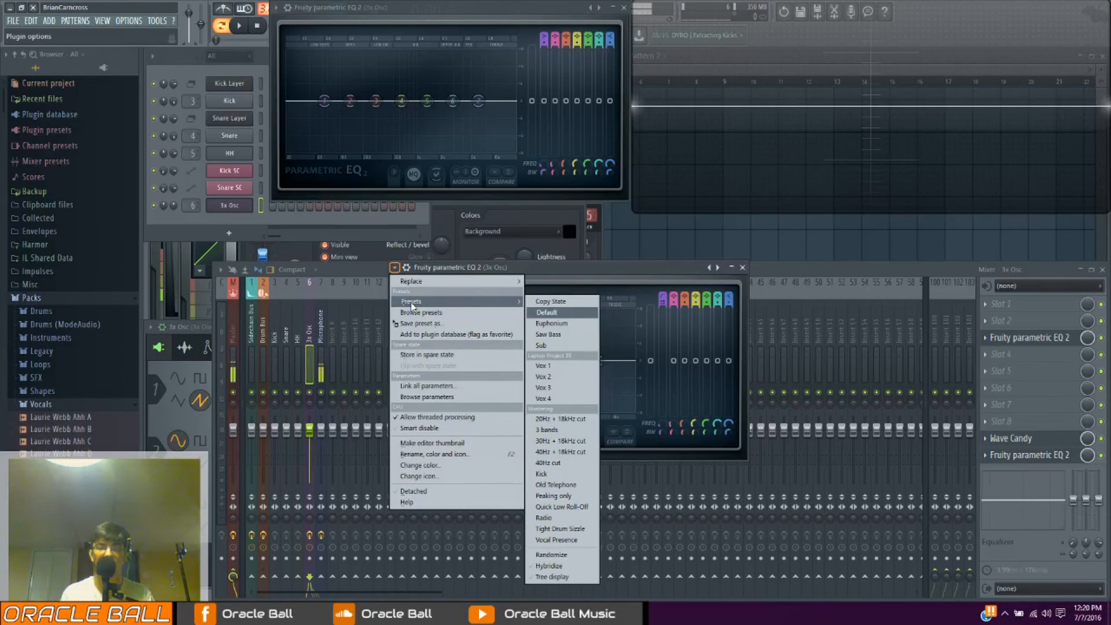
{"action": "left_click", "coordinate": [541, 312]}
Change band 4 to a band pass filter and sweep its centre frequency along the spectrum
{"action": "right_click", "coordinate": [521, 361]}
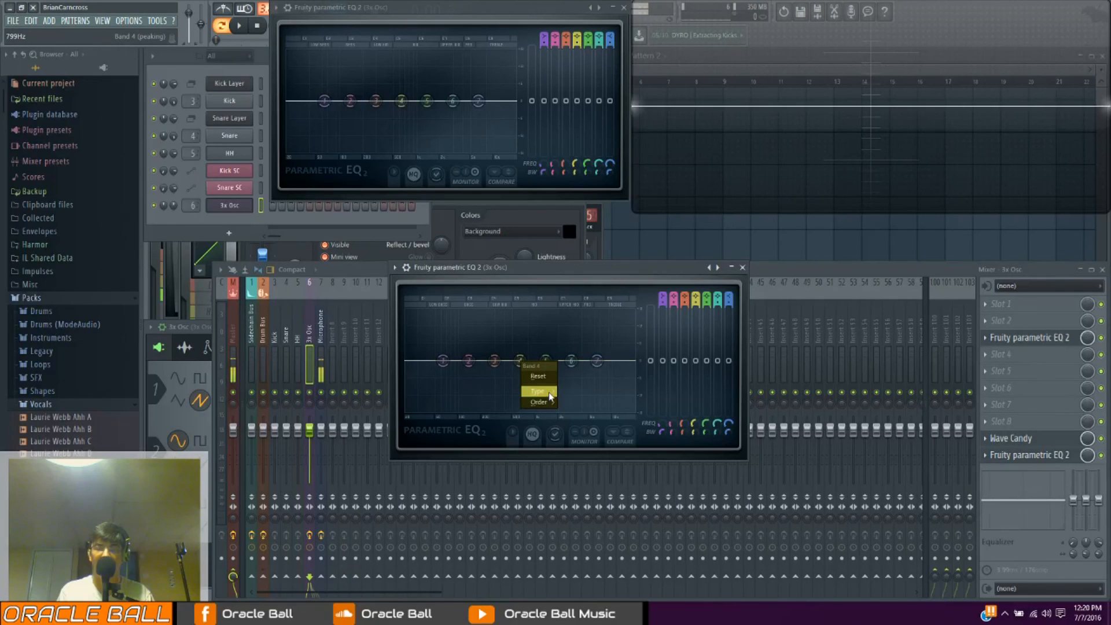
{"action": "mouse_move", "coordinate": [550, 396]}
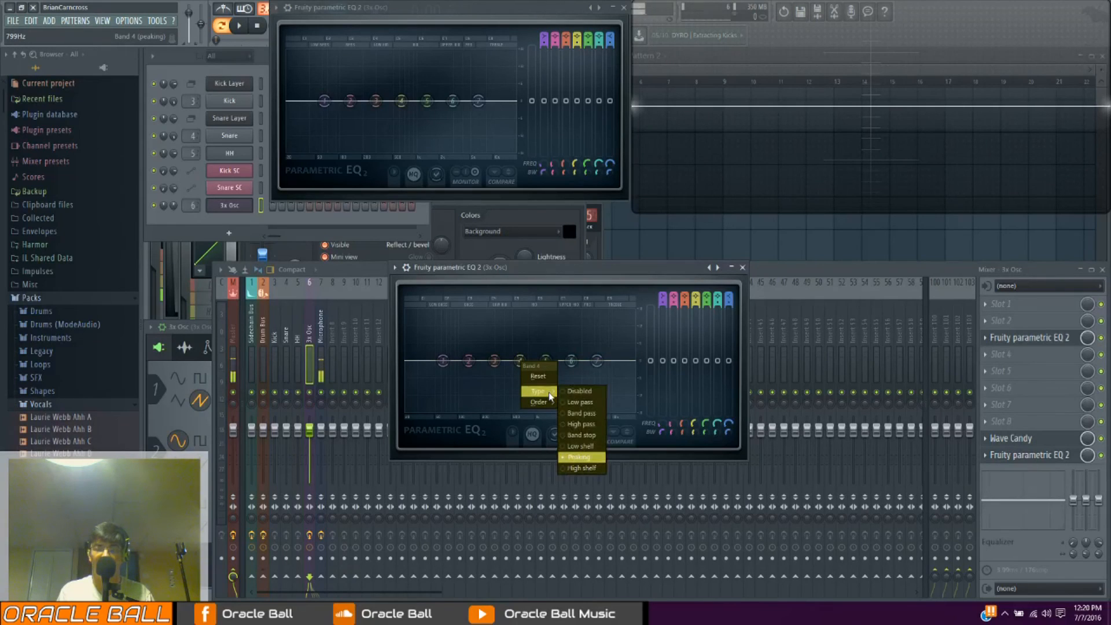
{"action": "left_click", "coordinate": [583, 414]}
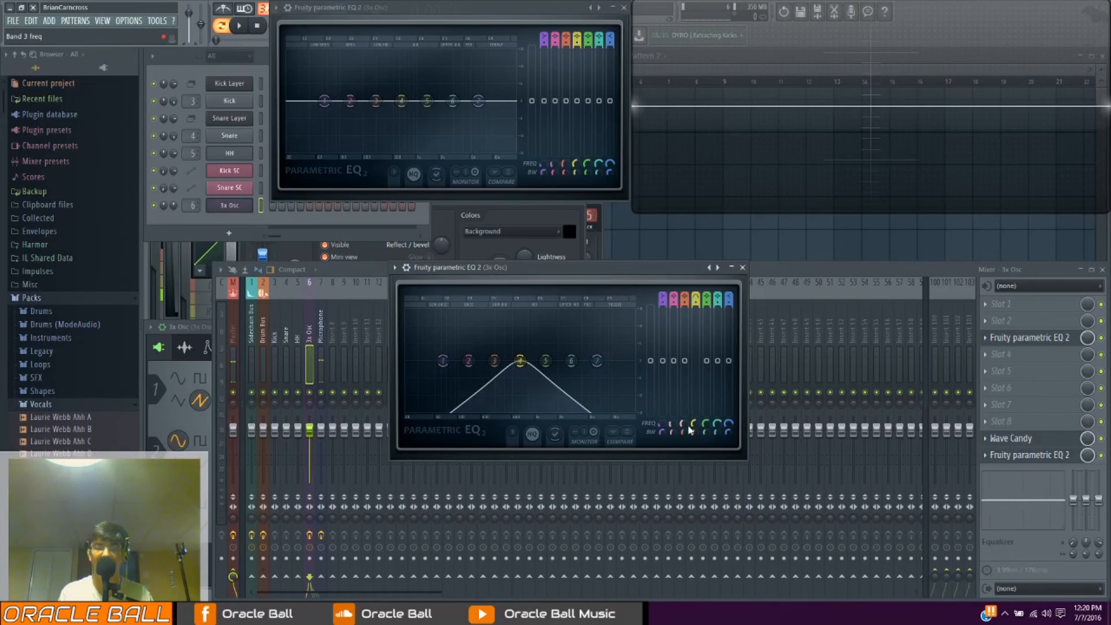
{"action": "key", "text": "space"}
{"action": "left_click_drag", "start_coordinate": [520, 360], "coordinate": [511, 361]}
{"action": "left_click_drag", "start_coordinate": [696, 421], "coordinate": [696, 430]}
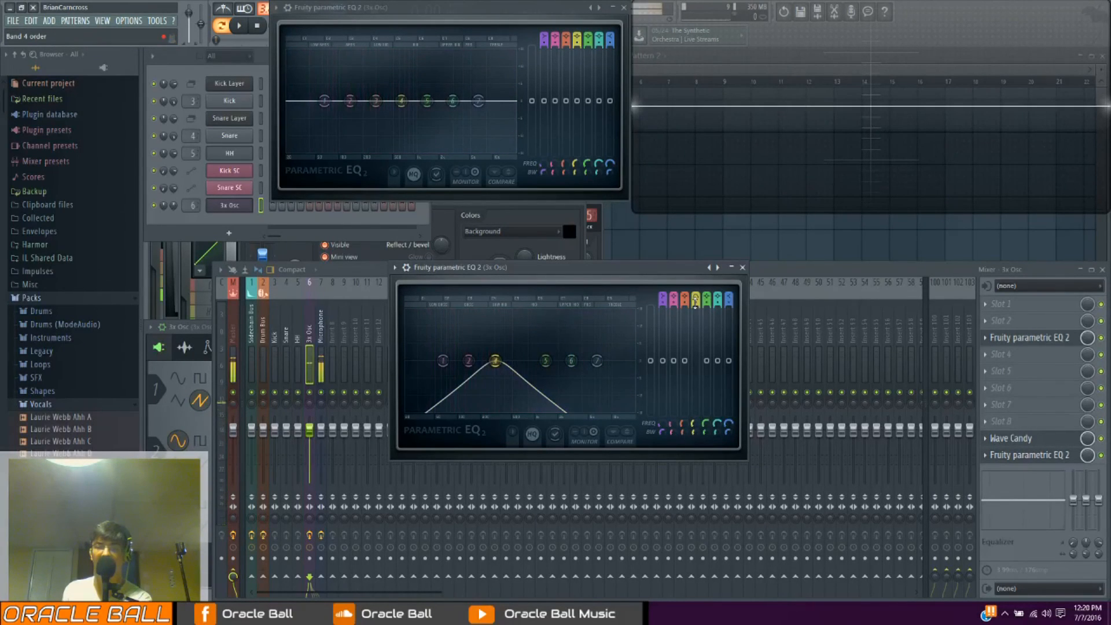
Steepen the order of the band 4 band pass and sweep its centre frequency back and forth between the low and mid range
{"action": "left_click_drag", "start_coordinate": [696, 305], "coordinate": [696, 301]}
{"action": "left_click_drag", "start_coordinate": [696, 425], "coordinate": [695, 430]}
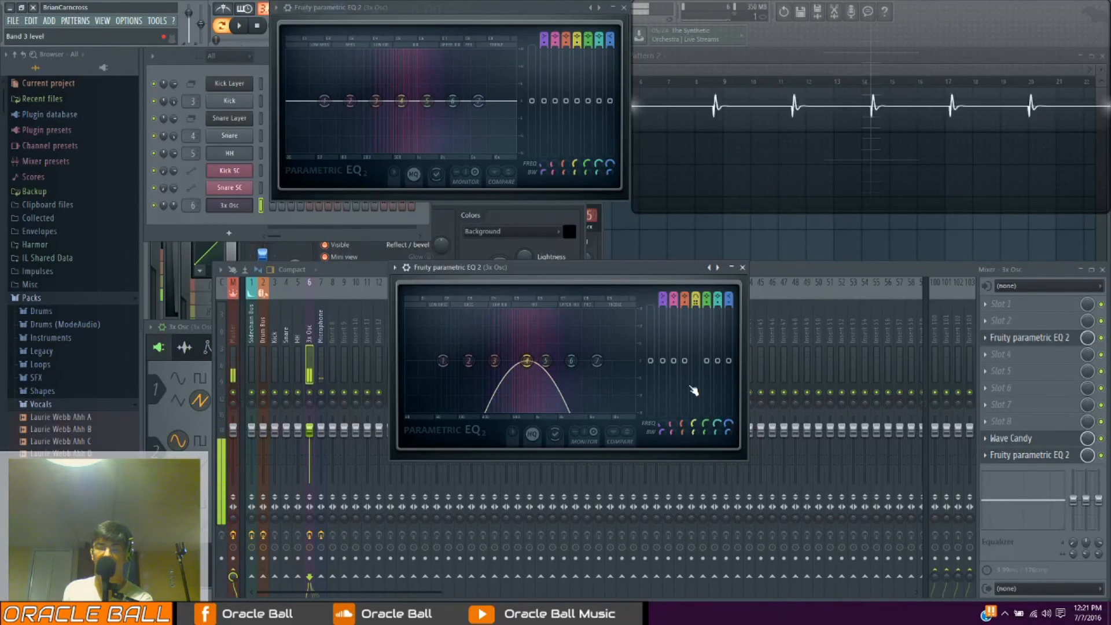
{"action": "left_click_drag", "start_coordinate": [526, 361], "coordinate": [479, 360]}
{"action": "left_click_drag", "start_coordinate": [694, 426], "coordinate": [694, 425]}
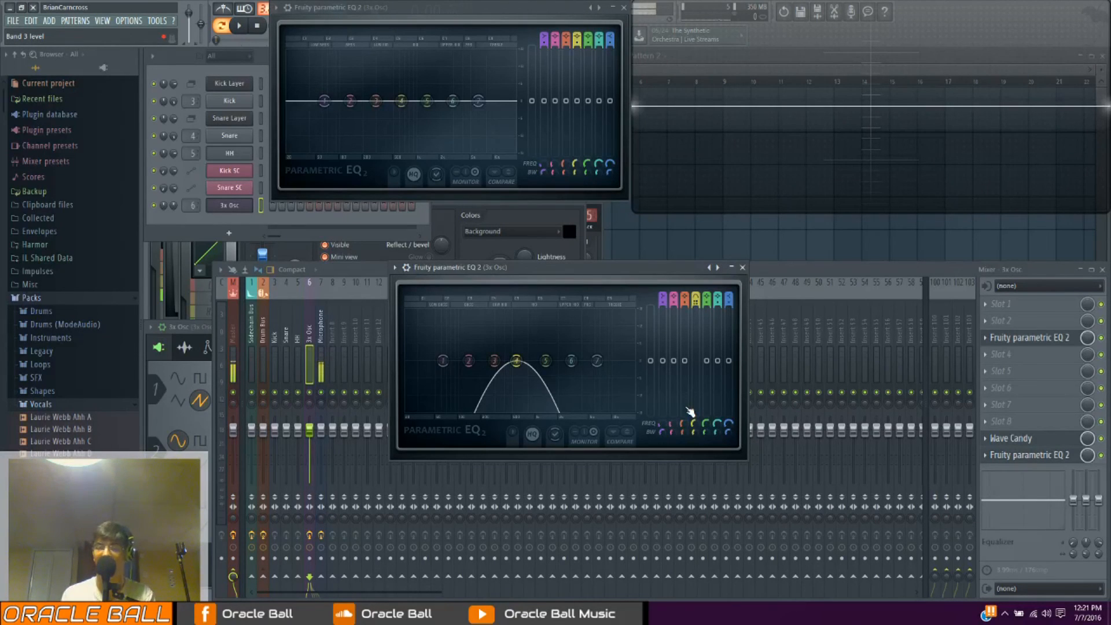
{"action": "left_click_drag", "start_coordinate": [692, 423], "coordinate": [693, 438]}
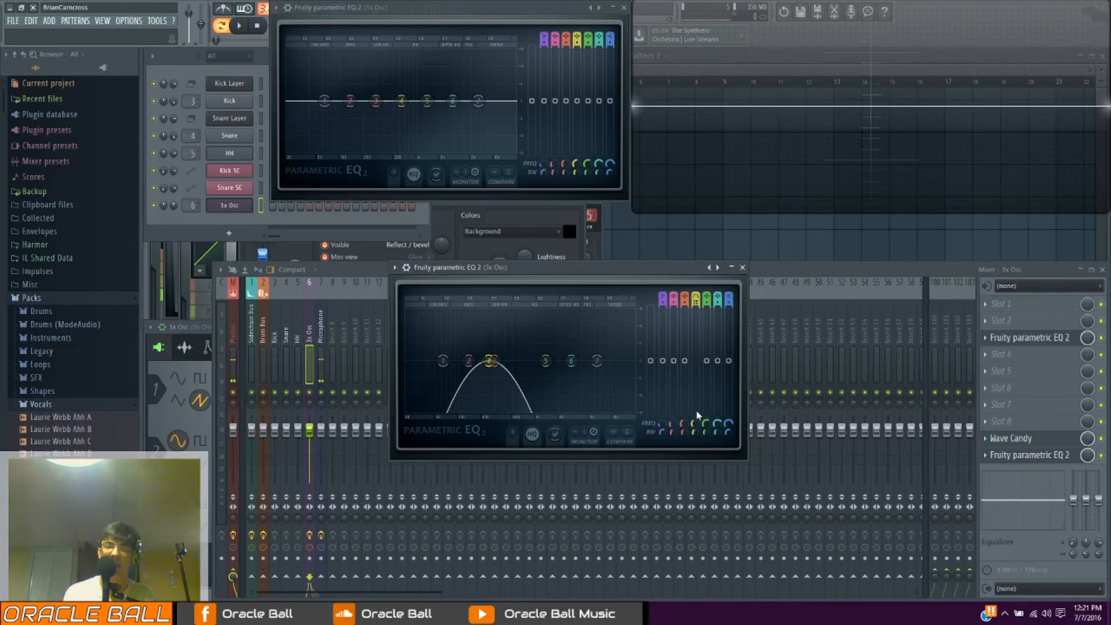
{"action": "left_click_drag", "start_coordinate": [704, 424], "coordinate": [700, 427]}
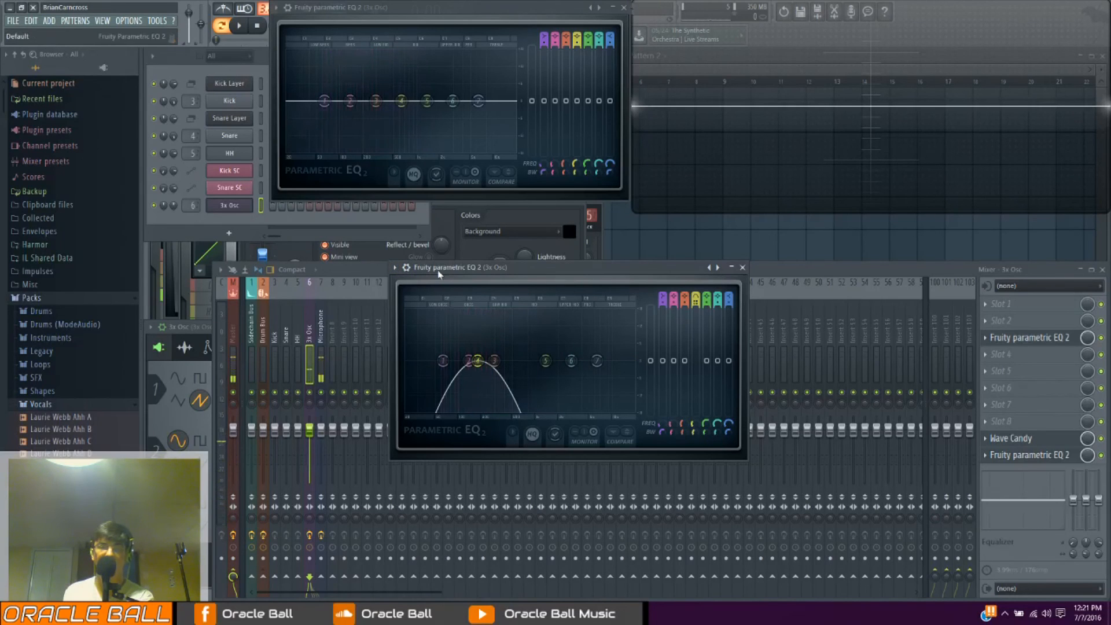
{"action": "left_click_drag", "start_coordinate": [692, 424], "coordinate": [693, 414]}
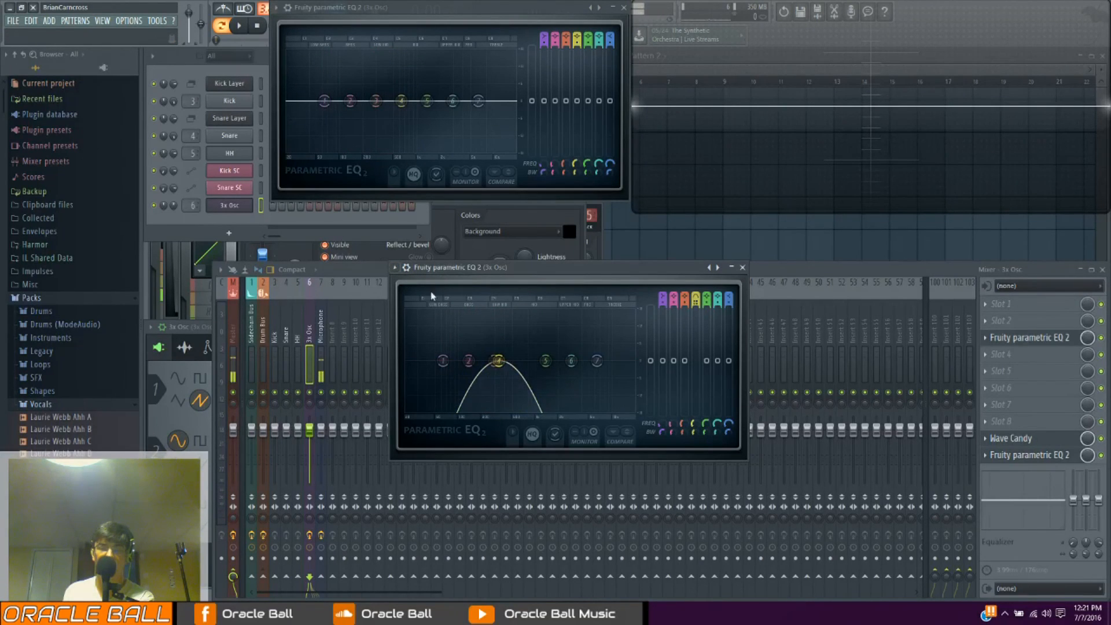
Change band 4 to a band stop filter, narrow its bandwidth and sweep its centre frequency through the mid range
{"action": "left_click_drag", "start_coordinate": [498, 361], "coordinate": [508, 360]}
{"action": "right_click", "coordinate": [508, 361]}
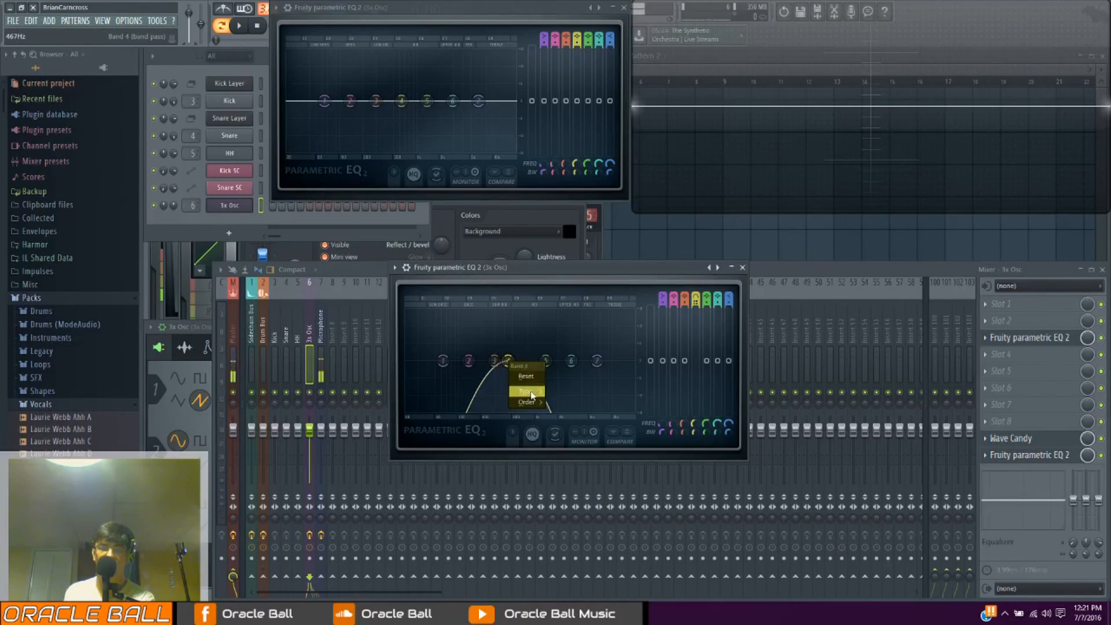
{"action": "mouse_move", "coordinate": [531, 395]}
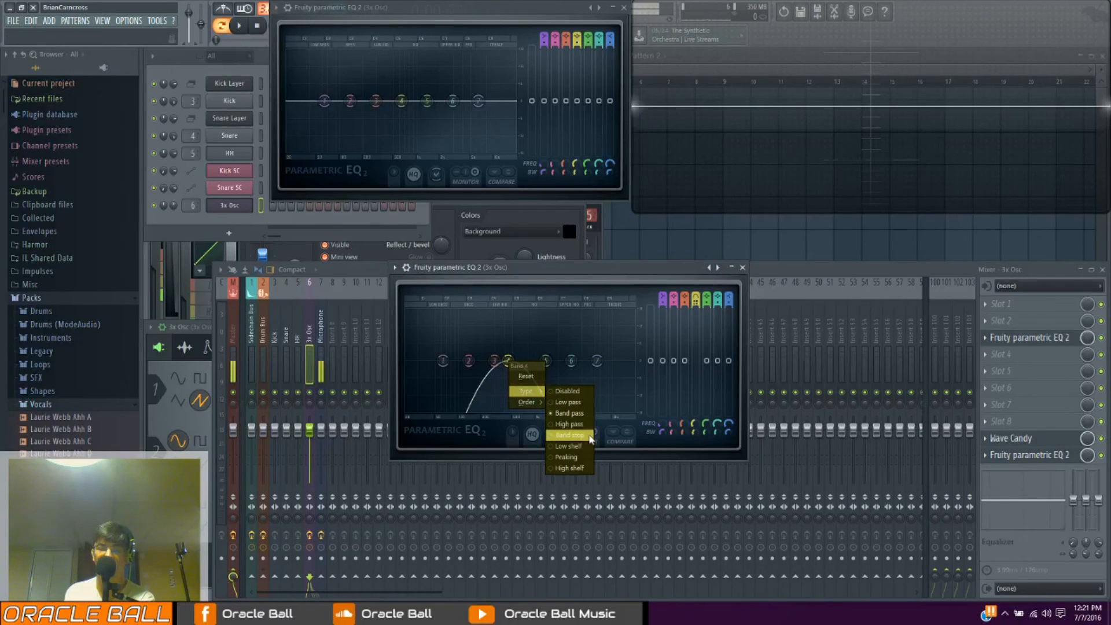
{"action": "left_click", "coordinate": [569, 435]}
{"action": "mouse_move", "coordinate": [697, 423]}
{"action": "left_mouse_down"}
{"action": "mouse_move", "coordinate": [697, 393]}
{"action": "mouse_move", "coordinate": [697, 447]}
{"action": "mouse_move", "coordinate": [697, 388]}
{"action": "mouse_move", "coordinate": [694, 442]}
{"action": "left_mouse_up"}
{"action": "mouse_move", "coordinate": [533, 360]}
{"action": "left_mouse_down"}
{"action": "mouse_move", "coordinate": [566, 360]}
{"action": "mouse_move", "coordinate": [517, 361]}
{"action": "left_mouse_up"}
Change band 6 to a band stop filter, narrow its bandwidth, and move the band 4 and band 6 notches along the spectrum
{"action": "right_click", "coordinate": [571, 362]}
{"action": "mouse_move", "coordinate": [589, 392]}
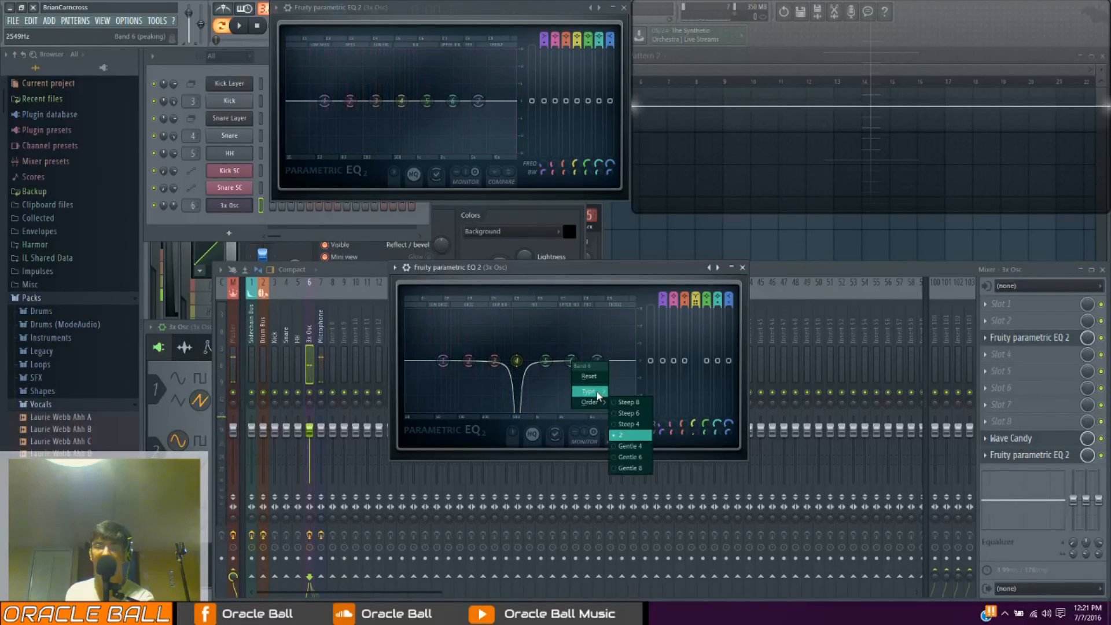
{"action": "left_click", "coordinate": [633, 435]}
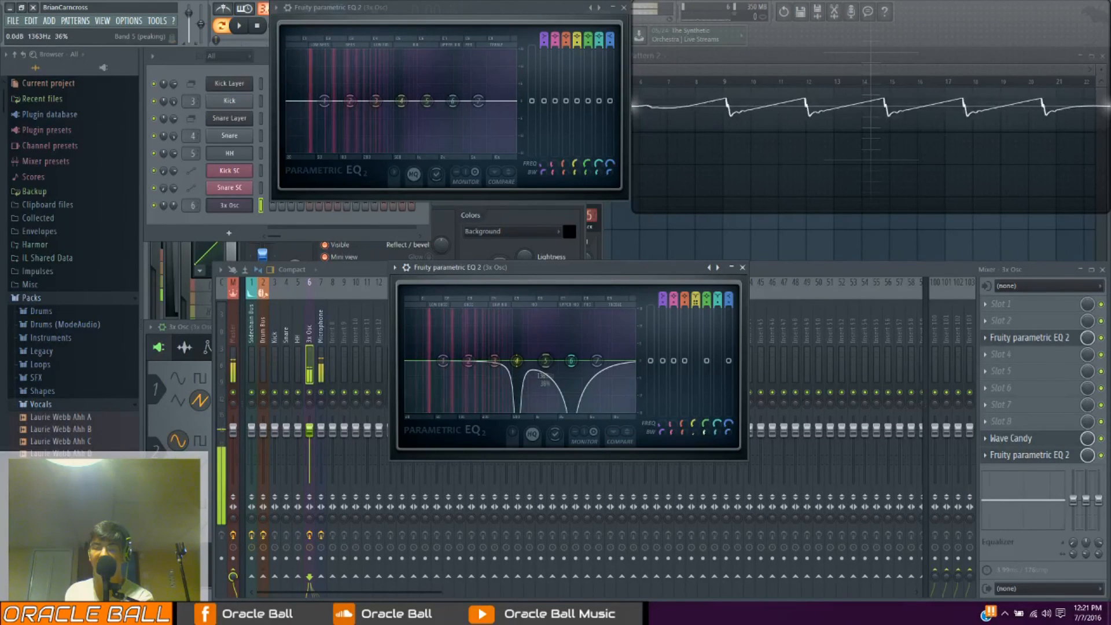
{"action": "left_click_drag", "start_coordinate": [571, 361], "coordinate": [567, 362]}
{"action": "left_click_drag", "start_coordinate": [716, 432], "coordinate": [717, 441]}
{"action": "left_click_drag", "start_coordinate": [568, 361], "coordinate": [597, 361]}
{"action": "mouse_move", "coordinate": [463, 361]}
{"action": "left_mouse_down"}
{"action": "mouse_move", "coordinate": [483, 361]}
{"action": "mouse_move", "coordinate": [472, 361]}
{"action": "left_mouse_up"}
Boost band 5 at a lower mid frequency and change its type to band pass
{"action": "left_click_drag", "start_coordinate": [545, 361], "coordinate": [522, 343]}
{"action": "right_click", "coordinate": [521, 342]}
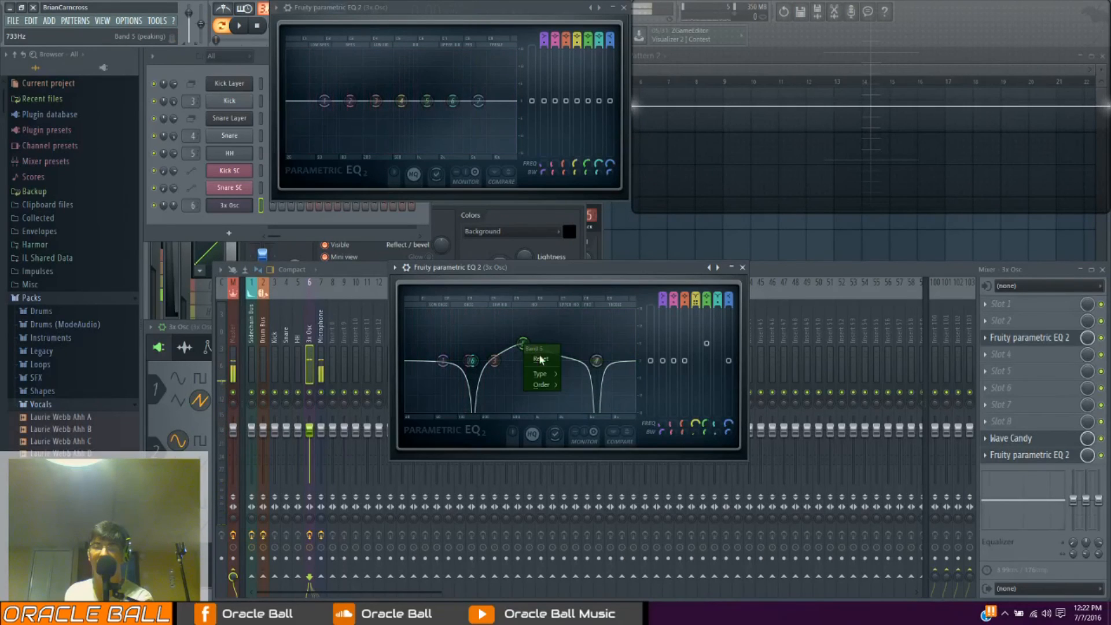
{"action": "mouse_move", "coordinate": [544, 374]}
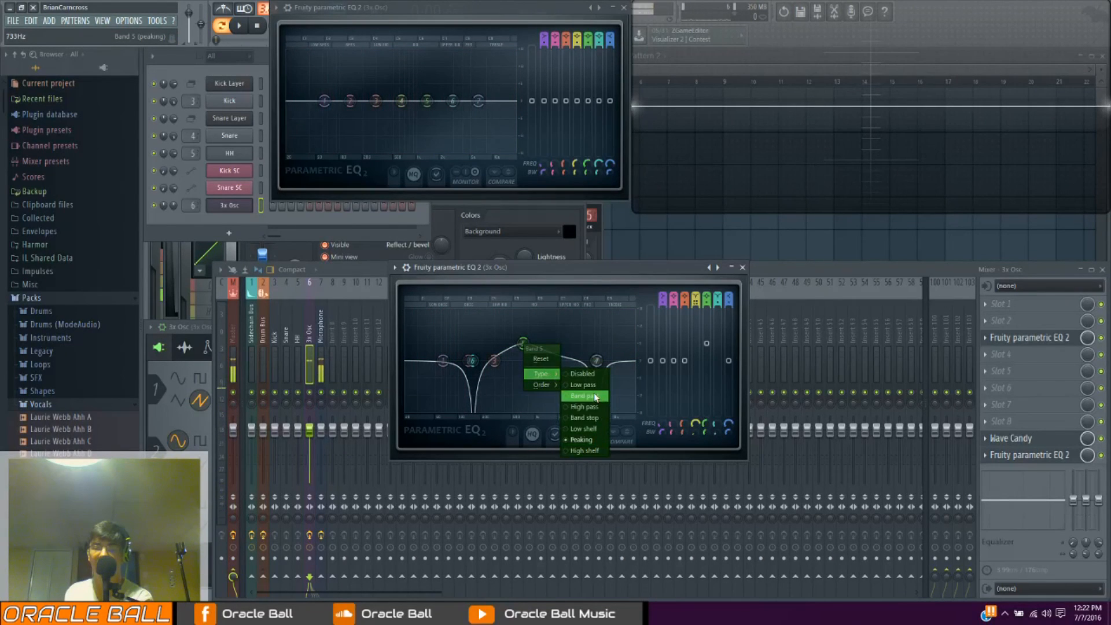
{"action": "left_click", "coordinate": [596, 398]}
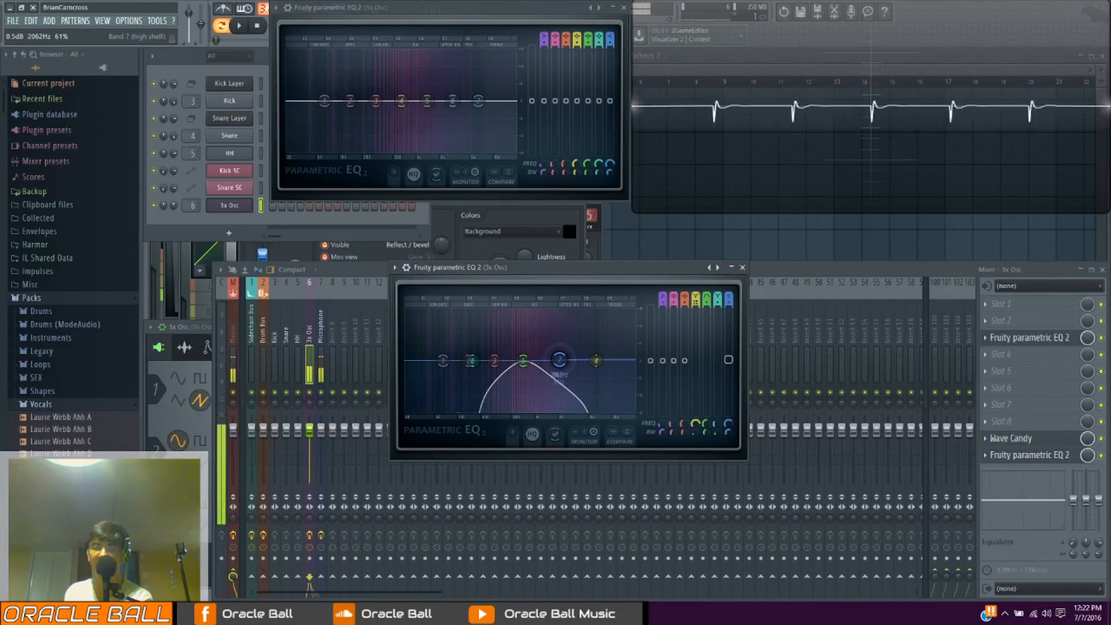
Sweep the band 5 band pass against the band 4 and 6 notches, shifting bands 1 and 7 as well
{"action": "left_click_drag", "start_coordinate": [559, 360], "coordinate": [605, 365]}
{"action": "left_click_drag", "start_coordinate": [524, 360], "coordinate": [550, 360]}
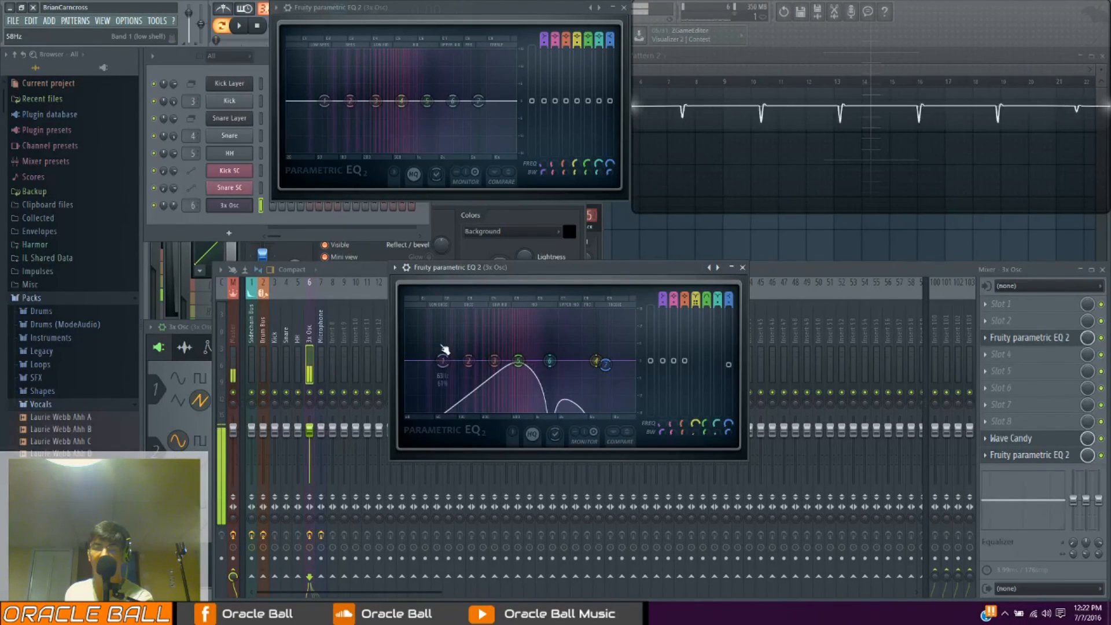
{"action": "left_click_drag", "start_coordinate": [481, 360], "coordinate": [517, 361]}
{"action": "left_click_drag", "start_coordinate": [443, 361], "coordinate": [573, 360]}
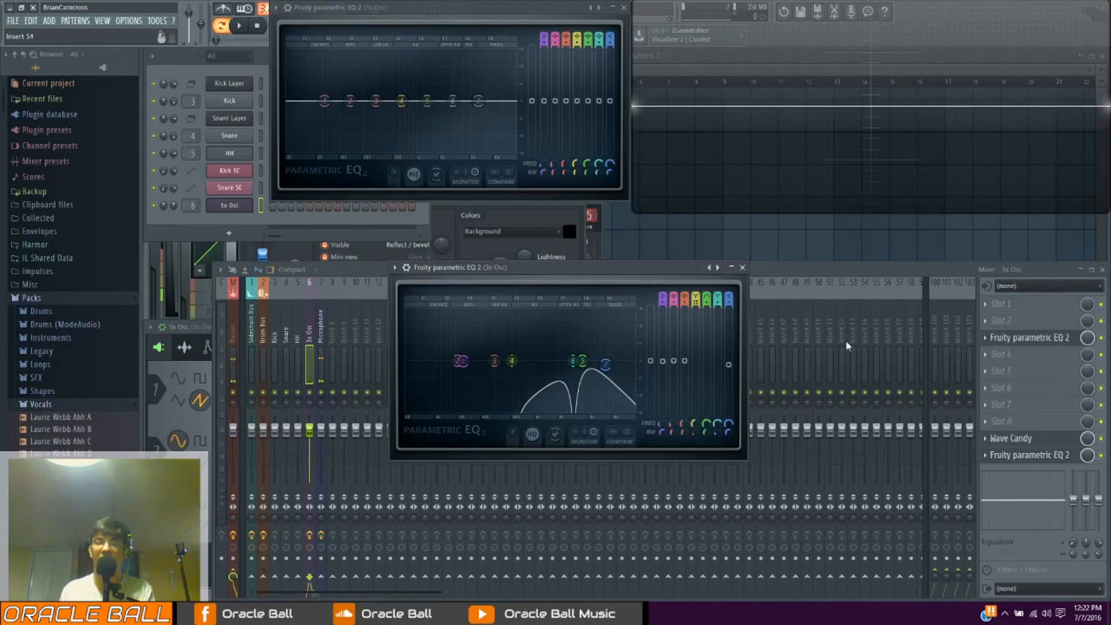
Replace the EQ in effect slot 3 with Fruity Love Philter
{"action": "left_click_drag", "start_coordinate": [487, 269], "coordinate": [519, 293]}
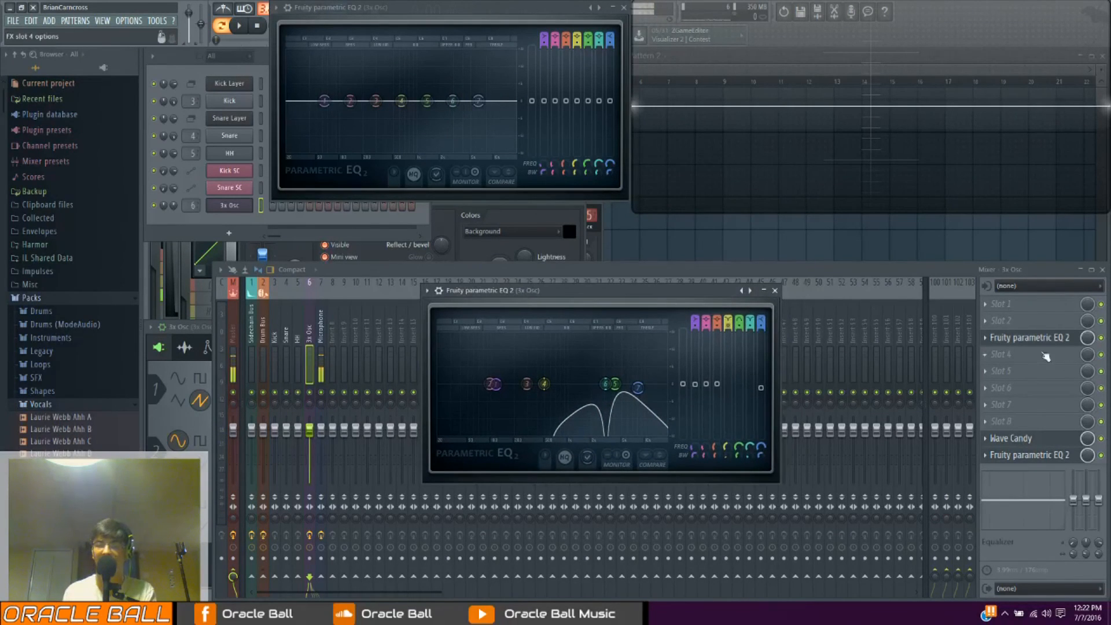
{"action": "left_click", "coordinate": [988, 338]}
{"action": "mouse_move", "coordinate": [994, 348]}
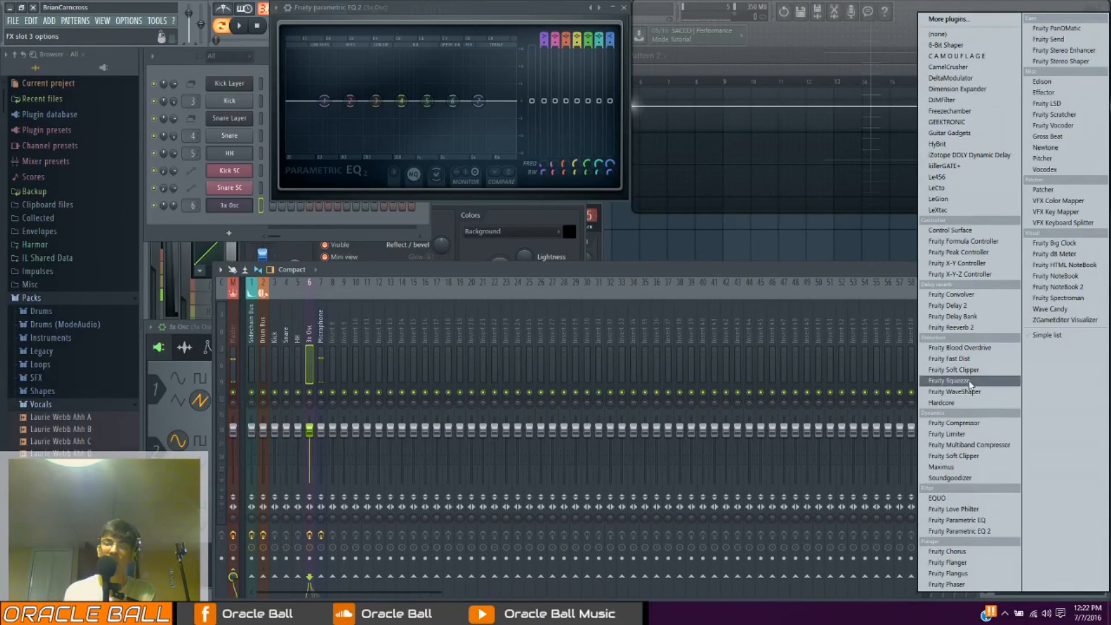
{"action": "left_click", "coordinate": [953, 509]}
{"action": "left_click_drag", "start_coordinate": [594, 295], "coordinate": [614, 267]}
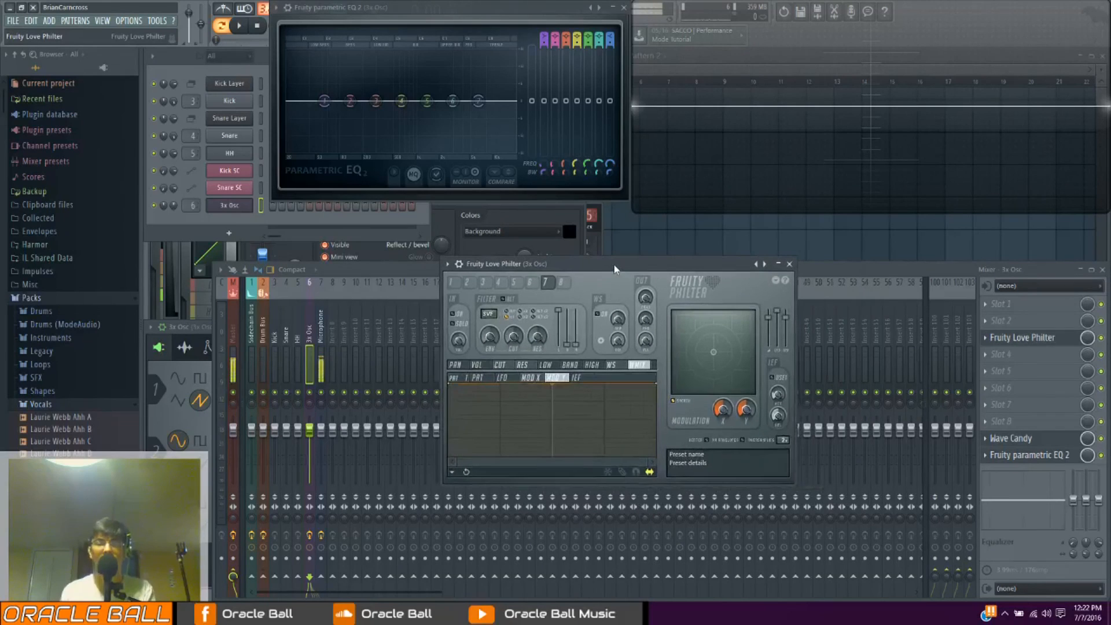
Look through Love Philter's filter units, including 2, 3 and 8, and return to unit 1
{"action": "left_click", "coordinate": [561, 283]}
{"action": "left_click", "coordinate": [457, 286]}
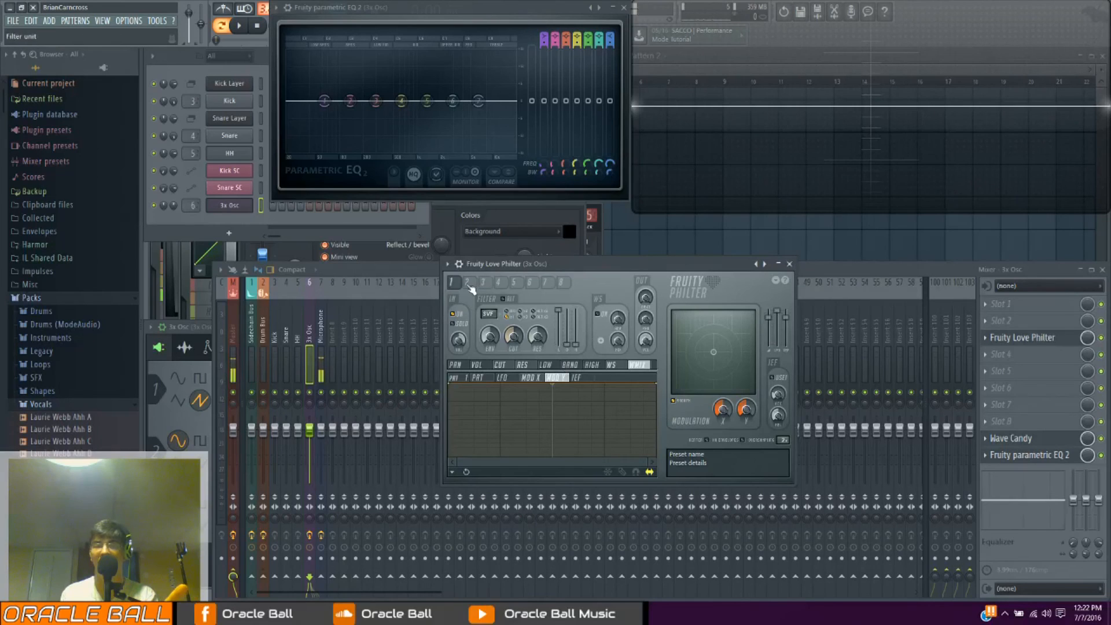
{"action": "left_click", "coordinate": [467, 283]}
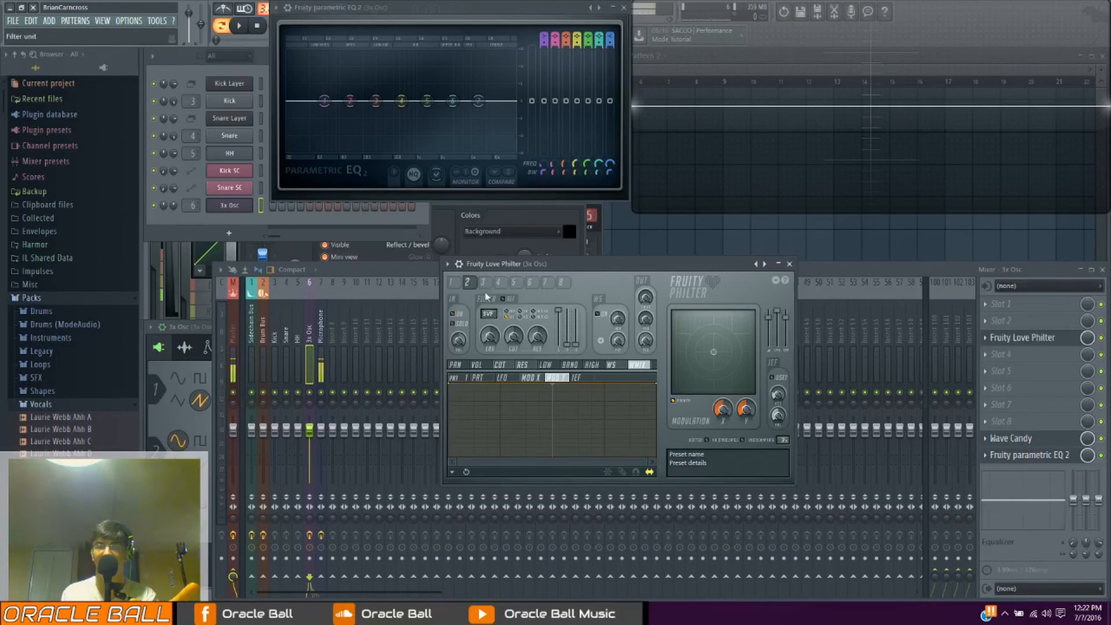
{"action": "left_click", "coordinate": [483, 283]}
{"action": "left_click", "coordinate": [456, 284]}
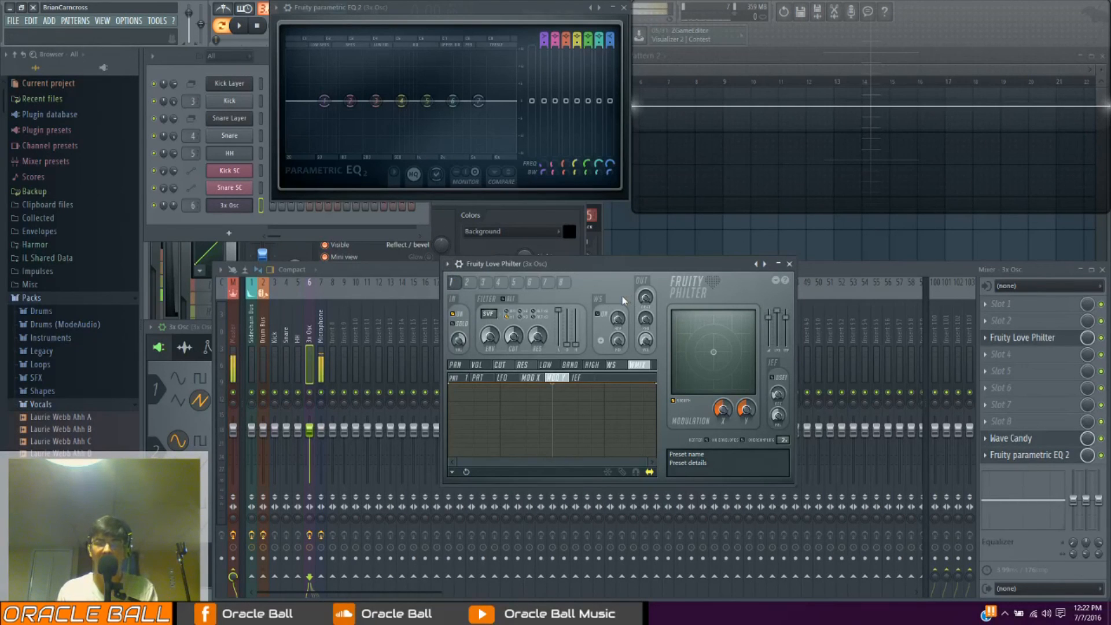
Show the waveshaper graph of filter unit 1 and try reshaping its curve
{"action": "left_click", "coordinate": [613, 365]}
{"action": "left_click_drag", "start_coordinate": [570, 400], "coordinate": [564, 430]}
{"action": "right_click", "coordinate": [565, 430]}
{"action": "left_click", "coordinate": [595, 408]}
Load Fruity WaveShaper into effect slot 2 to show it, and remove it again
{"action": "left_click", "coordinate": [1001, 320]}
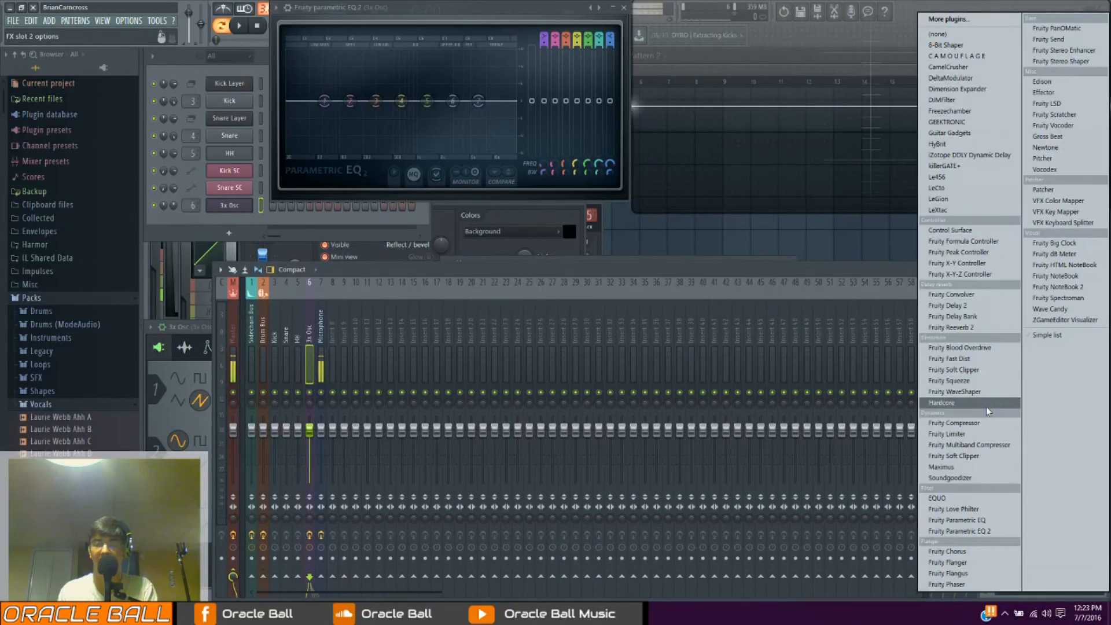
{"action": "left_click", "coordinate": [949, 391]}
{"action": "mouse_move", "coordinate": [313, 253]}
{"action": "left_mouse_down"}
{"action": "mouse_move", "coordinate": [305, 244]}
{"action": "mouse_move", "coordinate": [313, 292]}
{"action": "mouse_move", "coordinate": [304, 272]}
{"action": "left_mouse_up"}
{"action": "left_click", "coordinate": [260, 214]}
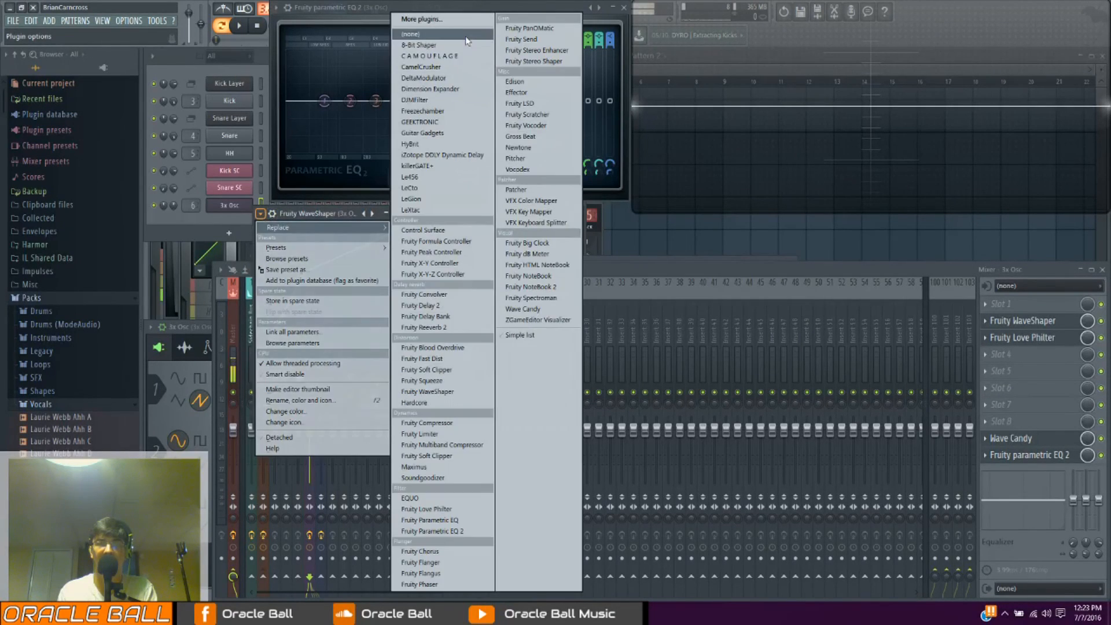
{"action": "left_click", "coordinate": [466, 35]}
Reopen Fruity Love Philter from slot 3 and restore its Default preset
{"action": "left_click", "coordinate": [1014, 338]}
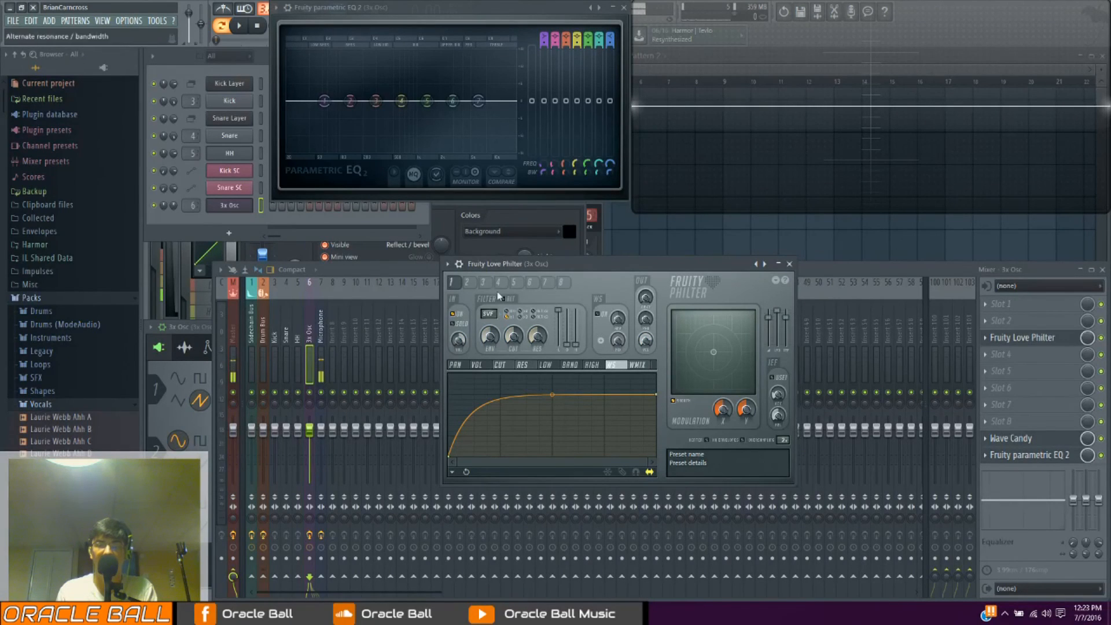
{"action": "left_click", "coordinate": [447, 264]}
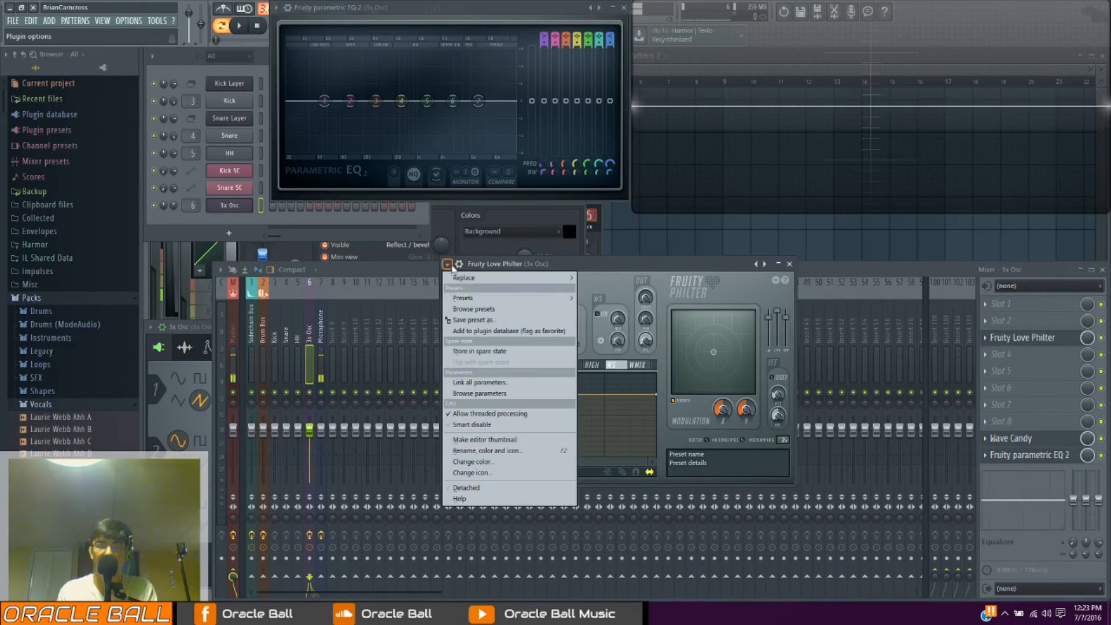
{"action": "mouse_move", "coordinate": [474, 298]}
{"action": "left_click", "coordinate": [631, 22]}
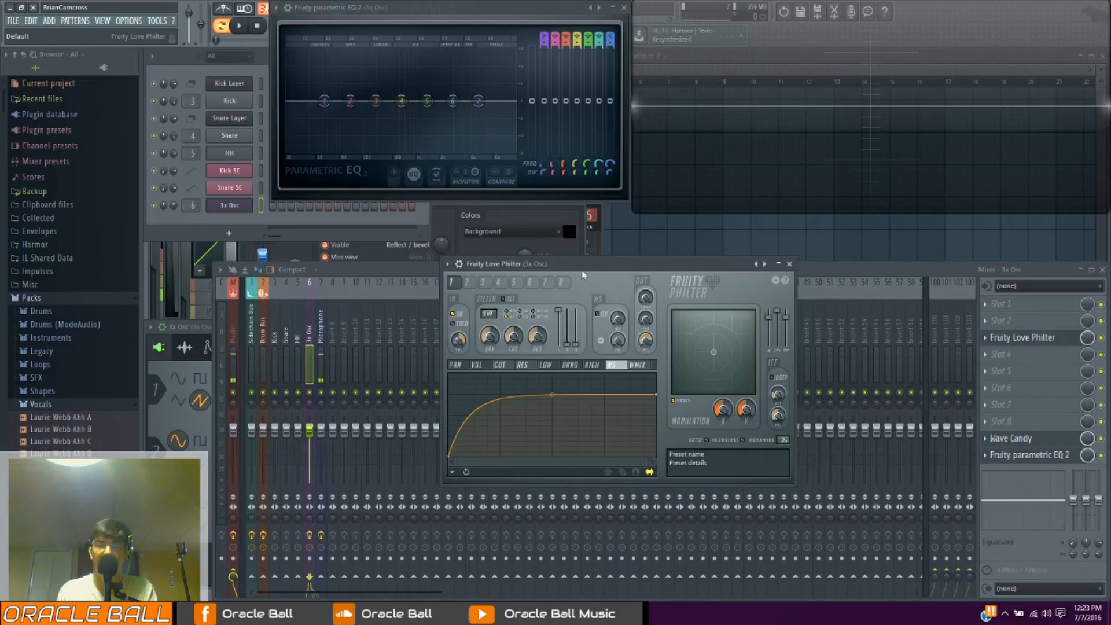
{"action": "left_click_drag", "start_coordinate": [581, 270], "coordinate": [651, 292]}
Show the cutoff graph and adjust the filter cutoff while playing notes
{"action": "left_click", "coordinate": [563, 385]}
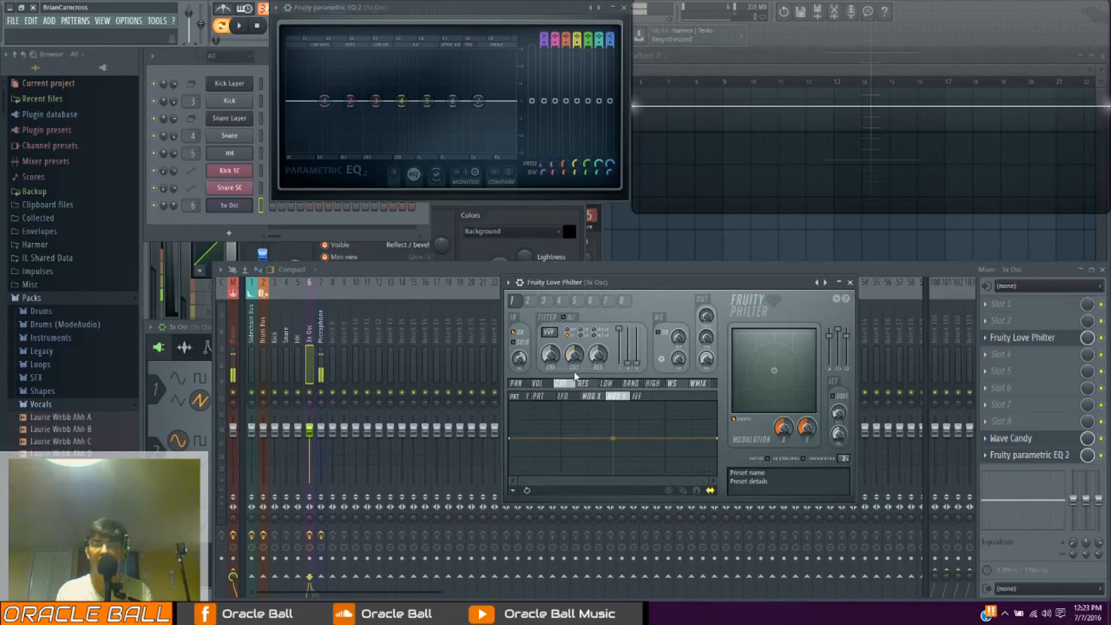
{"action": "key", "text": "v"}
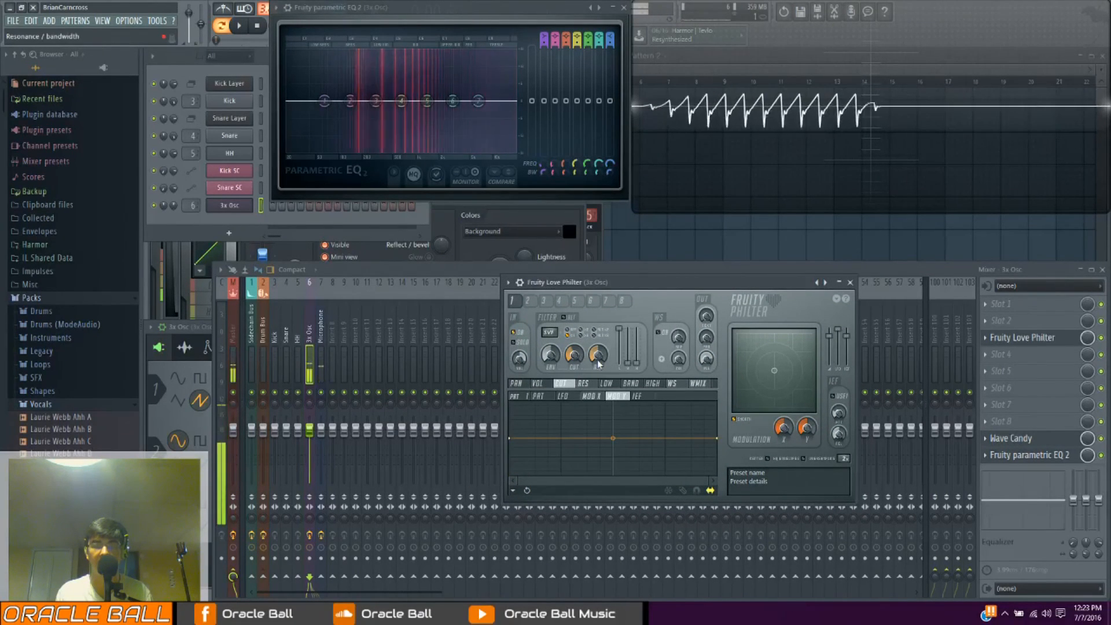
{"action": "key", "text": "v"}
{"action": "left_click_drag", "start_coordinate": [574, 356], "coordinate": [574, 350]}
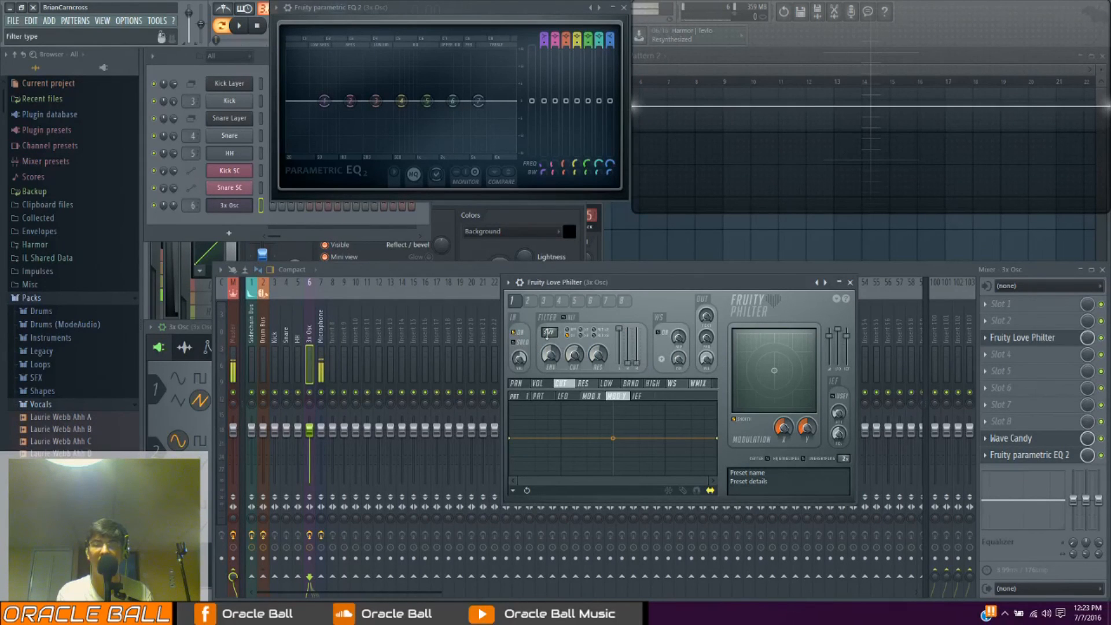
Select the Chocolate state variable filter type and try its band and high levels
{"action": "left_click", "coordinate": [547, 334]}
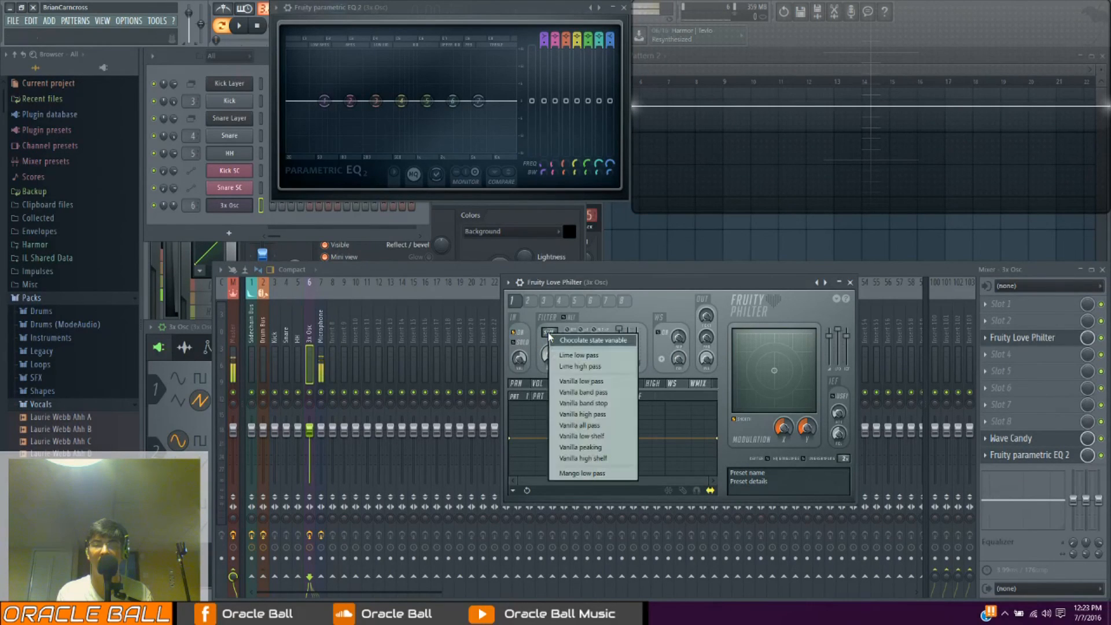
{"action": "left_click", "coordinate": [597, 340]}
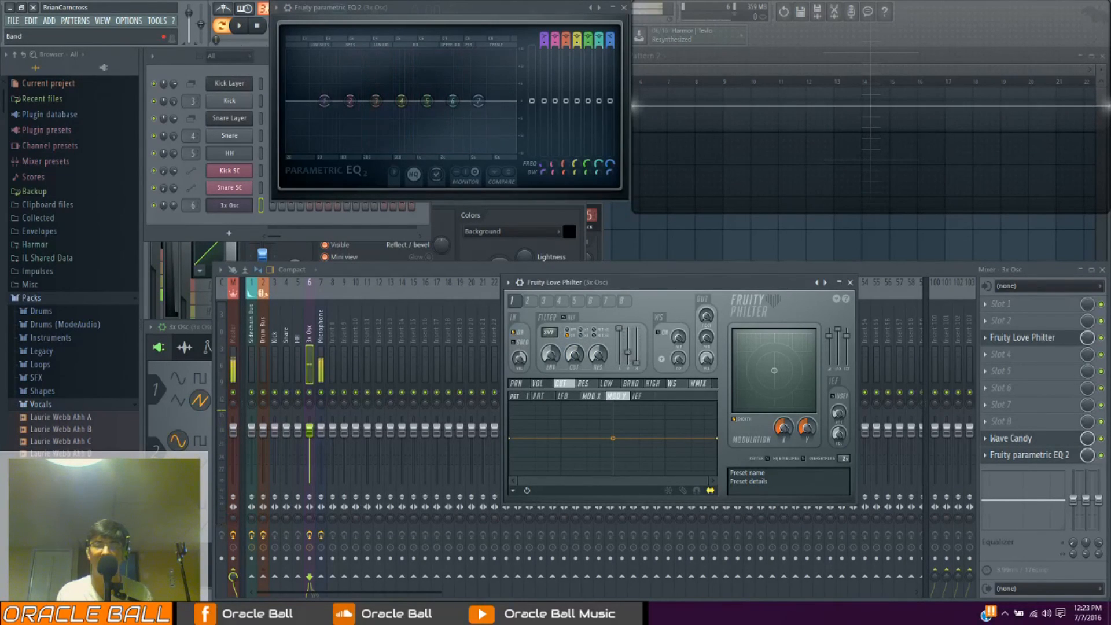
{"action": "mouse_move", "coordinate": [636, 362]}
{"action": "left_mouse_down"}
{"action": "mouse_move", "coordinate": [636, 312]}
{"action": "mouse_move", "coordinate": [639, 371]}
{"action": "left_mouse_up"}
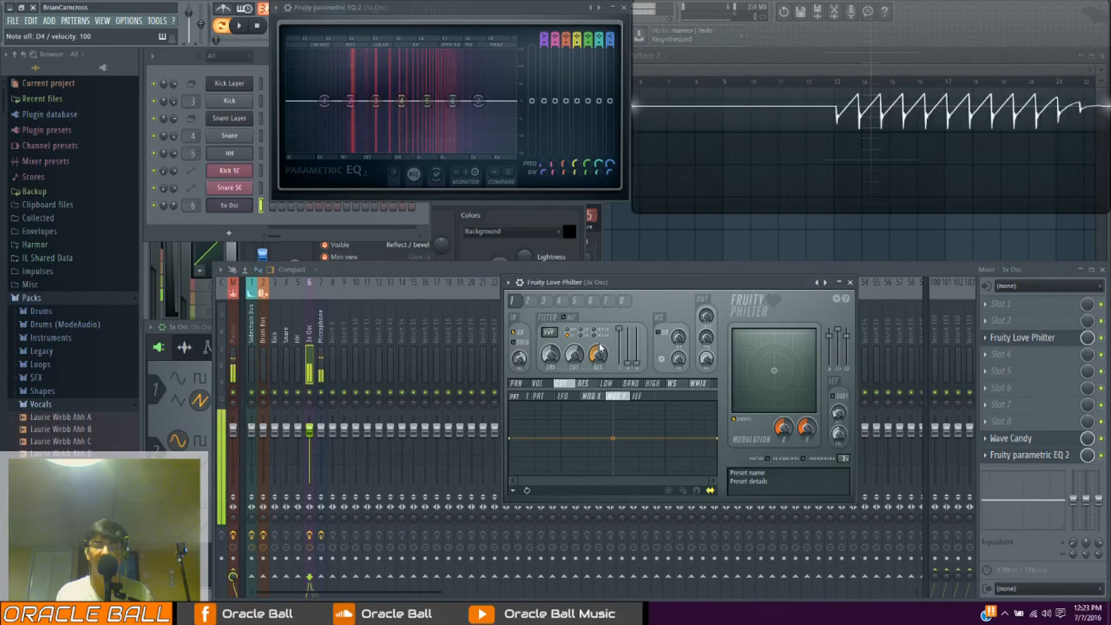
Try the Lime low pass and Vanilla band pass filter types, and settle on Lime low pass
{"action": "left_click", "coordinate": [547, 334]}
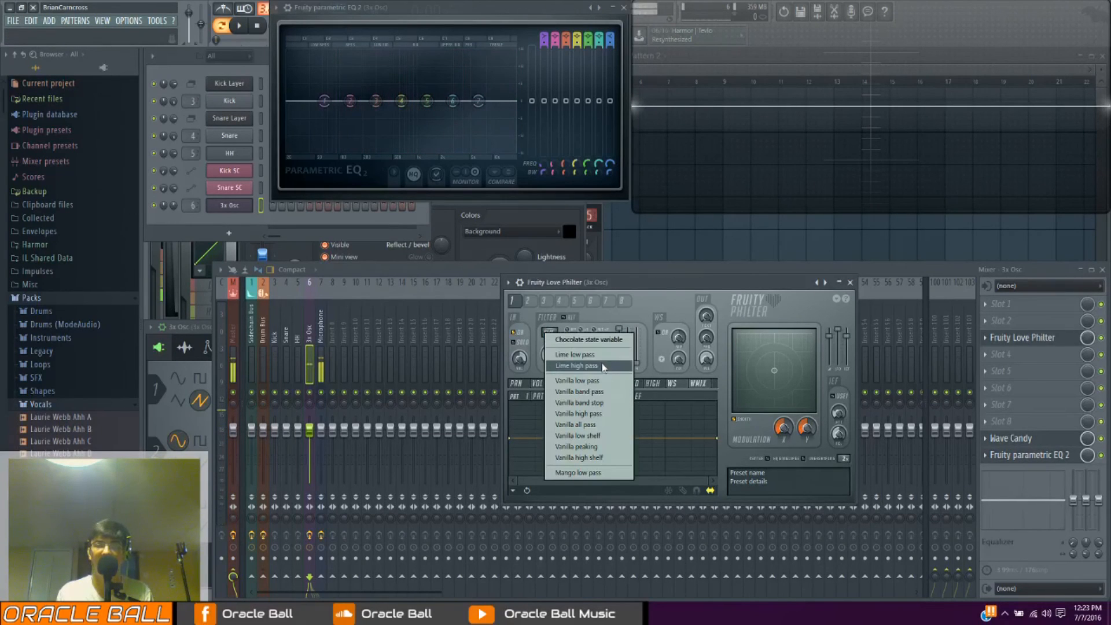
{"action": "left_click", "coordinate": [573, 354]}
{"action": "left_click", "coordinate": [553, 335]}
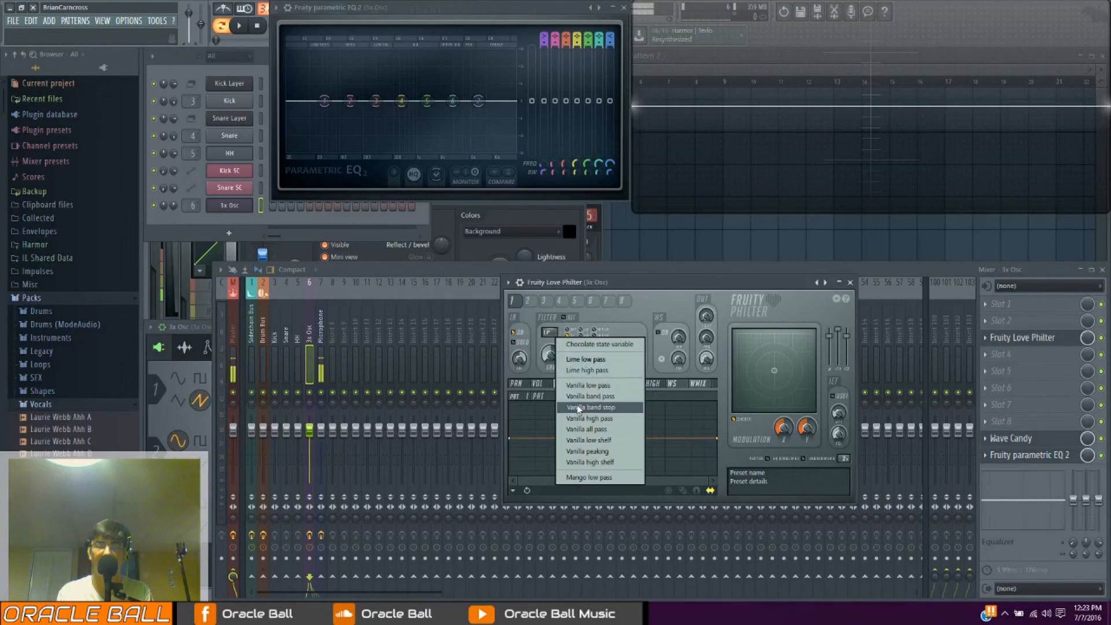
{"action": "left_click", "coordinate": [604, 397]}
{"action": "left_click", "coordinate": [548, 333]}
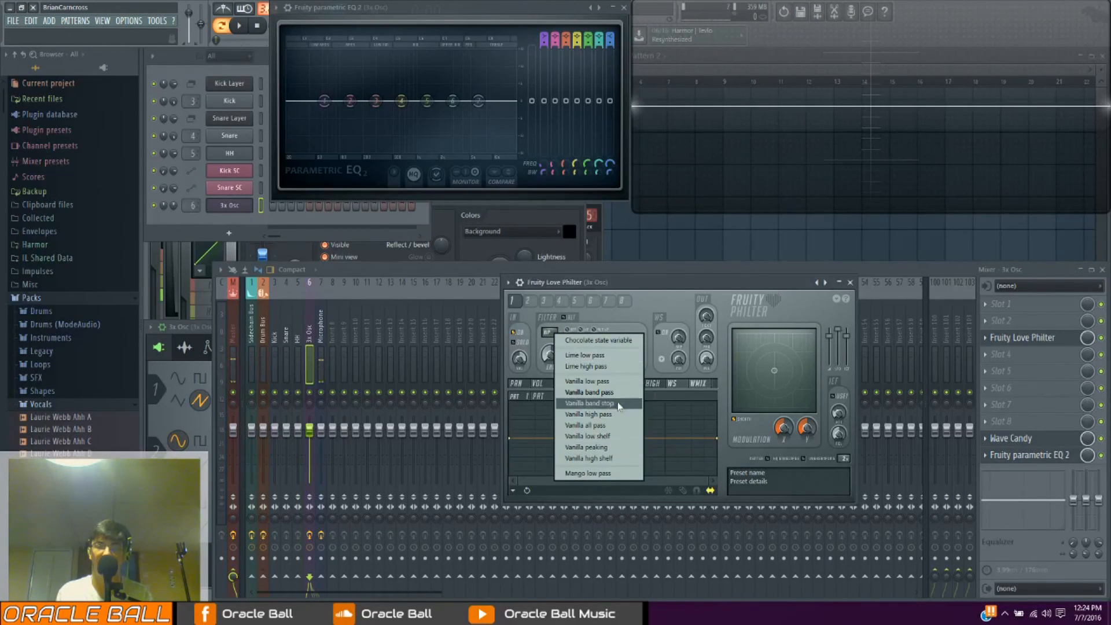
{"action": "left_click", "coordinate": [618, 367]}
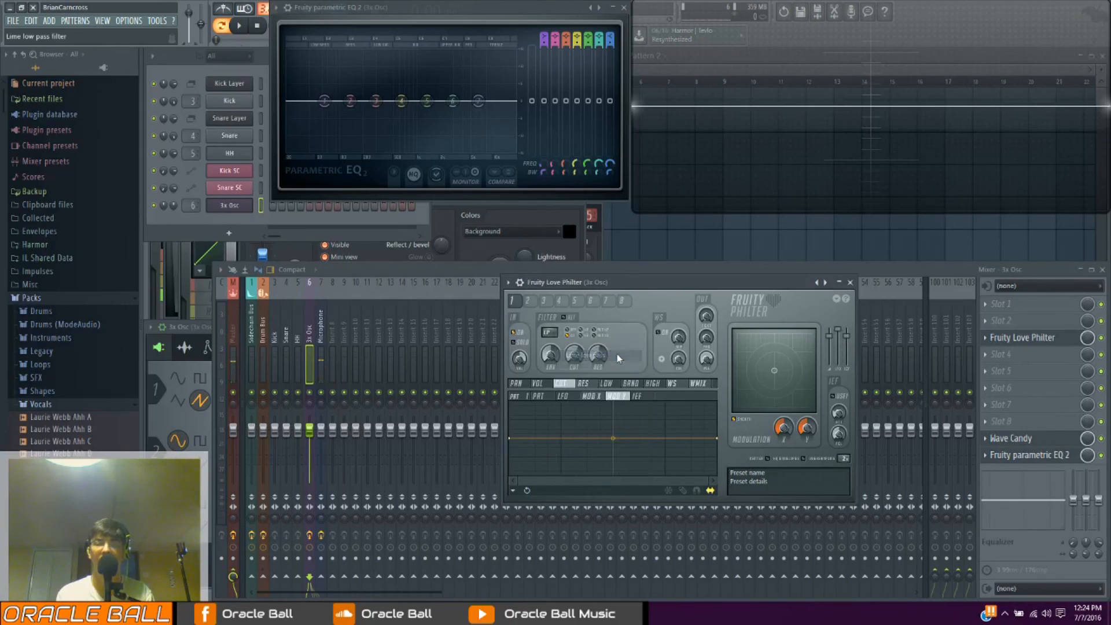
Reset the resonance of the Lime low pass filter
{"action": "right_click", "coordinate": [580, 353]}
{"action": "right_click", "coordinate": [589, 355]}
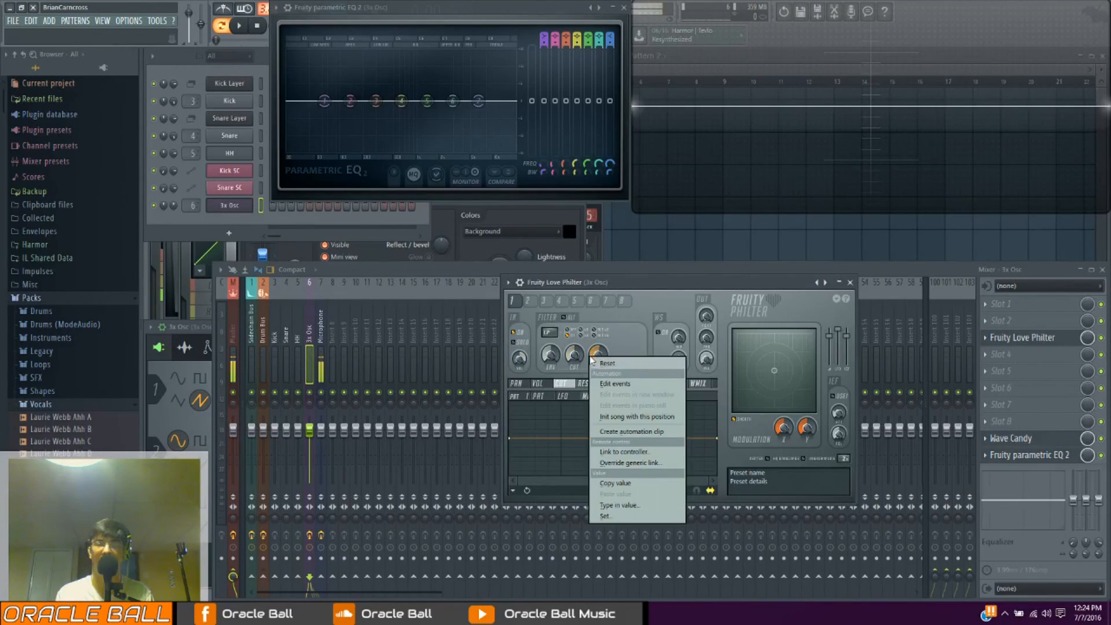
{"action": "left_click", "coordinate": [597, 363]}
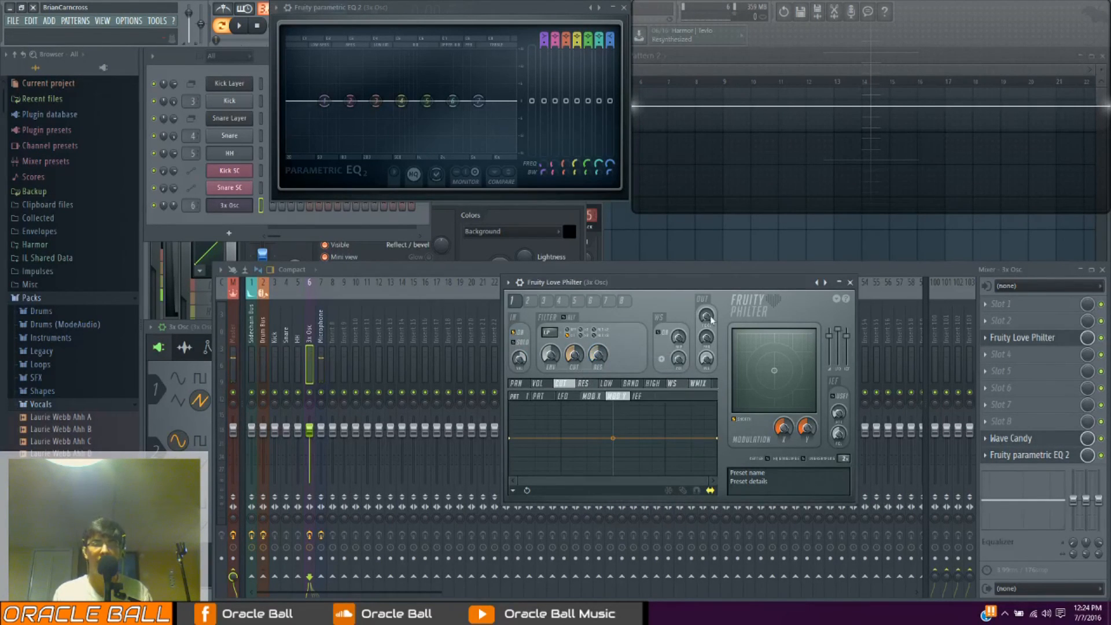
Look through the modulation graphs for panning, volume, cutoff and low level
{"action": "left_click_drag", "start_coordinate": [651, 279], "coordinate": [591, 236]}
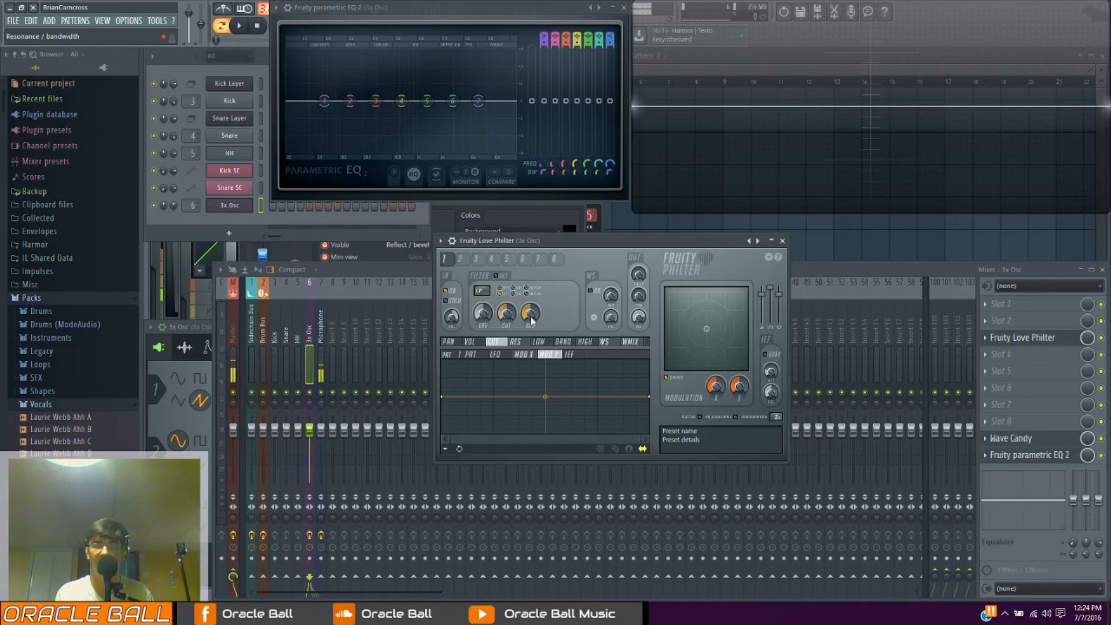
{"action": "left_click", "coordinate": [449, 342]}
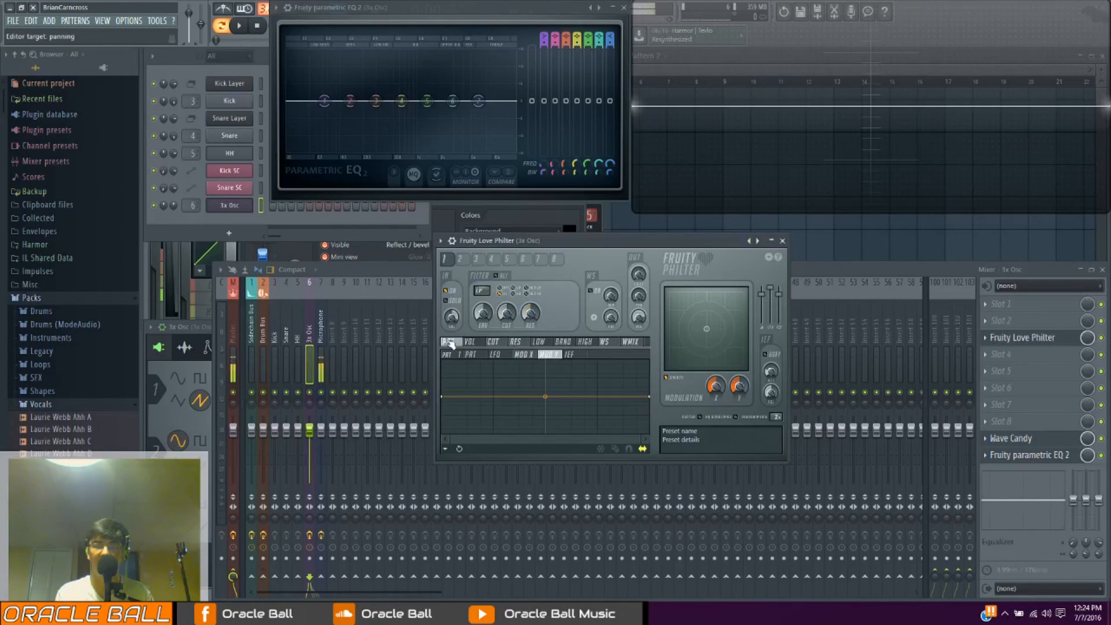
{"action": "left_click", "coordinate": [470, 342]}
{"action": "left_click", "coordinate": [493, 342]}
{"action": "left_click", "coordinate": [538, 342]}
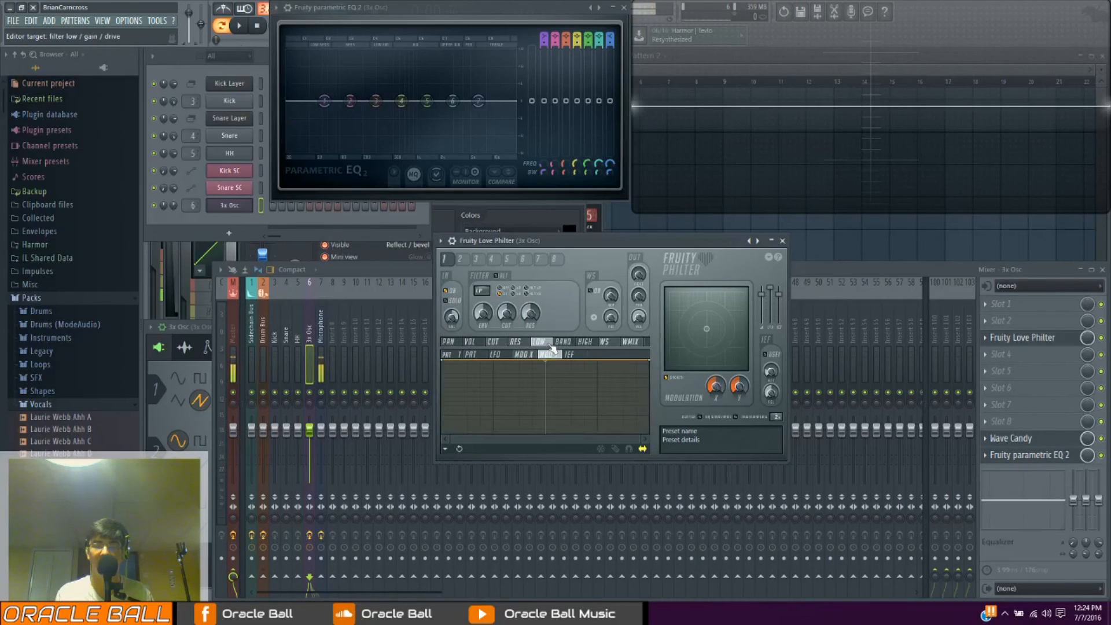
Shape the cutoff's Mod X graph into a straight ramp rising from minimum to maximum
{"action": "left_click", "coordinate": [494, 342]}
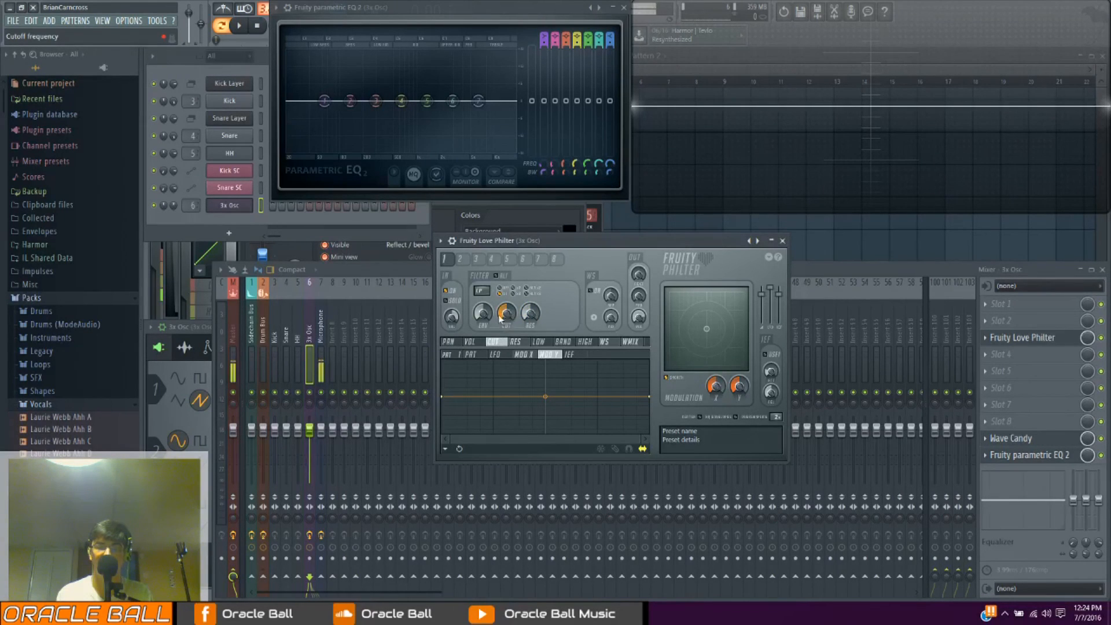
{"action": "left_click", "coordinate": [525, 356]}
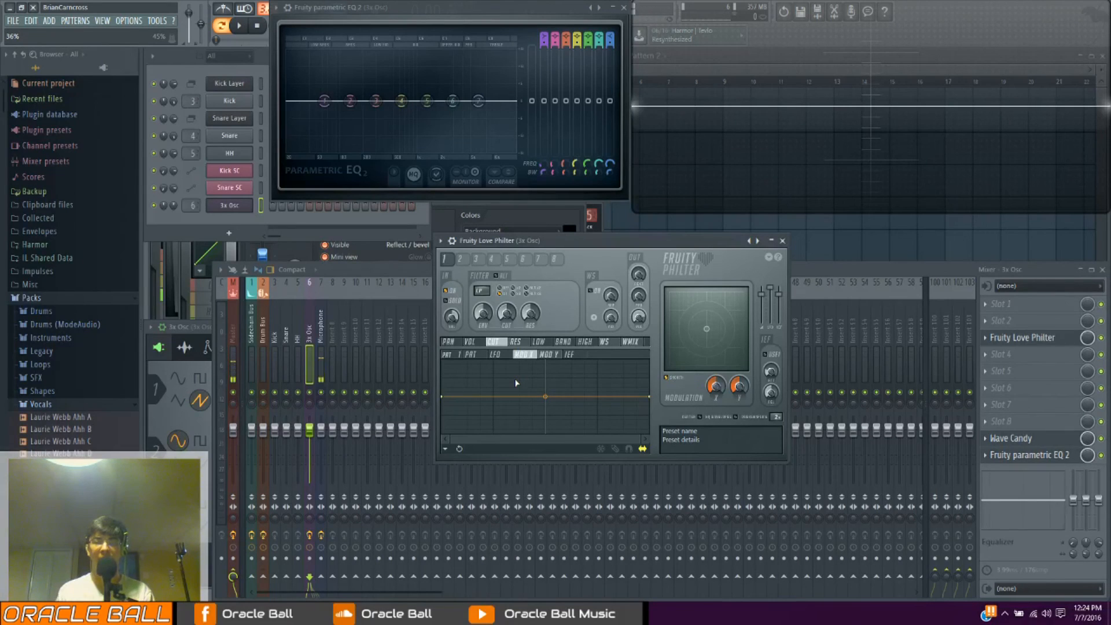
{"action": "mouse_move", "coordinate": [716, 386]}
{"action": "left_mouse_down"}
{"action": "mouse_move", "coordinate": [715, 373]}
{"action": "mouse_move", "coordinate": [715, 391]}
{"action": "left_mouse_up"}
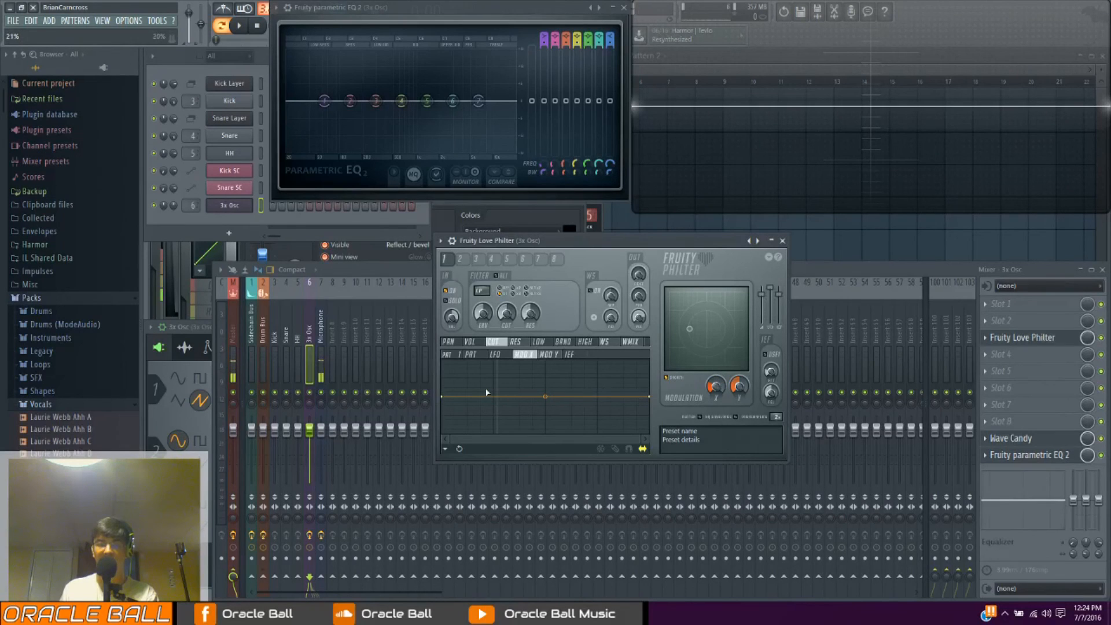
{"action": "left_click_drag", "start_coordinate": [446, 399], "coordinate": [441, 432]}
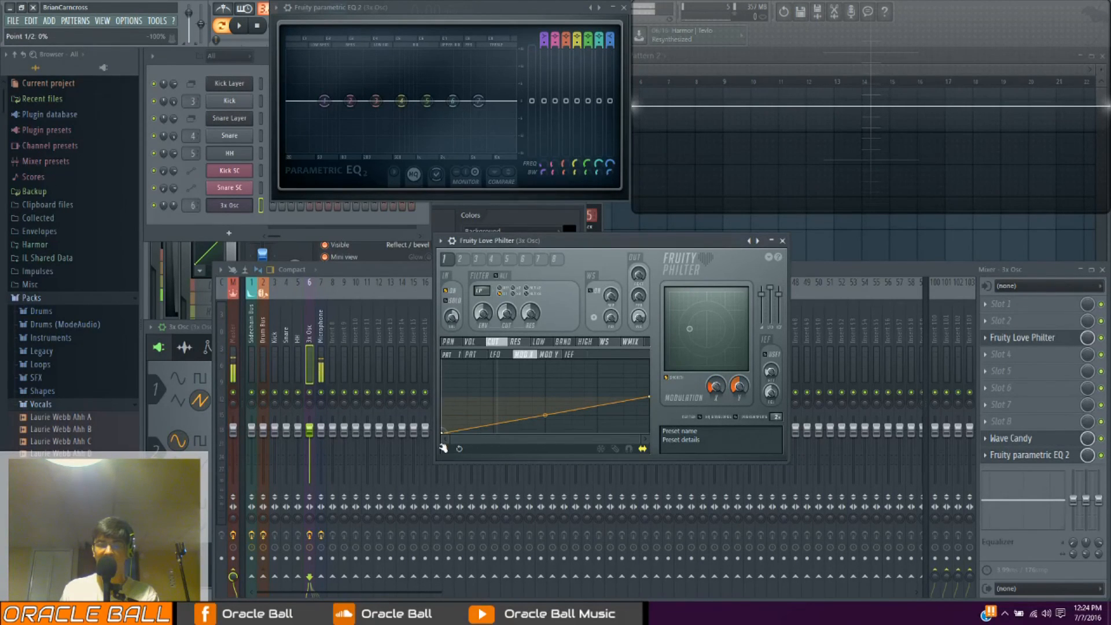
{"action": "left_click_drag", "start_coordinate": [647, 400], "coordinate": [654, 346]}
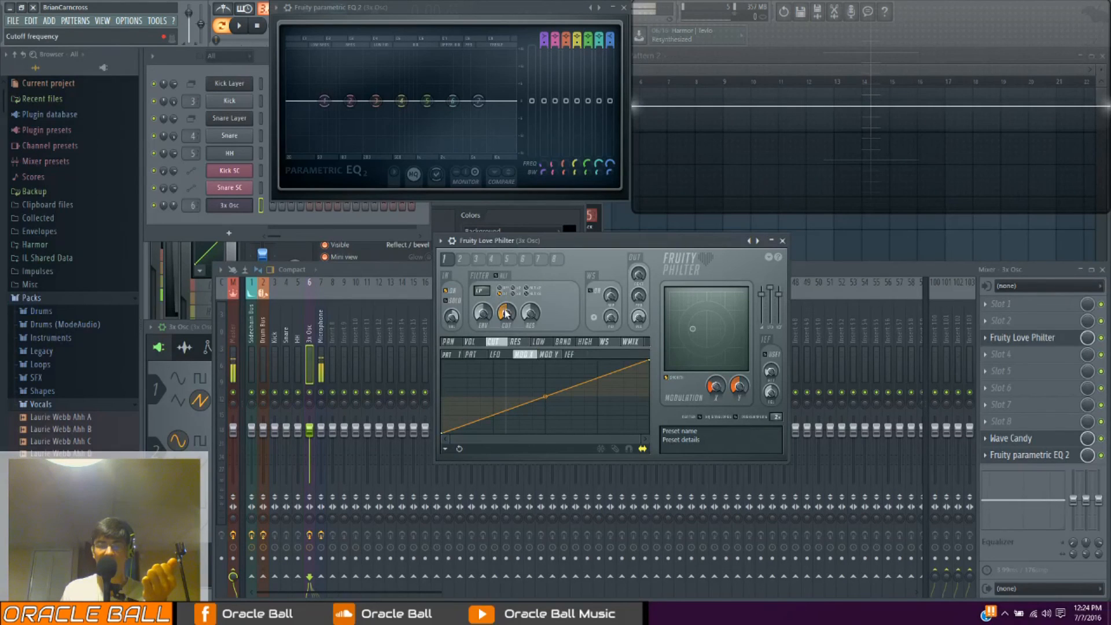
Sweep Modulation X down and up to its maximum to test the cutoff ramp
{"action": "left_click_drag", "start_coordinate": [715, 387], "coordinate": [716, 402]}
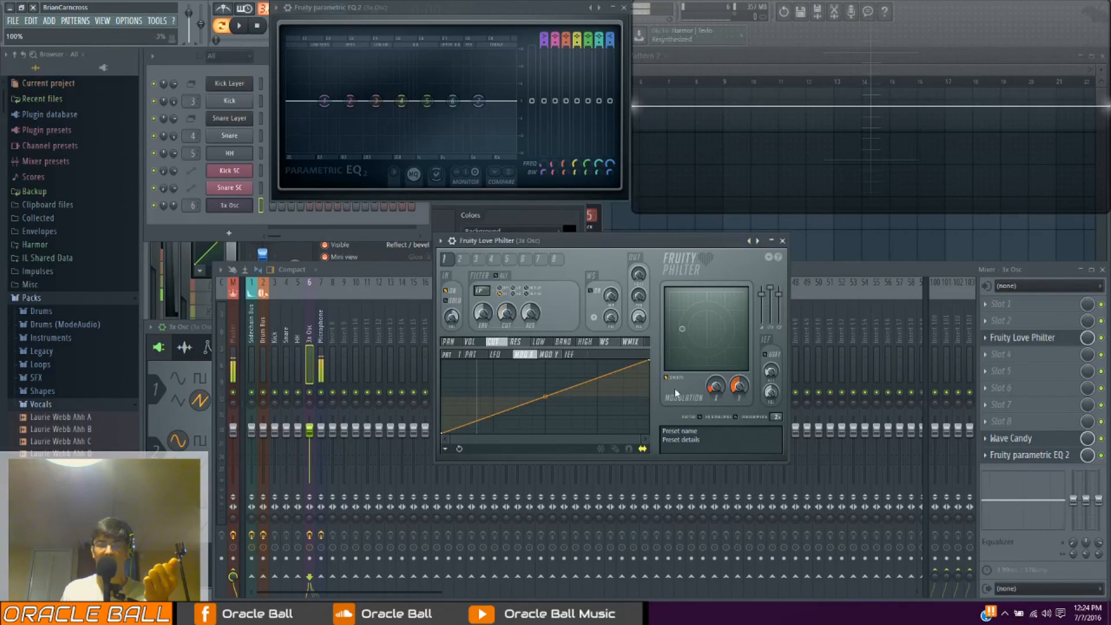
{"action": "left_click_drag", "start_coordinate": [716, 386], "coordinate": [716, 358]}
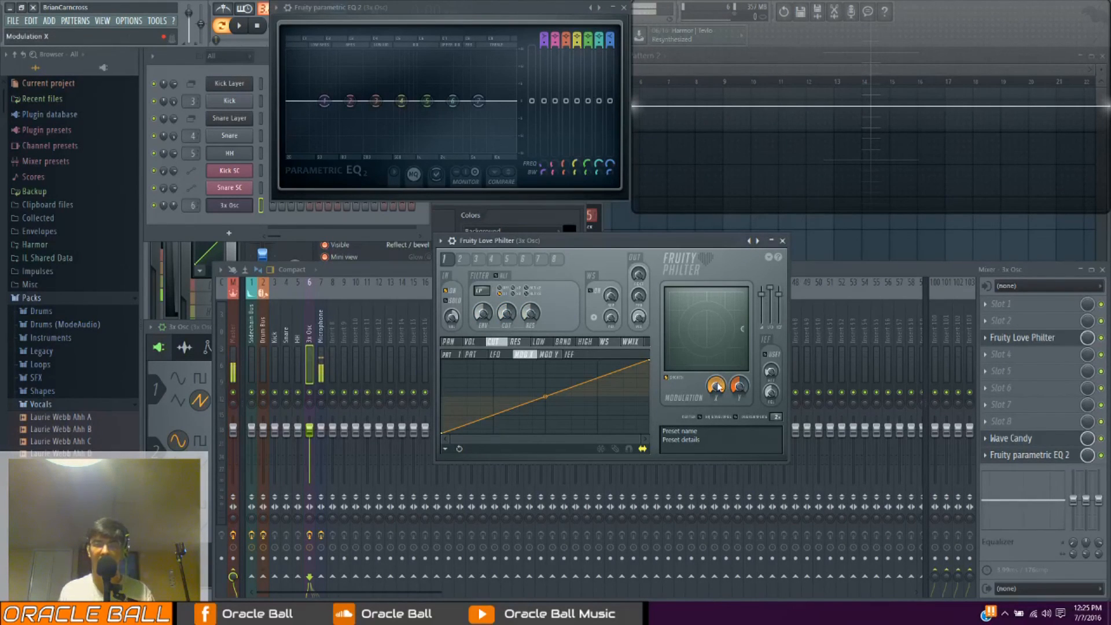
{"action": "left_click_drag", "start_coordinate": [716, 386], "coordinate": [708, 359]}
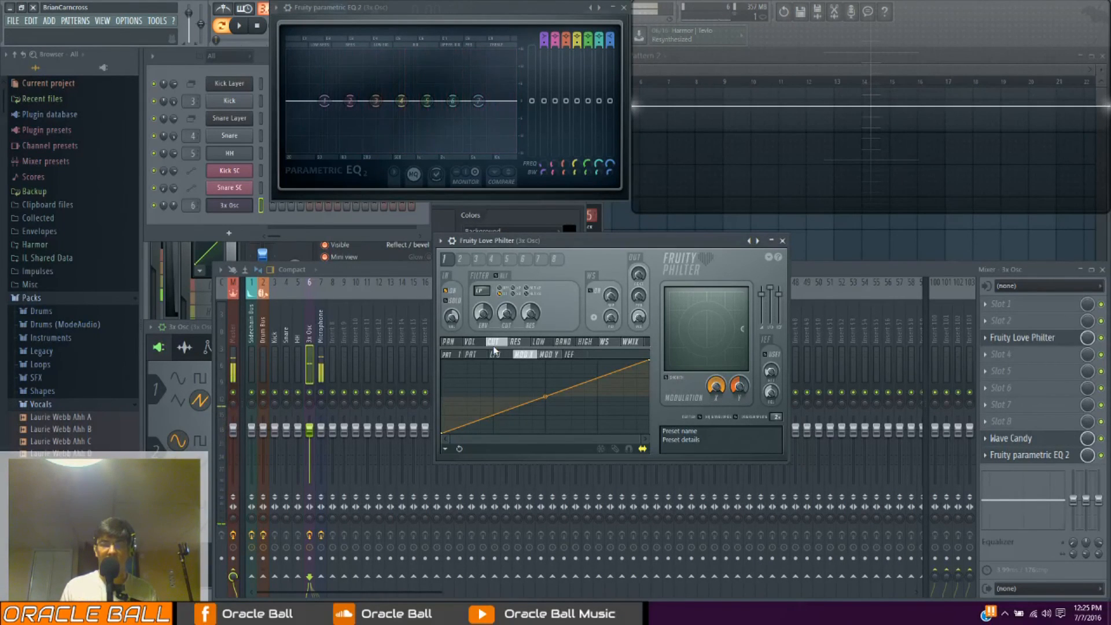
Lower the starting point of the volume's Mod X graph so the line rises gently to maximum
{"action": "left_click", "coordinate": [470, 341]}
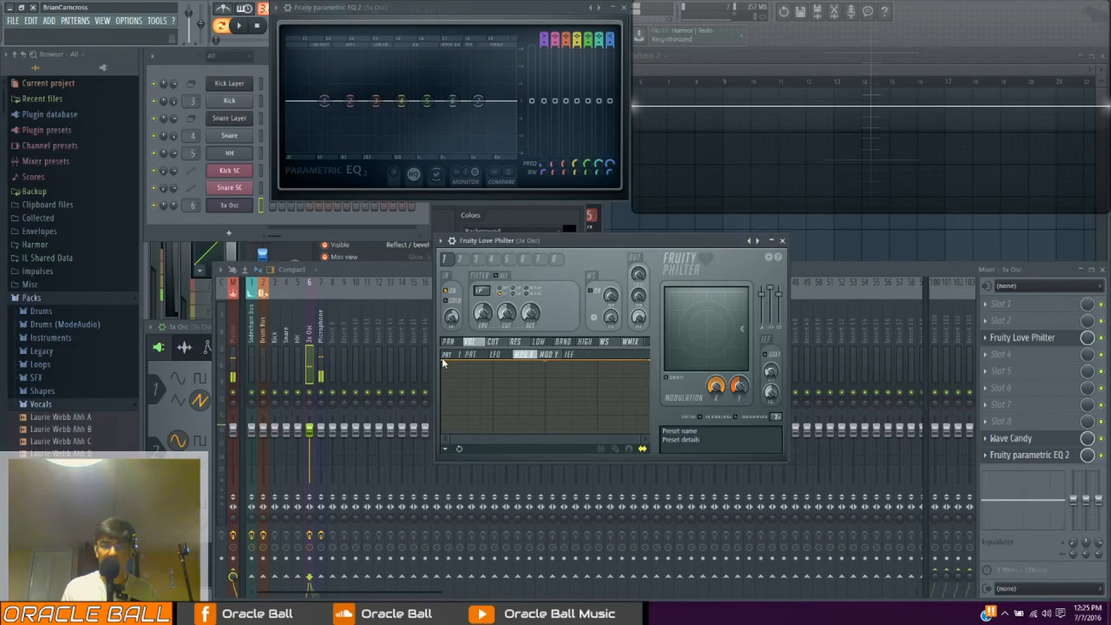
{"action": "left_click_drag", "start_coordinate": [443, 360], "coordinate": [441, 380]}
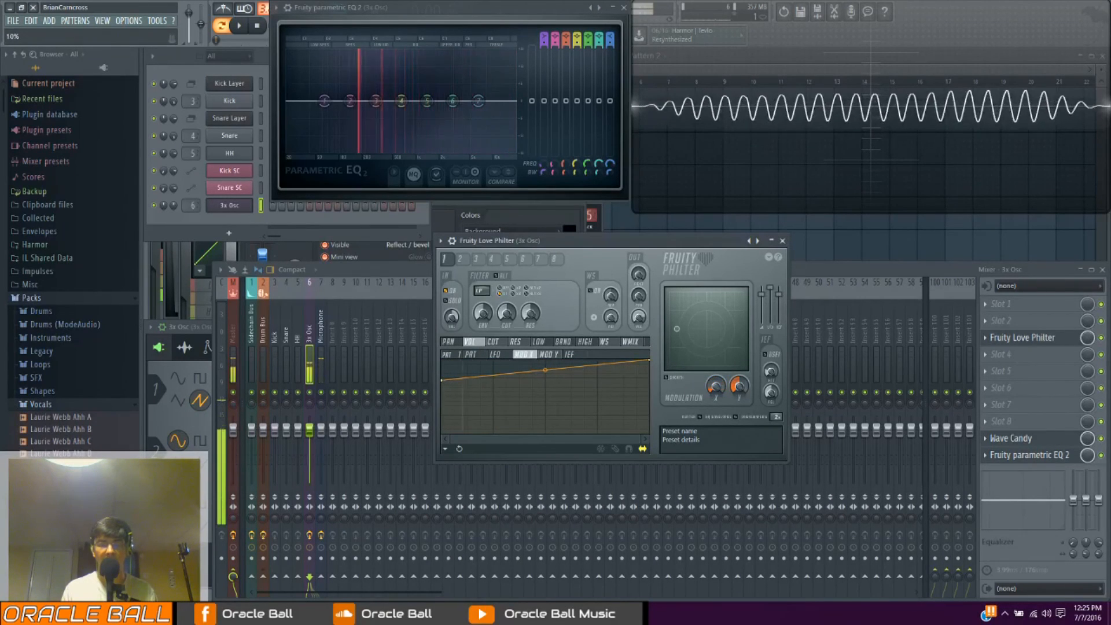
Shape the panning's Mod X graph into a ramp falling from maximum to minimum, and sweep Modulation X to test it
{"action": "left_click", "coordinate": [447, 342]}
{"action": "left_click_drag", "start_coordinate": [442, 397], "coordinate": [441, 375]}
{"action": "left_click_drag", "start_coordinate": [650, 396], "coordinate": [649, 424]}
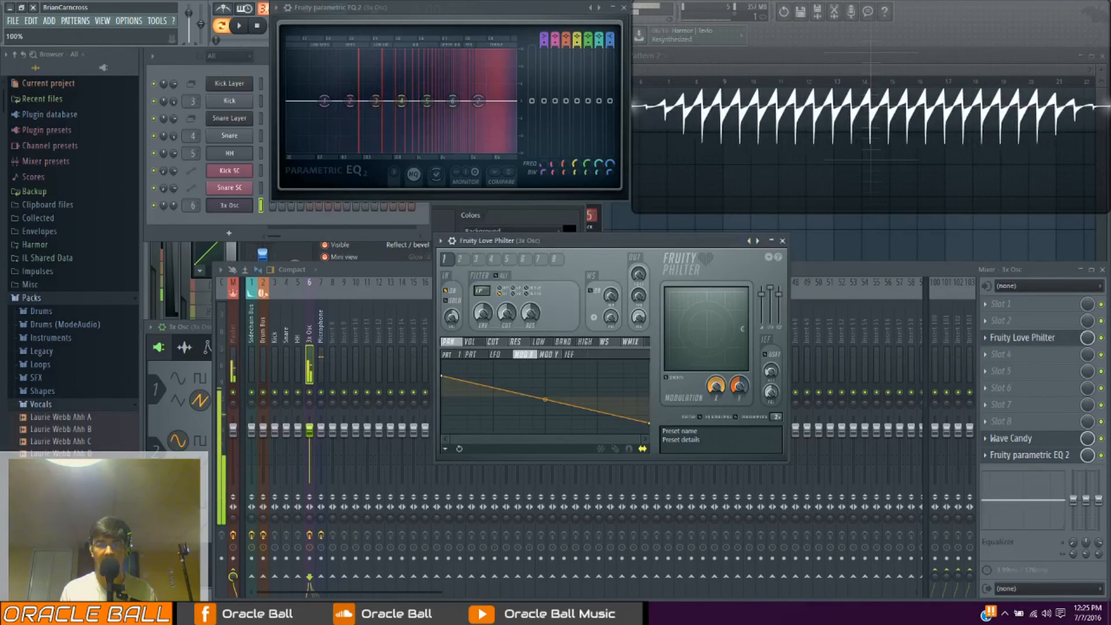
{"action": "left_click_drag", "start_coordinate": [441, 379], "coordinate": [441, 359]}
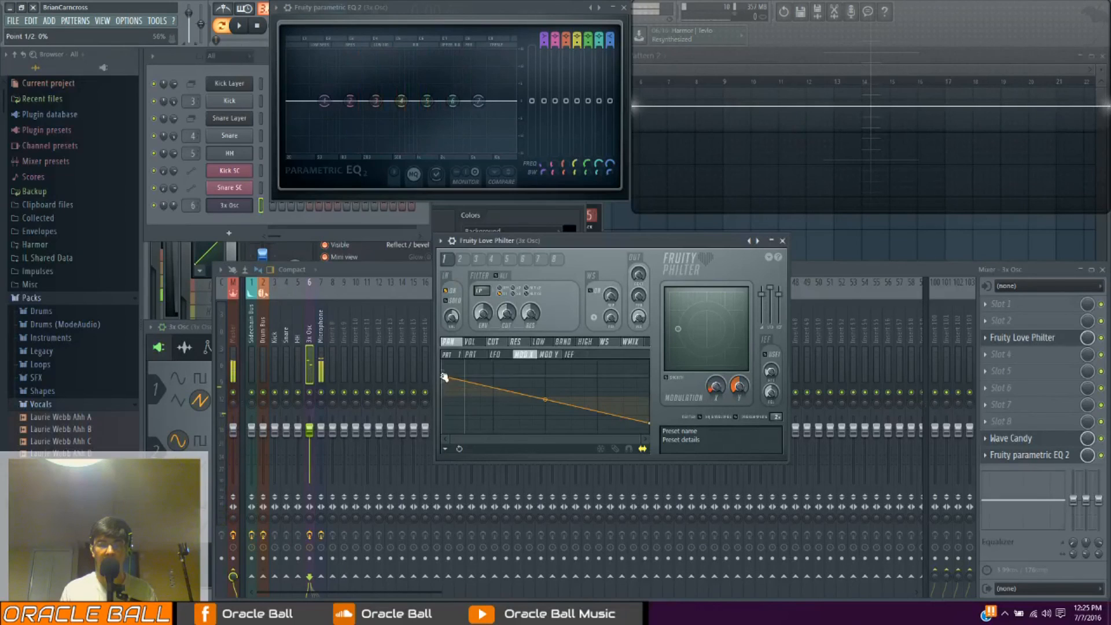
{"action": "left_click_drag", "start_coordinate": [649, 423], "coordinate": [650, 432]}
{"action": "mouse_move", "coordinate": [717, 395]}
{"action": "left_mouse_down"}
{"action": "mouse_move", "coordinate": [718, 345]}
{"action": "mouse_move", "coordinate": [717, 380]}
{"action": "left_mouse_up"}
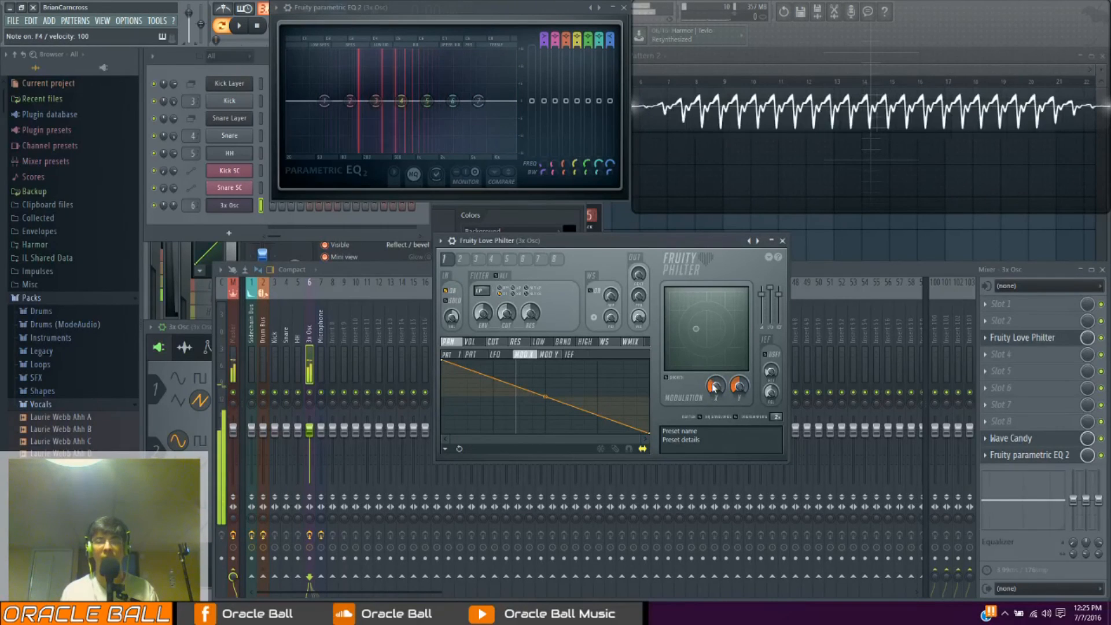
{"action": "left_click_drag", "start_coordinate": [714, 387], "coordinate": [714, 385]}
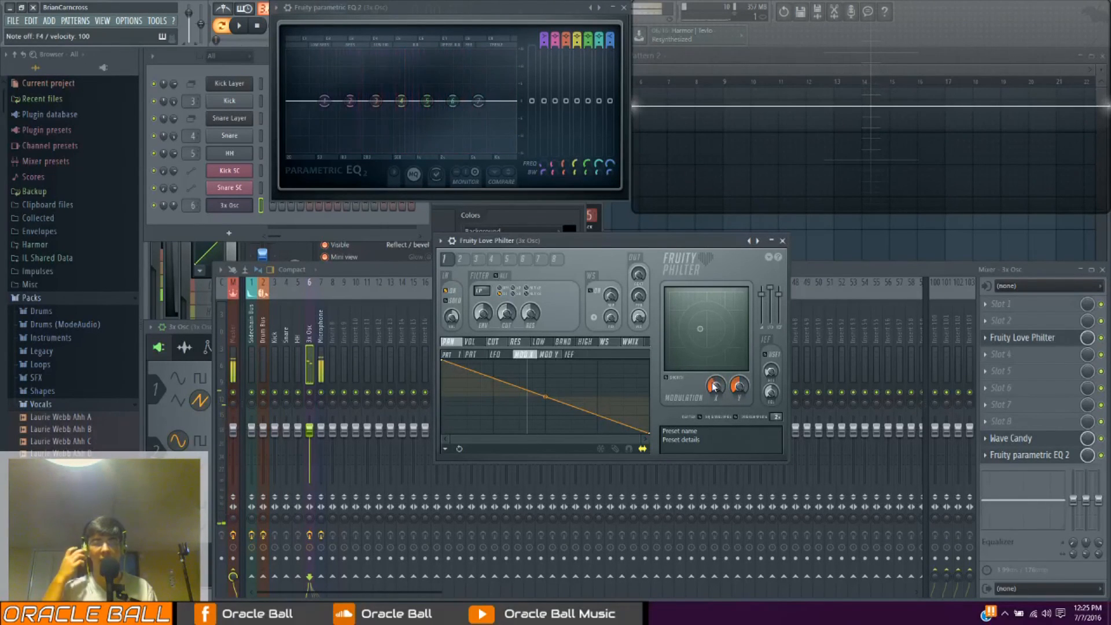
Lower the starting point of the resonance's Mod X graph and drop its end point to minimum
{"action": "left_click", "coordinate": [515, 342]}
{"action": "left_click_drag", "start_coordinate": [442, 397], "coordinate": [443, 420]}
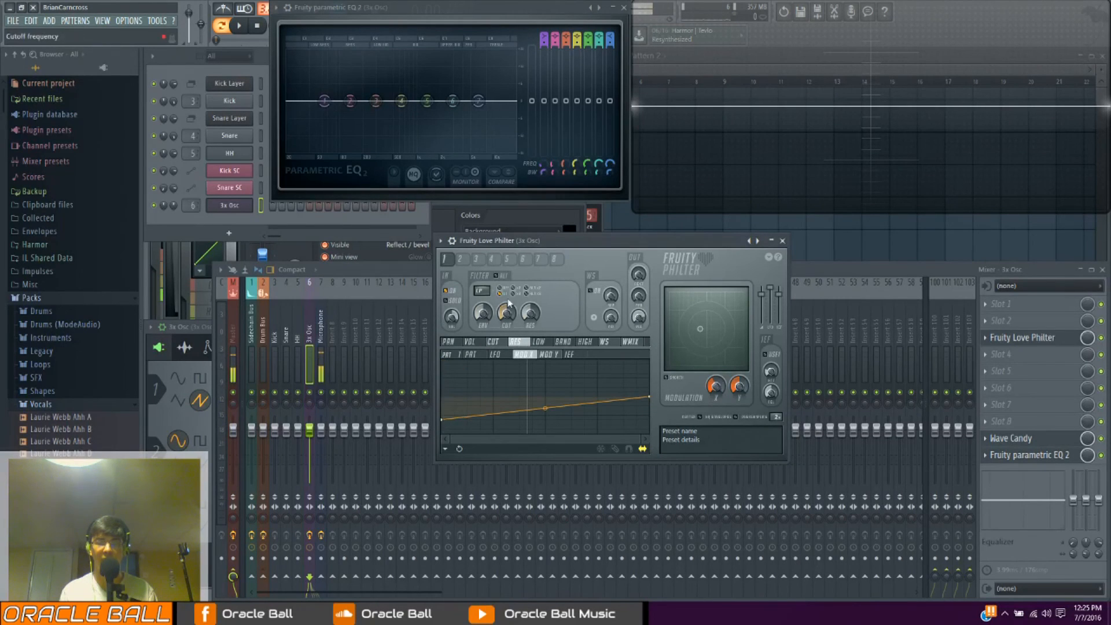
{"action": "left_click_drag", "start_coordinate": [649, 398], "coordinate": [650, 469]}
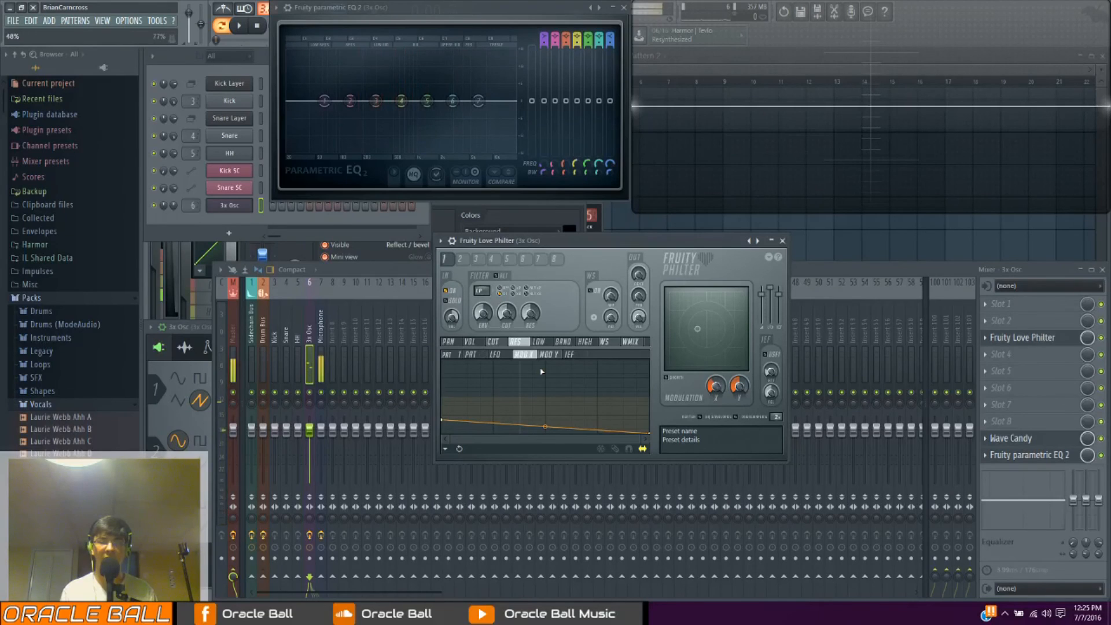
Look through the editor graphs for band level, high level and waveshaper
{"action": "left_click", "coordinate": [562, 341]}
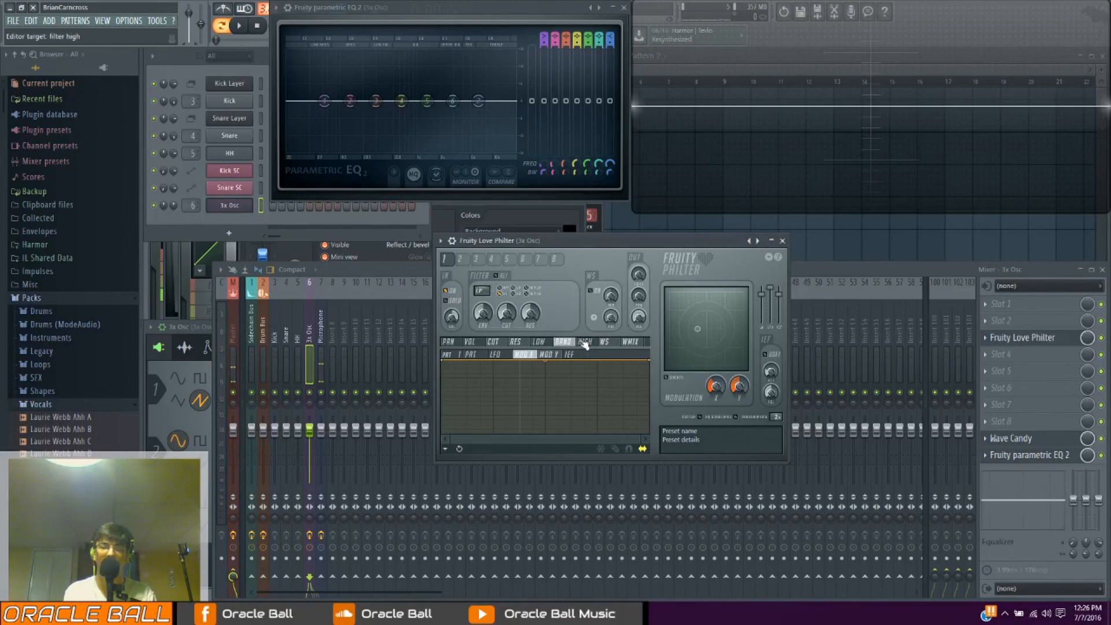
{"action": "left_click", "coordinate": [583, 341]}
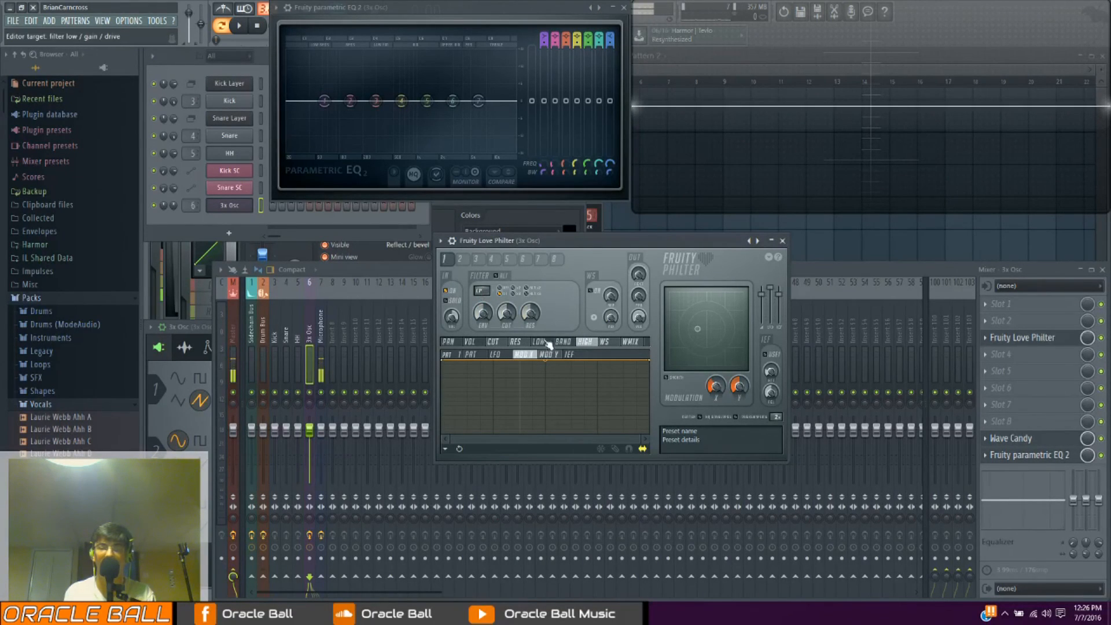
{"action": "left_click", "coordinate": [604, 342]}
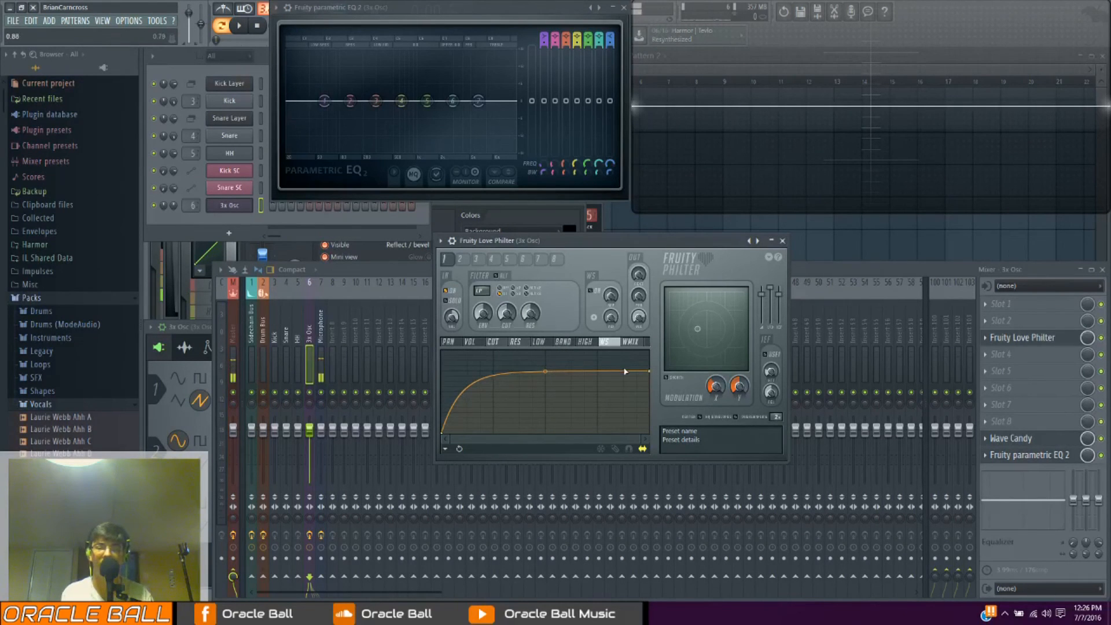
Enable the waveshaper, adjust its pre amp, and play test notes through it
{"action": "key", "text": "v"}
{"action": "key", "text": "v"}
{"action": "key", "text": "v"}
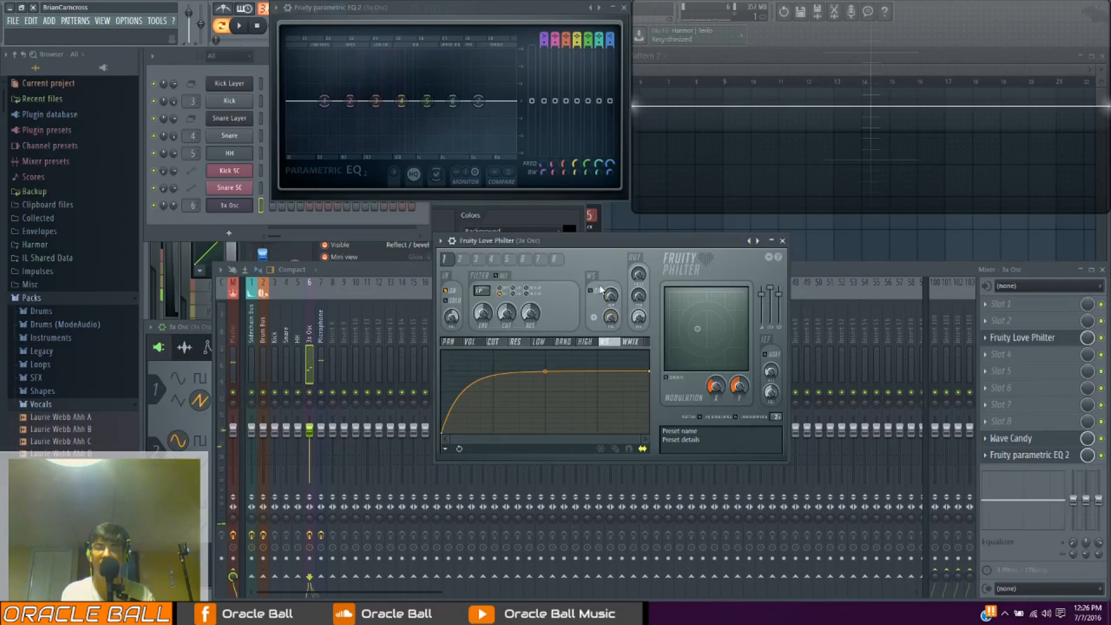
{"action": "left_click", "coordinate": [596, 294]}
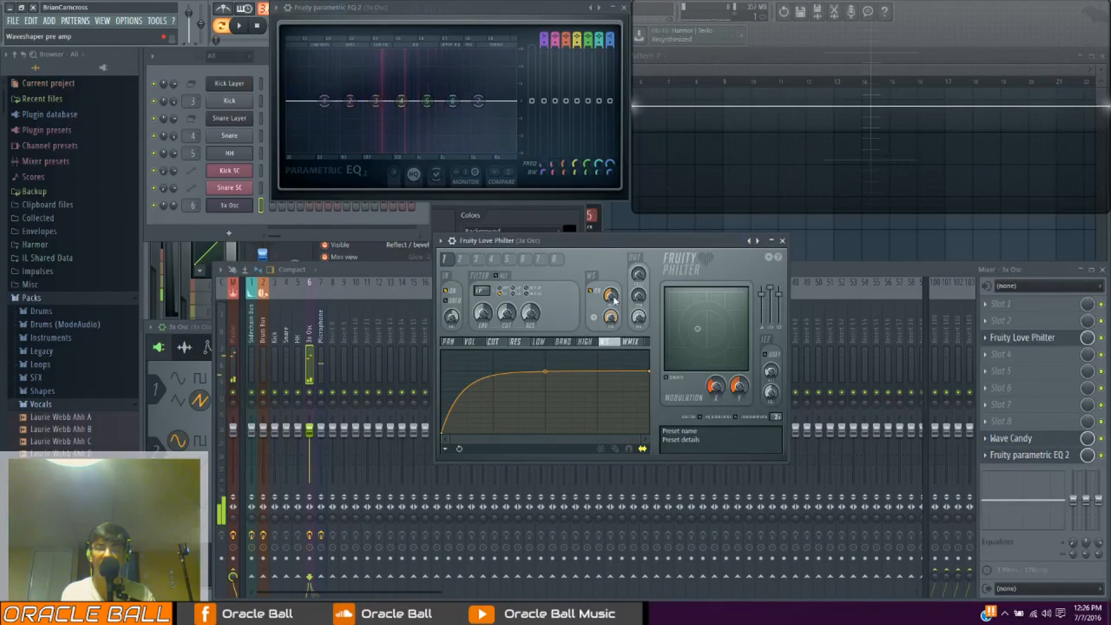
{"action": "left_click_drag", "start_coordinate": [611, 295], "coordinate": [610, 287]}
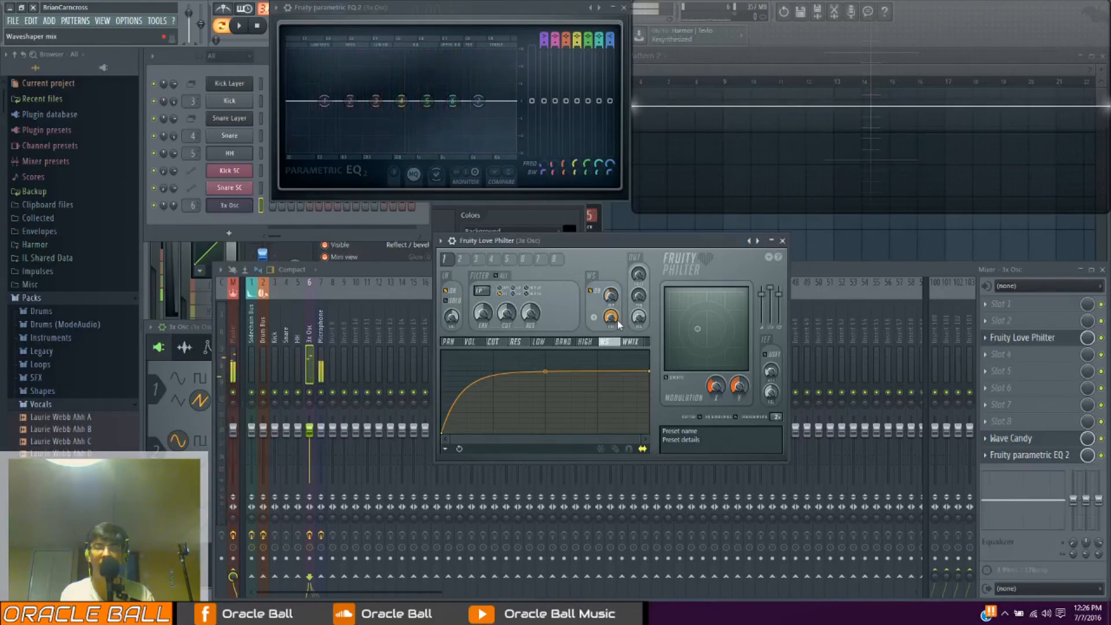
{"action": "key", "text": "v"}
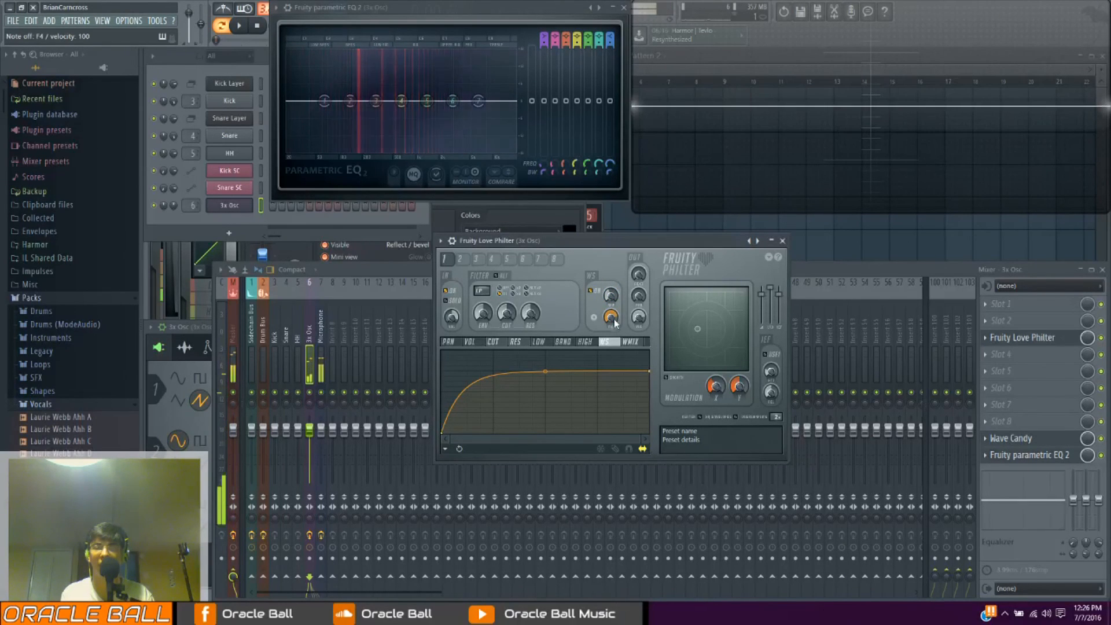
Compare the waveshaper's unipolar and bipolar modes, and settle on bipolar
{"action": "left_click", "coordinate": [596, 319]}
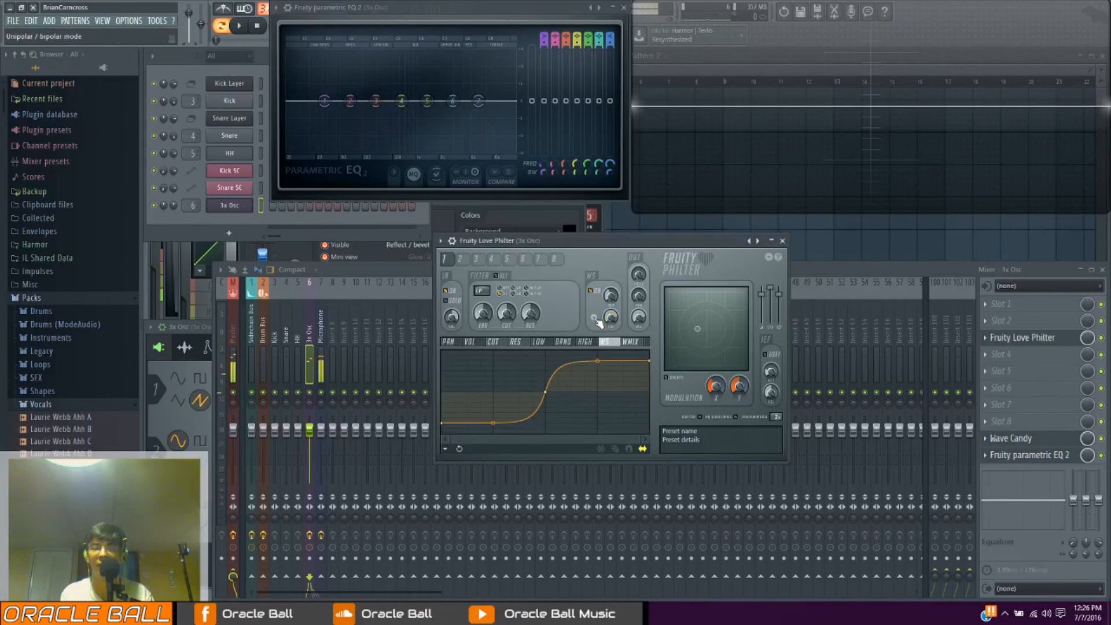
{"action": "left_click", "coordinate": [596, 319]}
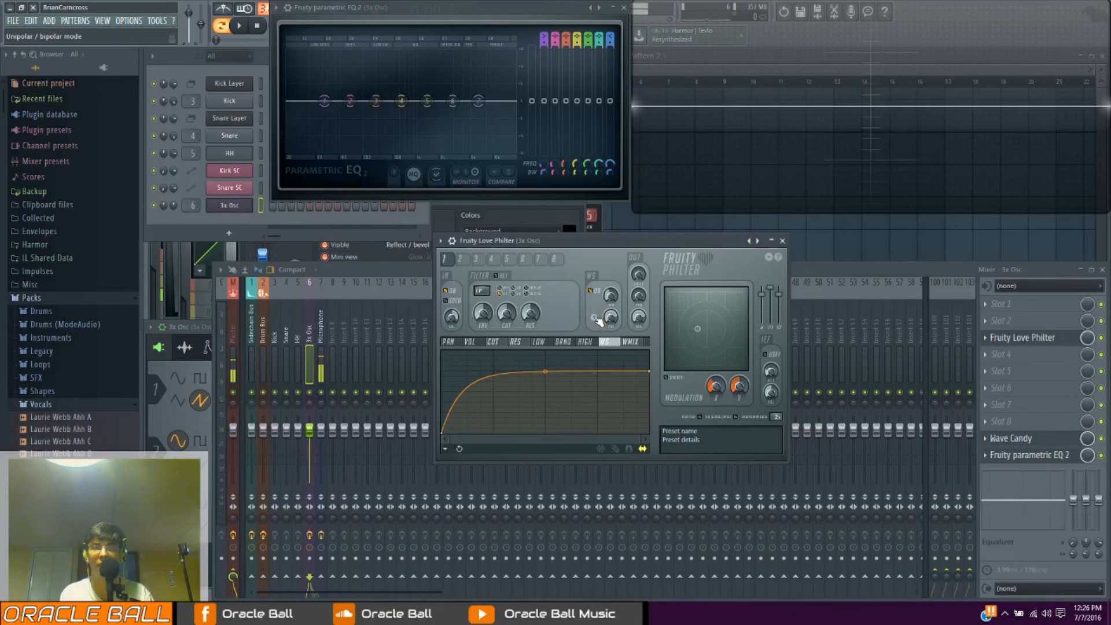
{"action": "left_click", "coordinate": [596, 318]}
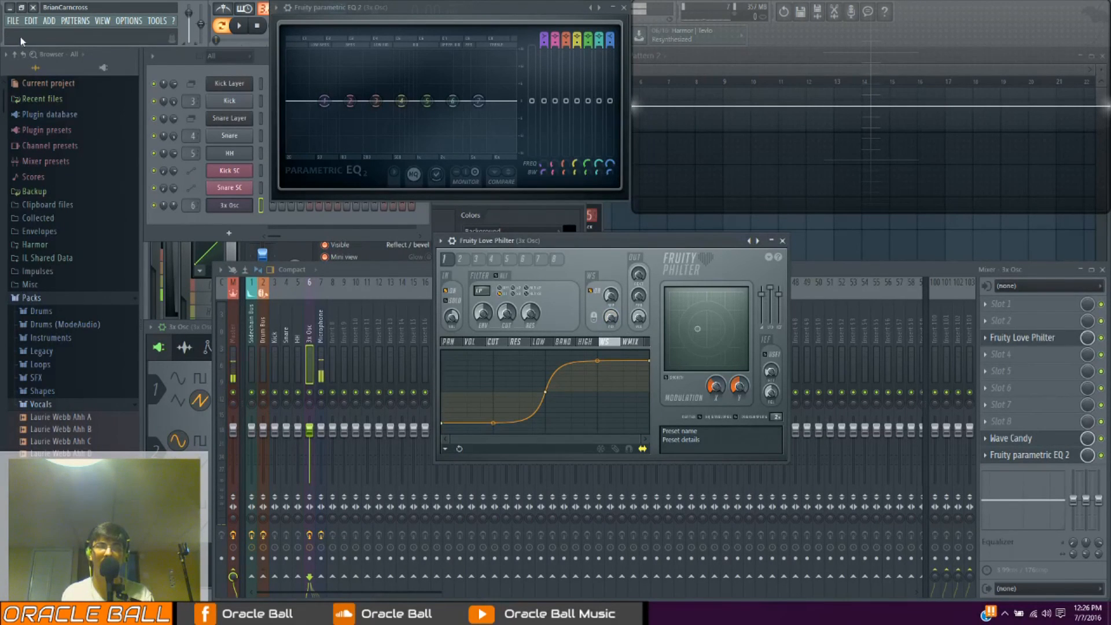
{"action": "left_click", "coordinate": [594, 319]}
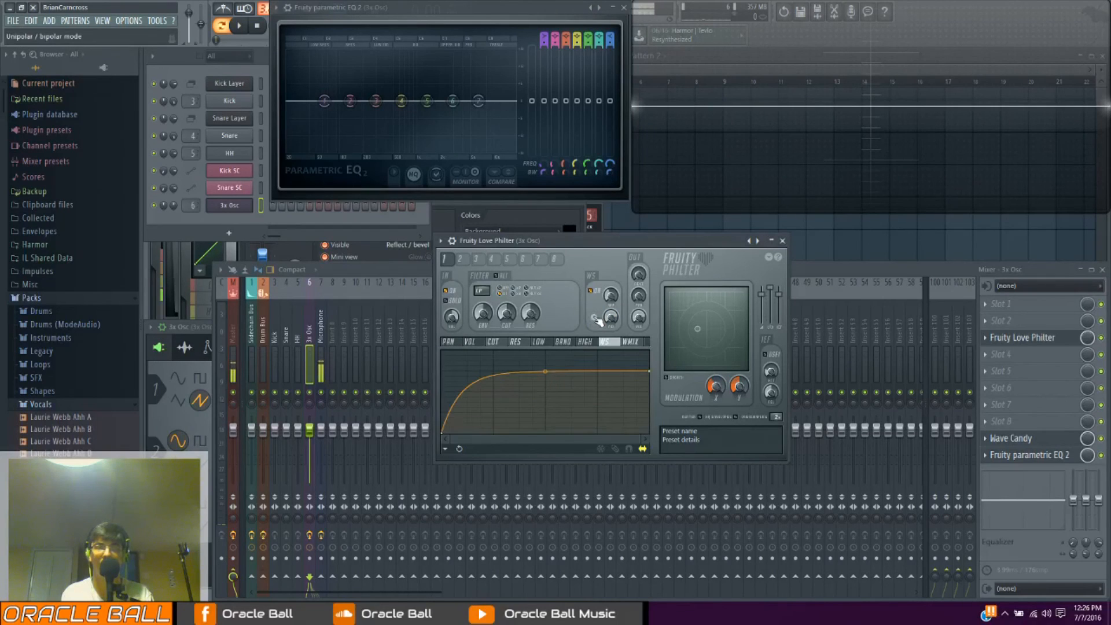
{"action": "left_click", "coordinate": [595, 319]}
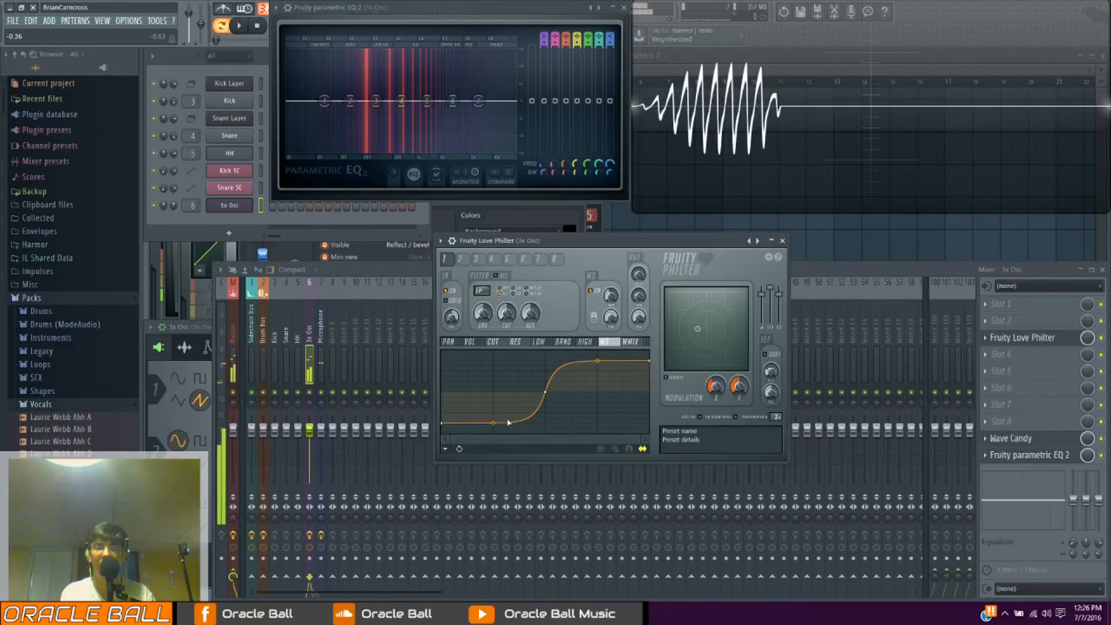
Reshape the bipolar waveshaper curve into an irregular zigzag by adding points with peaks and dips across its width
{"action": "left_click_drag", "start_coordinate": [493, 423], "coordinate": [491, 391]}
{"action": "right_click", "coordinate": [490, 389]}
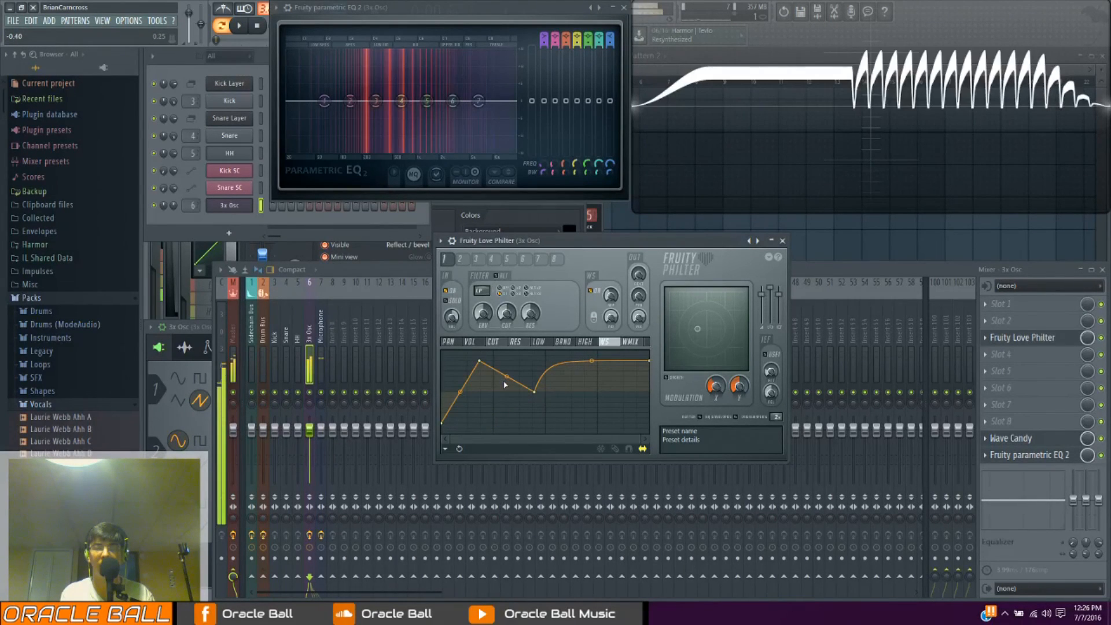
{"action": "right_click", "coordinate": [504, 390]}
{"action": "right_click", "coordinate": [579, 389]}
{"action": "right_click", "coordinate": [596, 429]}
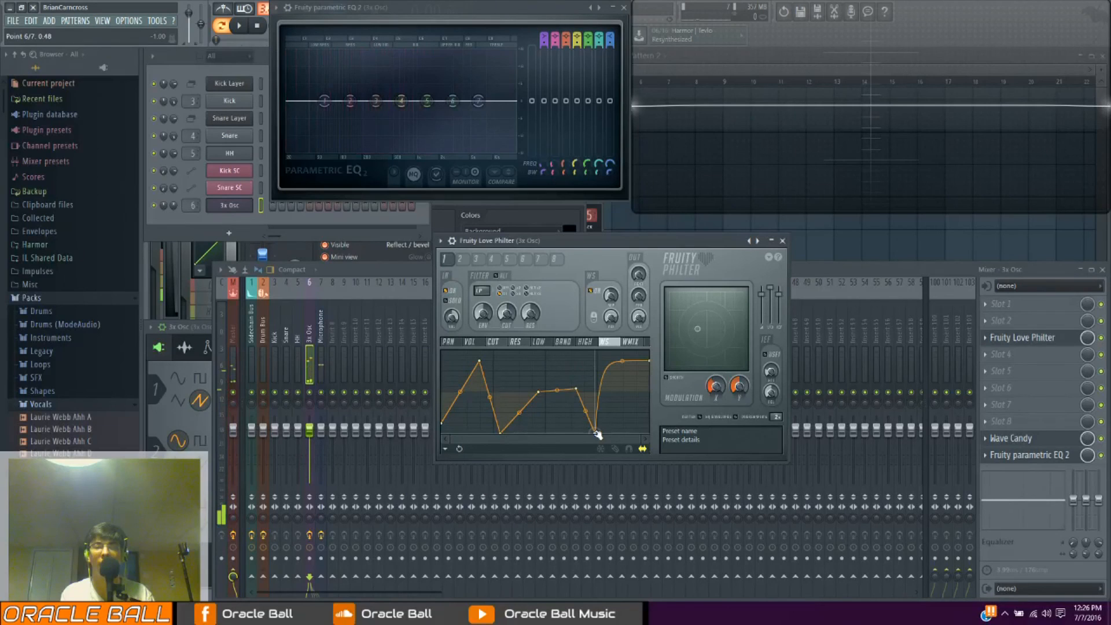
{"action": "right_click", "coordinate": [616, 362]}
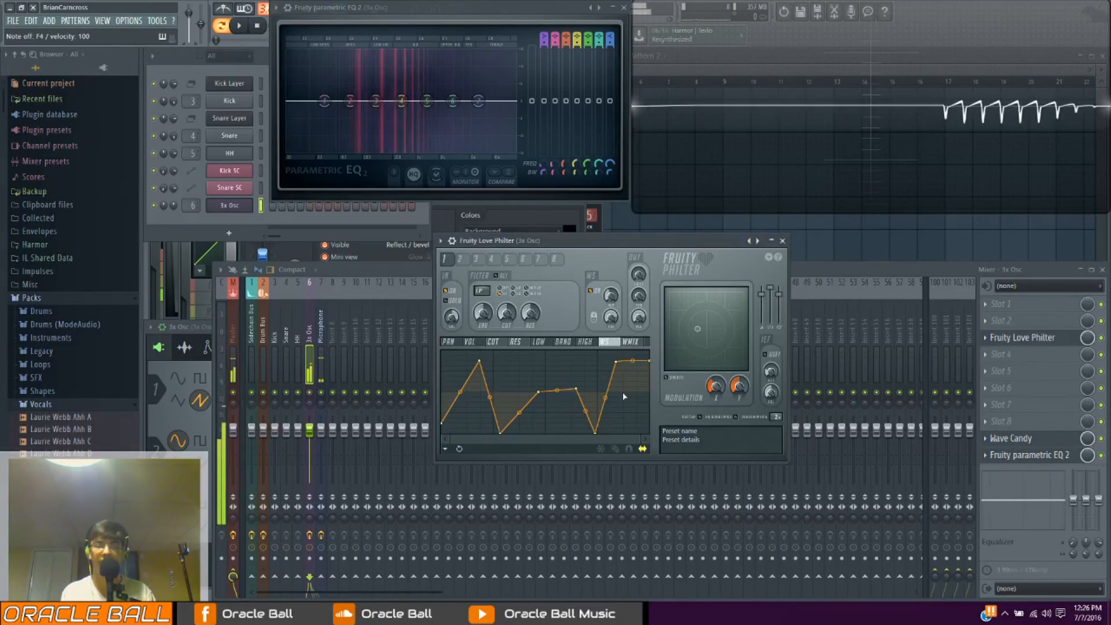
View the resonance's LFO graph, and reset Fruity Love Philter by loading its Default preset
{"action": "left_click", "coordinate": [515, 342]}
{"action": "left_click", "coordinate": [498, 355]}
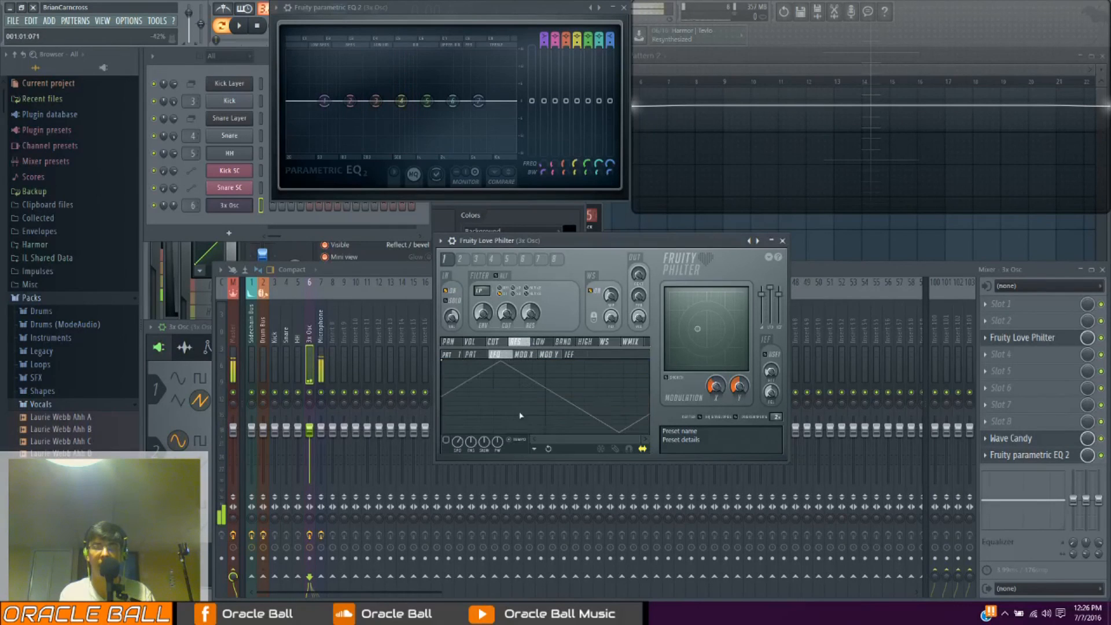
{"action": "left_click", "coordinate": [441, 242]}
{"action": "mouse_move", "coordinate": [467, 275]}
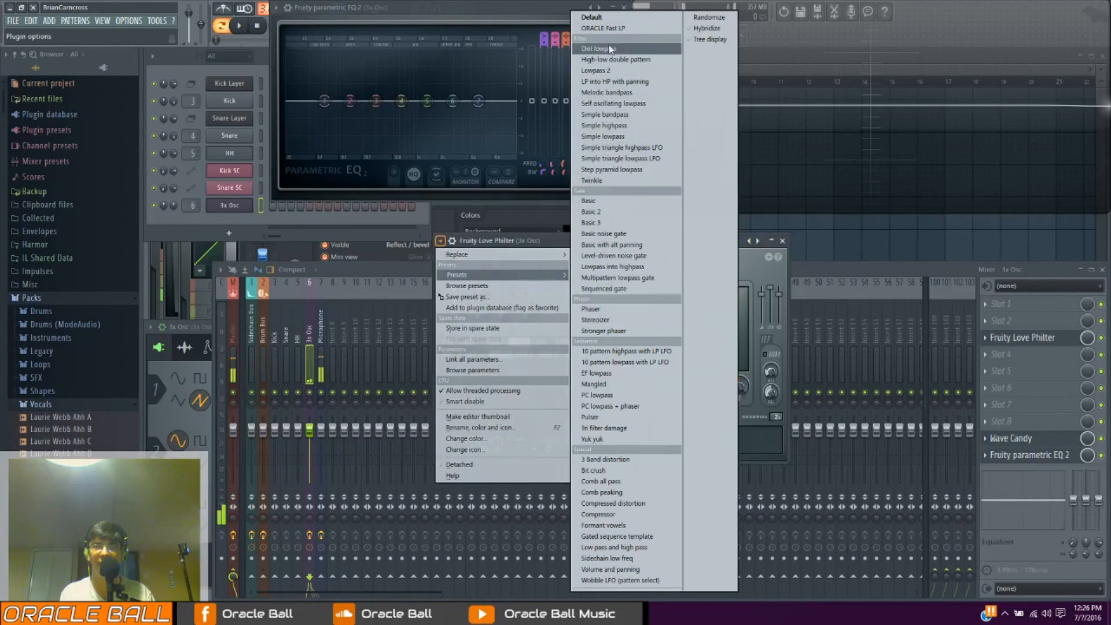
{"action": "left_click", "coordinate": [594, 18]}
Bring up the cutoff's LFO graph and adjust the LFO speed while playing test notes through Fruity Love Philter
{"action": "left_click", "coordinate": [493, 342]}
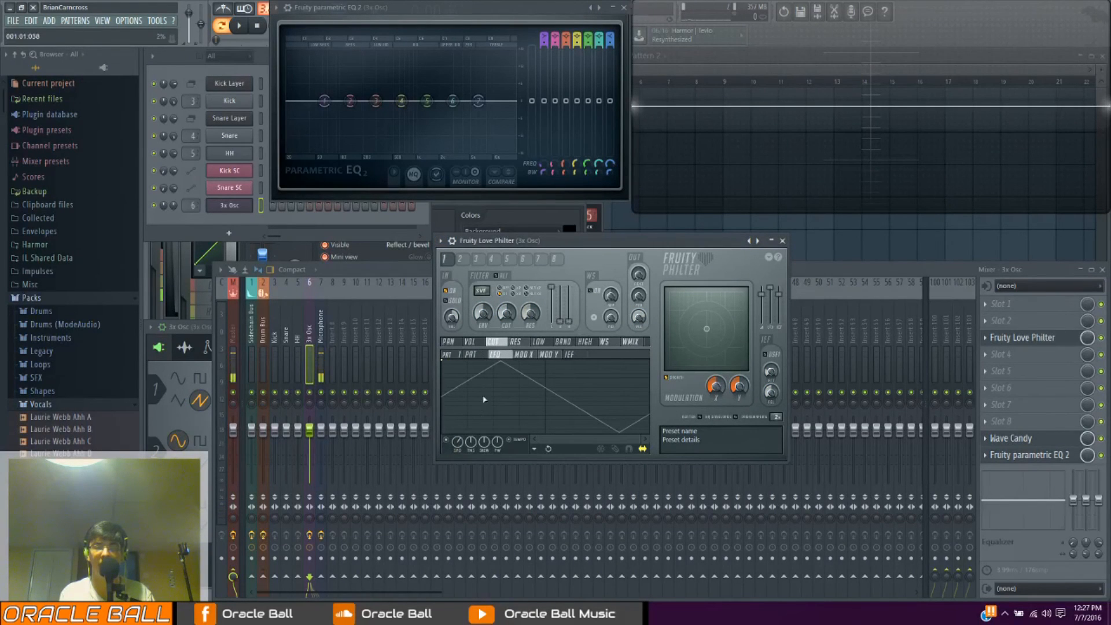
{"action": "left_click", "coordinate": [523, 354]}
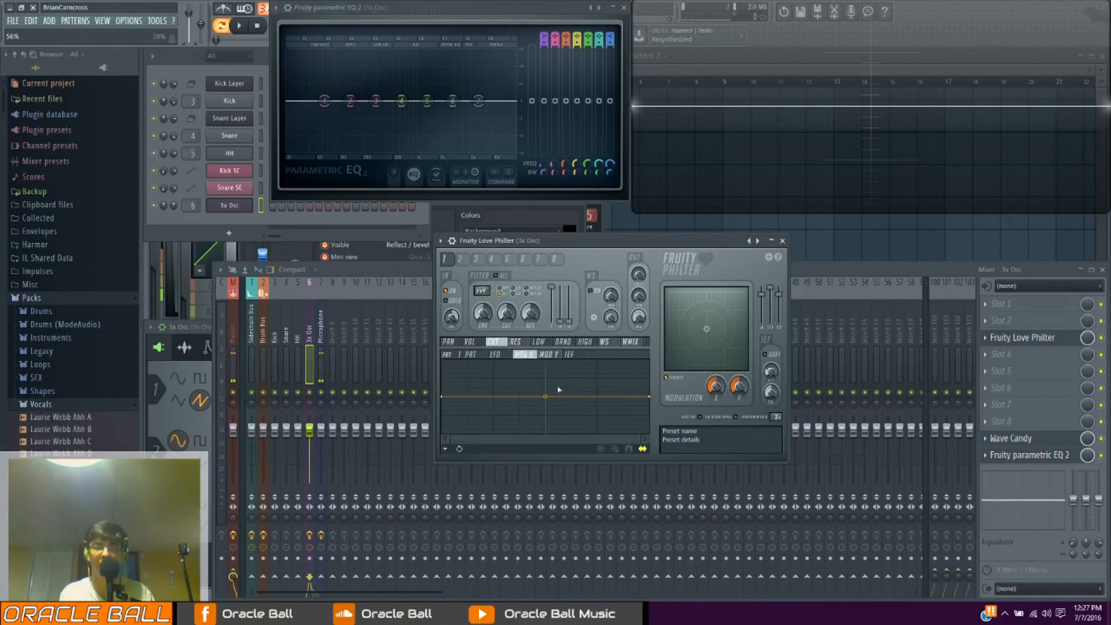
{"action": "left_click", "coordinate": [498, 354]}
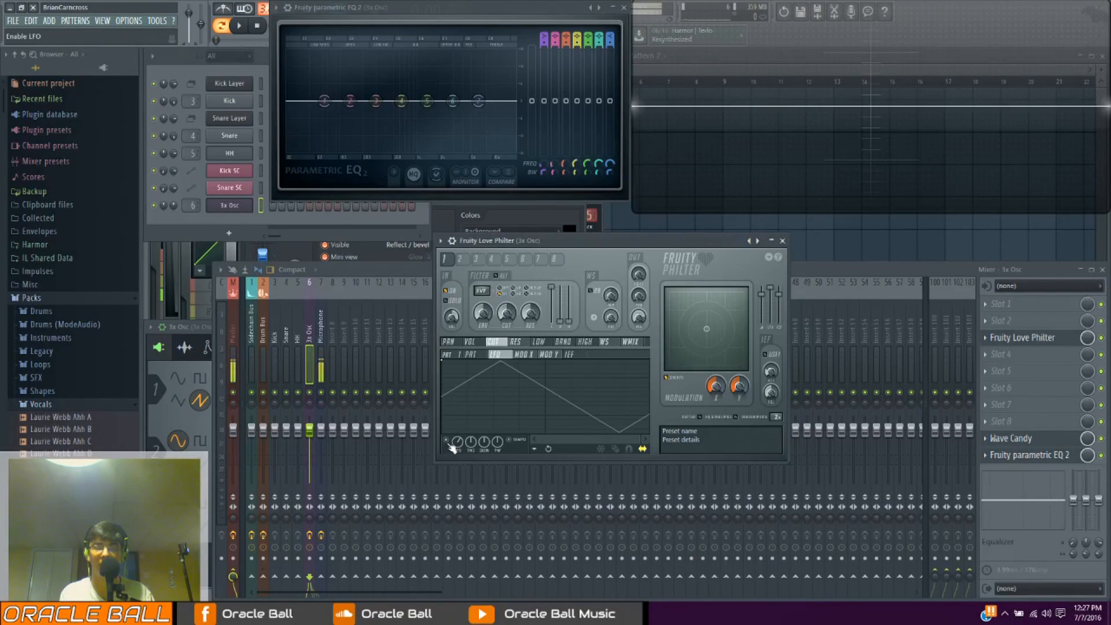
{"action": "key", "text": "space"}
{"action": "left_click_drag", "start_coordinate": [457, 441], "coordinate": [498, 456]}
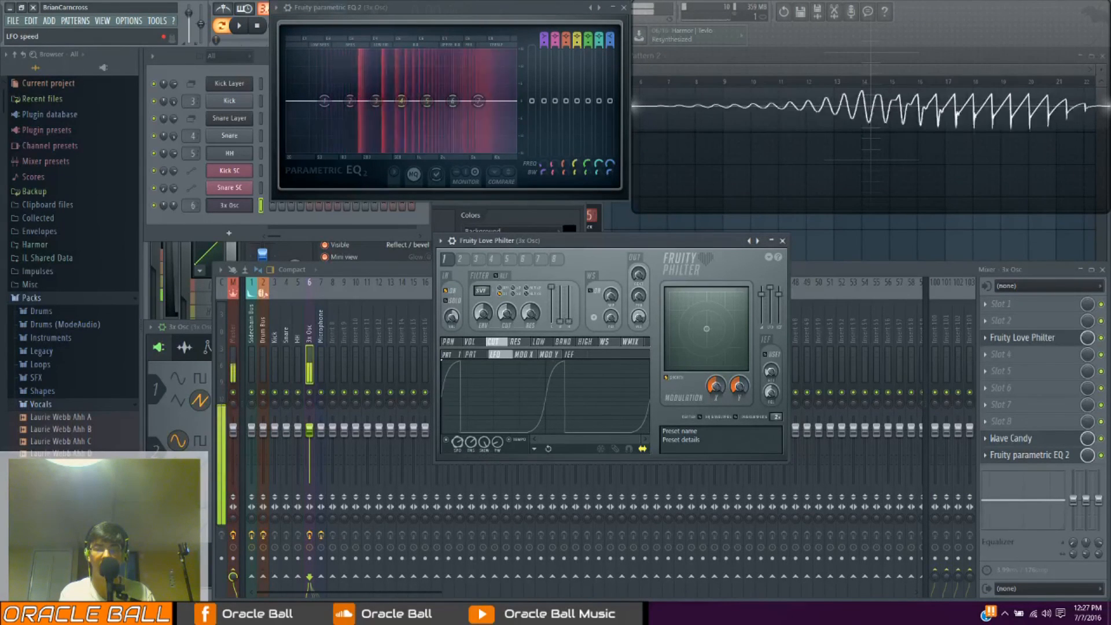
{"action": "left_click_drag", "start_coordinate": [457, 442], "coordinate": [461, 443]}
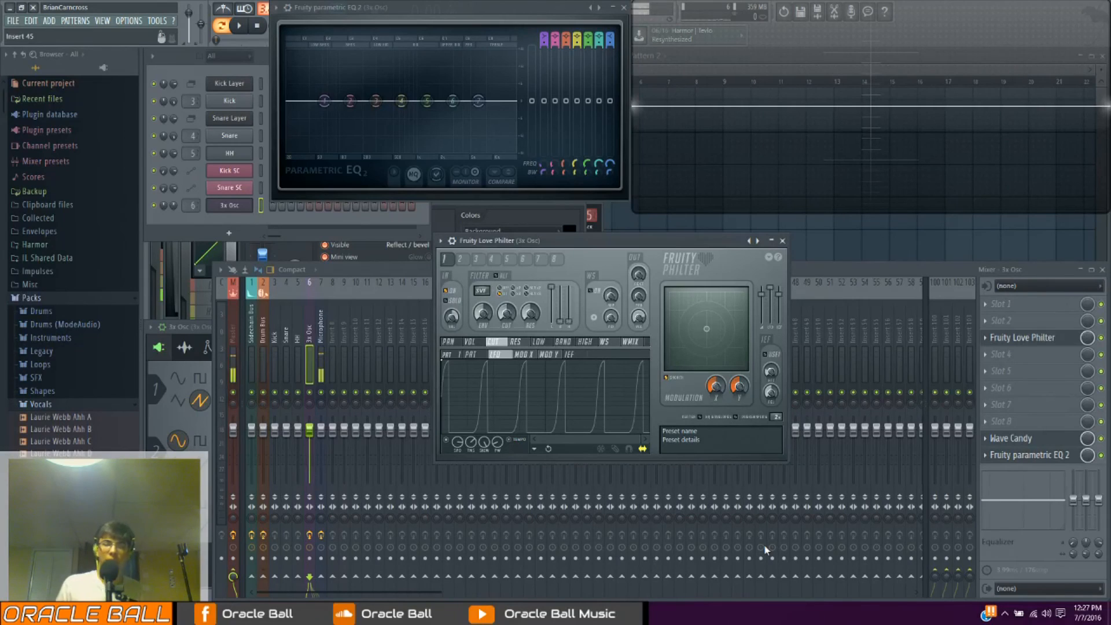
Look through the cutoff's pattern, Mod X, Mod Y and envelope follower graphs, and through the other modulation targets
{"action": "left_click", "coordinate": [470, 354]}
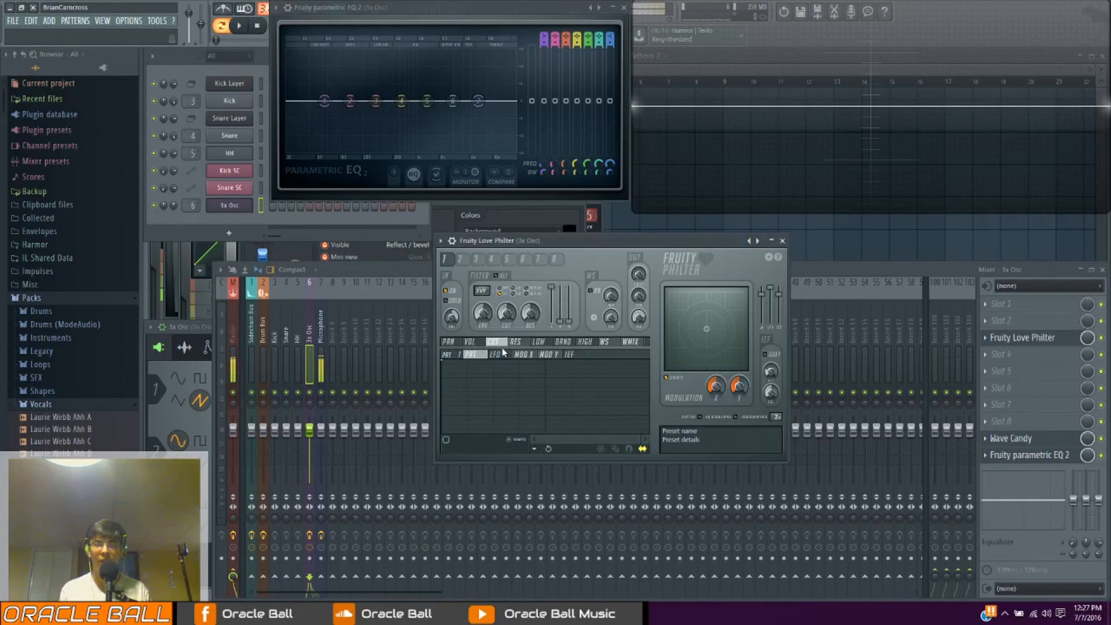
{"action": "left_click", "coordinate": [524, 354]}
{"action": "left_click", "coordinate": [548, 354]}
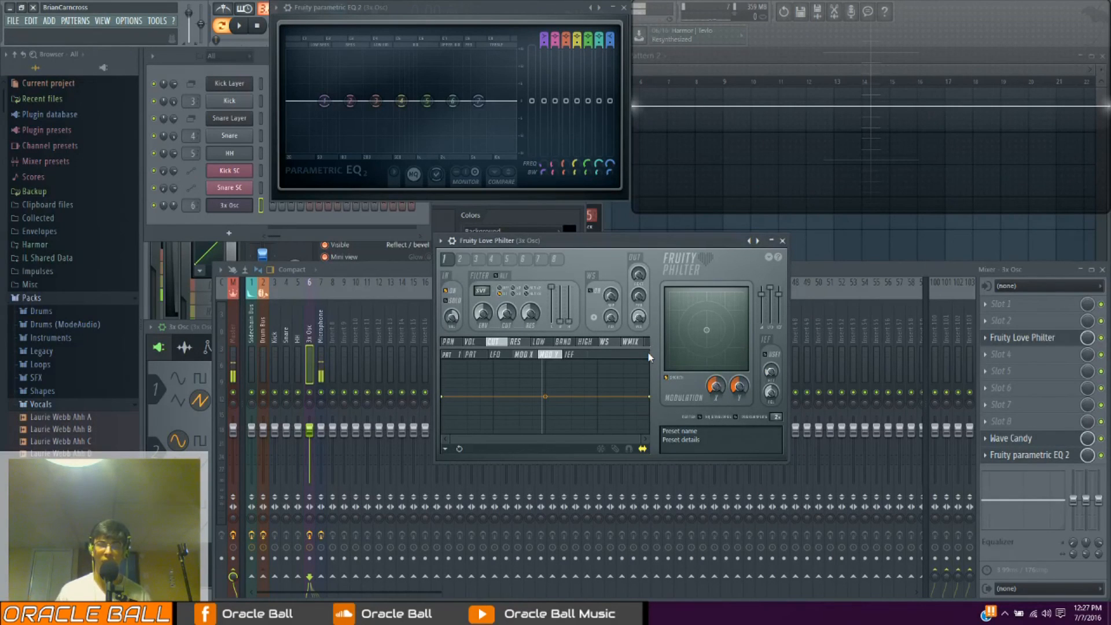
{"action": "left_click", "coordinate": [569, 354]}
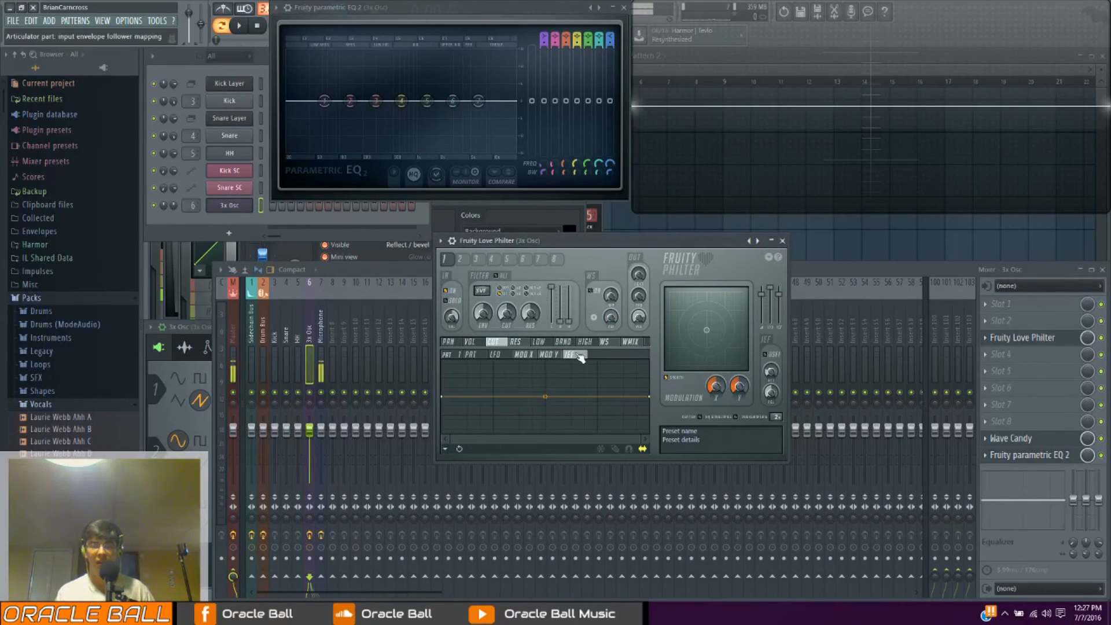
{"action": "left_click", "coordinate": [632, 343]}
{"action": "left_click", "coordinate": [596, 342]}
{"action": "left_click", "coordinate": [564, 341]}
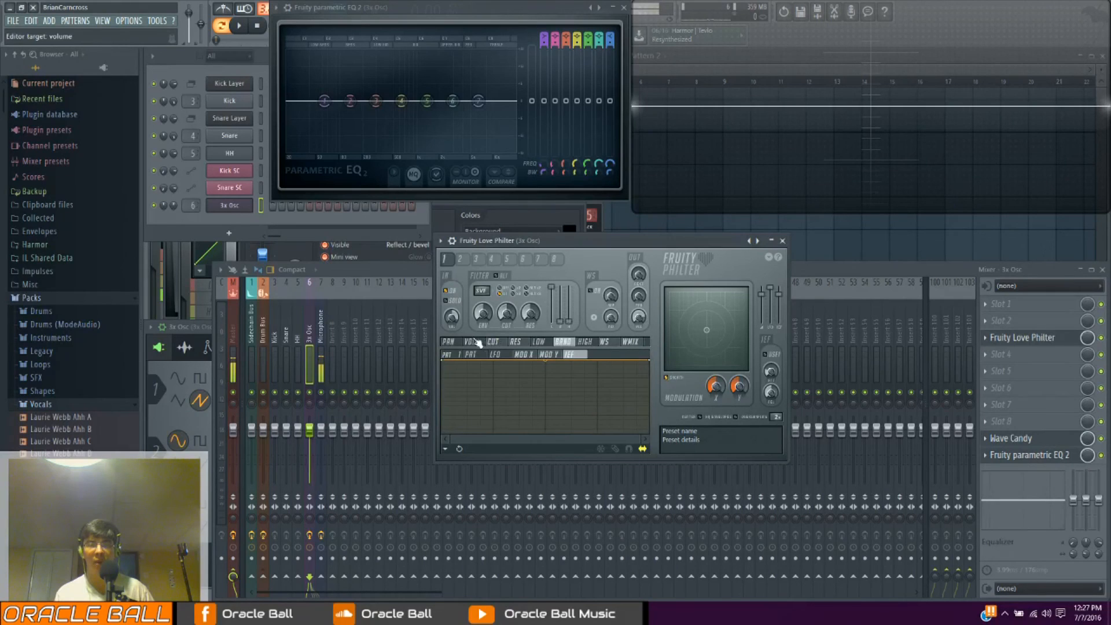
{"action": "left_click", "coordinate": [449, 342]}
Load the Yuk yuk preset into Fruity Love Philter
{"action": "left_click_drag", "start_coordinate": [496, 242], "coordinate": [545, 242]}
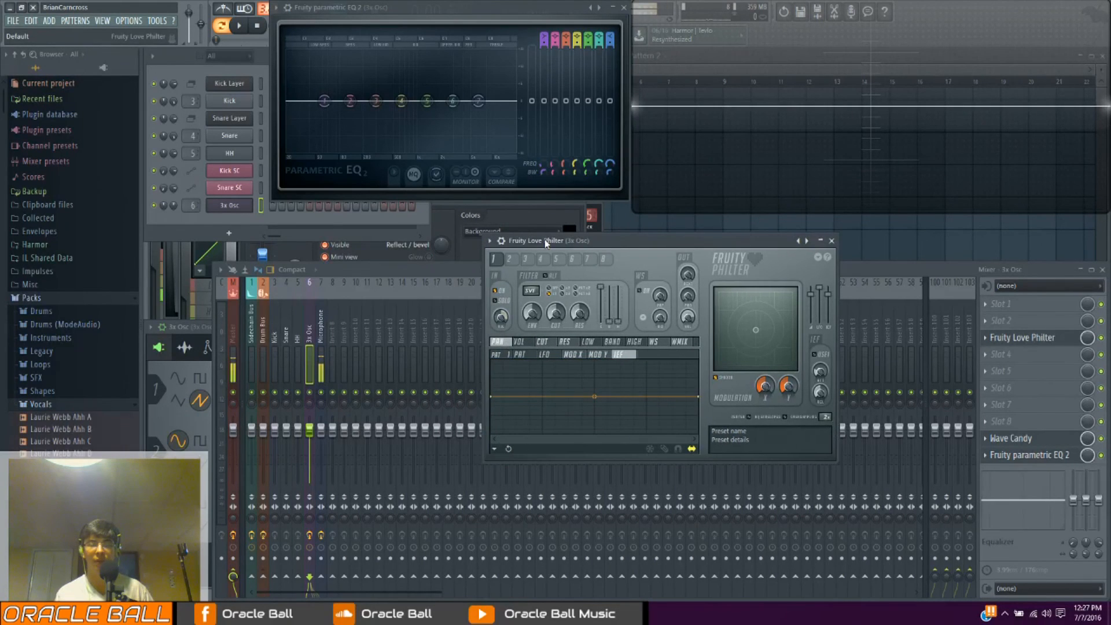
{"action": "left_click", "coordinate": [489, 241]}
{"action": "mouse_move", "coordinate": [506, 275]}
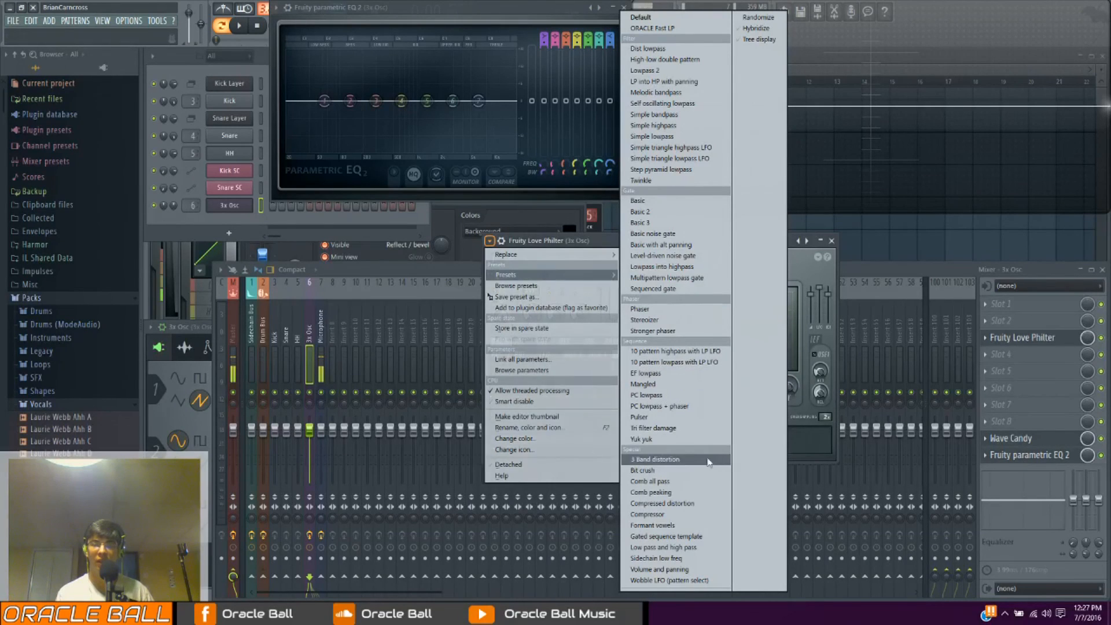
{"action": "left_click", "coordinate": [654, 439]}
{"action": "left_click_drag", "start_coordinate": [589, 239], "coordinate": [486, 249]}
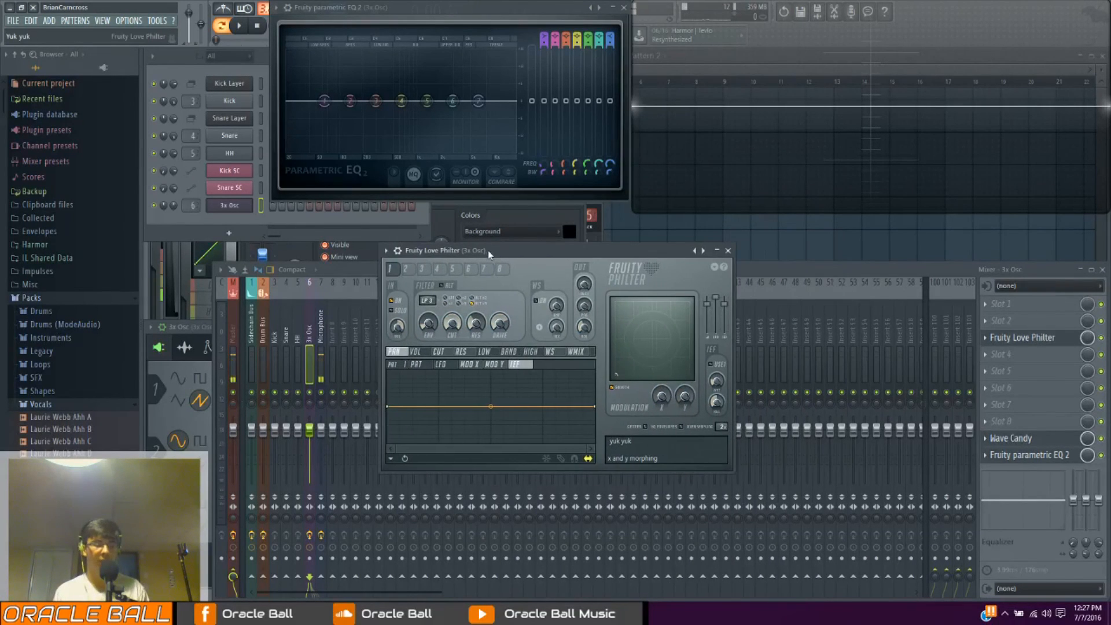
Play test notes through the Yuk yuk preset while changing its X and Y modulation
{"action": "key", "text": "t"}
{"action": "key", "text": "t"}
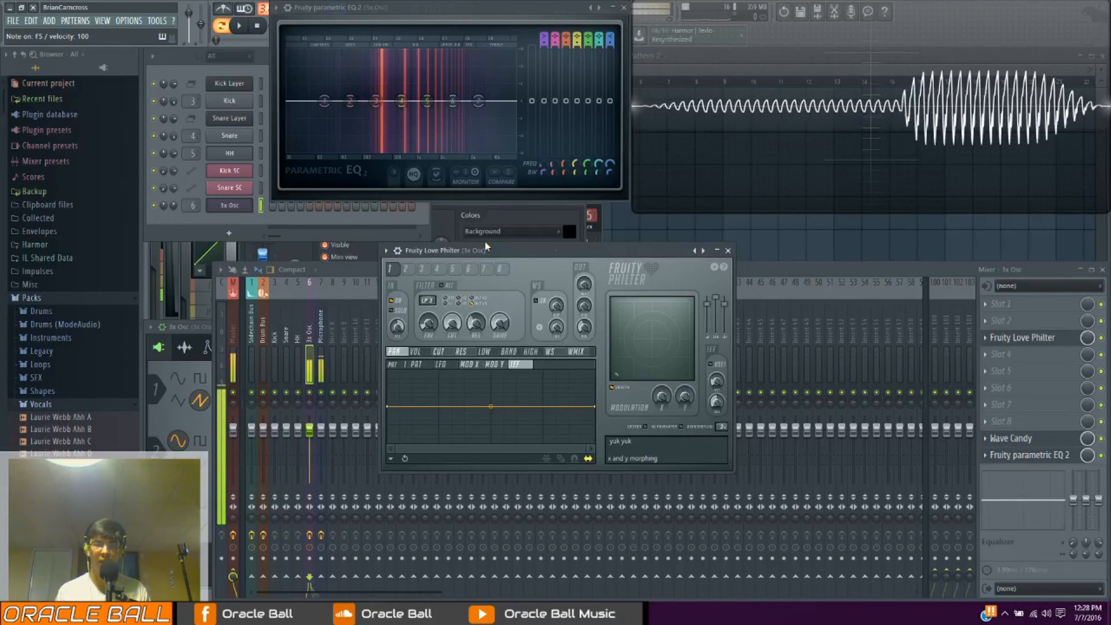
{"action": "mouse_move", "coordinate": [662, 397]}
{"action": "left_mouse_down"}
{"action": "mouse_move", "coordinate": [661, 356]}
{"action": "mouse_move", "coordinate": [683, 332]}
{"action": "mouse_move", "coordinate": [658, 309]}
{"action": "mouse_move", "coordinate": [685, 324]}
{"action": "mouse_move", "coordinate": [620, 337]}
{"action": "mouse_move", "coordinate": [657, 349]}
{"action": "left_mouse_up"}
{"action": "key", "text": "x"}
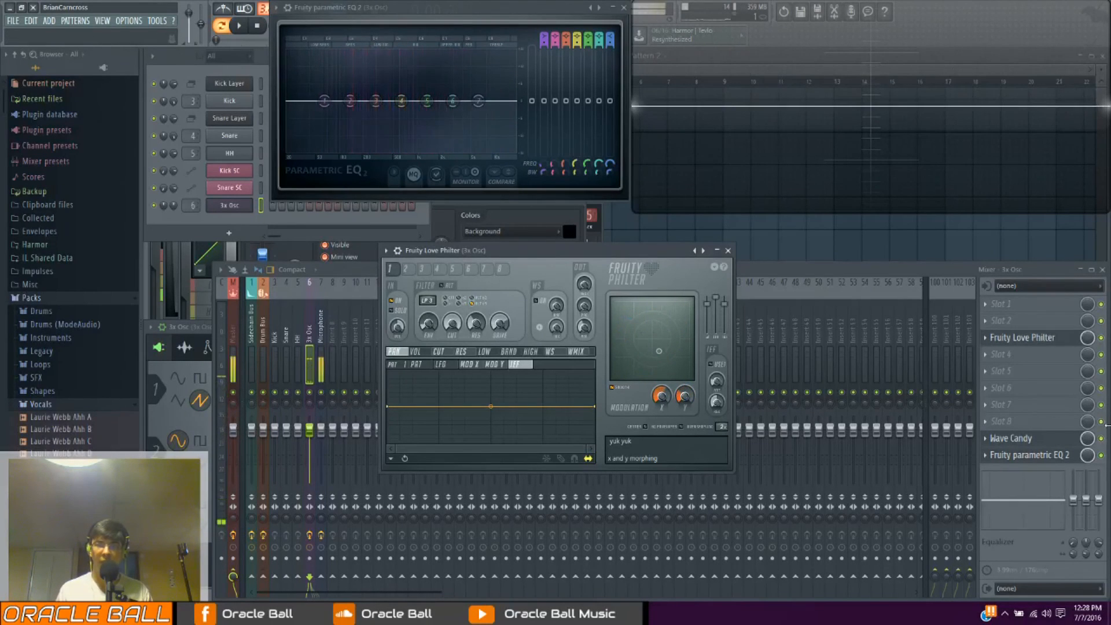
Remove Fruity Love Philter from slot 3 of the 3x Osc mixer track
{"action": "left_click", "coordinate": [985, 338]}
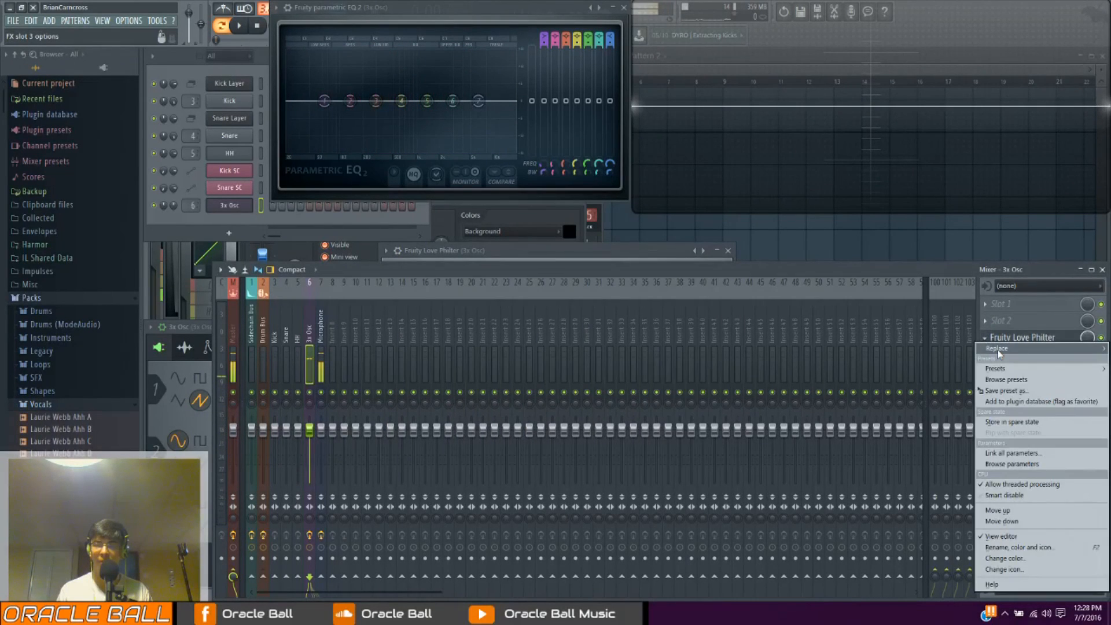
{"action": "mouse_move", "coordinate": [999, 350]}
{"action": "left_click", "coordinate": [998, 34]}
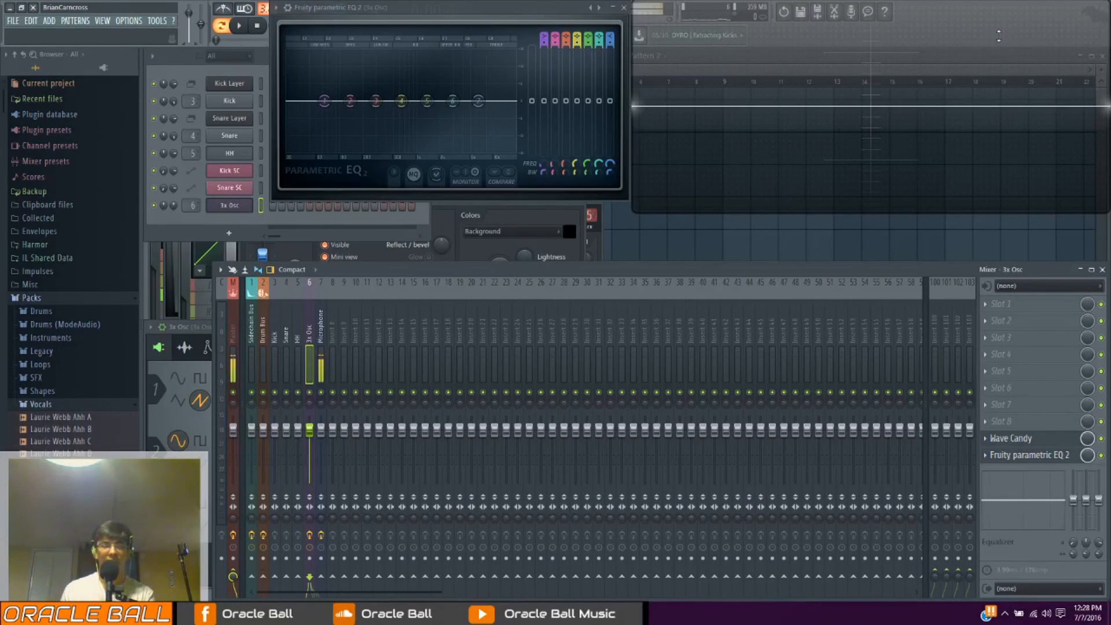
Preview samples in the Vocals pack and place the "Feel It" vocal at the start of playlist track 9
{"action": "left_click", "coordinate": [61, 502]}
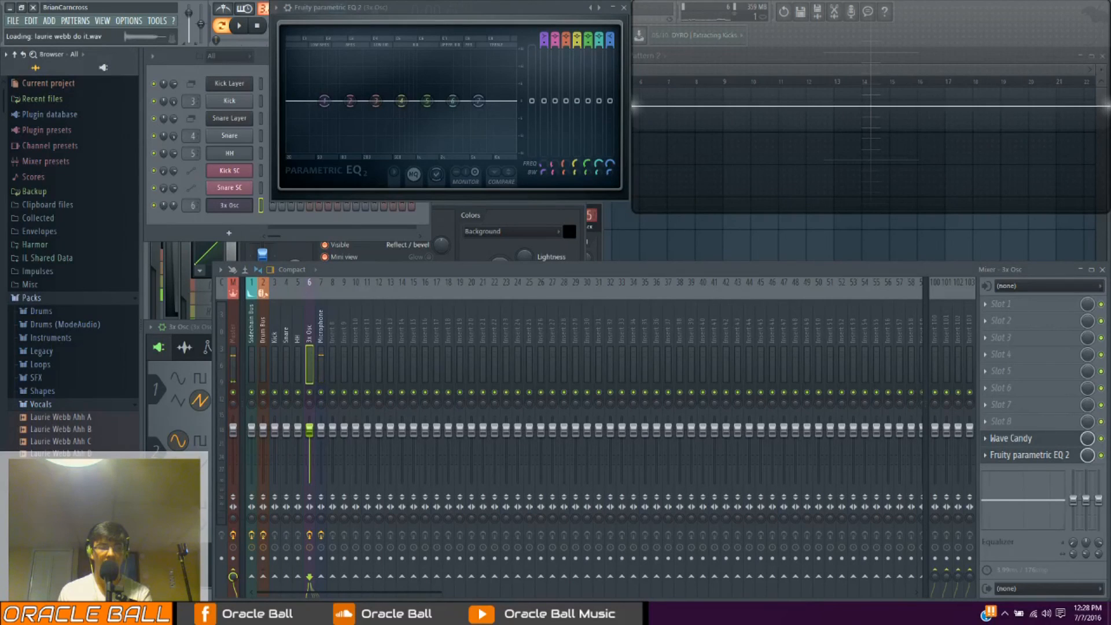
{"action": "scroll", "coordinate": [69, 550], "scroll_direction": "down", "scroll_amount": 6}
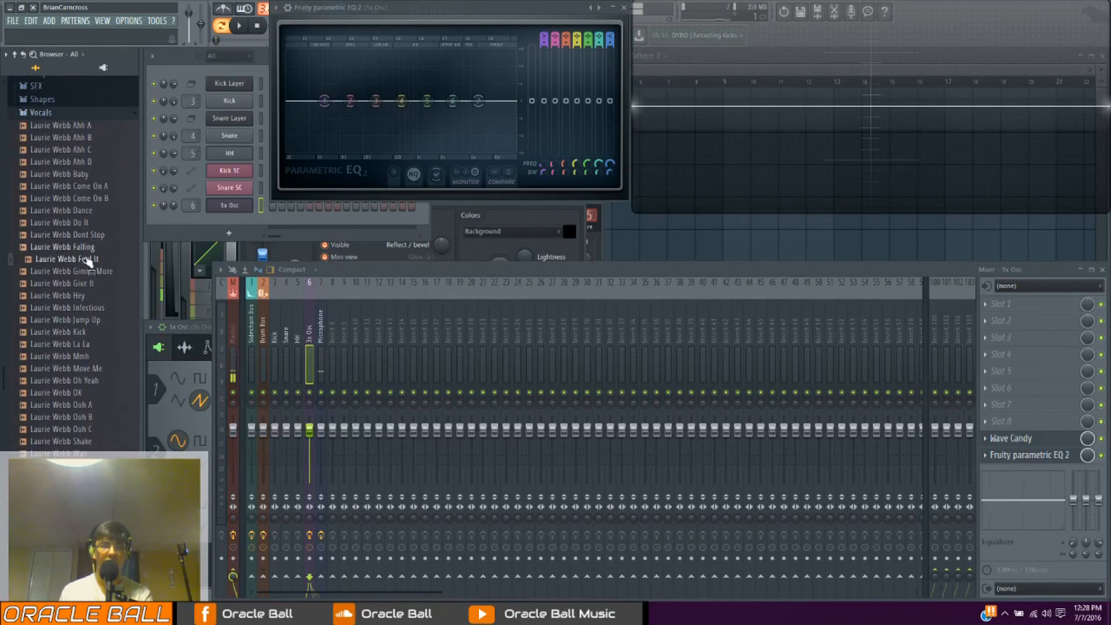
{"action": "left_click_drag", "start_coordinate": [80, 264], "coordinate": [489, 359]}
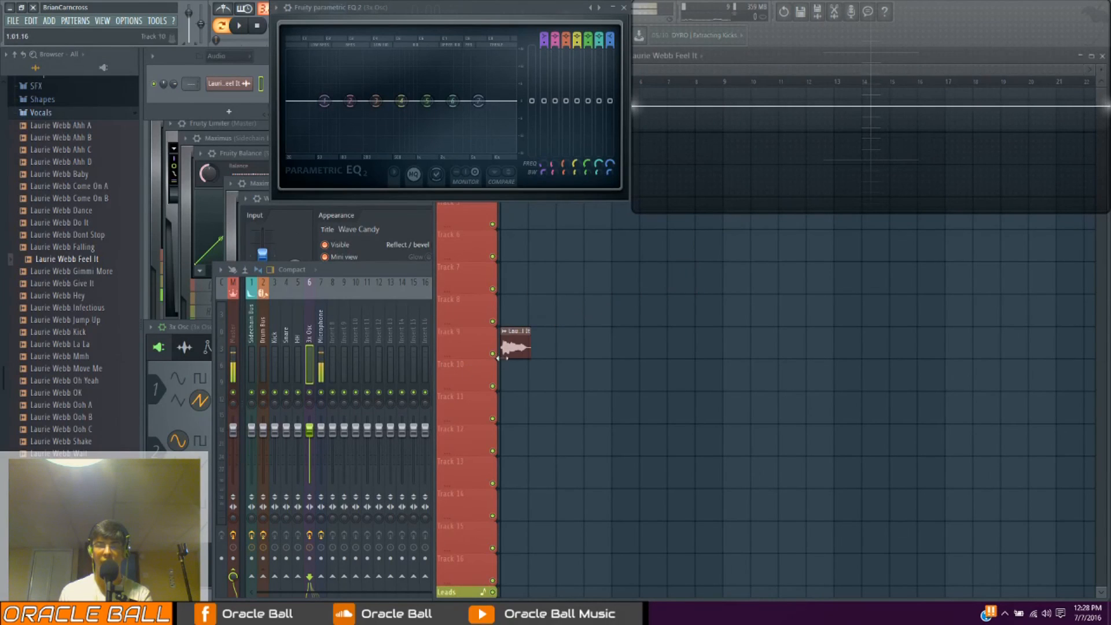
Display the "Feel It" vocal's channel settings and route the channel to mixer track 8
{"action": "left_click", "coordinate": [227, 86]}
{"action": "left_click_drag", "start_coordinate": [252, 188], "coordinate": [634, 396]}
{"action": "left_click", "coordinate": [515, 348]}
{"action": "left_click", "coordinate": [230, 87]}
{"action": "left_click", "coordinate": [232, 88]}
{"action": "left_click", "coordinate": [231, 88]}
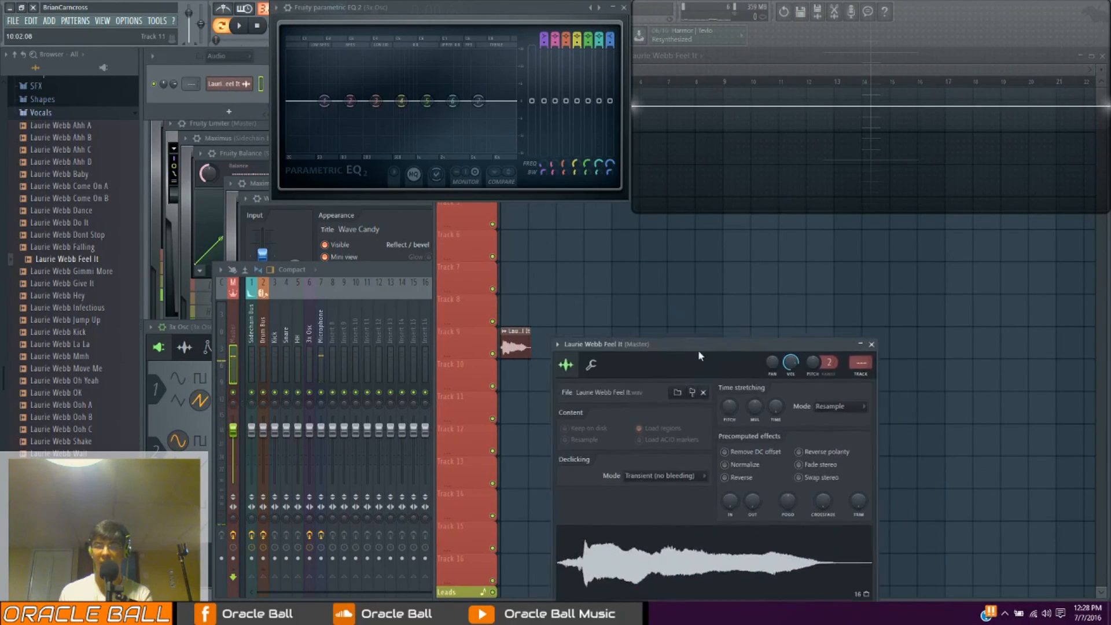
{"action": "left_click", "coordinate": [784, 298]}
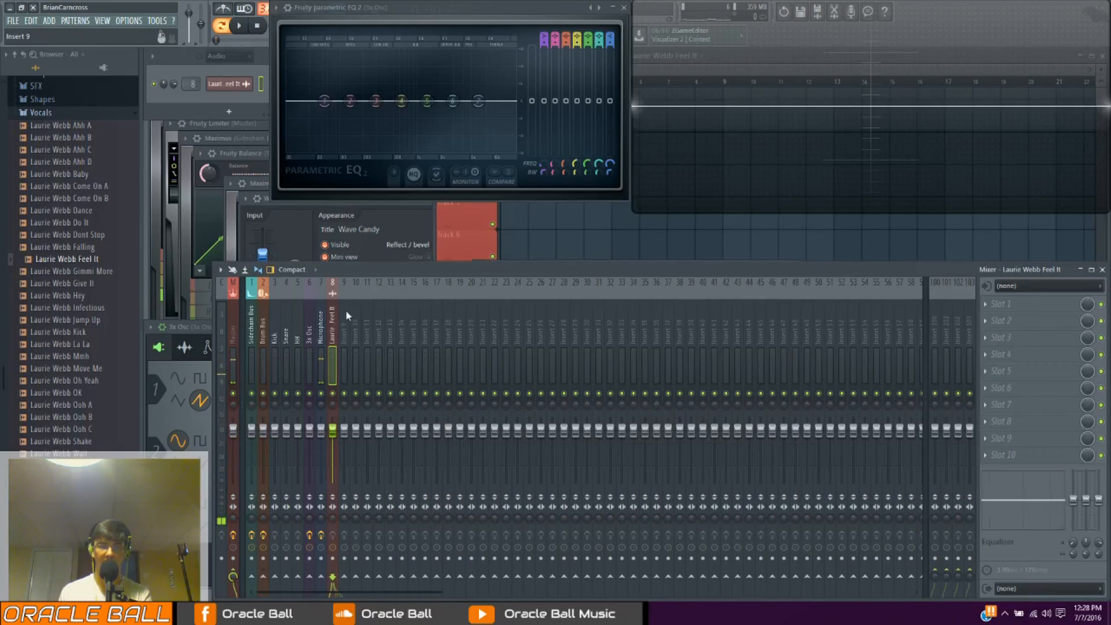
Rename mixer track 8 as Vocoder Mod
{"action": "right_click", "coordinate": [332, 324]}
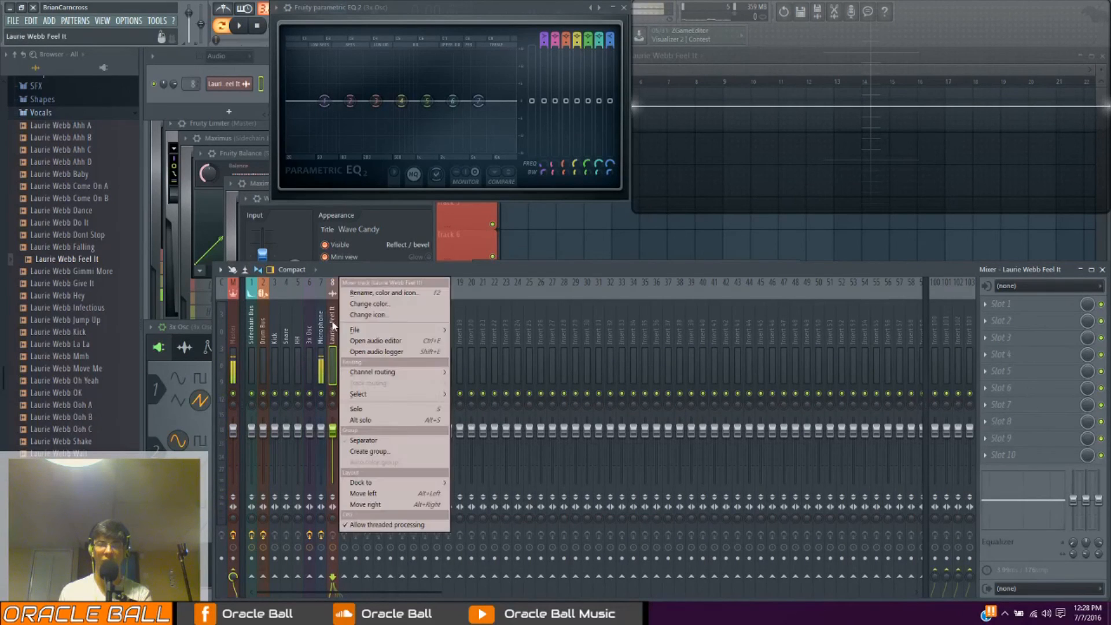
{"action": "left_click", "coordinate": [363, 297]}
{"action": "type", "text": "Vocoder Mod"}
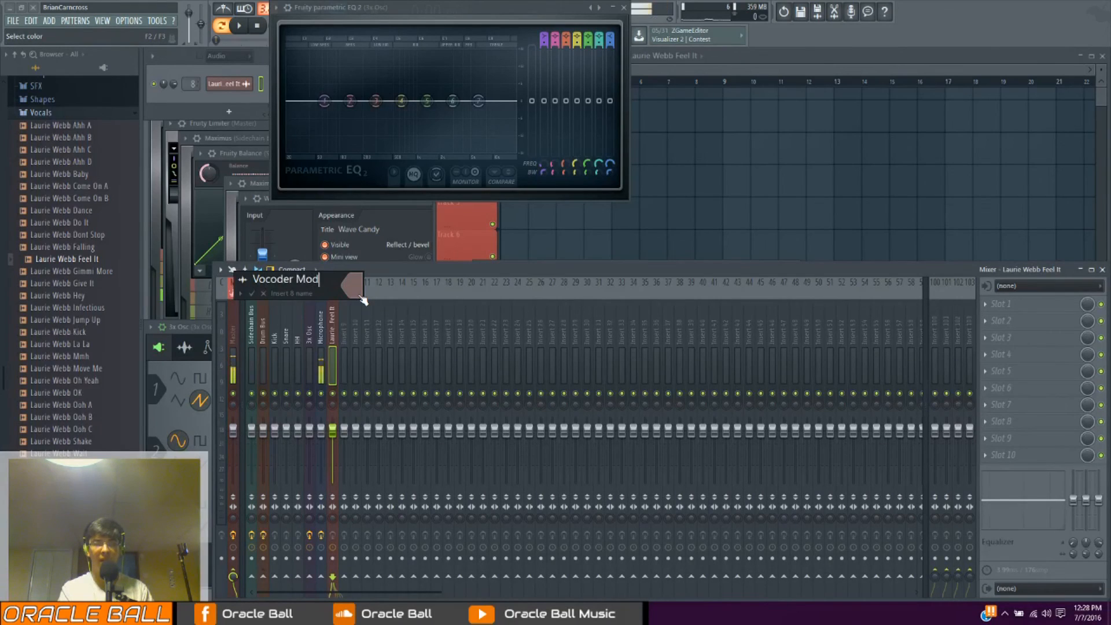
{"action": "key", "text": "Return"}
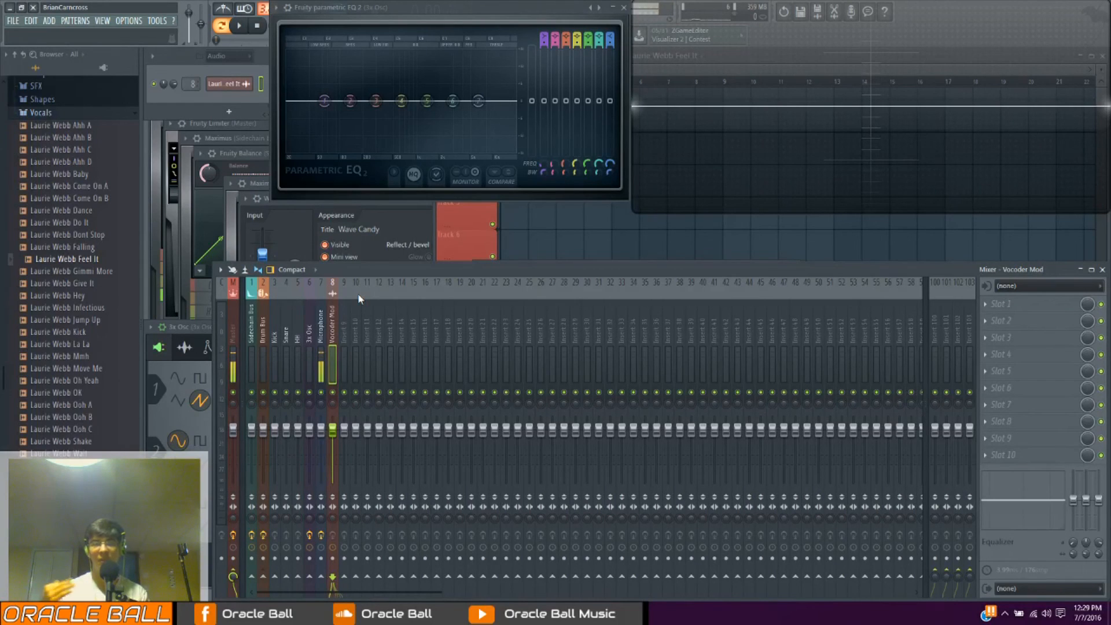
Show the Unsorted channel group and bring up the 3x Osc channel's oscillator settings
{"action": "left_click", "coordinate": [239, 58]}
{"action": "left_click", "coordinate": [227, 78]}
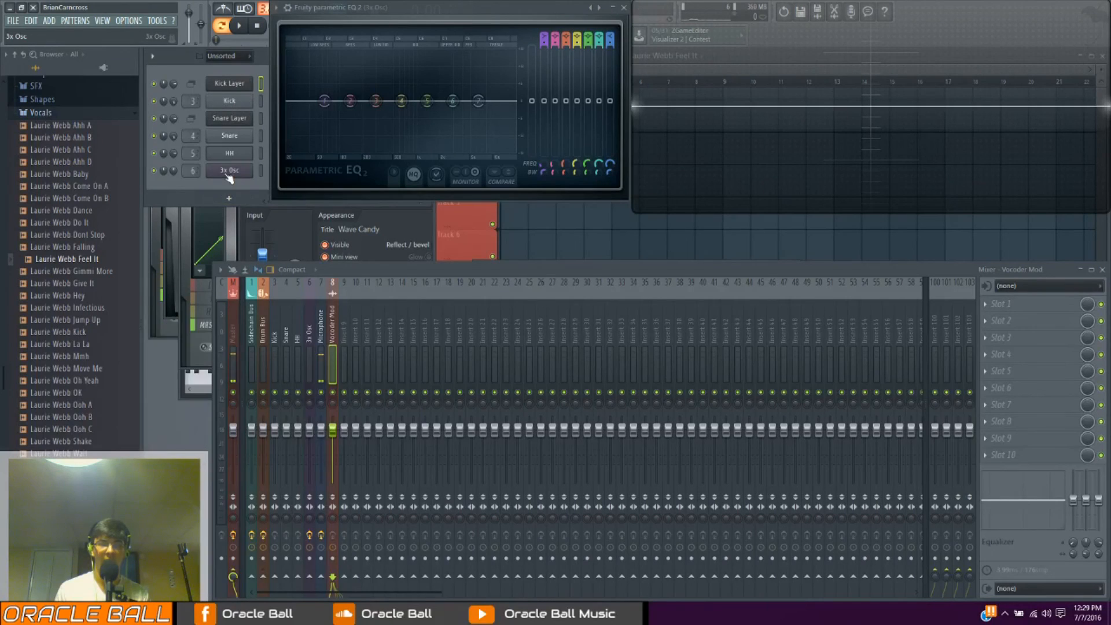
{"action": "left_click", "coordinate": [228, 175]}
{"action": "left_click", "coordinate": [235, 347]}
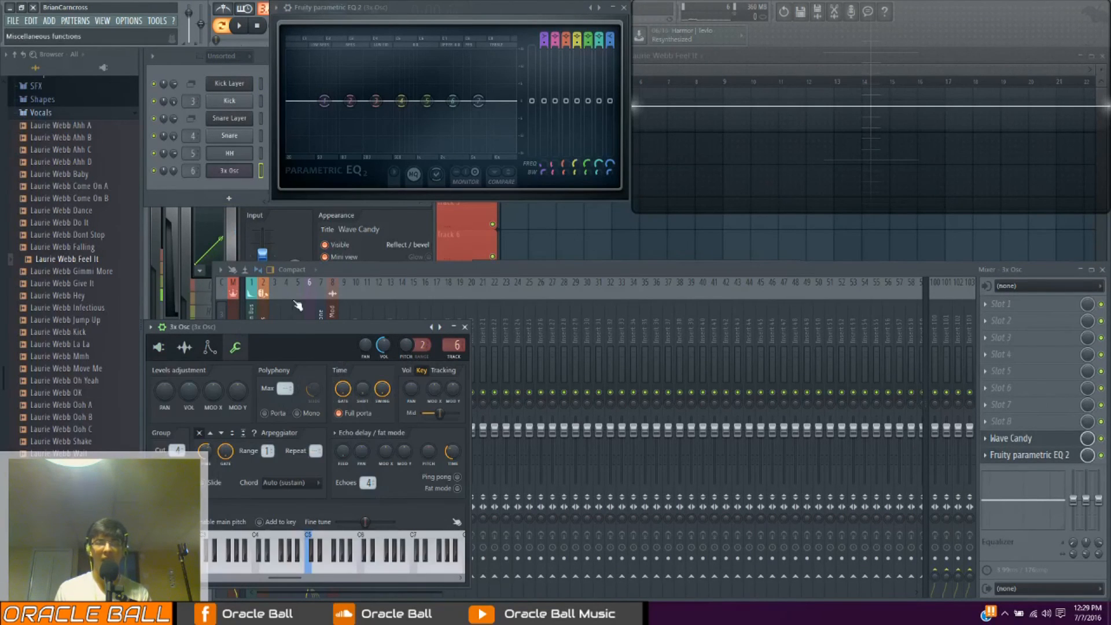
{"action": "left_click", "coordinate": [158, 347]}
{"action": "left_click_drag", "start_coordinate": [232, 327], "coordinate": [325, 275]}
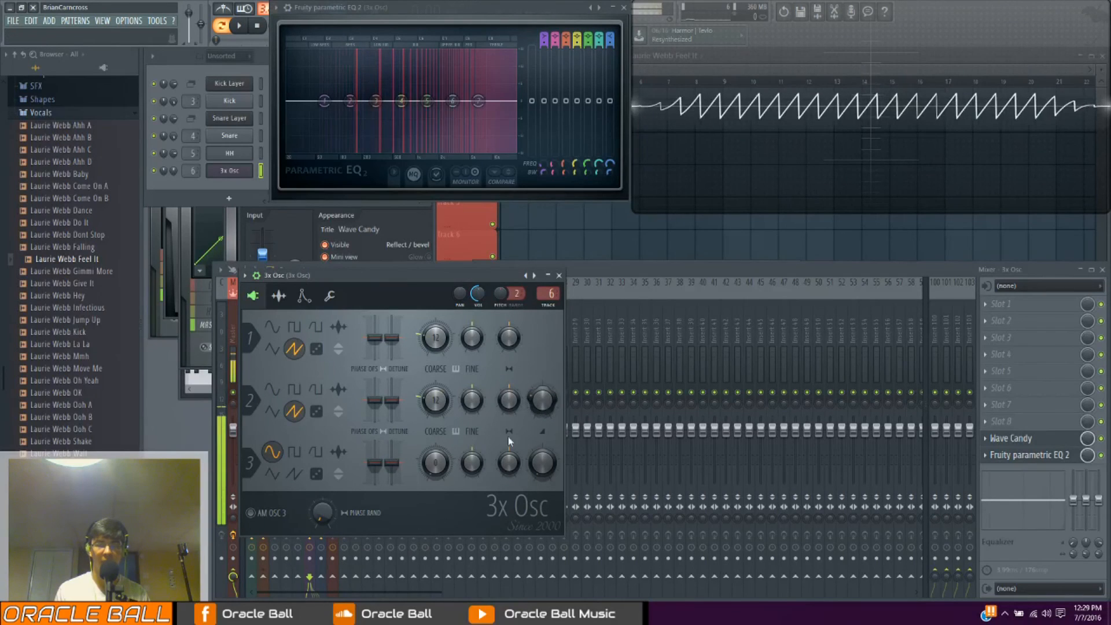
Set 3x Osc's oscillator 3 to a sawtooth at -12 semitones with 33% volume, and play test notes
{"action": "mouse_move", "coordinate": [435, 463]}
{"action": "left_mouse_down"}
{"action": "mouse_move", "coordinate": [434, 489]}
{"action": "mouse_move", "coordinate": [433, 463]}
{"action": "left_mouse_up"}
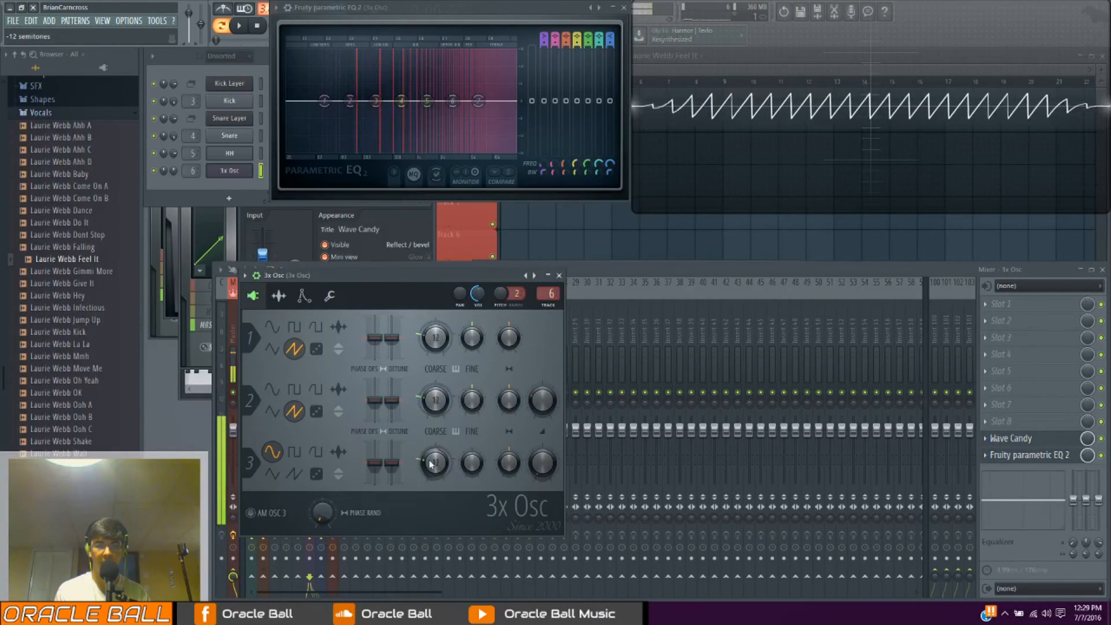
{"action": "left_click", "coordinate": [295, 474]}
{"action": "left_click_drag", "start_coordinate": [542, 464], "coordinate": [543, 448]}
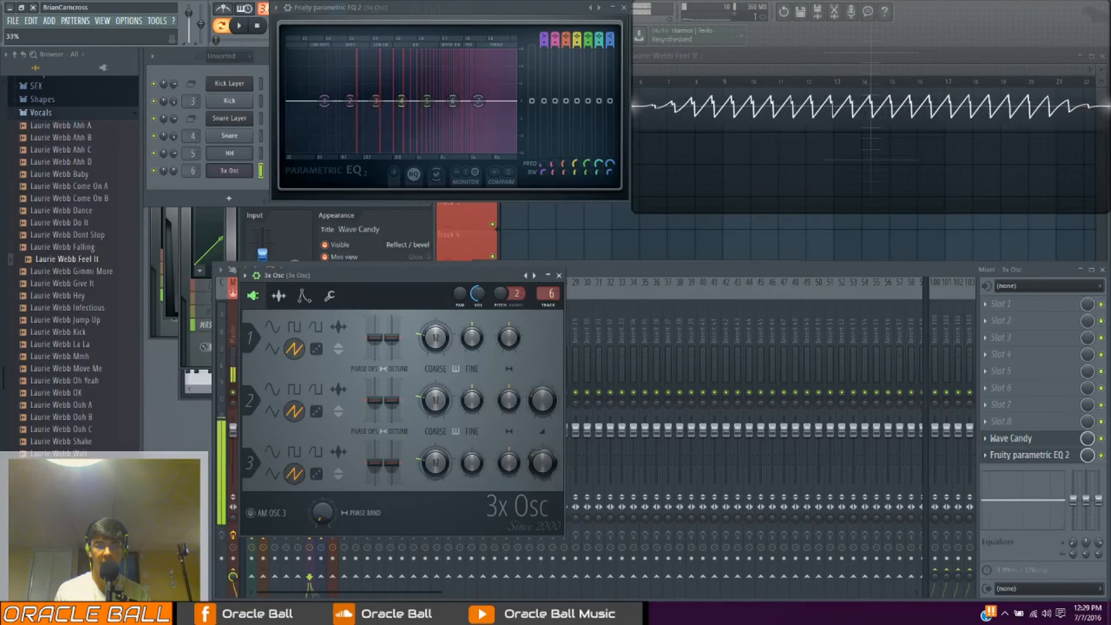
{"action": "left_click_drag", "start_coordinate": [474, 410], "coordinate": [475, 404]}
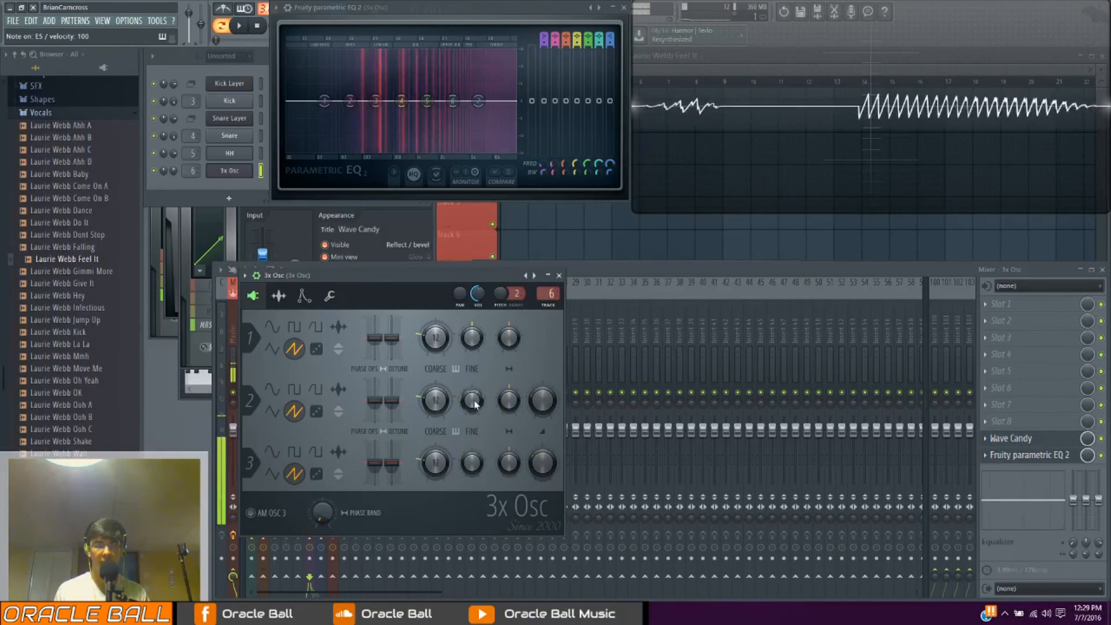
Create a new pattern and rename the 3x Osc channel as Vocoder Carrier
{"action": "key", "text": "F4"}
{"action": "key", "text": "Escape"}
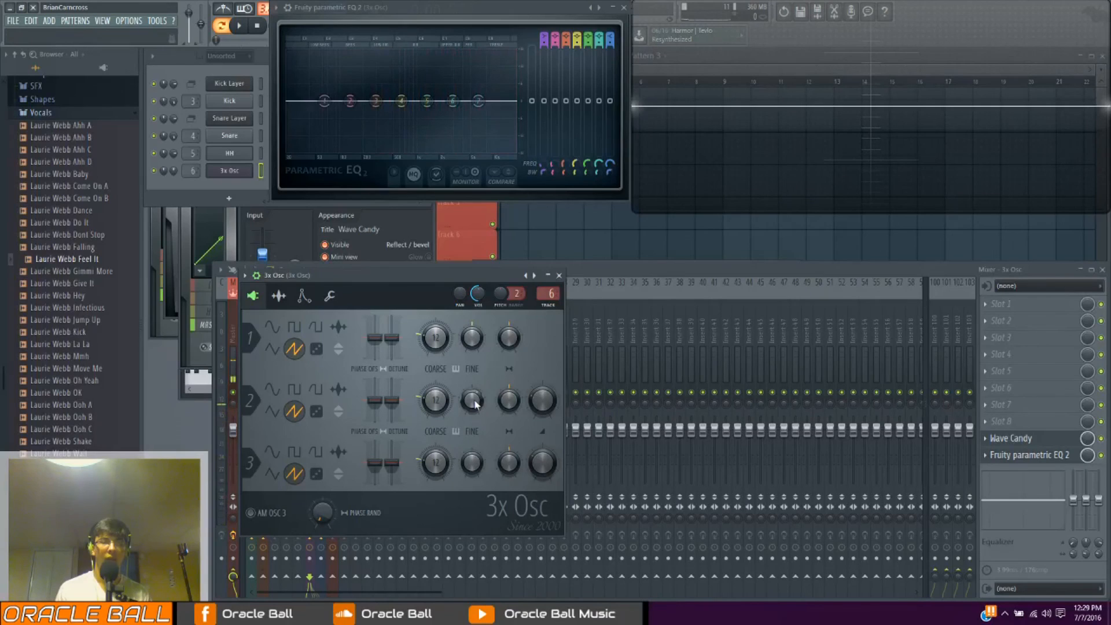
{"action": "right_click", "coordinate": [253, 167]}
{"action": "left_click", "coordinate": [271, 187]}
{"action": "type", "text": "Vocoder Carrier"}
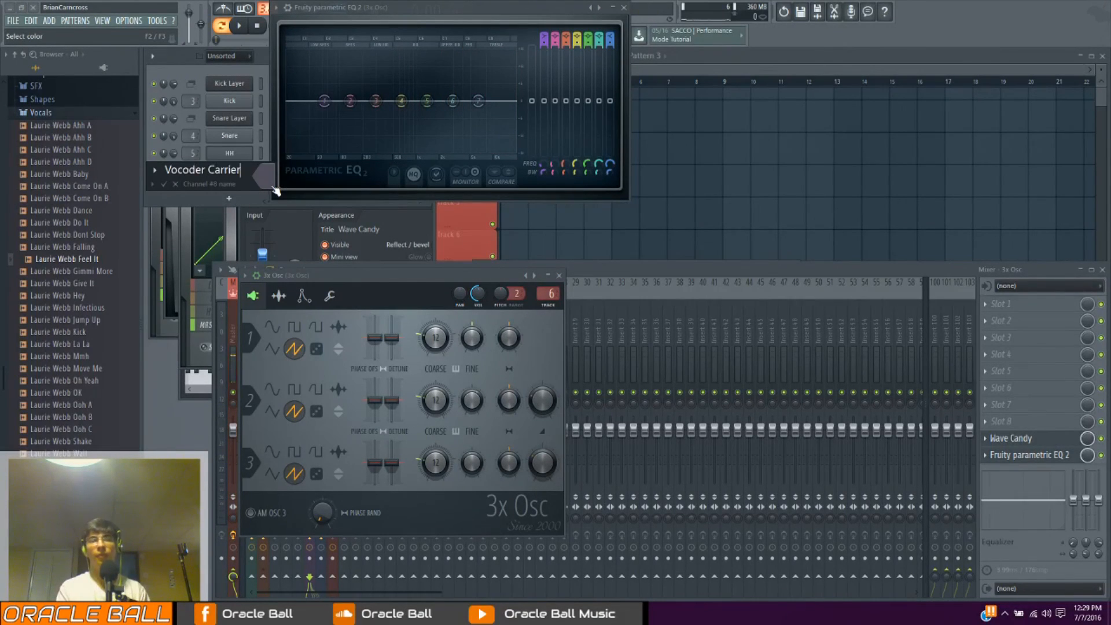
{"action": "key", "text": "Return"}
Draw a one-bar chord of D#5, A#5 and F#6 in the Vocoder Carrier's piano roll and play it back
{"action": "right_click", "coordinate": [249, 169]}
{"action": "left_click", "coordinate": [272, 170]}
{"action": "mouse_move", "coordinate": [362, 277]}
{"action": "left_mouse_down"}
{"action": "mouse_move", "coordinate": [136, 285]}
{"action": "mouse_move", "coordinate": [580, 274]}
{"action": "left_mouse_up"}
{"action": "left_click_drag", "start_coordinate": [272, 221], "coordinate": [175, 234]}
{"action": "right_click", "coordinate": [188, 233]}
{"action": "right_click", "coordinate": [198, 276]}
{"action": "left_click", "coordinate": [198, 244]}
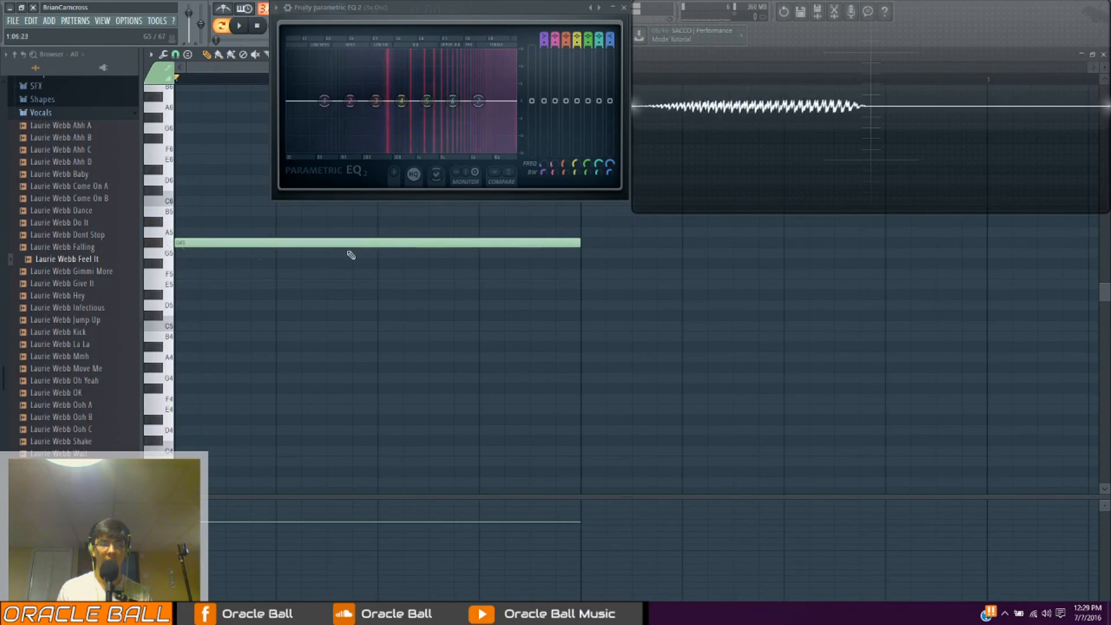
{"action": "left_click_drag", "start_coordinate": [561, 243], "coordinate": [559, 296]}
{"action": "left_click_drag", "start_coordinate": [441, 254], "coordinate": [162, 151]}
{"action": "left_click", "coordinate": [178, 139]}
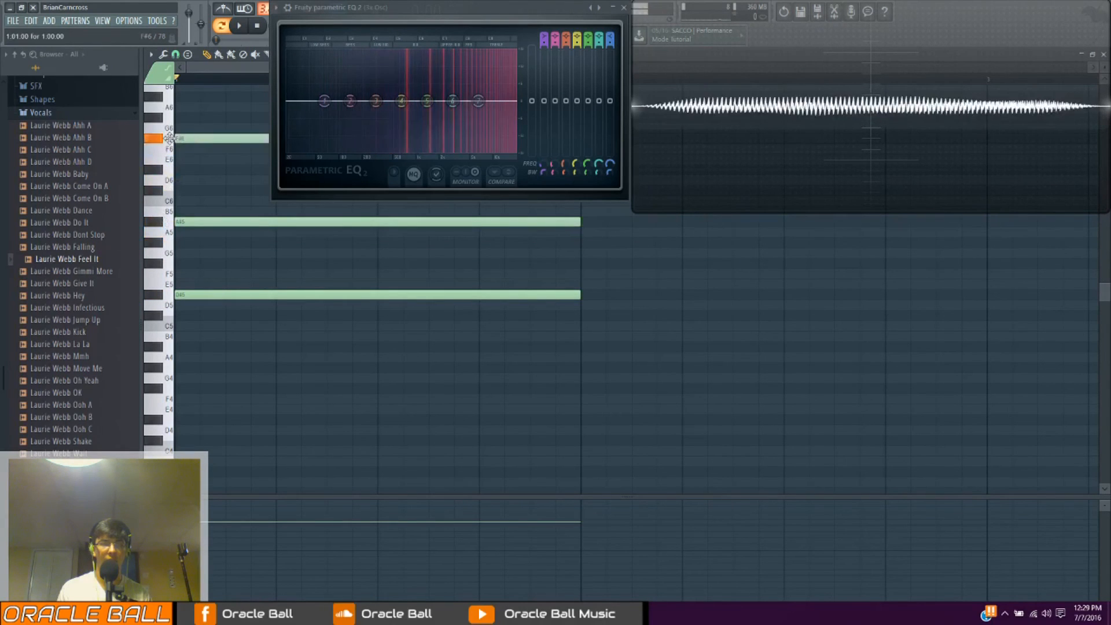
{"action": "key", "text": "space"}
{"action": "scroll", "coordinate": [215, 82], "scroll_direction": "down", "scroll_amount": 2}
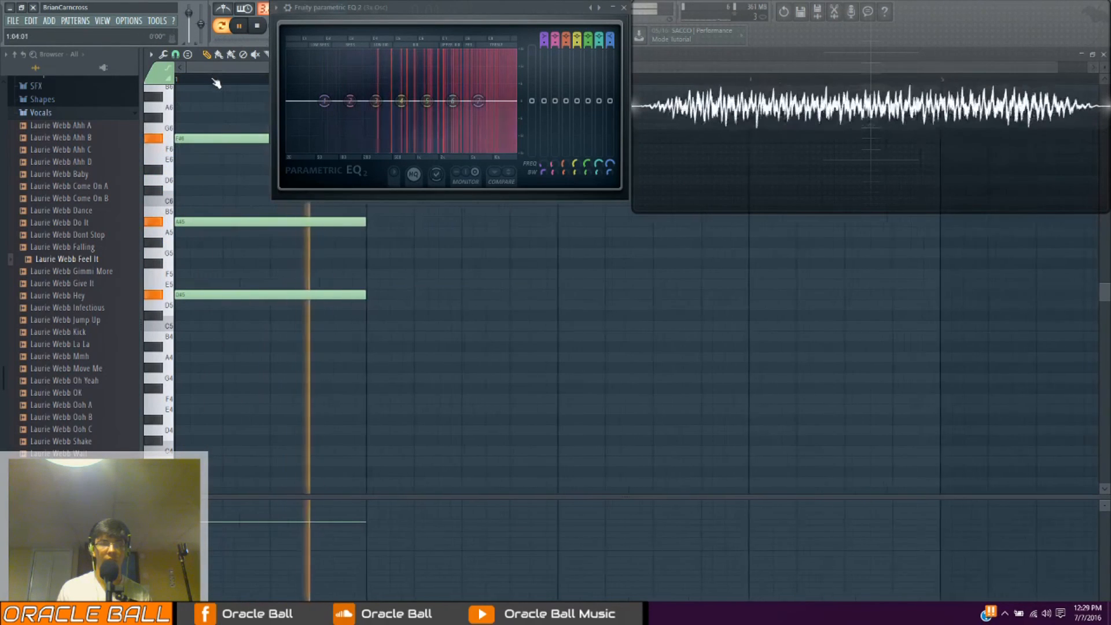
Stop playback and add a one-bar chord of C#5, G#5 and F6 in bar 2 of the Vocoder Carrier's piano roll
{"action": "key", "text": "space"}
{"action": "left_click", "coordinate": [371, 303]}
{"action": "left_click_drag", "start_coordinate": [371, 304], "coordinate": [367, 315]}
{"action": "mouse_move", "coordinate": [368, 242]}
{"action": "left_mouse_down"}
{"action": "mouse_move", "coordinate": [363, 252]}
{"action": "mouse_move", "coordinate": [367, 242]}
{"action": "mouse_move", "coordinate": [351, 241]}
{"action": "left_mouse_up"}
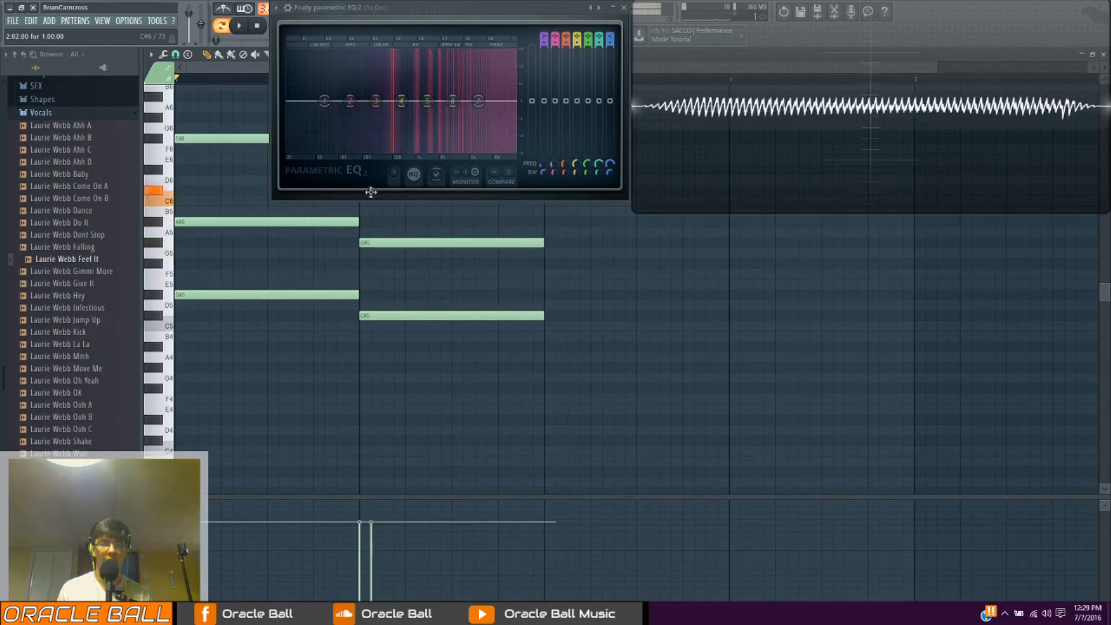
{"action": "left_click_drag", "start_coordinate": [369, 174], "coordinate": [369, 149]}
{"action": "left_click_drag", "start_coordinate": [229, 68], "coordinate": [350, 97]}
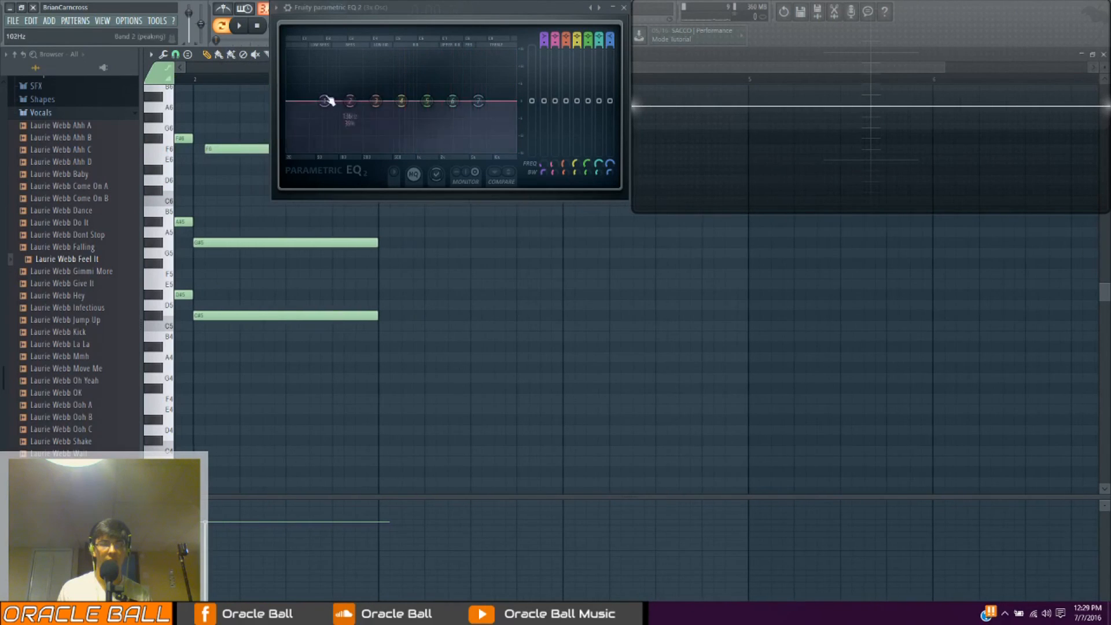
{"action": "left_click_drag", "start_coordinate": [212, 149], "coordinate": [201, 149]}
Draw a one-bar chord of G#4, D#5 and C6 in bar 3 of the Vocoder Carrier's piano roll
{"action": "left_click_drag", "start_coordinate": [379, 353], "coordinate": [380, 367]}
{"action": "mouse_move", "coordinate": [380, 302]}
{"action": "left_mouse_down"}
{"action": "mouse_move", "coordinate": [372, 295]}
{"action": "mouse_move", "coordinate": [372, 315]}
{"action": "mouse_move", "coordinate": [376, 292]}
{"action": "left_mouse_up"}
{"action": "left_click_drag", "start_coordinate": [380, 255], "coordinate": [370, 205]}
{"action": "left_click_drag", "start_coordinate": [378, 294], "coordinate": [391, 297]}
{"action": "scroll", "coordinate": [592, 332], "scroll_direction": "up", "scroll_amount": 2}
{"action": "scroll", "coordinate": [591, 333], "scroll_direction": "up", "scroll_amount": 2}
Extend the bar 3 G#4 and D#5 notes through bar 4, and add a one-bar C#6 in bar 4
{"action": "left_click_drag", "start_coordinate": [563, 389], "coordinate": [748, 414]}
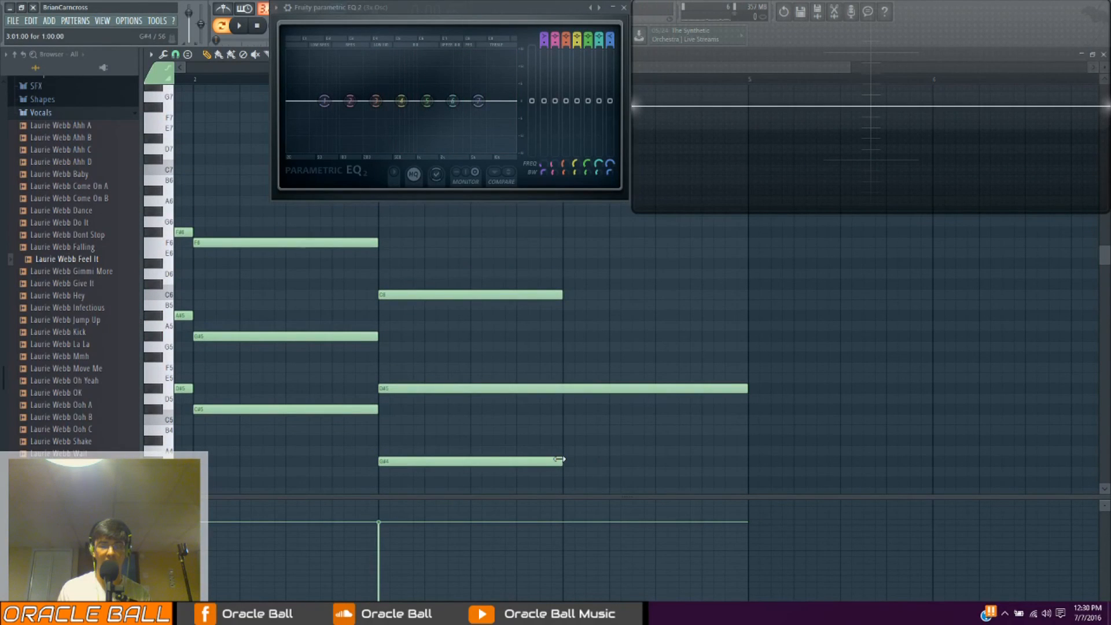
{"action": "left_click_drag", "start_coordinate": [559, 458], "coordinate": [747, 462]}
{"action": "left_click_drag", "start_coordinate": [567, 284], "coordinate": [564, 289]}
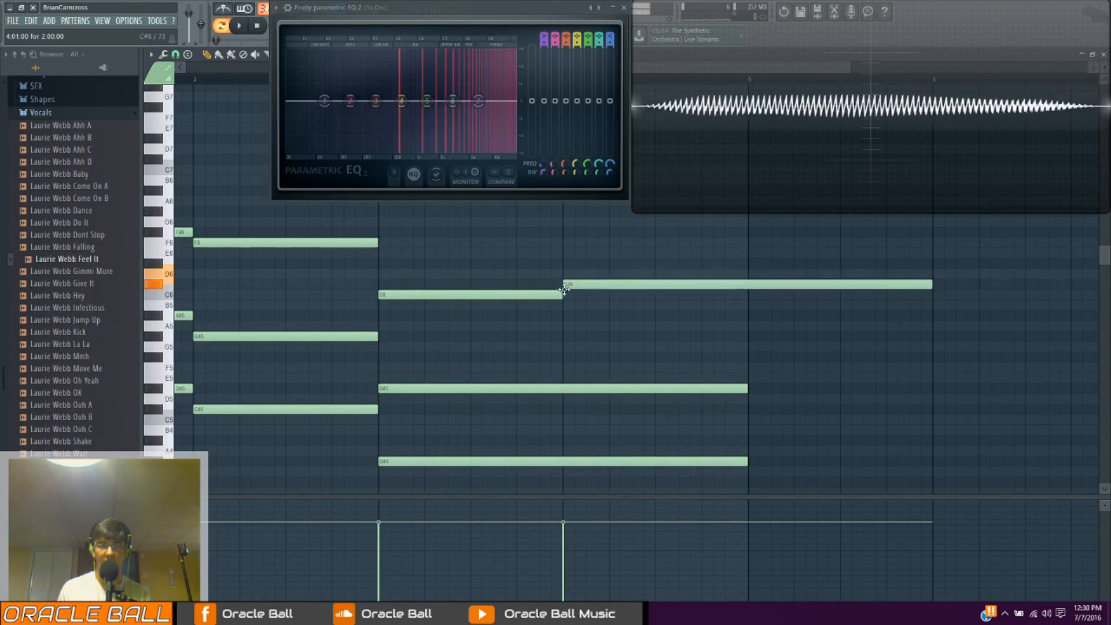
{"action": "left_click_drag", "start_coordinate": [930, 287], "coordinate": [747, 295]}
{"action": "left_click", "coordinate": [636, 295]}
Close the piano roll and place Pattern 3 on Track 7 and the Laurie Webb Feel It clip on Track 9 at bar 1
{"action": "left_click_drag", "start_coordinate": [1025, 106], "coordinate": [969, 215]}
{"action": "left_click", "coordinate": [1103, 54]}
{"action": "left_click_drag", "start_coordinate": [807, 198], "coordinate": [882, 96]}
{"action": "left_click_drag", "start_coordinate": [656, 226], "coordinate": [518, 283]}
{"action": "left_click", "coordinate": [515, 347]}
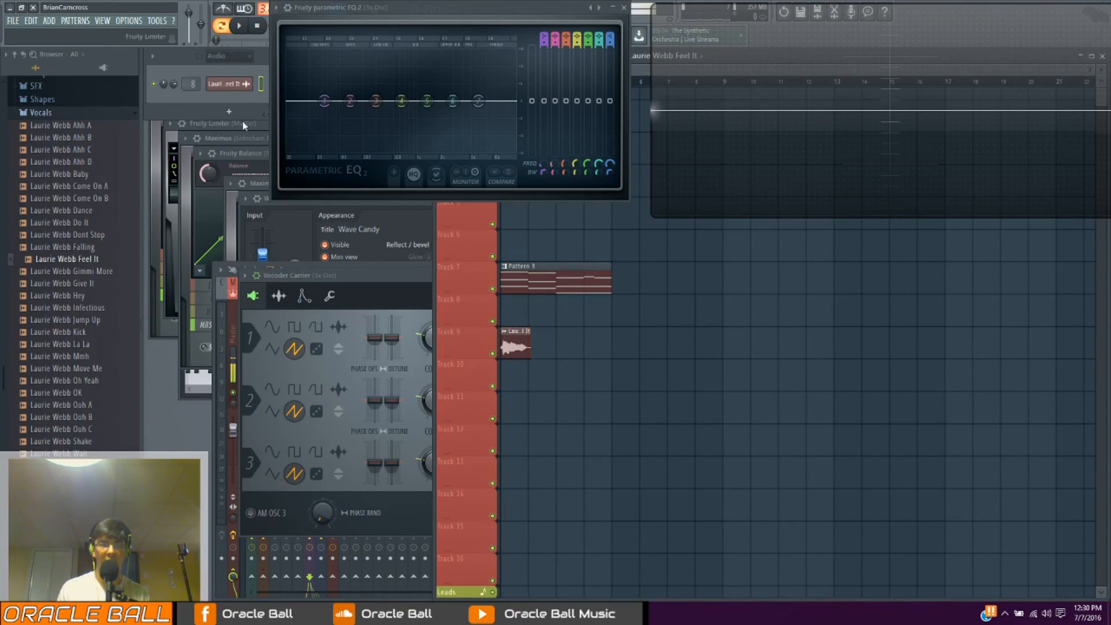
Show the Unsorted channel group, bring up the Vocoder Carrier's 3x Osc window and move it clear of the mixer
{"action": "left_click", "coordinate": [229, 55]}
{"action": "left_click", "coordinate": [227, 106]}
{"action": "left_click", "coordinate": [227, 170]}
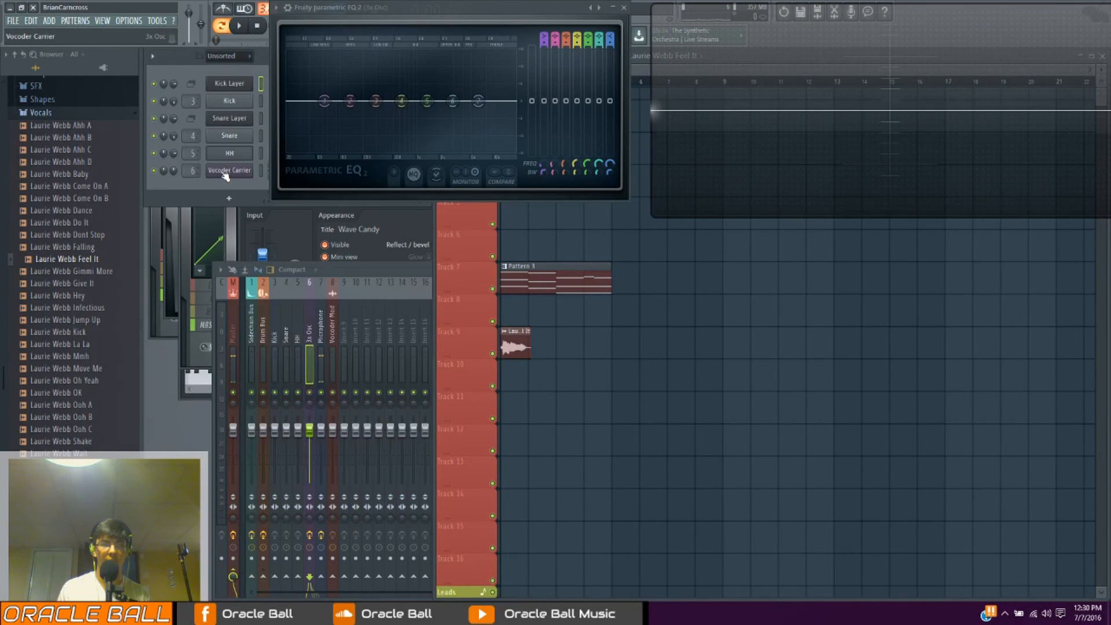
{"action": "left_click", "coordinate": [227, 171]}
{"action": "left_click_drag", "start_coordinate": [484, 276], "coordinate": [738, 231]}
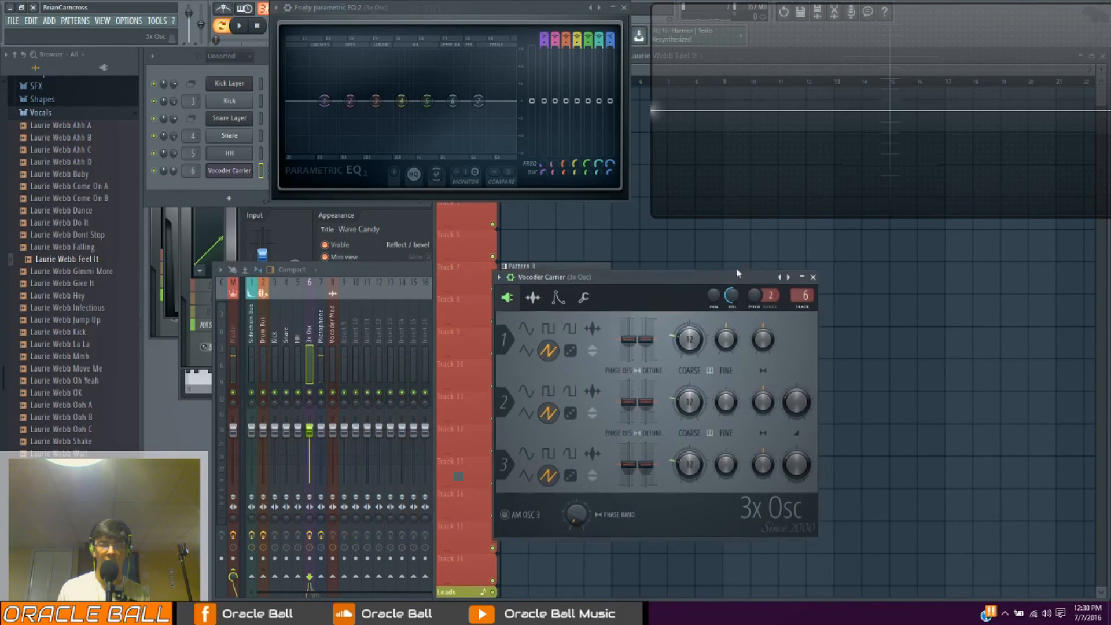
Rename the 3x Osc mixer track as Vocoder Carrier
{"action": "right_click", "coordinate": [317, 281]}
{"action": "left_click", "coordinate": [345, 293]}
{"action": "type", "text": "Vocoder Carr"}
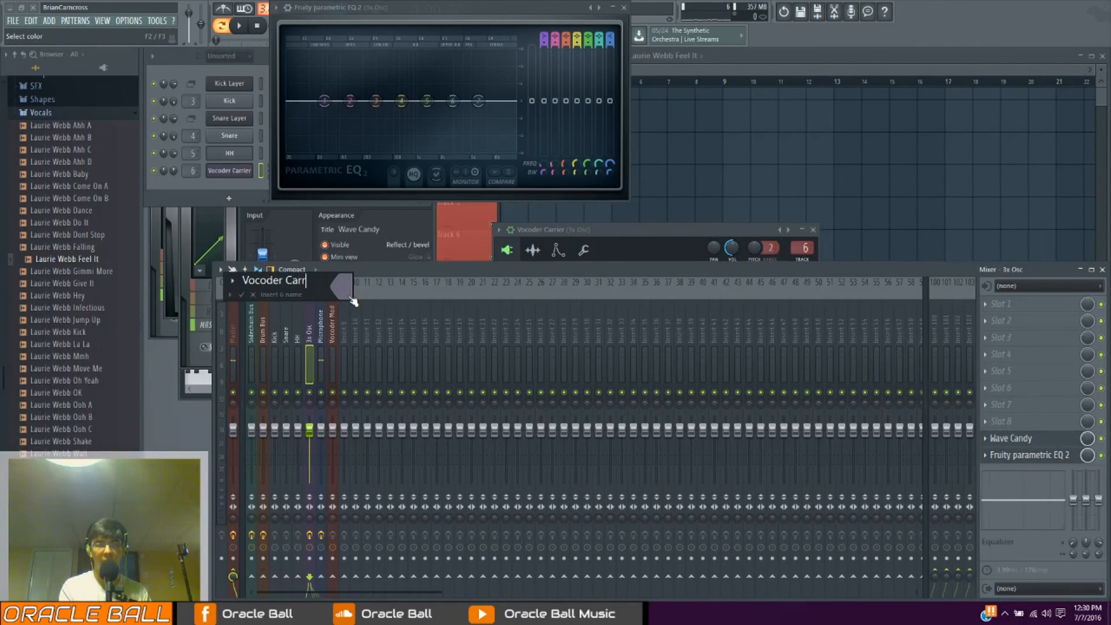
{"action": "type", "text": "ier"}
{"action": "key", "text": "Return"}
Examine the Vocoder Mod track and several unused mixer inserts, checking how they are routed to Master
{"action": "left_click", "coordinate": [330, 330]}
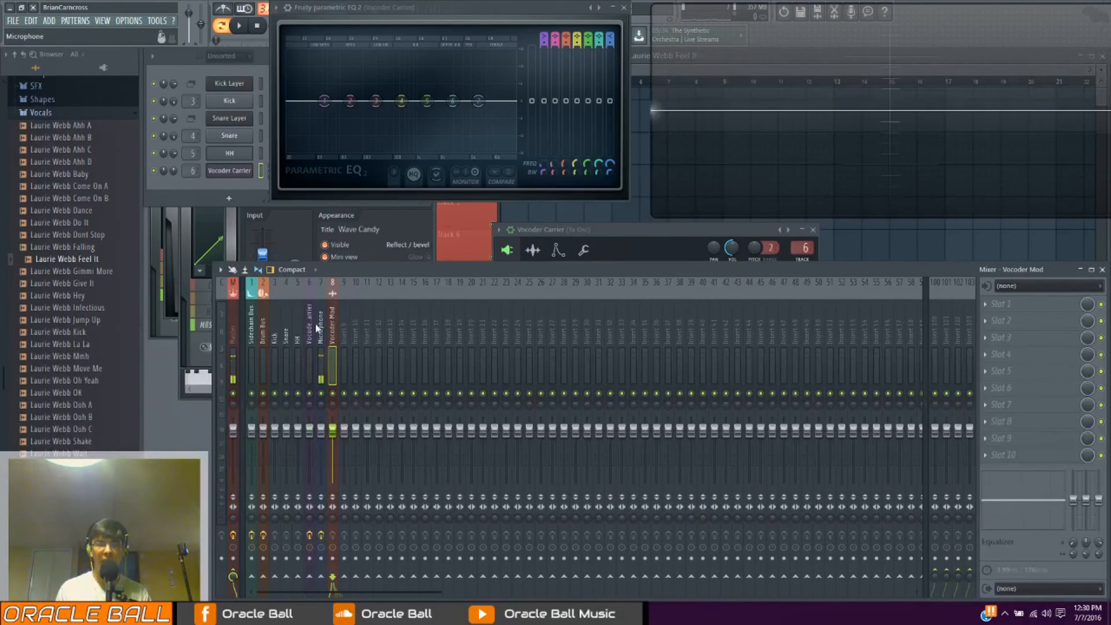
{"action": "left_click_drag", "start_coordinate": [362, 267], "coordinate": [525, 218]}
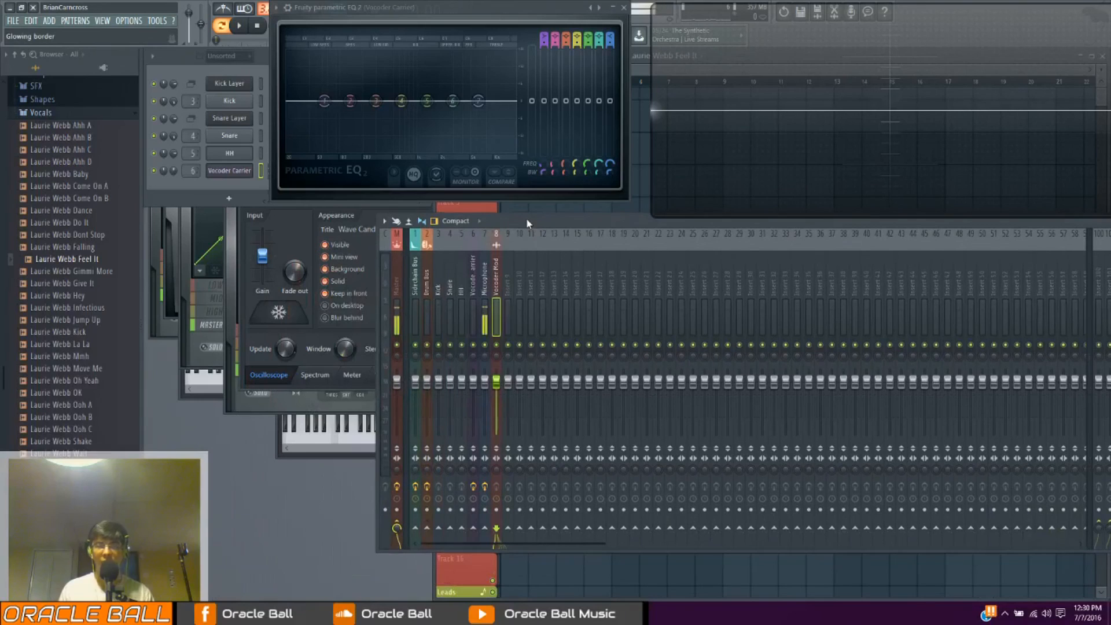
{"action": "left_click", "coordinate": [520, 284]}
{"action": "left_click", "coordinate": [612, 289]}
{"action": "left_click", "coordinate": [716, 295]}
{"action": "left_click", "coordinate": [866, 300]}
{"action": "left_click", "coordinate": [613, 292]}
{"action": "left_click", "coordinate": [517, 298]}
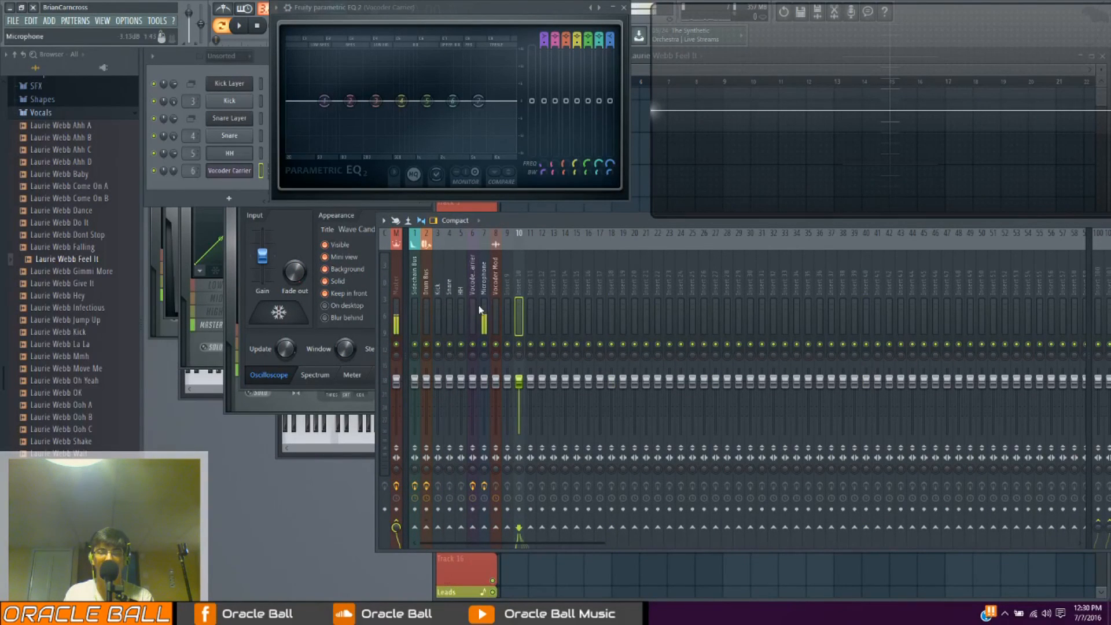
{"action": "left_click_drag", "start_coordinate": [537, 223], "coordinate": [388, 264]}
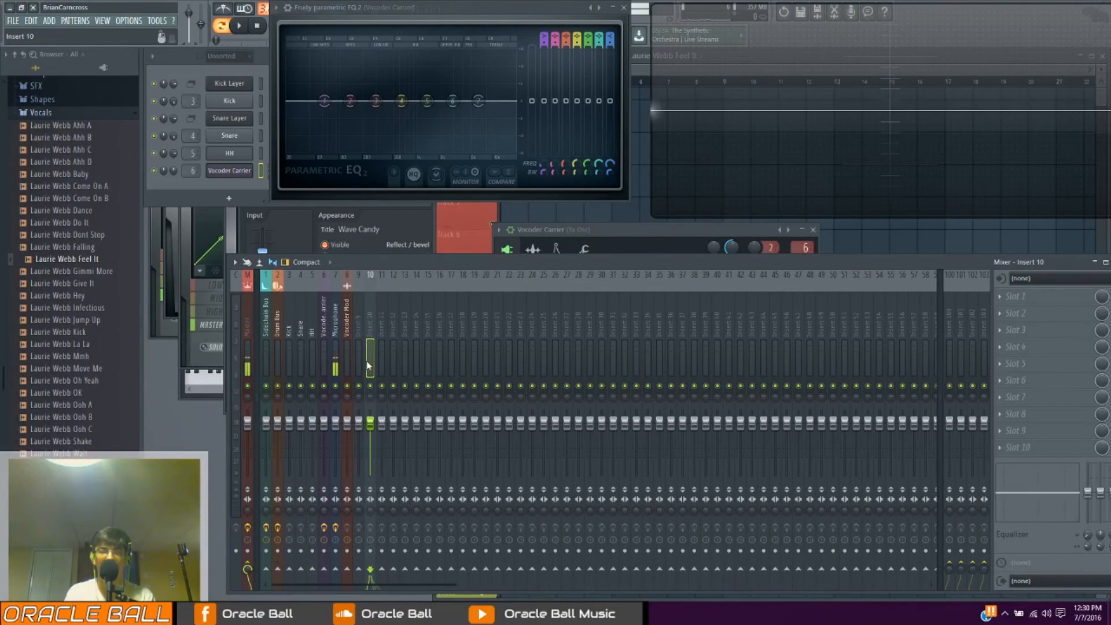
{"action": "left_click", "coordinate": [484, 375]}
{"action": "left_click", "coordinate": [613, 347]}
{"action": "left_click", "coordinate": [648, 337]}
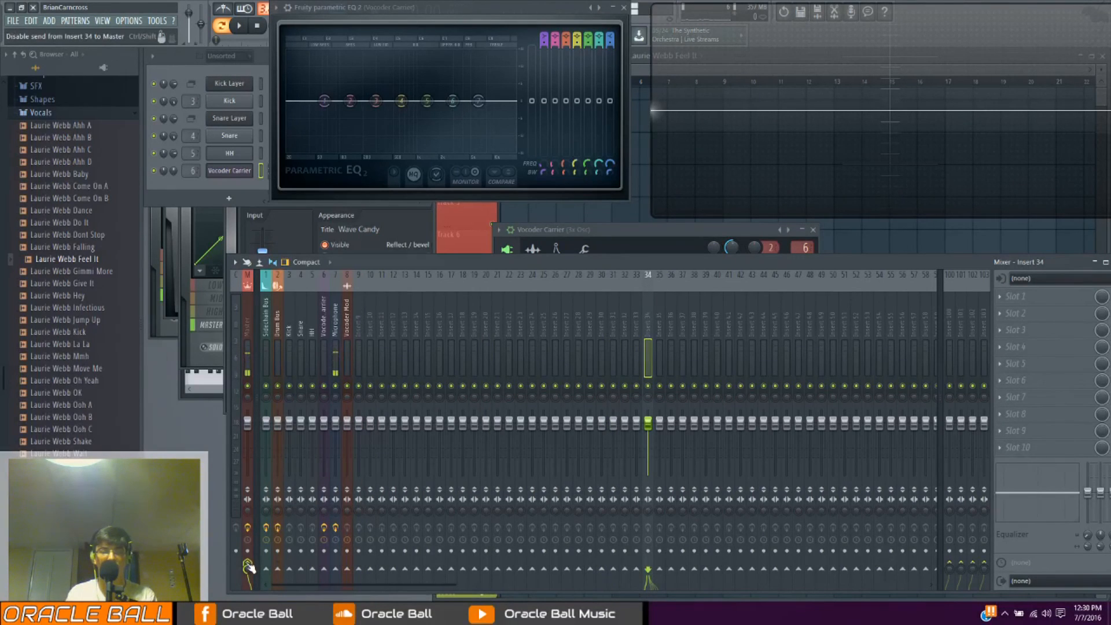
{"action": "left_click", "coordinate": [485, 348]}
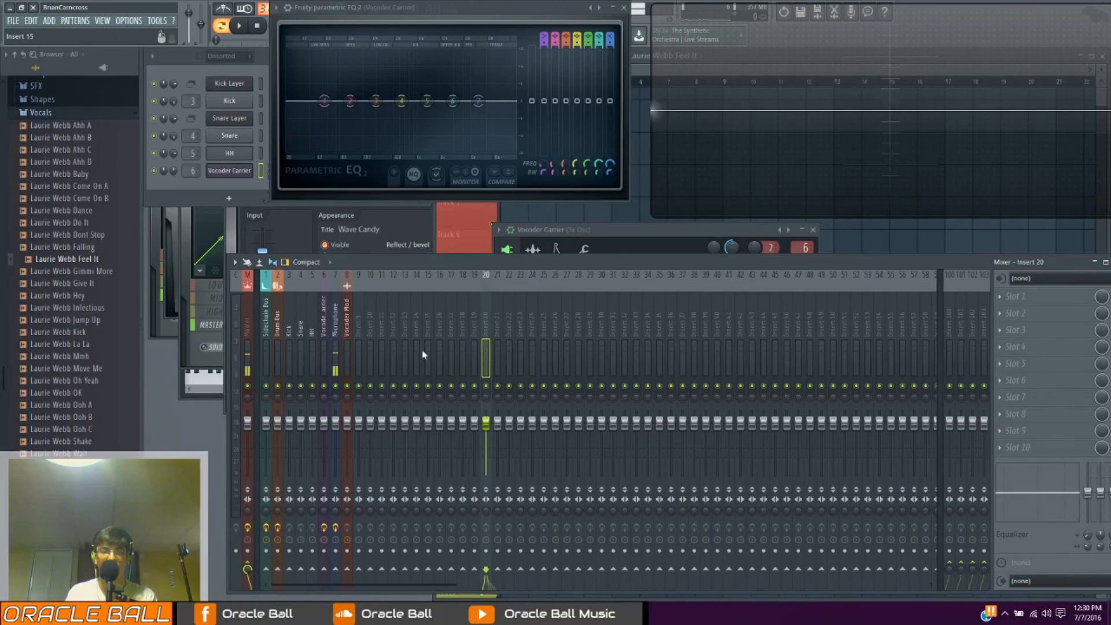
Route the Vocoder Carrier and Vocoder Mod mixer tracks to insert 9 instead of Master
{"action": "left_click", "coordinate": [324, 331]}
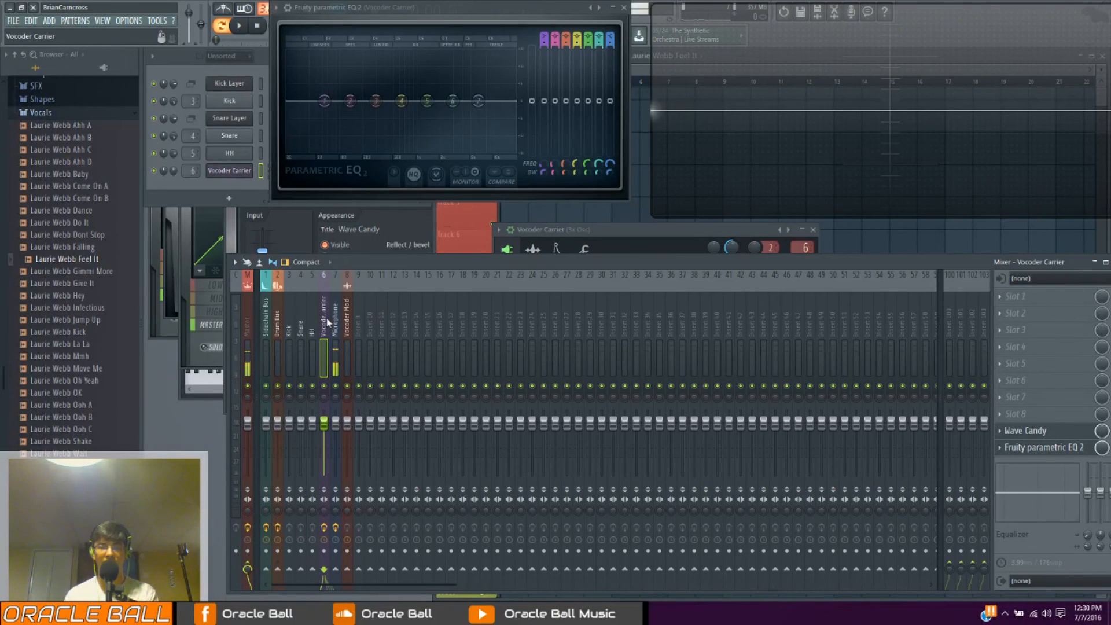
{"action": "left_click", "coordinate": [346, 312]}
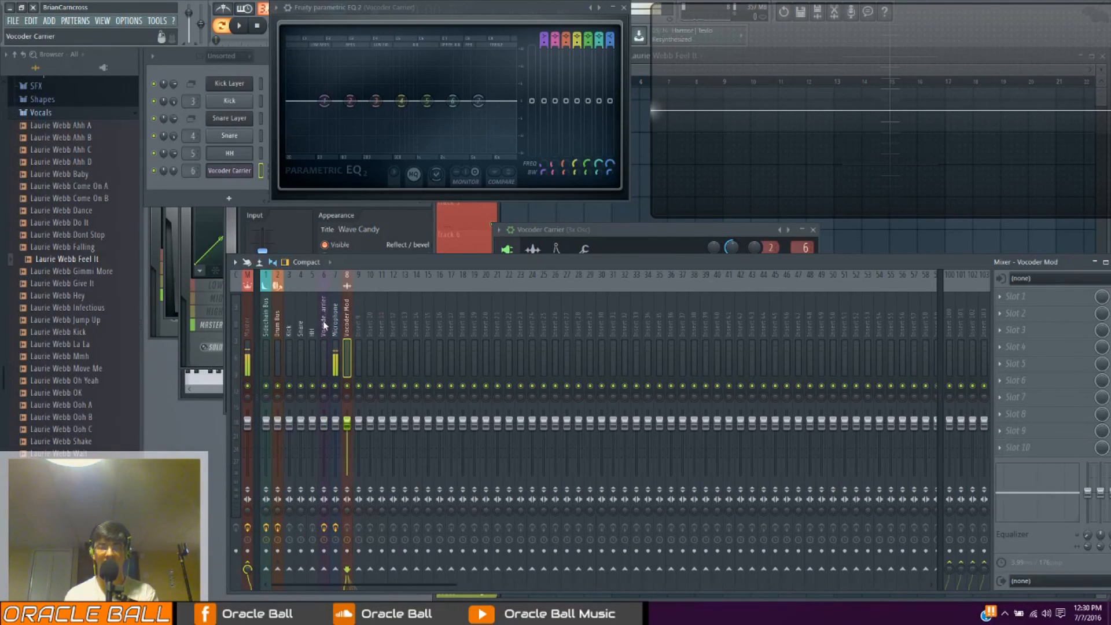
{"action": "left_click", "coordinate": [323, 320]}
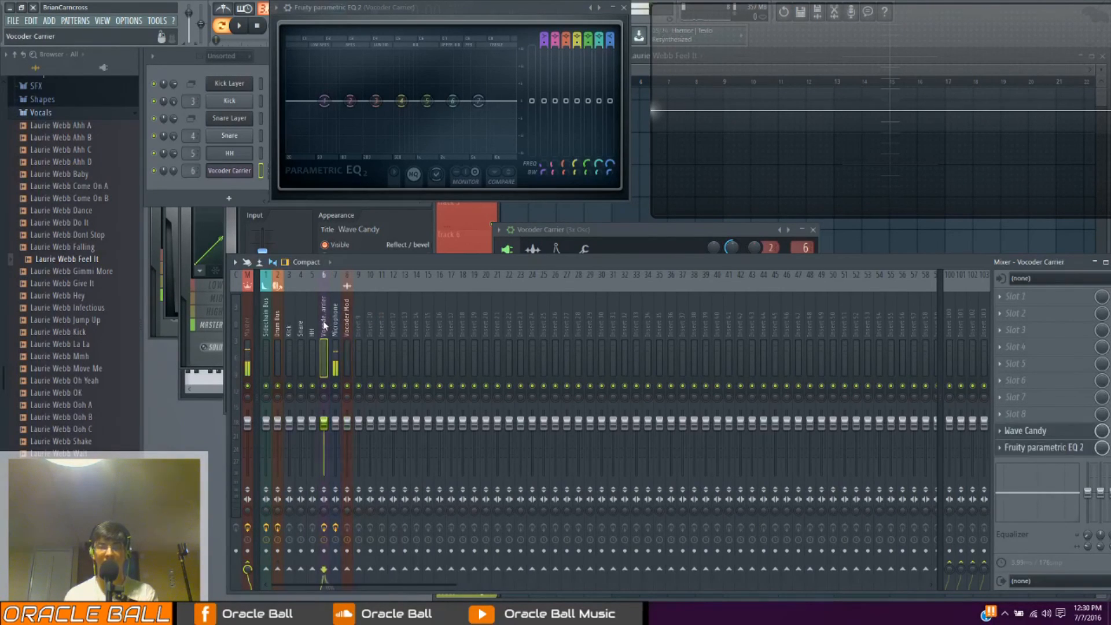
{"action": "left_click", "coordinate": [249, 564]}
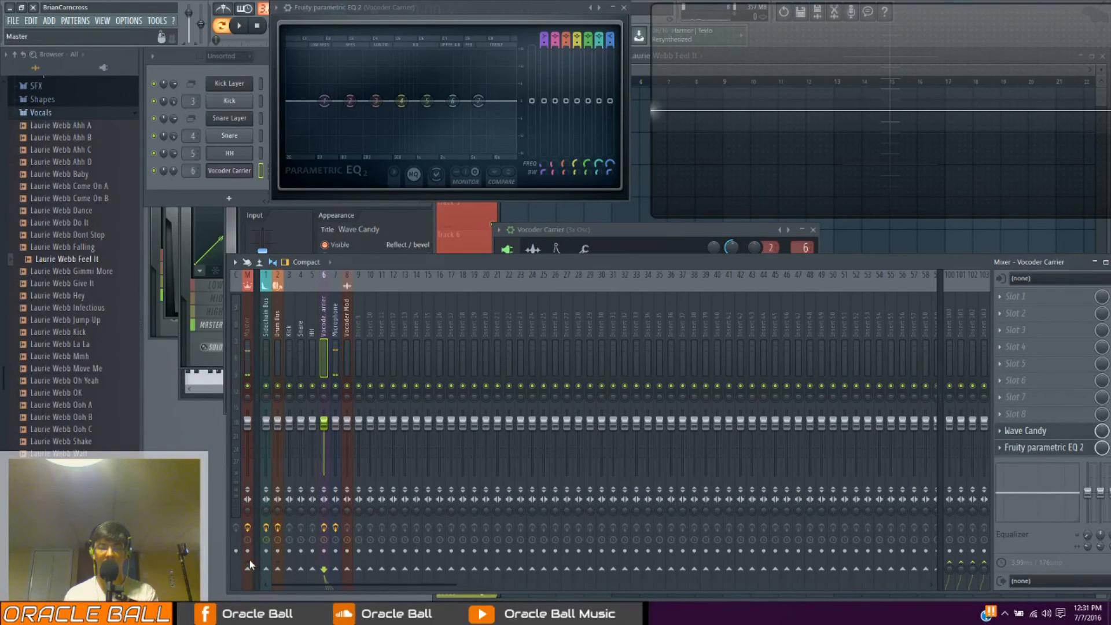
{"action": "left_click", "coordinate": [359, 570]}
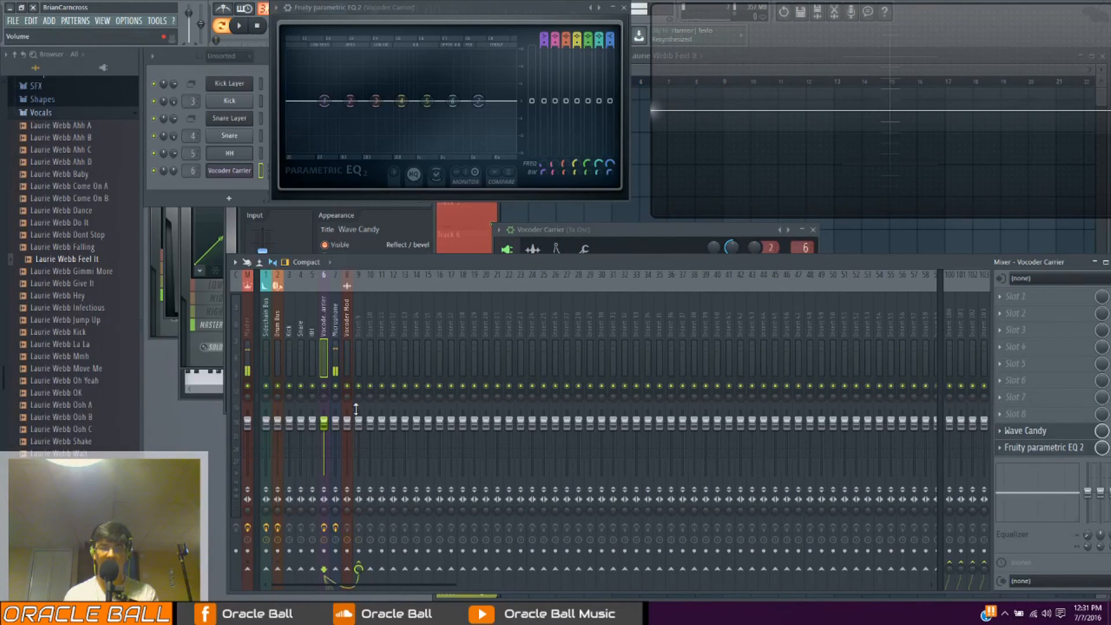
{"action": "left_click", "coordinate": [350, 319]}
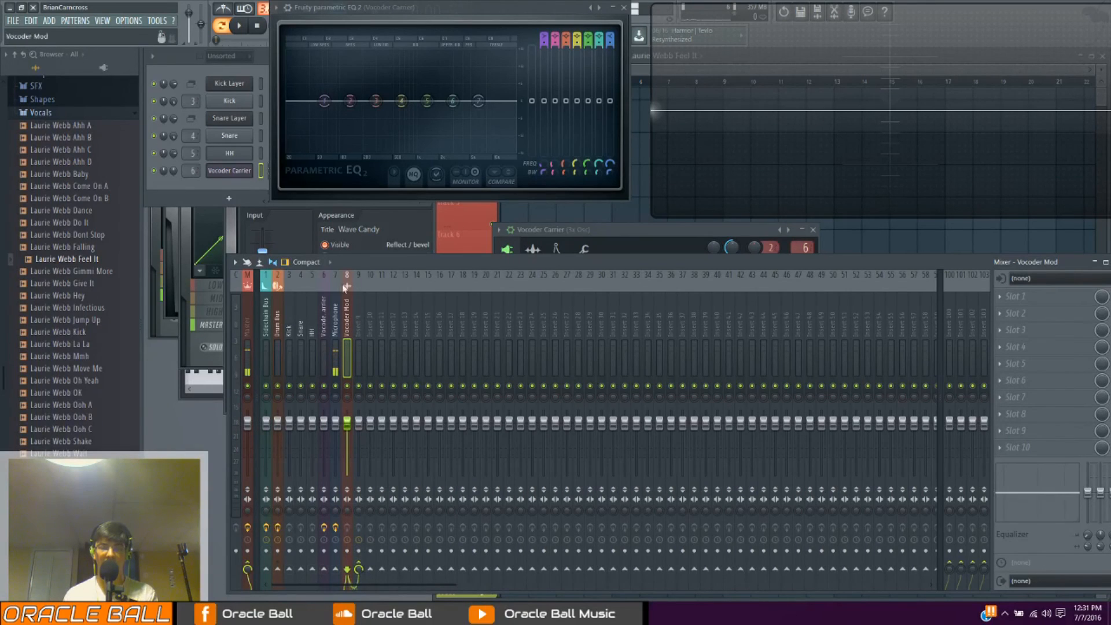
{"action": "left_click", "coordinate": [247, 566]}
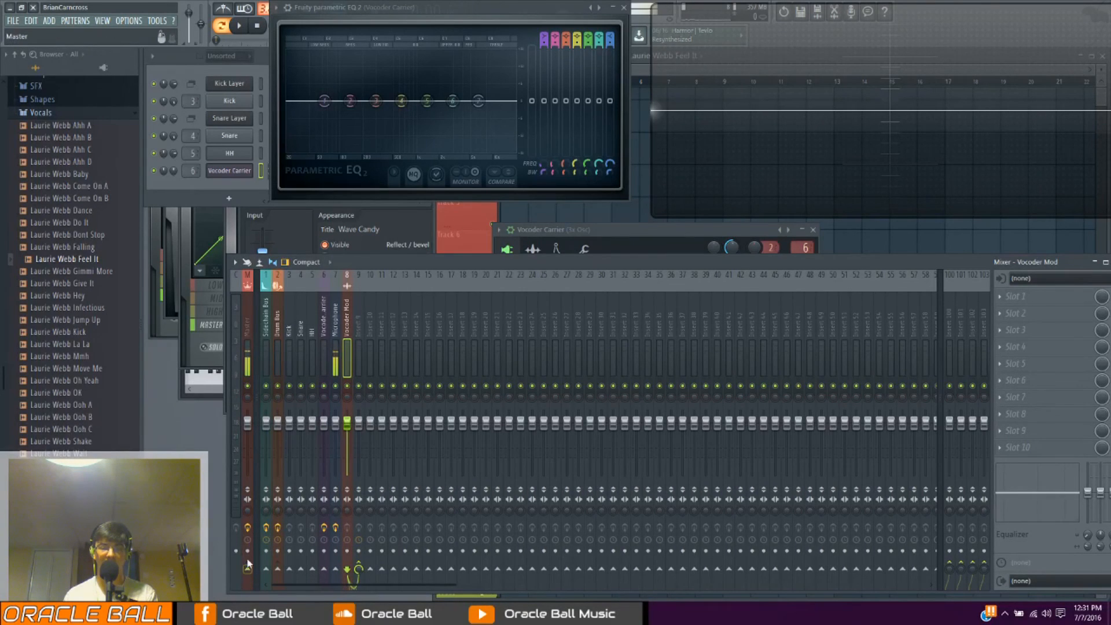
Rename mixer insert 9 as Vocodex
{"action": "left_click", "coordinate": [362, 339]}
{"action": "right_click", "coordinate": [363, 273]}
{"action": "left_click", "coordinate": [404, 286]}
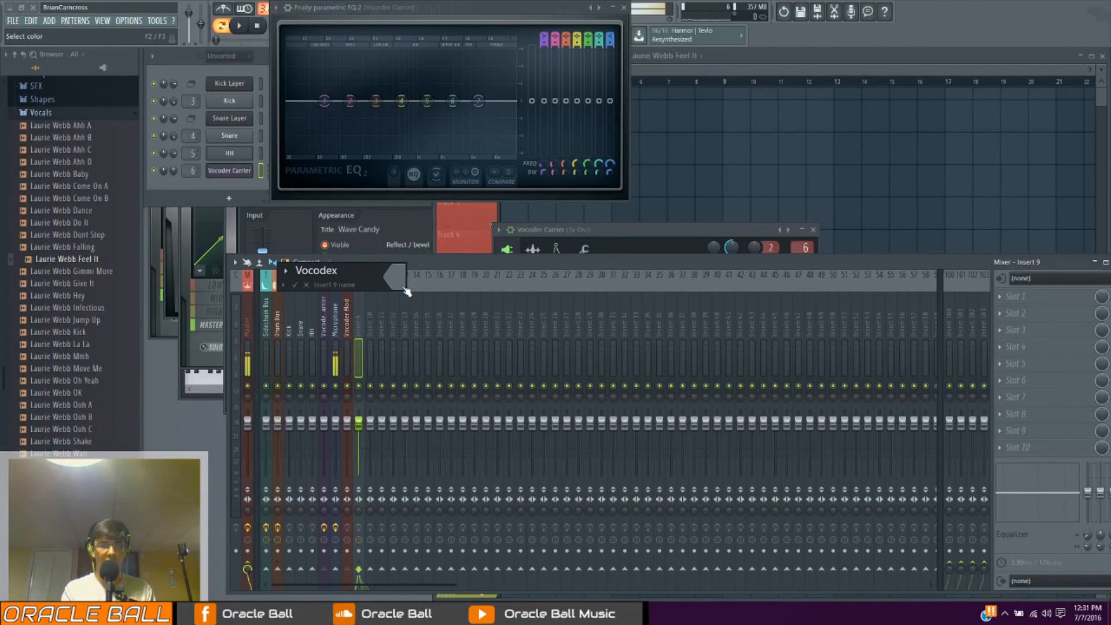
{"action": "key", "text": "Return"}
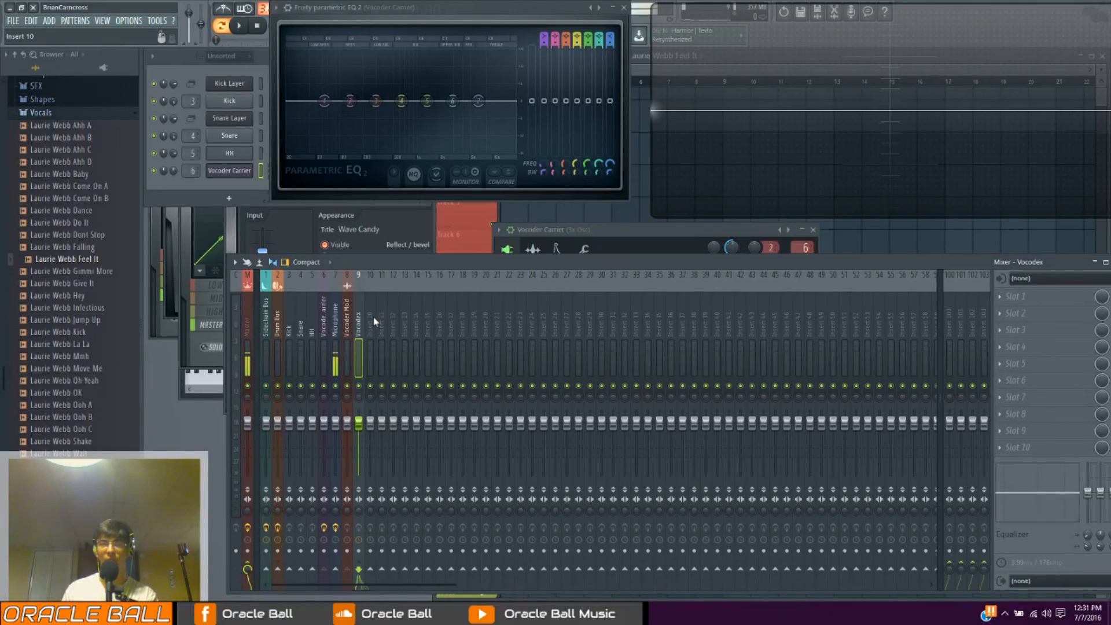
Load the Vocodex effect into slot 2 of the Vocodex mixer track and move its window over the mixer
{"action": "left_click", "coordinate": [1031, 382]}
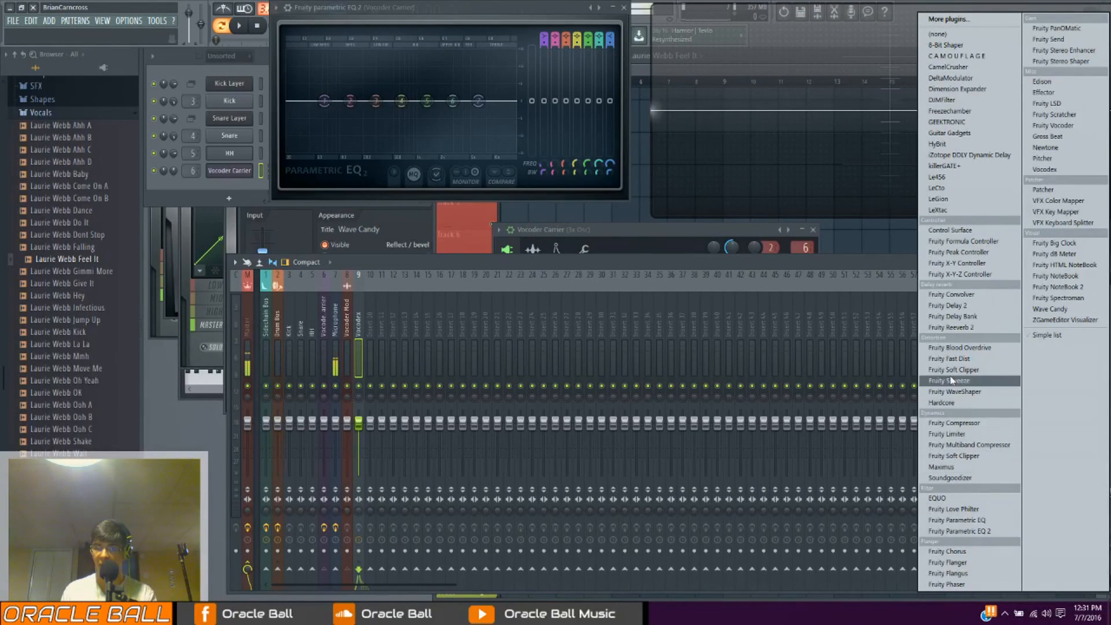
{"action": "left_click", "coordinate": [1061, 169]}
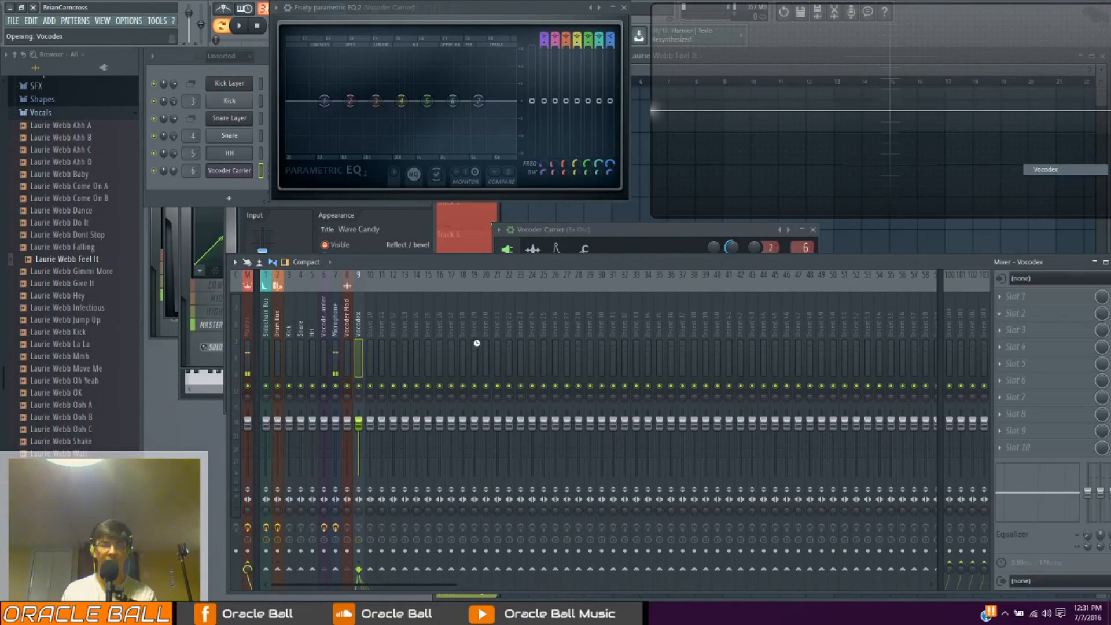
{"action": "left_click_drag", "start_coordinate": [258, 184], "coordinate": [490, 243]}
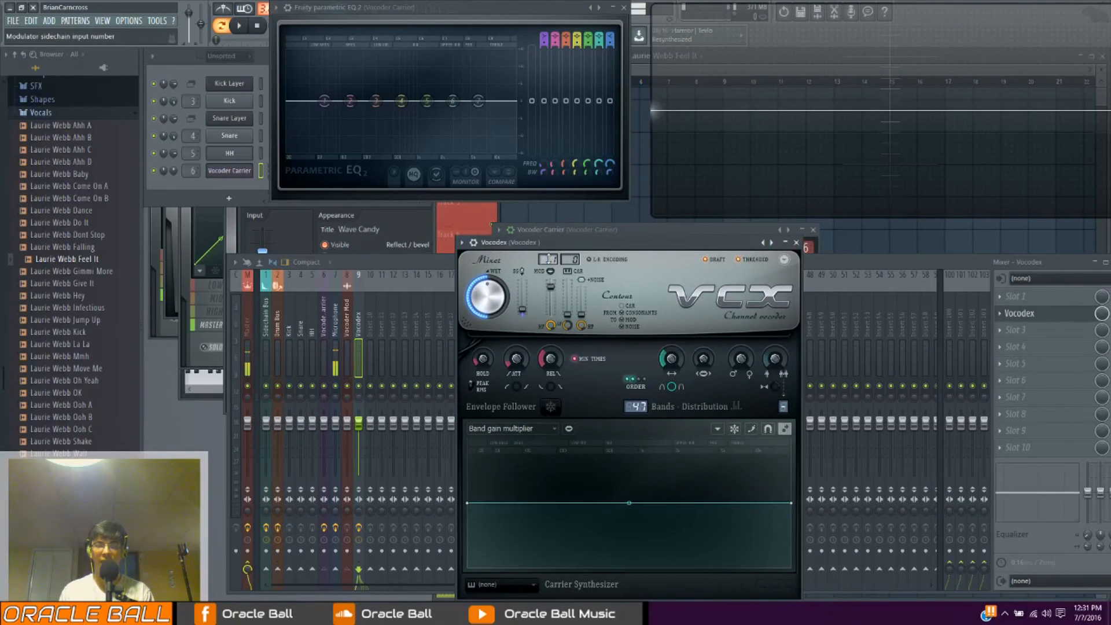
Set Vocodex's modulator sidechain input to Vocoder Mod and its carrier sidechain input to Vocoder Carrier
{"action": "left_click", "coordinate": [548, 259]}
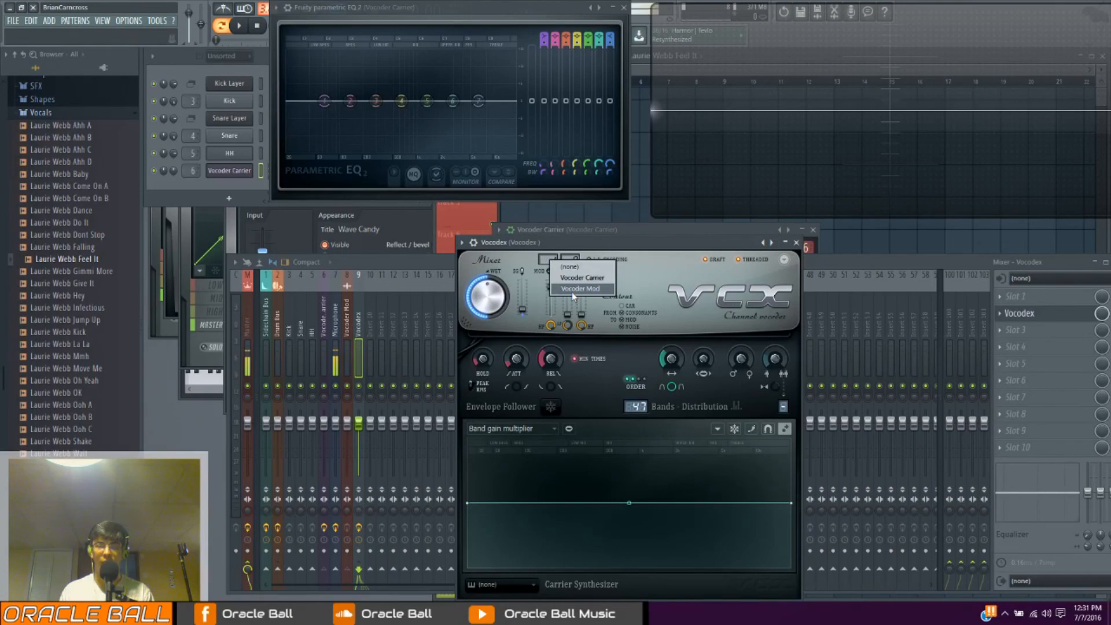
{"action": "left_click", "coordinate": [582, 277]}
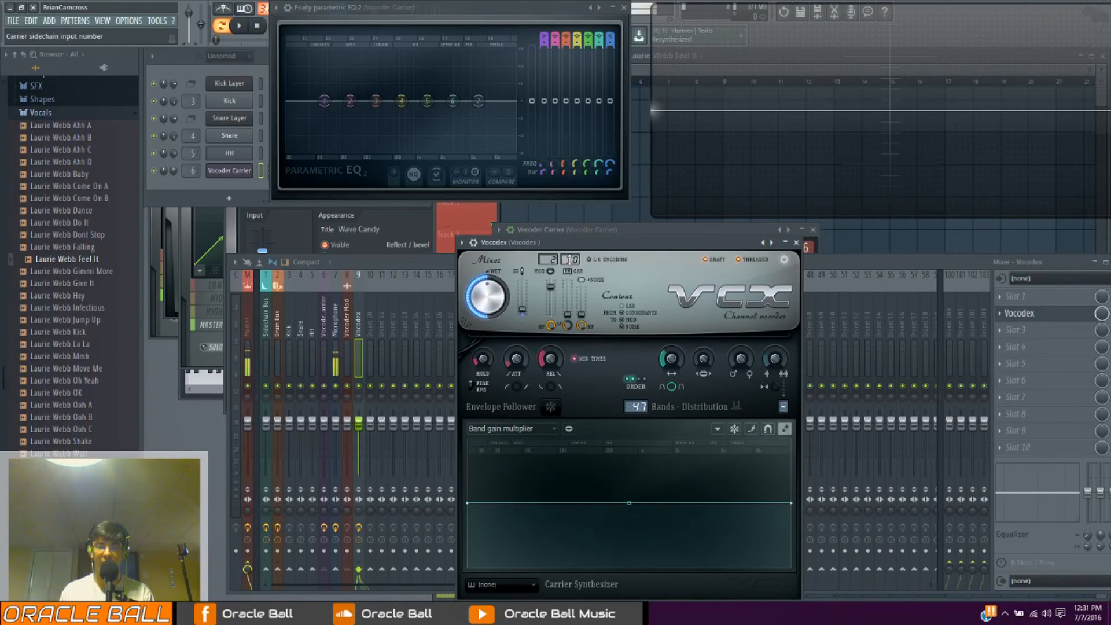
{"action": "left_click", "coordinate": [570, 259]}
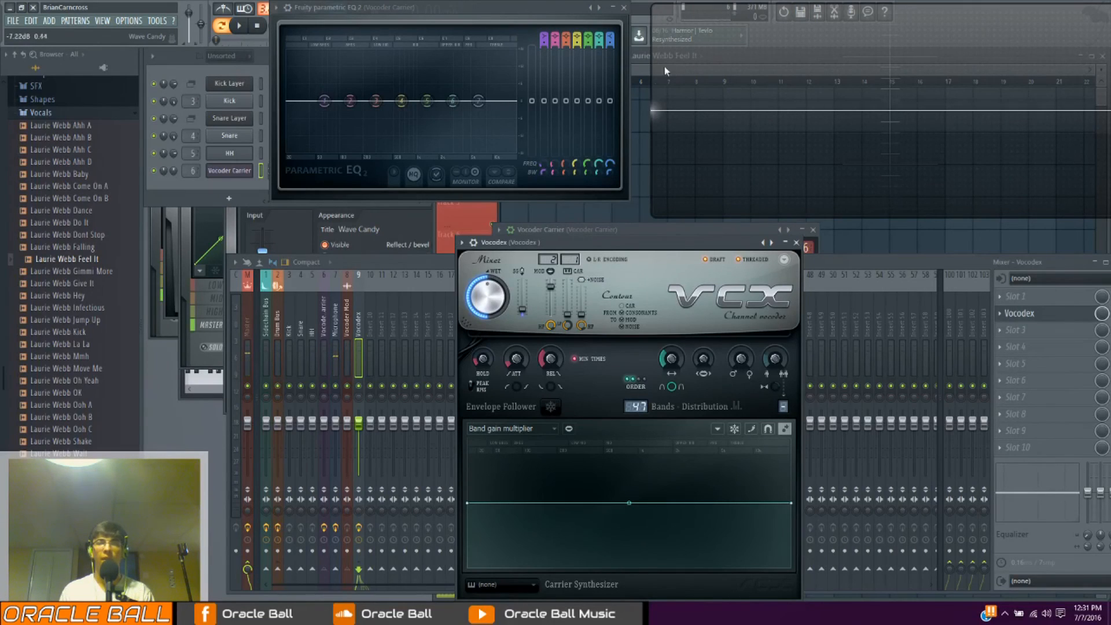
Repeat the Laurie Webb Feel It clip in the playlist at bars 2 and 4 on Track 10 and bar 3 on Track 9
{"action": "left_click", "coordinate": [646, 71]}
{"action": "scroll", "coordinate": [555, 304], "scroll_direction": "down", "scroll_amount": 1}
{"action": "scroll", "coordinate": [549, 307], "scroll_direction": "up", "scroll_amount": 1}
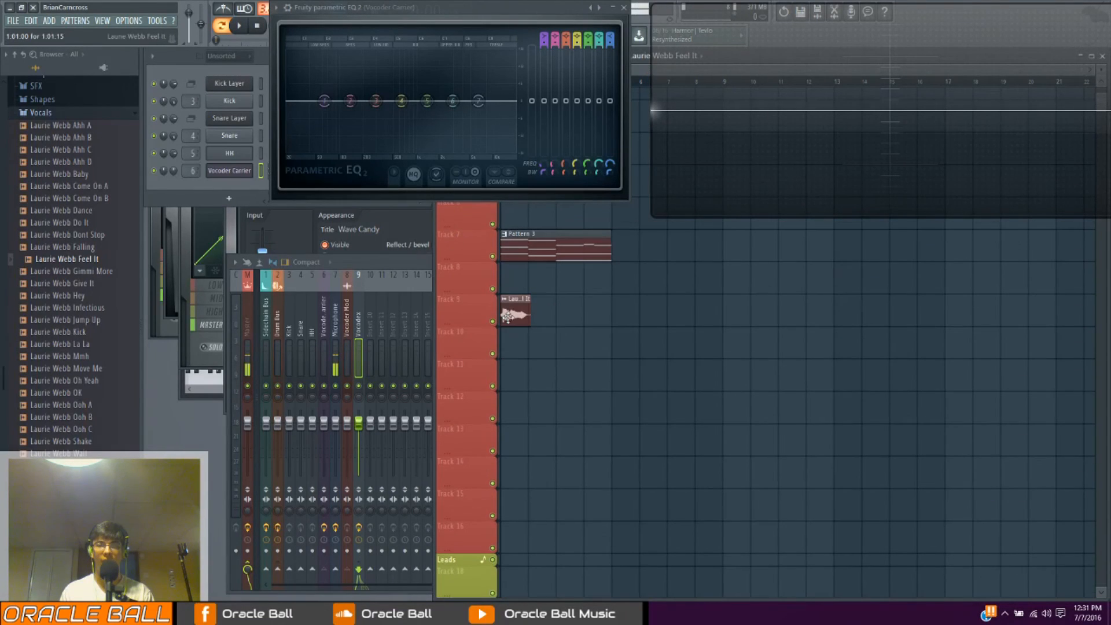
{"action": "left_click", "coordinate": [515, 314]}
{"action": "left_click_drag", "start_coordinate": [562, 317], "coordinate": [595, 317]}
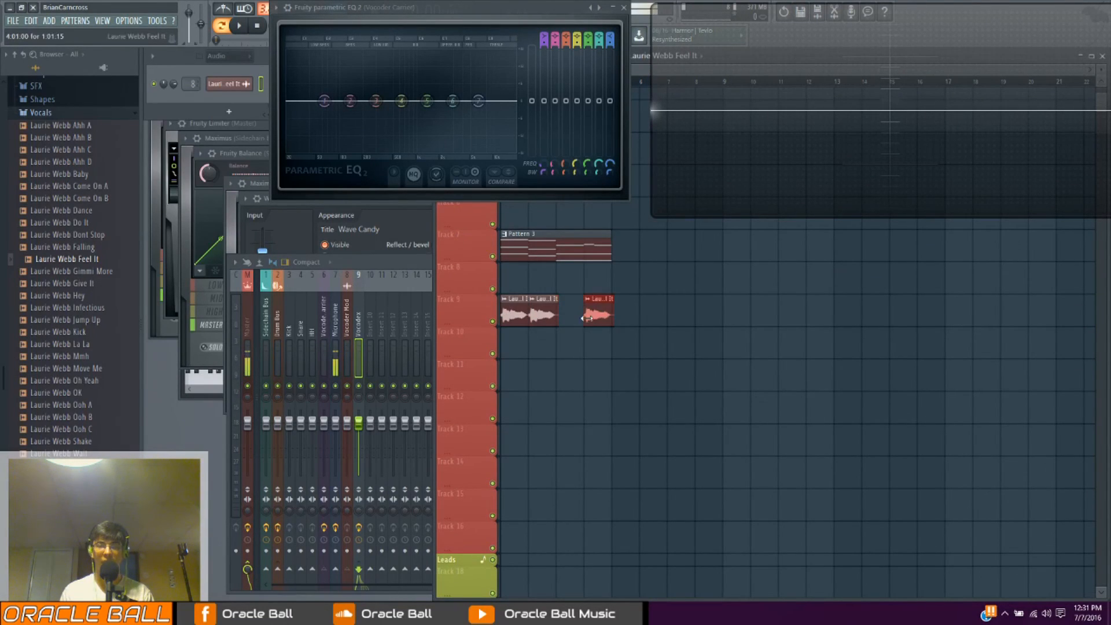
{"action": "right_click", "coordinate": [596, 317]}
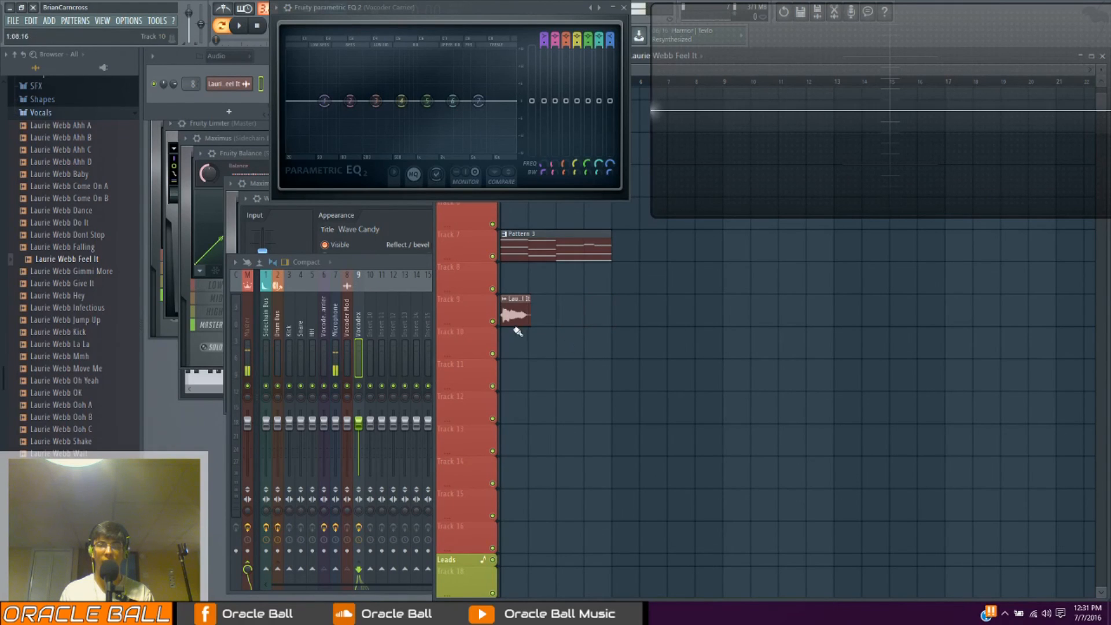
{"action": "left_click", "coordinate": [541, 344]}
{"action": "left_click", "coordinate": [566, 315]}
{"action": "left_click", "coordinate": [594, 346]}
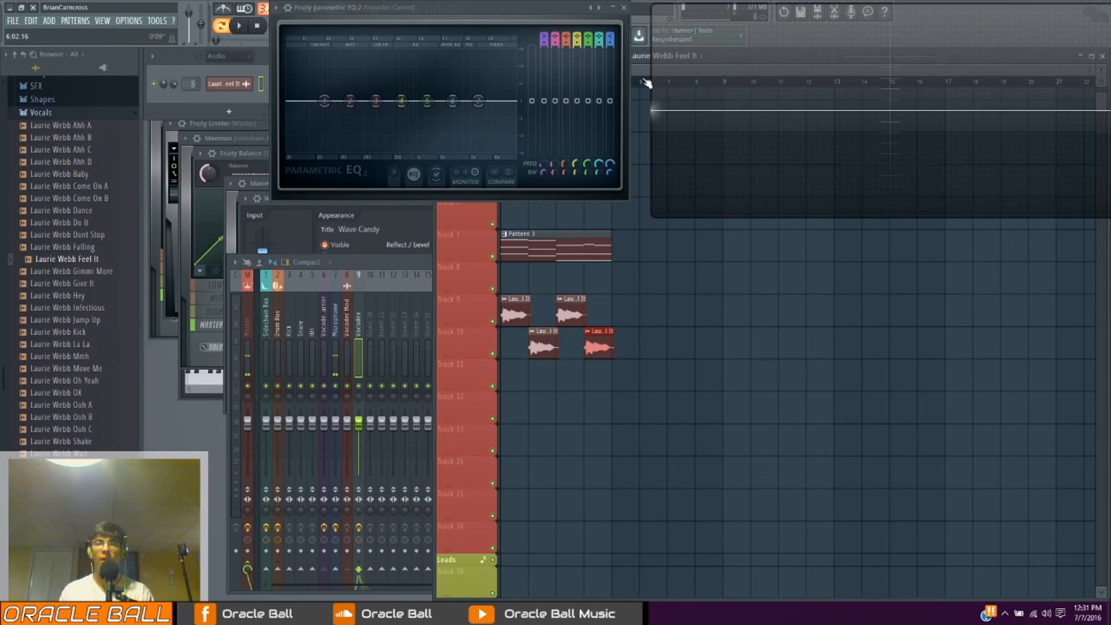
Move the Fruity parametric EQ 2 window off the toolbar and play the playlist arrangement from the start
{"action": "mouse_move", "coordinate": [521, 8]}
{"action": "left_mouse_down"}
{"action": "mouse_move", "coordinate": [853, 271]}
{"action": "mouse_move", "coordinate": [988, 229]}
{"action": "left_mouse_up"}
{"action": "left_click", "coordinate": [551, 84]}
{"action": "left_click", "coordinate": [503, 83]}
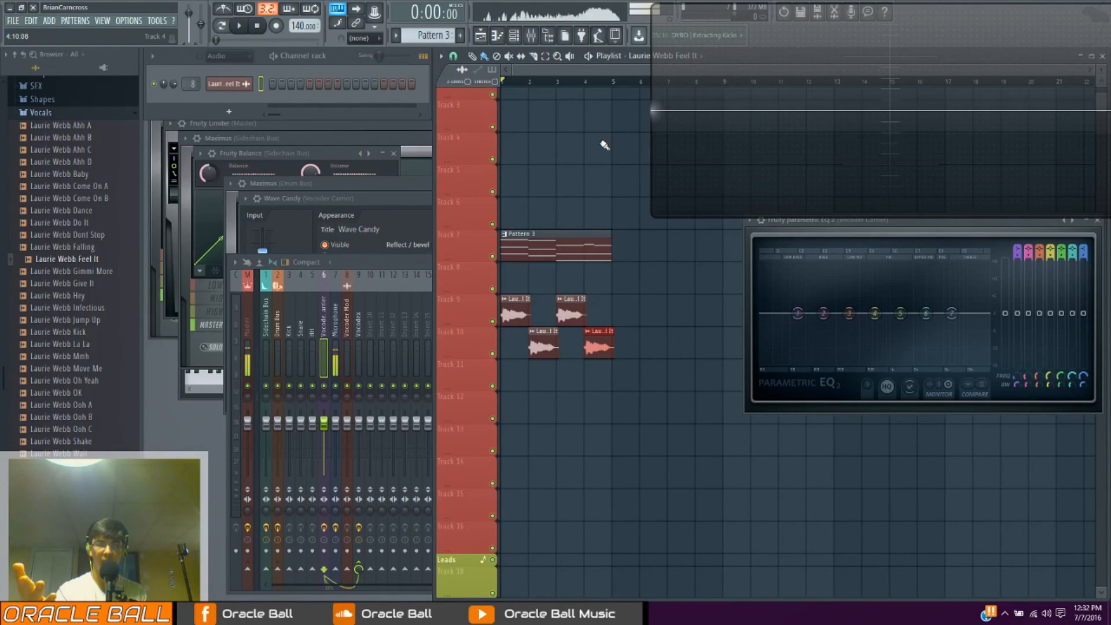
{"action": "key", "text": "space"}
{"action": "key", "text": "space"}
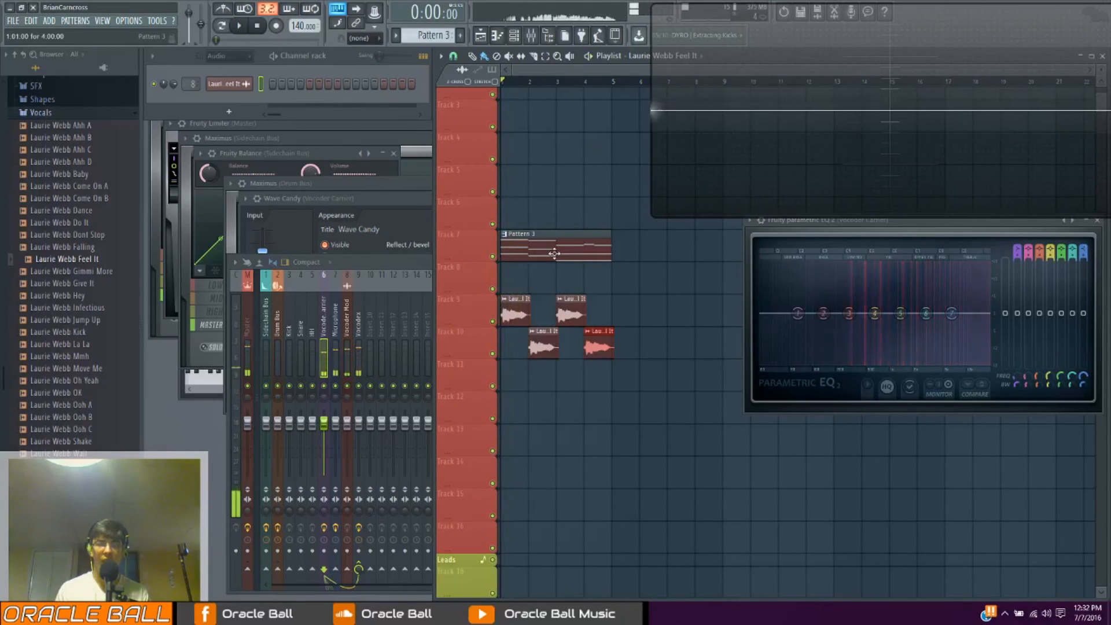
Open Pattern 3's Vocoder Carrier notes, reposition the Wave Candy window, close the piano roll and play the arrangement
{"action": "double_click", "coordinate": [558, 255]}
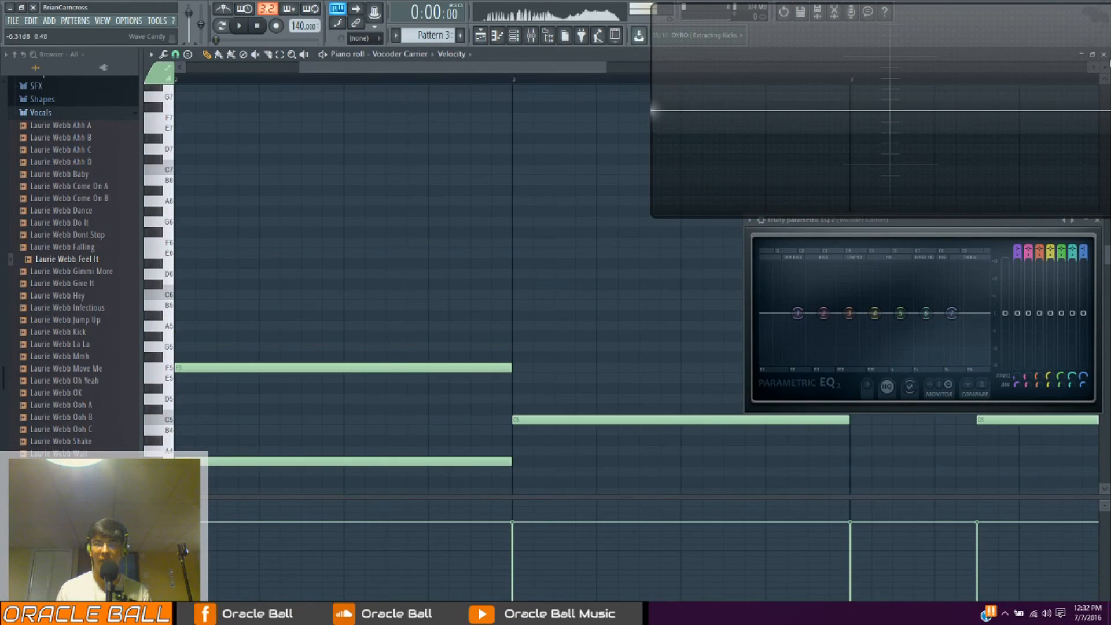
{"action": "left_click_drag", "start_coordinate": [822, 127], "coordinate": [683, 161]}
{"action": "left_click", "coordinate": [1103, 54]}
{"action": "left_click_drag", "start_coordinate": [829, 101], "coordinate": [943, 69]}
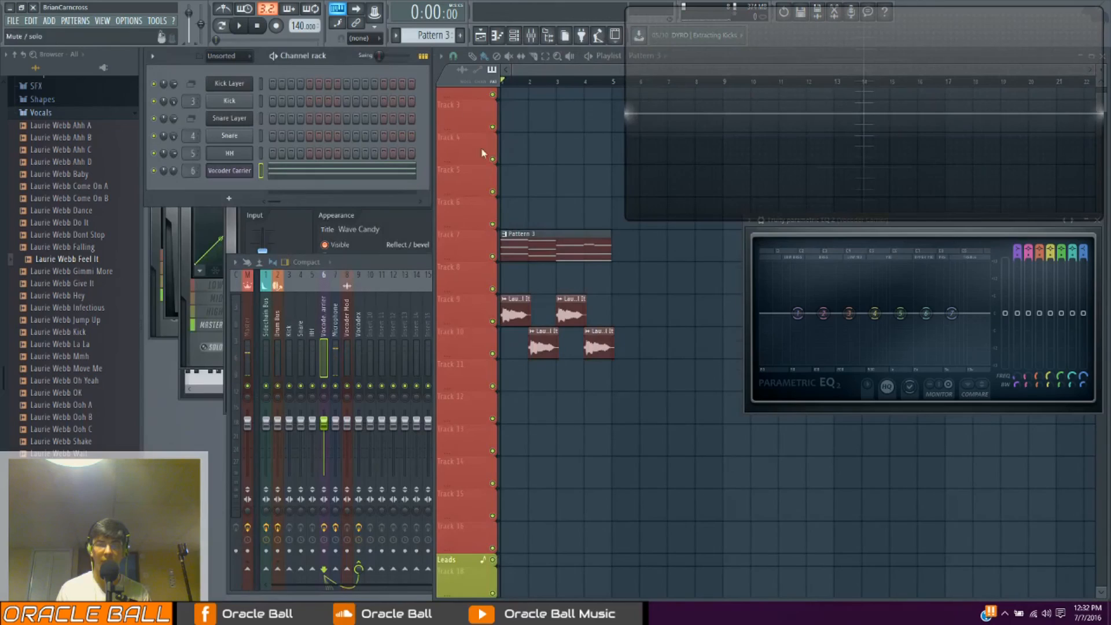
{"action": "key", "text": "space"}
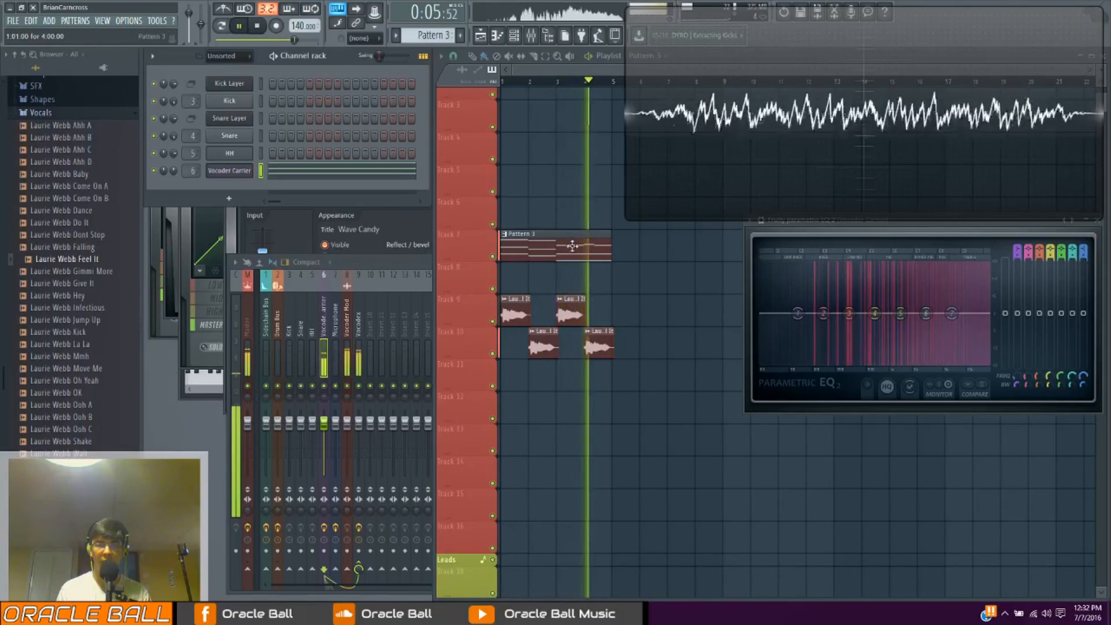
Examine the Vocoder Carrier chord notes in the piano roll during playback, then close it and stop playing
{"action": "key", "text": "F7"}
{"action": "scroll", "coordinate": [476, 78], "scroll_direction": "down", "scroll_amount": 2}
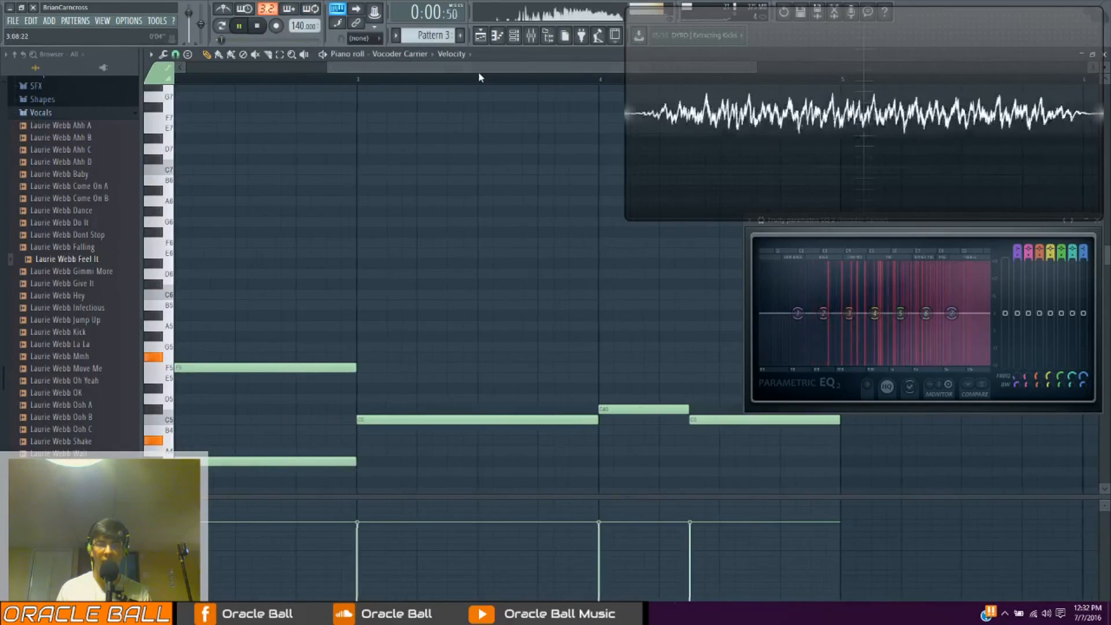
{"action": "scroll", "coordinate": [524, 272], "scroll_direction": "down", "scroll_amount": 5}
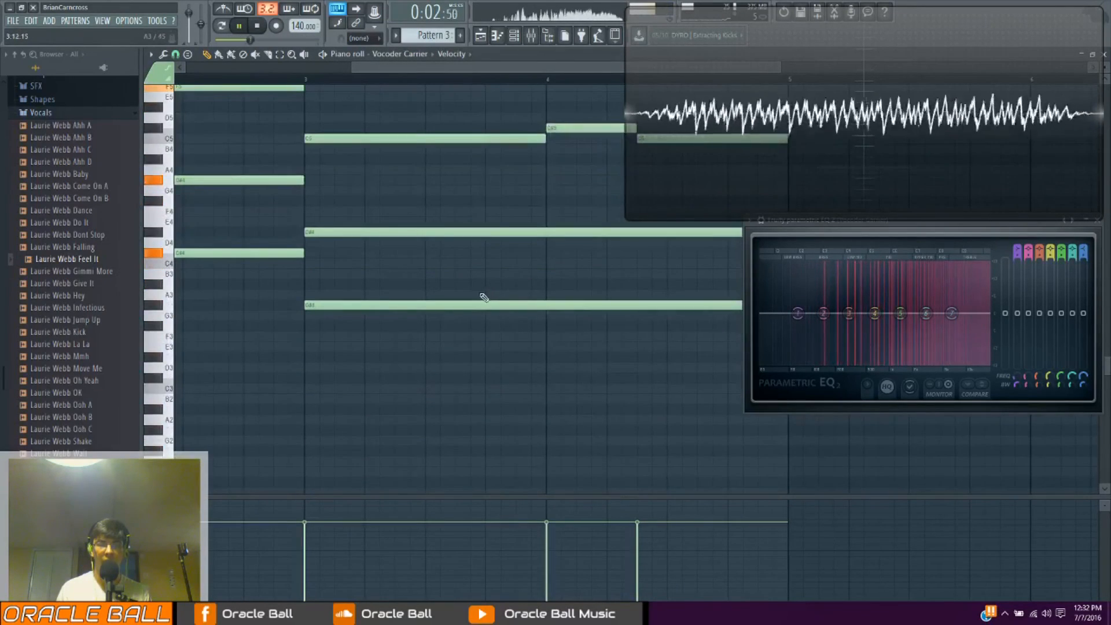
{"action": "scroll", "coordinate": [441, 315], "scroll_direction": "up", "scroll_amount": 4}
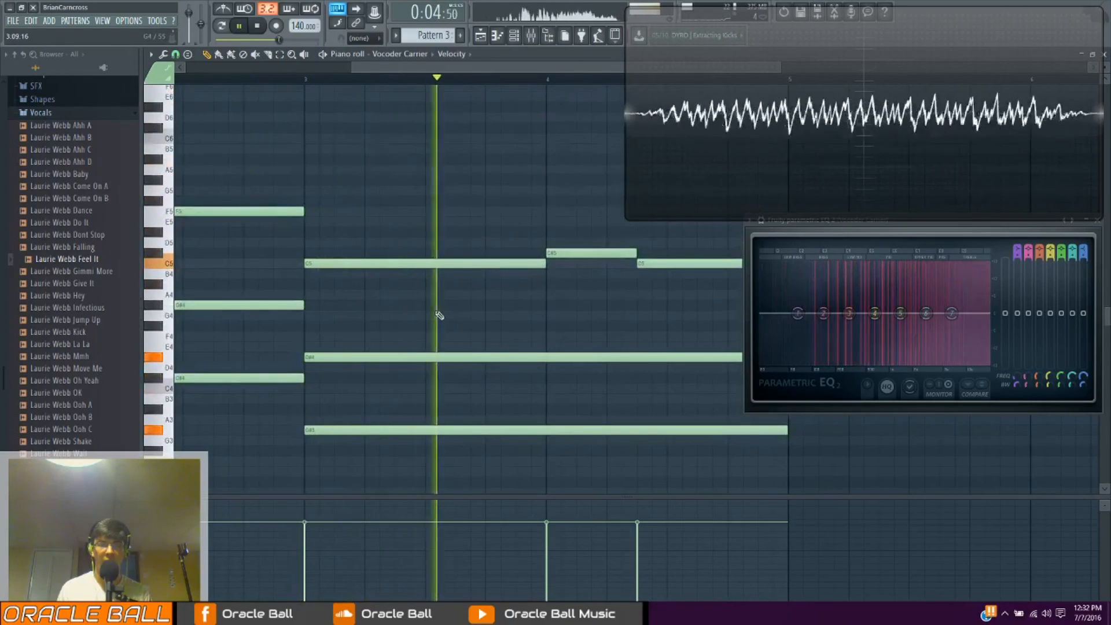
{"action": "left_click_drag", "start_coordinate": [1046, 80], "coordinate": [1026, 78]}
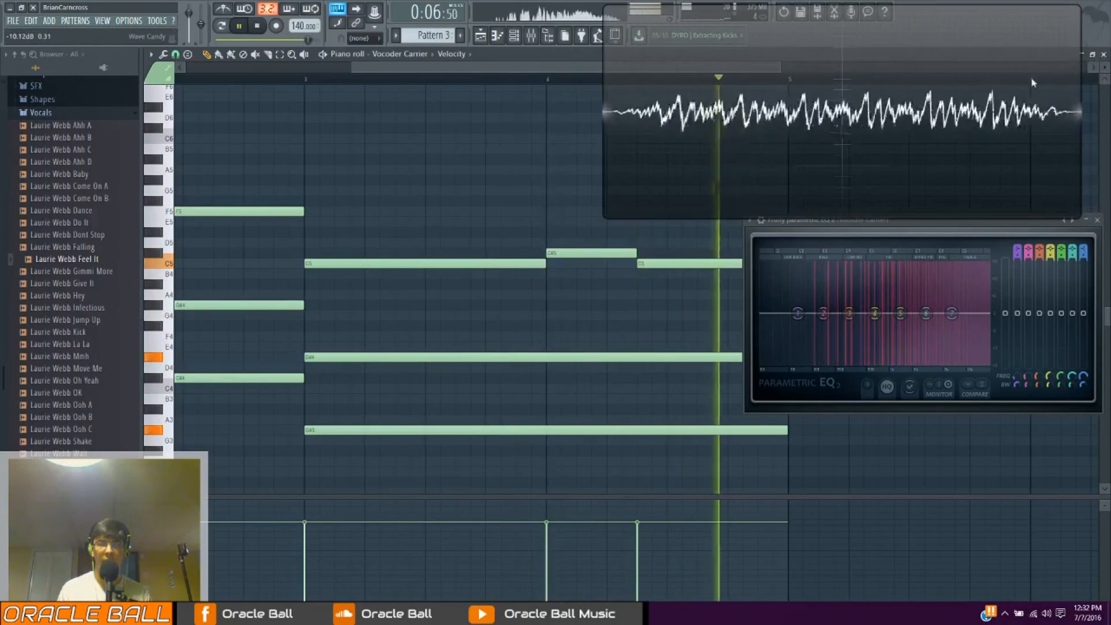
{"action": "left_click", "coordinate": [1104, 55]}
{"action": "key", "text": "space"}
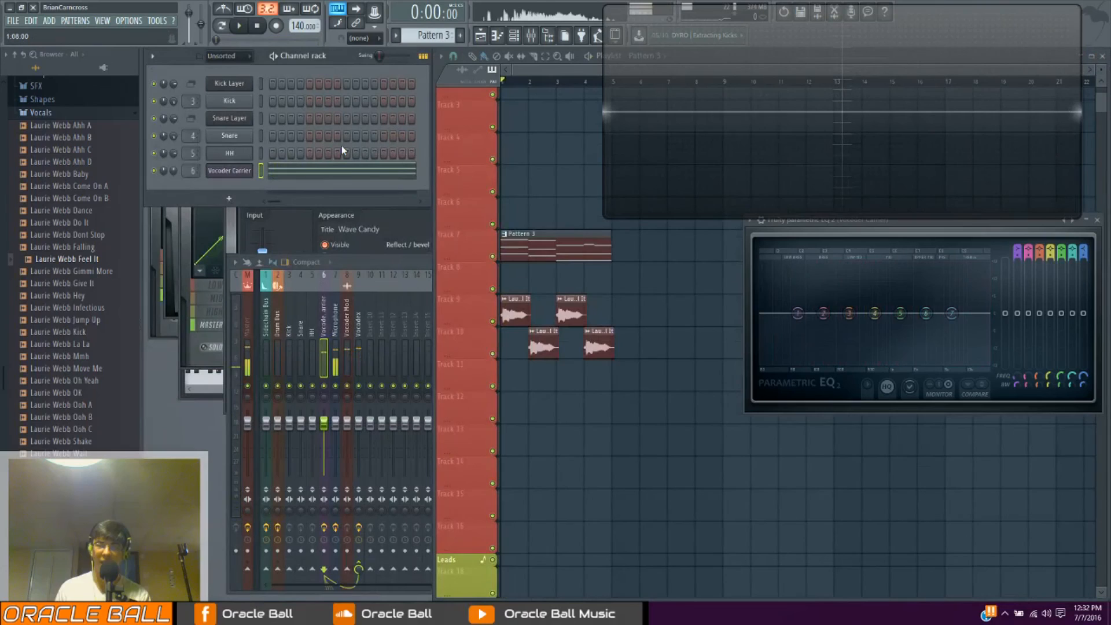
Bring the mixer to the front and move the Fruity parametric EQ 2 window away from its effect slots
{"action": "left_click", "coordinate": [536, 38]}
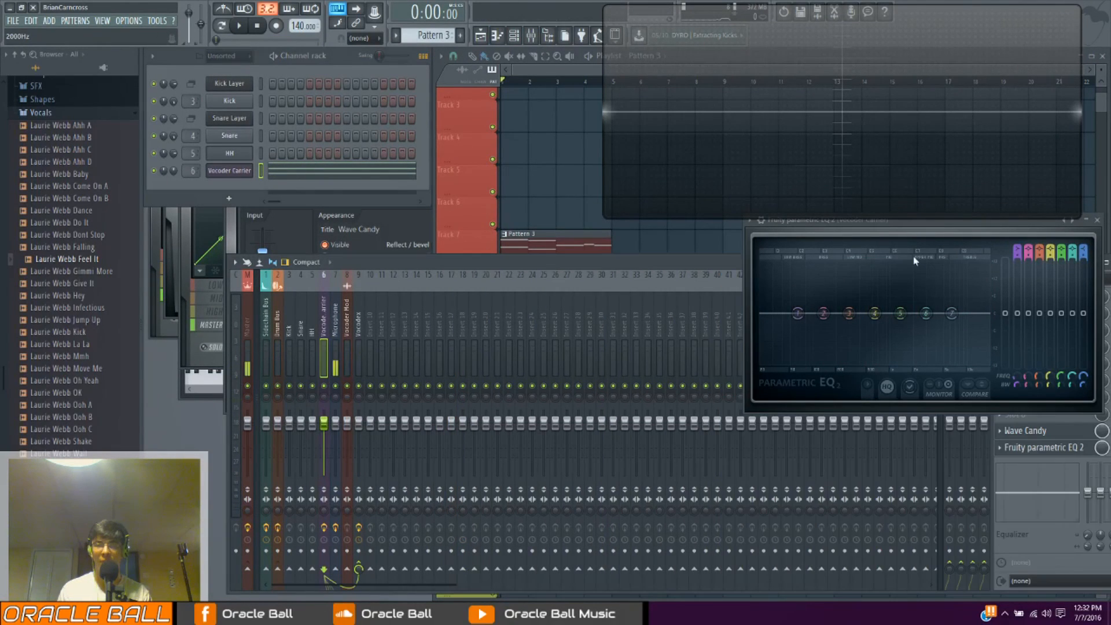
{"action": "left_click", "coordinate": [348, 328]}
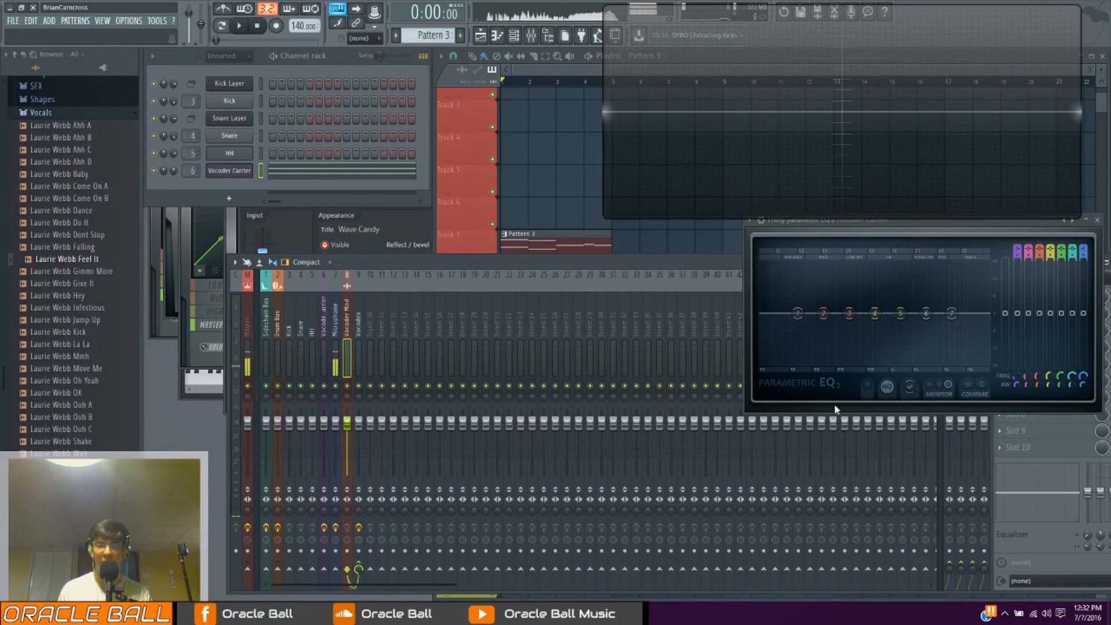
{"action": "left_click", "coordinate": [354, 329]}
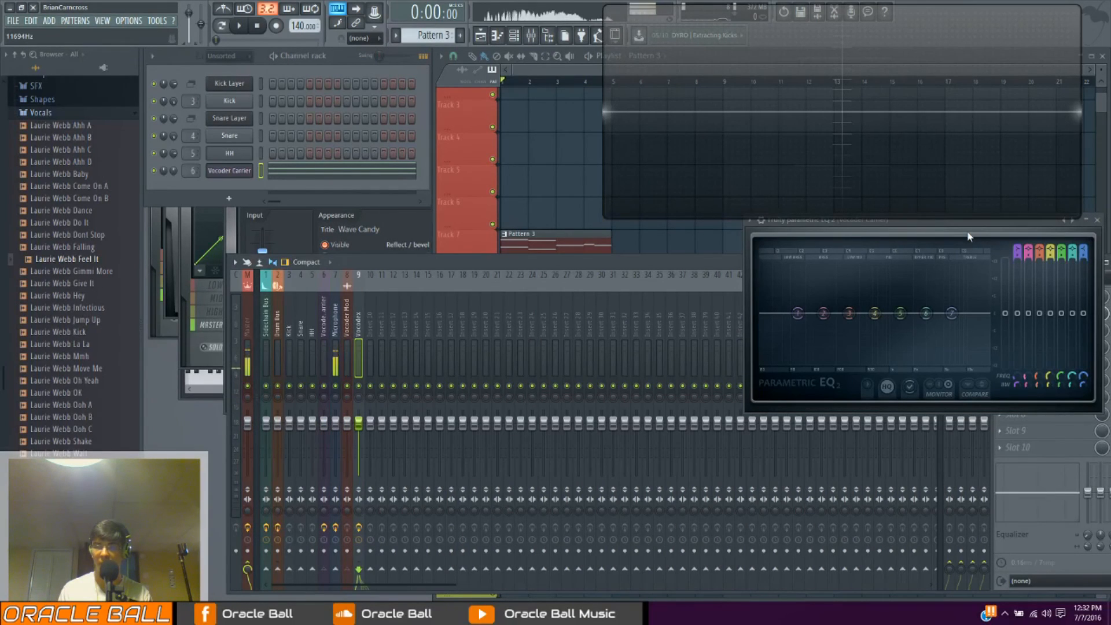
{"action": "left_click", "coordinate": [925, 235]}
{"action": "left_click_drag", "start_coordinate": [840, 232], "coordinate": [401, 30]}
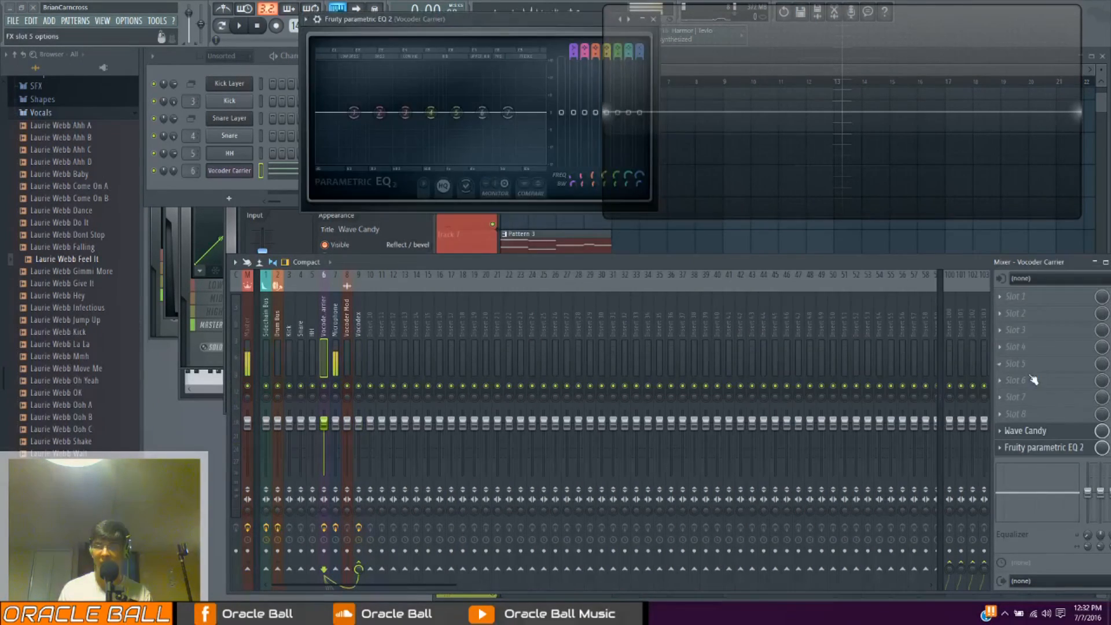
Open the Vocodex effect on the Vocodex mixer track and briefly audition the arrangement
{"action": "left_click", "coordinate": [359, 333]}
{"action": "left_click", "coordinate": [1018, 312]}
{"action": "key", "text": "space"}
{"action": "key", "text": "space"}
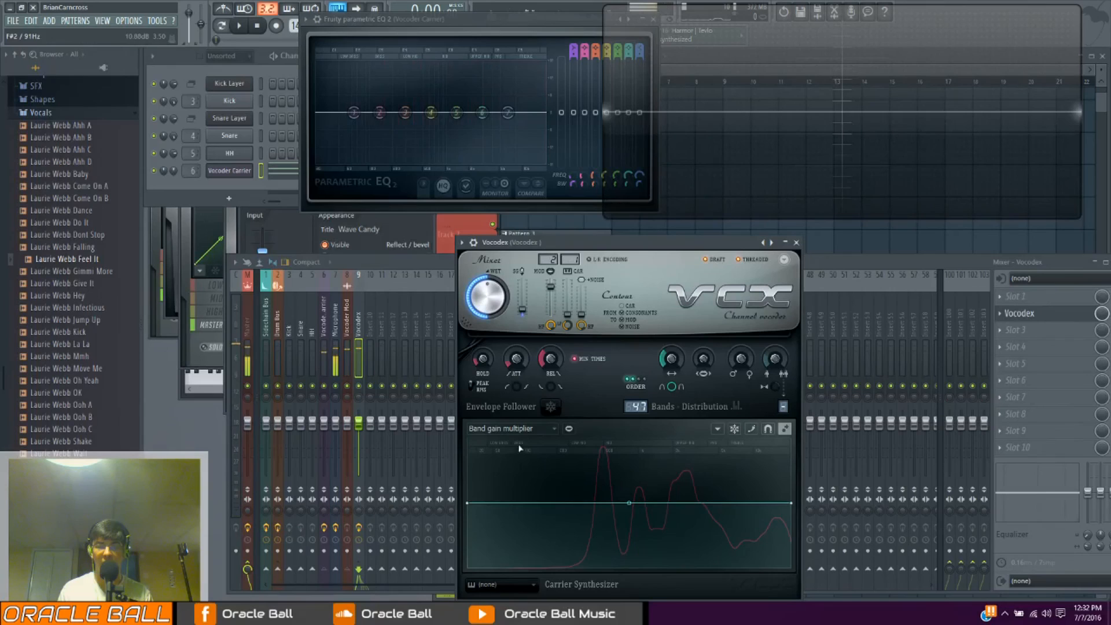
Look through Vocodex's envelope options, then raise the band count to 89 and audition the result
{"action": "left_click", "coordinate": [515, 429]}
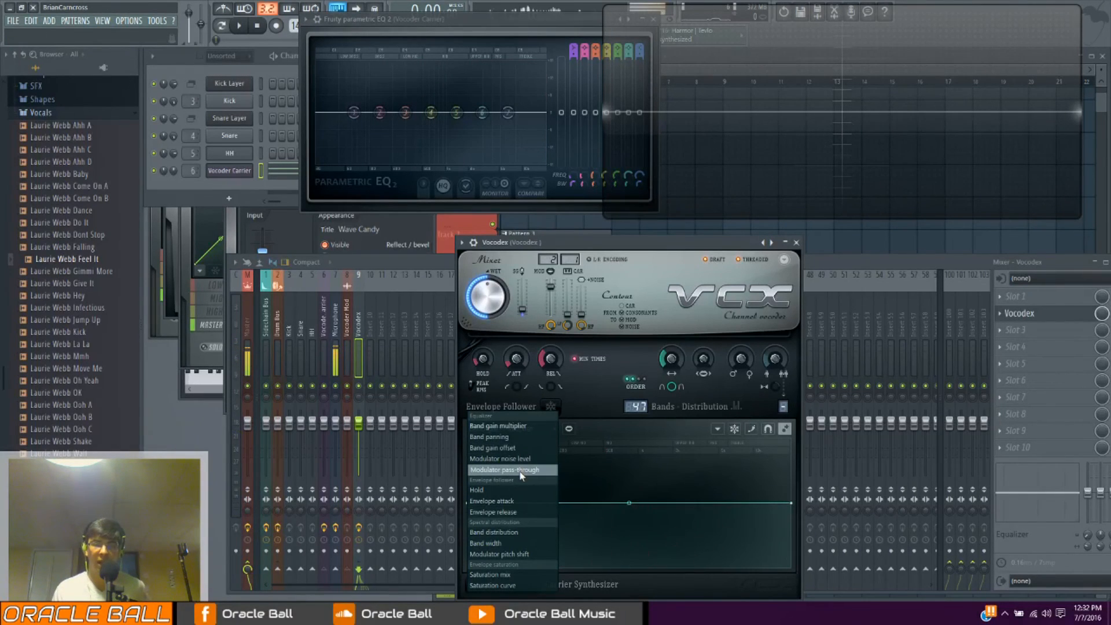
{"action": "left_click", "coordinate": [616, 382]}
{"action": "left_click_drag", "start_coordinate": [636, 407], "coordinate": [639, 398]}
{"action": "key", "text": "space"}
{"action": "key", "text": "space"}
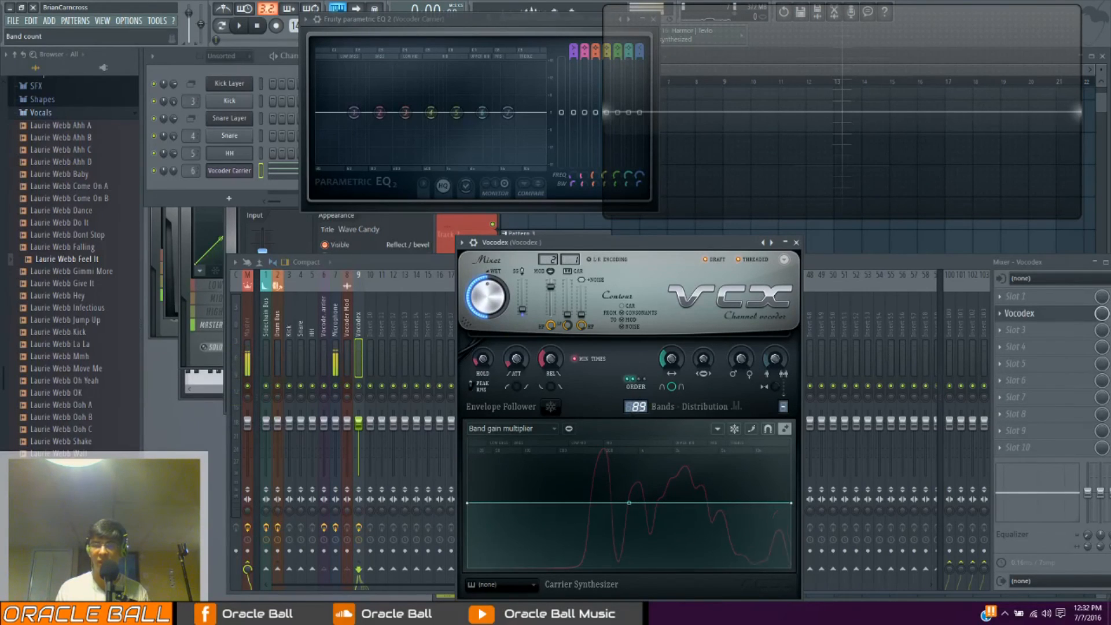
Set Vocodex's band count to 12 while the arrangement plays
{"action": "key", "text": "space"}
{"action": "left_click_drag", "start_coordinate": [636, 407], "coordinate": [636, 432]}
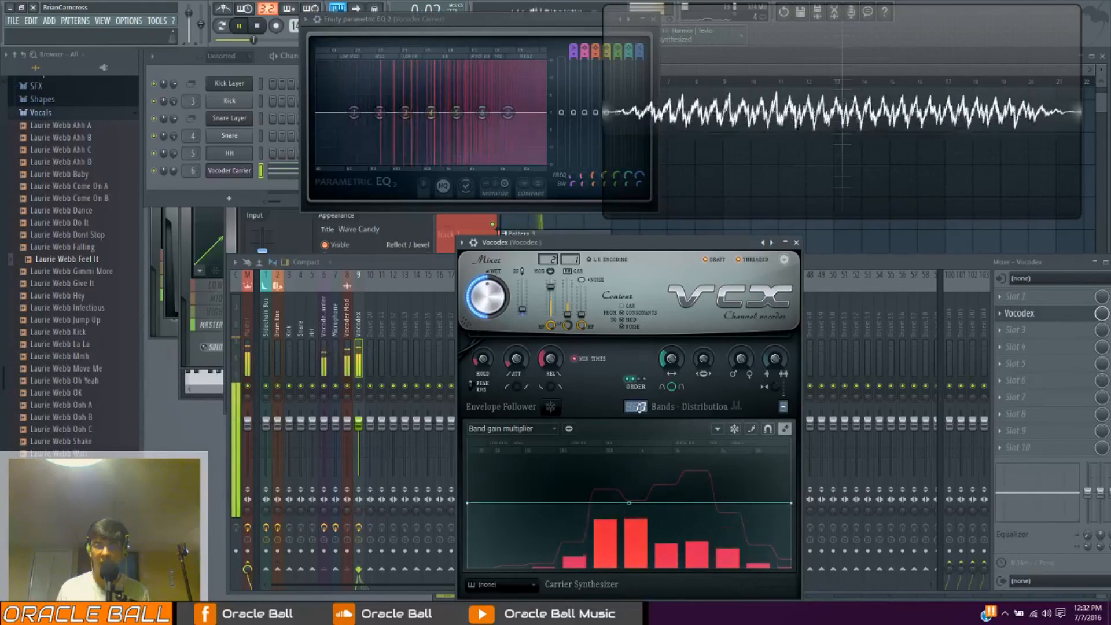
{"action": "scroll", "coordinate": [638, 408], "scroll_direction": "up", "scroll_amount": 2}
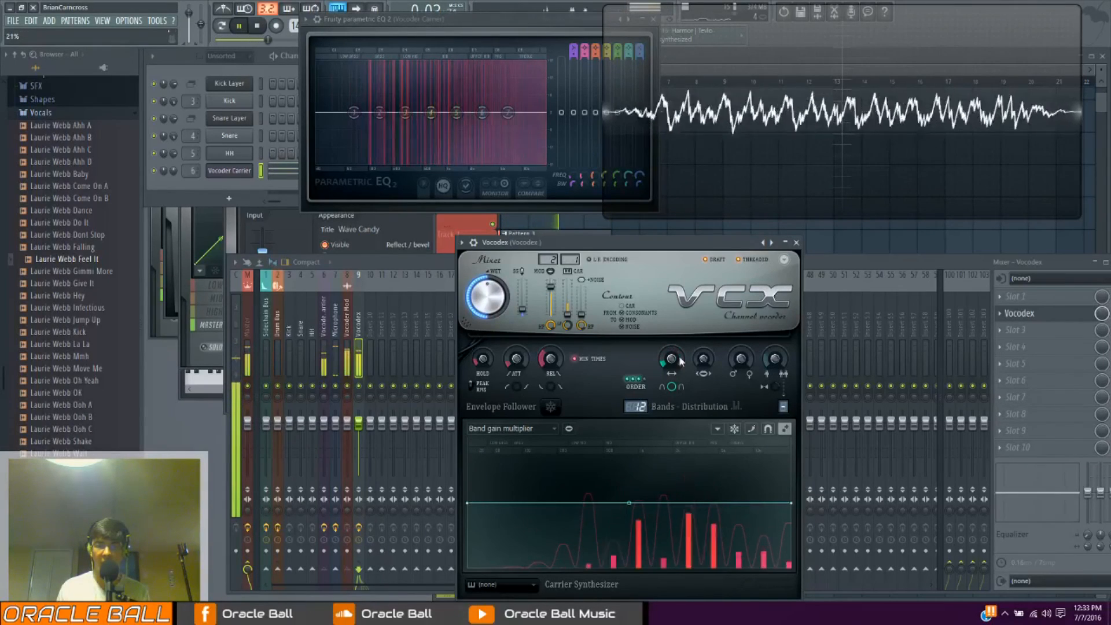
Compare a narrow band width of about 17% with a wide one, leaving it at about 96%
{"action": "key", "text": "space"}
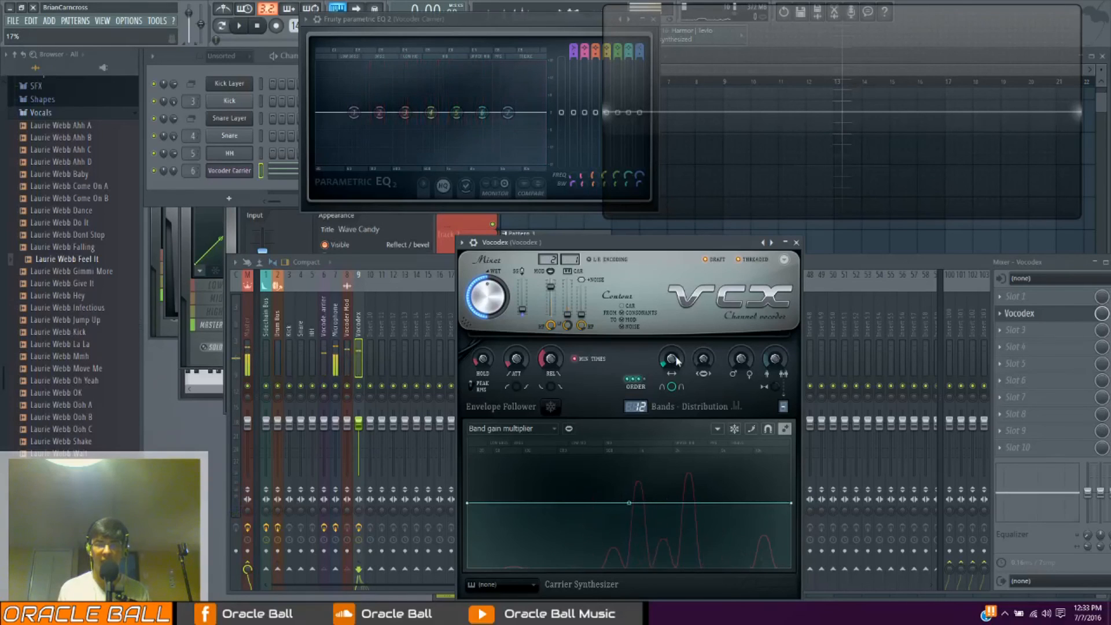
{"action": "key", "text": "space"}
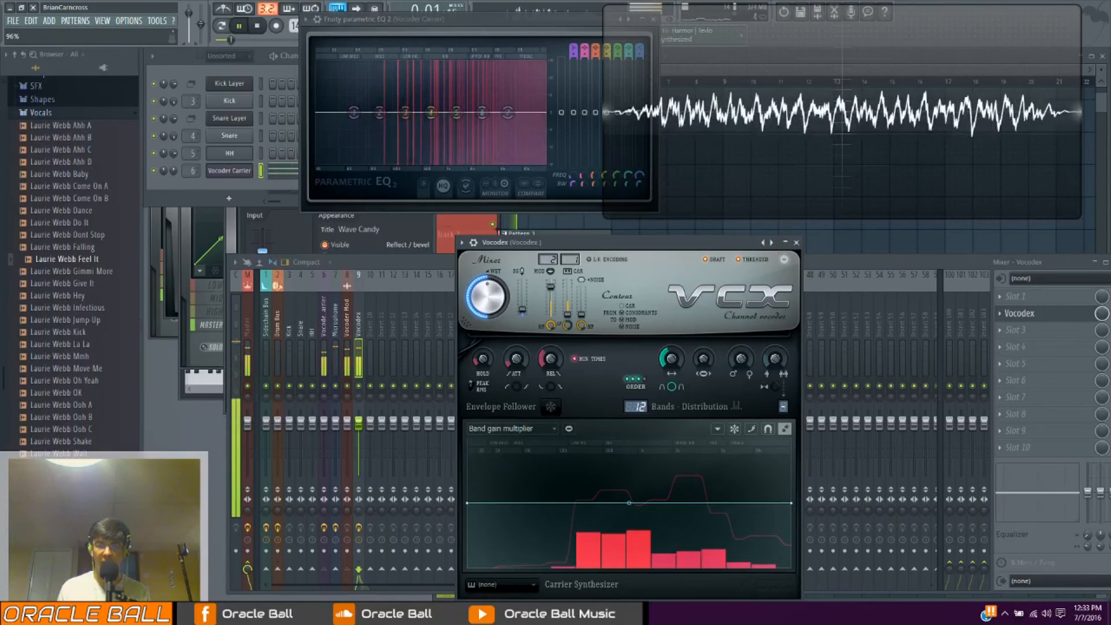
{"action": "key", "text": "space"}
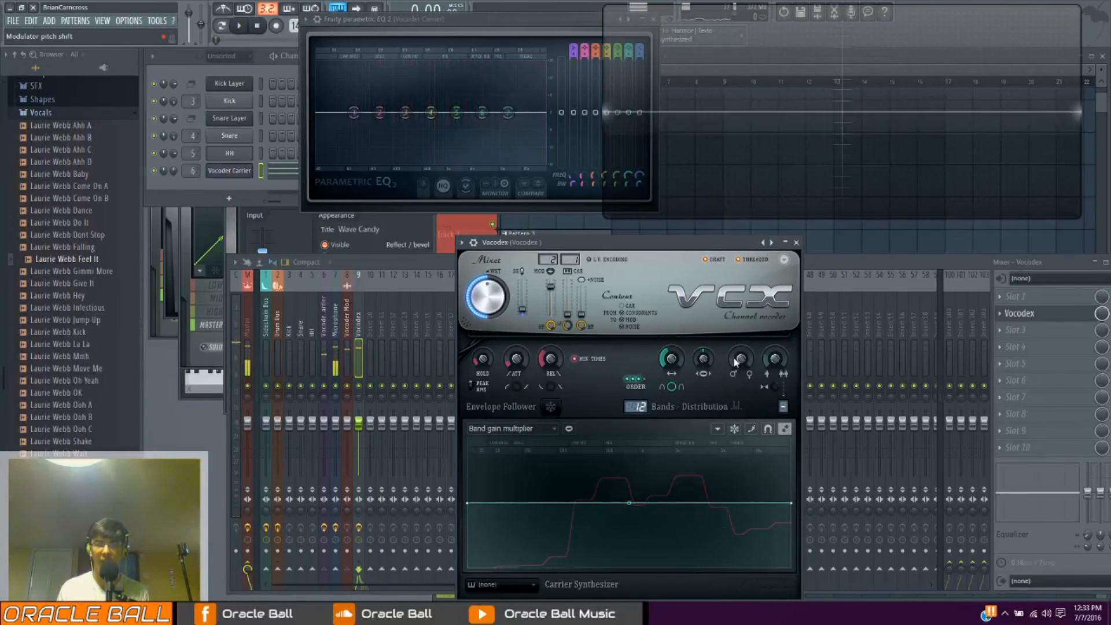
Try Vocodex's modulator pitch shift at about -773 cents during playback and return it to neutral
{"action": "key", "text": "space"}
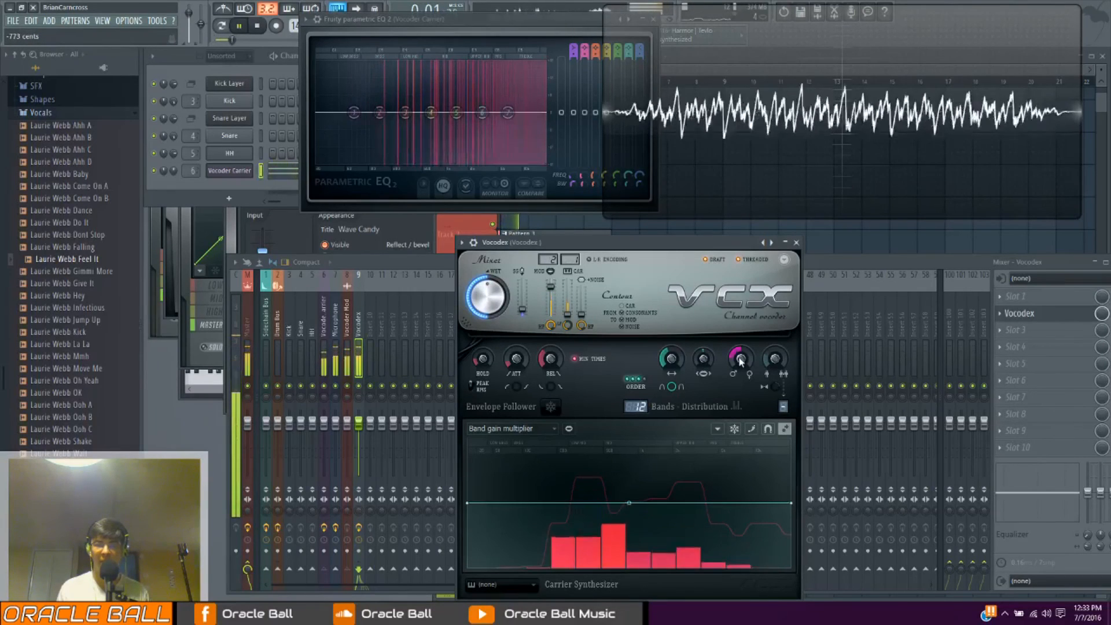
{"action": "key", "text": "space"}
{"action": "left_click_drag", "start_coordinate": [740, 360], "coordinate": [700, 355]}
Try Vocodex's bandwidth multiplier at about x2.094 during playback and return it to neutral
{"action": "key", "text": "space"}
{"action": "key", "text": "space"}
{"action": "key", "text": "space"}
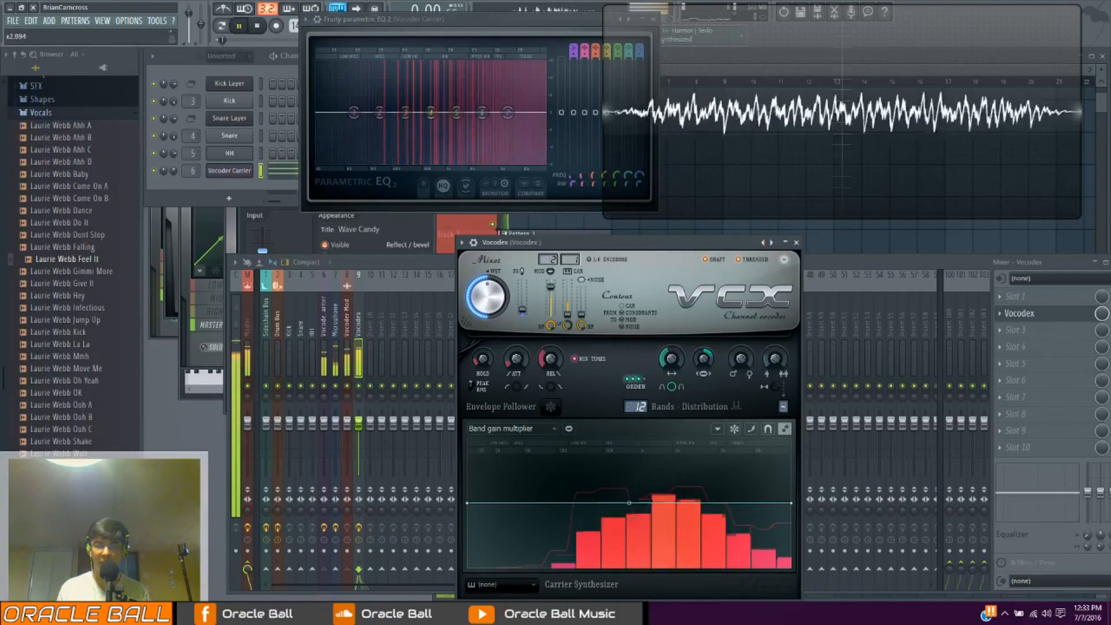
{"action": "mouse_move", "coordinate": [703, 359]}
{"action": "left_mouse_down"}
{"action": "mouse_move", "coordinate": [703, 394]}
{"action": "mouse_move", "coordinate": [703, 350]}
{"action": "left_mouse_up"}
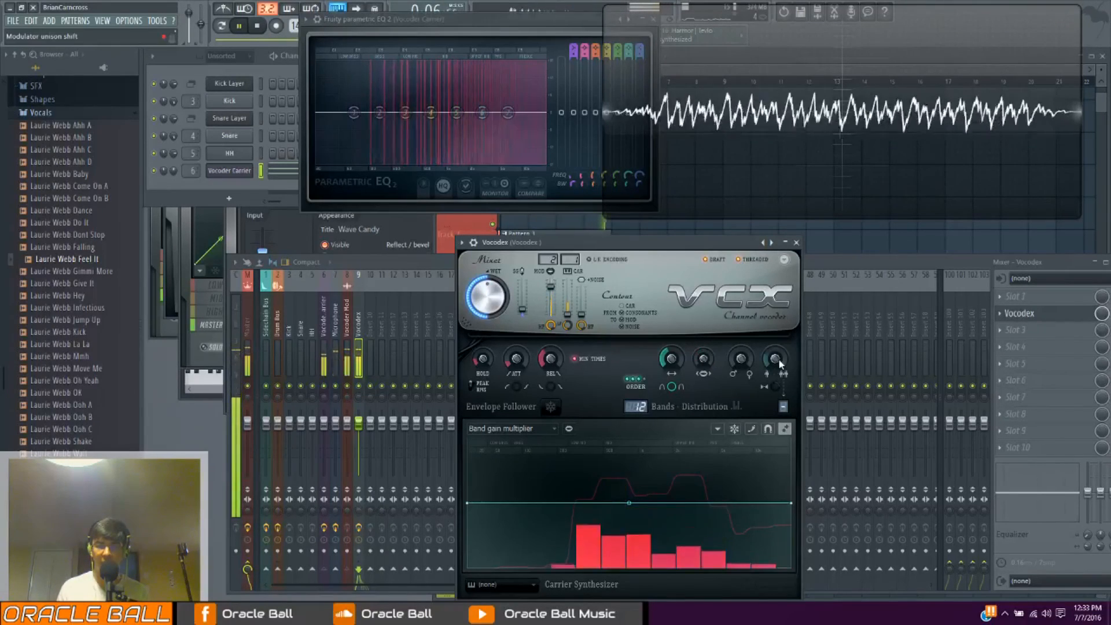
Set the modulator unison order to 5 and raise the modulator unison shift while auditioning the arrangement
{"action": "key", "text": "space"}
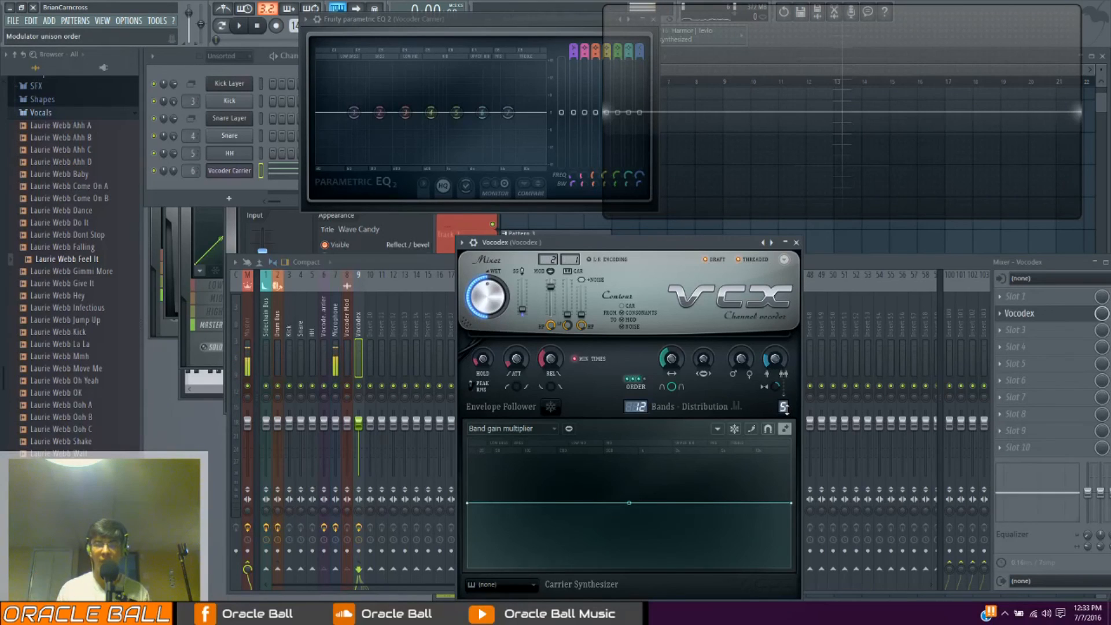
{"action": "key", "text": "space"}
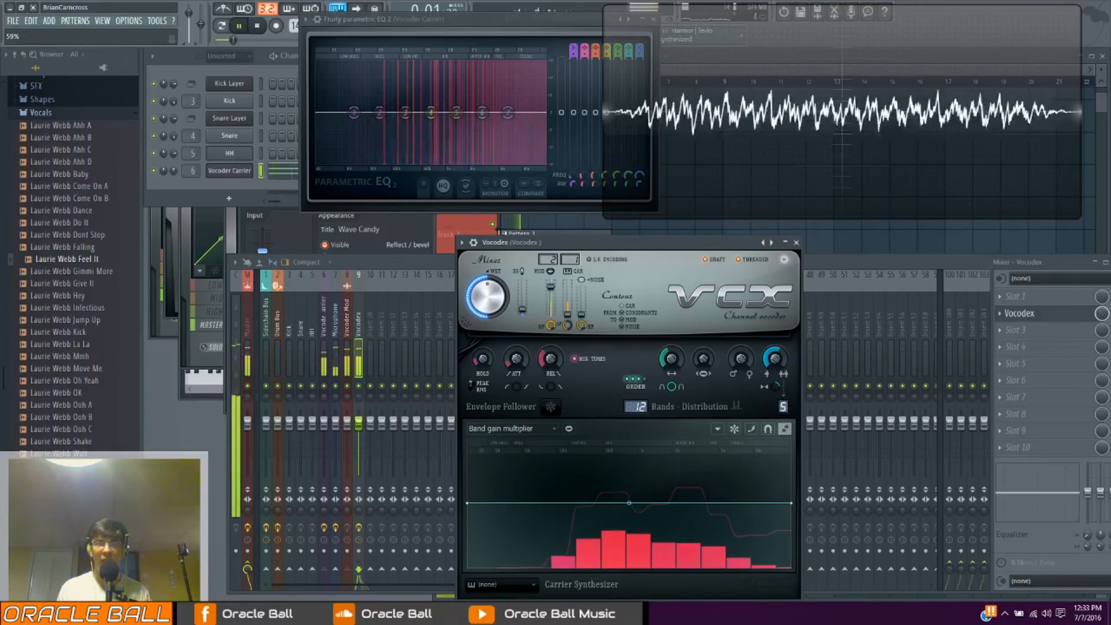
{"action": "key", "text": "space"}
{"action": "left_click_drag", "start_coordinate": [774, 358], "coordinate": [775, 324]}
{"action": "key", "text": "space"}
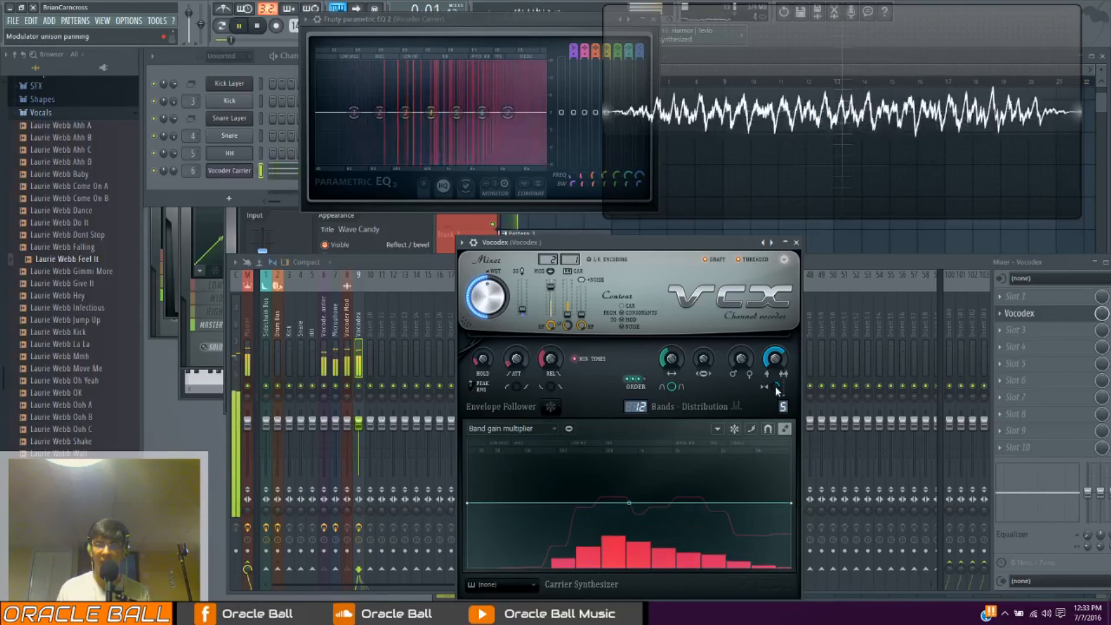
{"action": "key", "text": "space"}
Adjust the modulator unison panning, trying -73% and 88%, then lower the unison shift and audition the vocoder
{"action": "left_click_drag", "start_coordinate": [773, 392], "coordinate": [774, 379]}
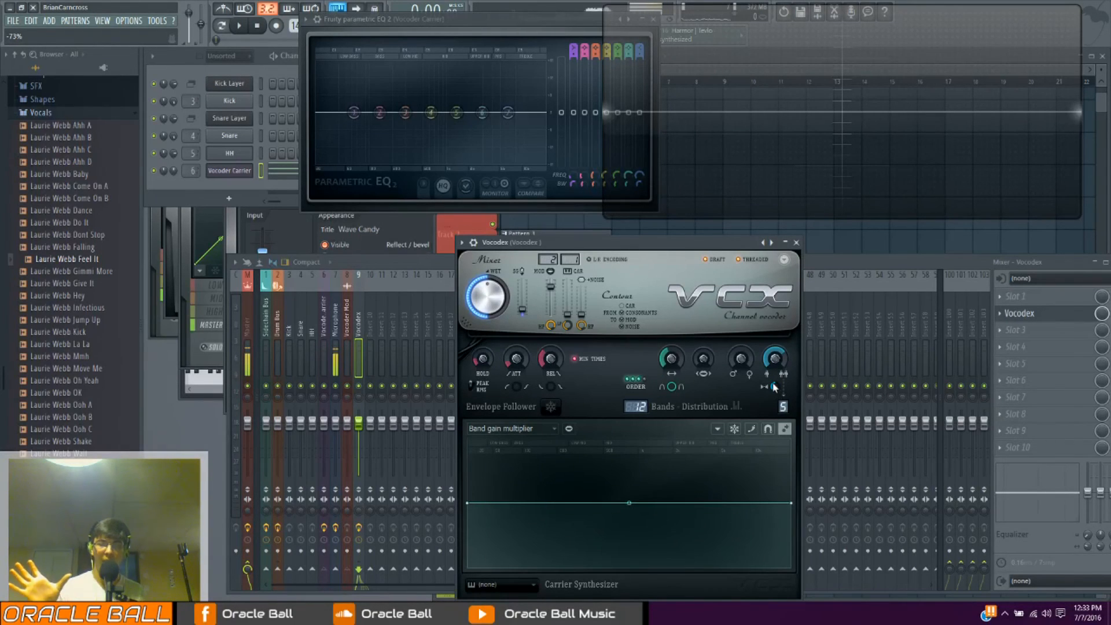
{"action": "left_click_drag", "start_coordinate": [775, 387], "coordinate": [774, 353]}
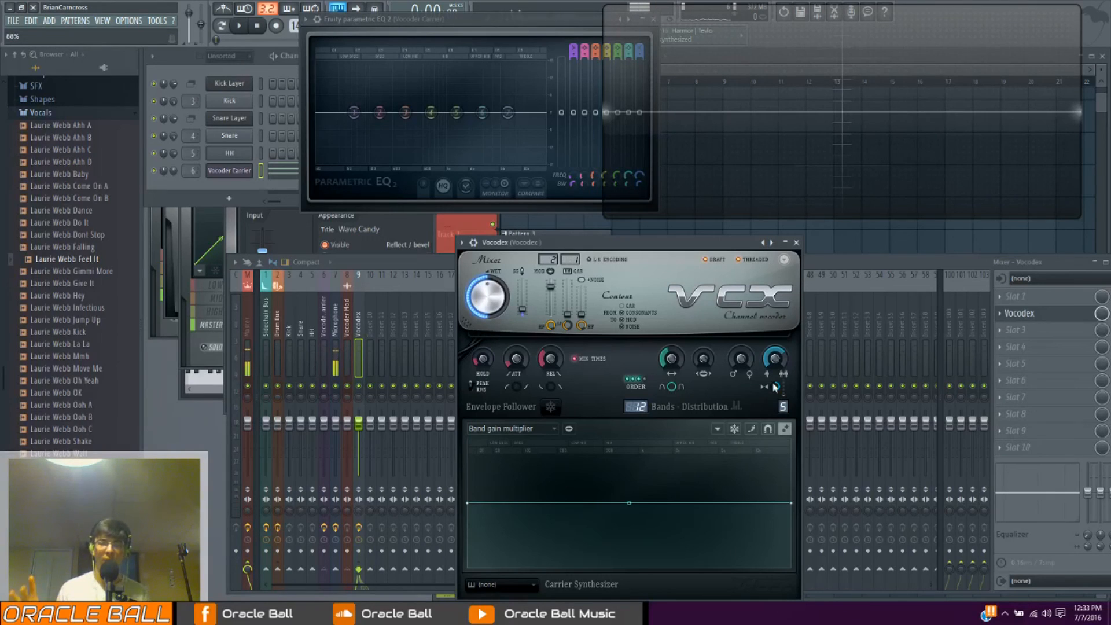
{"action": "left_click_drag", "start_coordinate": [777, 387], "coordinate": [777, 390]}
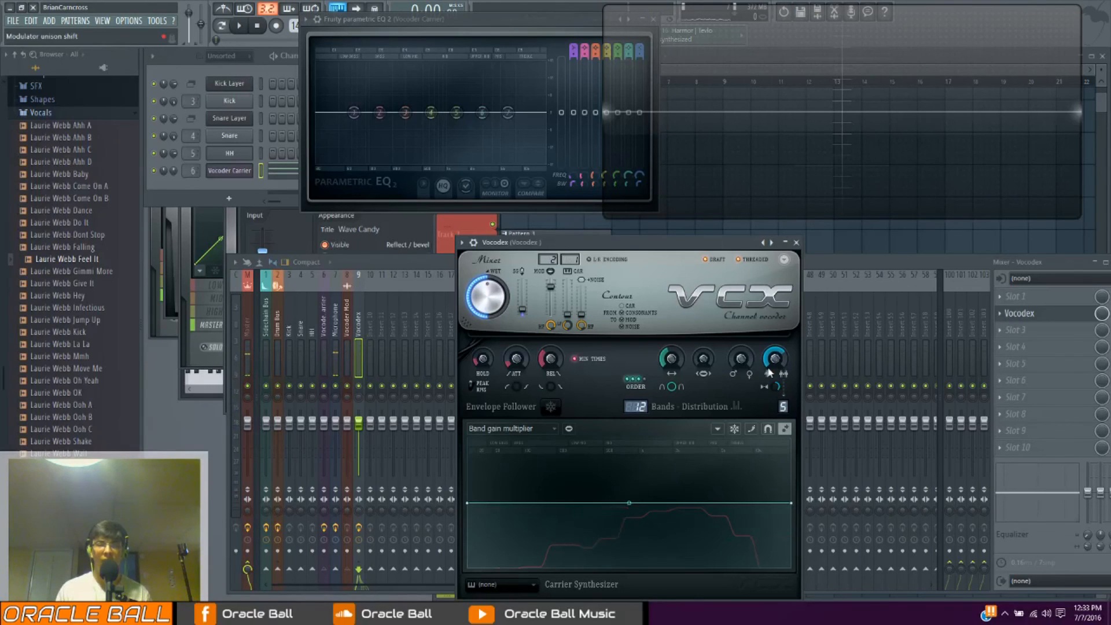
{"action": "key", "text": "space"}
{"action": "key", "text": "space"}
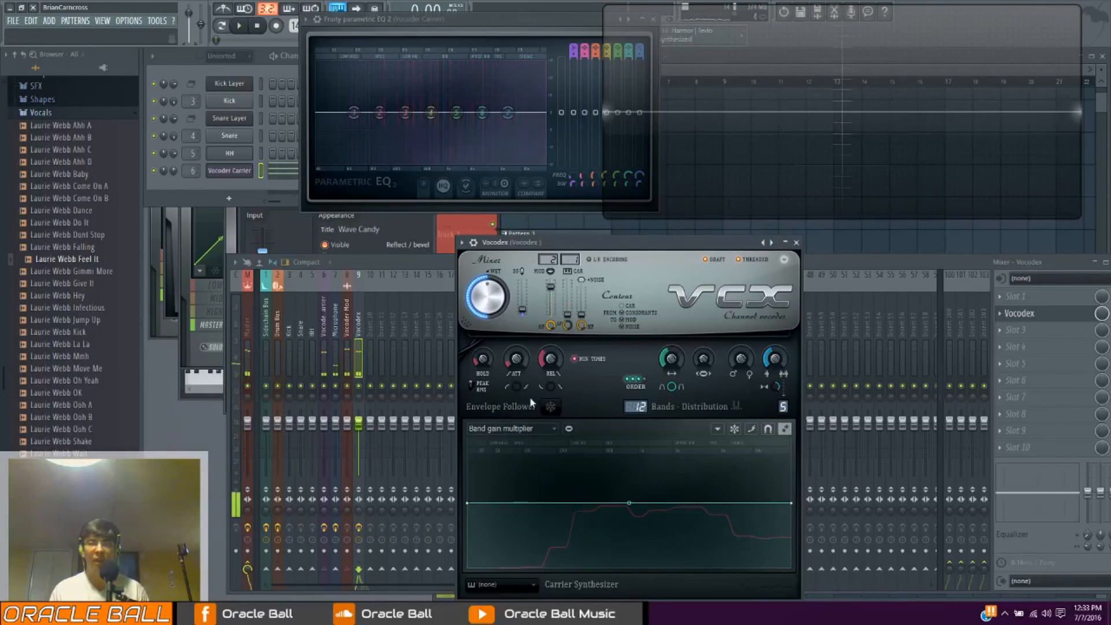
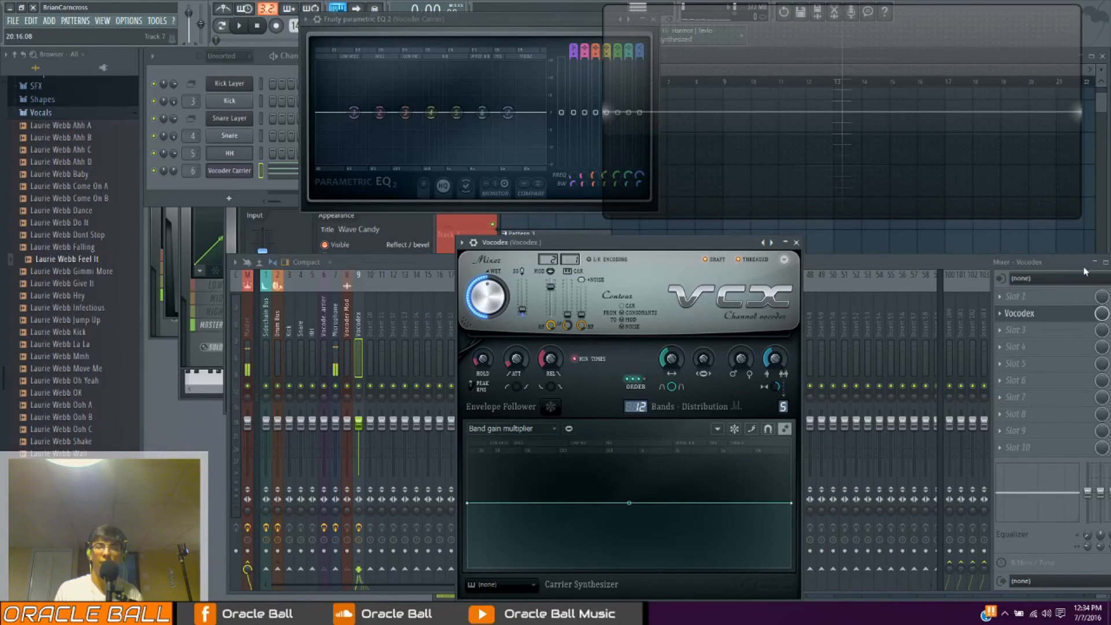
Add Fruity Delay 2 to slot 5 of the Vocodex mixer track, load a ping-pong preset and lower its mix level
{"action": "left_click", "coordinate": [1036, 363]}
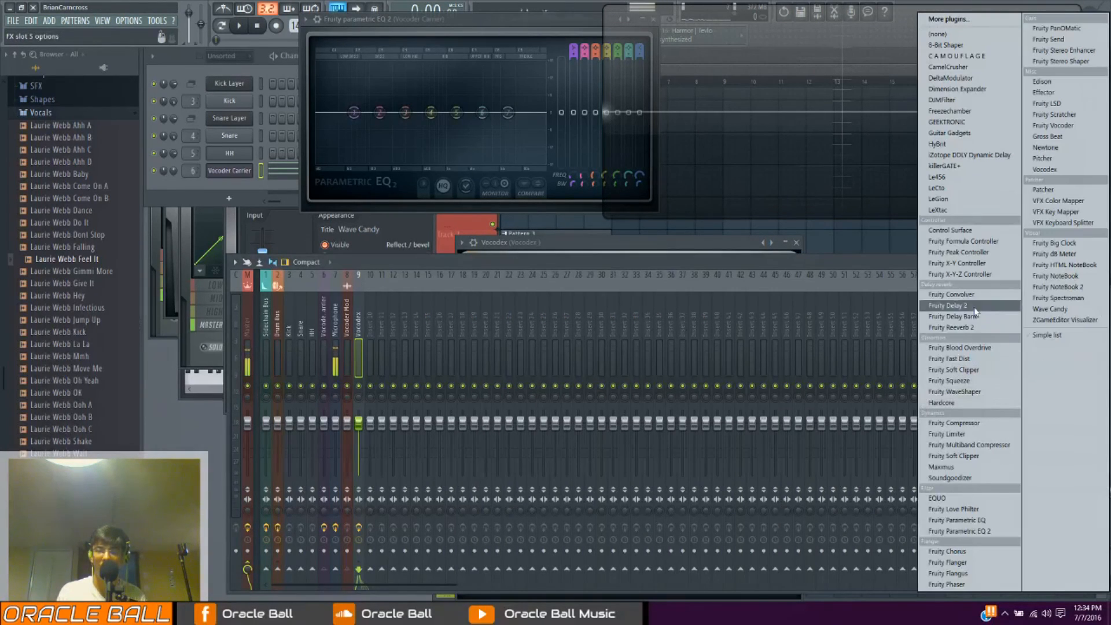
{"action": "left_click", "coordinate": [949, 305]}
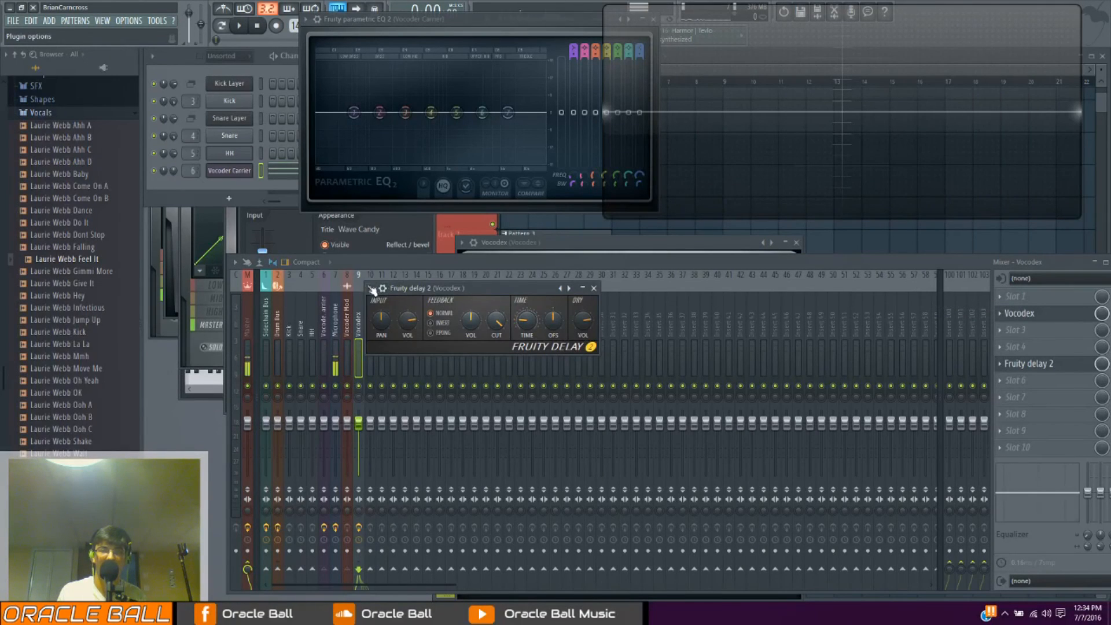
{"action": "left_click", "coordinate": [371, 288]}
{"action": "mouse_move", "coordinate": [440, 321]}
{"action": "left_click", "coordinate": [533, 355]}
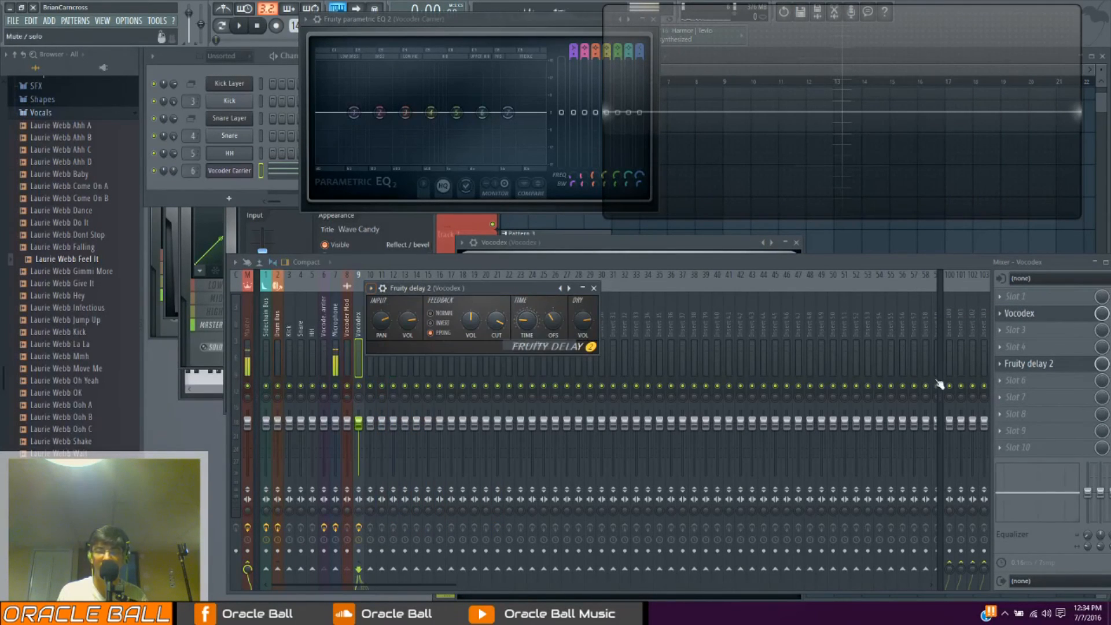
{"action": "left_click", "coordinate": [1093, 366]}
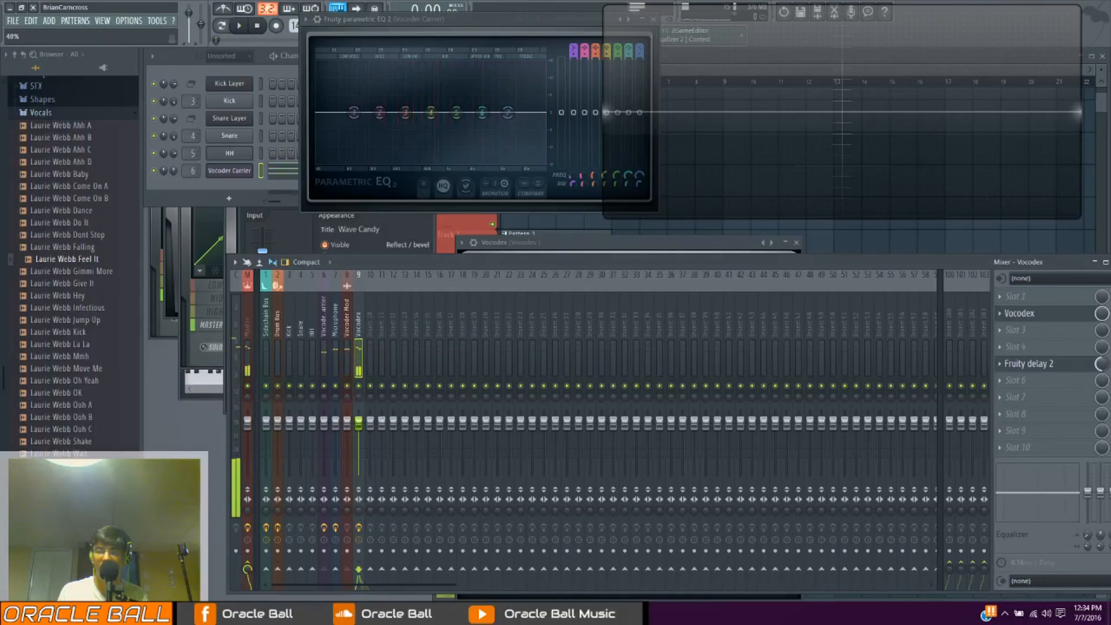
Add Fruity Reeverb 2 to slot 7 of the Vocodex mixer track while auditioning the vocoder
{"action": "key", "text": "space"}
{"action": "left_click", "coordinate": [1070, 396]}
{"action": "left_click", "coordinate": [984, 328]}
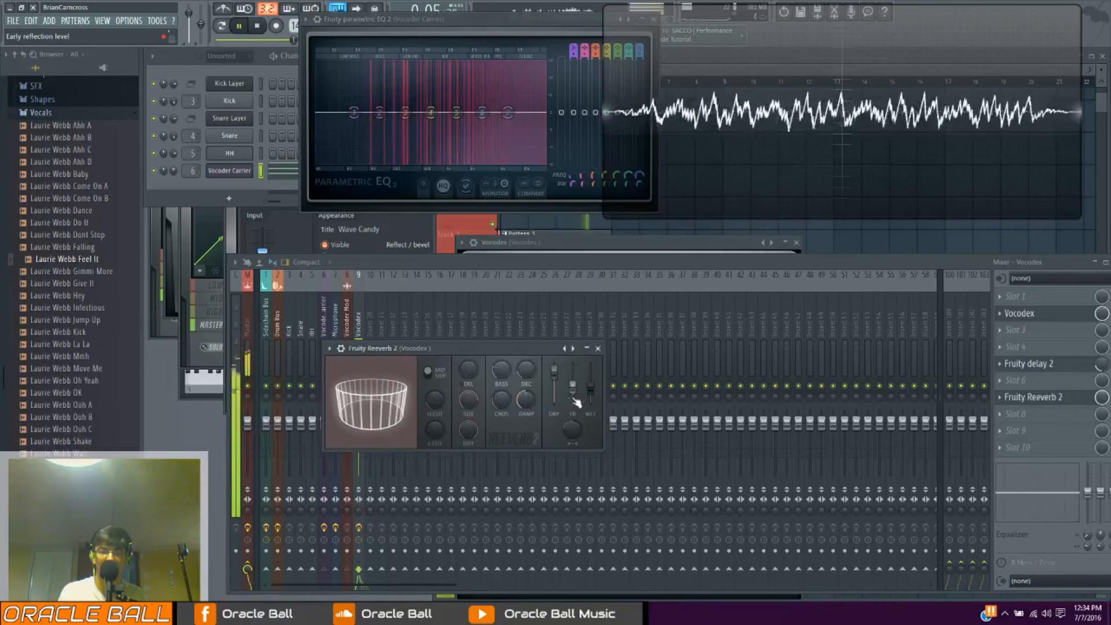
{"action": "key", "text": "space"}
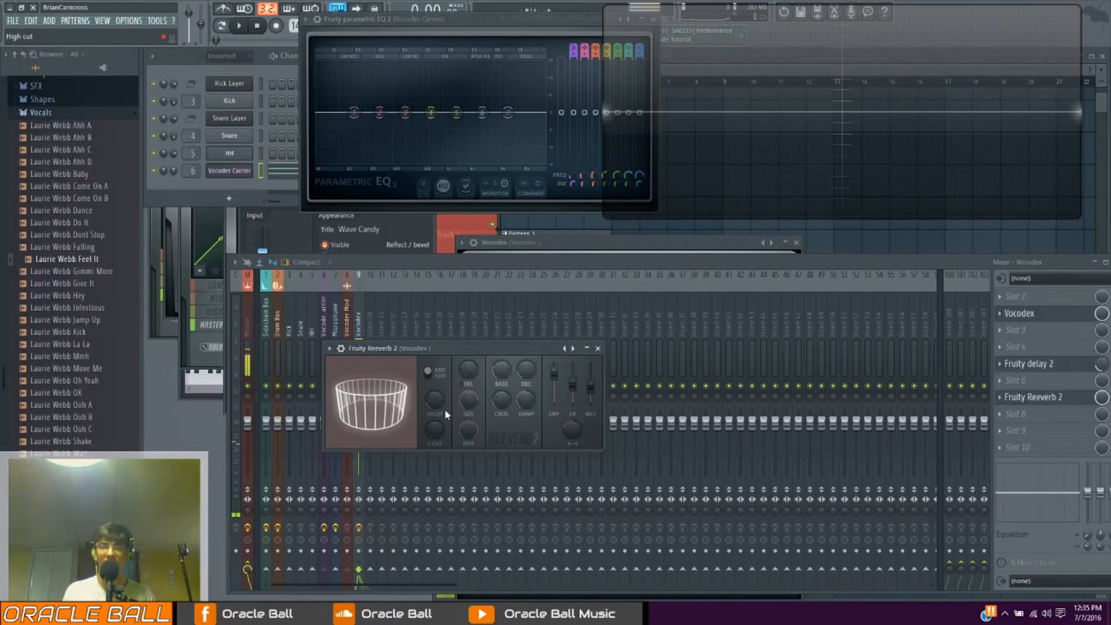
Set Vocodex to 17 bands and raise the first mixer-section fader to 1.6 dB during playback, then stop and close the plugin
{"action": "key", "text": "space"}
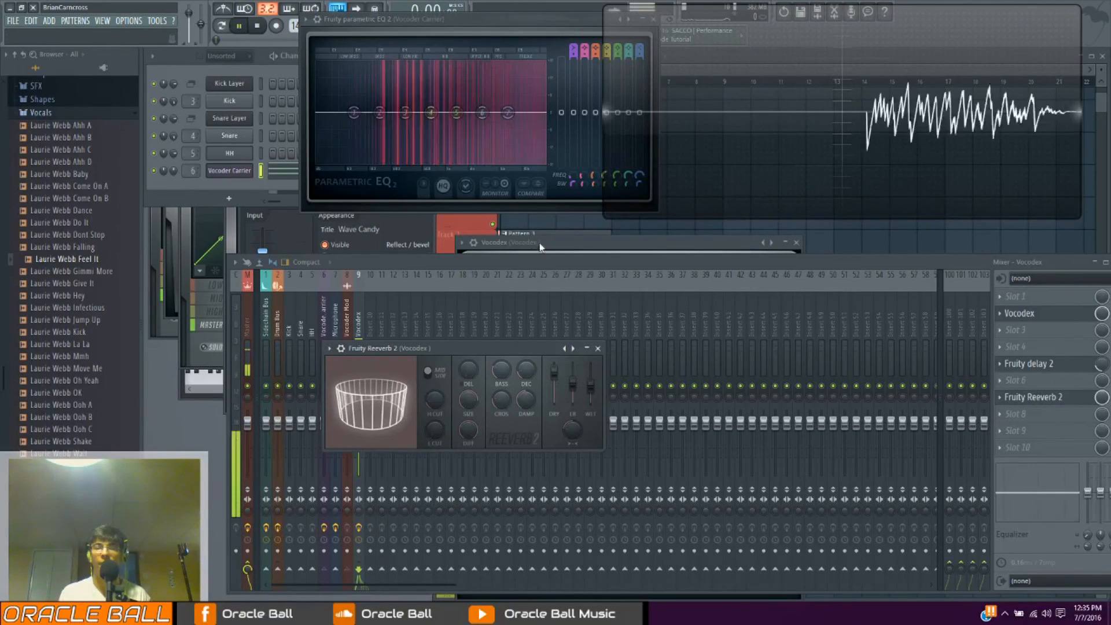
{"action": "left_click", "coordinate": [633, 380]}
{"action": "left_click_drag", "start_coordinate": [635, 406], "coordinate": [635, 402]}
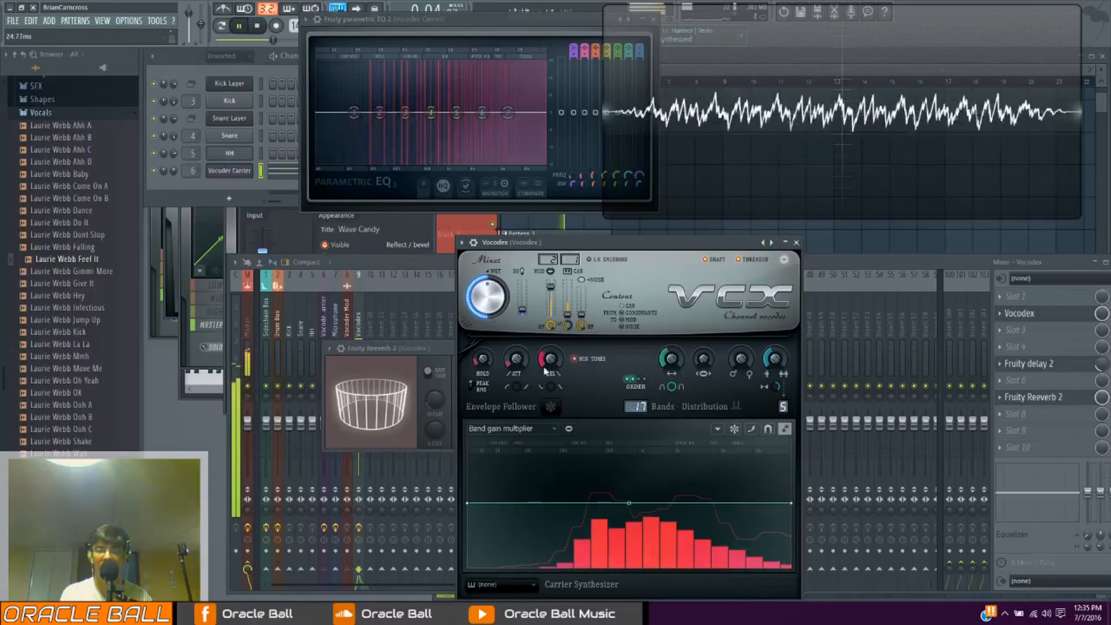
{"action": "left_click_drag", "start_coordinate": [522, 310], "coordinate": [523, 292]}
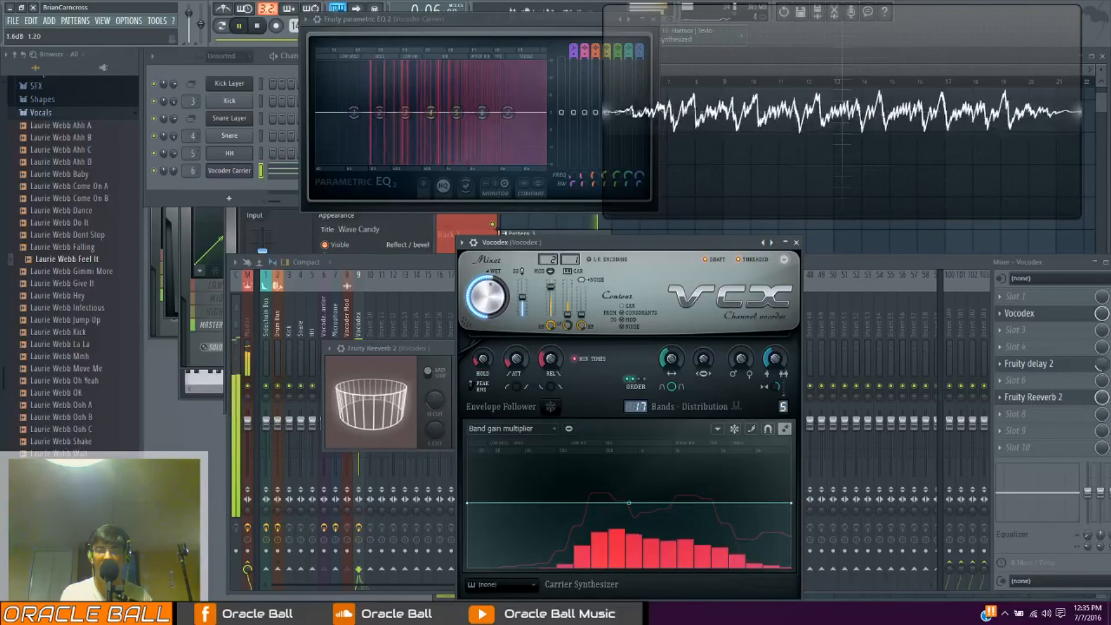
{"action": "key", "text": "space"}
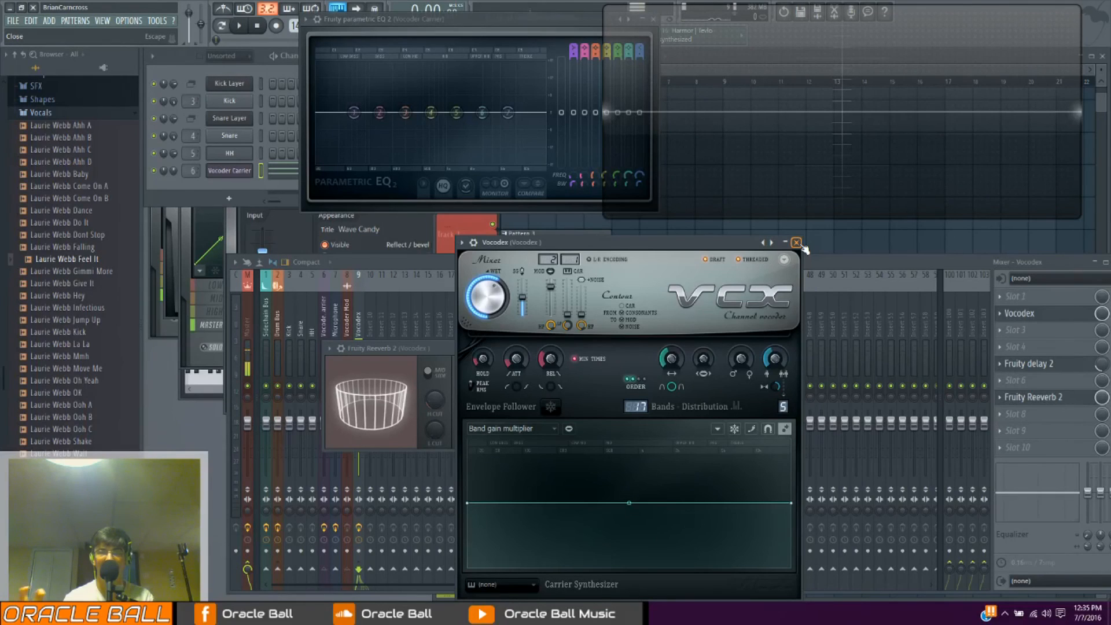
{"action": "left_click", "coordinate": [796, 242]}
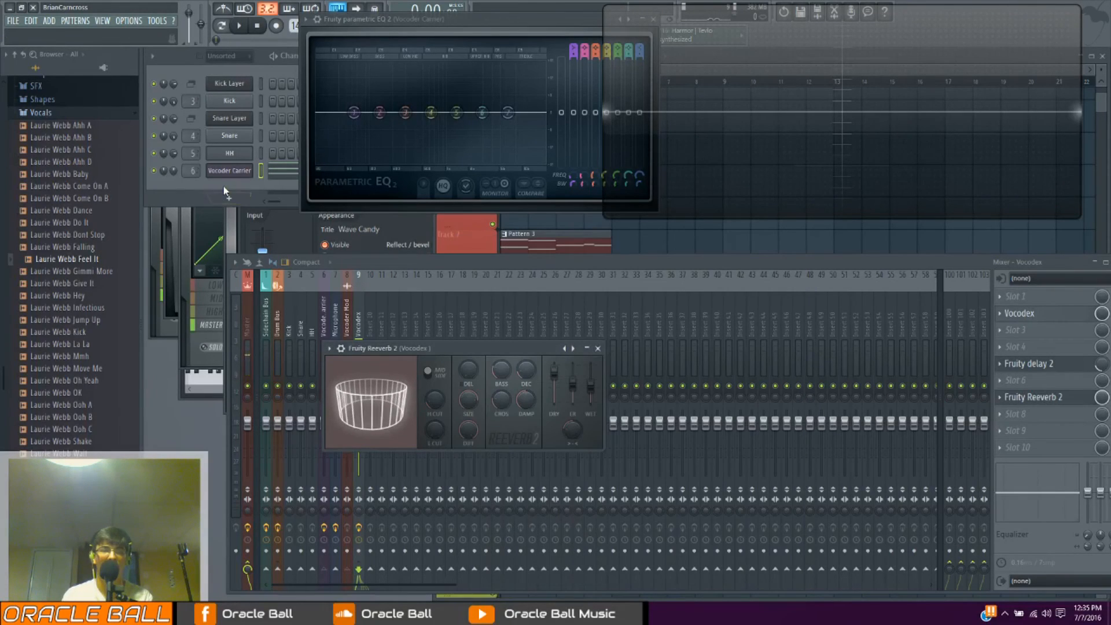
Move the equalizer window aside, switch to Pattern 4 and add a new 3x Osc channel
{"action": "left_click_drag", "start_coordinate": [501, 33], "coordinate": [511, 139]}
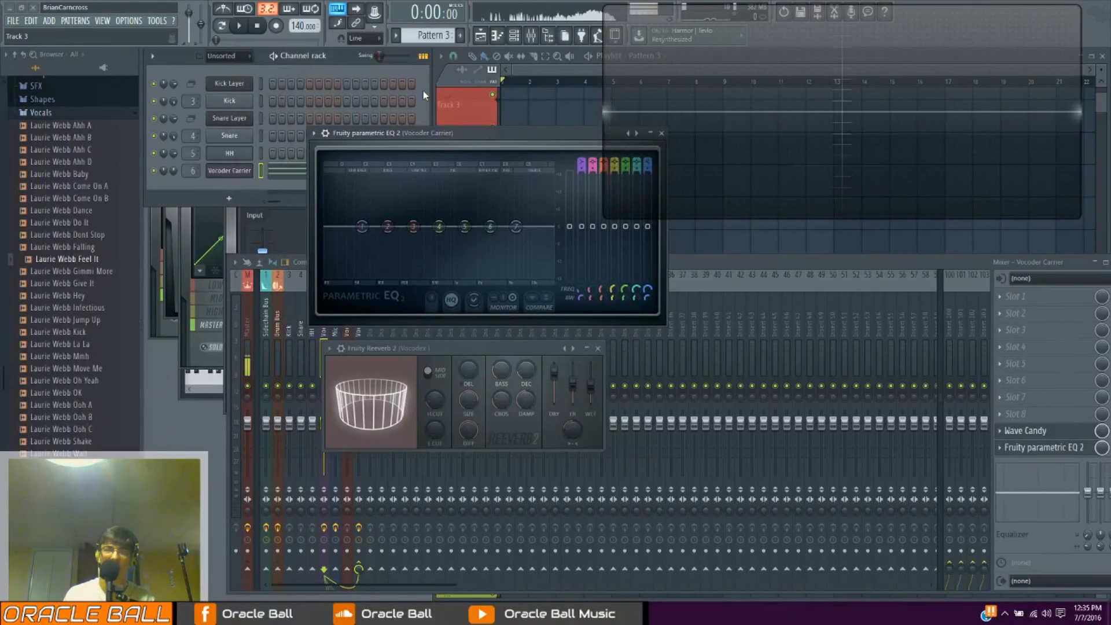
{"action": "left_click_drag", "start_coordinate": [573, 148], "coordinate": [605, 63]}
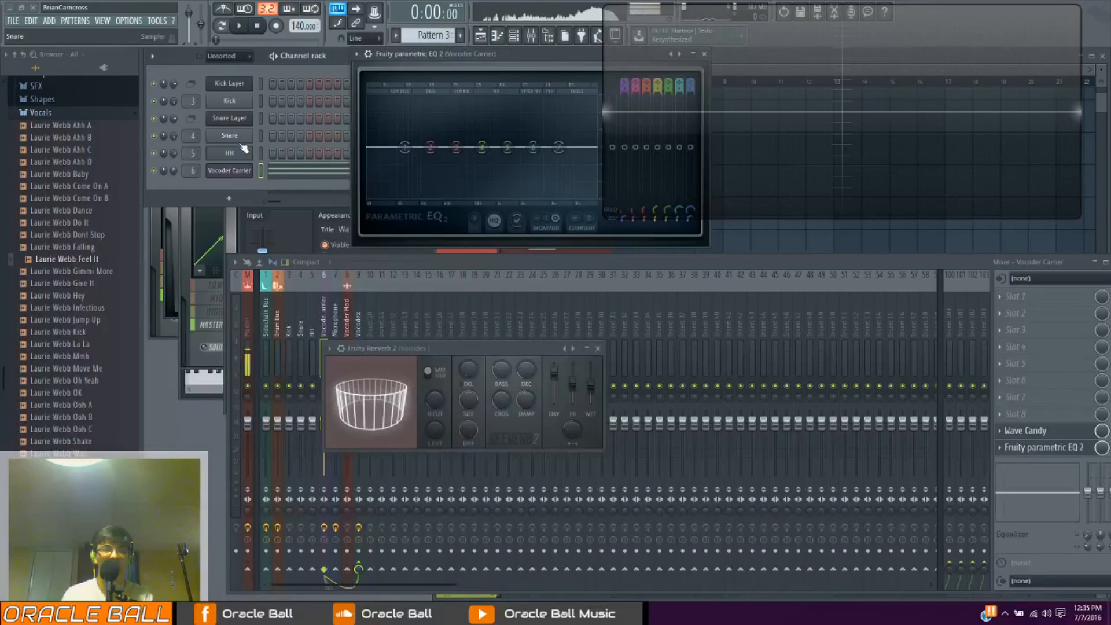
{"action": "left_click", "coordinate": [229, 198]}
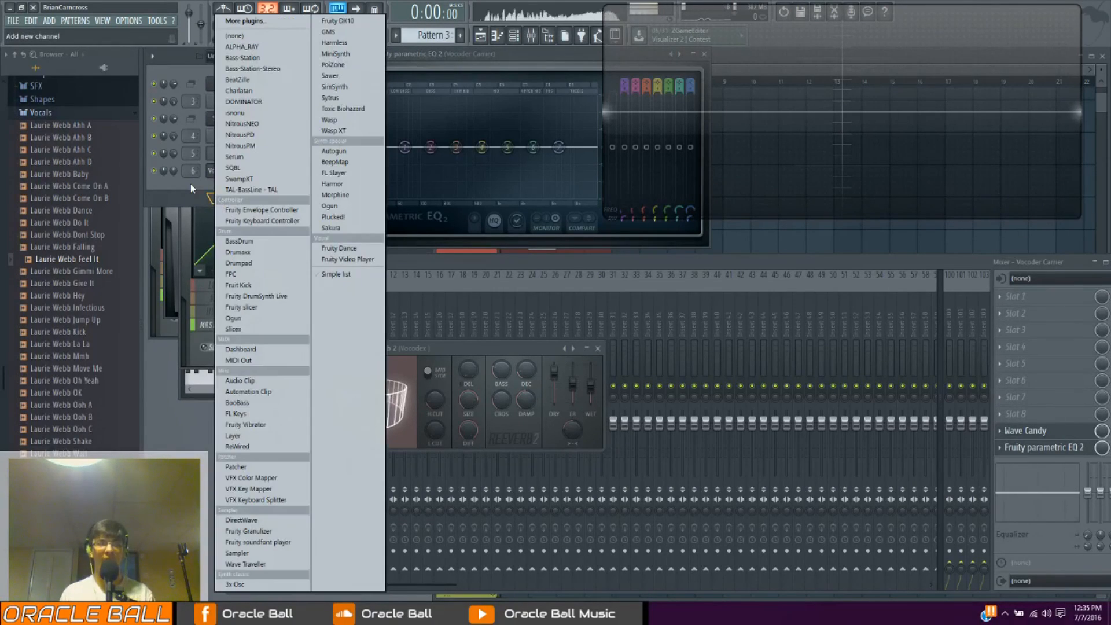
{"action": "left_click", "coordinate": [189, 184]}
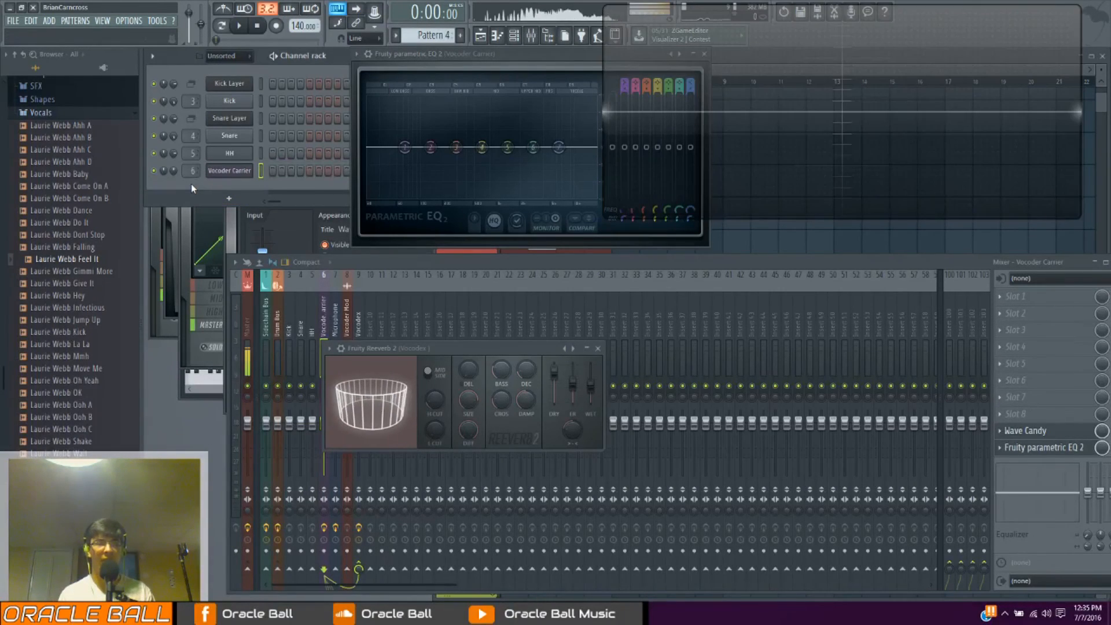
{"action": "left_click", "coordinate": [229, 198]}
{"action": "left_click", "coordinate": [260, 585]}
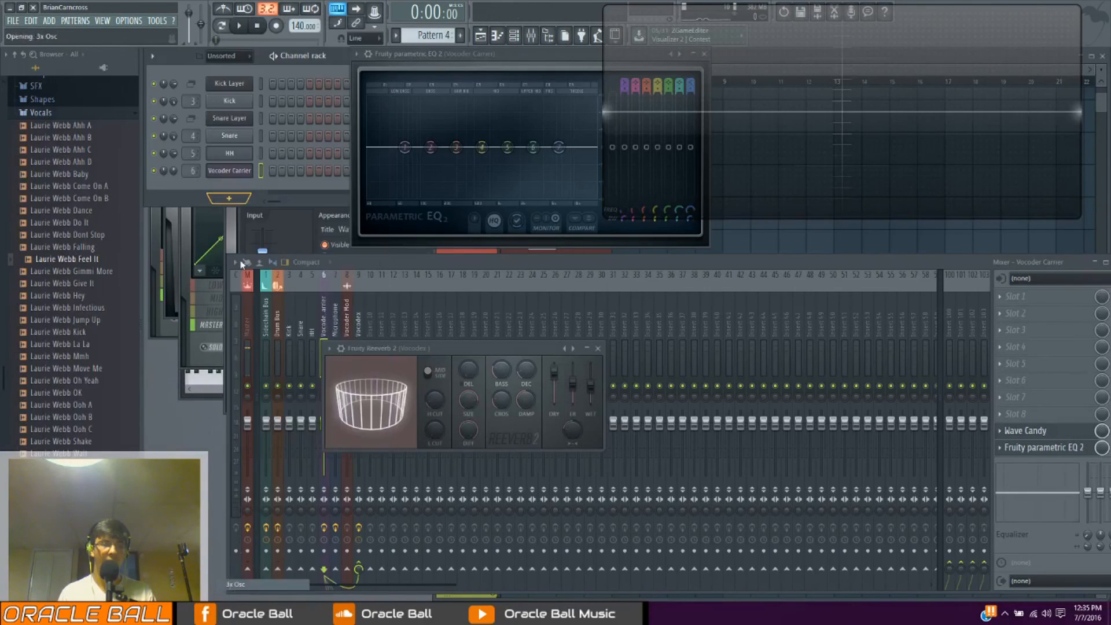
Set oscillator 1 of the new 3x Osc to a saw wave, lower its coarse pitch and oscillator 2's level, and audition a note
{"action": "left_click_drag", "start_coordinate": [514, 356], "coordinate": [513, 458]}
{"action": "left_click_drag", "start_coordinate": [403, 295], "coordinate": [403, 324]}
{"action": "key", "text": "c"}
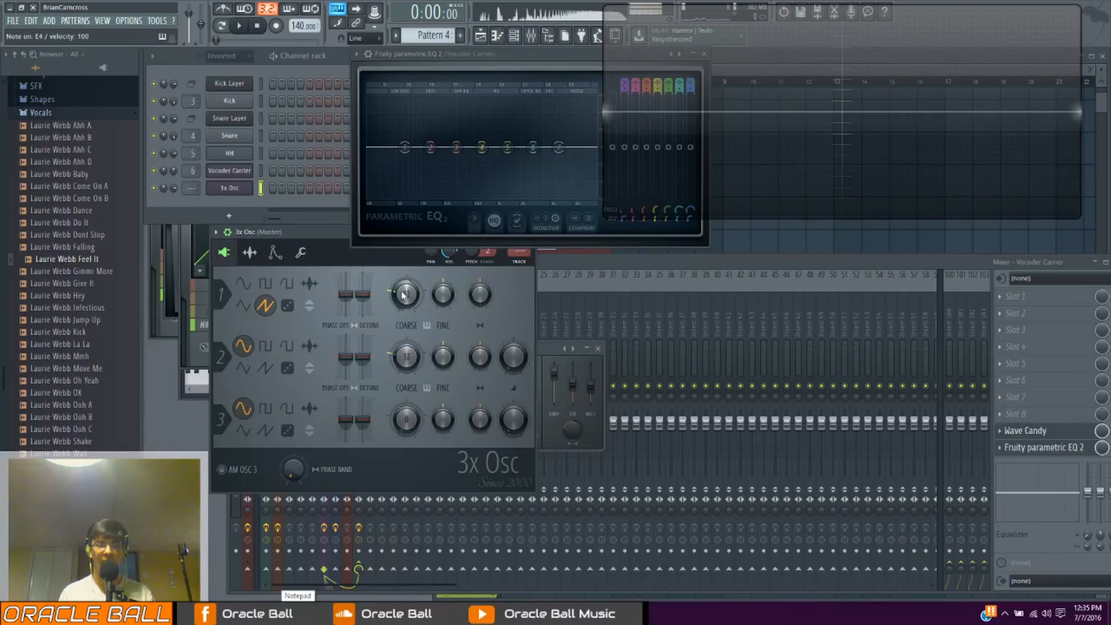
Link the 3x Osc channel to a free mixer track, rearrange the analyser windows and reroute the channel to mixer track 6
{"action": "left_click_drag", "start_coordinate": [315, 236], "coordinate": [288, 267]}
{"action": "key", "text": "ctrl+l"}
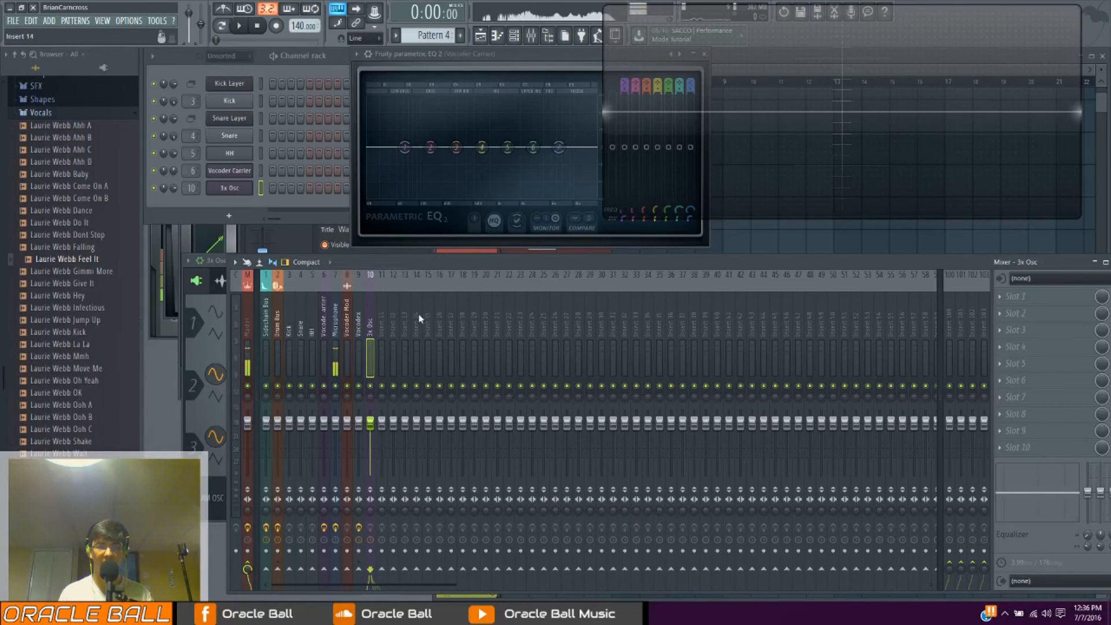
{"action": "left_click_drag", "start_coordinate": [487, 63], "coordinate": [449, 40]}
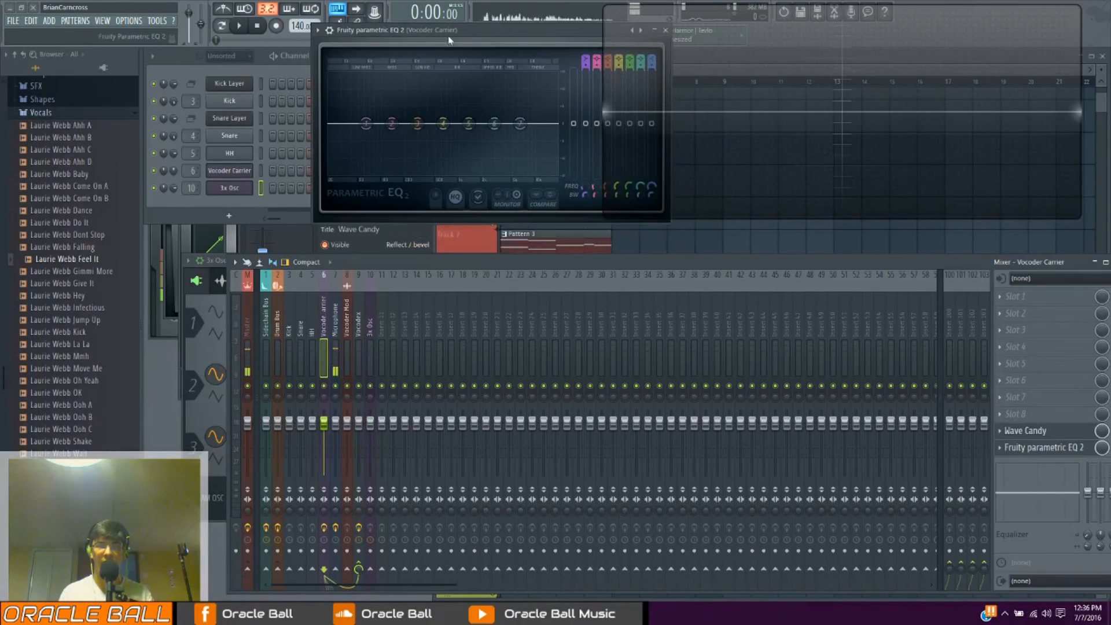
{"action": "left_click_drag", "start_coordinate": [737, 44], "coordinate": [759, 53]}
{"action": "left_click_drag", "start_coordinate": [561, 35], "coordinate": [533, 33]}
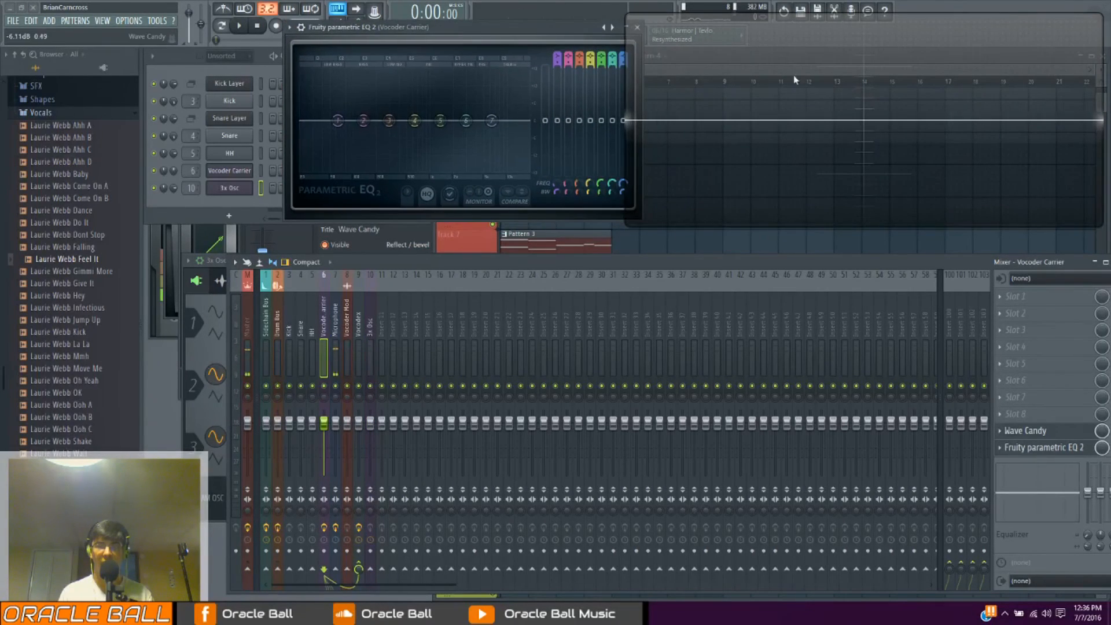
{"action": "left_click_drag", "start_coordinate": [192, 188], "coordinate": [192, 197]}
Rename mixer track 6 as "3xosc"
{"action": "right_click", "coordinate": [325, 272]}
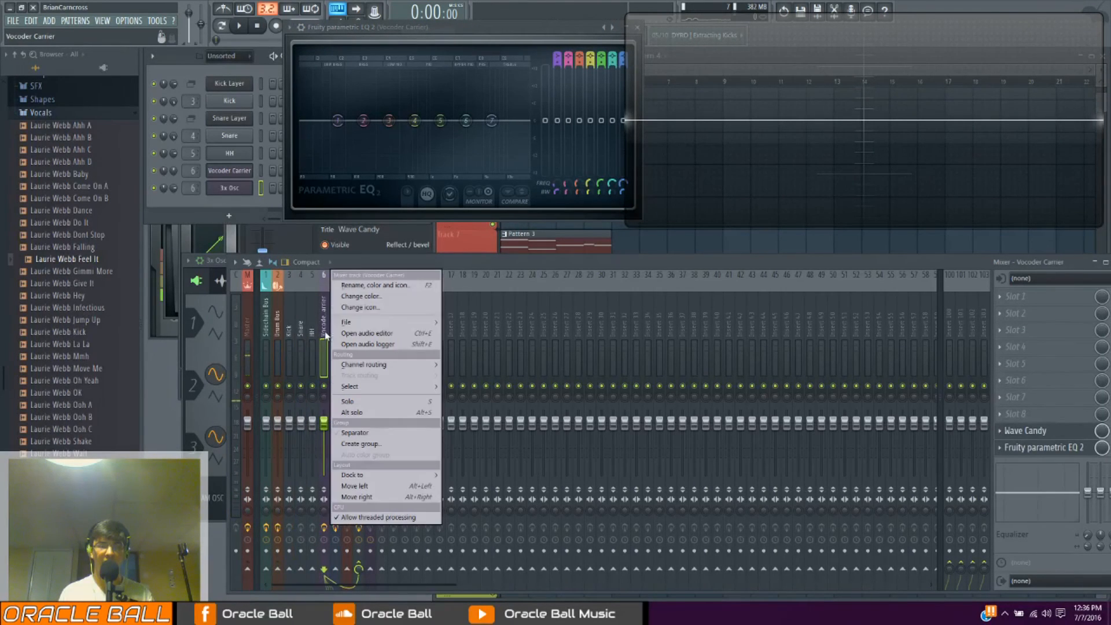
{"action": "left_click", "coordinate": [359, 280]}
{"action": "type", "text": "3xosc"}
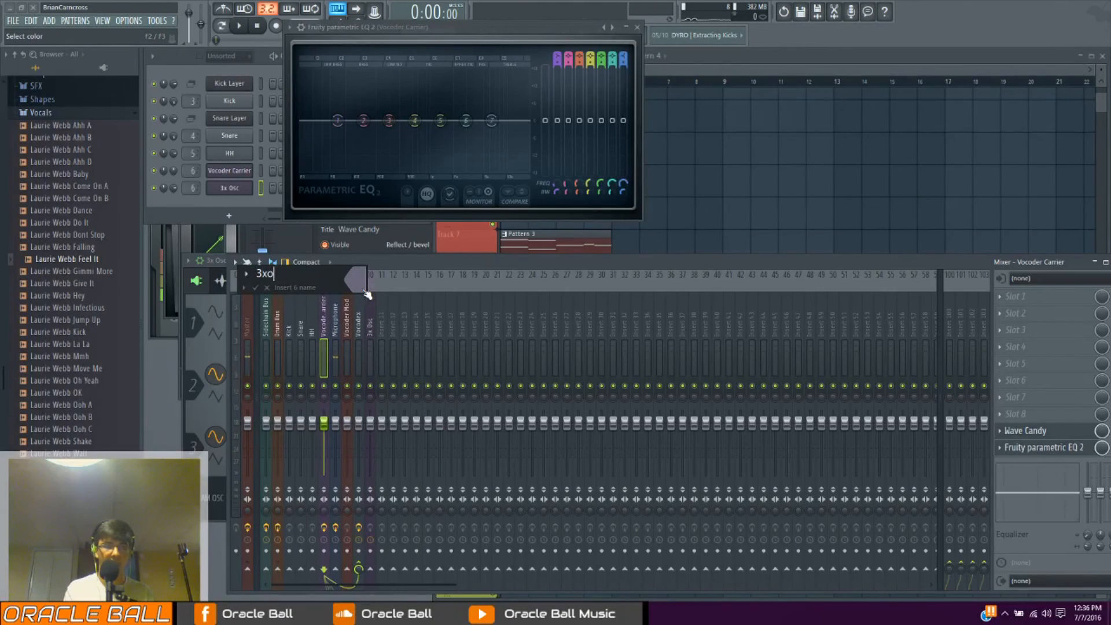
{"action": "key", "text": "Return"}
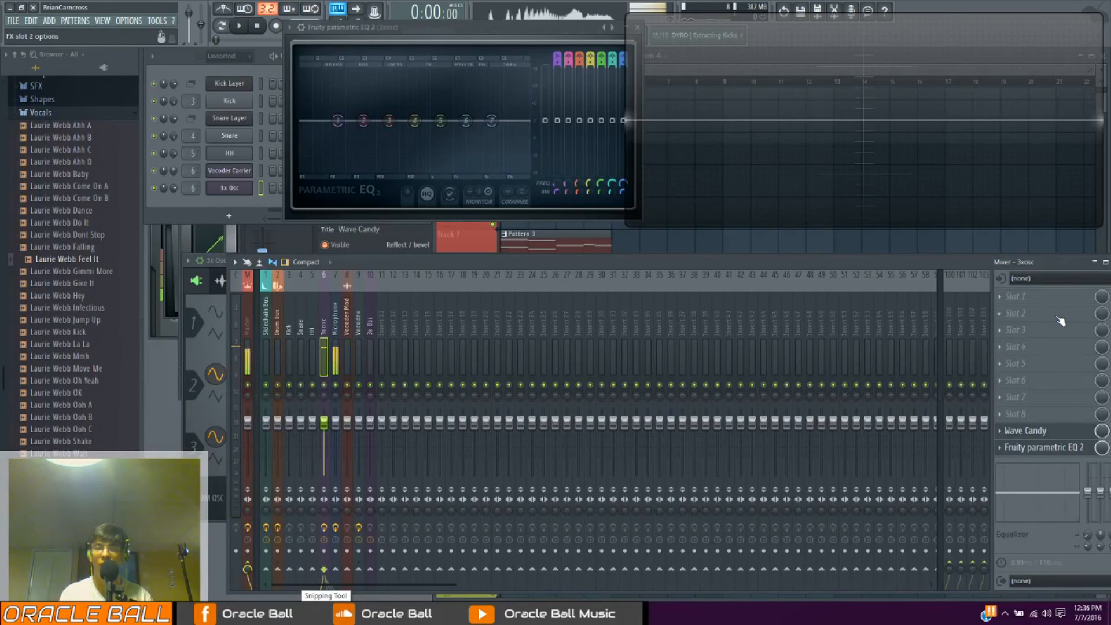
Load Maximus in slot 2 of the 3xosc mixer track and move its window clear of the equalizer
{"action": "left_click", "coordinate": [1021, 313]}
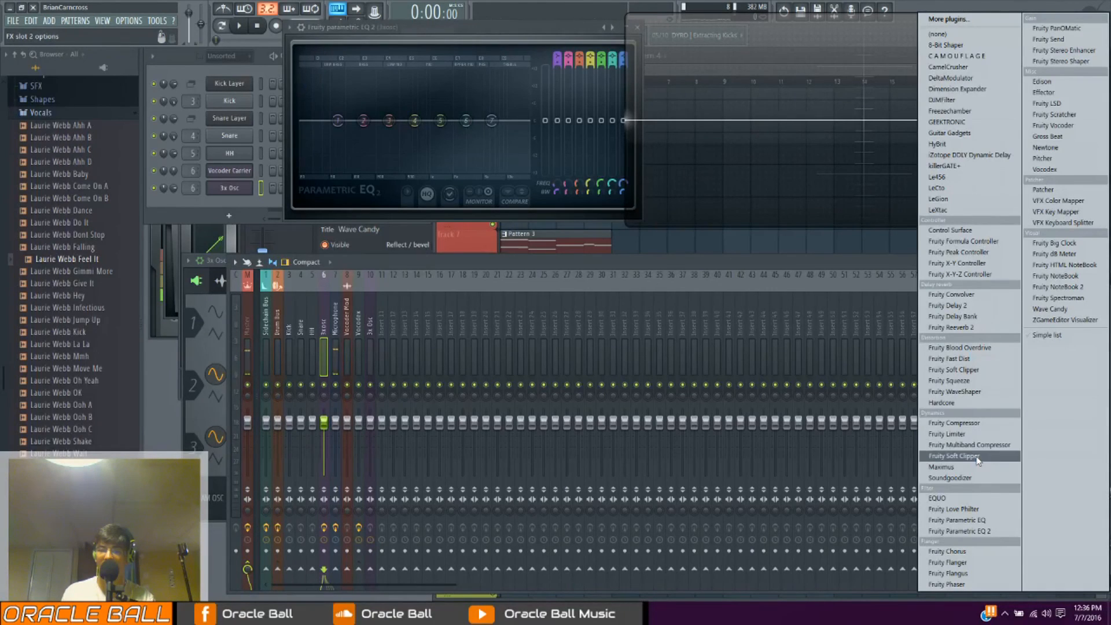
{"action": "left_click", "coordinate": [955, 467]}
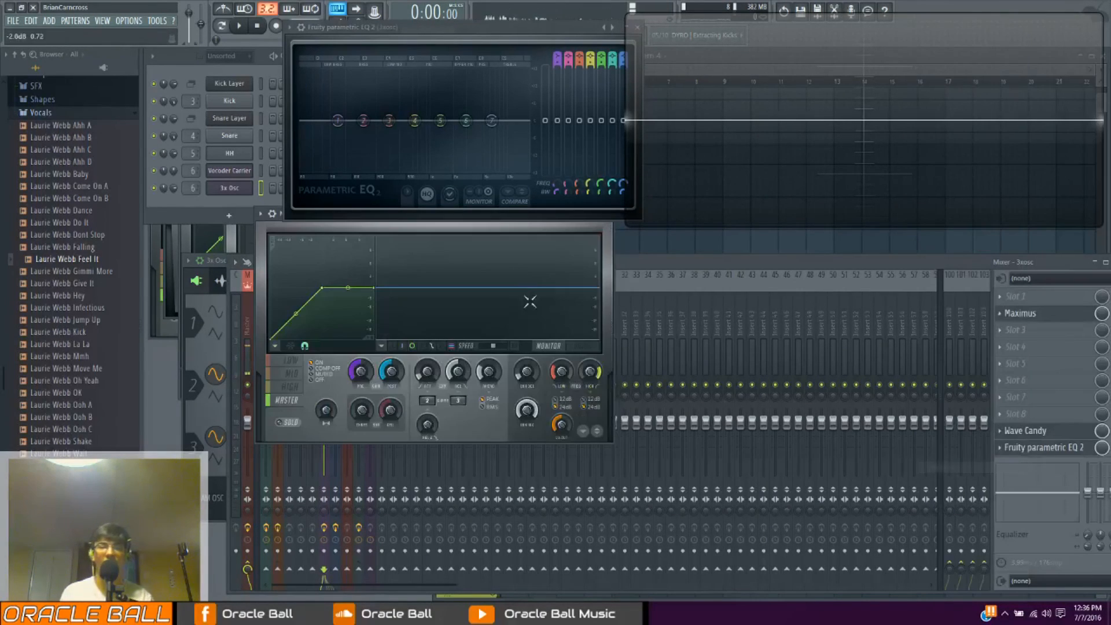
{"action": "left_click", "coordinate": [272, 214]}
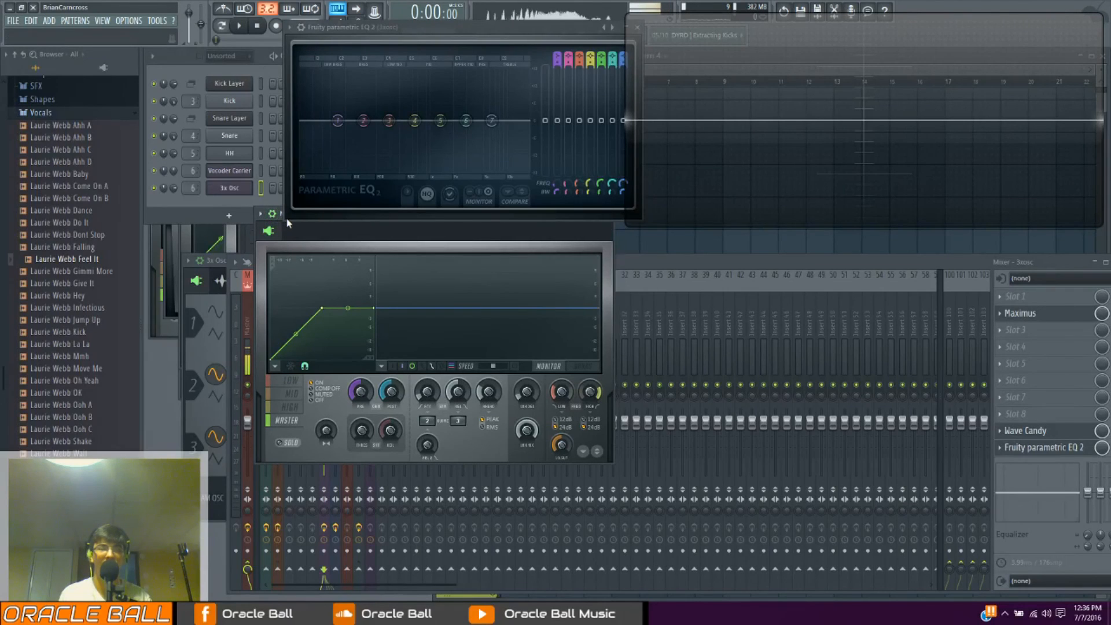
{"action": "left_click_drag", "start_coordinate": [367, 37], "coordinate": [397, 22]}
{"action": "left_click_drag", "start_coordinate": [330, 213], "coordinate": [439, 231]}
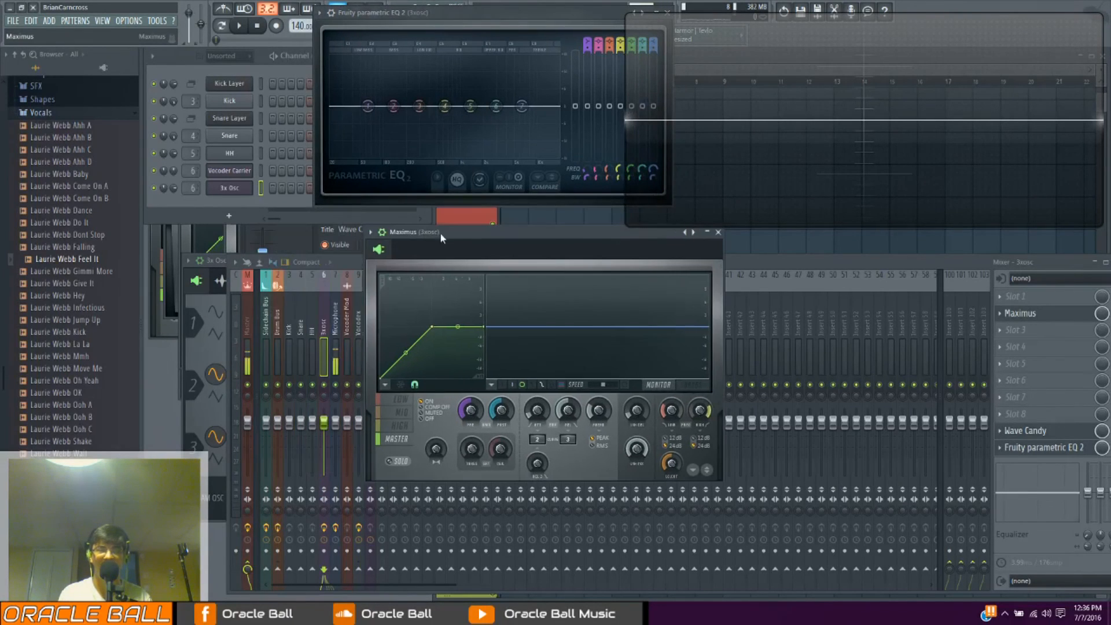
{"action": "left_click", "coordinate": [384, 232]}
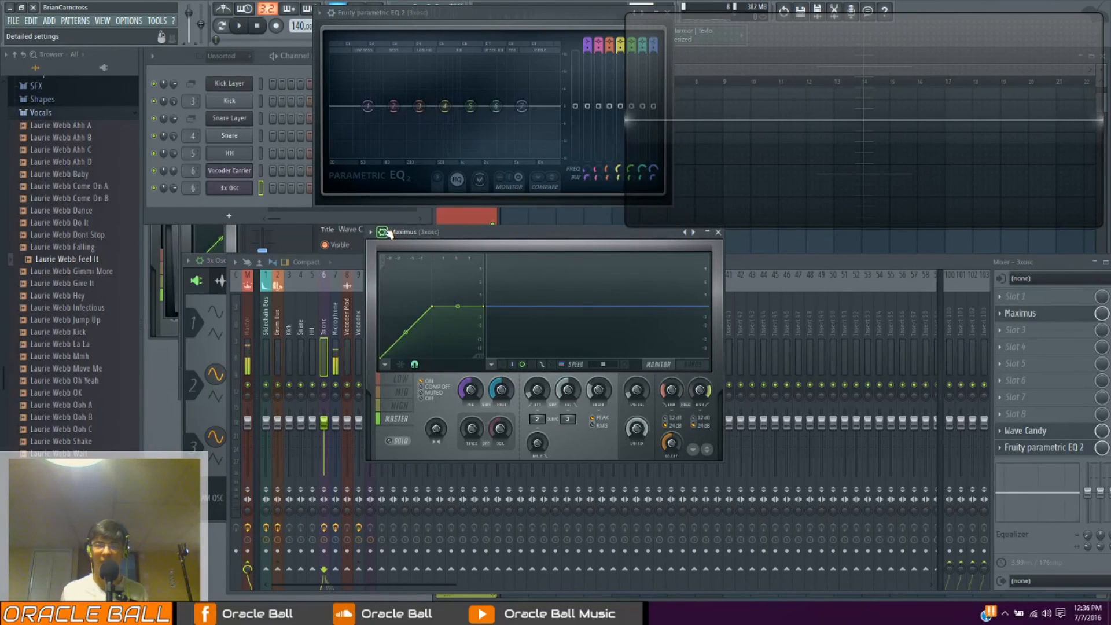
{"action": "left_click_drag", "start_coordinate": [432, 232], "coordinate": [566, 266]}
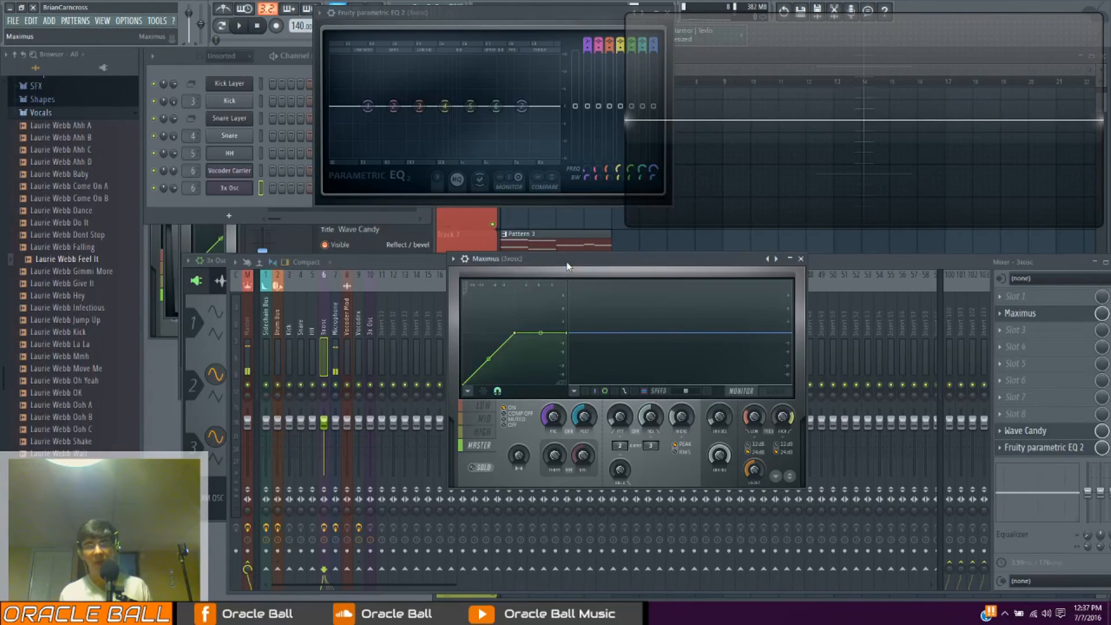
{"action": "left_click_drag", "start_coordinate": [566, 267], "coordinate": [563, 239]}
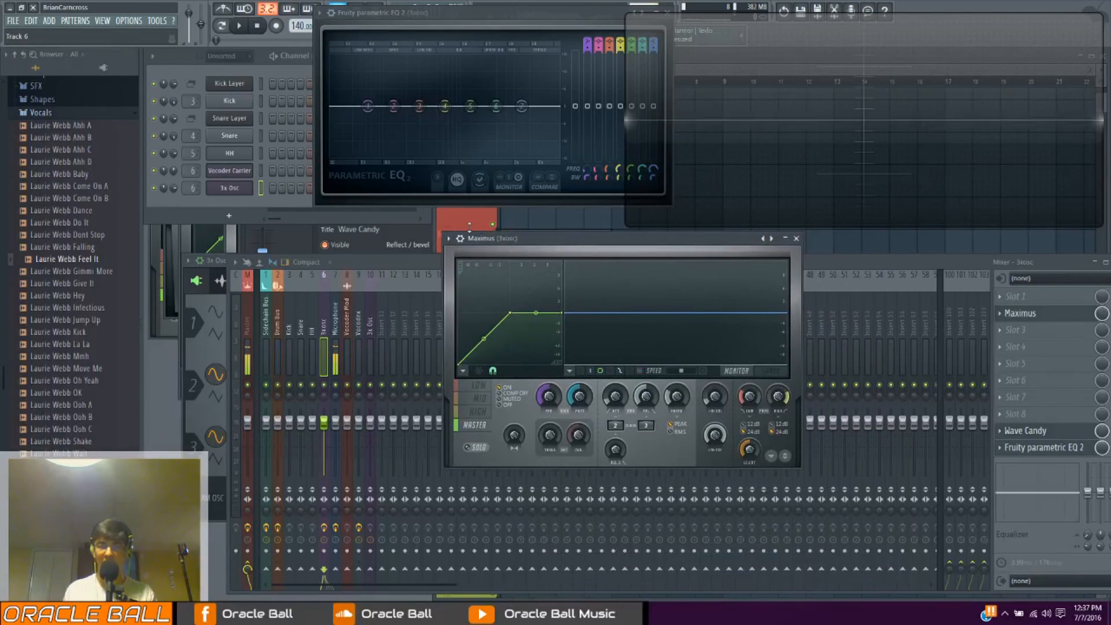
{"action": "left_click_drag", "start_coordinate": [488, 252], "coordinate": [392, 282]}
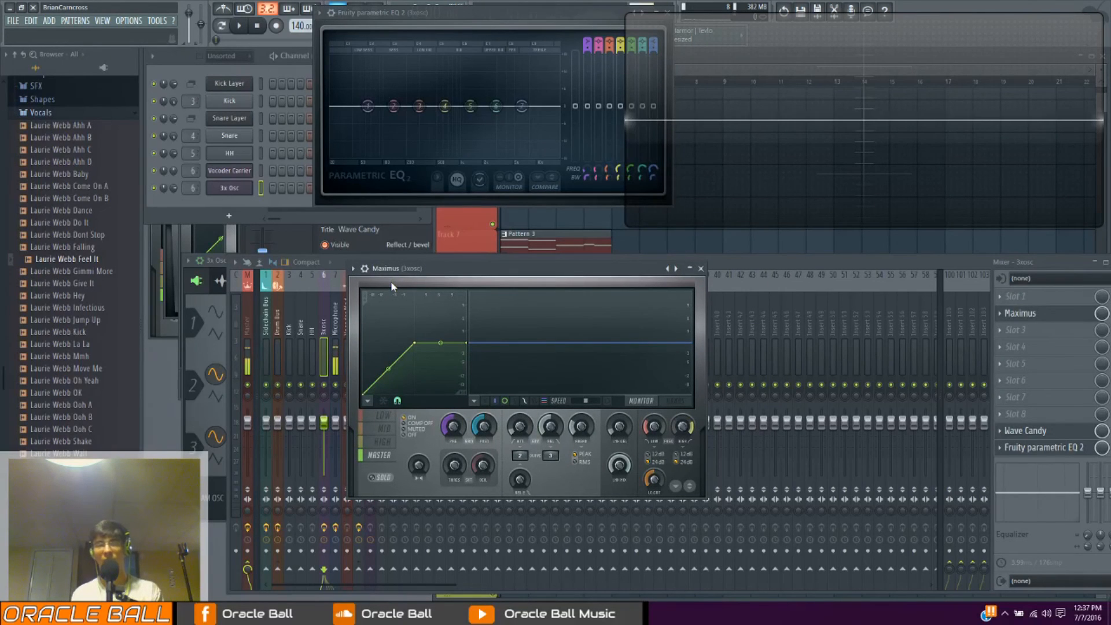
Switch the Maximus display to the band view and examine the Low, Mid, High and Master bands in turn
{"action": "left_click", "coordinate": [686, 404]}
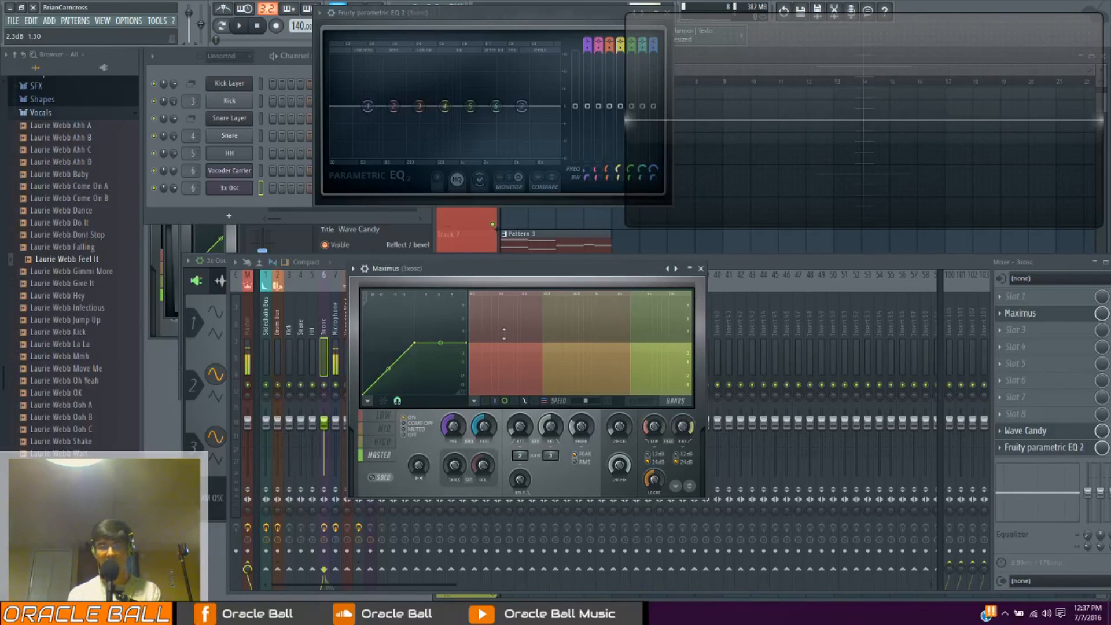
{"action": "left_click", "coordinate": [381, 415]}
{"action": "left_click", "coordinate": [384, 428]}
{"action": "left_click", "coordinate": [384, 444]}
{"action": "left_click", "coordinate": [387, 458]}
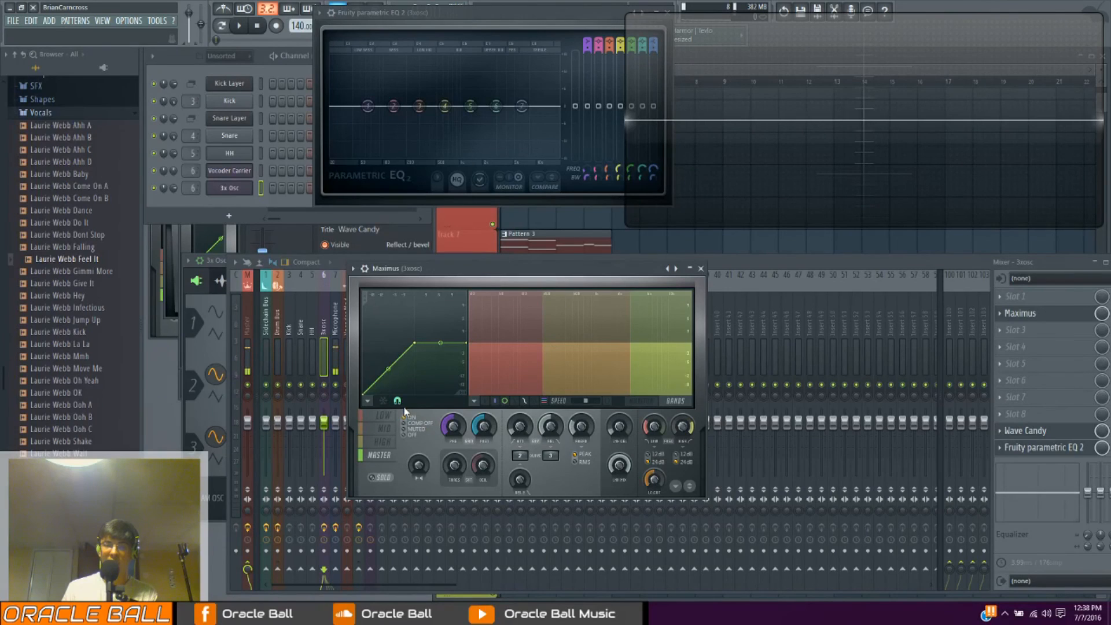
Add Fruity Limiter to slot 5 of the 3xosc mixer track
{"action": "left_click", "coordinate": [1016, 363]}
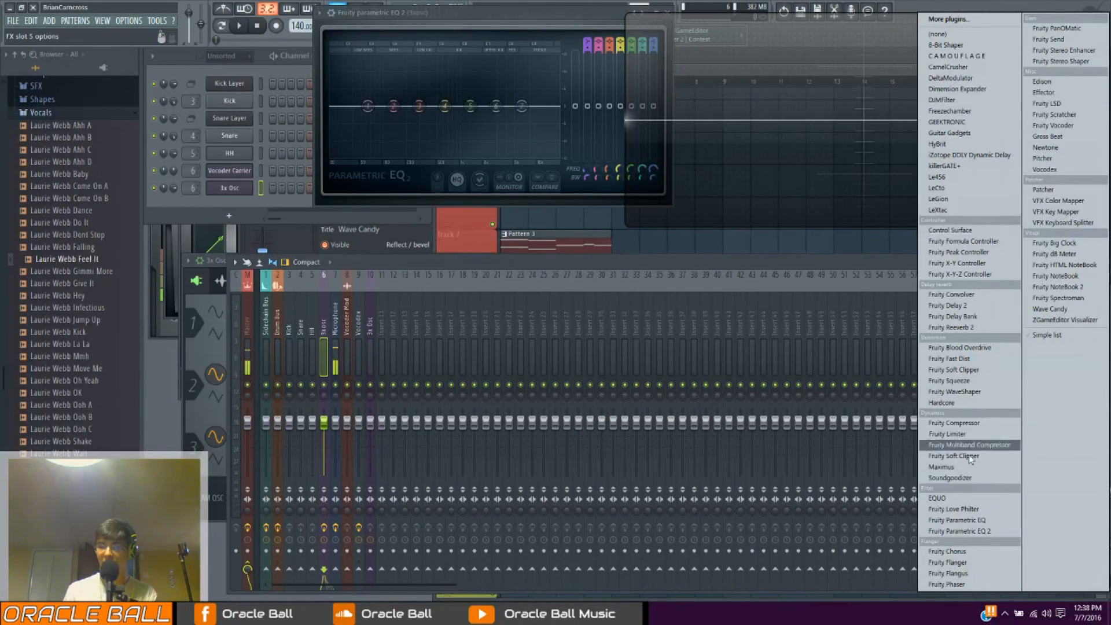
{"action": "left_click", "coordinate": [971, 435]}
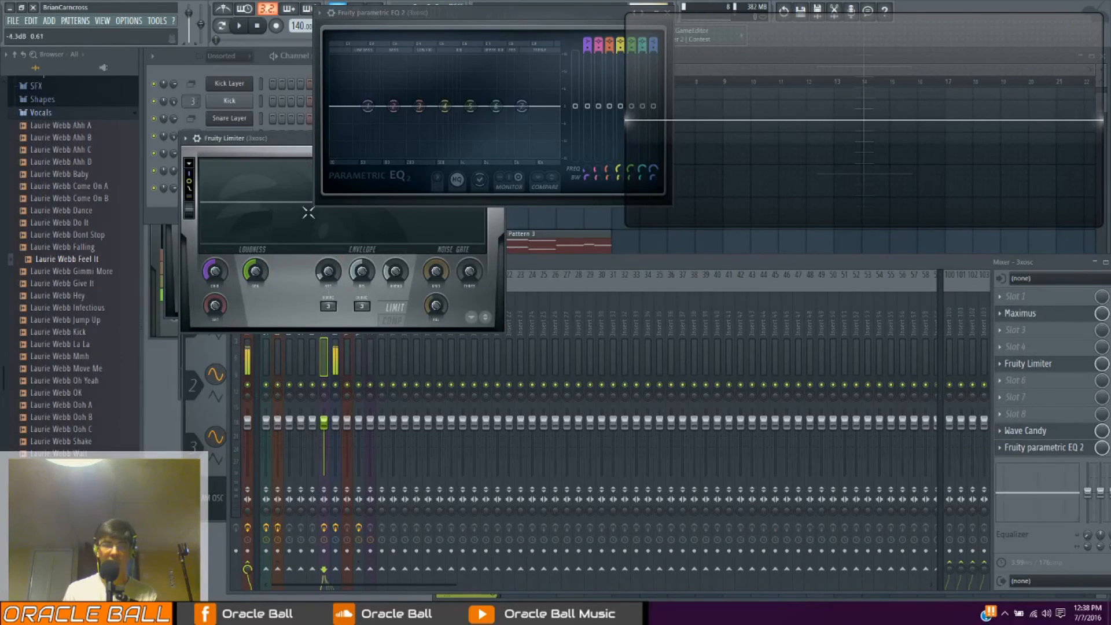
Switch Fruity Limiter to compressor mode and move its window over the mixer, clear of the equalizer
{"action": "left_click_drag", "start_coordinate": [275, 137], "coordinate": [537, 291]}
{"action": "left_click", "coordinate": [654, 474]}
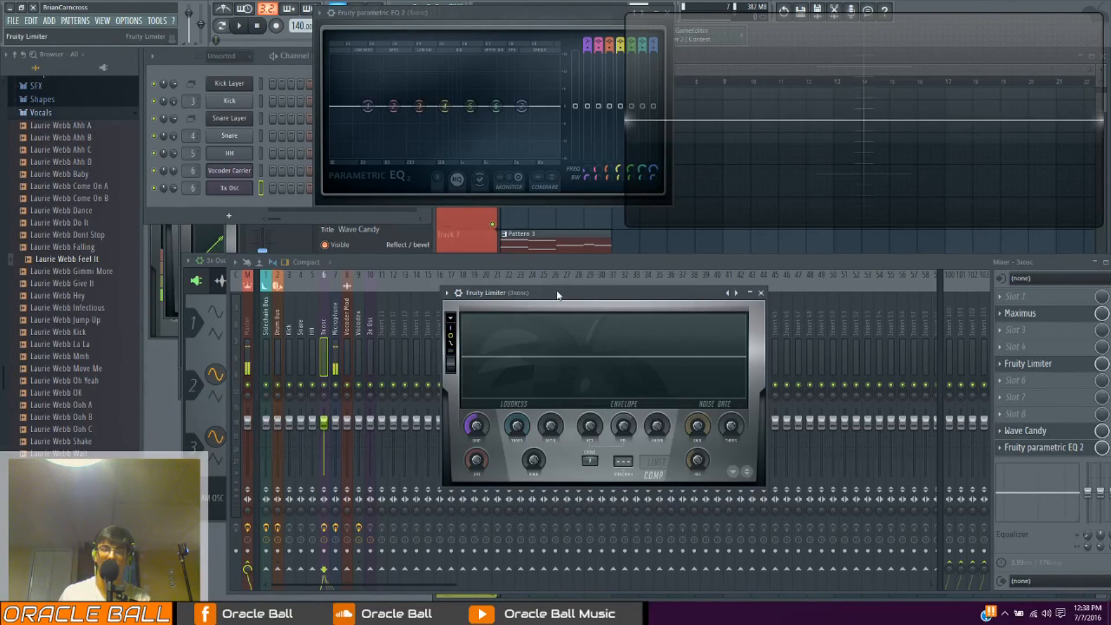
{"action": "left_click_drag", "start_coordinate": [559, 295], "coordinate": [536, 276]}
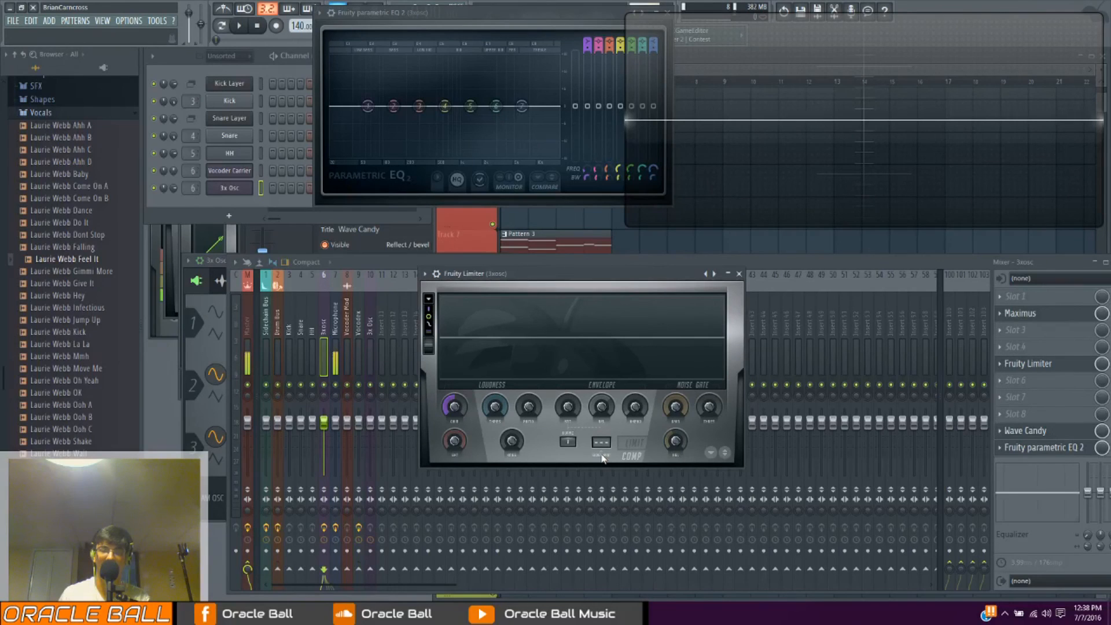
{"action": "left_click_drag", "start_coordinate": [571, 278], "coordinate": [586, 323]}
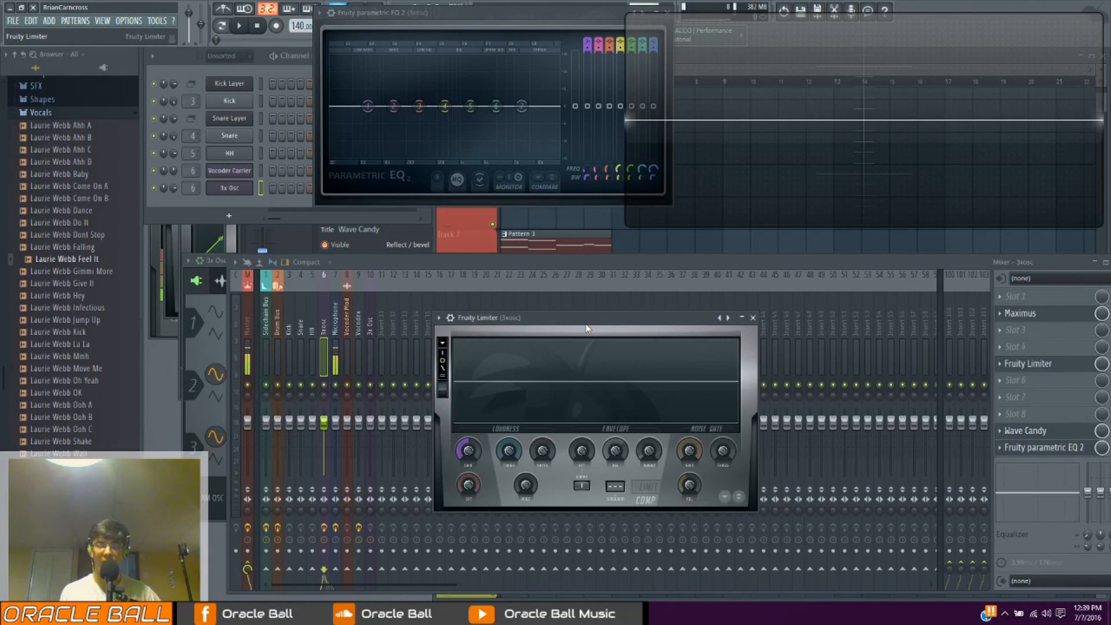
{"action": "left_click_drag", "start_coordinate": [581, 322], "coordinate": [582, 259]}
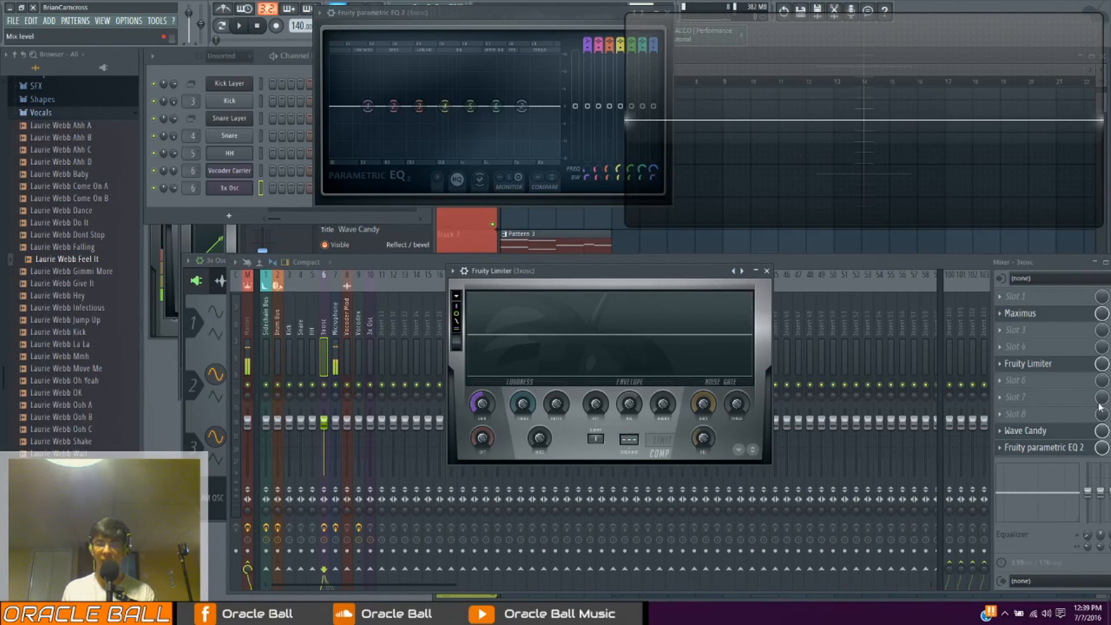
Replace Fruity Limiter in slot 5 with Fruity PanOMatic and reposition its window over the mixer
{"action": "left_click", "coordinate": [1001, 366]}
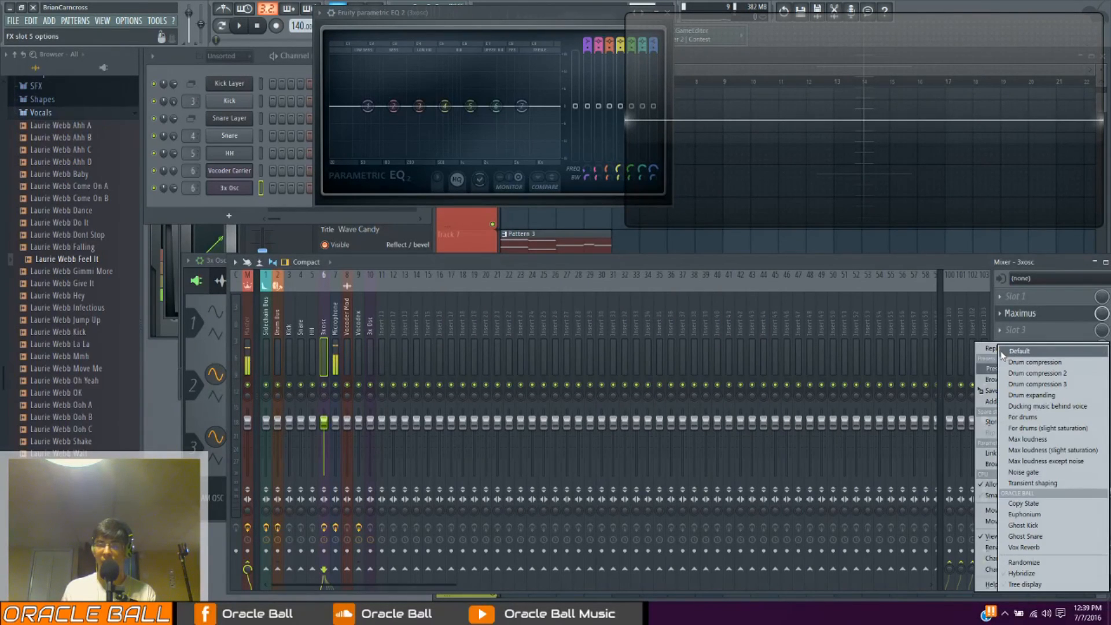
{"action": "mouse_move", "coordinate": [991, 351]}
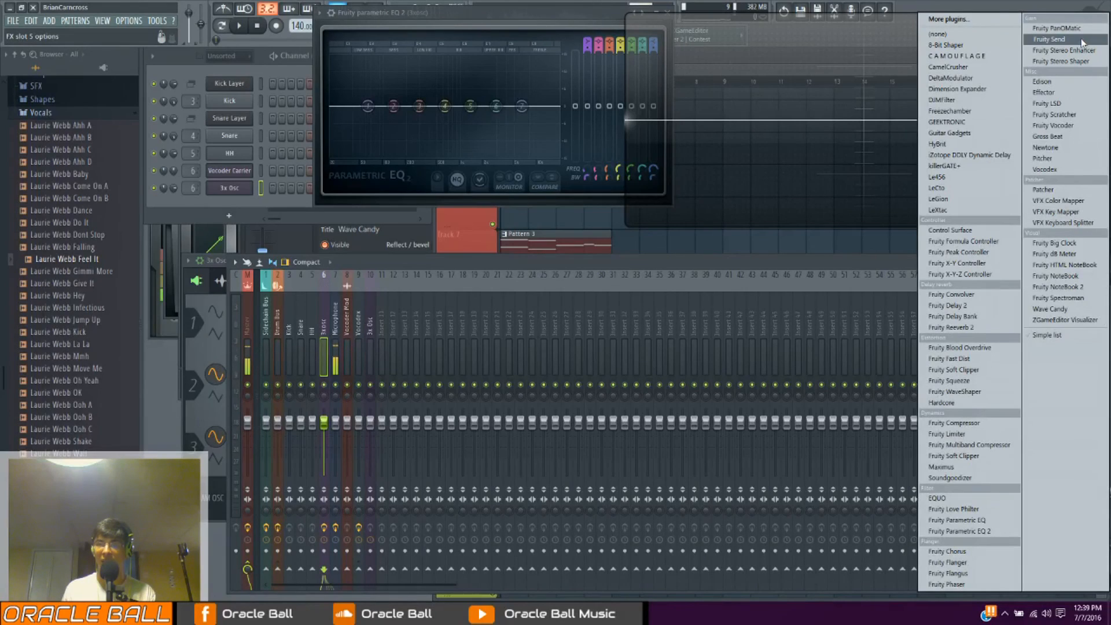
{"action": "left_click", "coordinate": [1056, 27]}
{"action": "left_click_drag", "start_coordinate": [497, 270], "coordinate": [527, 290]}
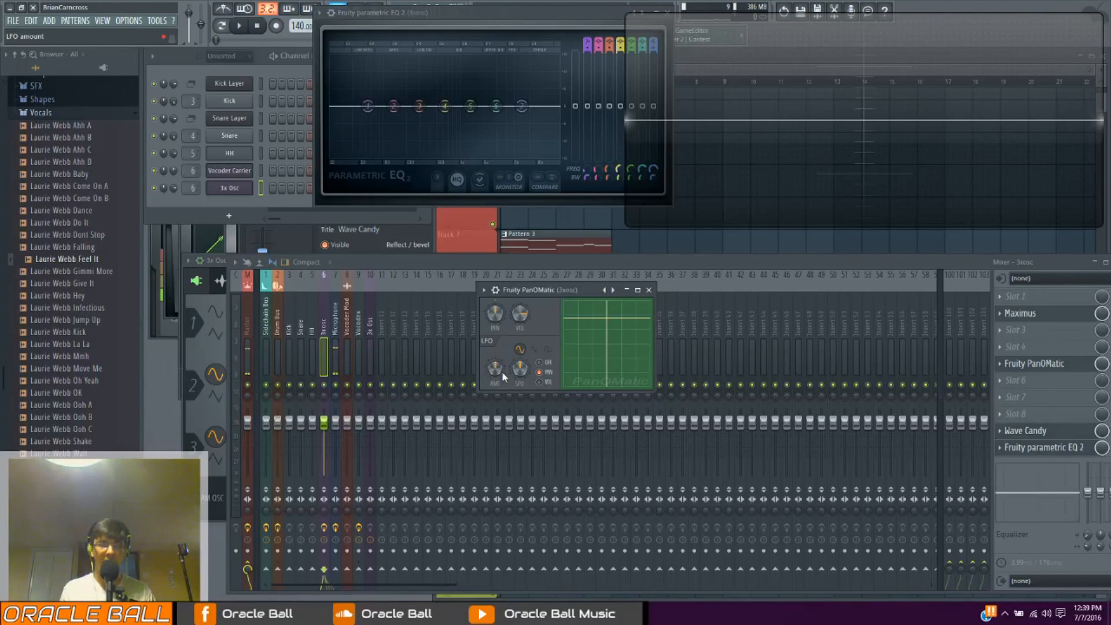
Adjust PanOMatic's LFO, target it to volume with the square wave shape, and play a test note
{"action": "left_click_drag", "start_coordinate": [508, 373], "coordinate": [508, 363]}
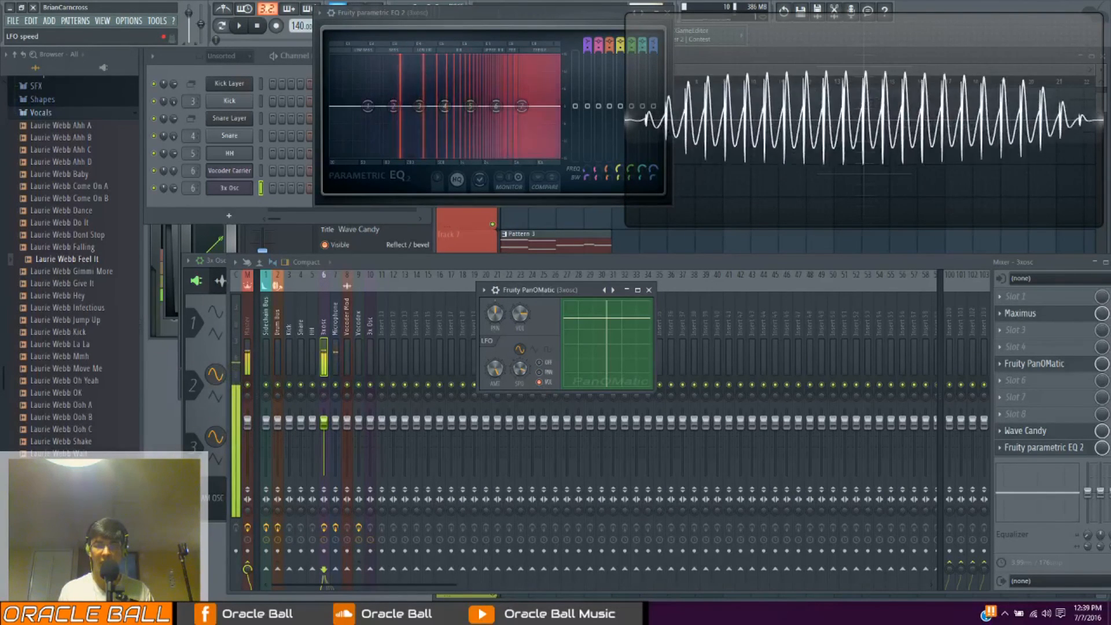
{"action": "left_click", "coordinate": [546, 350]}
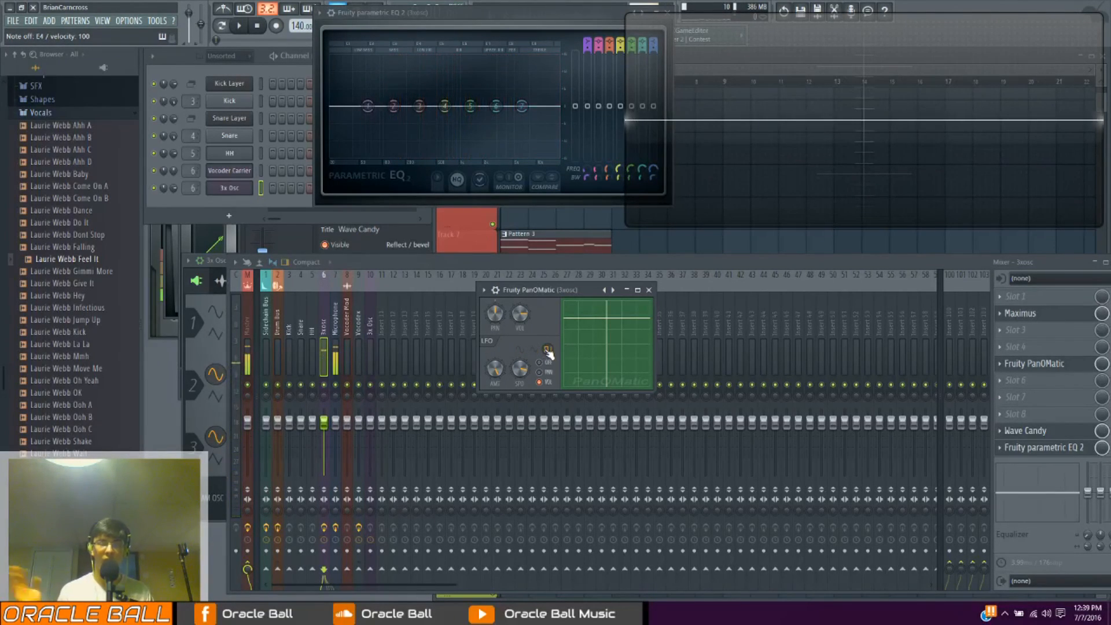
{"action": "key", "text": "c"}
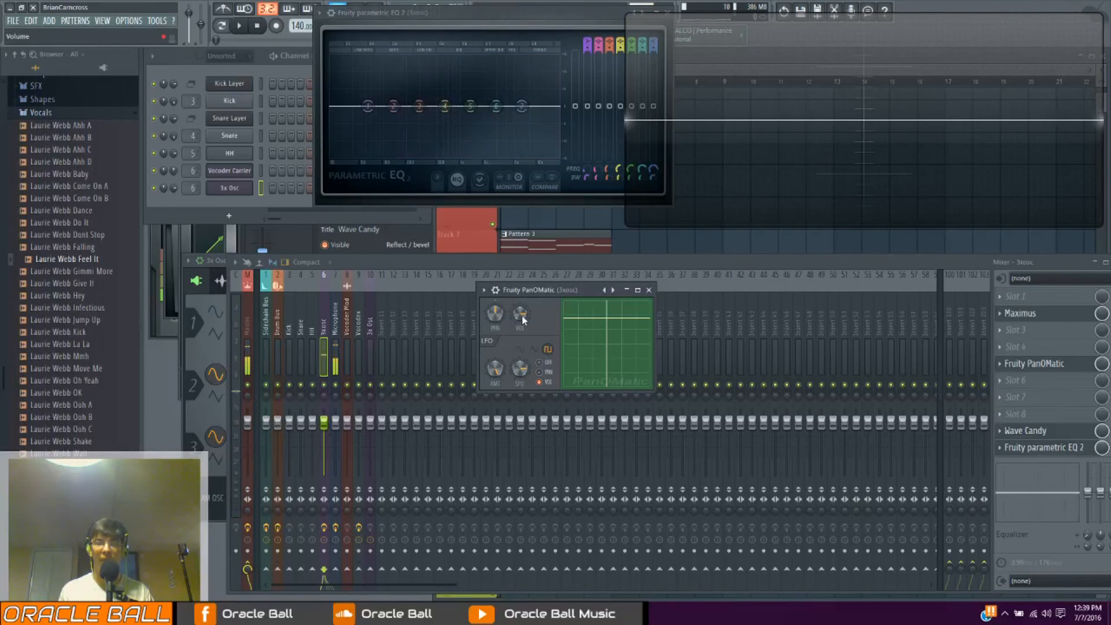
Adjust PanOMatic's volume, switch its LFO off, and shift the pan and volume on the XY pad
{"action": "mouse_move", "coordinate": [520, 313]}
{"action": "left_mouse_down"}
{"action": "mouse_move", "coordinate": [519, 284]}
{"action": "mouse_move", "coordinate": [502, 284]}
{"action": "mouse_move", "coordinate": [495, 319]}
{"action": "mouse_move", "coordinate": [519, 293]}
{"action": "left_mouse_up"}
{"action": "left_click", "coordinate": [539, 362]}
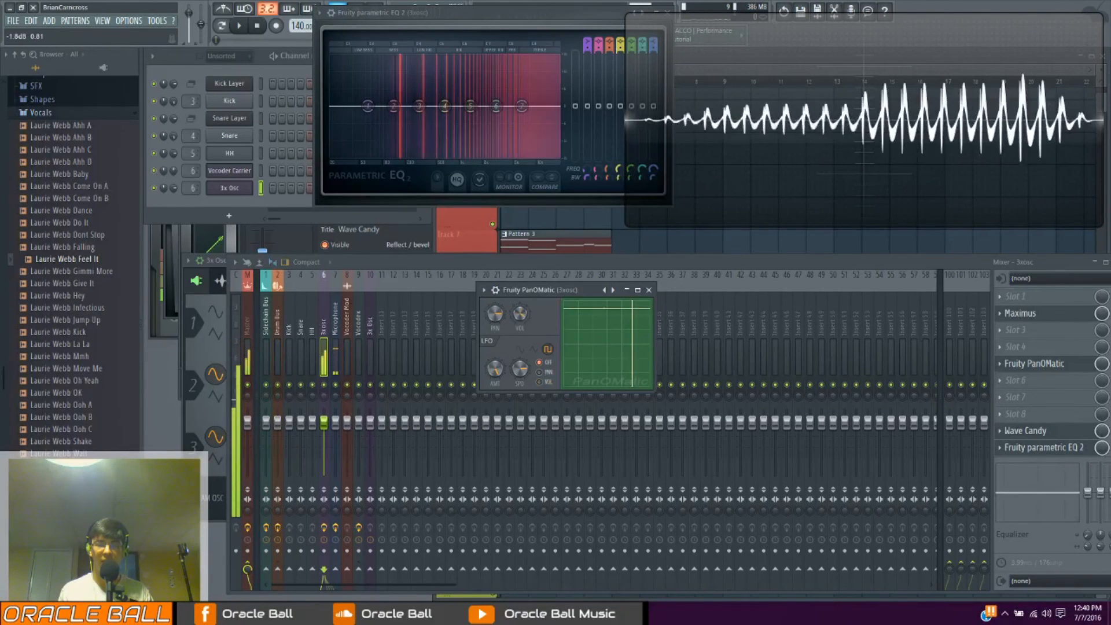
{"action": "mouse_move", "coordinate": [600, 332]}
{"action": "left_mouse_down"}
{"action": "mouse_move", "coordinate": [616, 373]}
{"action": "mouse_move", "coordinate": [597, 325]}
{"action": "mouse_move", "coordinate": [583, 341]}
{"action": "mouse_move", "coordinate": [600, 332]}
{"action": "left_mouse_up"}
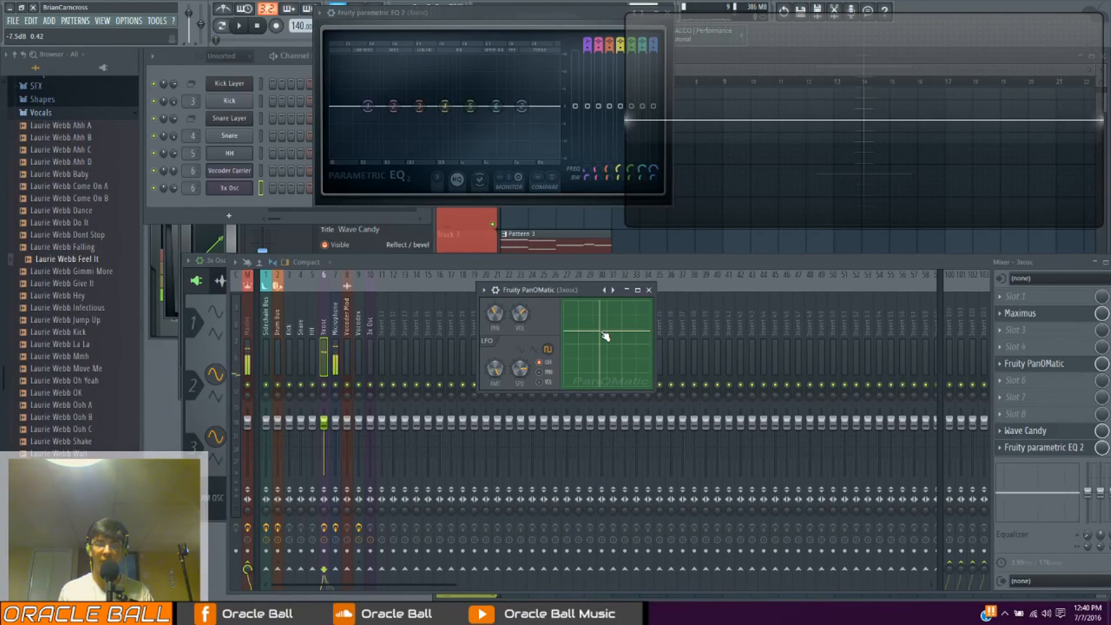
Replace Fruity PanOMatic in slot 5 with Fruity Stereo Enhancer
{"action": "left_click", "coordinate": [1001, 371]}
{"action": "mouse_move", "coordinate": [1022, 344]}
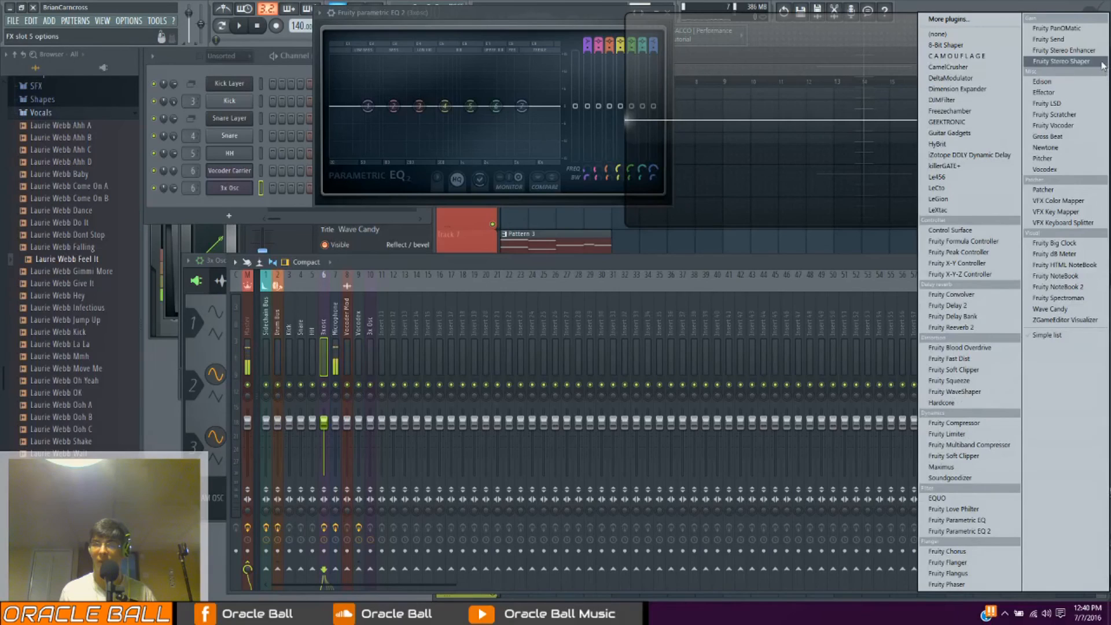
{"action": "left_click", "coordinate": [1088, 50]}
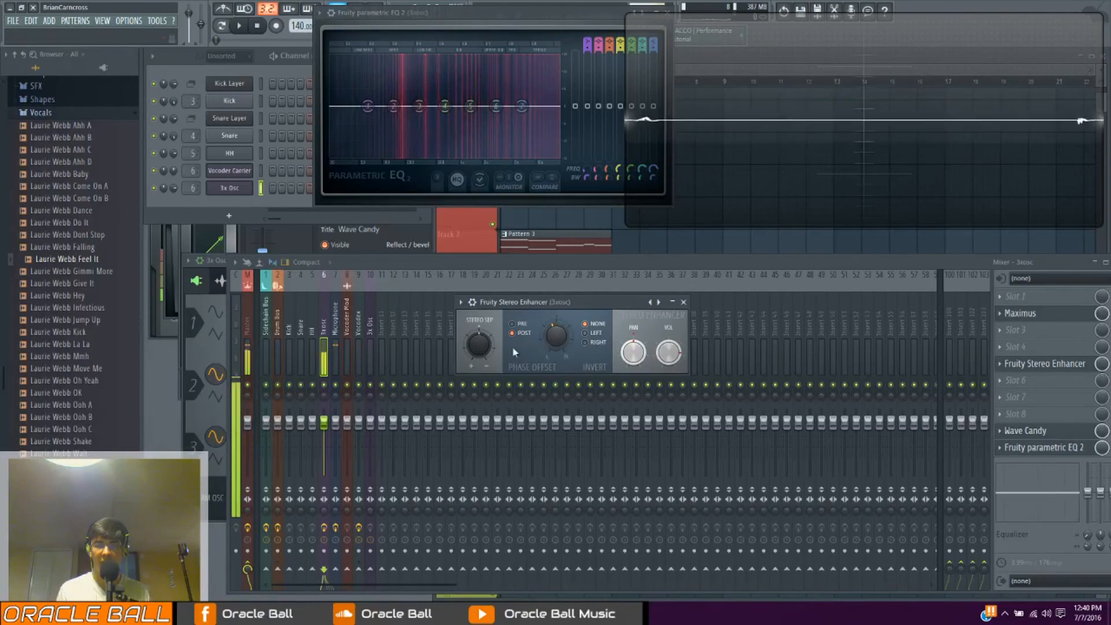
Try out the Stereo Enhancer's phase offset and stereo separation while playing test notes on the 3x Osc
{"action": "mouse_move", "coordinate": [558, 348]}
{"action": "left_mouse_down"}
{"action": "mouse_move", "coordinate": [559, 321]}
{"action": "mouse_move", "coordinate": [561, 360]}
{"action": "left_mouse_up"}
{"action": "left_click_drag", "start_coordinate": [486, 350], "coordinate": [486, 364]}
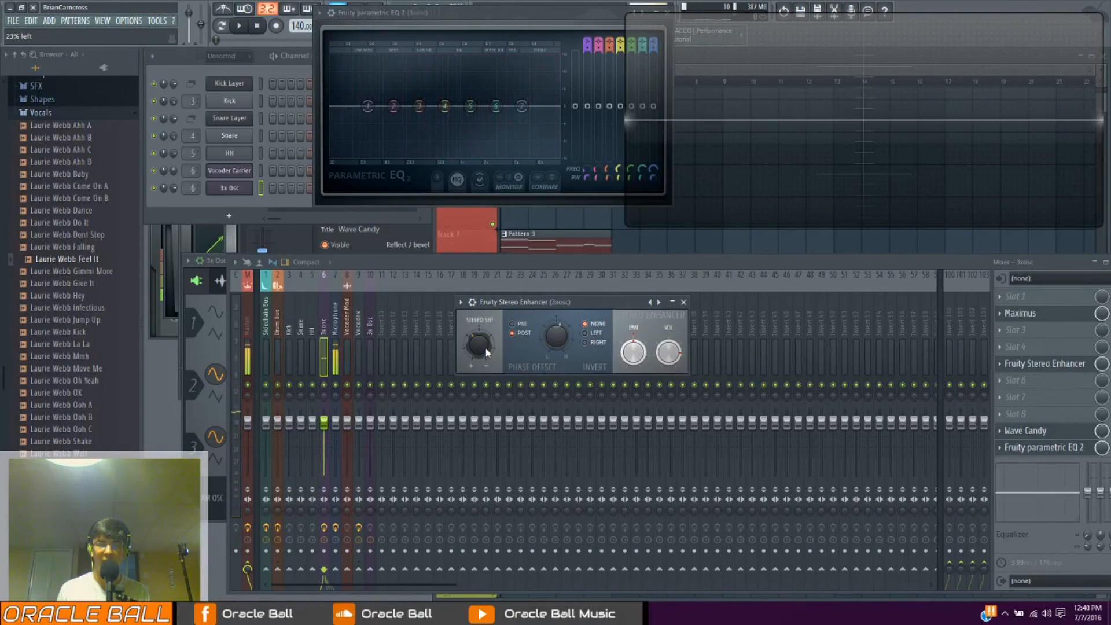
{"action": "scroll", "coordinate": [485, 348], "scroll_direction": "down", "scroll_amount": 3}
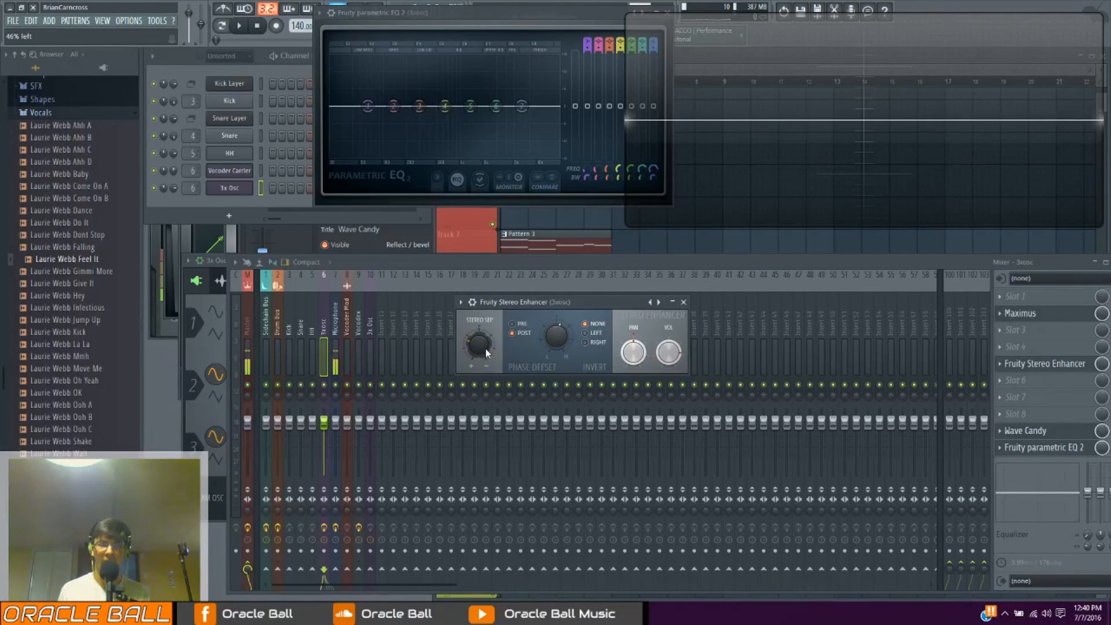
{"action": "left_click_drag", "start_coordinate": [485, 349], "coordinate": [490, 346]}
{"action": "key", "text": "n"}
{"action": "key", "text": "v"}
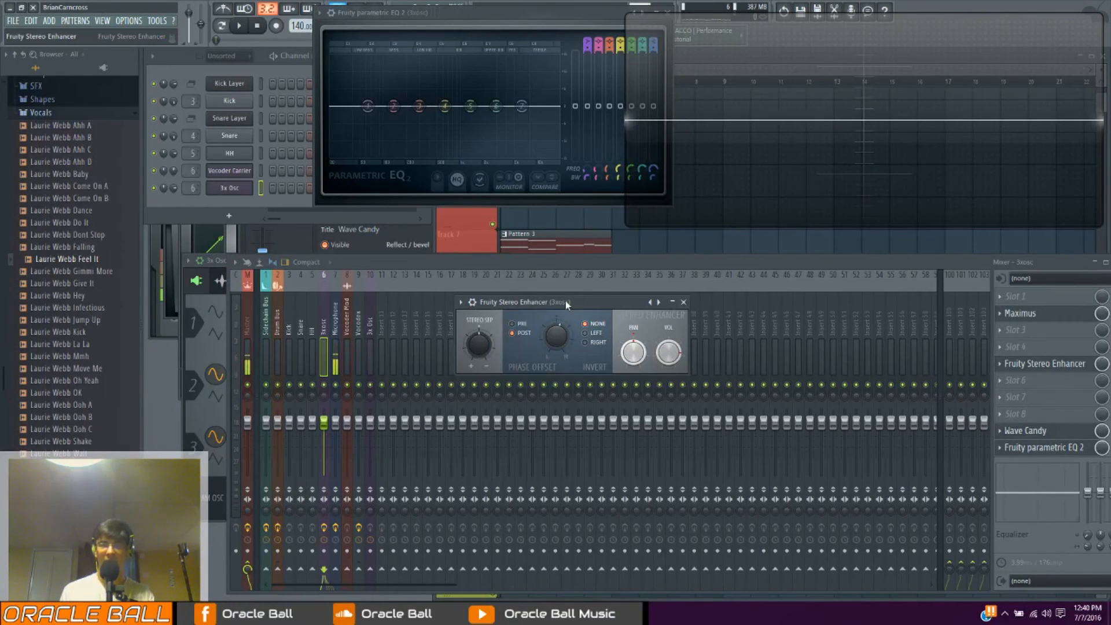
{"action": "left_click_drag", "start_coordinate": [565, 306], "coordinate": [612, 299]}
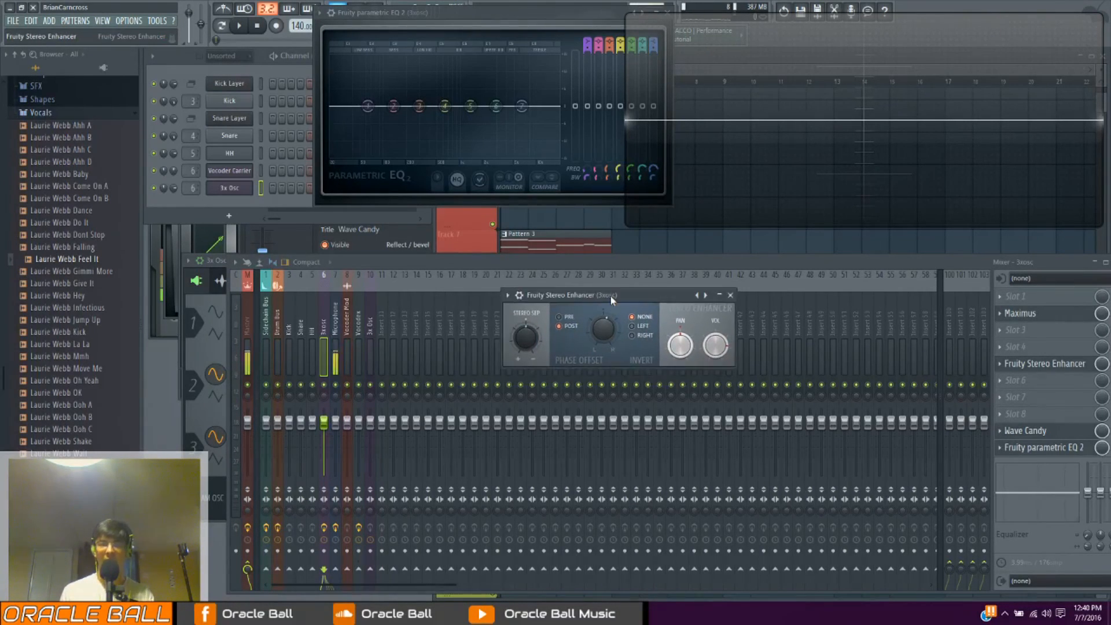
Remove Fruity Stereo Enhancer so that slot 5 of the 3xosc mixer track is empty
{"action": "left_click", "coordinate": [1001, 366]}
{"action": "mouse_move", "coordinate": [1014, 347]}
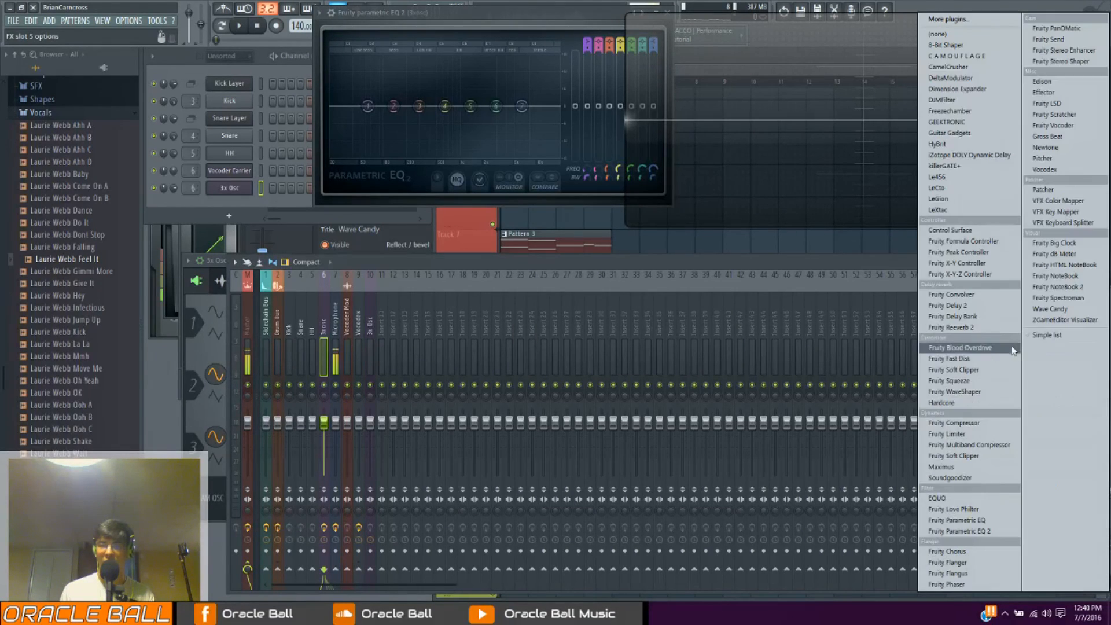
{"action": "left_click", "coordinate": [969, 34]}
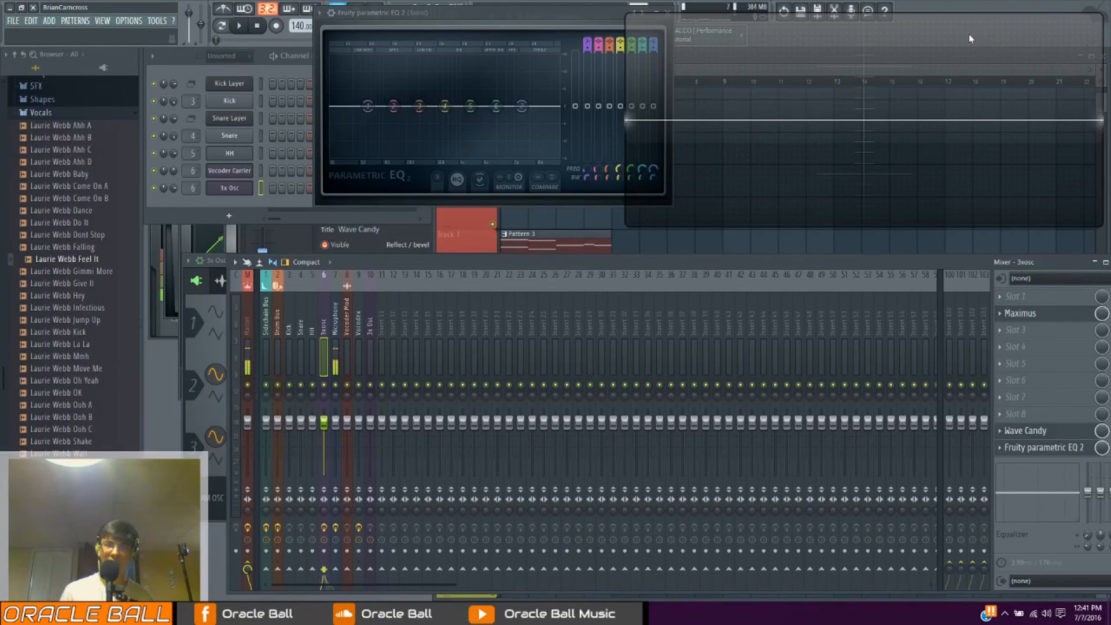
Load Gross Beat in slot 4 of the 3xosc mixer track and move its window clear of the equalizer
{"action": "left_click", "coordinate": [1018, 347]}
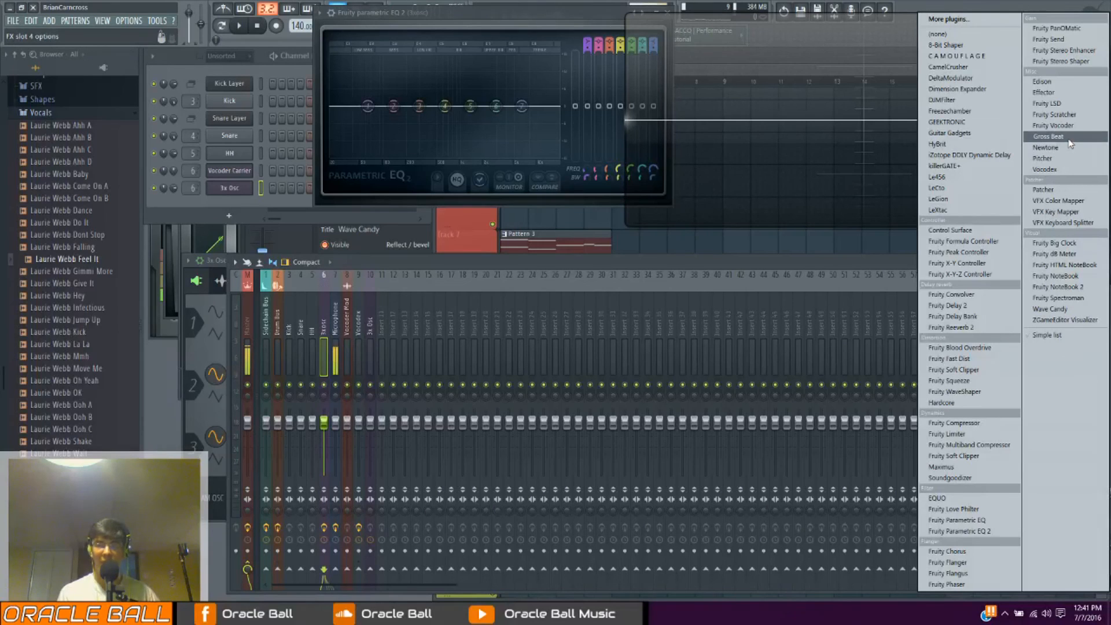
{"action": "left_click", "coordinate": [1048, 137]}
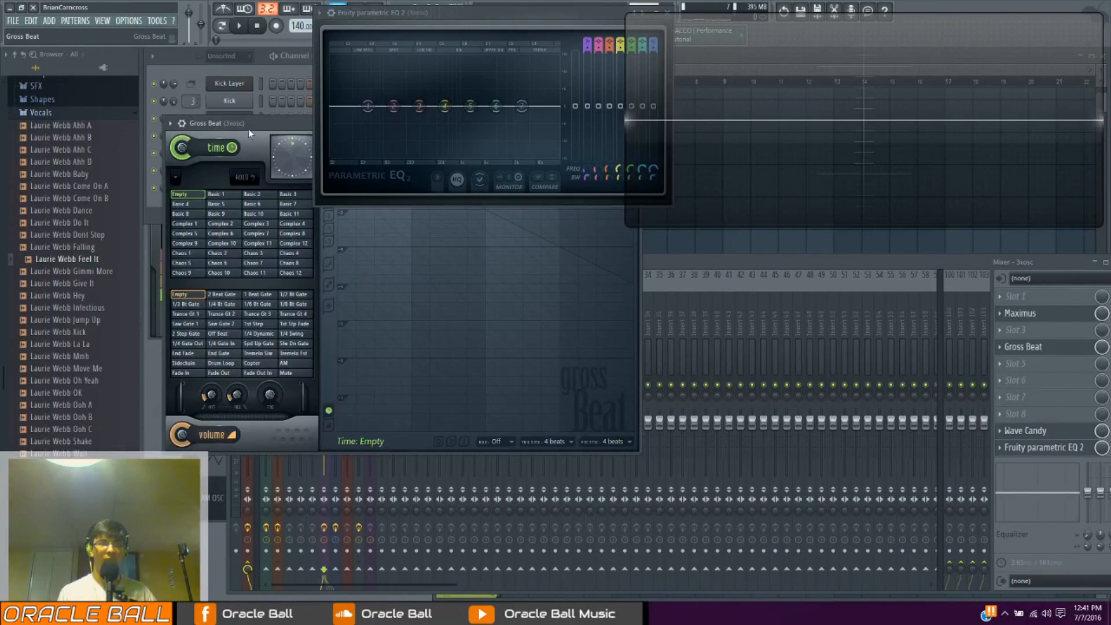
{"action": "left_click_drag", "start_coordinate": [314, 229], "coordinate": [363, 259]}
Draw a one-bar E3 note in the 3x Osc piano roll, starting at bar 1, and close the piano roll
{"action": "right_click", "coordinate": [246, 191]}
{"action": "left_click", "coordinate": [261, 196]}
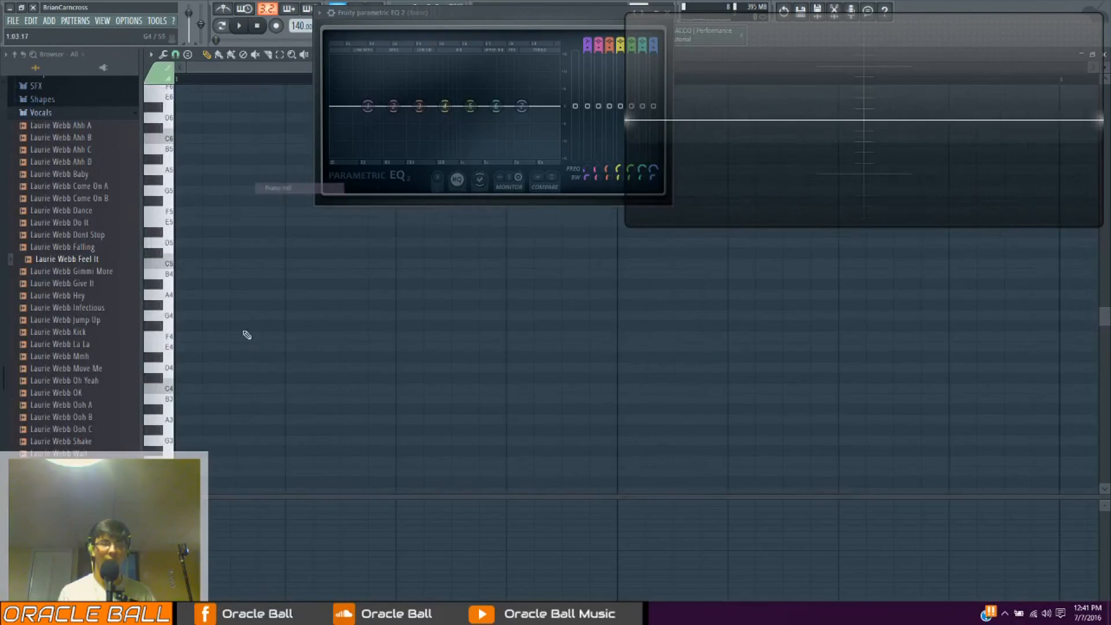
{"action": "mouse_move", "coordinate": [242, 301]}
{"action": "left_mouse_down"}
{"action": "mouse_move", "coordinate": [196, 300]}
{"action": "mouse_move", "coordinate": [174, 317]}
{"action": "left_mouse_up"}
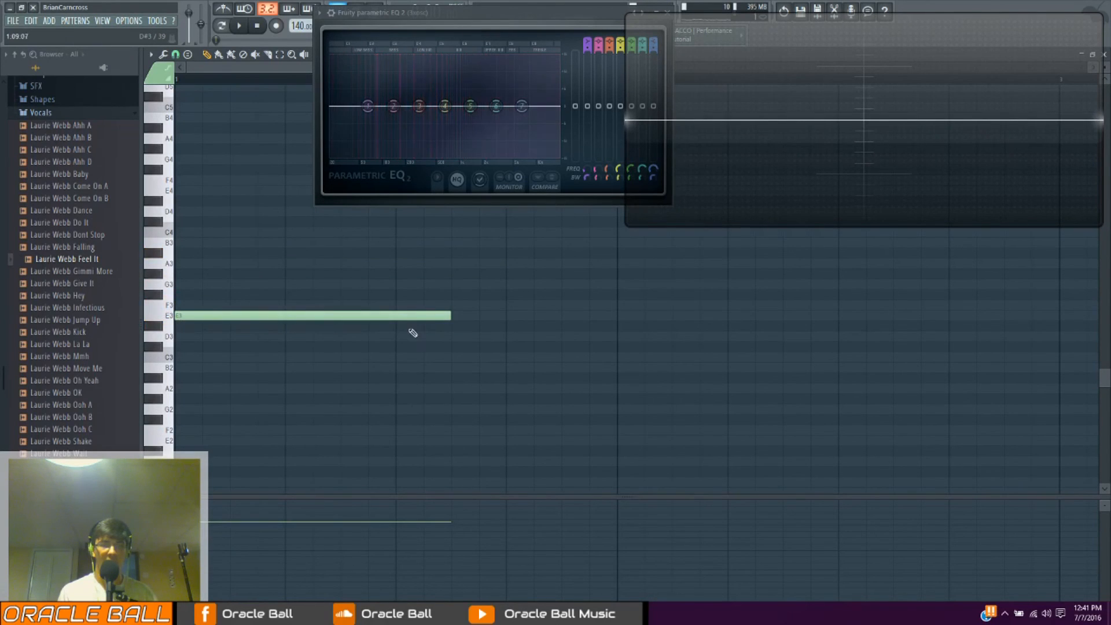
{"action": "left_click_drag", "start_coordinate": [448, 325], "coordinate": [616, 324]}
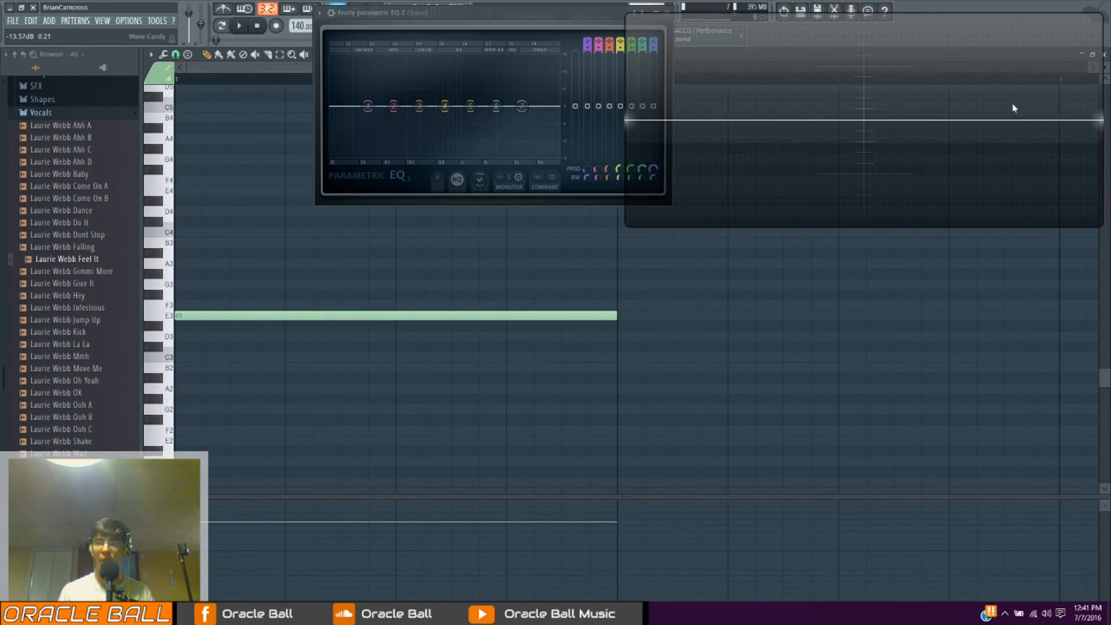
{"action": "left_click", "coordinate": [1103, 54]}
Step through several Gross Beat volume presets, including Off Beat and End Gate, to compare their envelopes
{"action": "left_click_drag", "start_coordinate": [422, 253], "coordinate": [413, 248]}
{"action": "left_click", "coordinate": [323, 449]}
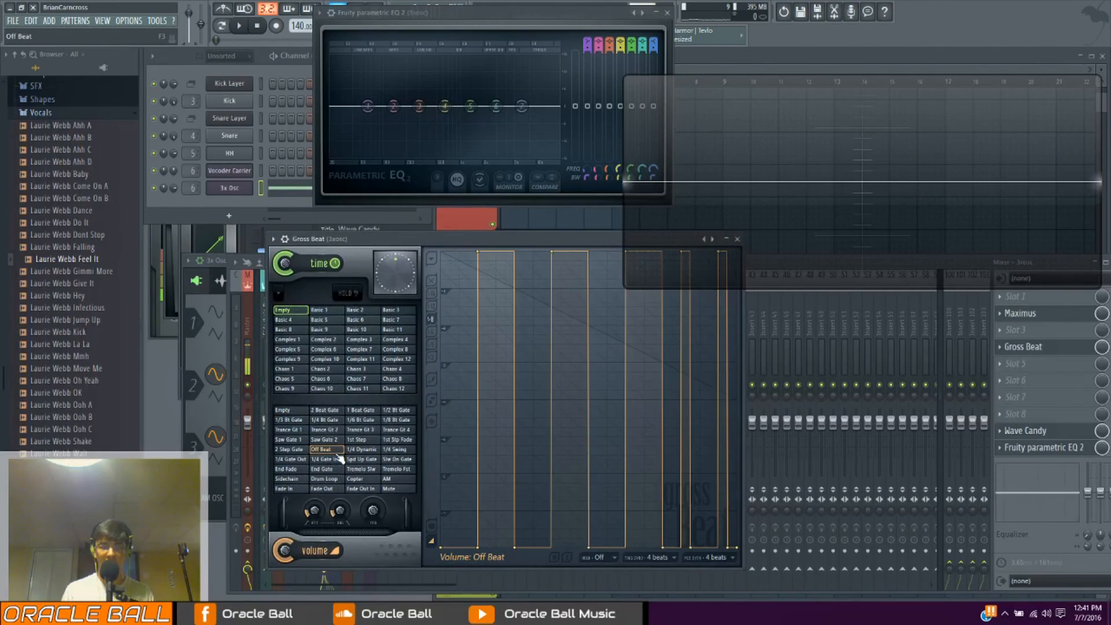
{"action": "left_click", "coordinate": [308, 434]}
{"action": "left_click", "coordinate": [347, 435]}
{"action": "left_click", "coordinate": [323, 470]}
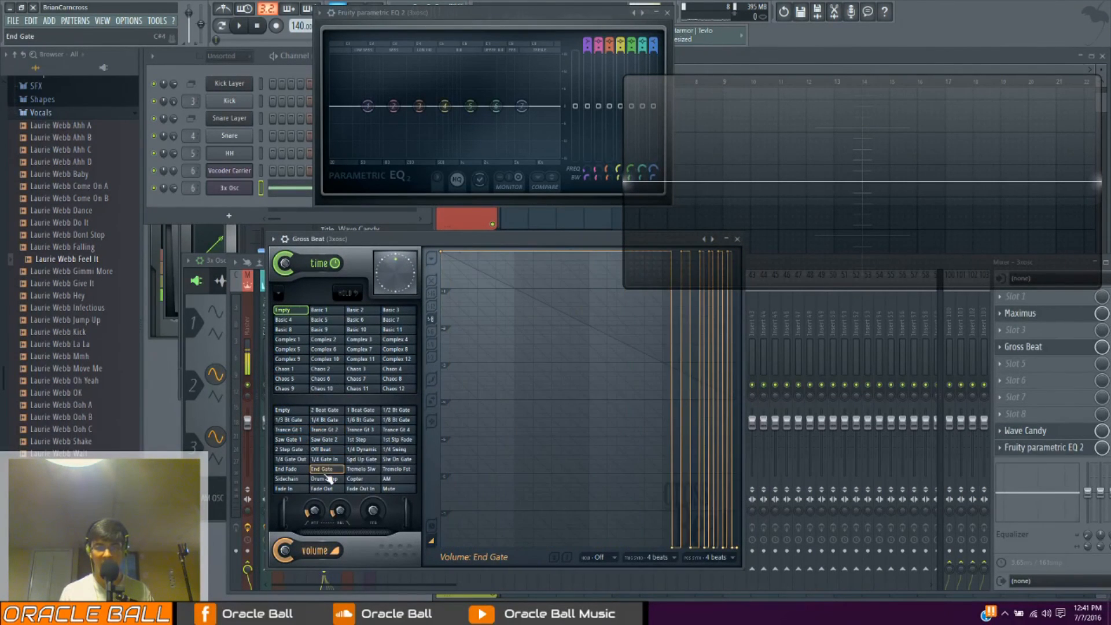
{"action": "left_click", "coordinate": [295, 472]}
{"action": "left_click", "coordinate": [296, 478]}
Select the 1/4 Gate In volume preset in Gross Beat and play the 3x Osc note through it
{"action": "left_click", "coordinate": [327, 459]}
{"action": "key", "text": "space"}
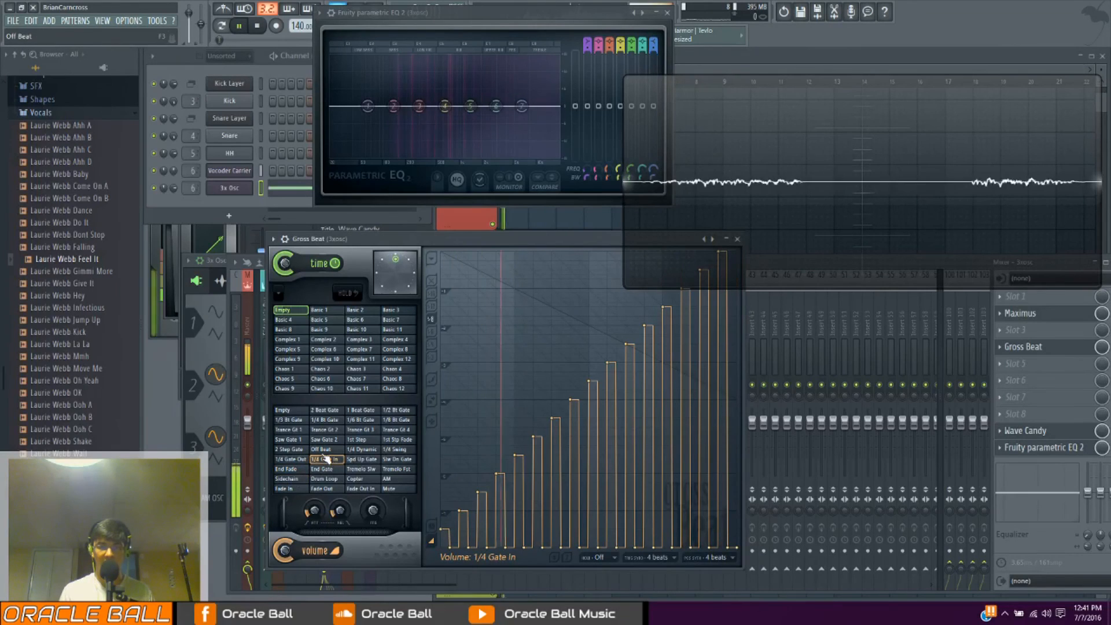
{"action": "key", "text": "space"}
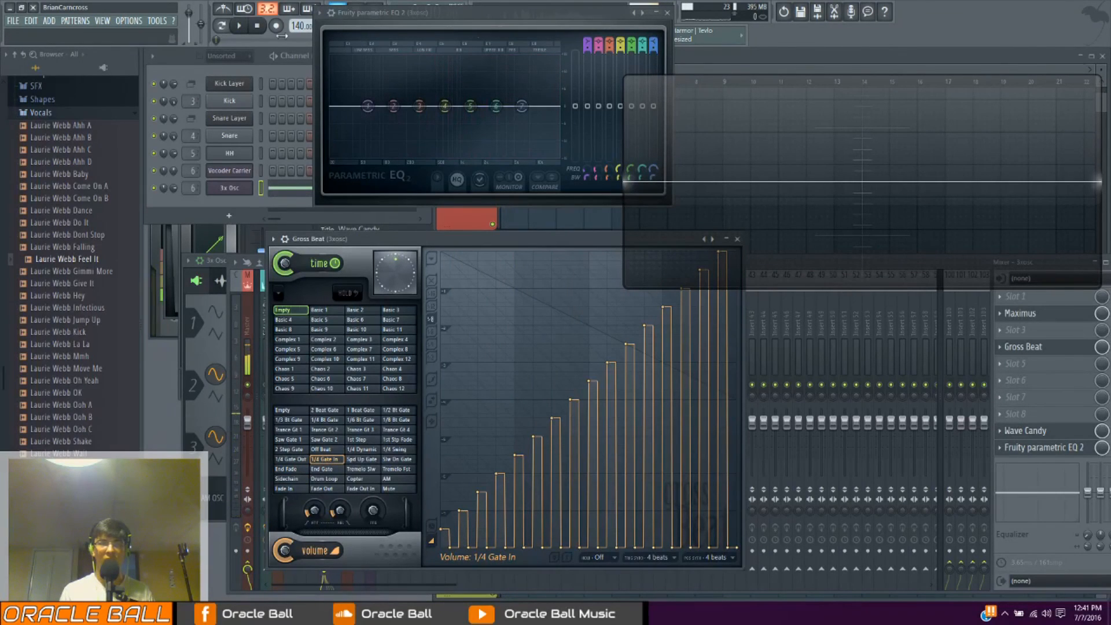
{"action": "key", "text": "space"}
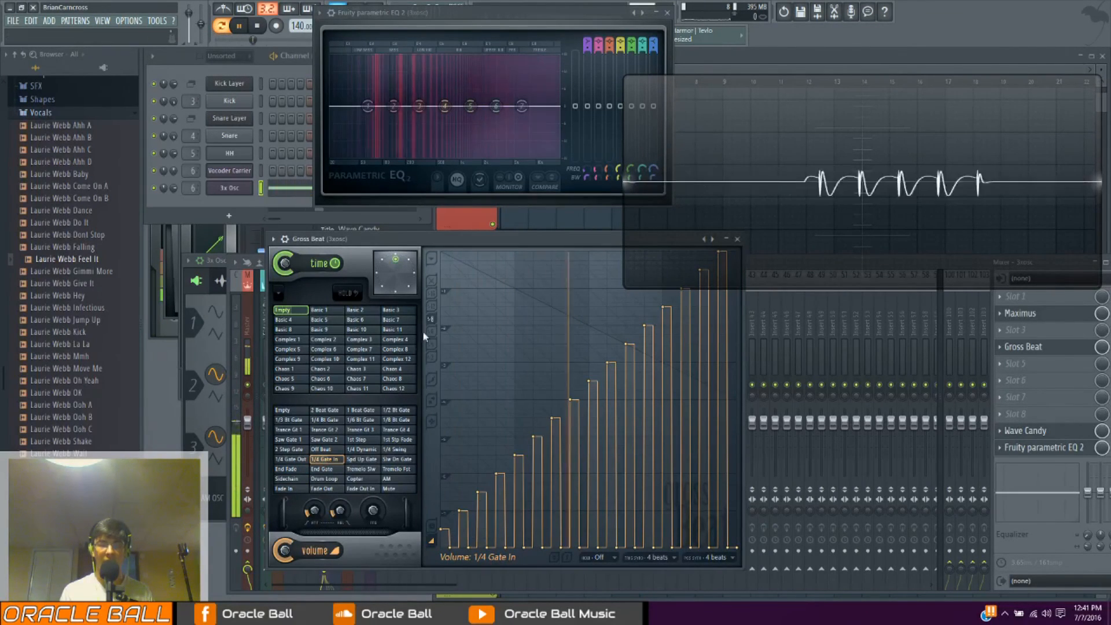
Audition the Trance Gt 2 volume preset, reset the volume preset to Empty, and stop playback
{"action": "left_click", "coordinate": [326, 429]}
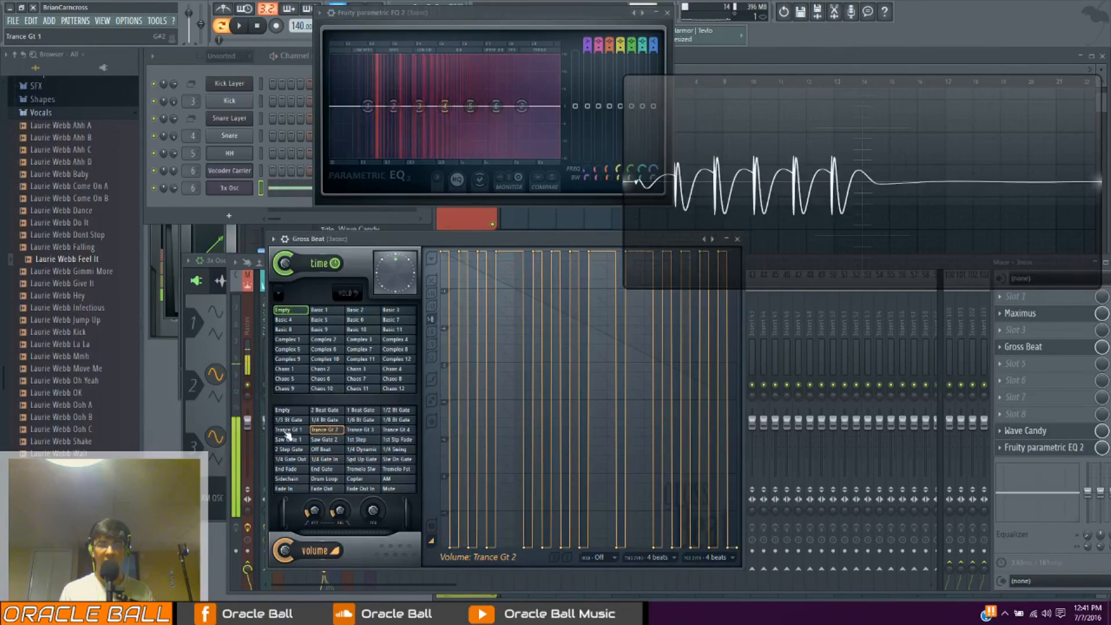
{"action": "key", "text": "space"}
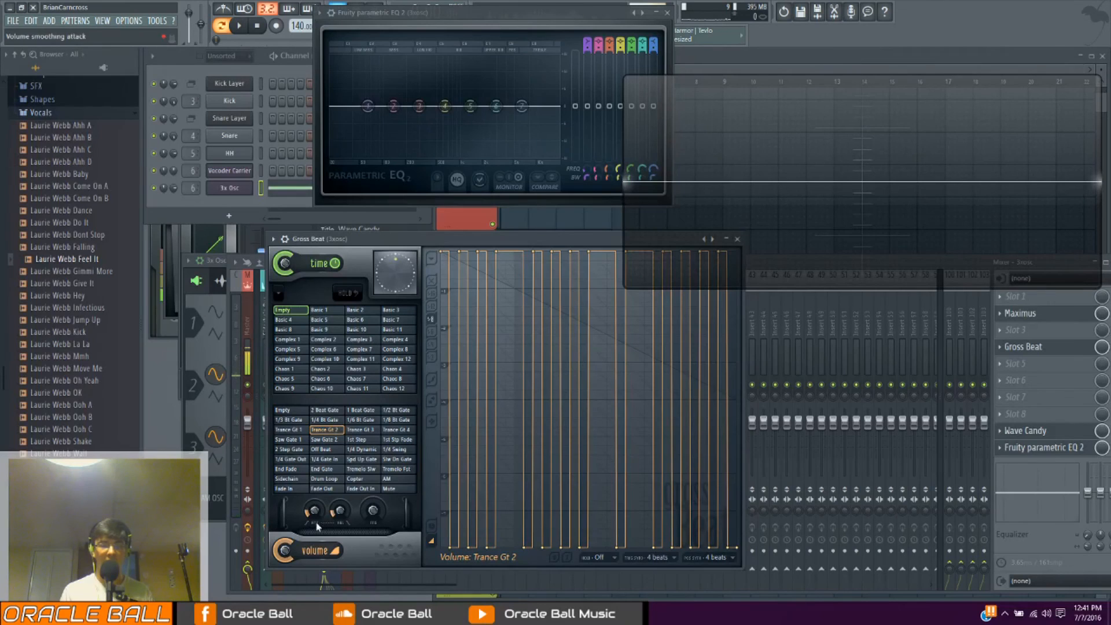
{"action": "key", "text": "space"}
{"action": "left_click", "coordinate": [290, 410]}
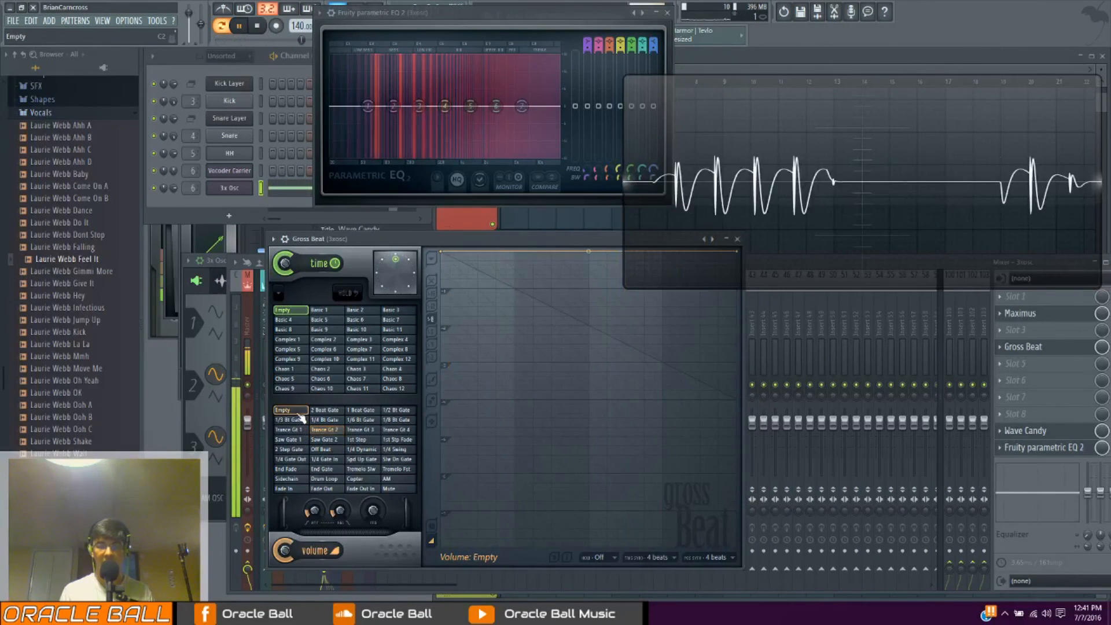
{"action": "key", "text": "space"}
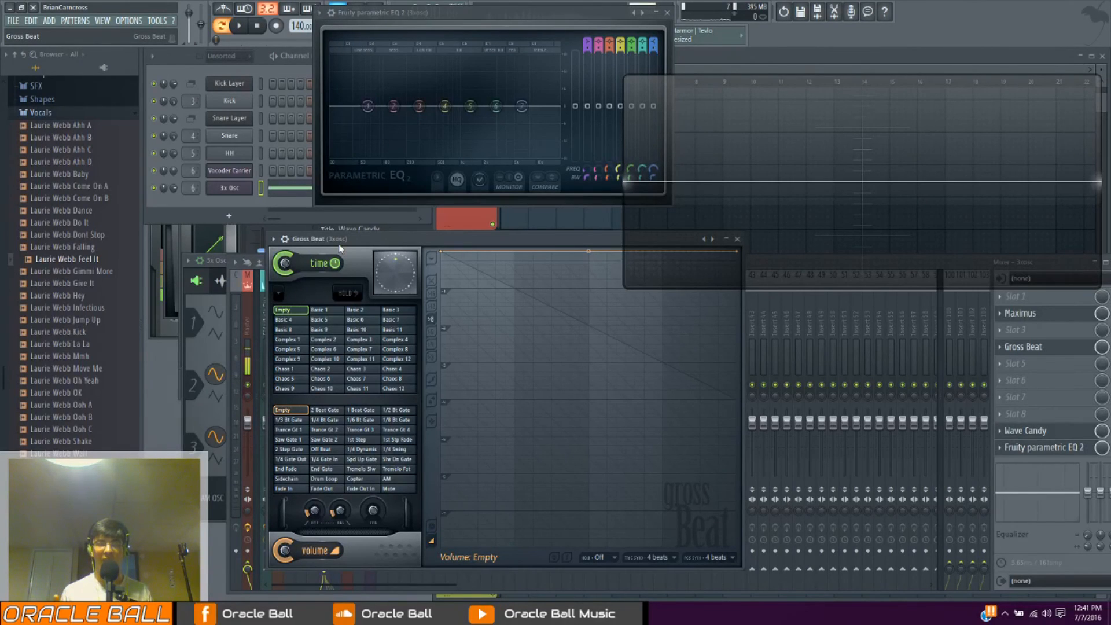
Step through several Gross Beat time presets, including Complex 7, Complex 6, Basic 7 and Basic 10, to compare their envelopes
{"action": "left_click", "coordinate": [354, 349]}
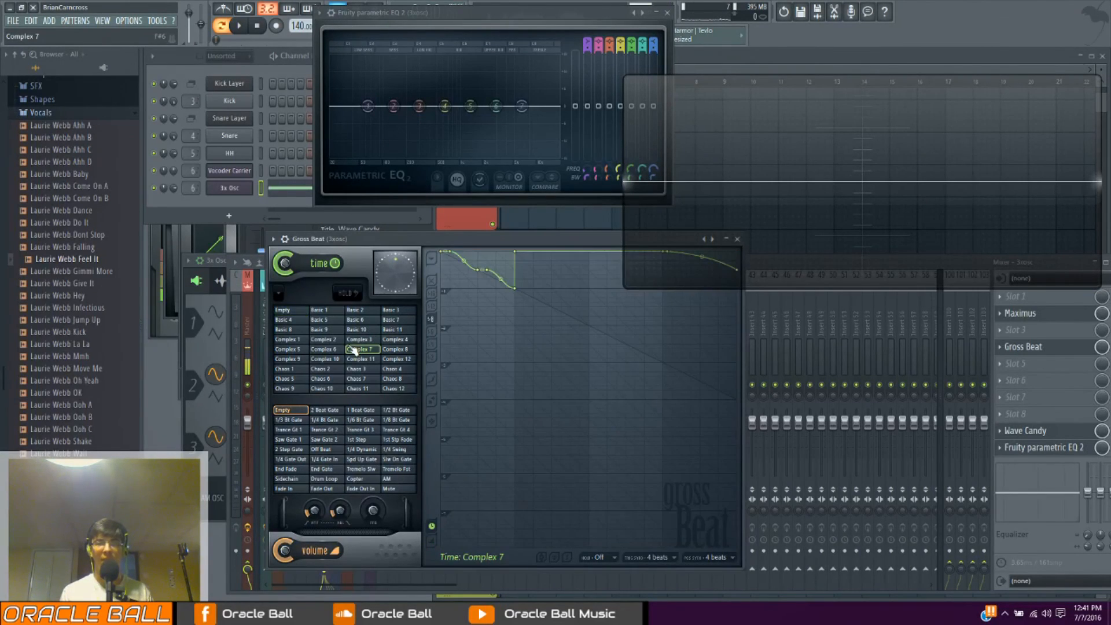
{"action": "left_click", "coordinate": [337, 350]}
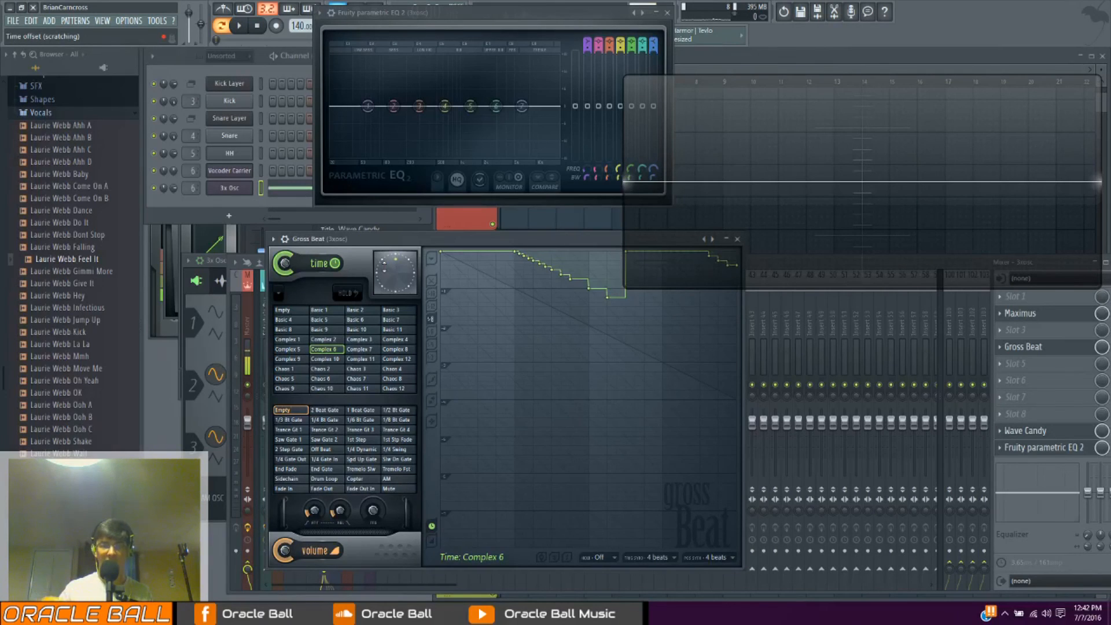
{"action": "left_click", "coordinate": [403, 330]}
{"action": "left_click", "coordinate": [391, 320]}
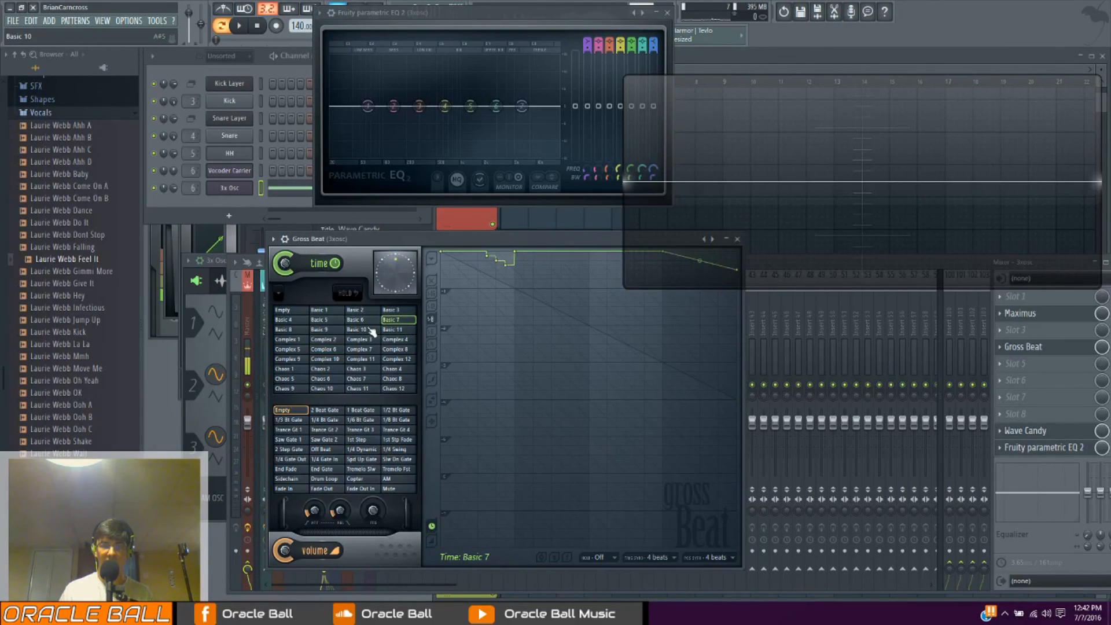
{"action": "left_click", "coordinate": [396, 328]}
{"action": "left_click", "coordinate": [365, 320]}
{"action": "left_click", "coordinate": [367, 331]}
Play the note through time presets such as Complex 7, Complex 1 and Chaos 3, ending with Empty selected and playback stopped
{"action": "left_click", "coordinate": [359, 350]}
{"action": "key", "text": "space"}
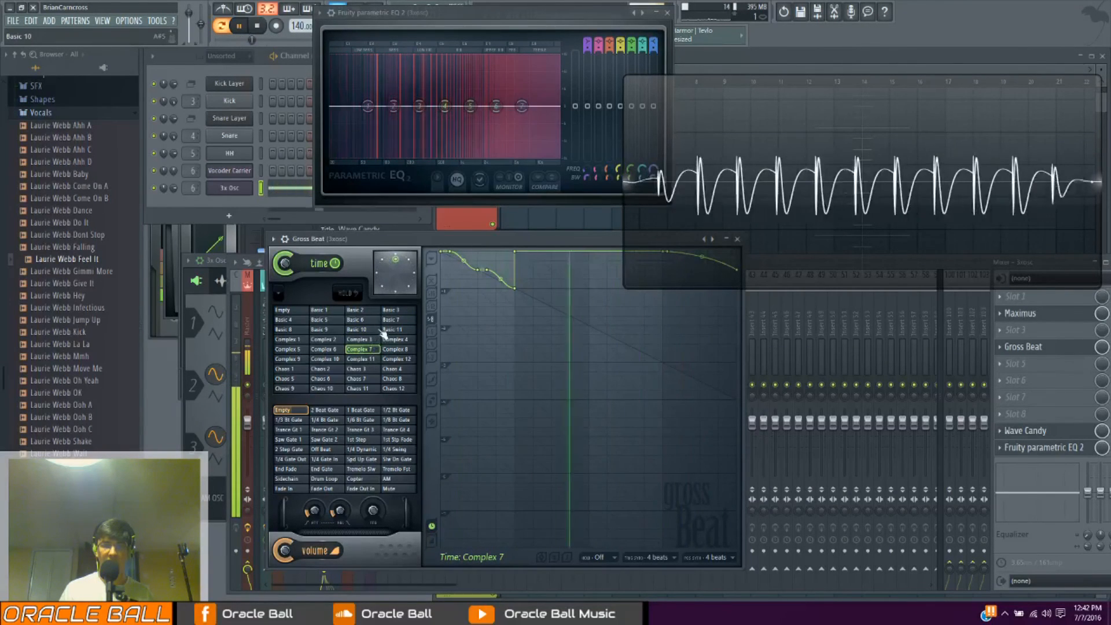
{"action": "left_click", "coordinate": [366, 329]}
{"action": "left_click", "coordinate": [397, 310]}
{"action": "left_click", "coordinate": [287, 340]}
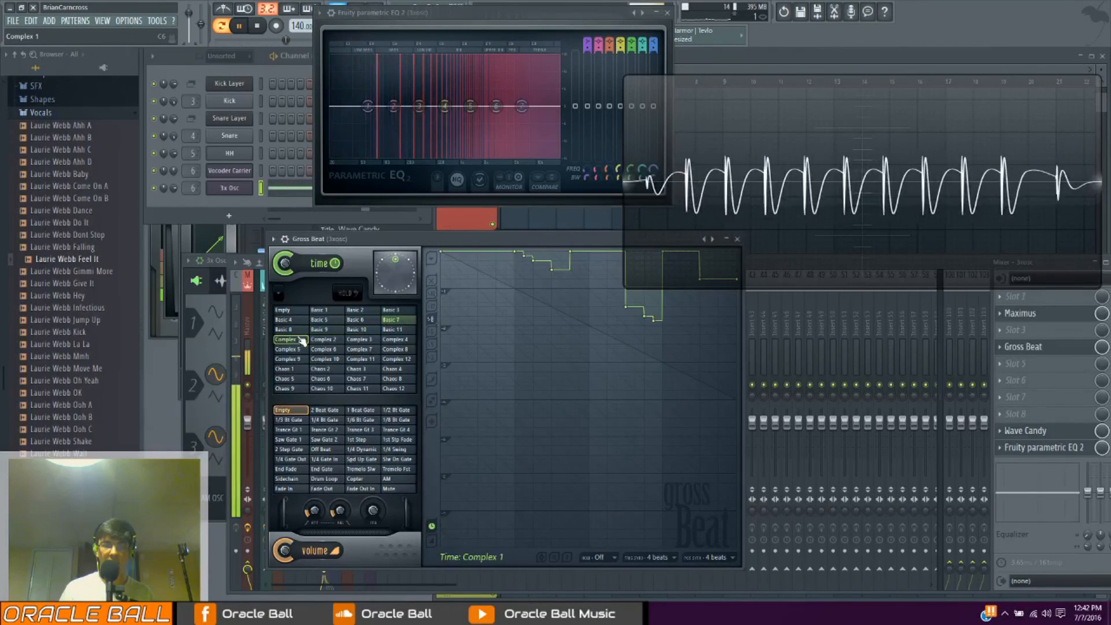
{"action": "left_click", "coordinate": [300, 349]}
{"action": "left_click", "coordinate": [338, 370]}
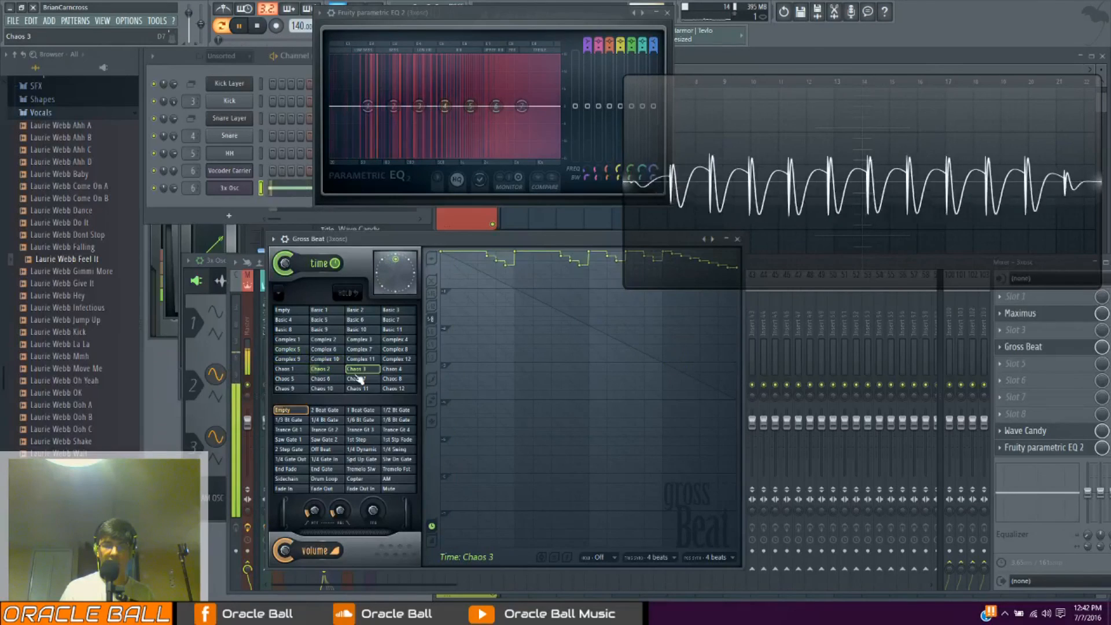
{"action": "left_click", "coordinate": [289, 311]}
{"action": "key", "text": "space"}
Add a point at beat 2 of the Empty time envelope, lowered by about one beat, and set its mode to Single curve
{"action": "left_click_drag", "start_coordinate": [515, 260], "coordinate": [514, 289]}
{"action": "right_click", "coordinate": [514, 288]}
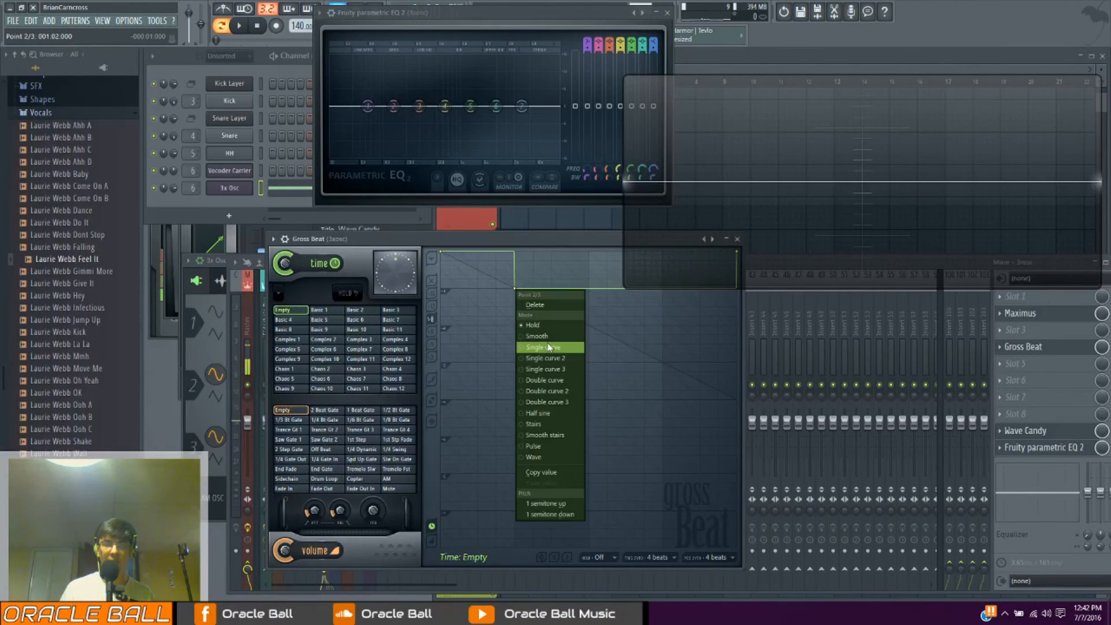
{"action": "left_click", "coordinate": [542, 347]}
Play the note while bending the curve and lowering the beat 2 point to about two beats, ending stopped with the envelope flattened
{"action": "key", "text": "space"}
{"action": "left_click_drag", "start_coordinate": [477, 269], "coordinate": [477, 256]}
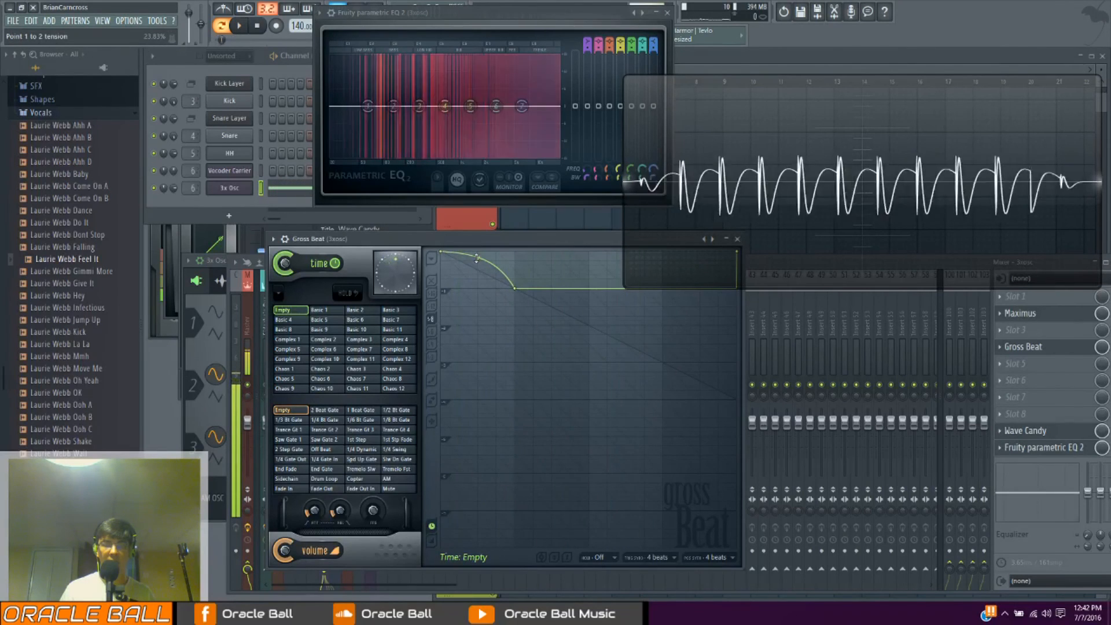
{"action": "left_click_drag", "start_coordinate": [518, 291], "coordinate": [518, 347]}
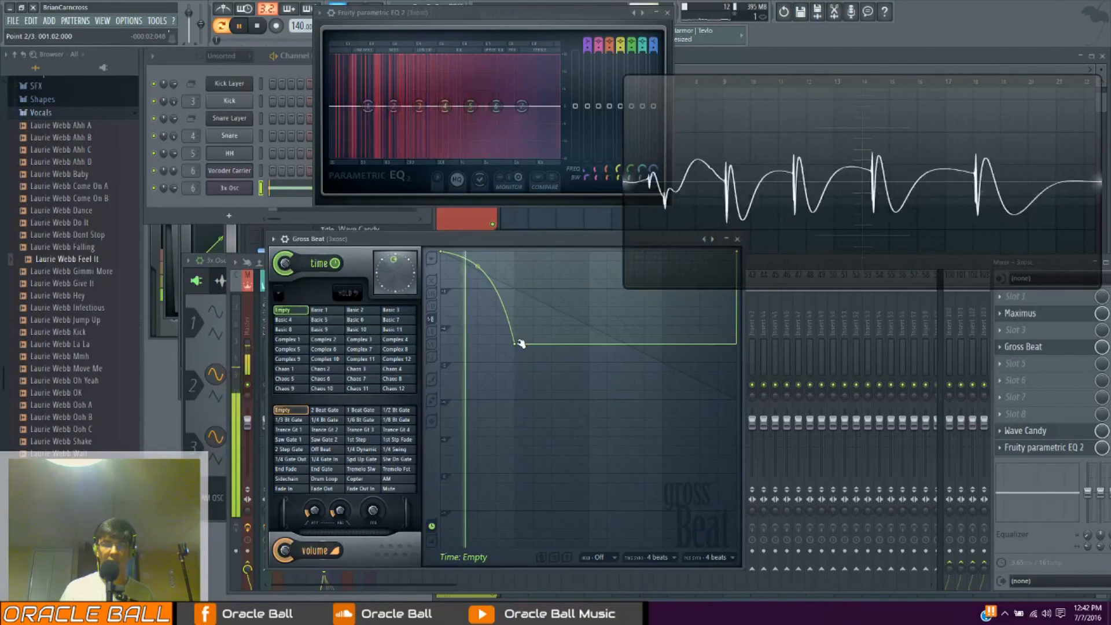
{"action": "key", "text": "space"}
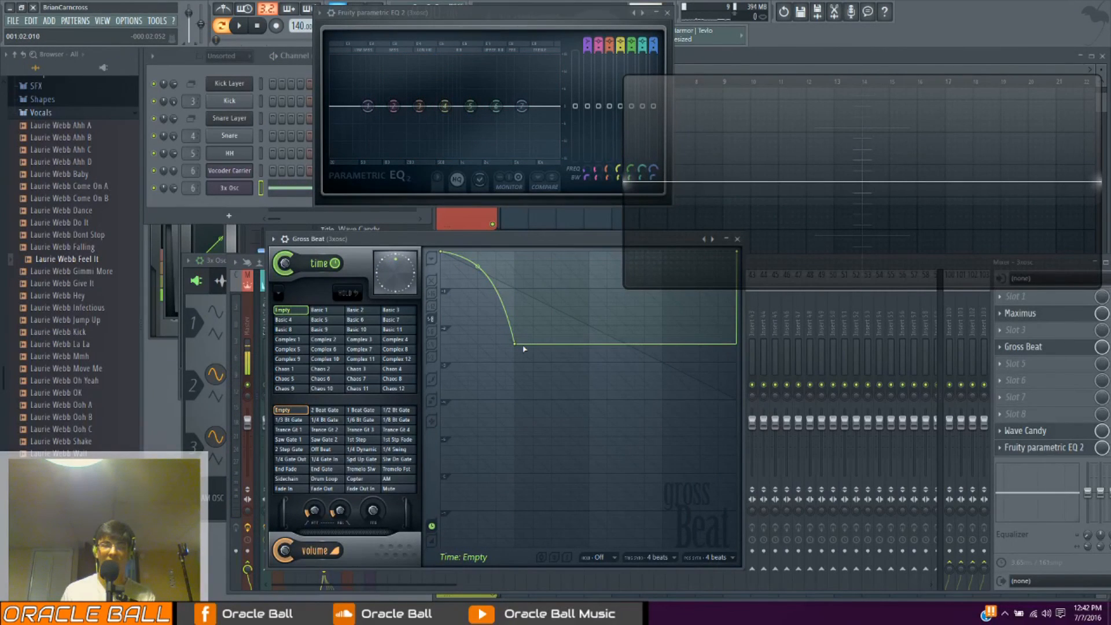
{"action": "left_click_drag", "start_coordinate": [519, 346], "coordinate": [517, 246]}
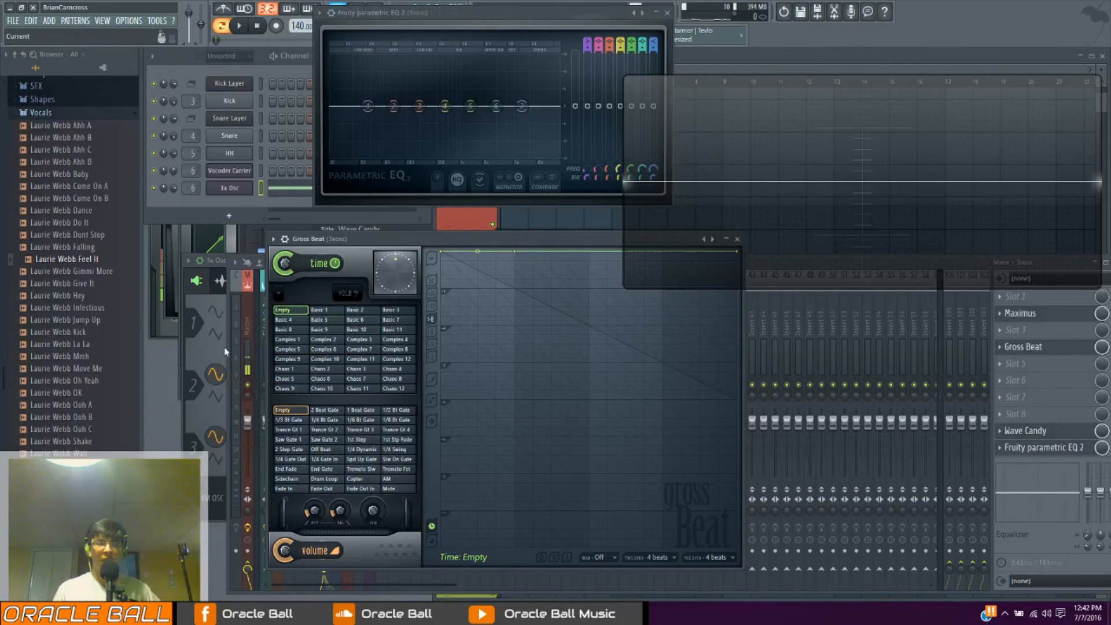
Compare the Complex 11, Chaos 4 and Chaos 8 time presets in Gross Beat and return to the Empty preset
{"action": "left_click", "coordinate": [348, 361]}
{"action": "left_click", "coordinate": [391, 371]}
{"action": "left_click", "coordinate": [398, 379]}
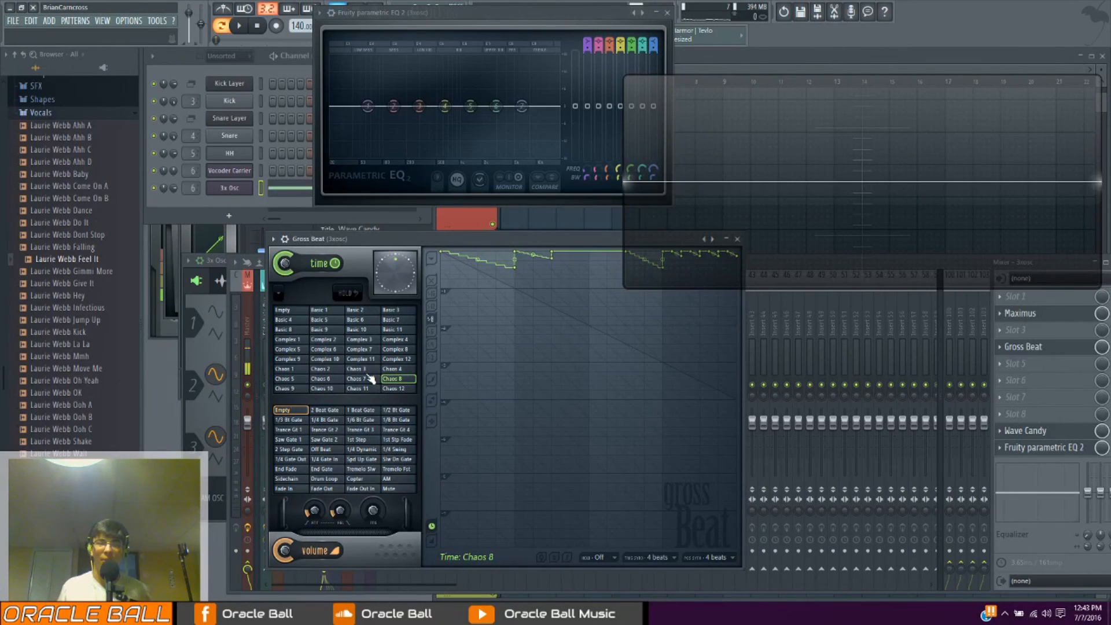
{"action": "left_click", "coordinate": [284, 310]}
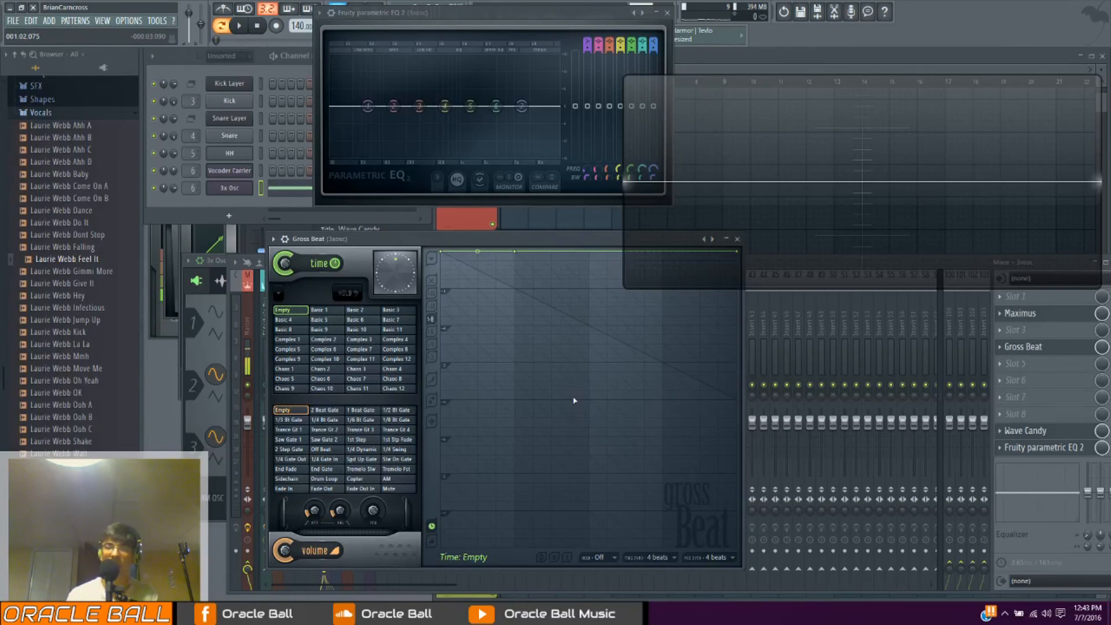
Browse the replacement effects available for the Gross Beat slot, with the Gross Beat window moved up and the mixer moved down
{"action": "left_click_drag", "start_coordinate": [424, 243], "coordinate": [414, 251]}
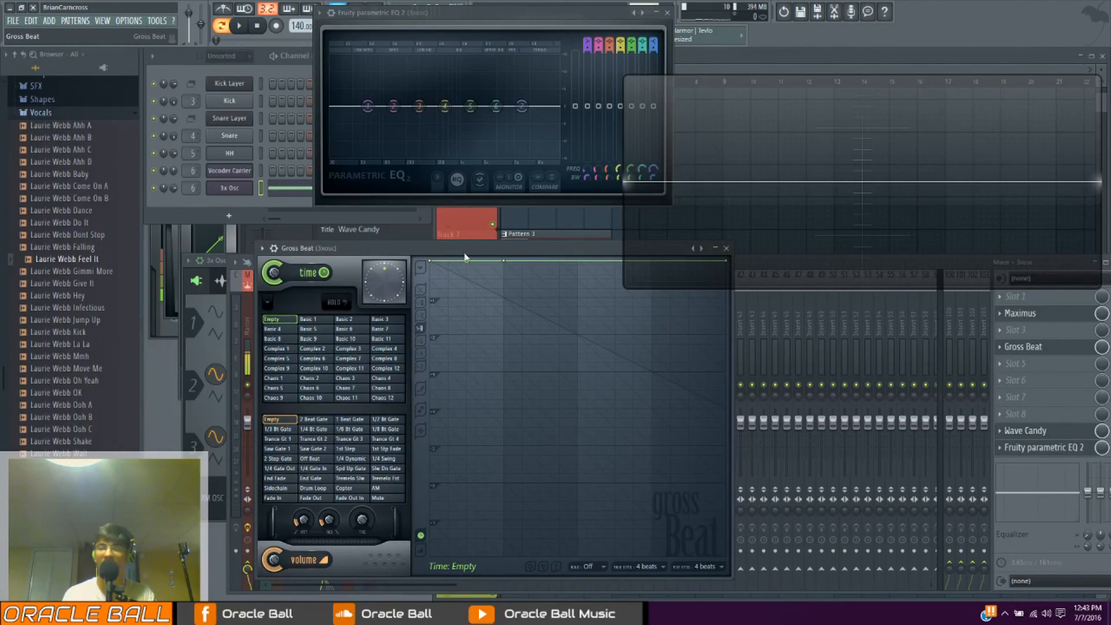
{"action": "left_click_drag", "start_coordinate": [416, 248], "coordinate": [475, 204]}
{"action": "left_click", "coordinate": [1021, 350]}
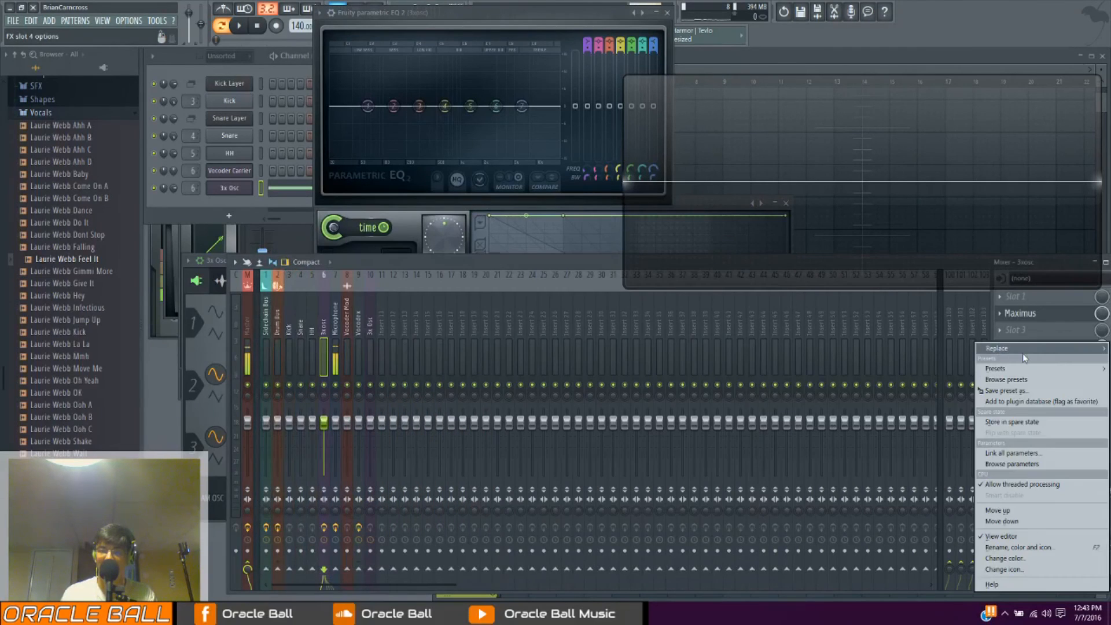
{"action": "mouse_move", "coordinate": [1024, 352]}
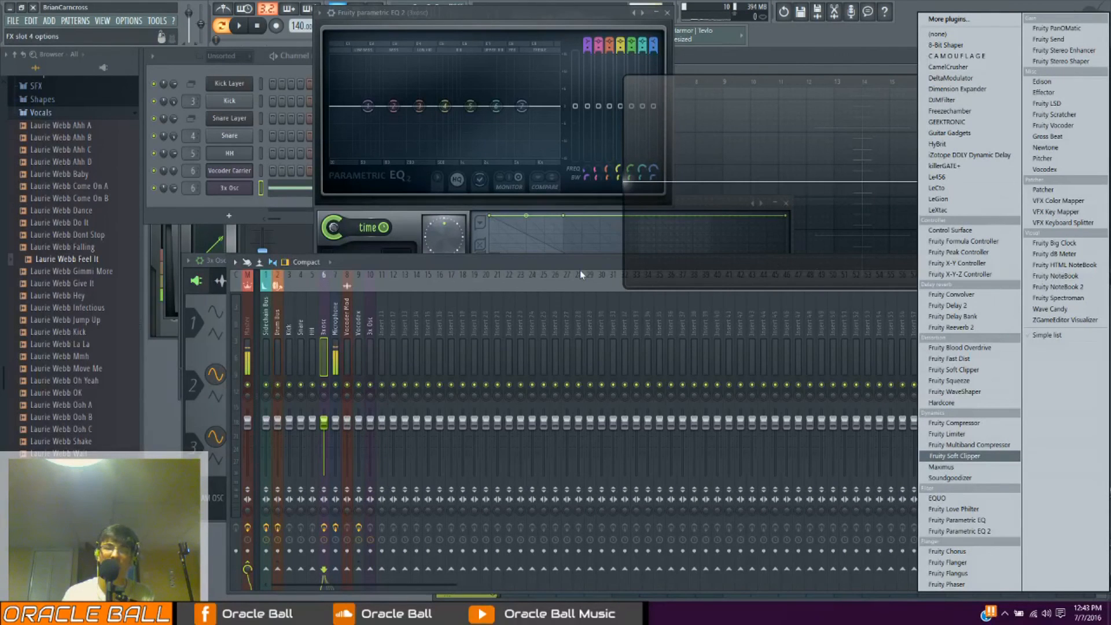
{"action": "left_click", "coordinate": [538, 268]}
{"action": "left_click_drag", "start_coordinate": [539, 265], "coordinate": [536, 312]}
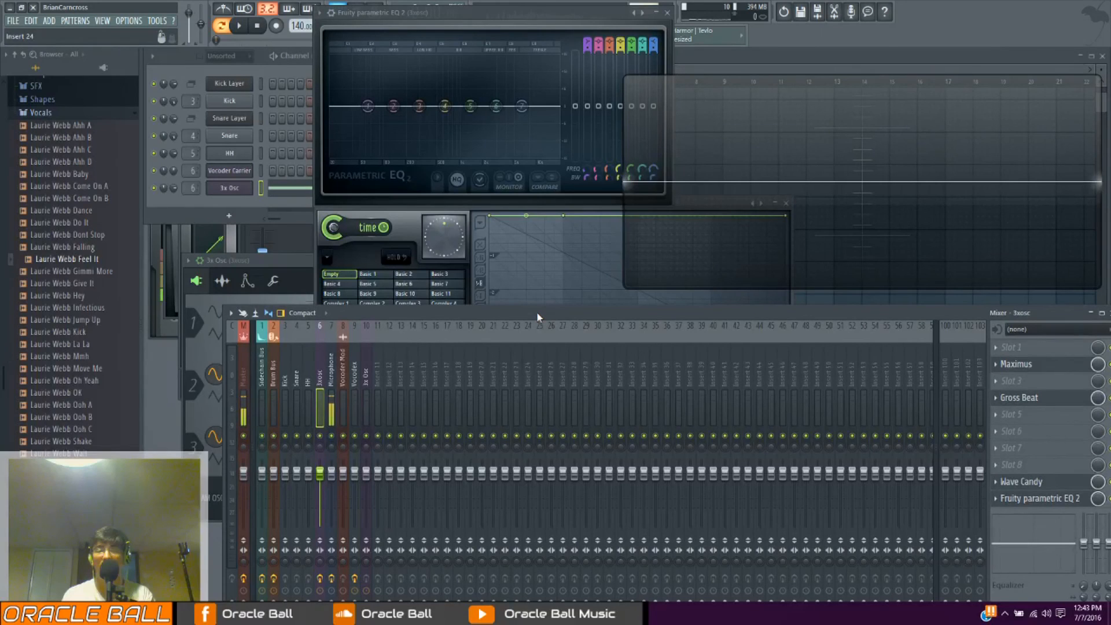